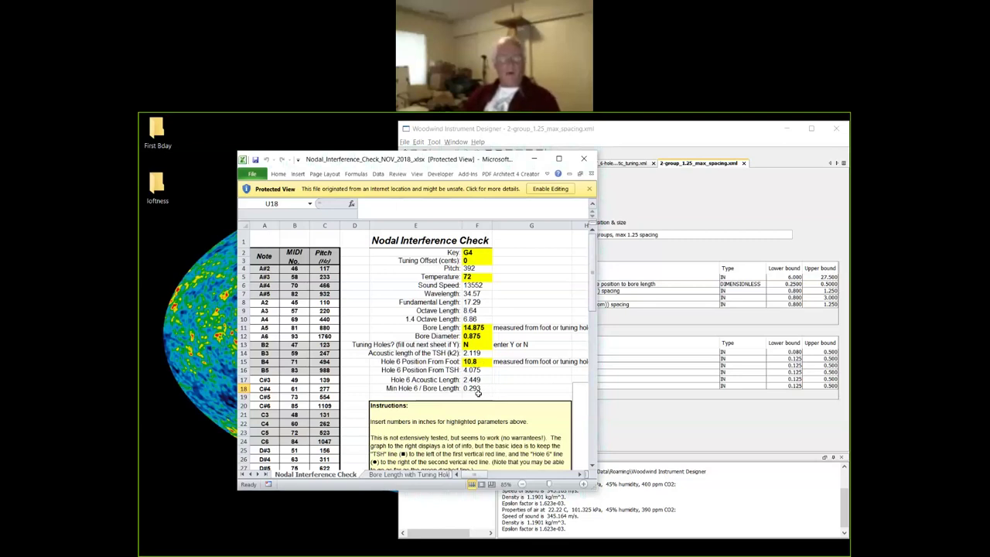
Compare the Min Hole 6 / Bore Length result in the Excel sheet with the top-hole ratio's lower bound in Woodwind Instrument Designer.
{"action": "left_click", "coordinate": [488, 388]}
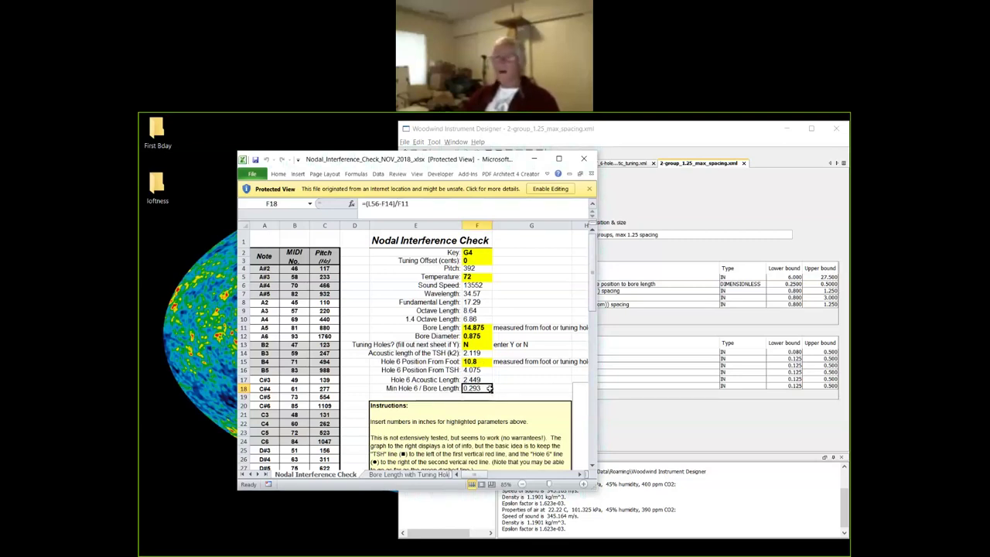
{"action": "left_click", "coordinate": [791, 287]}
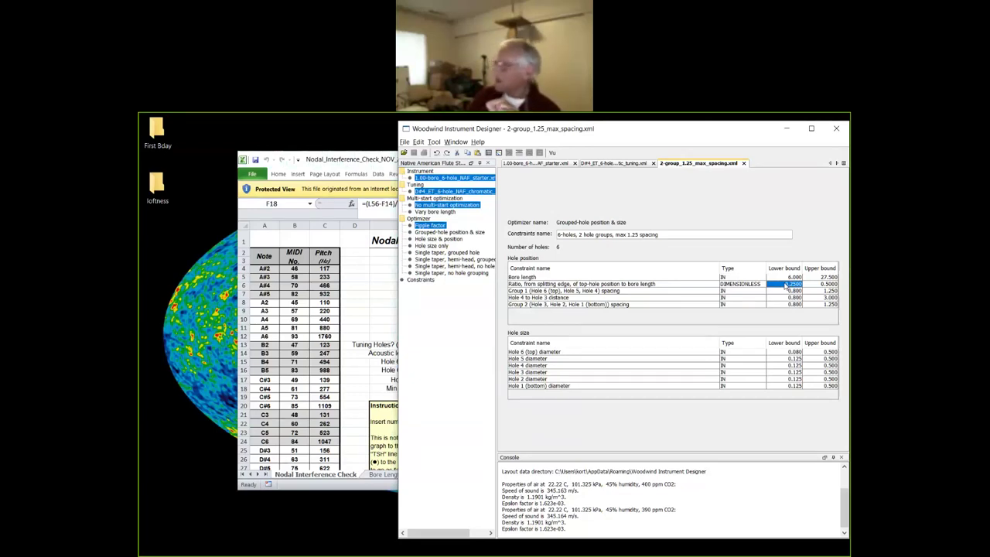
{"action": "left_click", "coordinate": [382, 393]}
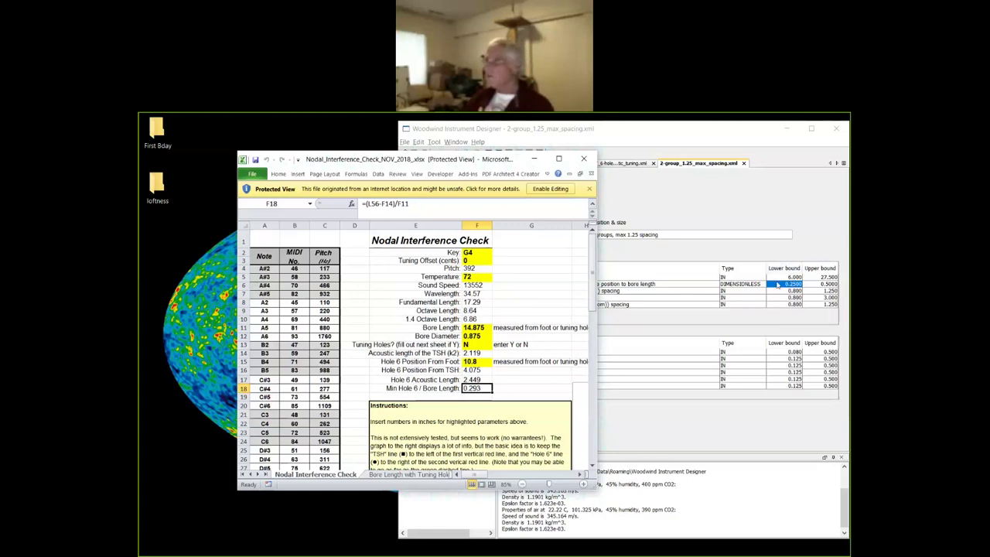
{"action": "left_click", "coordinate": [728, 203]}
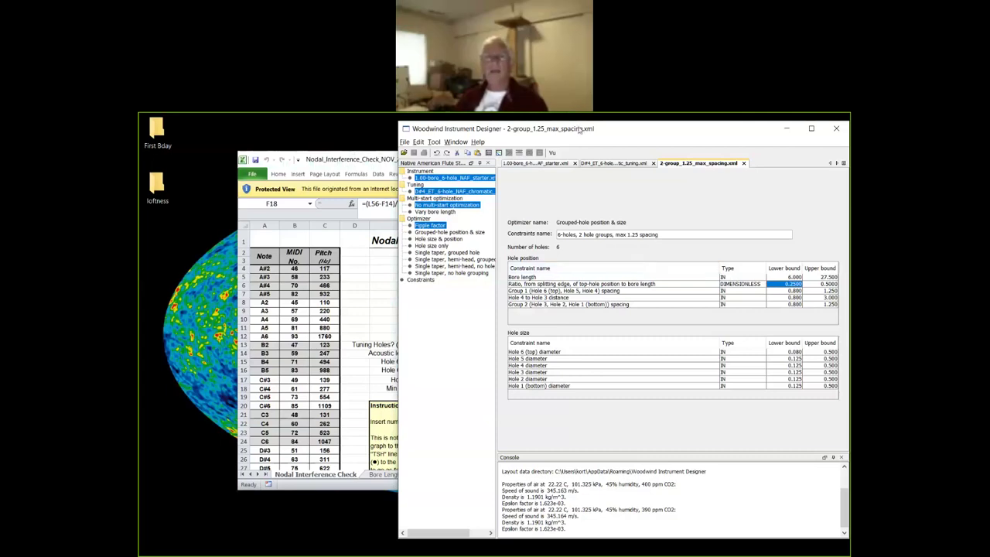
{"action": "left_click", "coordinate": [554, 165]}
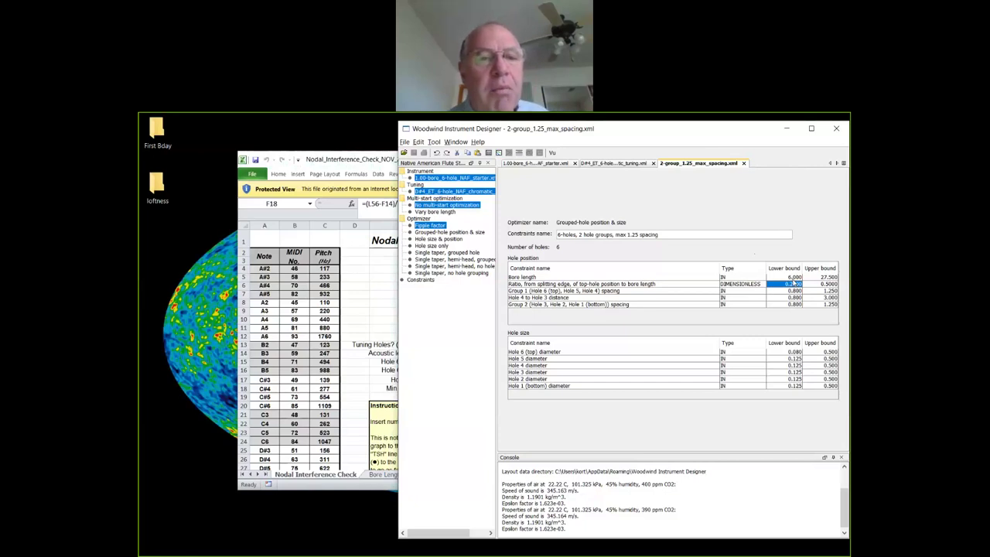
{"action": "left_click", "coordinate": [370, 388]}
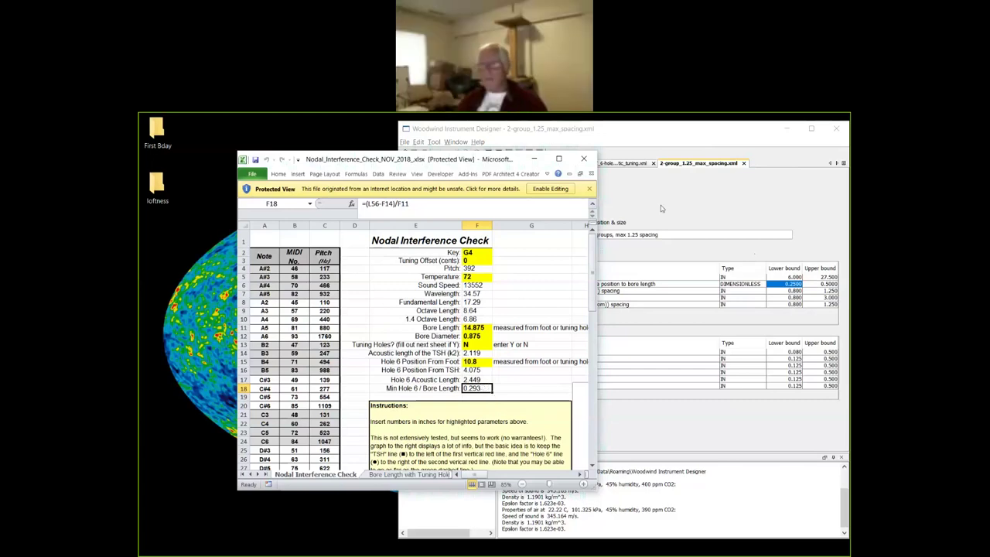
In Woodwind Instrument Designer, set the lower bound of the splitting-edge-to-top-hole position ratio to bore length to 0.31.
{"action": "left_click", "coordinate": [726, 204]}
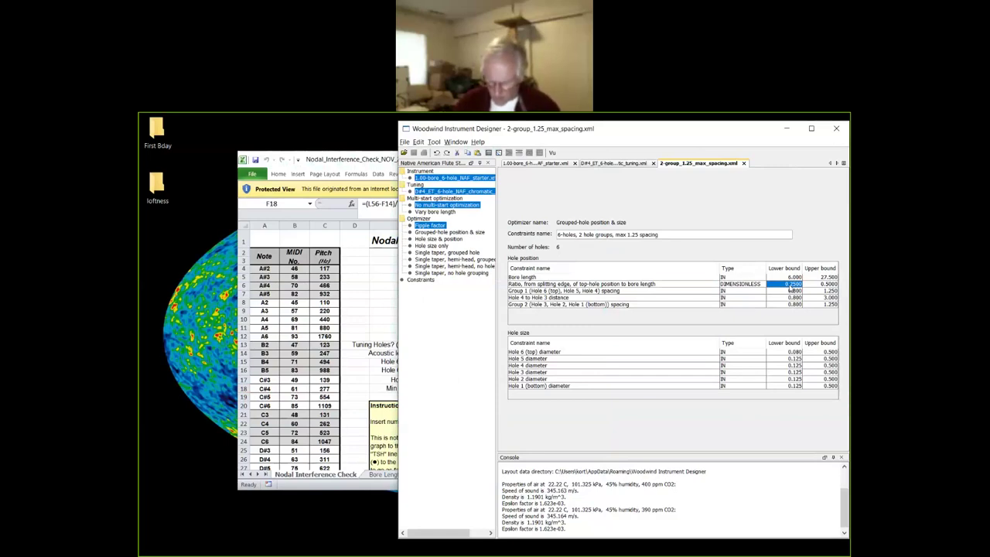
{"action": "key", "text": "BackSpace"}
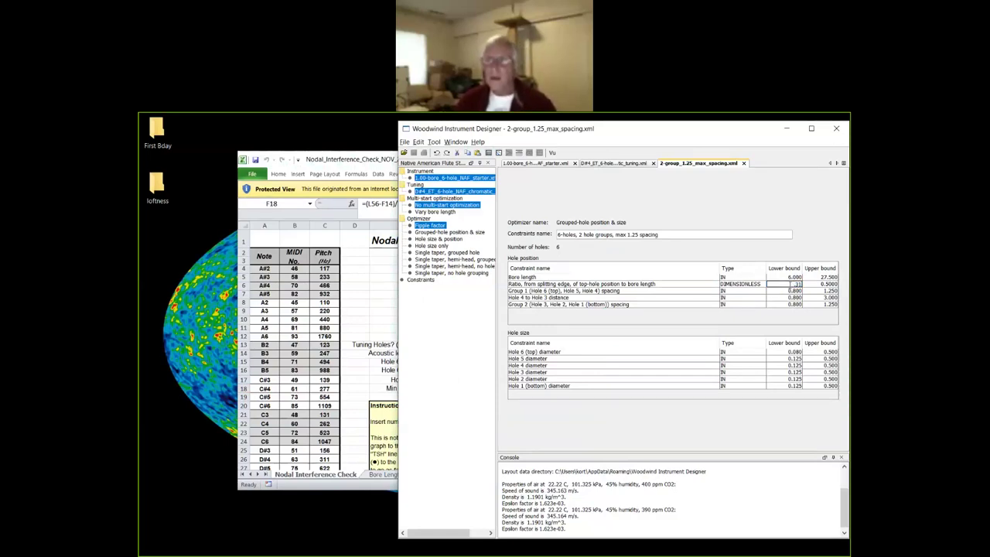
{"action": "type", "text": ".31"}
{"action": "key", "text": "Return"}
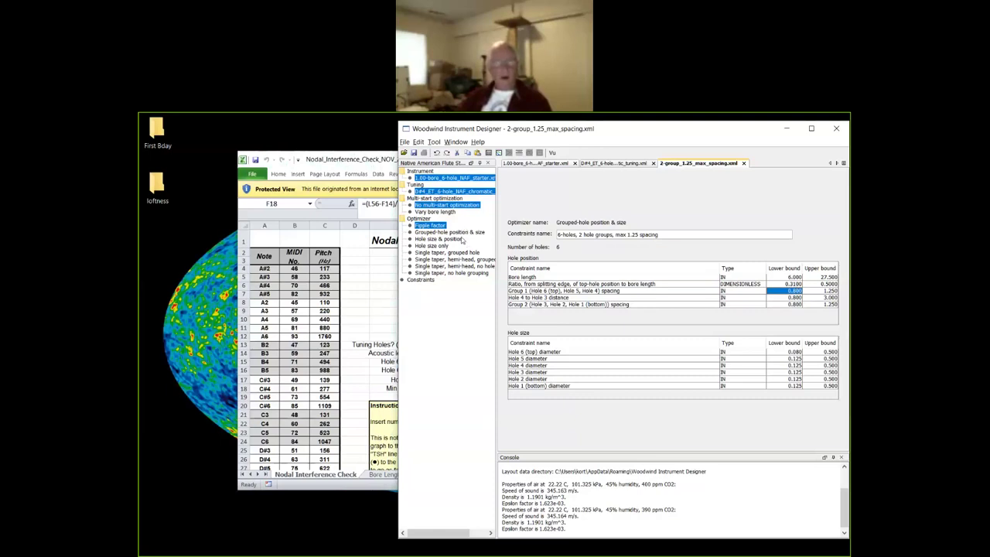
Select the Grouped-hole position & size optimizer, and review the D#4 chromatic tuning and the 1" bore starter instrument.
{"action": "left_click", "coordinate": [464, 233]}
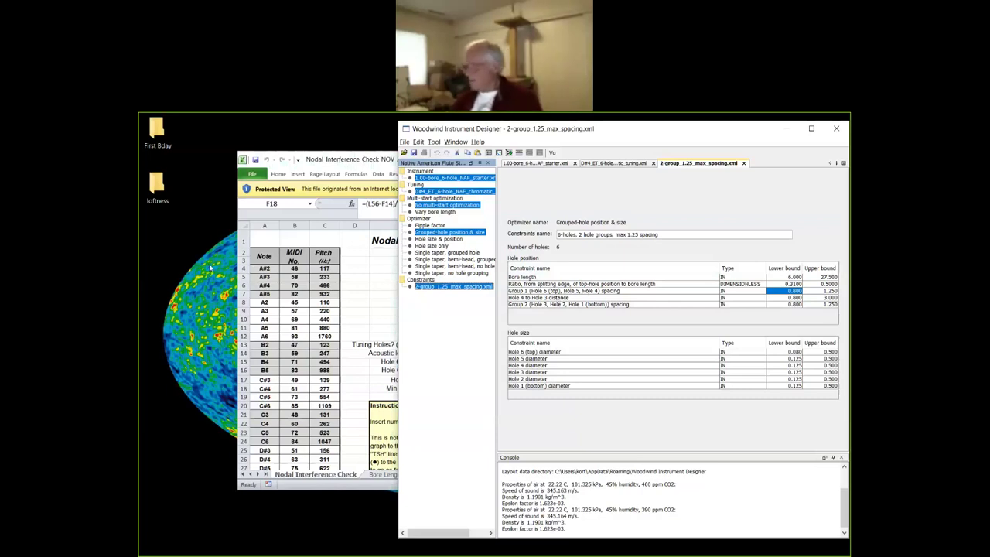
{"action": "left_click", "coordinate": [601, 165]}
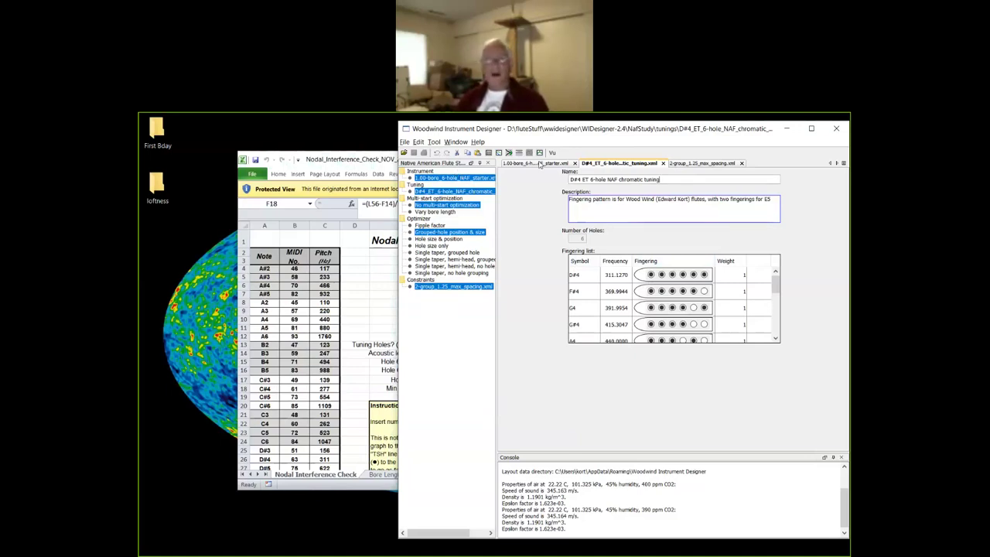
{"action": "left_click", "coordinate": [539, 164]}
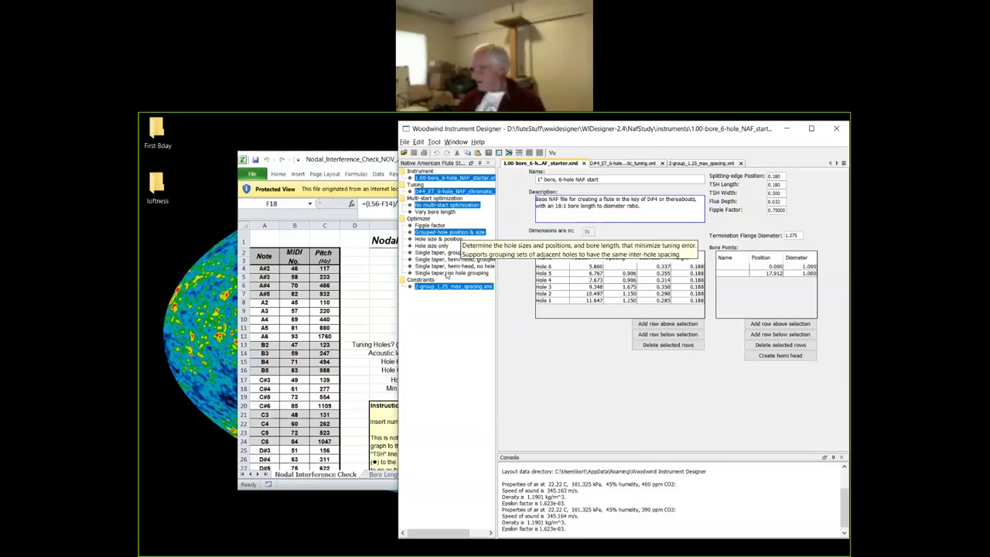
Select the Single taper, hemi-head, no hole grouping optimizer.
{"action": "left_click", "coordinate": [441, 266]}
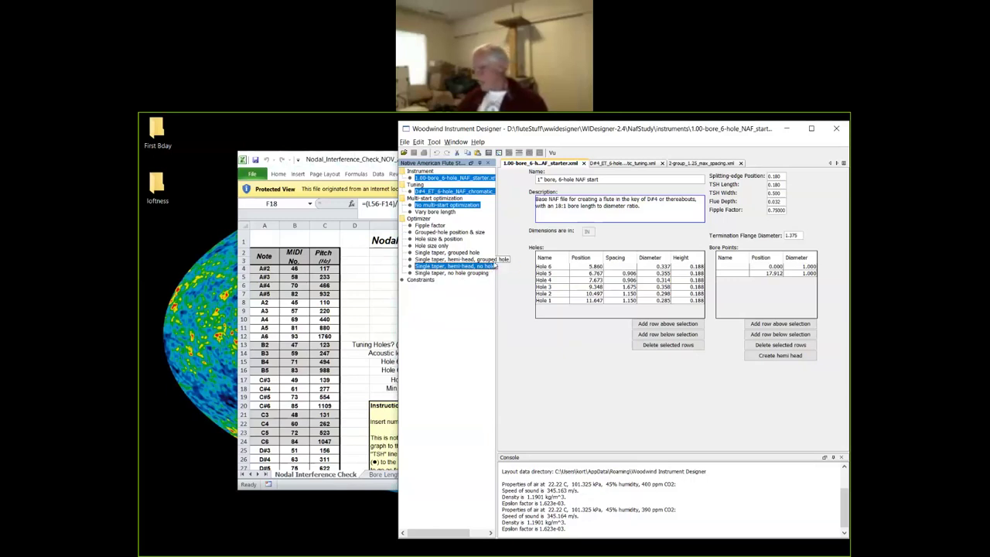
{"action": "mouse_move", "coordinate": [476, 260]}
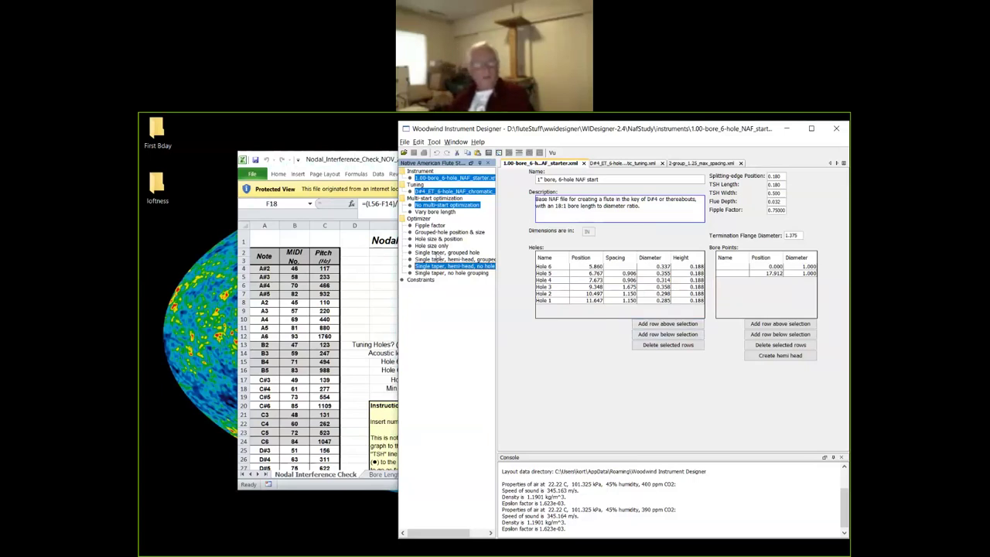
{"action": "mouse_move", "coordinate": [443, 258]}
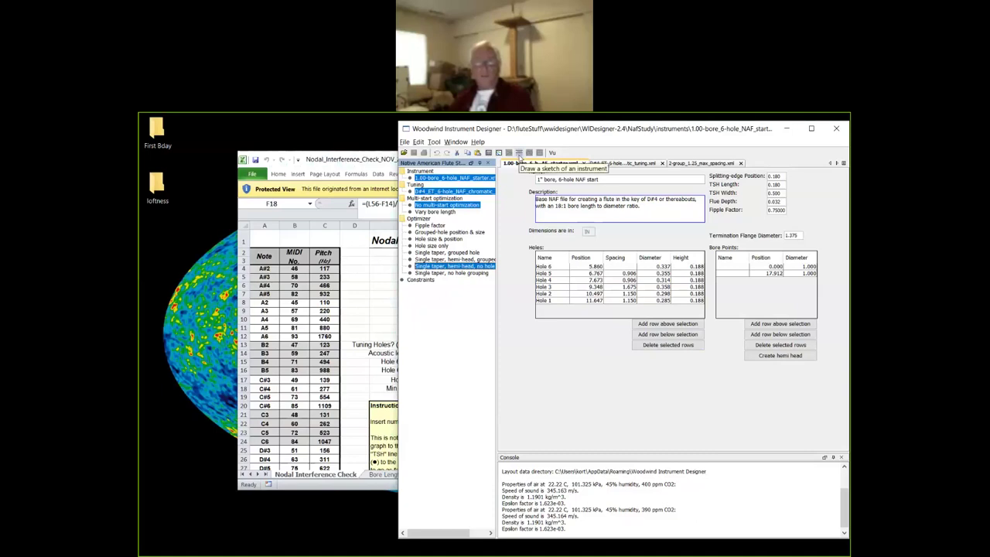
Draw sketches of the 1" bore starter instrument to examine the splitting edge relative to the first bore point.
{"action": "left_click", "coordinate": [518, 153]}
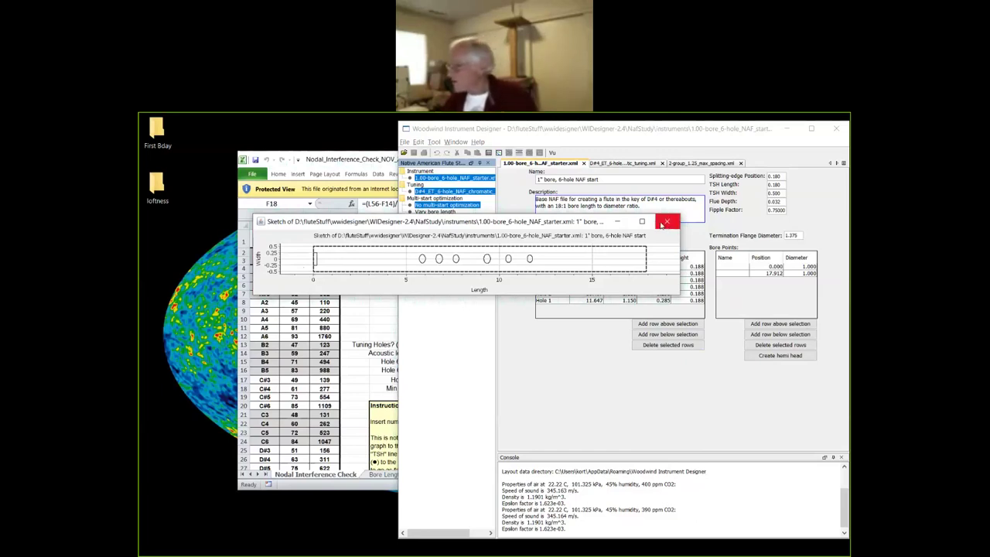
{"action": "left_click", "coordinate": [665, 222]}
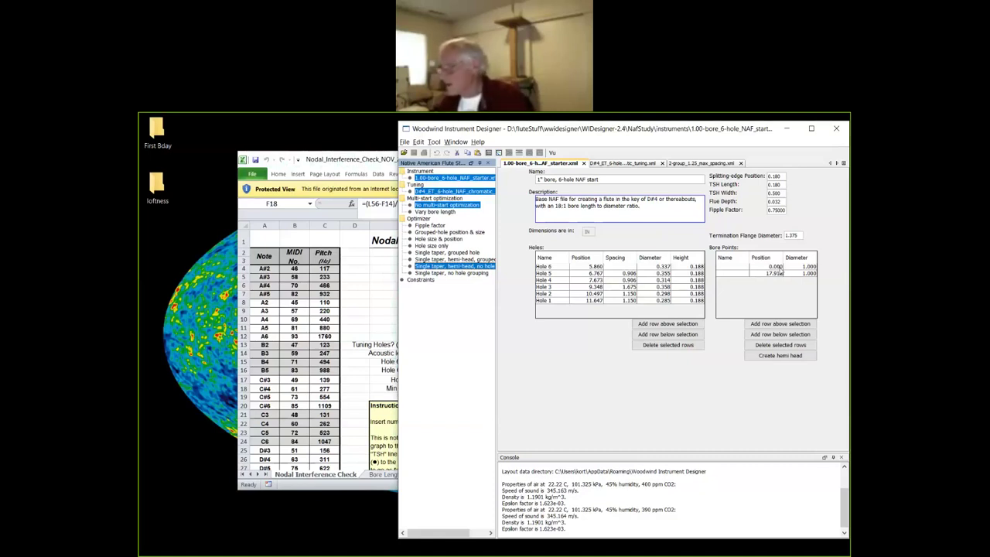
{"action": "left_click", "coordinate": [776, 268]}
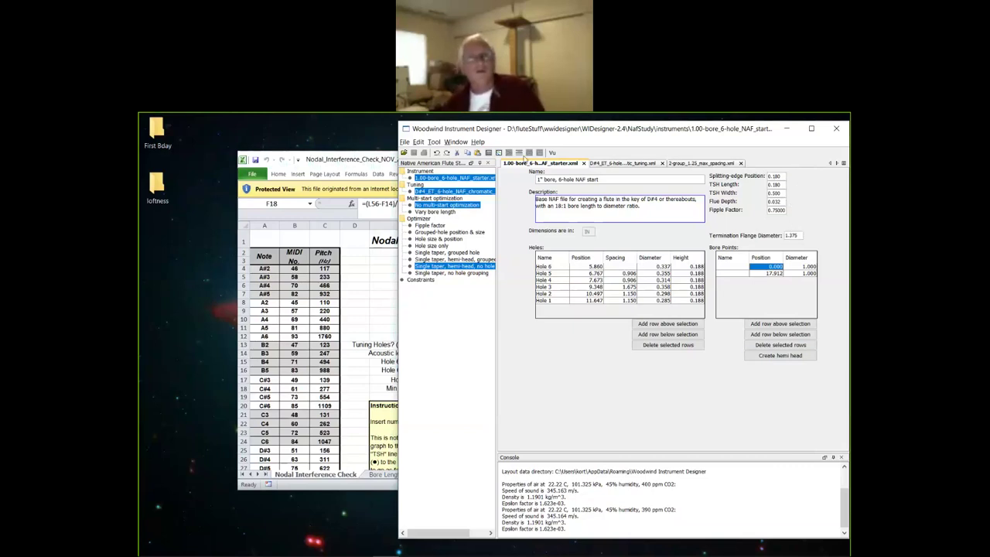
{"action": "left_click", "coordinate": [520, 153]}
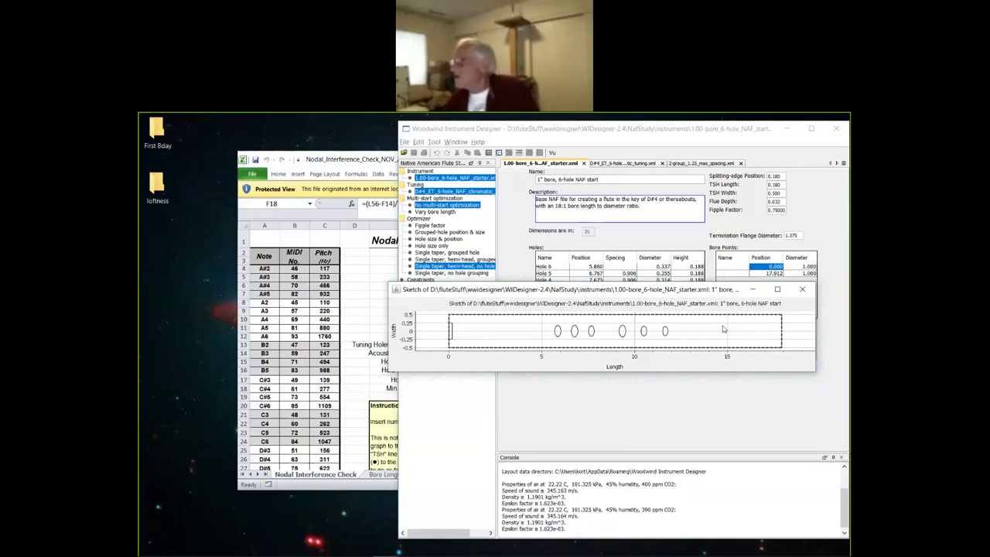
{"action": "left_click", "coordinate": [803, 291]}
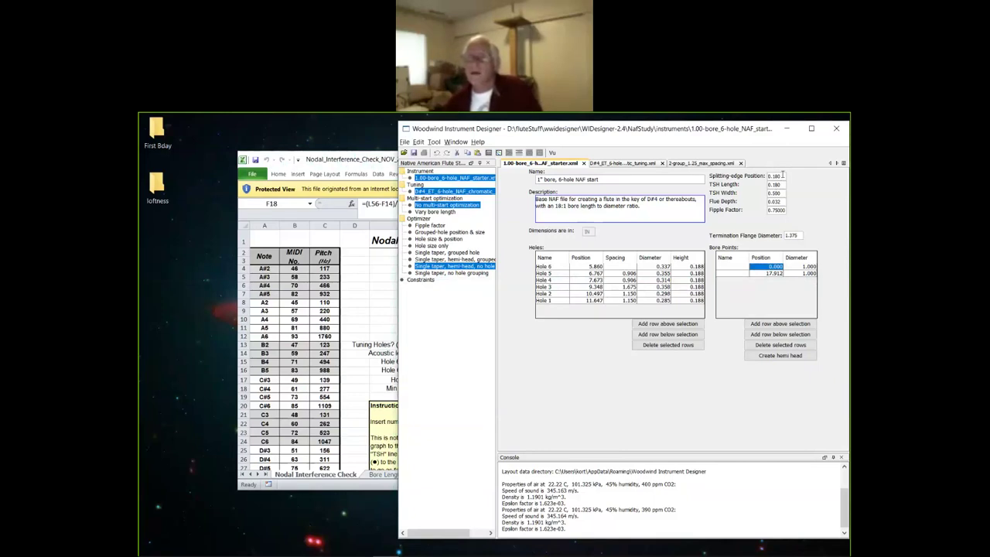
Set the splitting-edge position to 0 and the first bore point's position to -0.18.
{"action": "double_click", "coordinate": [782, 175]}
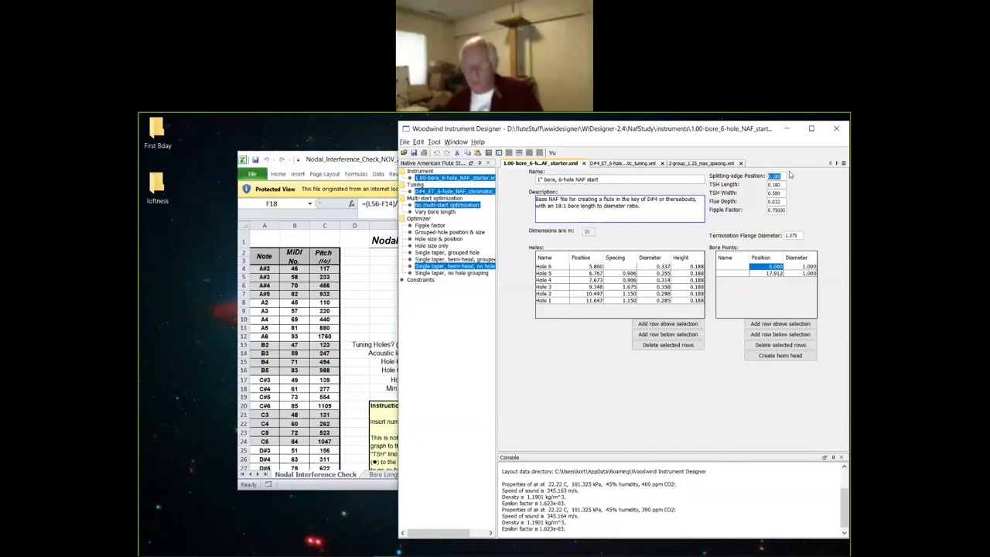
{"action": "type", "text": "0"}
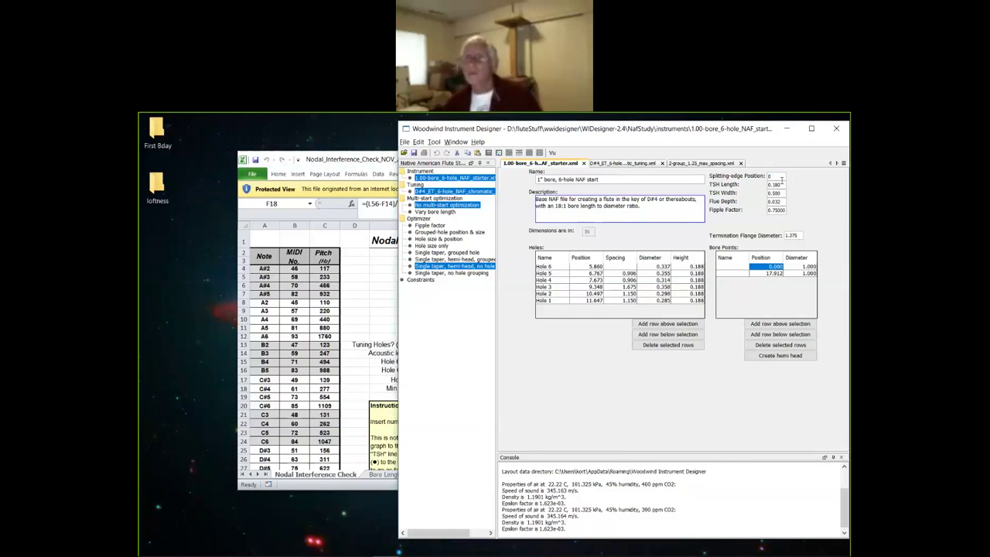
{"action": "left_click", "coordinate": [768, 267]}
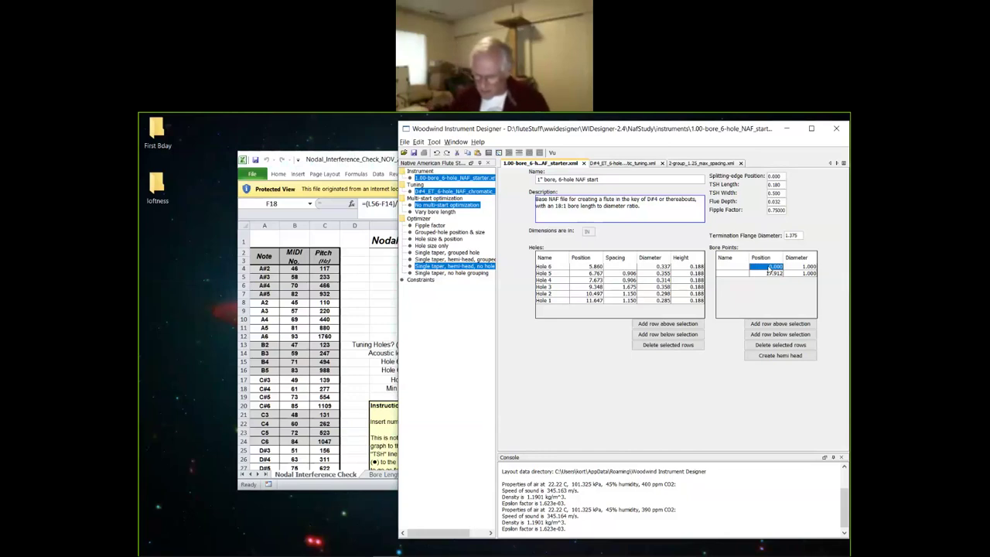
{"action": "double_click", "coordinate": [769, 267]}
{"action": "type", "text": "-.18"}
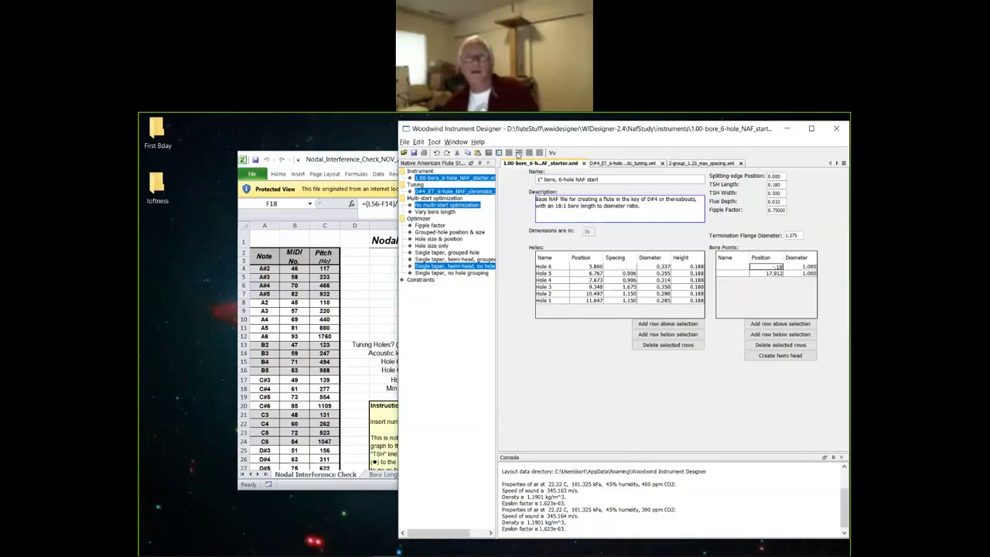
Sketch the modified instrument, enlarge the drawing to examine the bore start and splitting edge, and close it.
{"action": "left_click", "coordinate": [518, 154]}
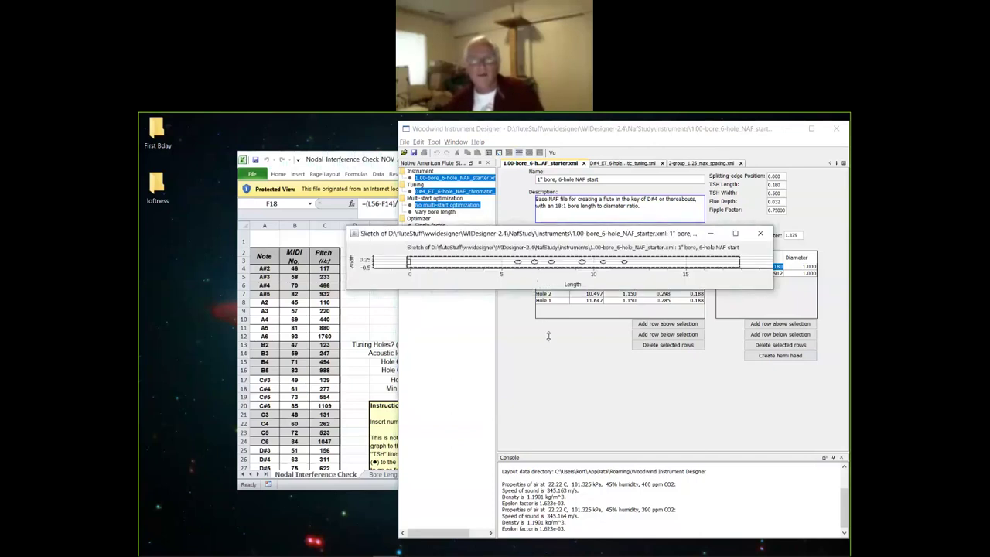
{"action": "left_click_drag", "start_coordinate": [547, 312], "coordinate": [516, 312]}
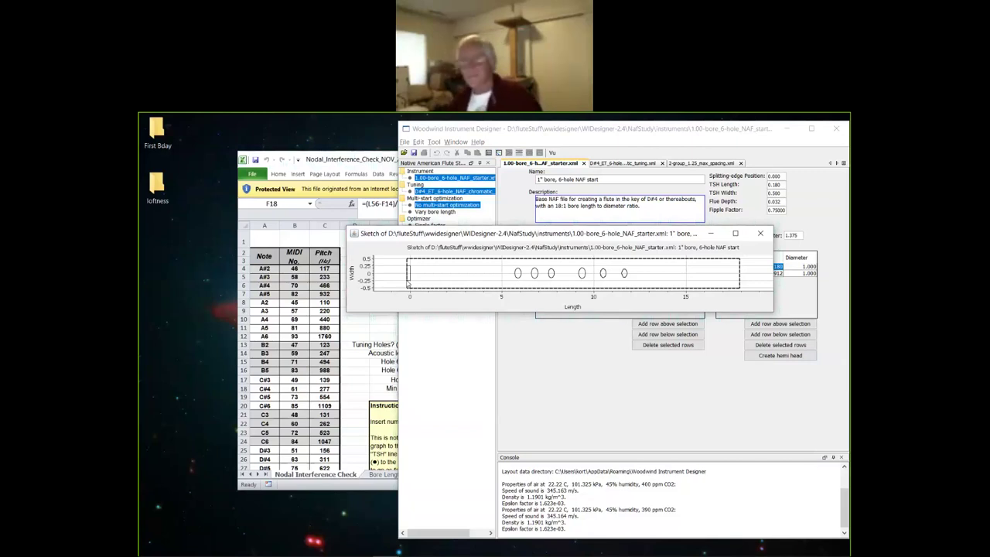
{"action": "left_click", "coordinate": [565, 148]}
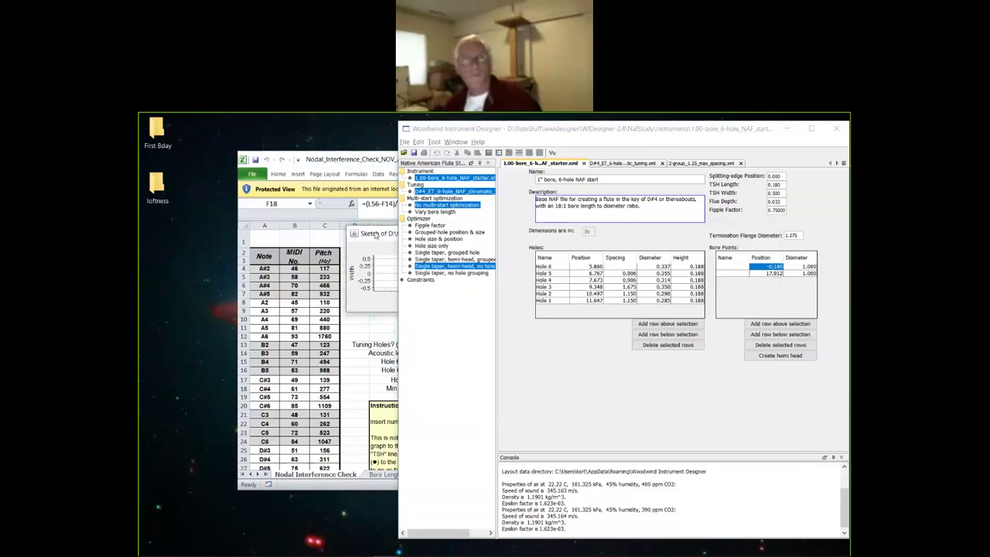
{"action": "left_click", "coordinate": [375, 234]}
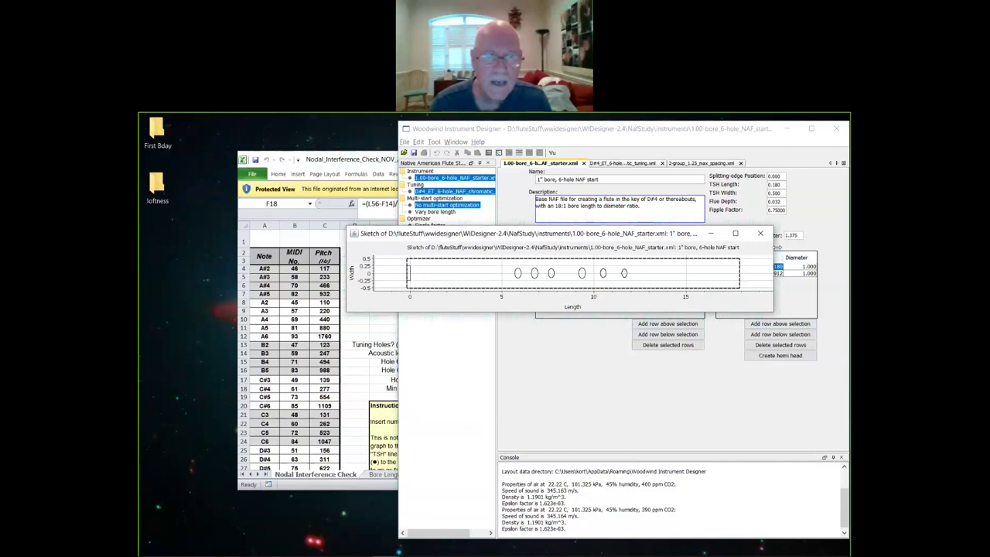
{"action": "left_click", "coordinate": [761, 236]}
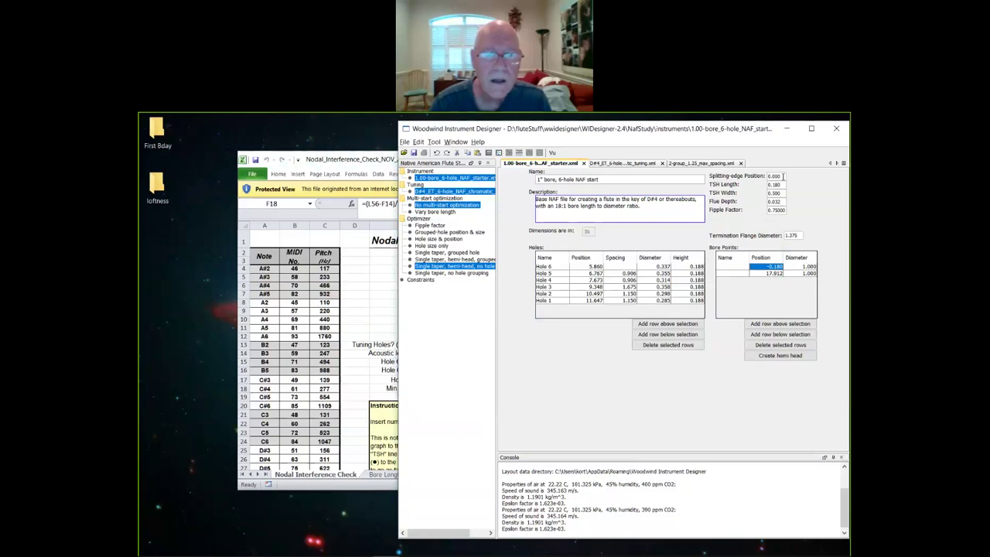
Discard the instrument edits by closing the file and reopening 1.00-bore_6-hole_NAF_starter.
{"action": "double_click", "coordinate": [782, 176]}
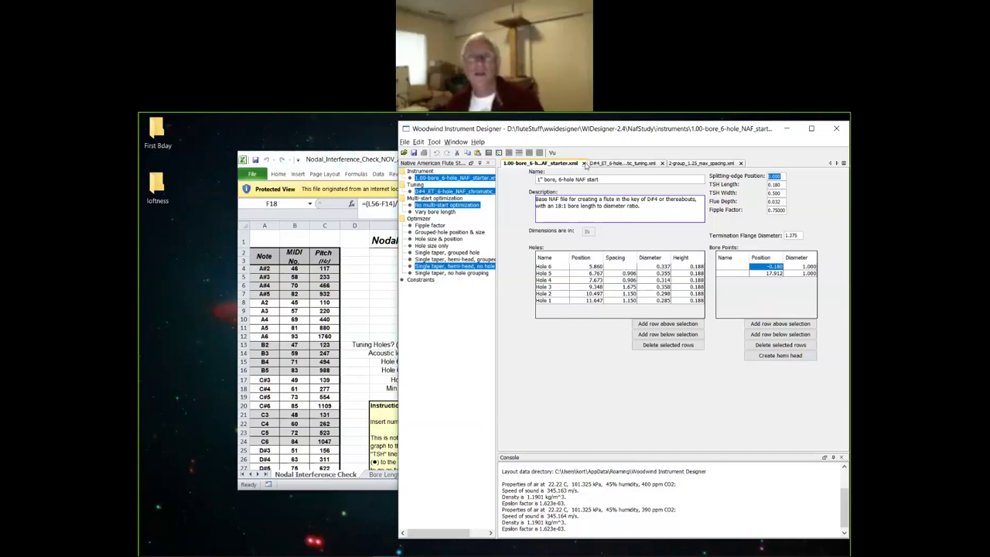
{"action": "left_click", "coordinate": [584, 163]}
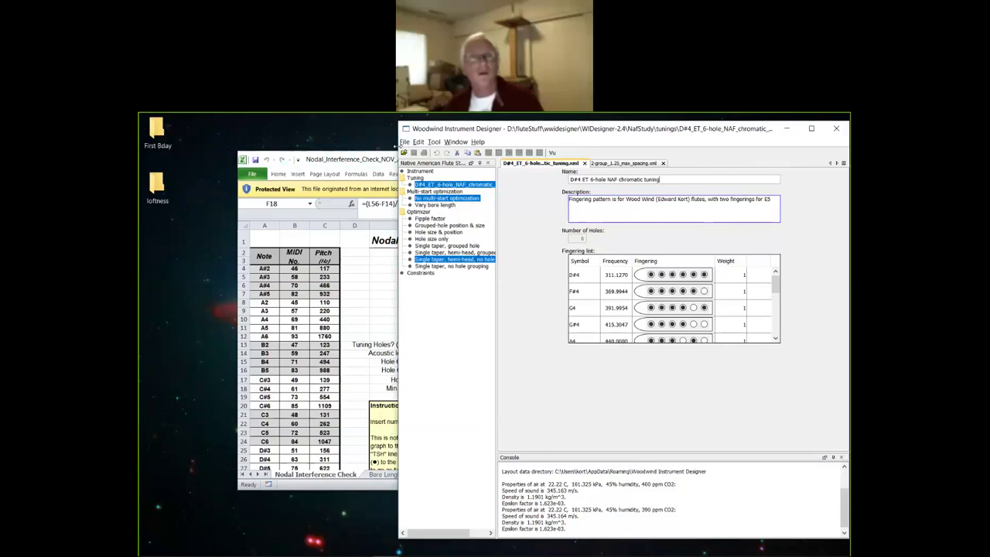
{"action": "left_click", "coordinate": [404, 143]}
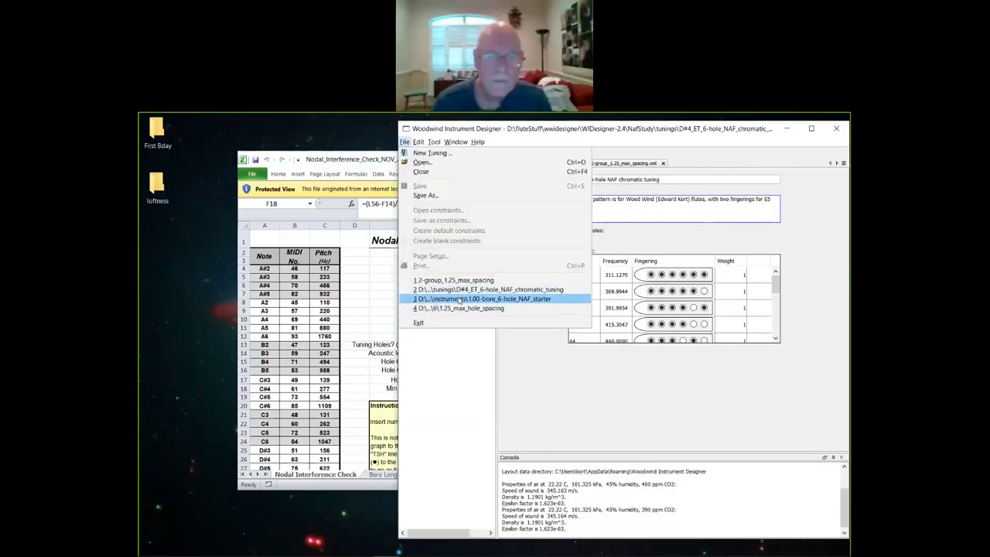
{"action": "left_click", "coordinate": [460, 299]}
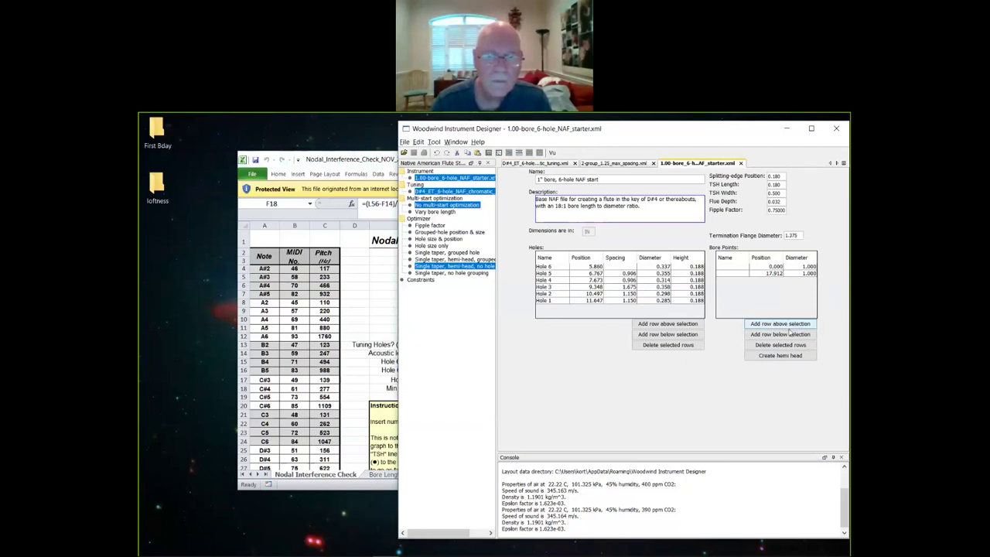
Set the first bore point's position to -0.125 and create a hemi head from it.
{"action": "left_click", "coordinate": [771, 266]}
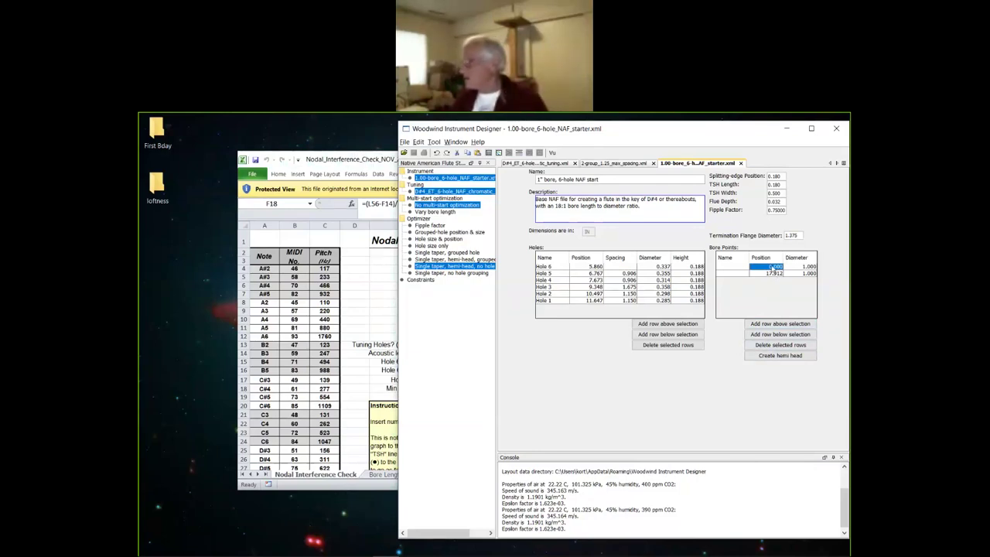
{"action": "key", "text": "BackSpace"}
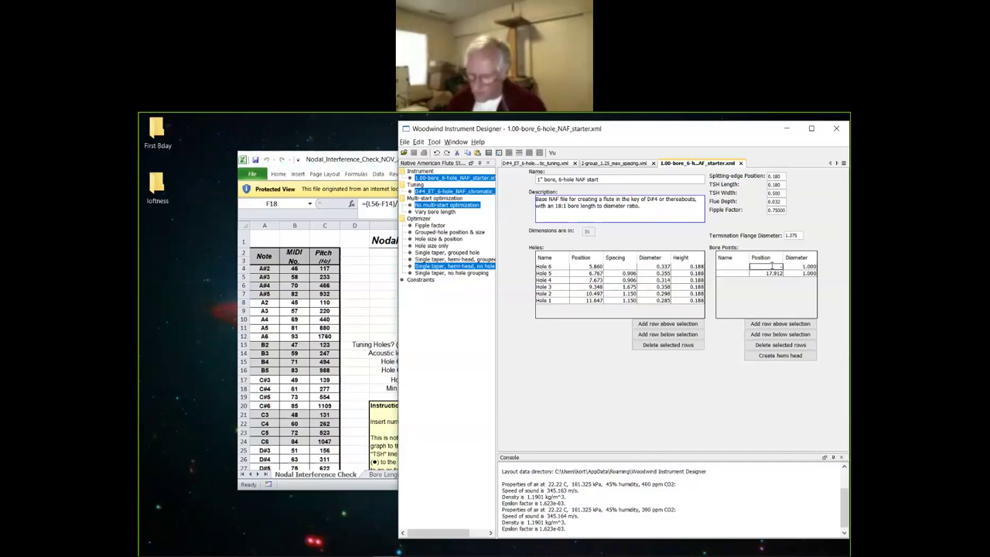
{"action": "type", "text": "0.125"}
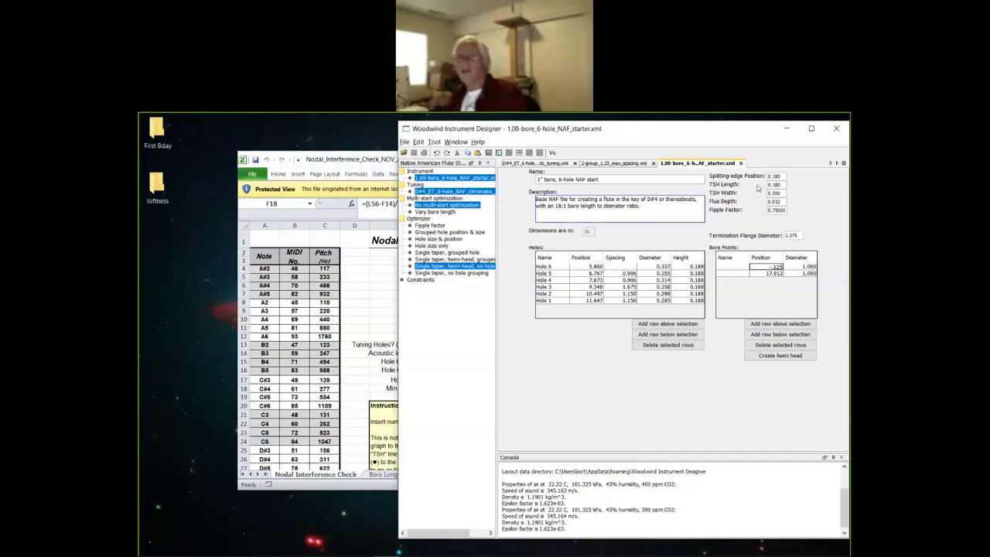
{"action": "left_click", "coordinate": [779, 355]}
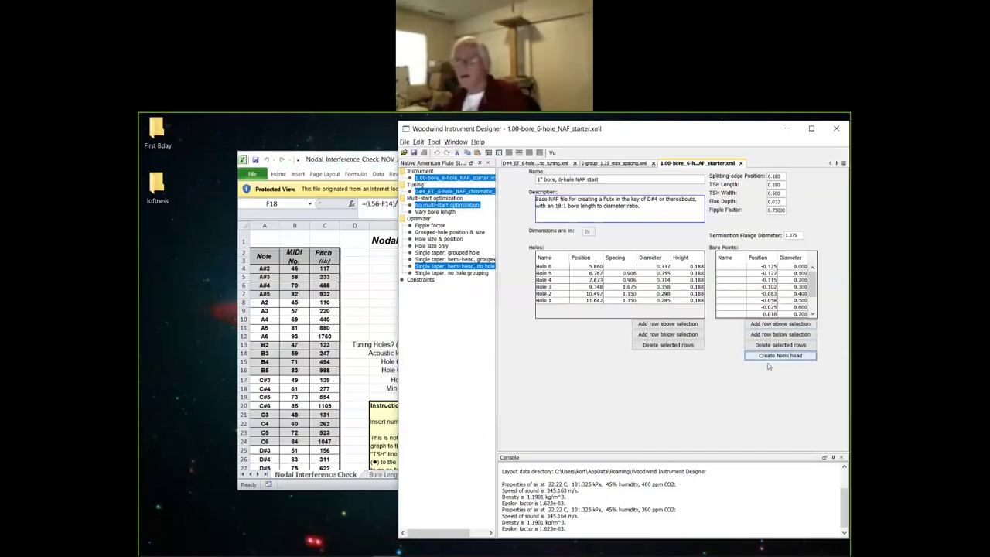
Review the generated bore points and sketch the instrument to examine the hemi head around the splitting edge, closing the drawing when done.
{"action": "scroll", "coordinate": [812, 288], "scroll_direction": "down", "scroll_amount": 2}
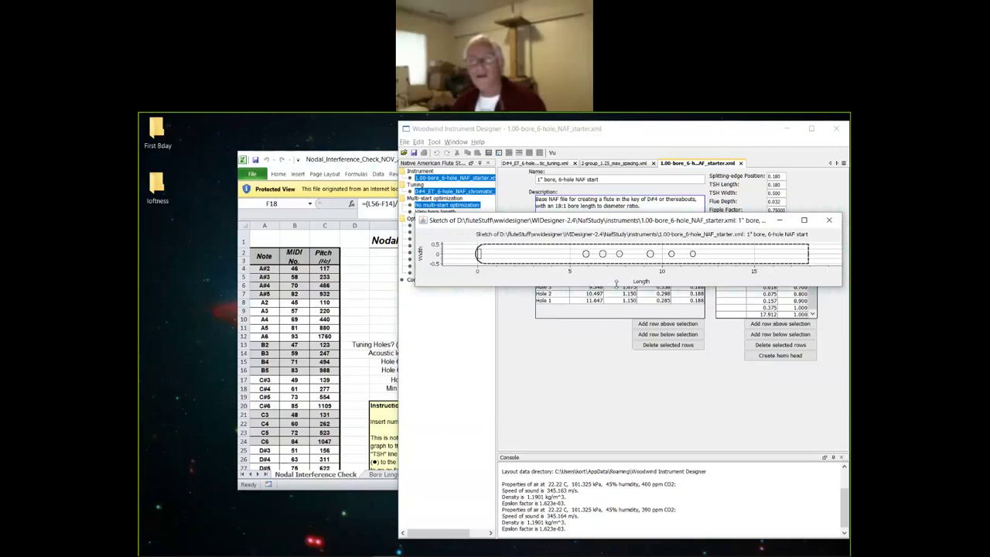
{"action": "left_click_drag", "start_coordinate": [616, 286], "coordinate": [616, 283]}
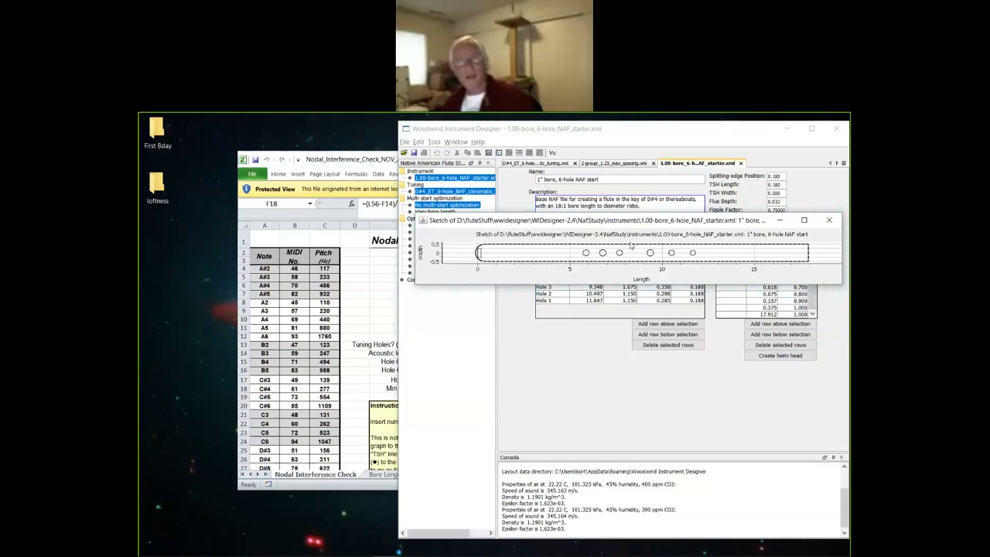
{"action": "left_click", "coordinate": [831, 222]}
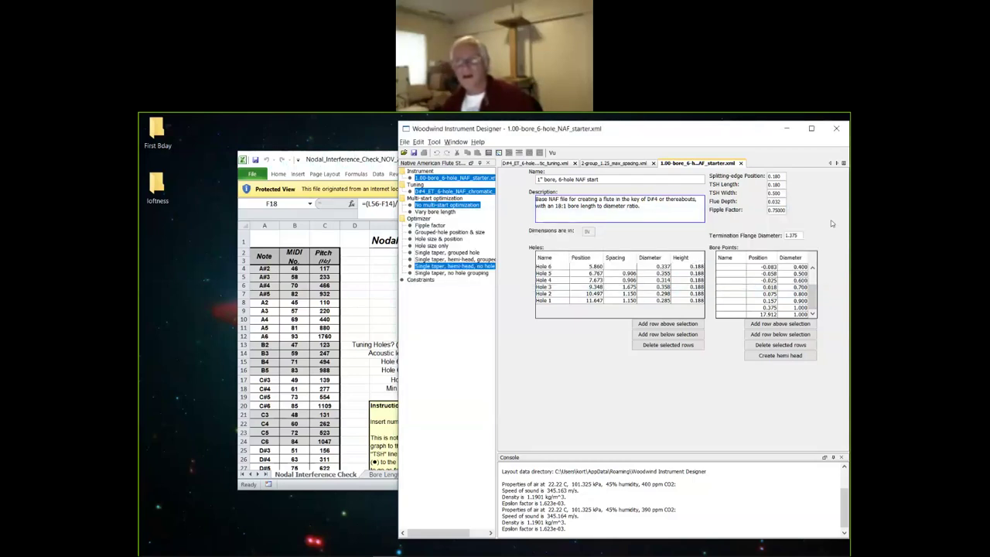
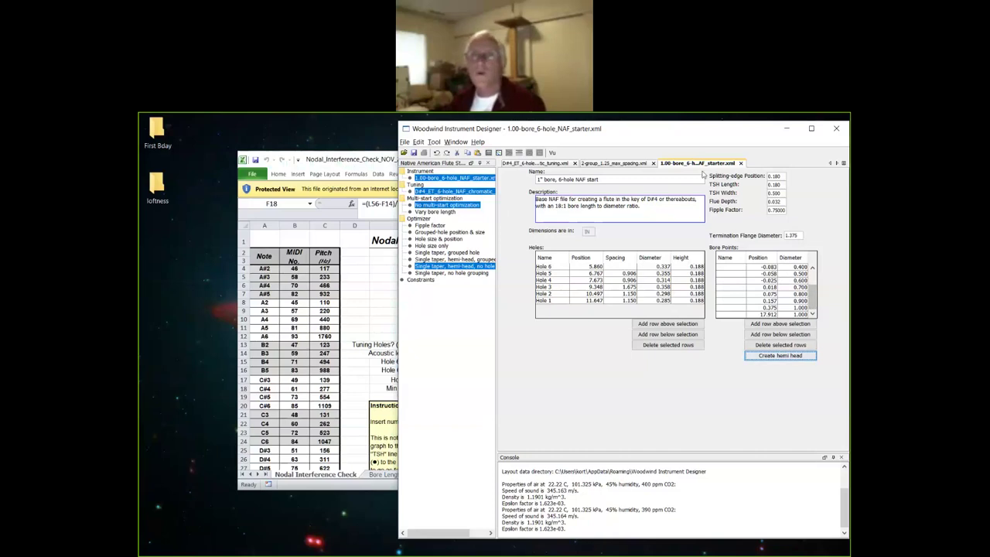
Discard the hemi head edits by closing the instrument file and reopening 1.00-bore_6-hole_NAF_starter.
{"action": "left_click", "coordinate": [740, 163]}
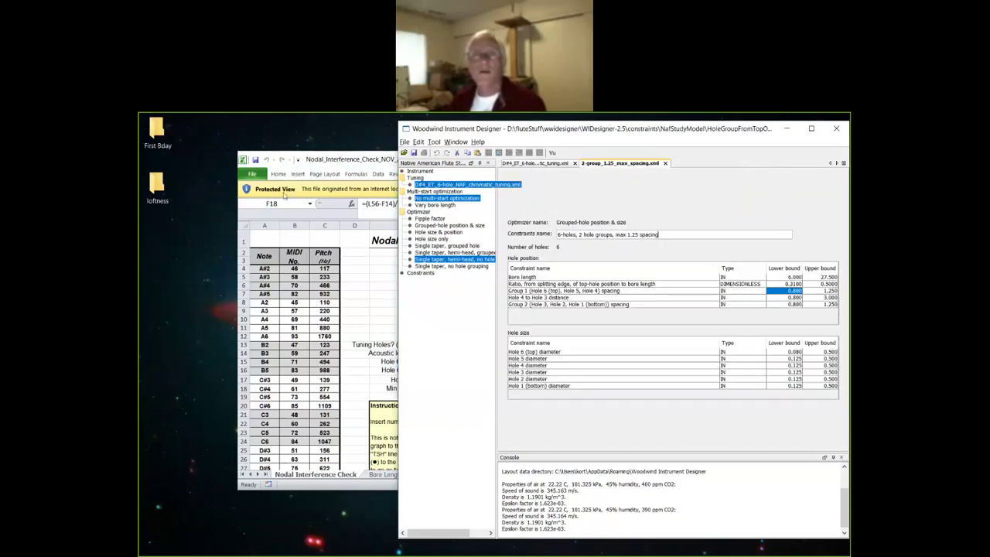
{"action": "left_click", "coordinate": [403, 143]}
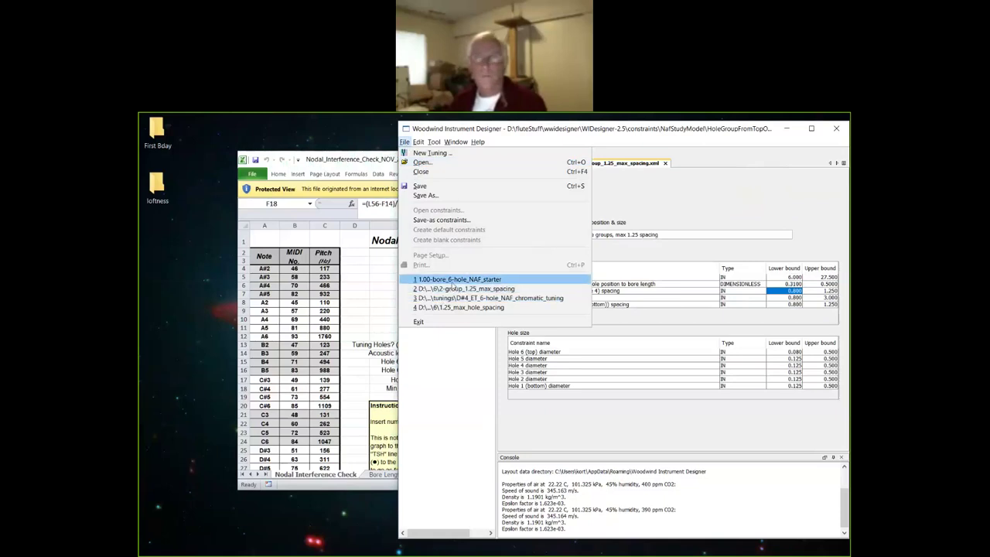
{"action": "left_click", "coordinate": [454, 280]}
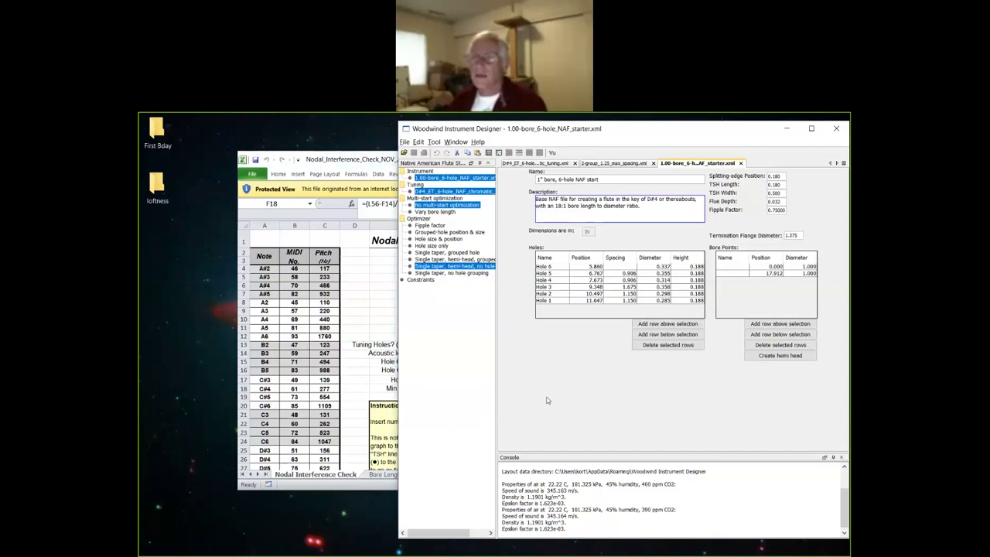
Set the first bore point's position to -0.5 and create a hemi head from it.
{"action": "left_click", "coordinate": [771, 267]}
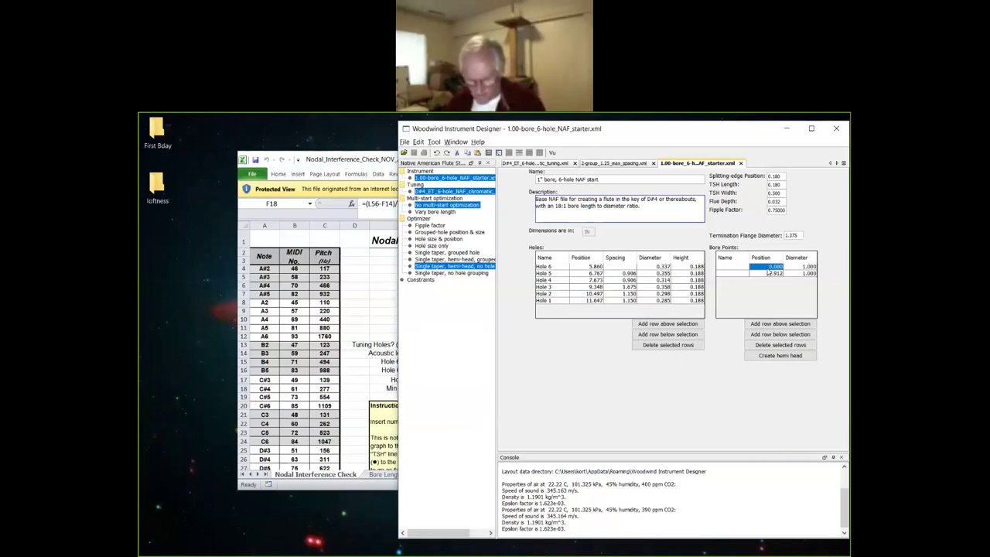
{"action": "double_click", "coordinate": [768, 268]}
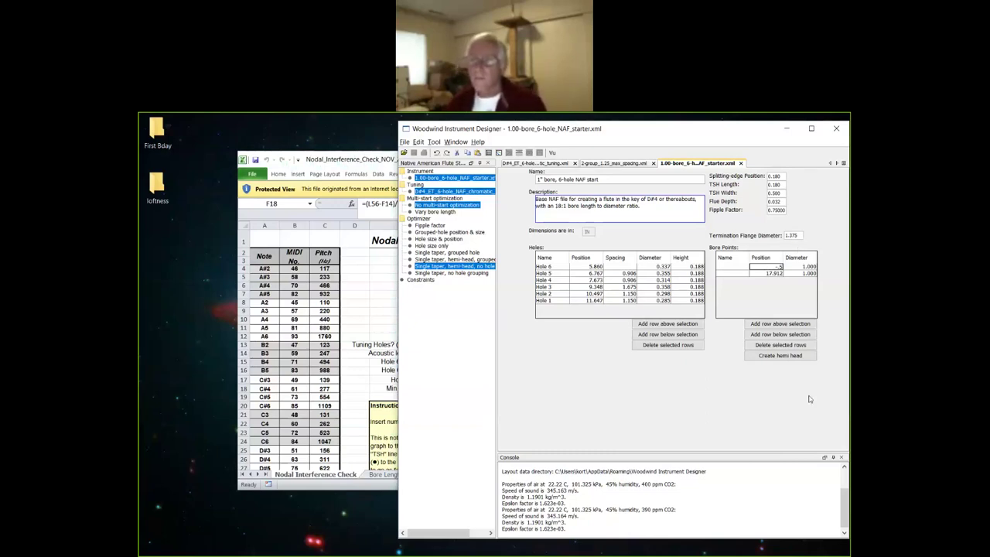
{"action": "left_click", "coordinate": [783, 357]}
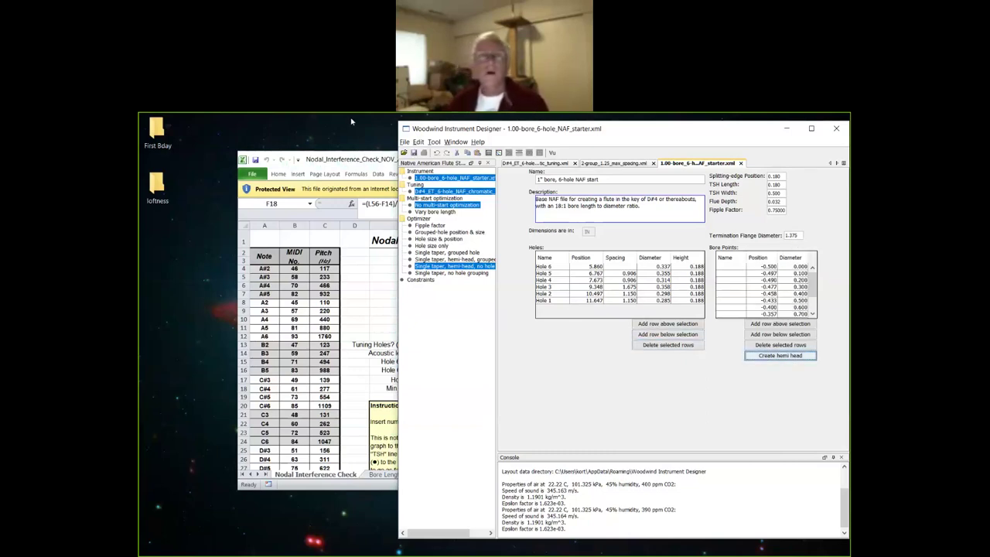
Sketch the instrument, enlarge the drawing to examine the hemi head relative to the splitting edge, and close it.
{"action": "left_click", "coordinate": [517, 154]}
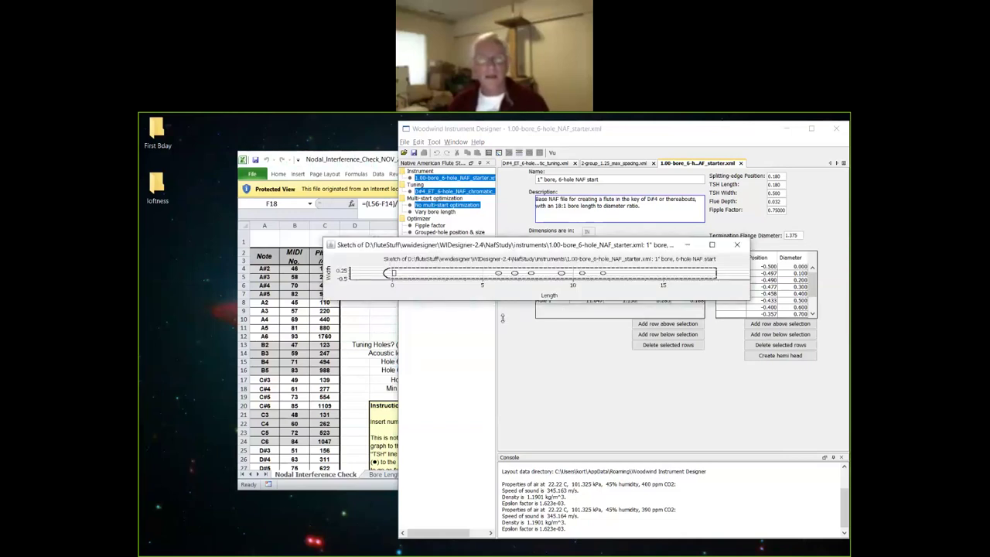
{"action": "left_click_drag", "start_coordinate": [506, 312], "coordinate": [504, 314]}
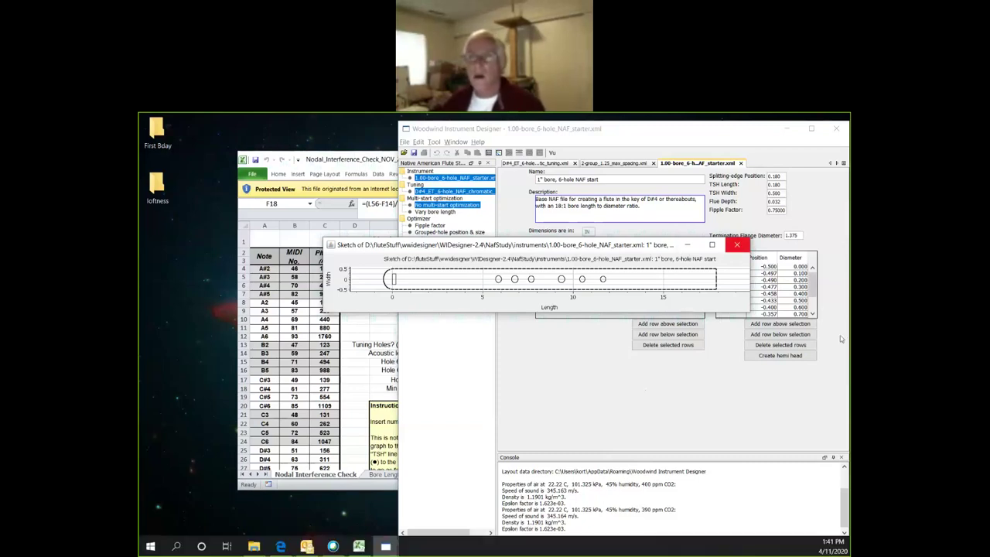
{"action": "left_click", "coordinate": [737, 244]}
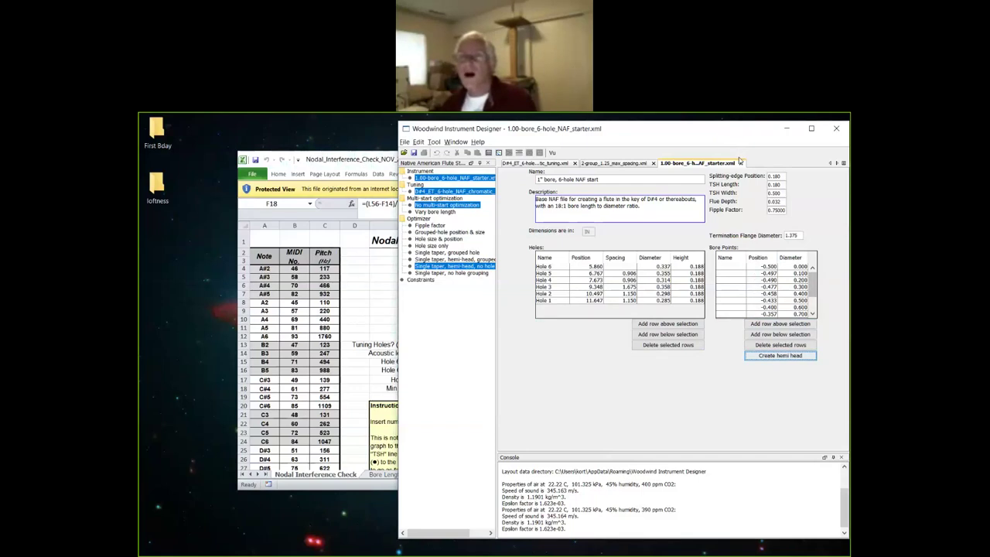
Close the edited instrument, reopen 1.00-bore_6-hole_NAF_starter without the hemi head, and sketch it to examine the flat bore start.
{"action": "left_click", "coordinate": [739, 164]}
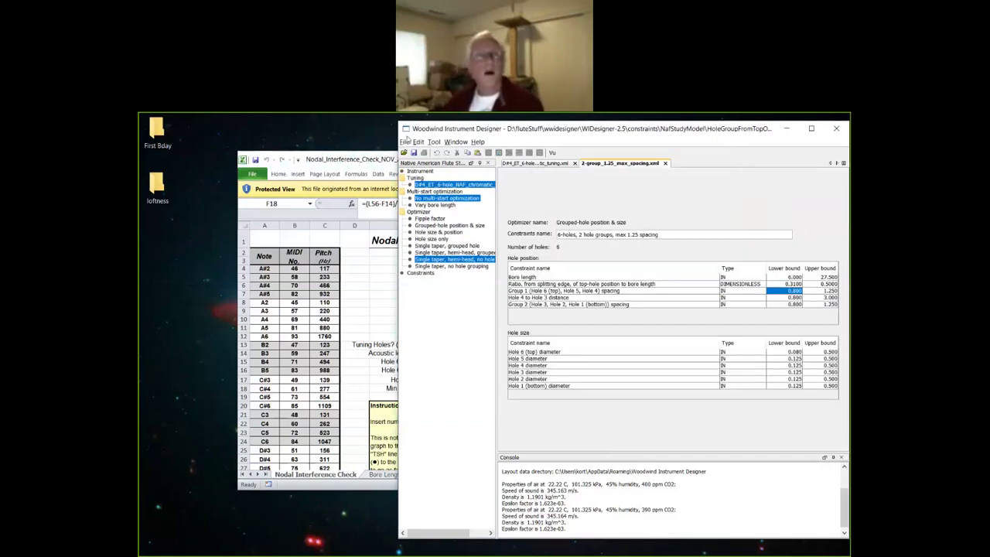
{"action": "left_click", "coordinate": [404, 142]}
{"action": "left_click", "coordinate": [403, 142]}
{"action": "left_click", "coordinate": [403, 142]}
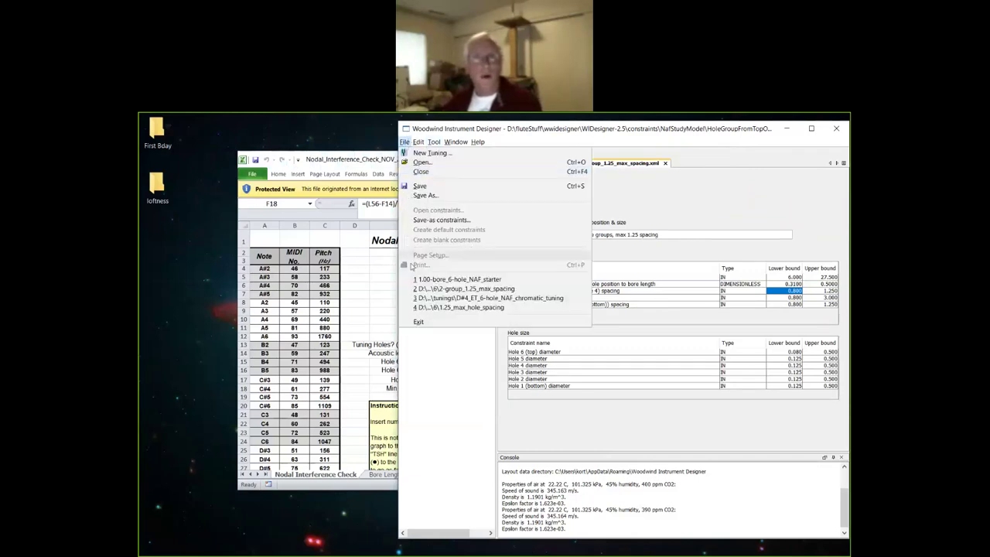
{"action": "left_click", "coordinate": [452, 279]}
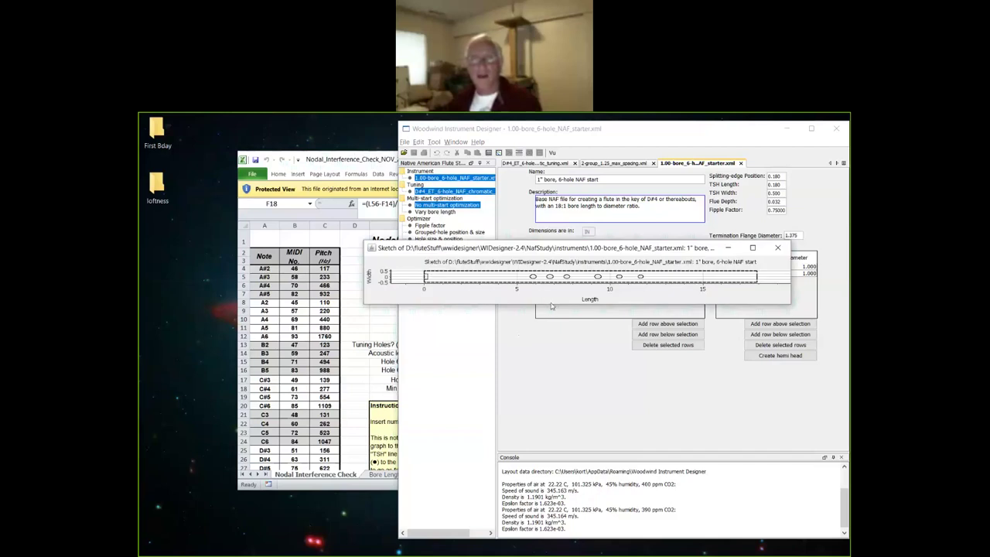
{"action": "left_click_drag", "start_coordinate": [551, 304], "coordinate": [553, 326]}
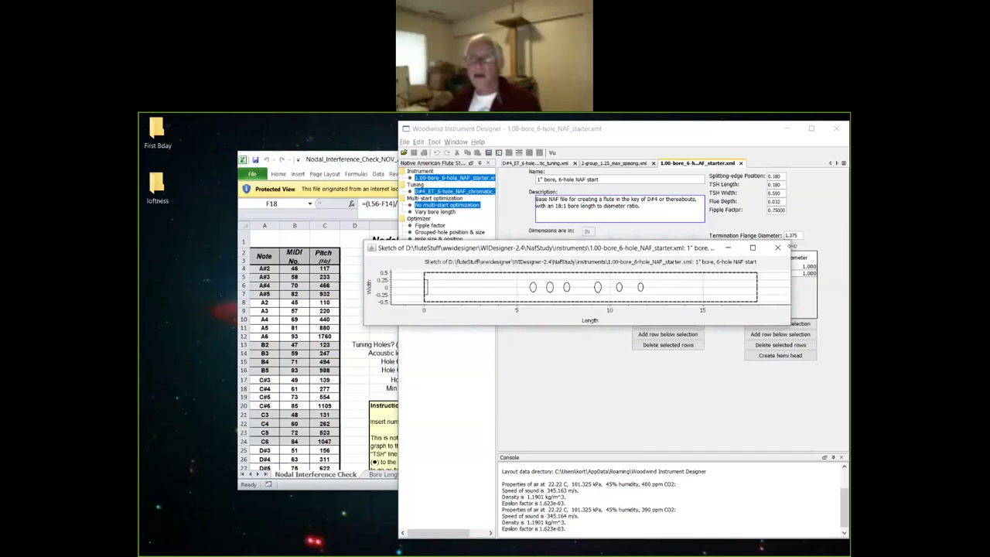
{"action": "left_click", "coordinate": [776, 249]}
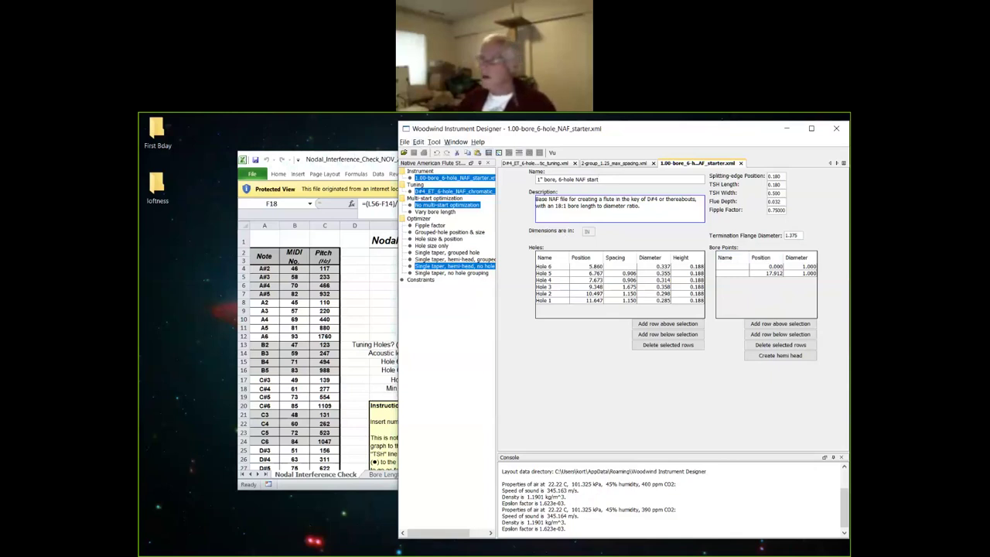
Calculate the starter instrument's tuning table, clear the spreadsheet out of the way to examine the note deviations, and close the table.
{"action": "left_click", "coordinate": [689, 325]}
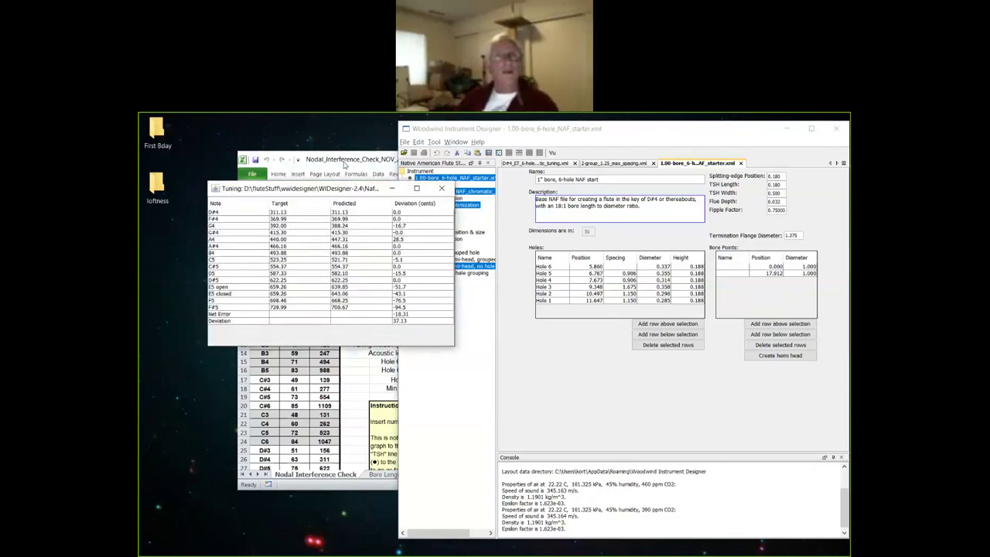
{"action": "left_click", "coordinate": [439, 166]}
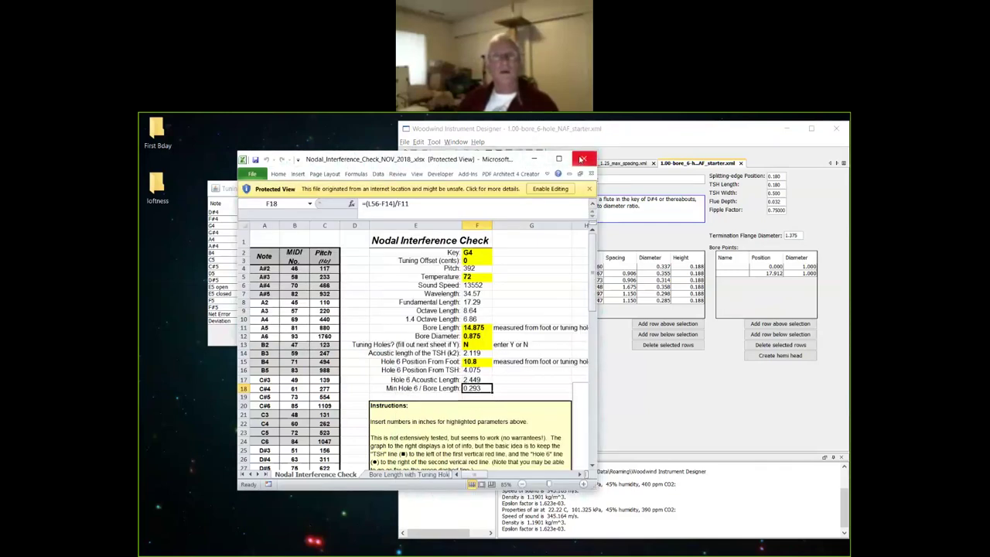
{"action": "left_click", "coordinate": [534, 159]}
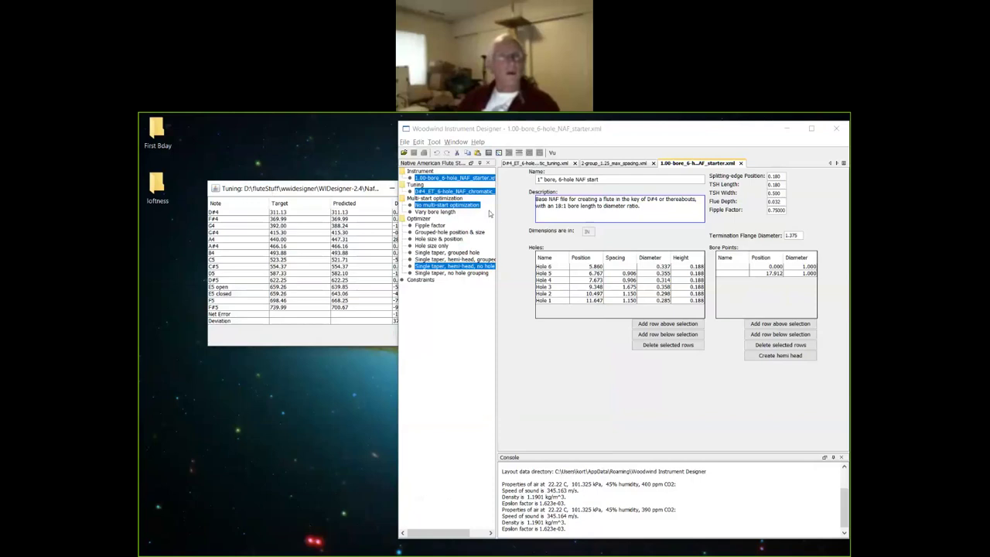
{"action": "left_click_drag", "start_coordinate": [288, 190], "coordinate": [252, 246]}
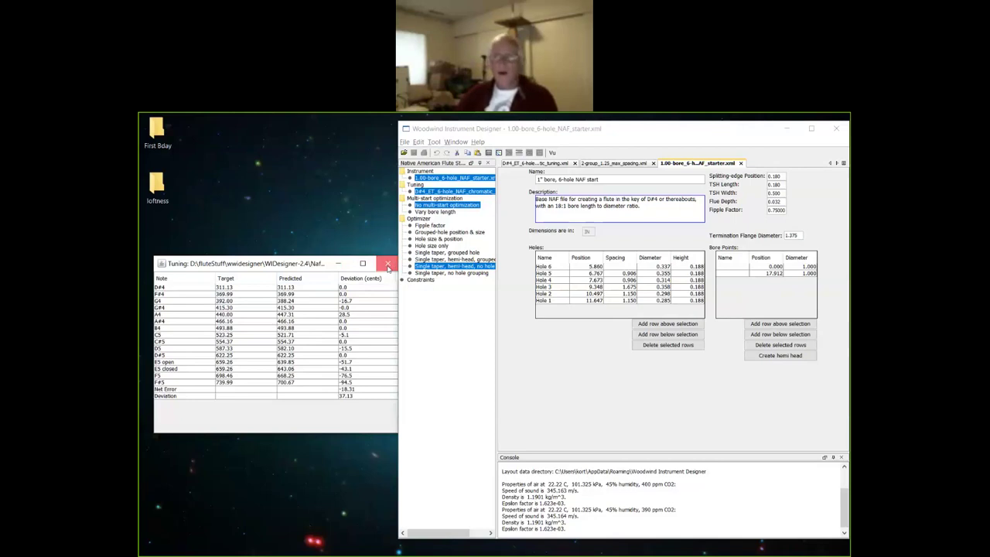
{"action": "left_click", "coordinate": [387, 263]}
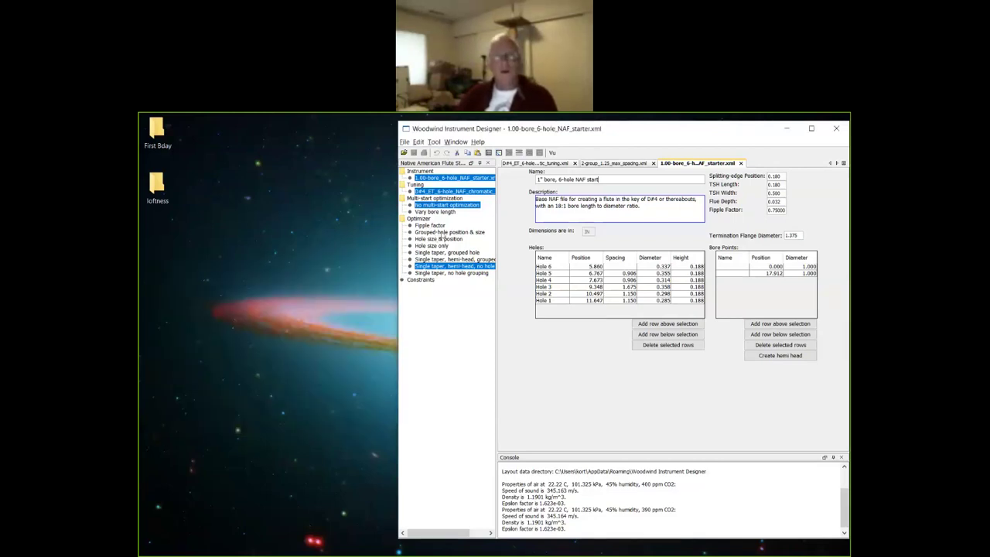
Select the Grouped-hole position & size optimizer and set the lower bound of the top-hole position to bore length ratio to 0.25.
{"action": "left_click", "coordinate": [447, 232]}
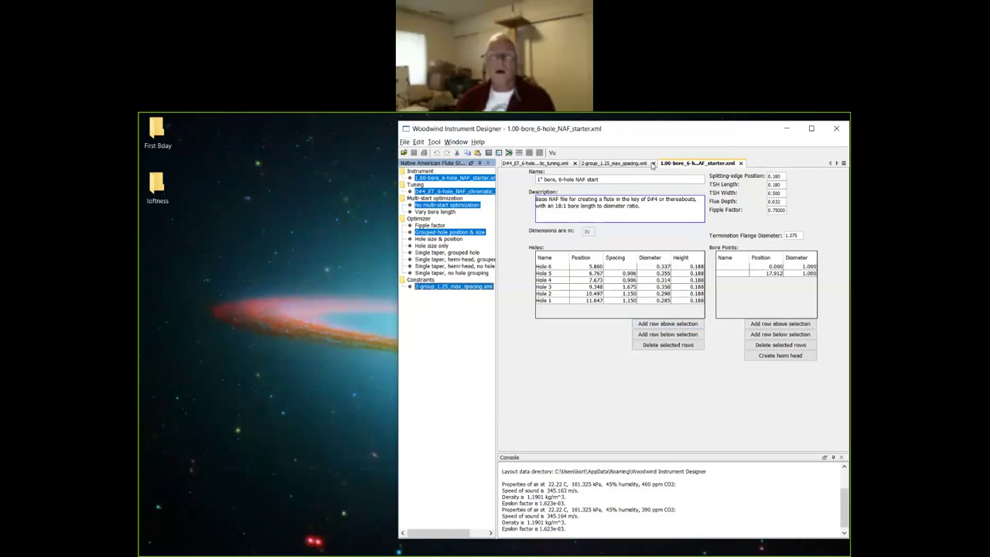
{"action": "left_click", "coordinate": [618, 169]}
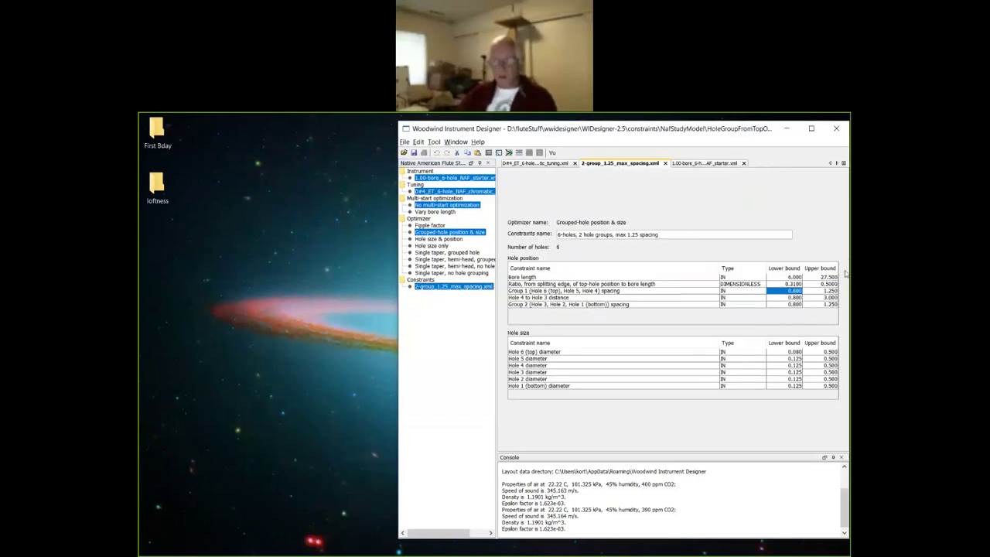
{"action": "left_click", "coordinate": [799, 284]}
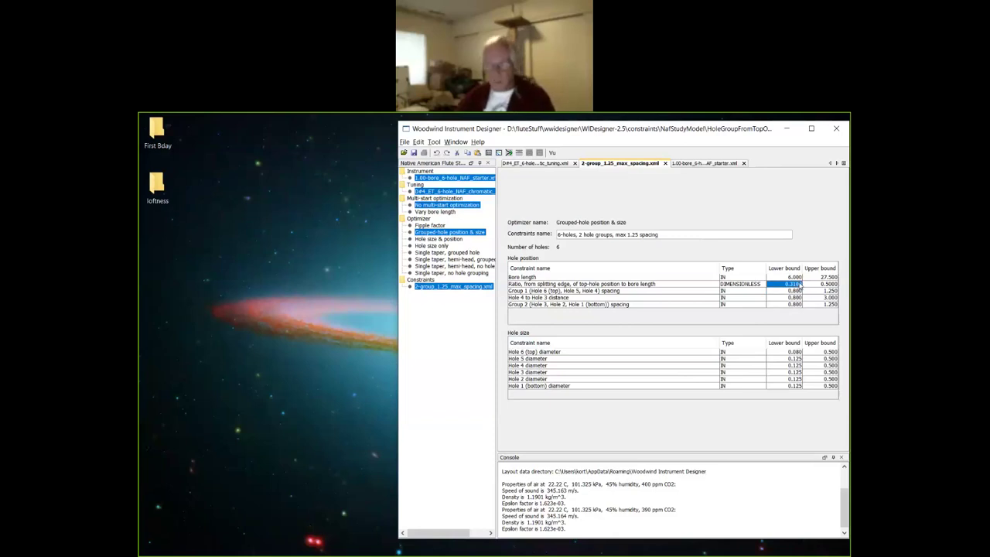
{"action": "double_click", "coordinate": [800, 283]}
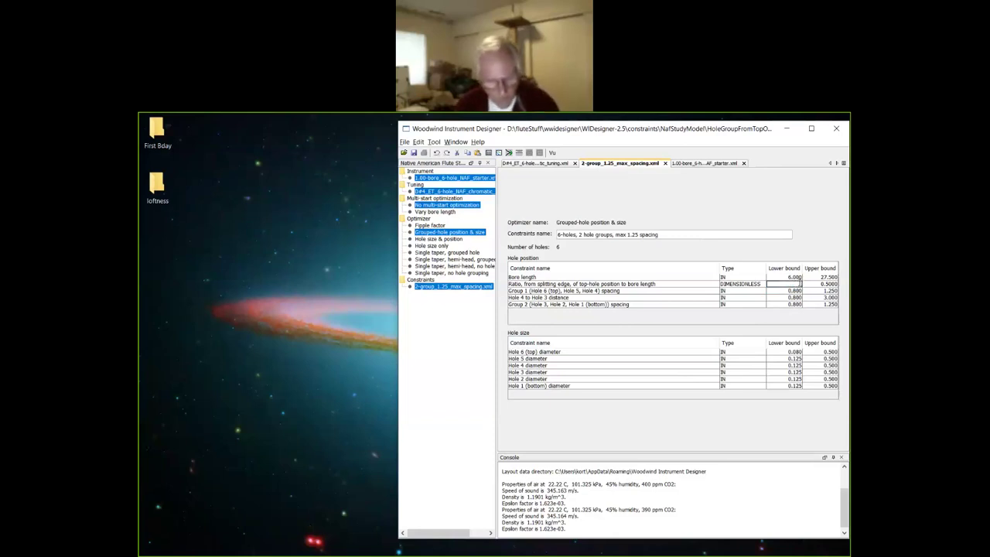
{"action": "type", "text": ".25"}
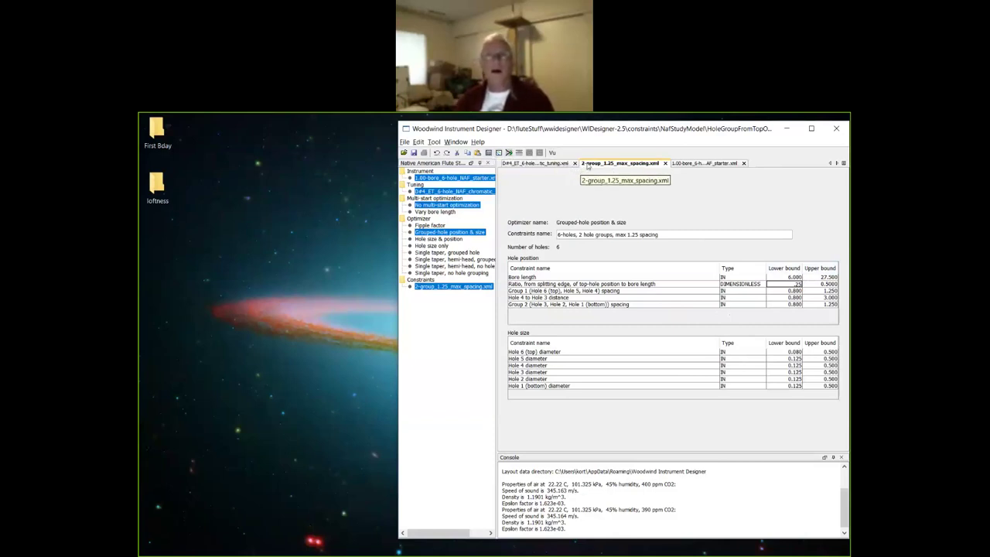
Set the optimization weight of the G4 fingering to 0 in the D#4 ET 6-hole NAF chromatic tuning.
{"action": "left_click", "coordinate": [537, 165]}
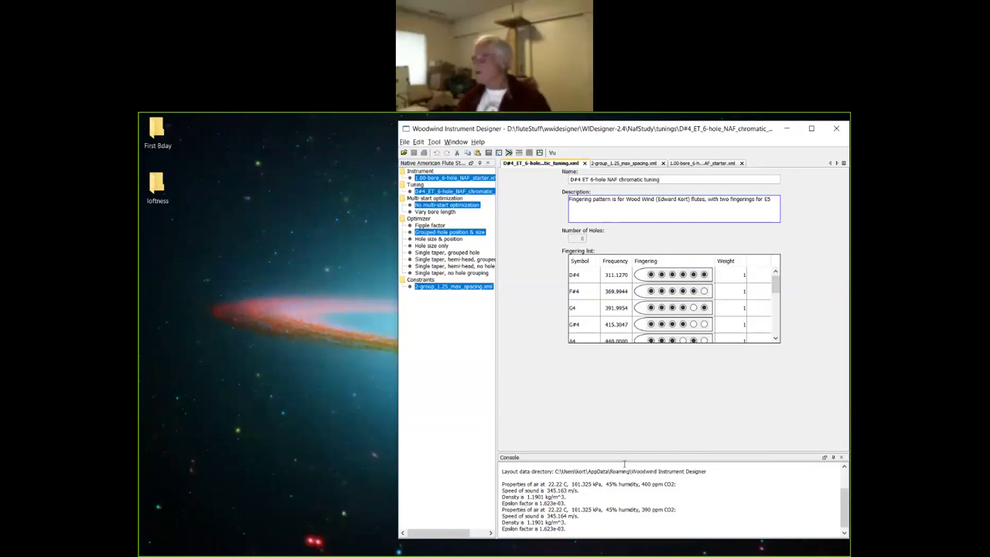
{"action": "left_click", "coordinate": [740, 312]}
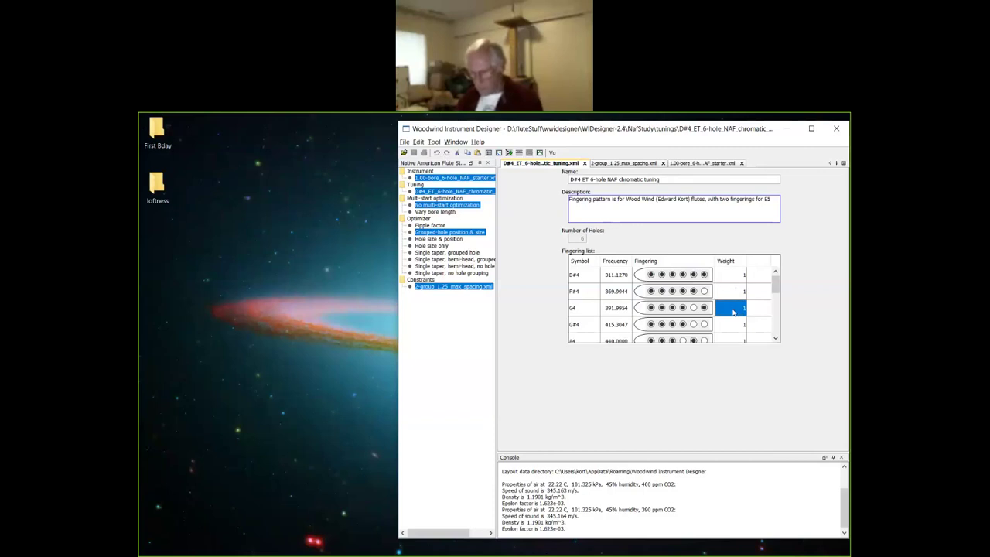
{"action": "type", "text": "0"}
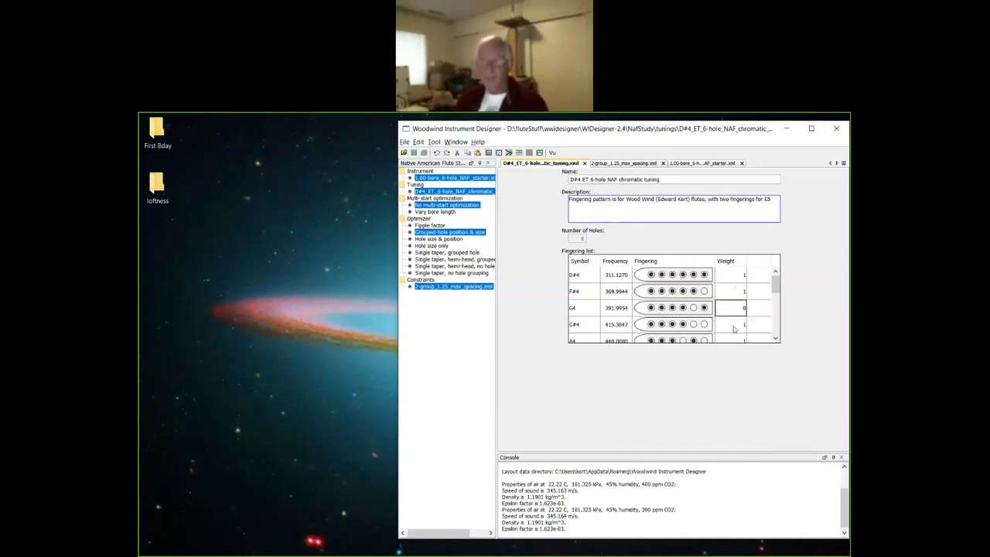
Set the weights of the A4, C5 and D5 fingerings to 0 in the chromatic tuning, keeping C#5 at 1.
{"action": "key", "text": "Return"}
{"action": "key", "text": "Return"}
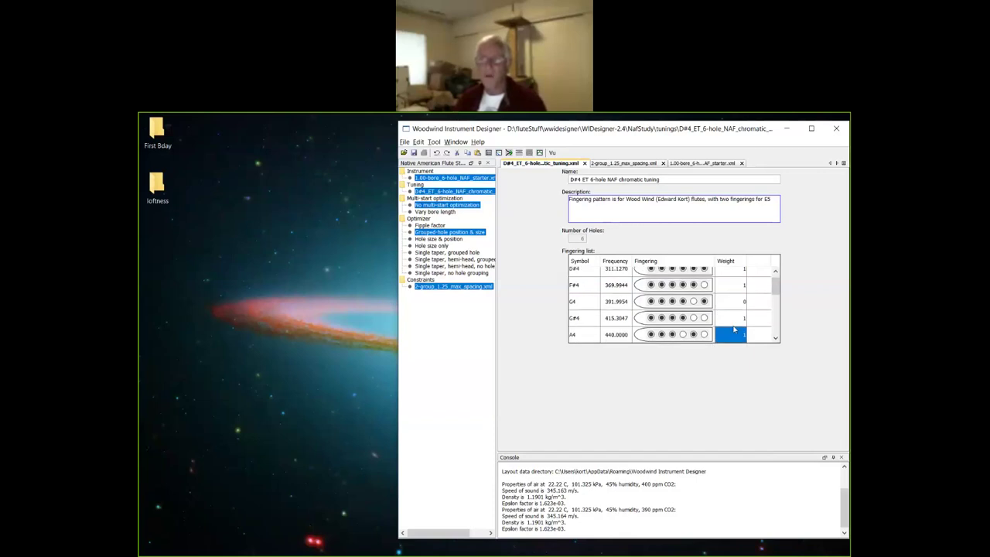
{"action": "type", "text": "0"}
{"action": "key", "text": "Return"}
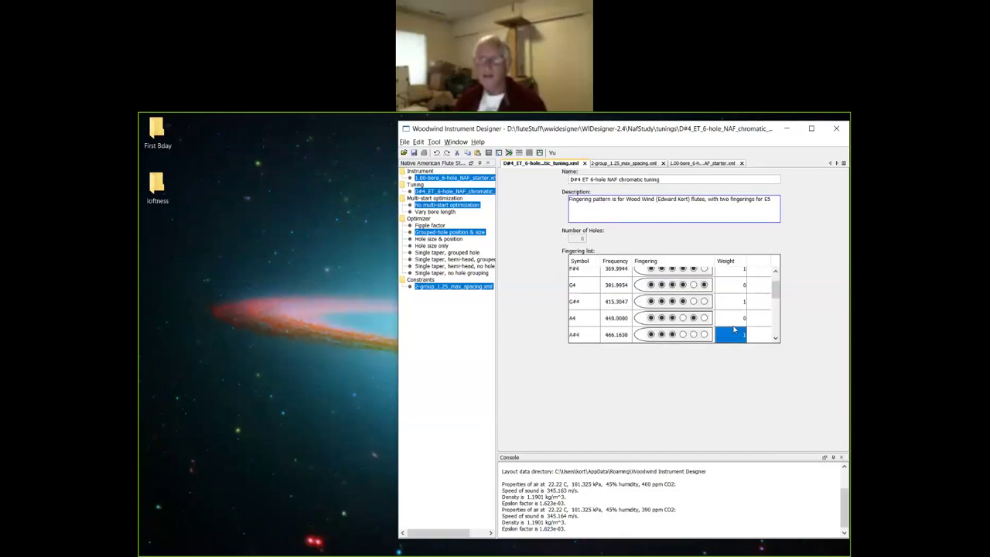
{"action": "key", "text": "Return"}
{"action": "key", "text": "Return"}
{"action": "type", "text": "0"}
{"action": "key", "text": "Return"}
{"action": "type", "text": "0"}
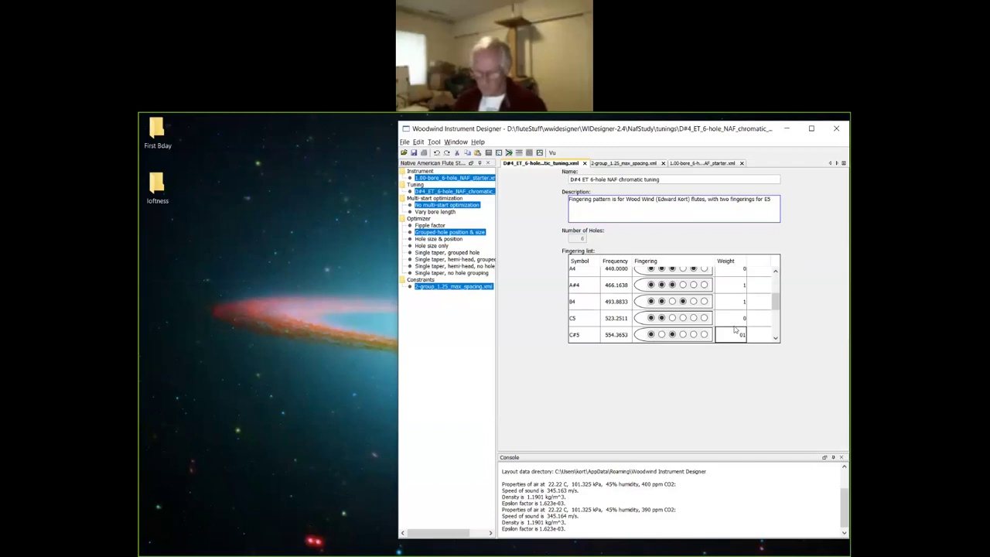
{"action": "type", "text": "1"}
{"action": "key", "text": "Return"}
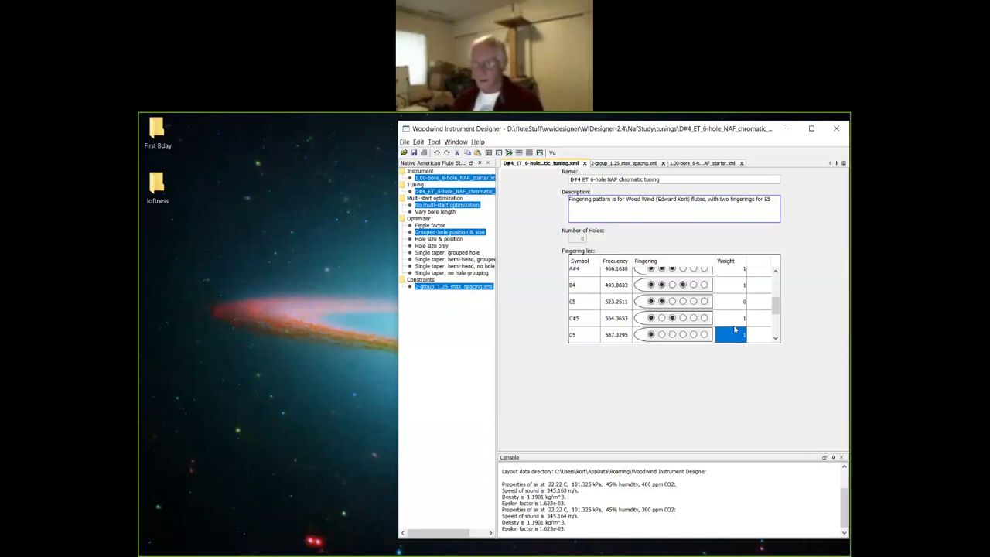
{"action": "double_click", "coordinate": [735, 331]}
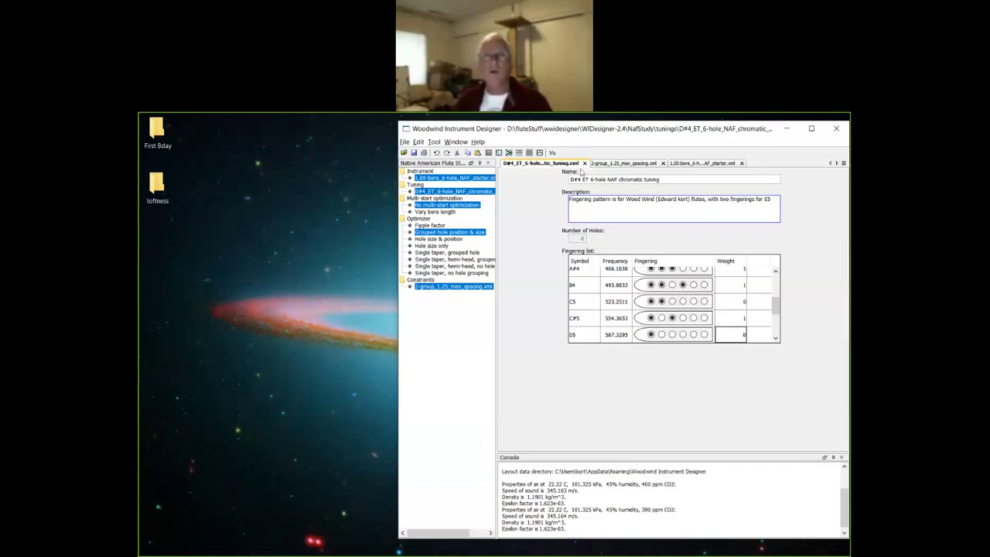
Close the edited tuning and reopen D#4_ET_6-hole_NAF_chromatic_tuning to restore its original fingering weights.
{"action": "left_click", "coordinate": [583, 163]}
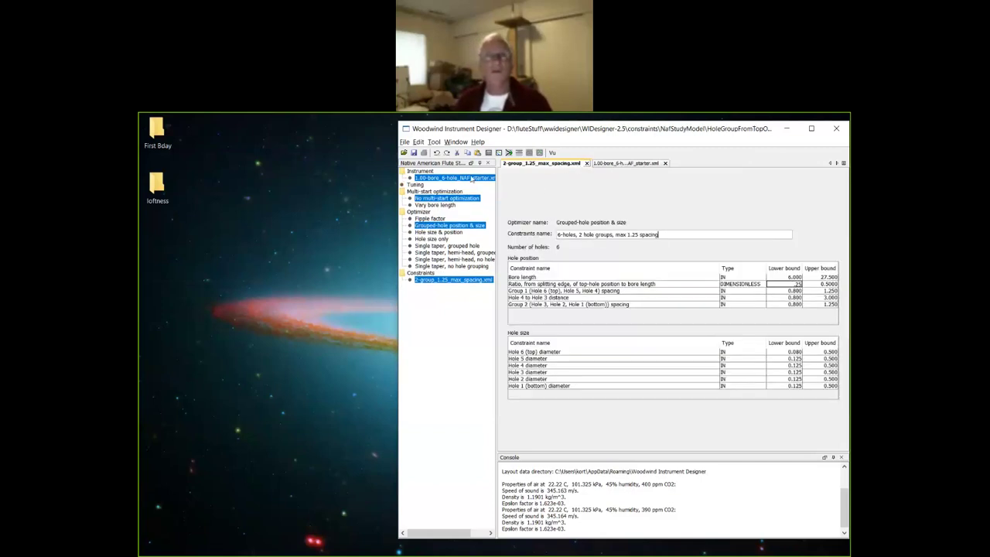
{"action": "left_click", "coordinate": [405, 143]}
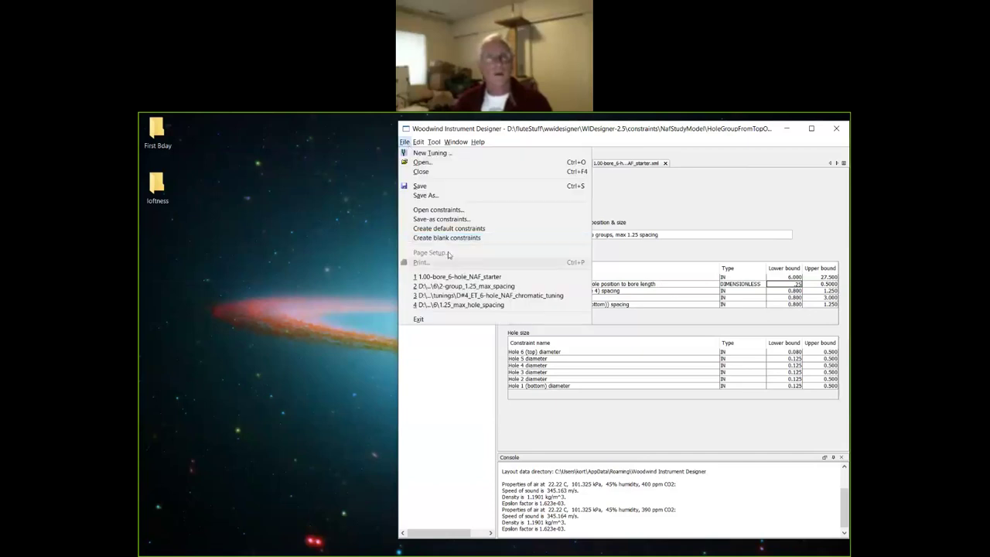
{"action": "left_click", "coordinate": [468, 296]}
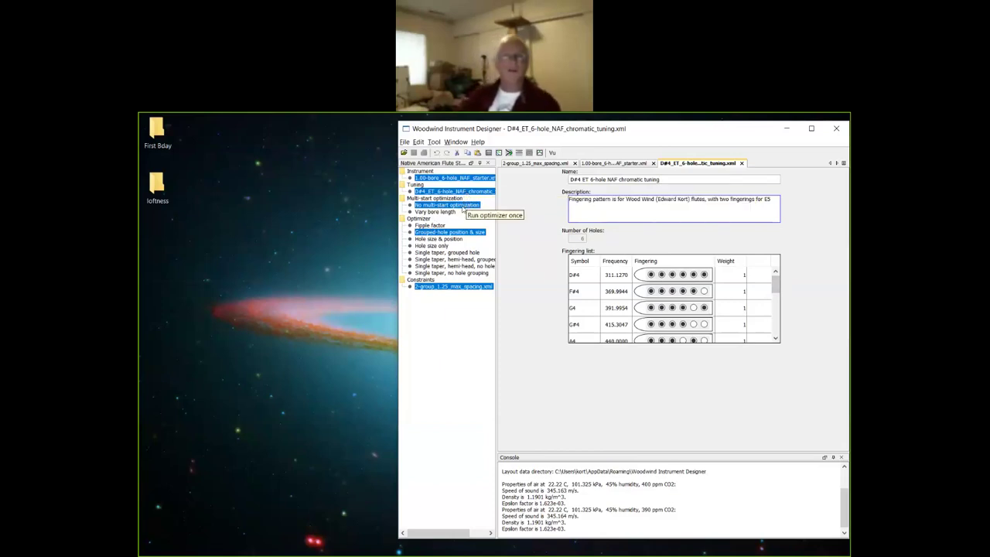
Optimize the starter instrument against the full chromatic tuning, examining the tuning table before closing the optimized instrument.
{"action": "left_click", "coordinate": [534, 163]}
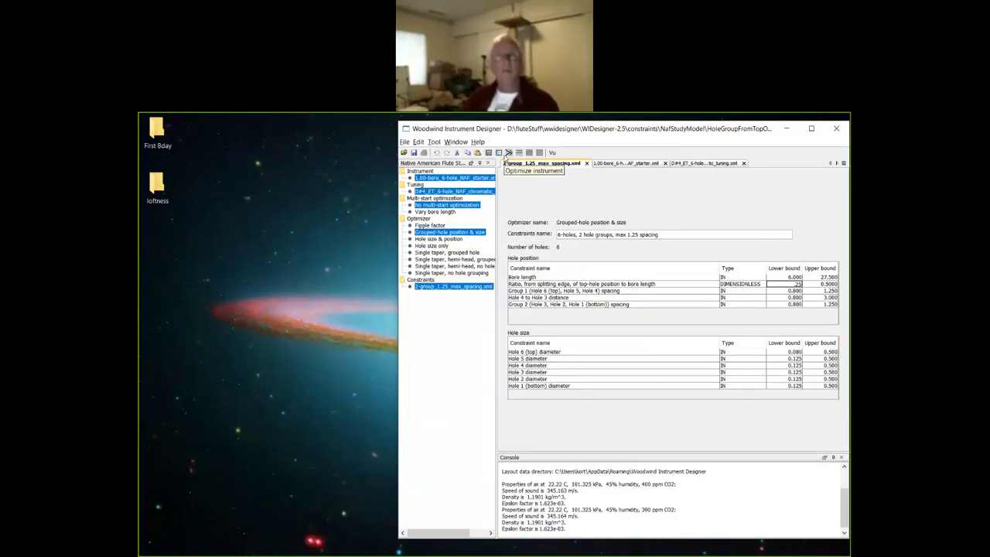
{"action": "left_click", "coordinate": [508, 152]}
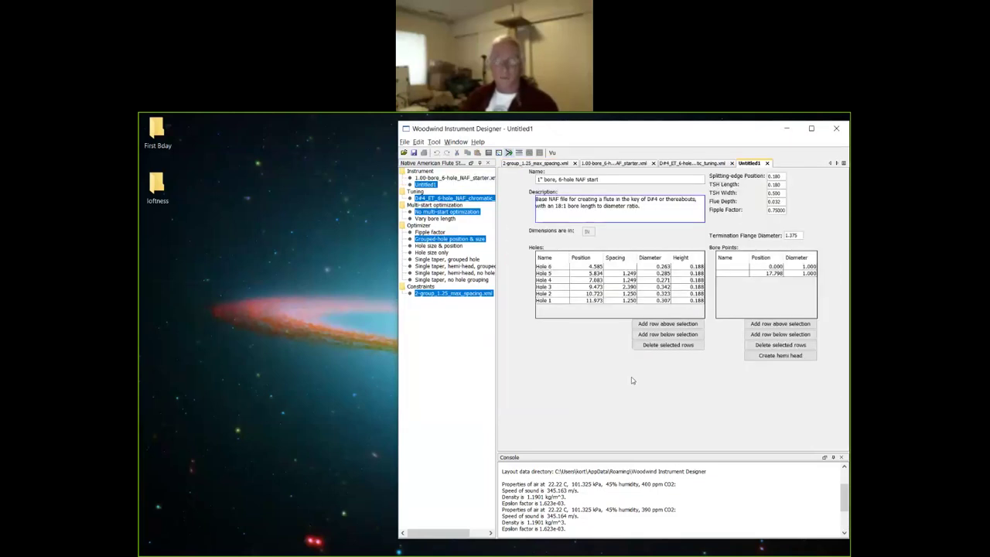
{"action": "left_click", "coordinate": [525, 530]}
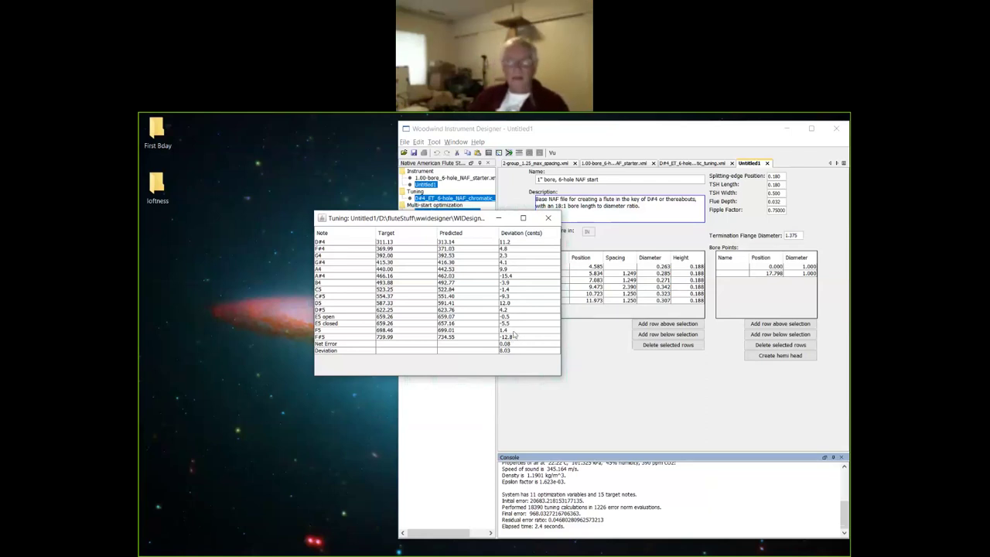
{"action": "left_click", "coordinate": [546, 220]}
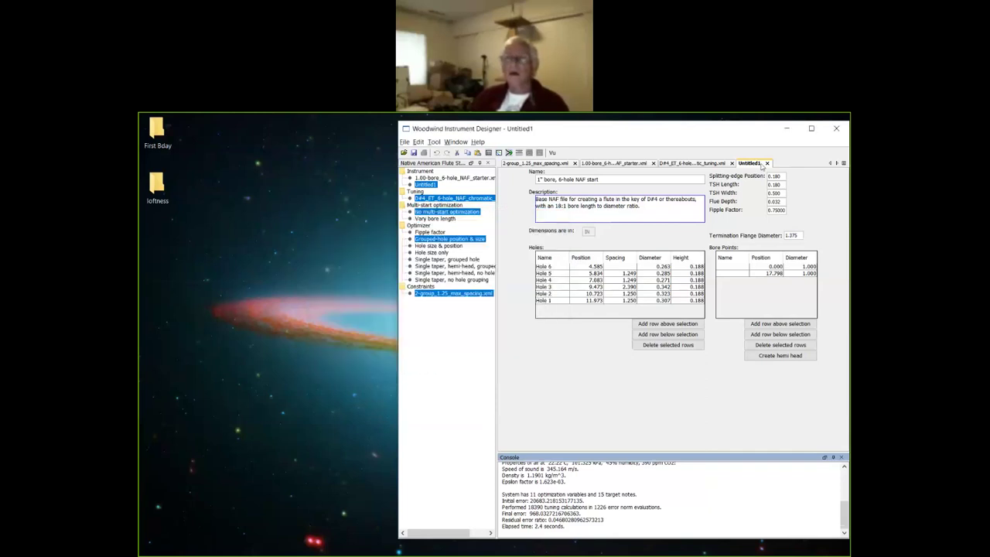
{"action": "left_click", "coordinate": [766, 163]}
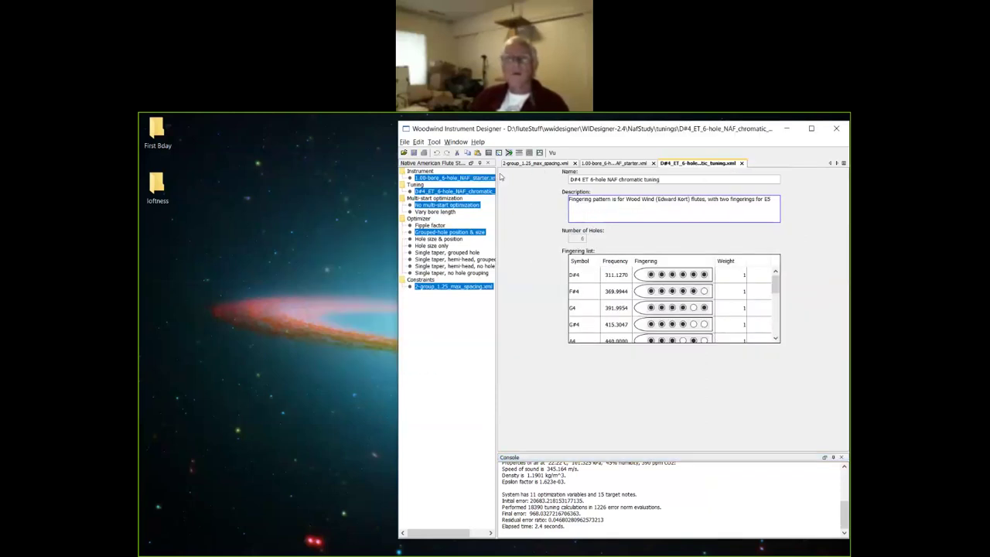
Set the weights of the G4, A4 and C5 fingerings to 0 in the reopened chromatic tuning.
{"action": "left_click", "coordinate": [736, 309]}
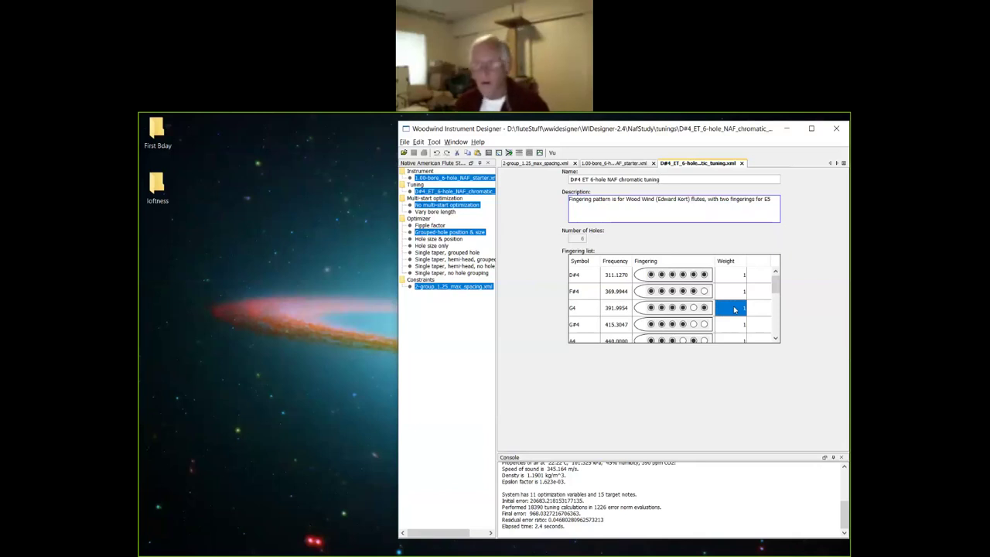
{"action": "type", "text": "0"}
{"action": "key", "text": "Return"}
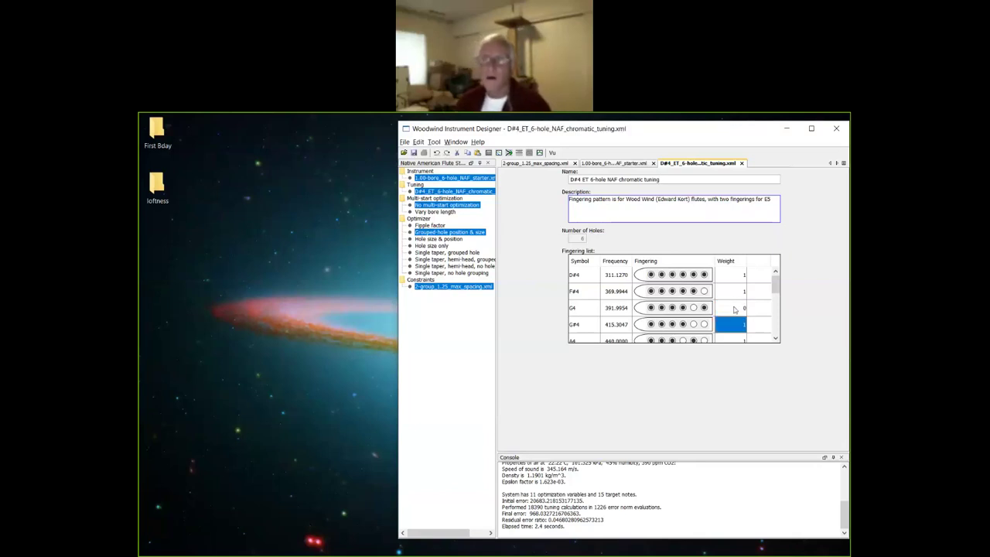
{"action": "key", "text": "Down"}
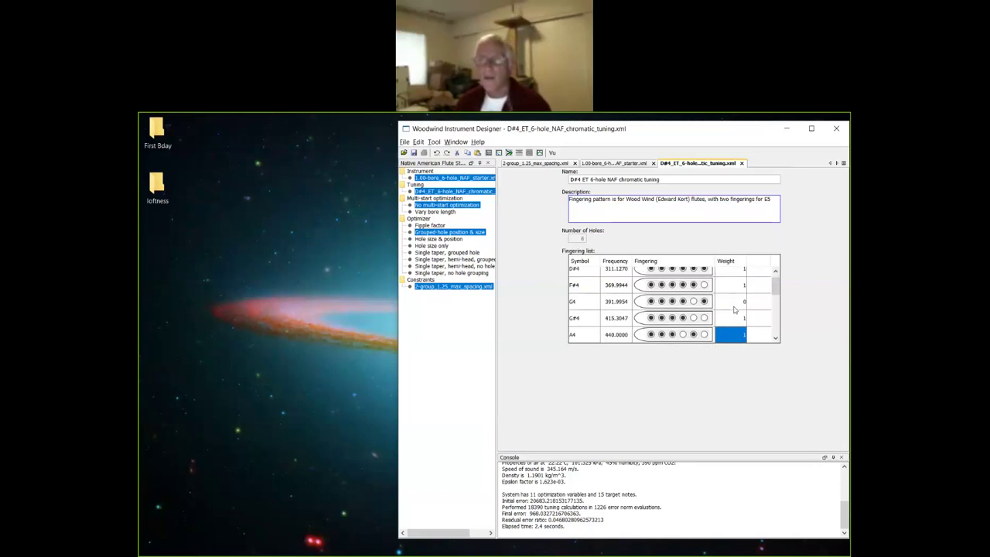
{"action": "type", "text": "0"}
{"action": "key", "text": "Return"}
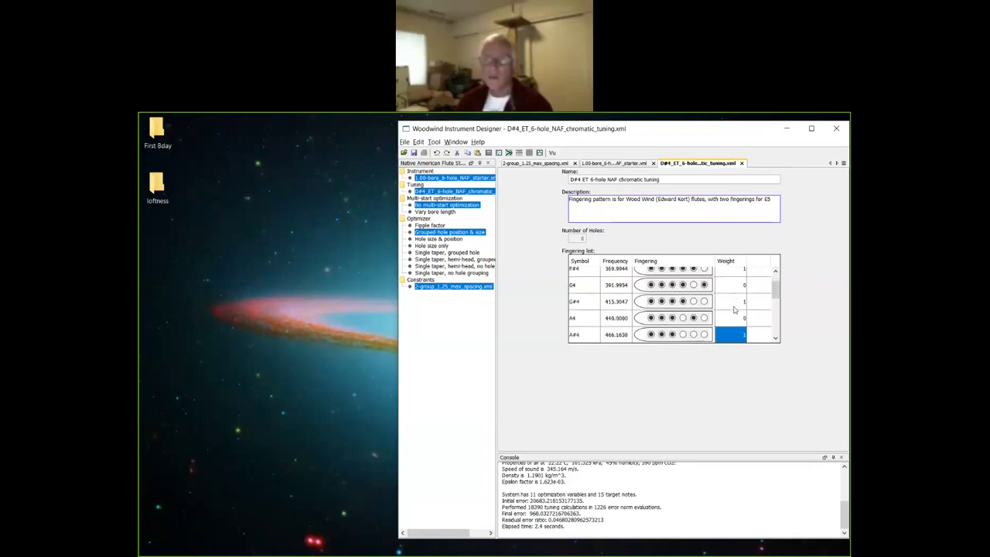
{"action": "key", "text": "Down"}
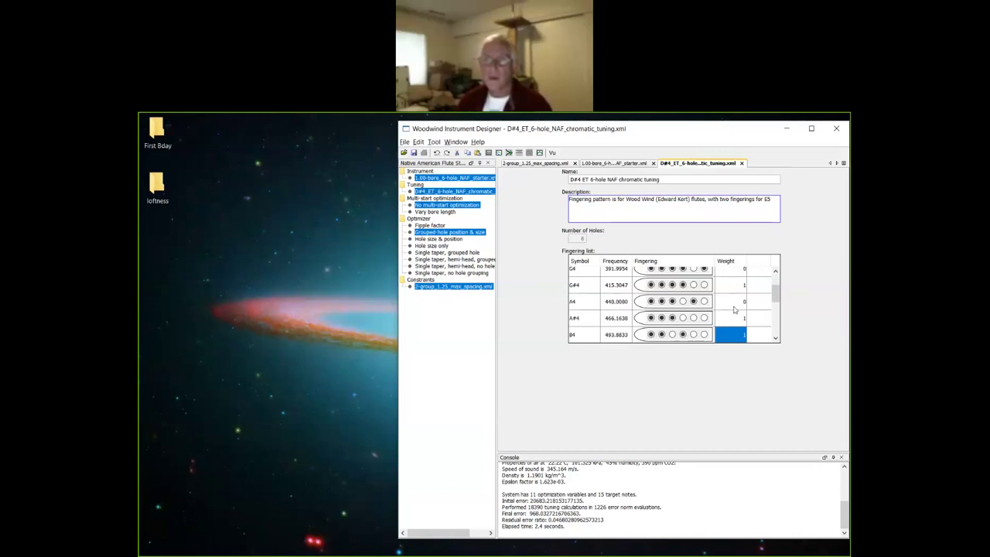
{"action": "key", "text": "Down"}
{"action": "type", "text": "0"}
{"action": "key", "text": "Return"}
Set the weights of the D5, E5 open, E5 closed and F5 fingerings to 0.
{"action": "key", "text": "Down"}
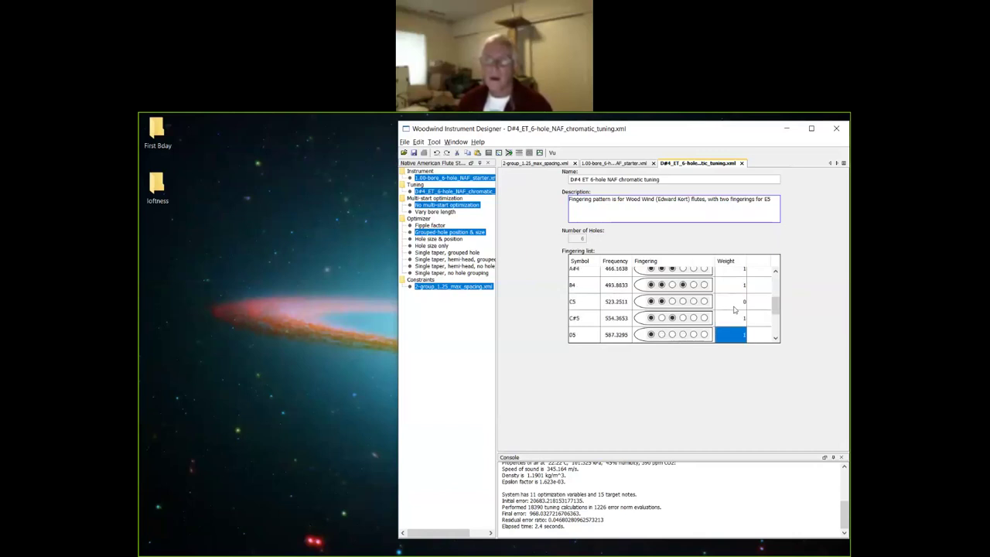
{"action": "type", "text": "0"}
{"action": "key", "text": "Return"}
{"action": "key", "text": "Down"}
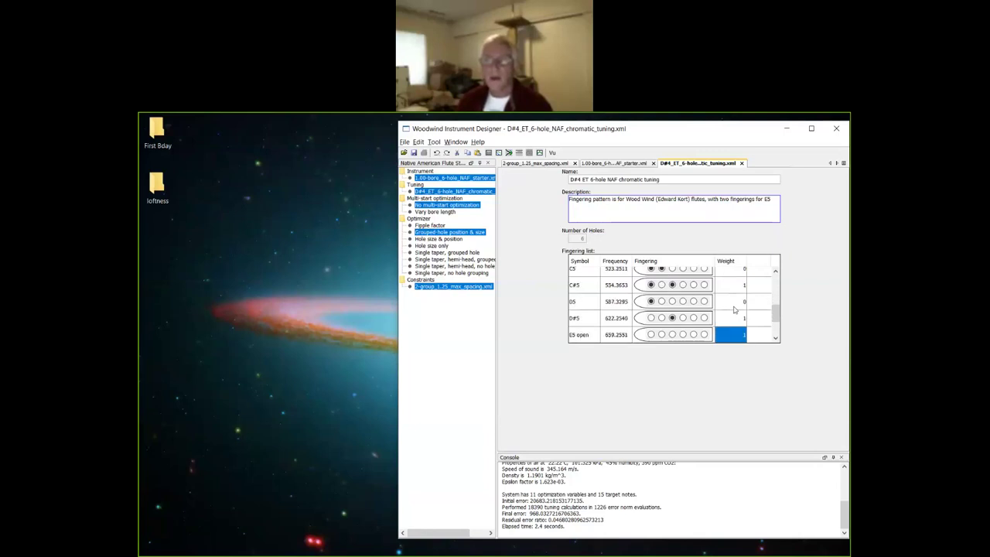
{"action": "type", "text": "0"}
{"action": "key", "text": "Return"}
{"action": "type", "text": "0"}
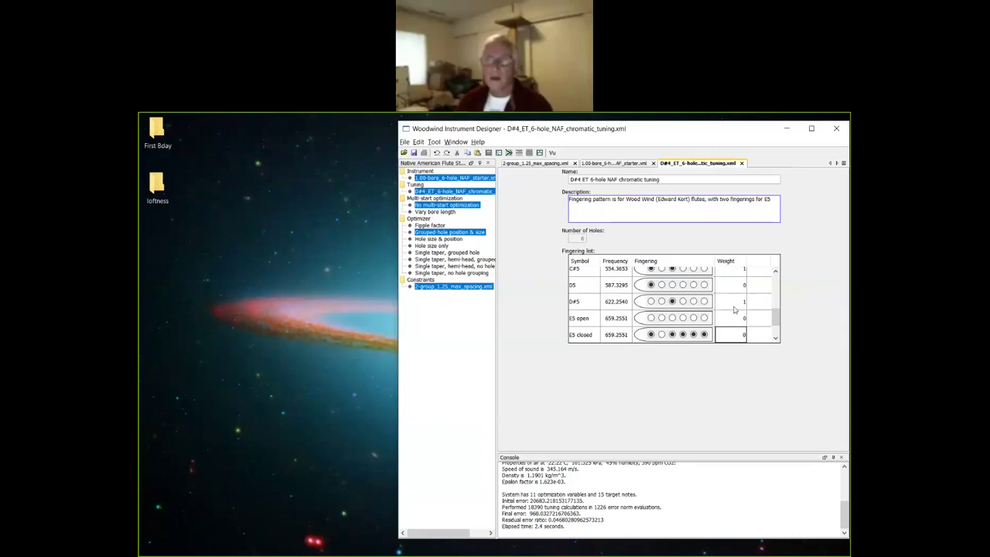
{"action": "key", "text": "Return"}
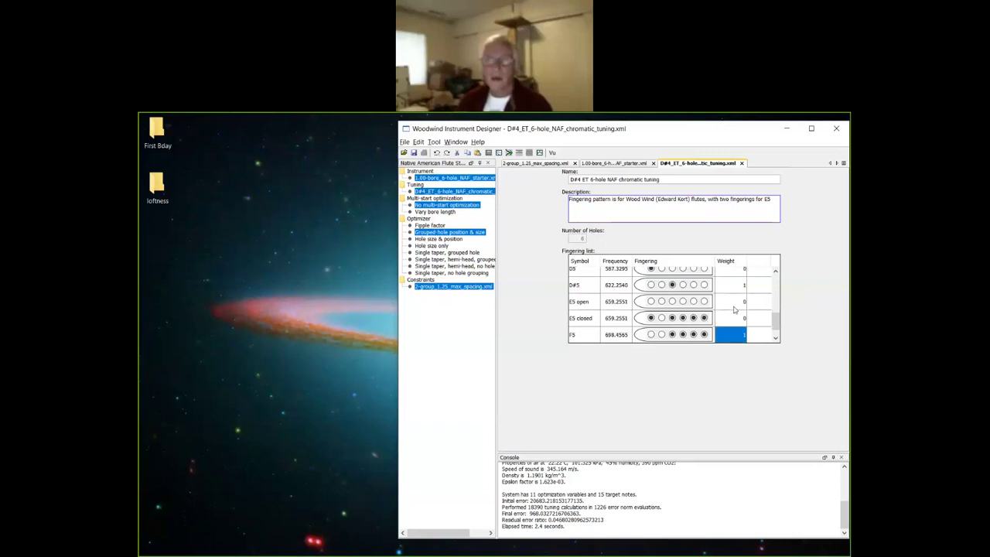
{"action": "type", "text": "0"}
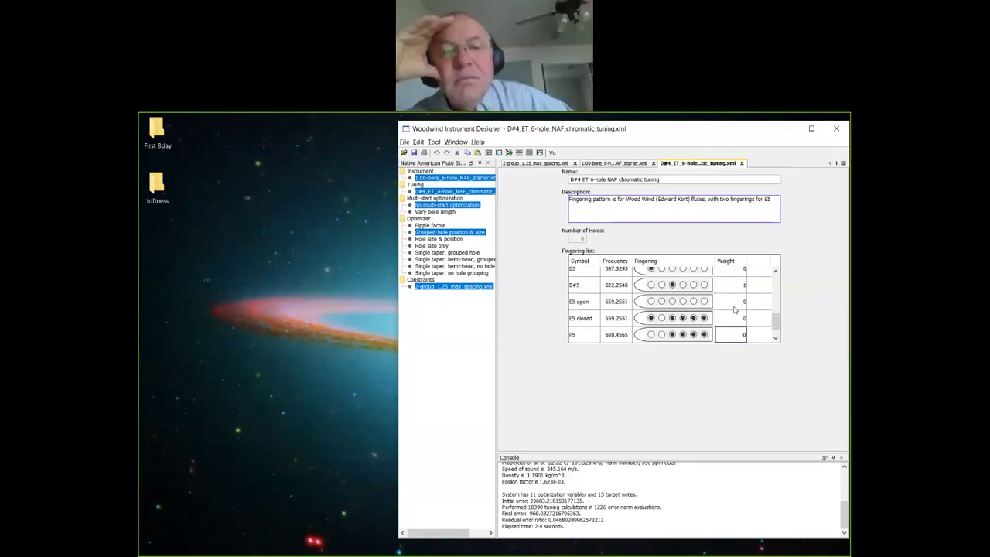
{"action": "key", "text": "Return"}
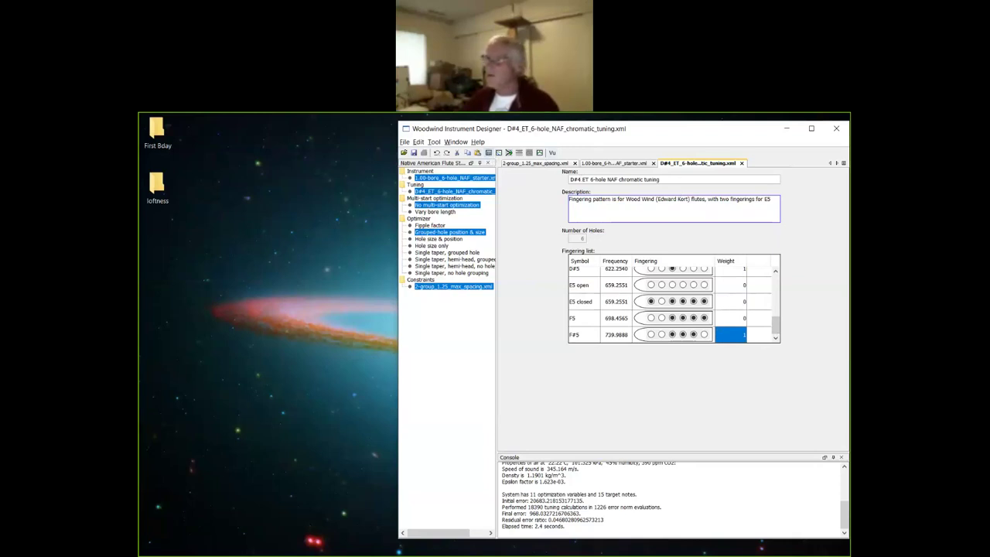
Check the starter instrument's tuning table with the reduced note set, and optimize the instrument, examining its new tuning table.
{"action": "left_click", "coordinate": [488, 152]}
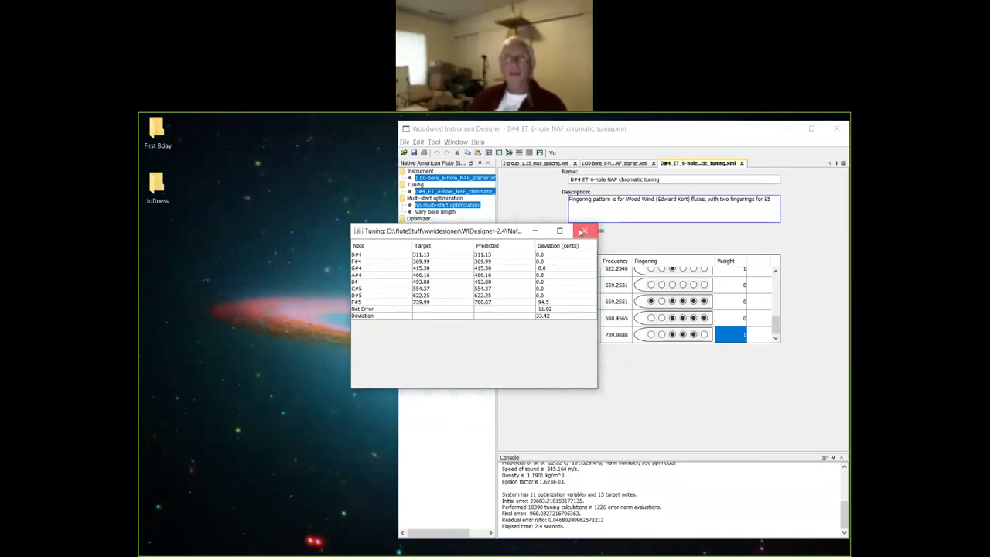
{"action": "left_click", "coordinate": [584, 230]}
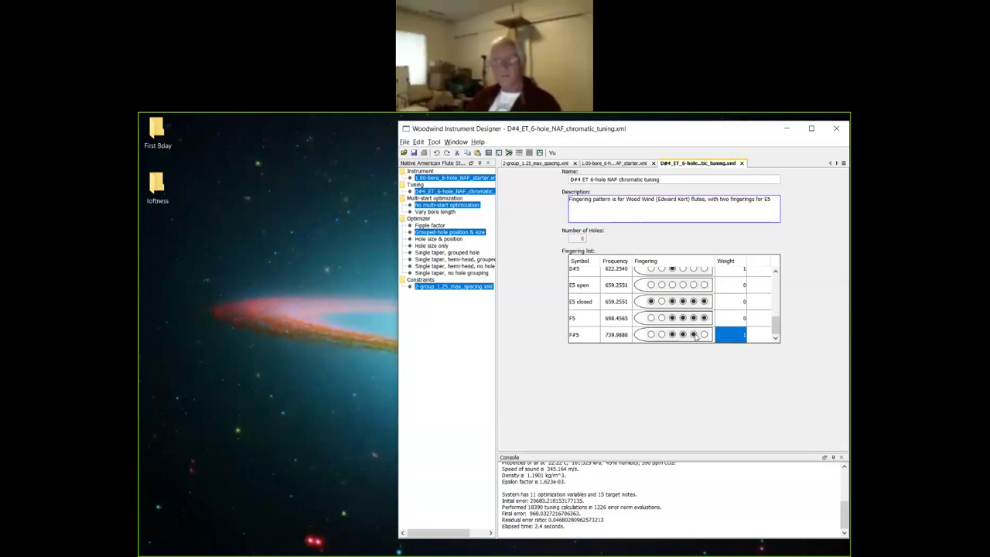
{"action": "left_click", "coordinate": [508, 152]}
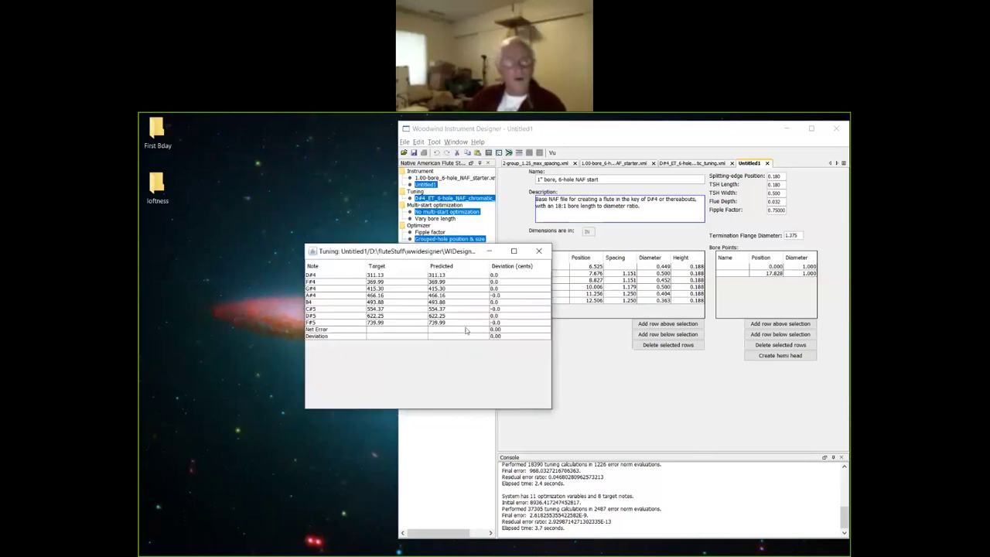
{"action": "left_click", "coordinate": [538, 253]}
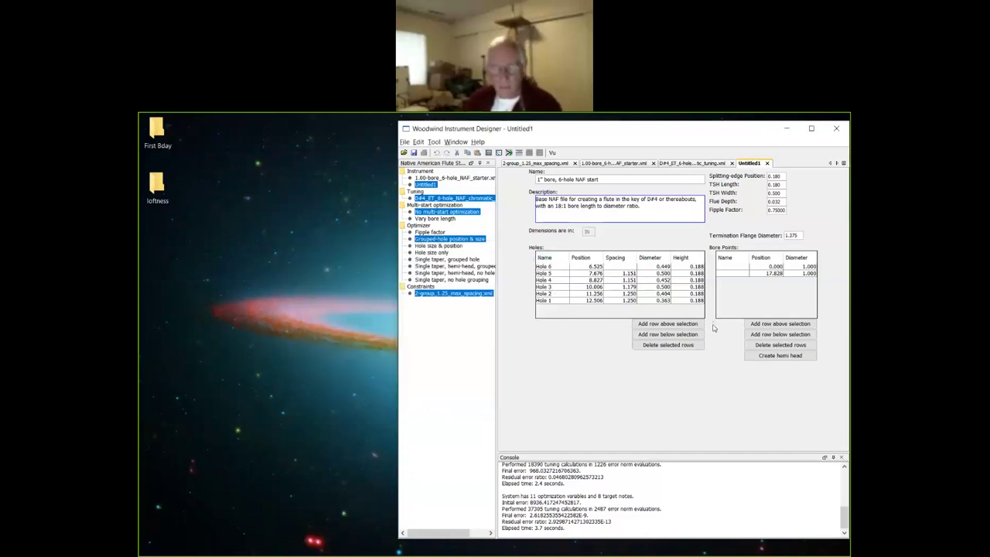
Create a hemi head at the start of the optimized instrument's bore and look through the generated bore points.
{"action": "left_click", "coordinate": [771, 267]}
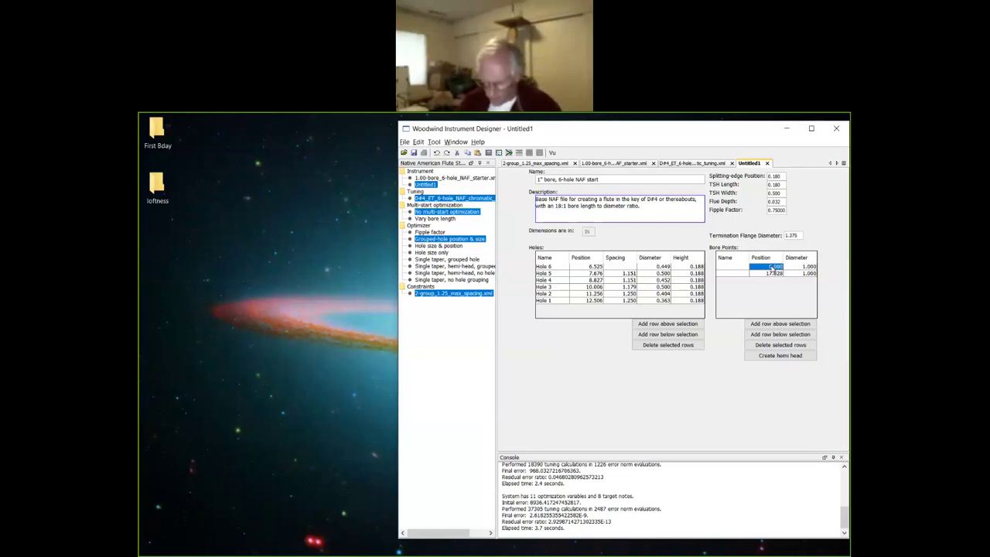
{"action": "key", "text": "BackSpace"}
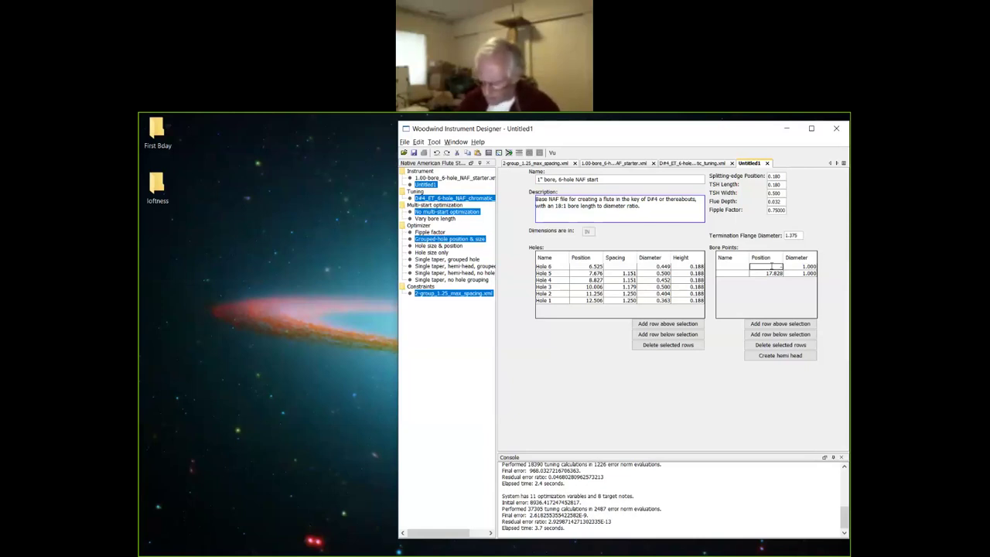
{"action": "left_click", "coordinate": [794, 358]}
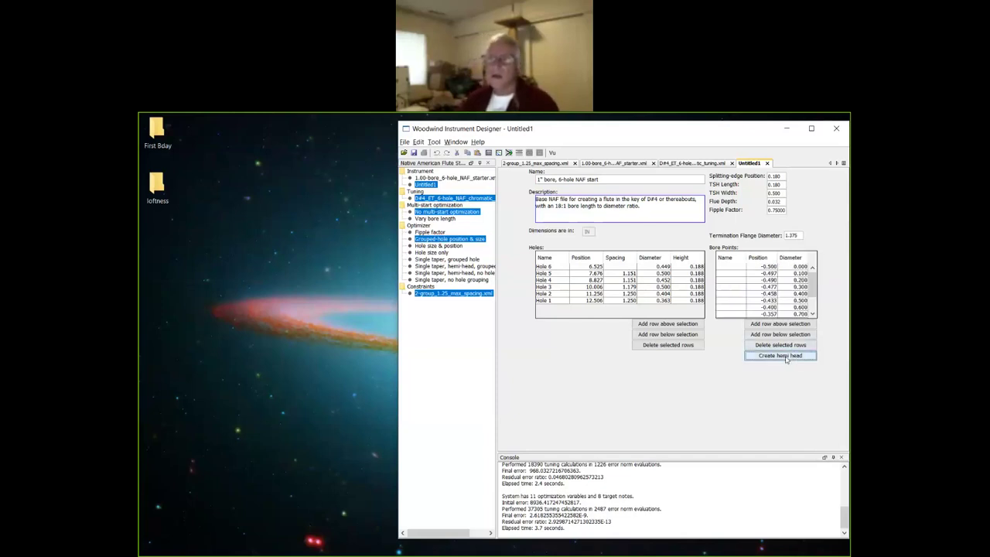
{"action": "left_click_drag", "start_coordinate": [815, 281], "coordinate": [815, 295]}
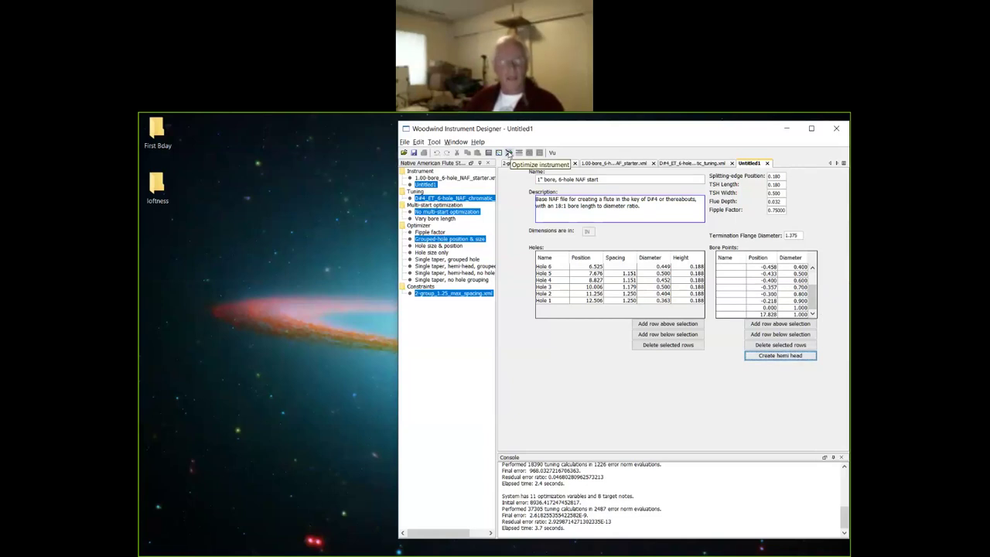
Optimize the hemi-head instrument, examine its tuning table, and sketch the result in a taller window.
{"action": "left_click", "coordinate": [508, 153]}
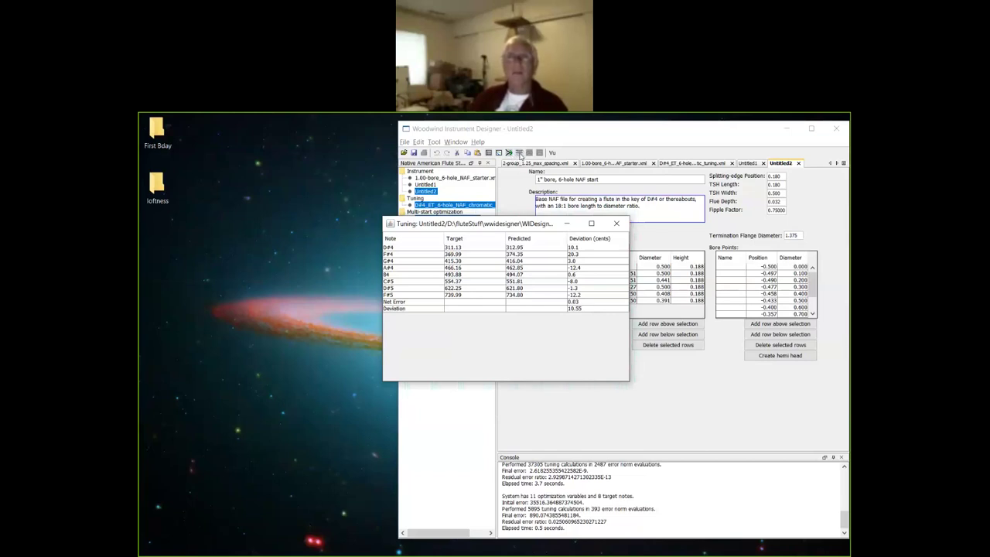
{"action": "left_click", "coordinate": [519, 154]}
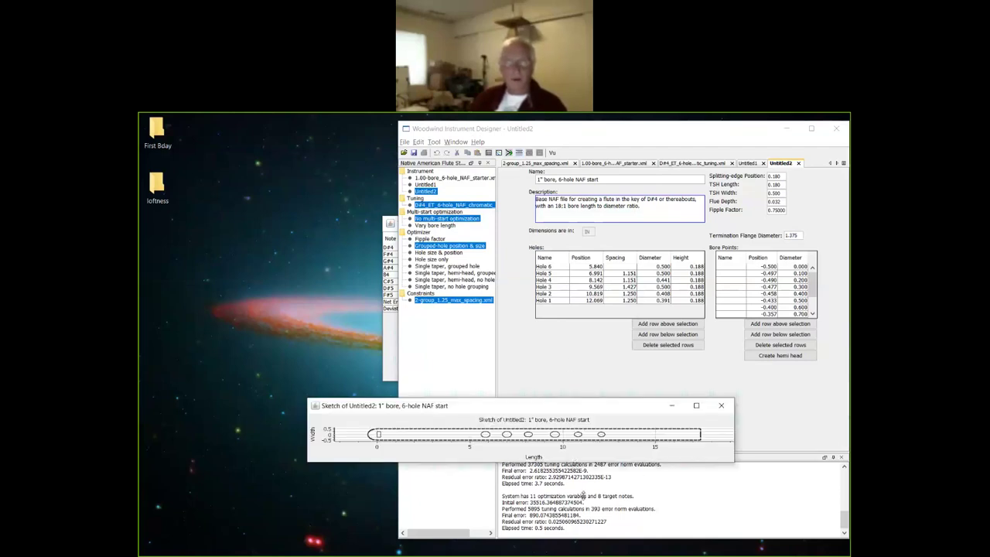
{"action": "left_click_drag", "start_coordinate": [583, 489], "coordinate": [574, 482]}
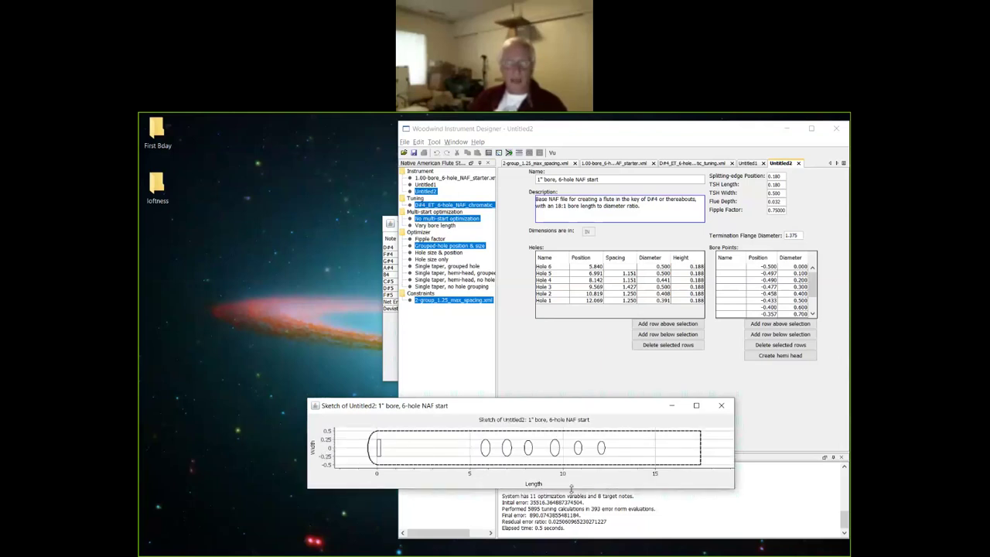
Compare the hemi-head instrument's shorter sketch with its tuning table, and close both windows.
{"action": "left_click_drag", "start_coordinate": [572, 472], "coordinate": [573, 472]}
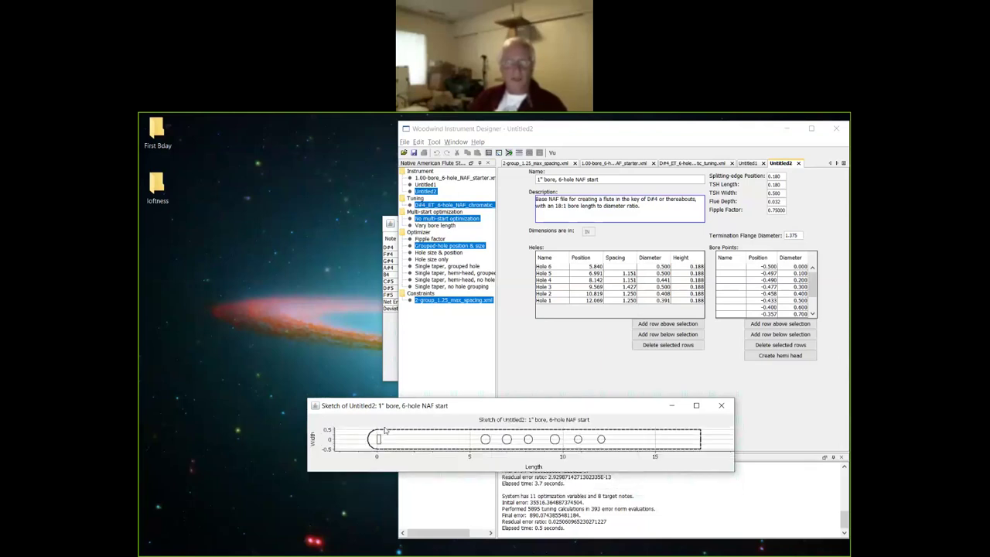
{"action": "left_click", "coordinate": [562, 371]}
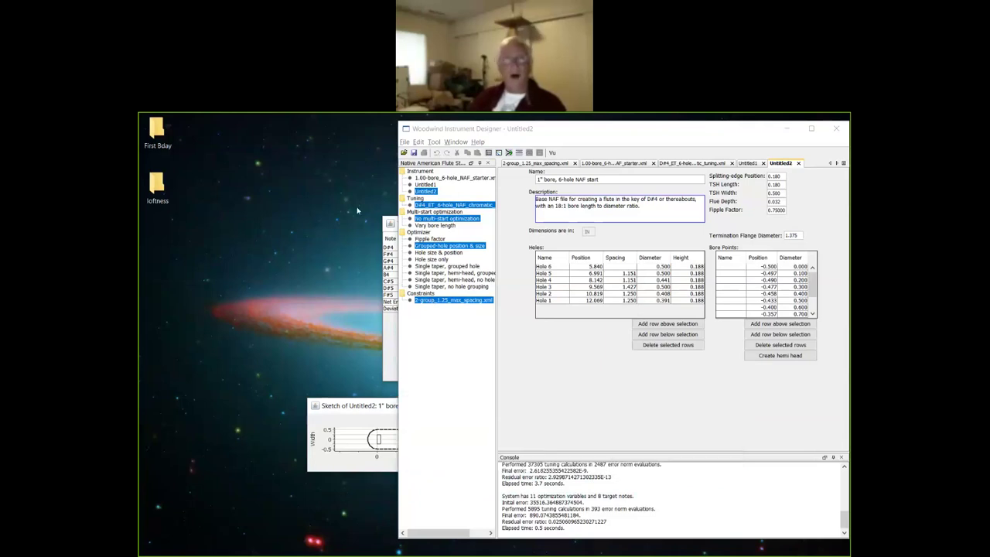
{"action": "left_click", "coordinate": [395, 357]}
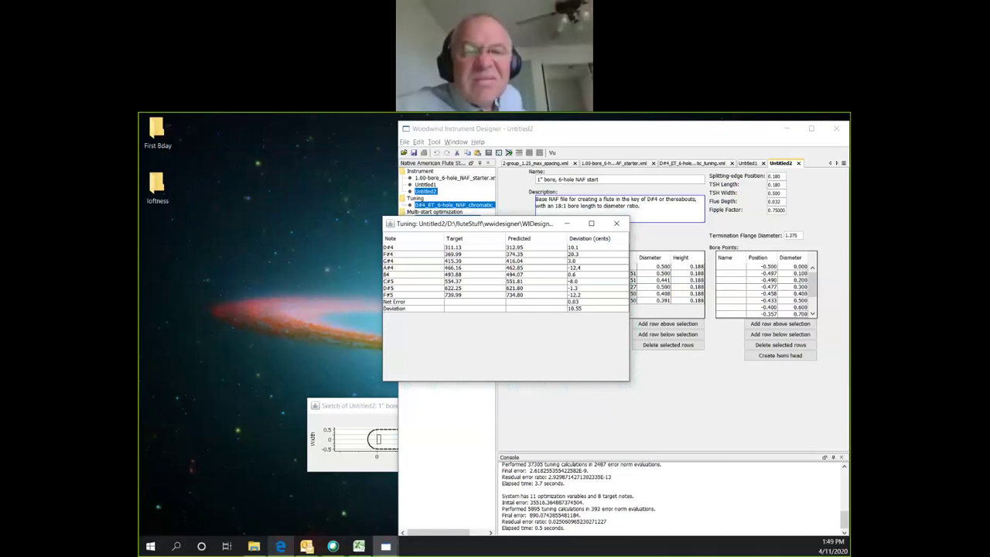
{"action": "left_click", "coordinate": [352, 405]}
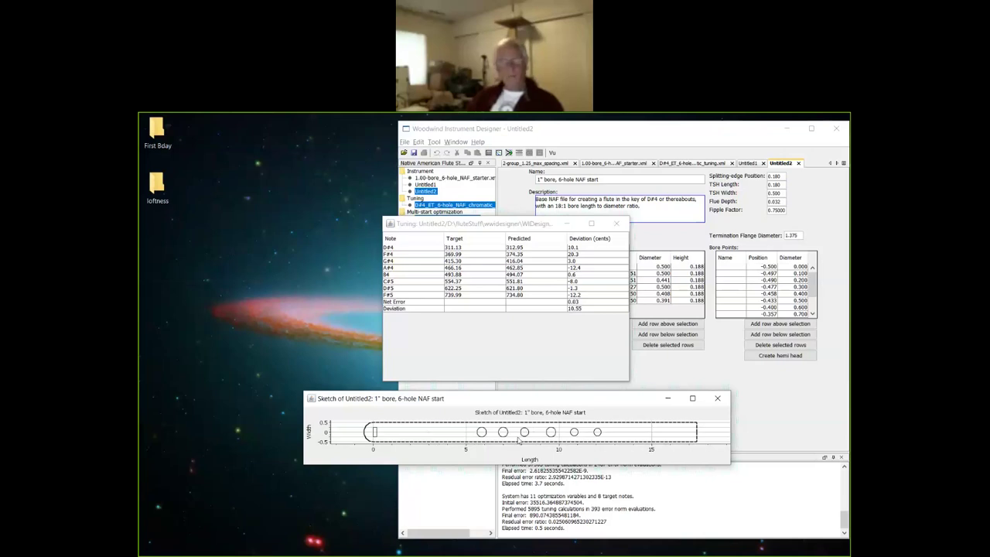
{"action": "left_click", "coordinate": [717, 398]}
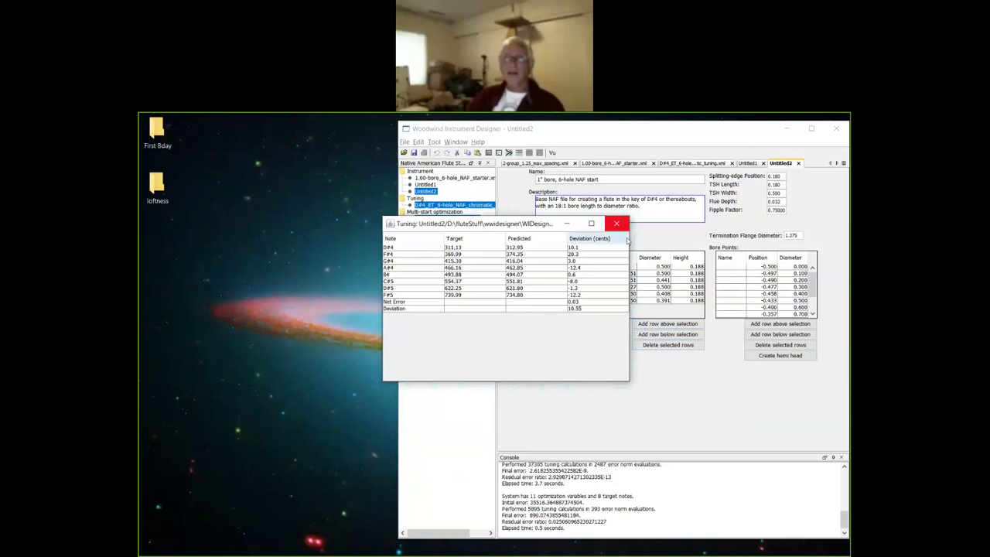
{"action": "left_click", "coordinate": [616, 224]}
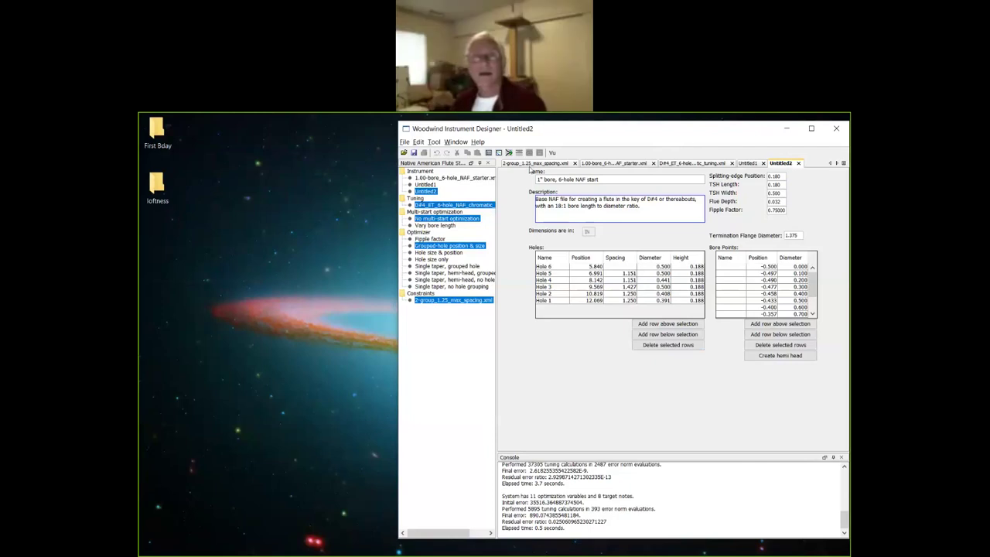
Set the starter instrument's first bore point position to -0.125 and create a hemi head there.
{"action": "left_click", "coordinate": [750, 164]}
{"action": "scroll", "coordinate": [810, 300], "scroll_direction": "up", "scroll_amount": 1}
{"action": "scroll", "coordinate": [810, 300], "scroll_direction": "up", "scroll_amount": 3}
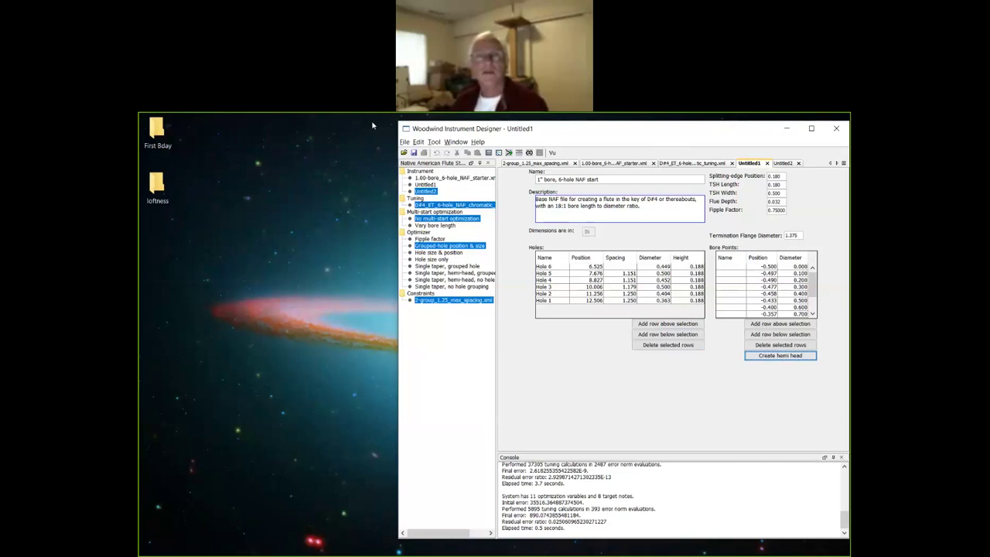
{"action": "left_click", "coordinate": [609, 163]}
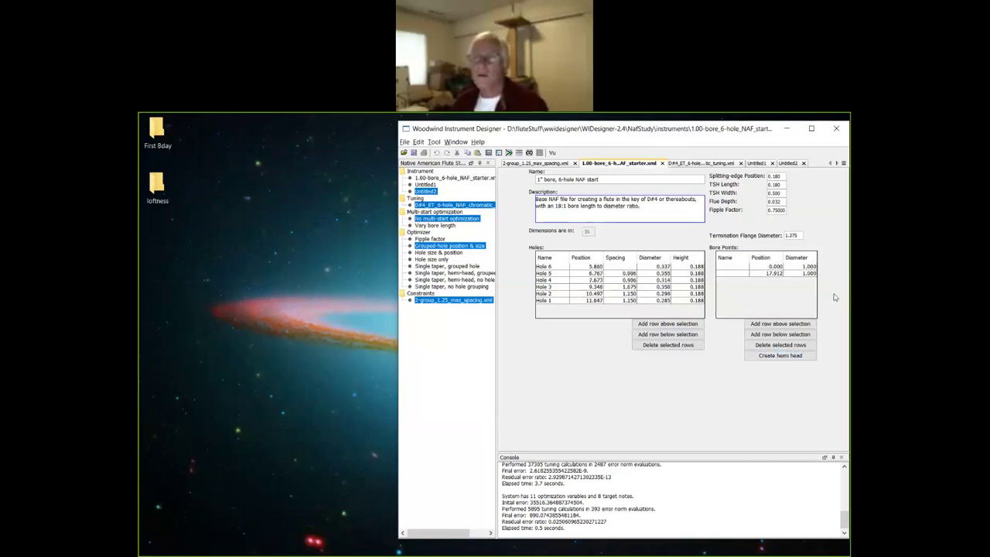
{"action": "left_click", "coordinate": [777, 266]}
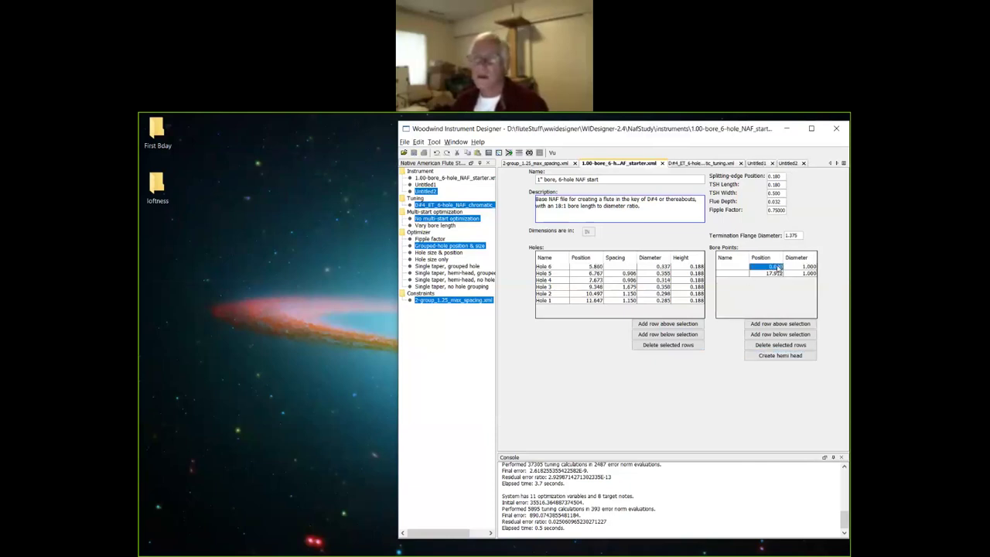
{"action": "double_click", "coordinate": [777, 267]}
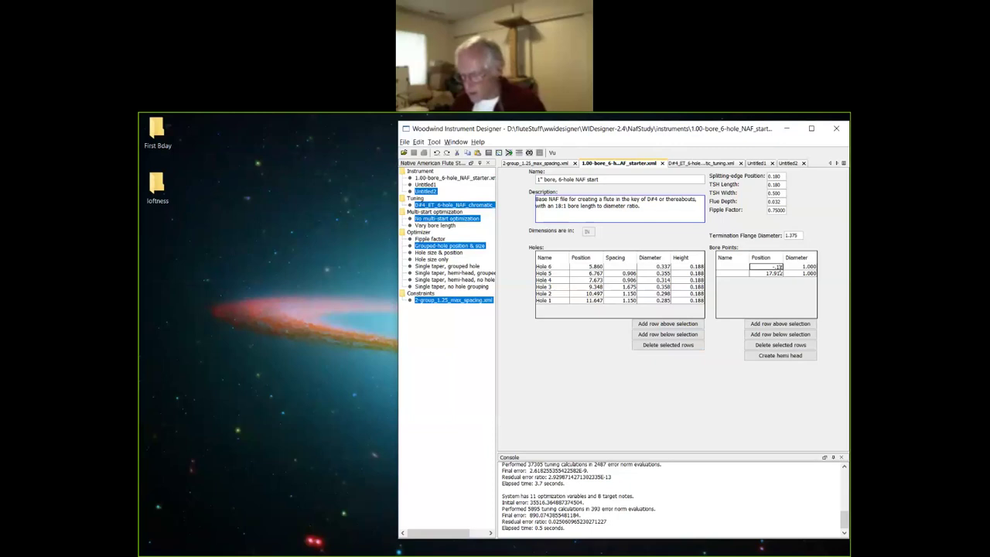
{"action": "left_click", "coordinate": [803, 357]}
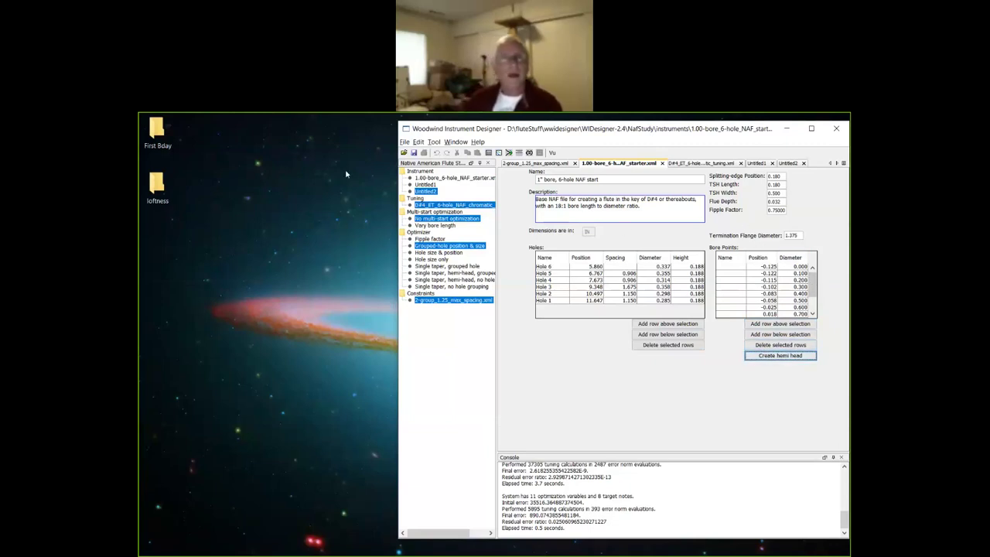
Optimize the starter instrument with its new hemi head and examine the resulting instrument's tuning table.
{"action": "left_click", "coordinate": [426, 179]}
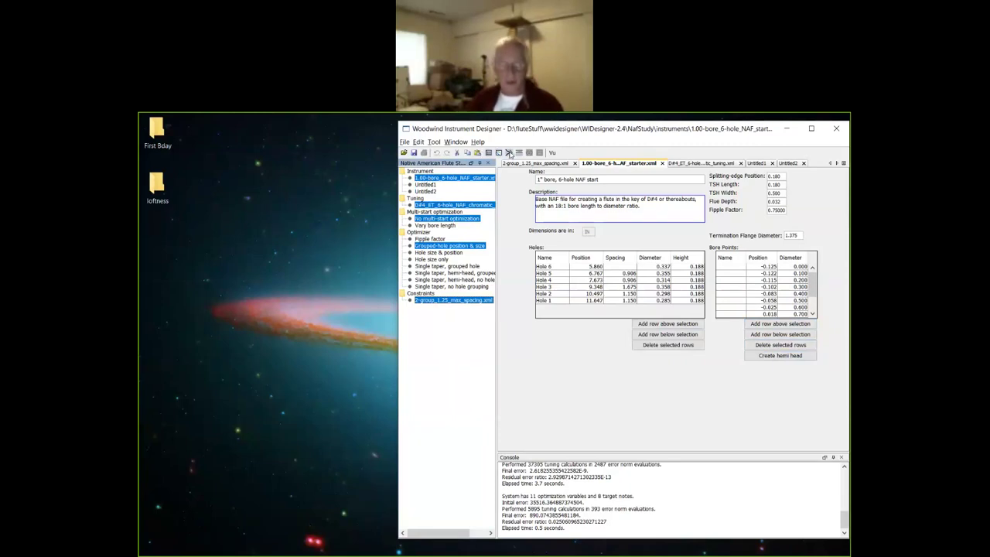
{"action": "left_click", "coordinate": [509, 154]}
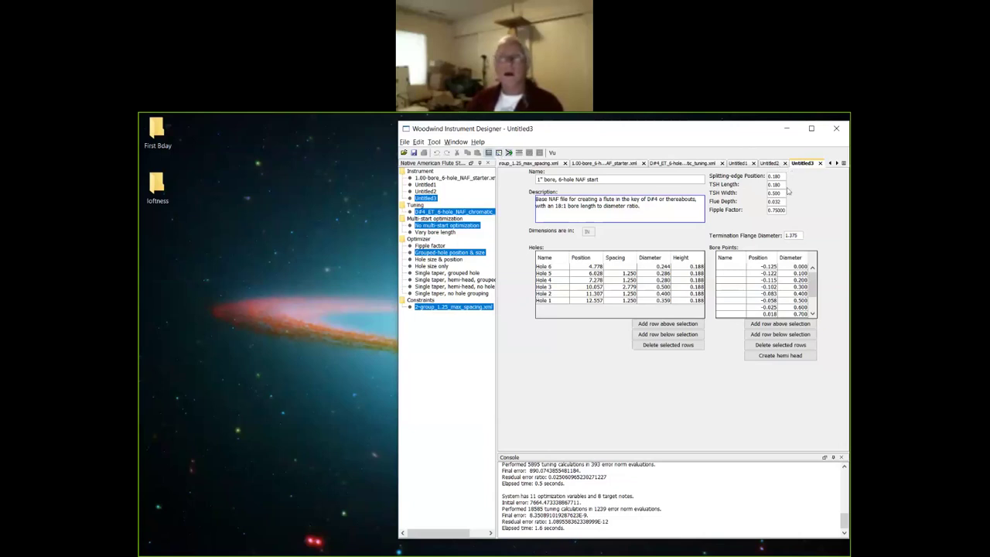
{"action": "left_click", "coordinate": [383, 293]}
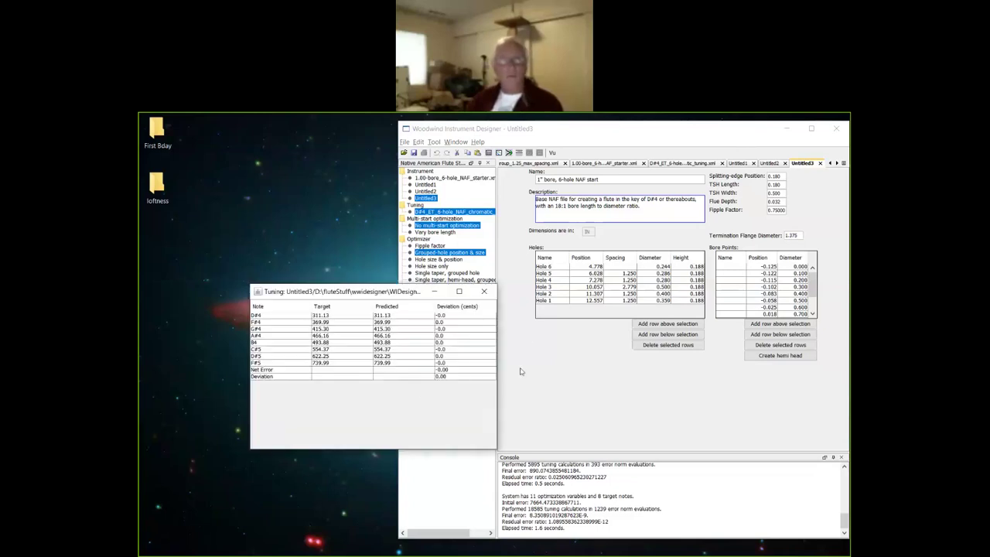
{"action": "left_click", "coordinate": [498, 133]}
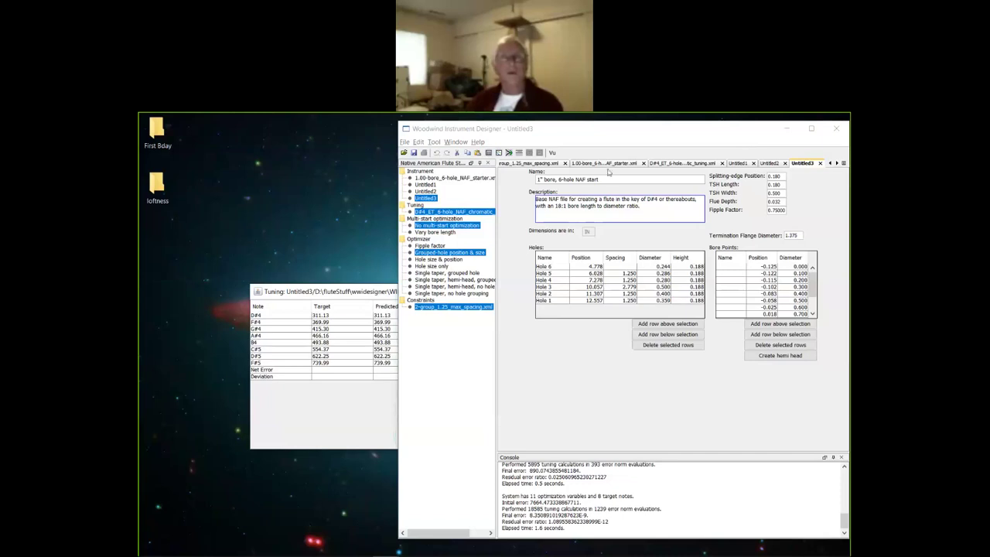
Sketch the newly optimized instrument in a taller window, examine its hole layout, and close the sketch and tuning table.
{"action": "left_click", "coordinate": [518, 154]}
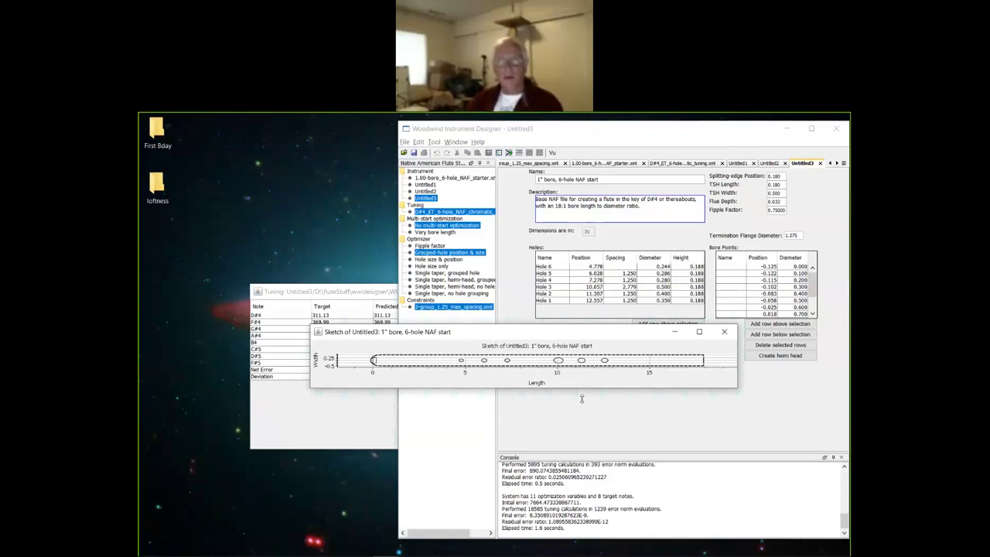
{"action": "left_click_drag", "start_coordinate": [586, 402], "coordinate": [586, 400]}
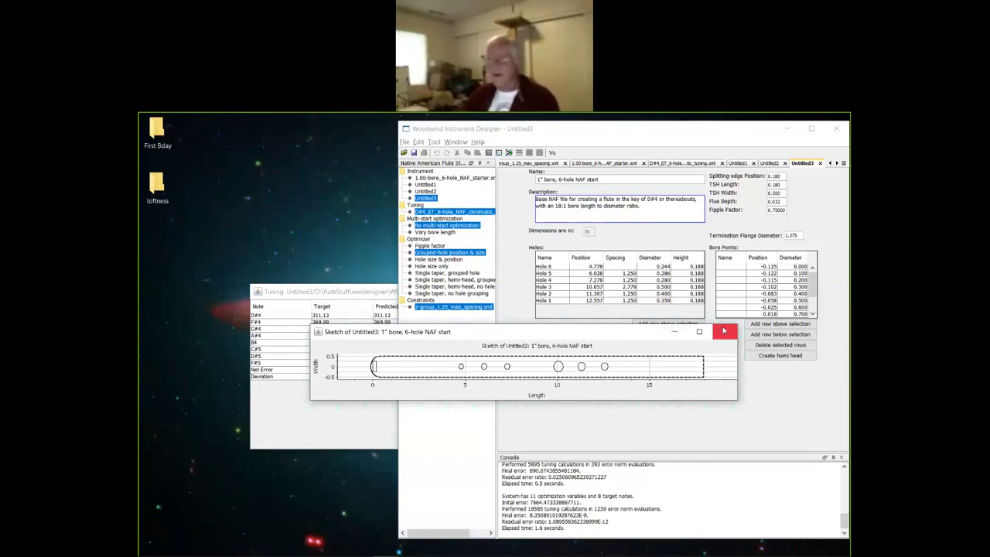
{"action": "left_click", "coordinate": [725, 334]}
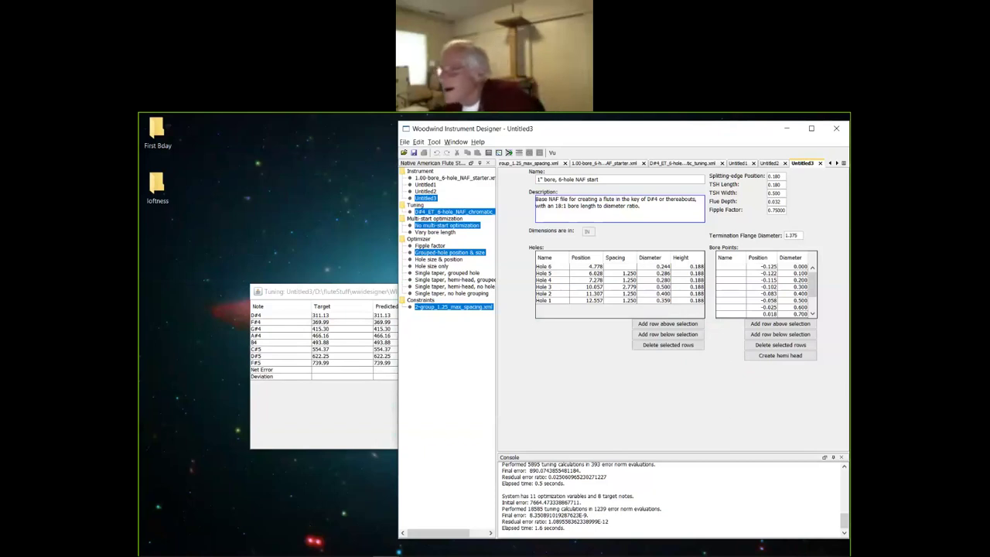
{"action": "mouse_move", "coordinate": [281, 550]}
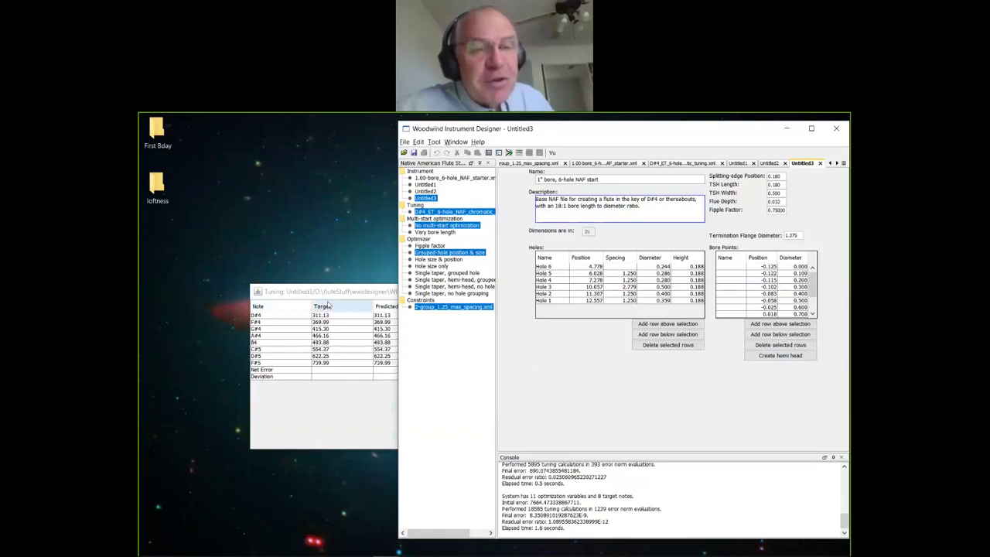
{"action": "left_click", "coordinate": [338, 292]}
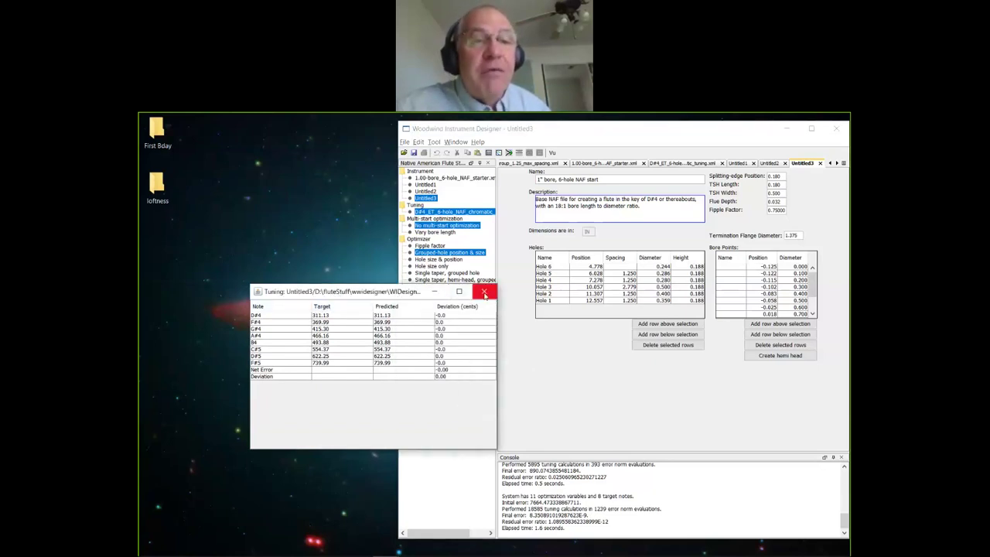
{"action": "left_click", "coordinate": [484, 292]}
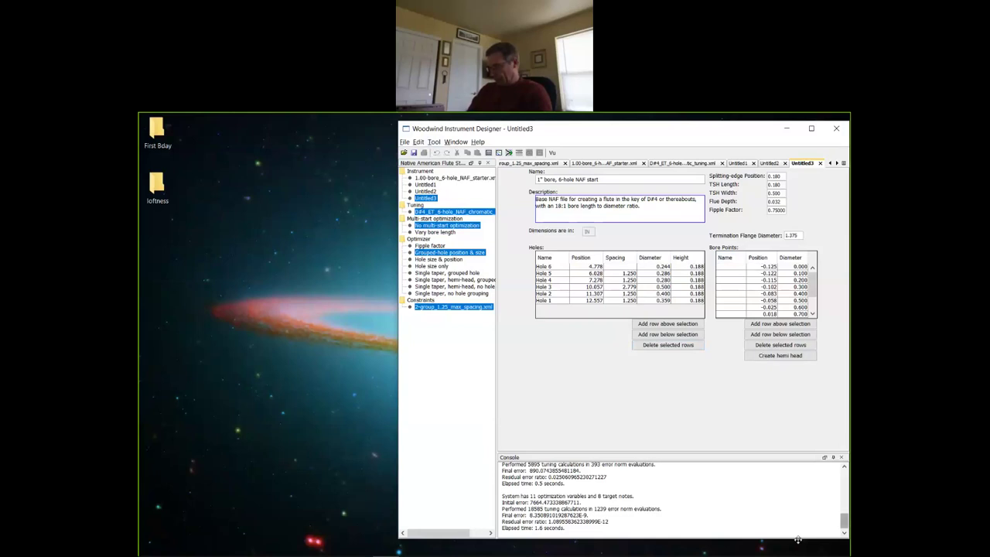
Look through the fingerings and weights of the D#4 ET 6-hole NAF chromatic tuning.
{"action": "double_click", "coordinate": [621, 280]}
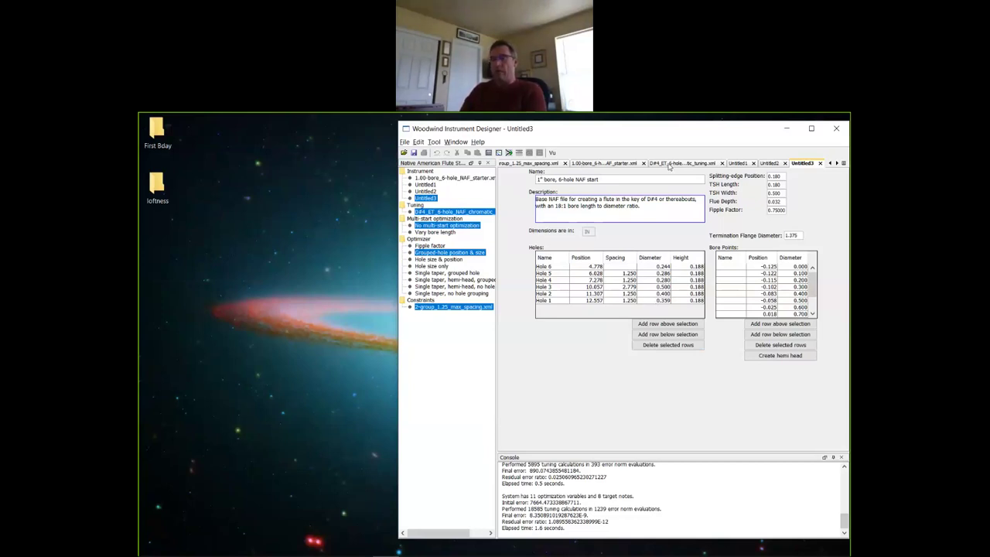
{"action": "left_click", "coordinate": [669, 164]}
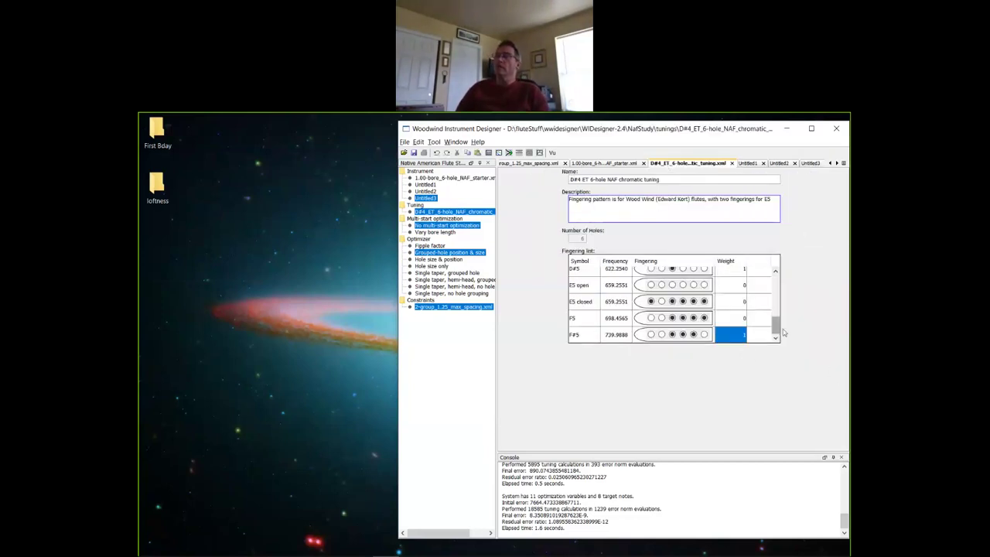
{"action": "left_click_drag", "start_coordinate": [775, 334], "coordinate": [776, 280]}
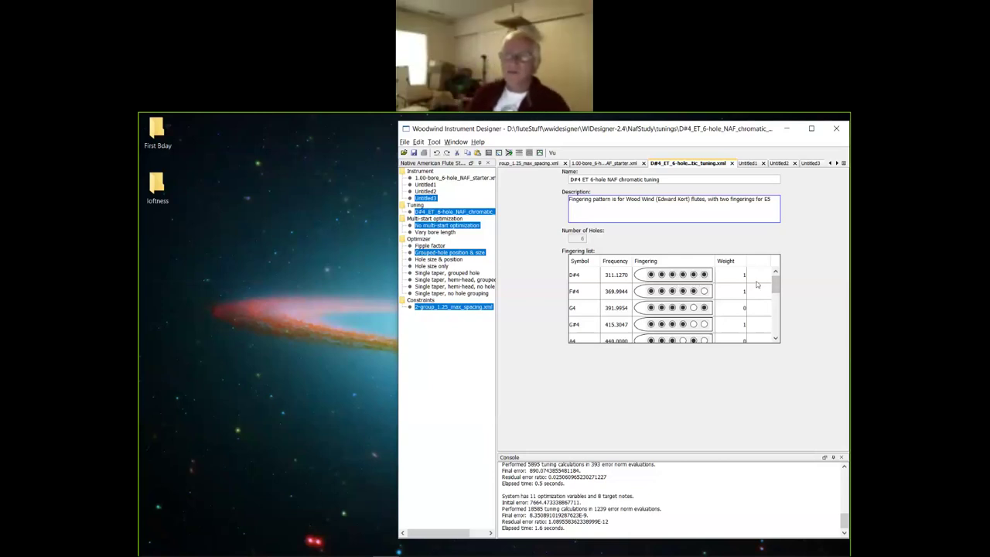
{"action": "scroll", "coordinate": [777, 288], "scroll_direction": "down", "scroll_amount": 2}
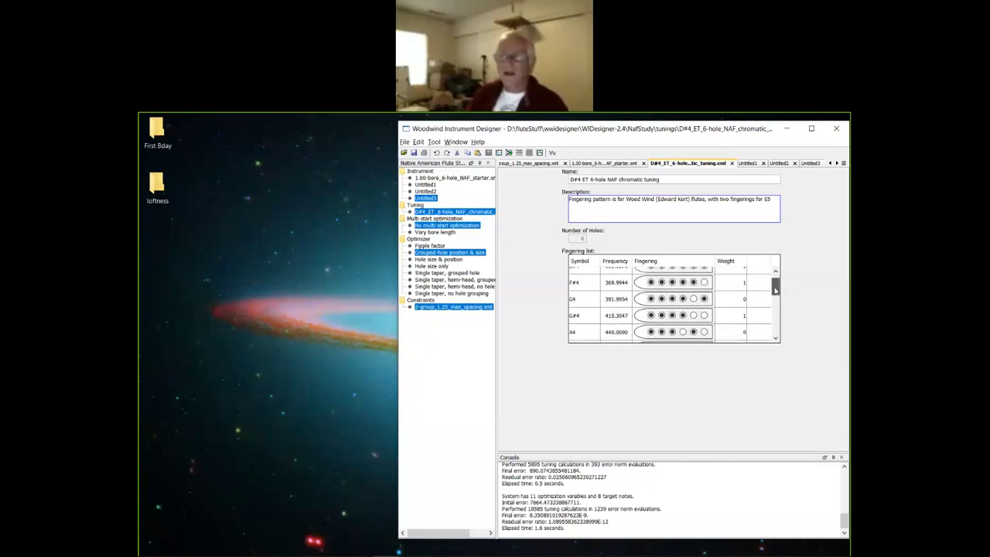
{"action": "scroll", "coordinate": [773, 310], "scroll_direction": "down", "scroll_amount": 3}
{"action": "scroll", "coordinate": [761, 278], "scroll_direction": "up", "scroll_amount": 4}
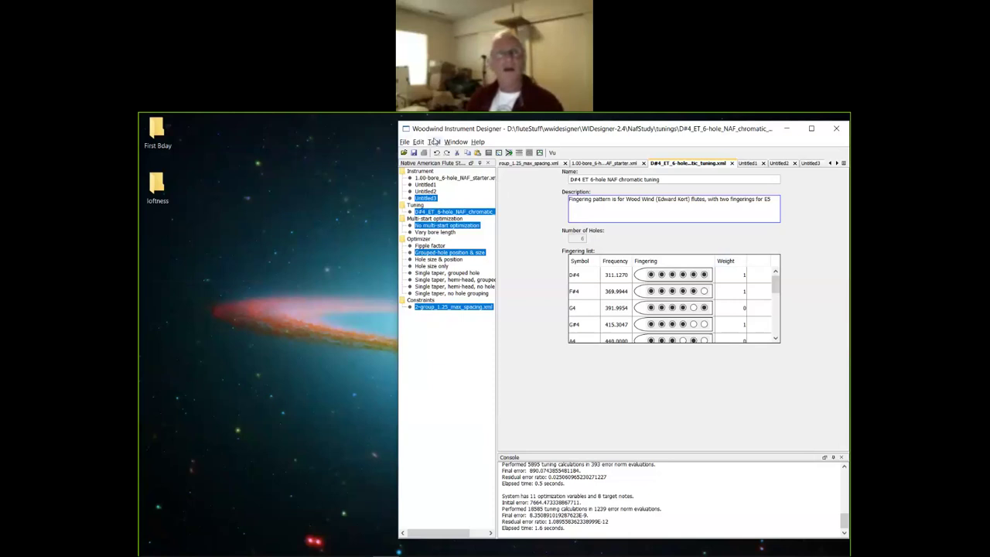
Start the Tuning File Wizard, review the tuning model overview, and proceed to the Scale Symbols page.
{"action": "left_click", "coordinate": [402, 142]}
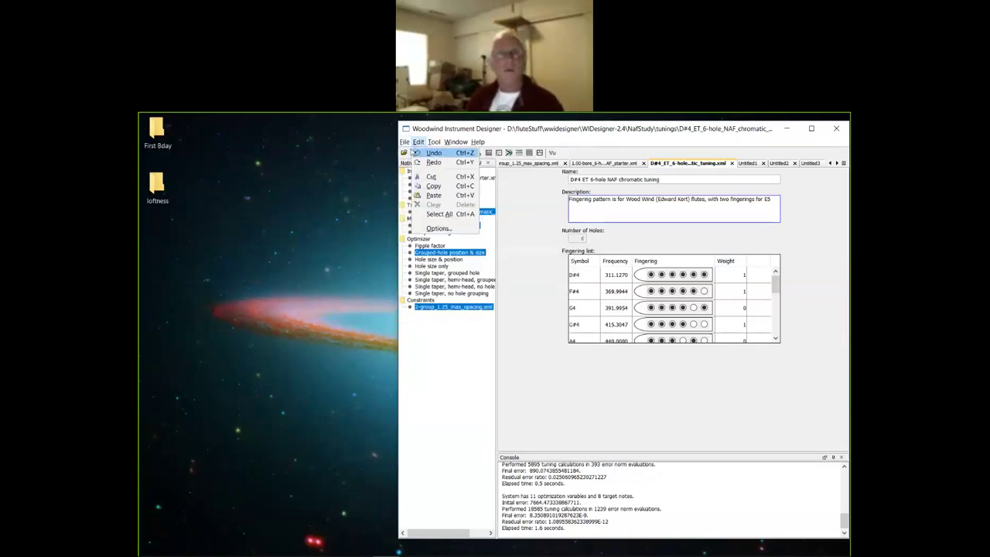
{"action": "left_click", "coordinate": [403, 153]}
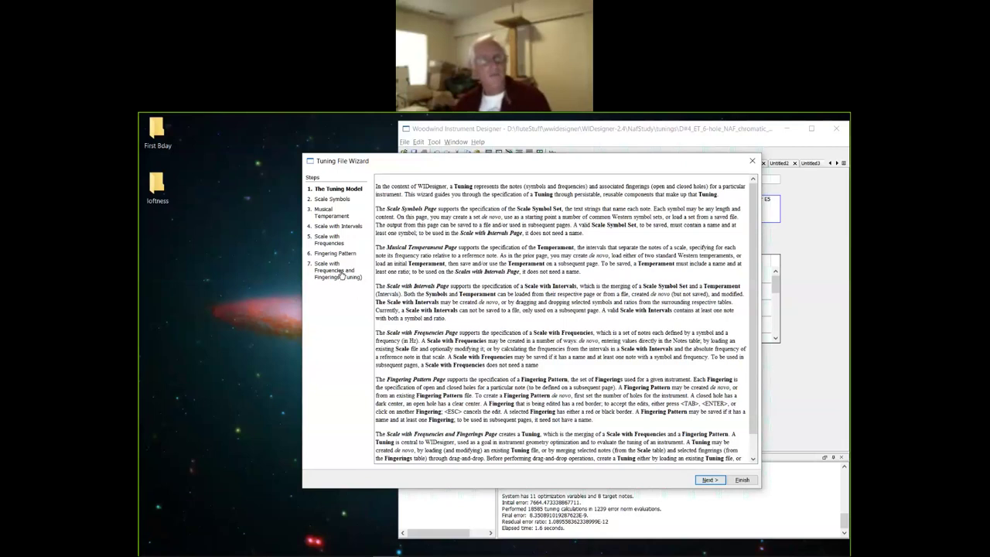
{"action": "left_click", "coordinate": [807, 314]}
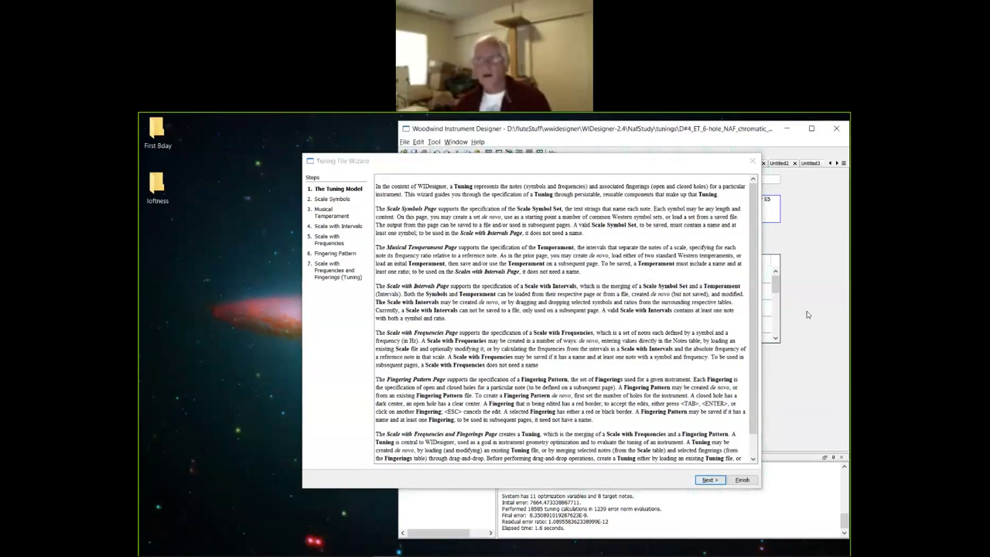
{"action": "left_click", "coordinate": [337, 203]}
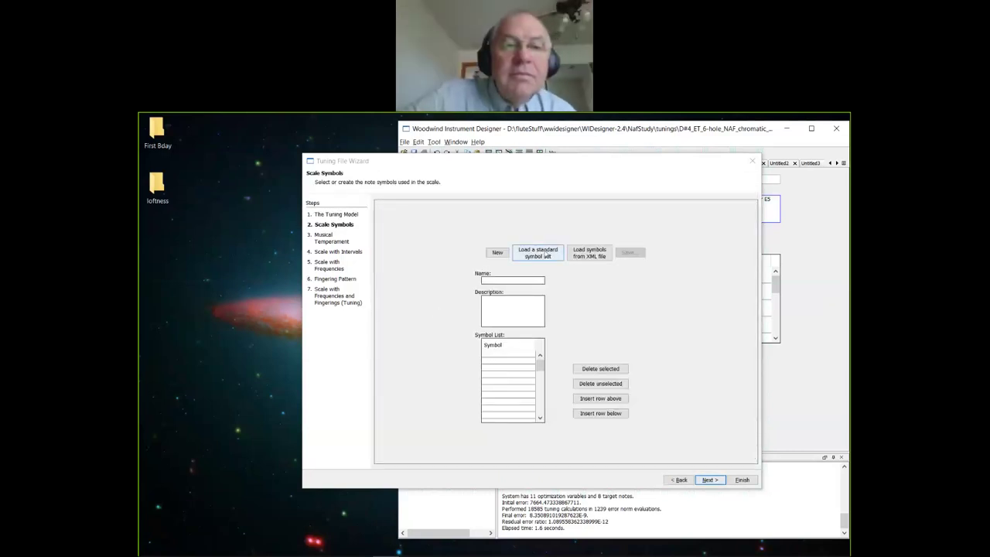
Load the standard "Scientific symbols" list as the scale's note symbols.
{"action": "left_click", "coordinate": [545, 259]}
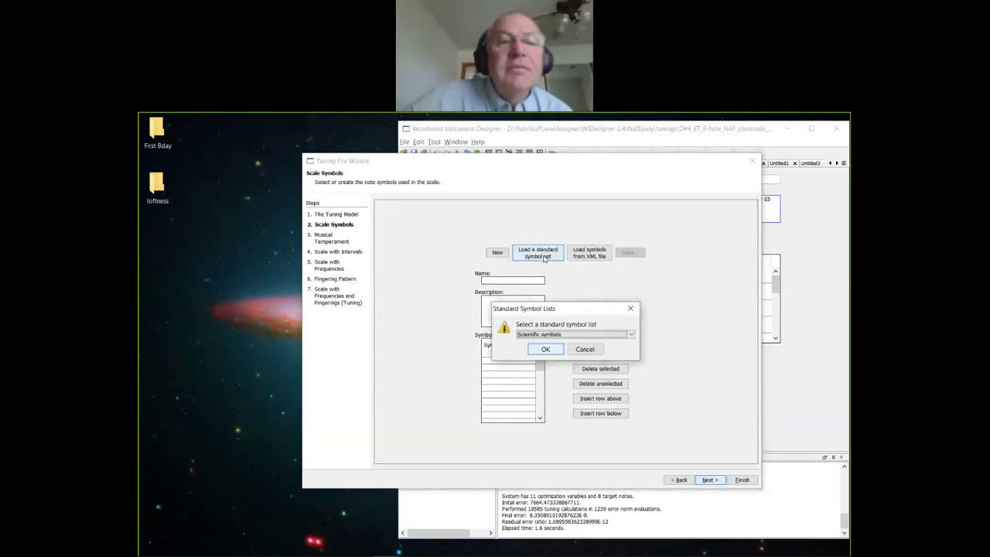
{"action": "left_click", "coordinate": [570, 333]}
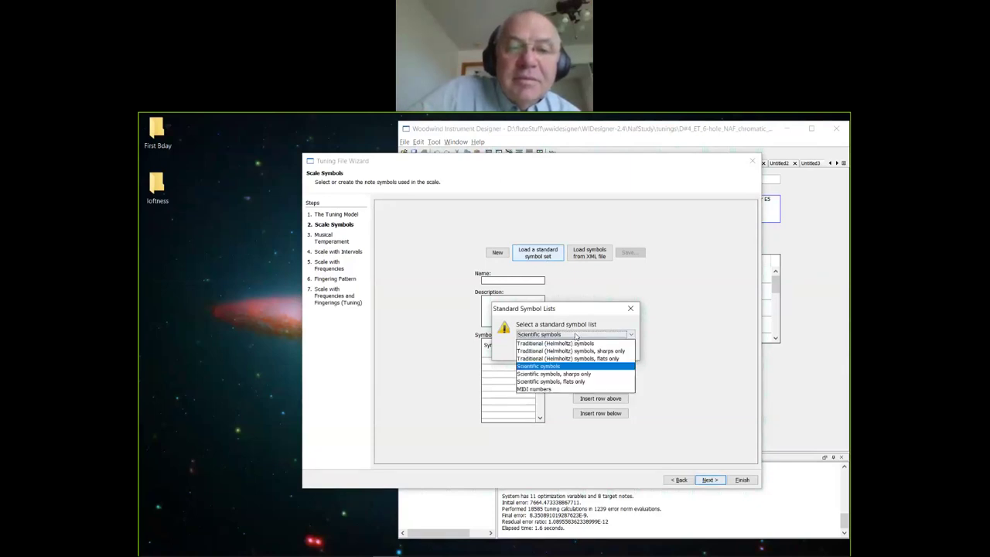
{"action": "left_click", "coordinate": [575, 366]}
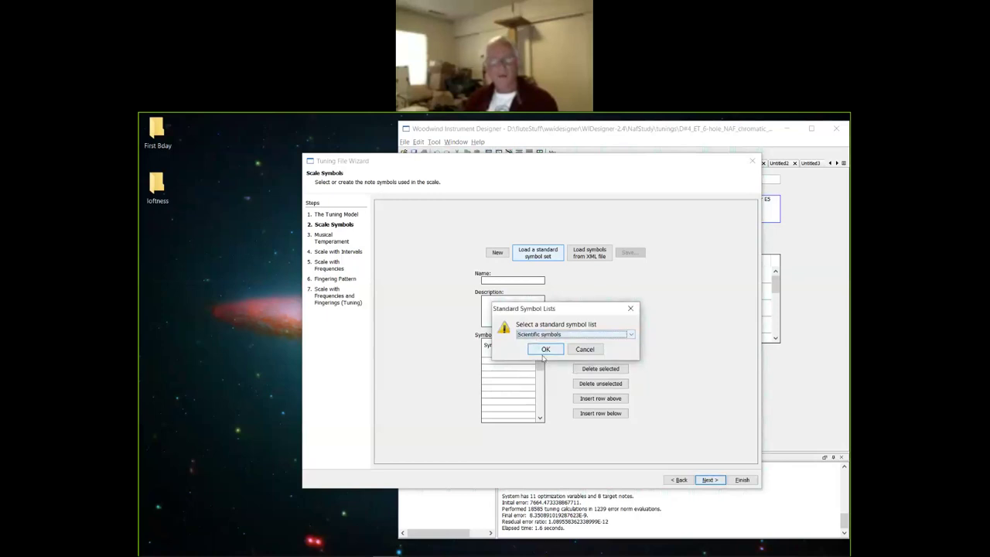
{"action": "left_click", "coordinate": [545, 349]}
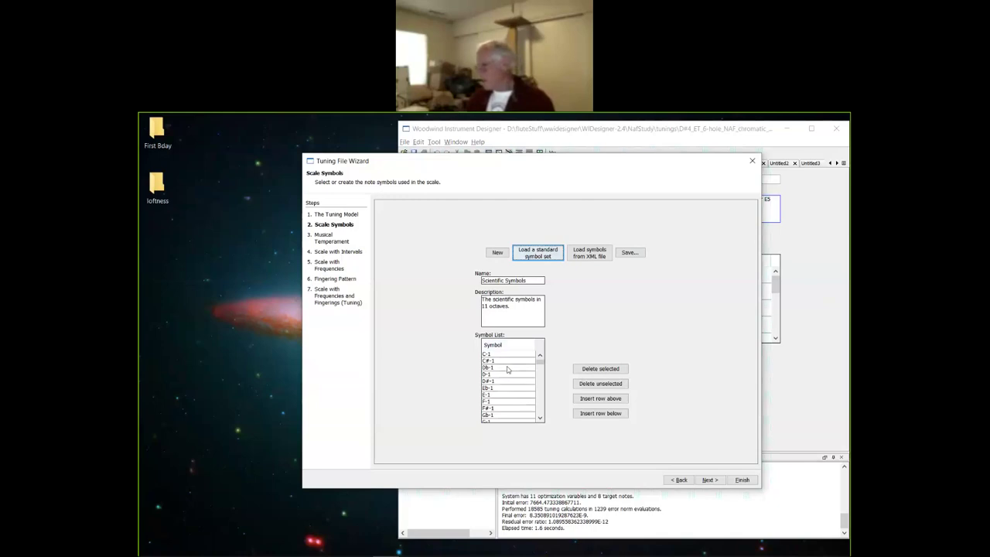
Replace the scale's note symbols with the standard "Scientific symbols, sharps only" list.
{"action": "left_click", "coordinate": [538, 257]}
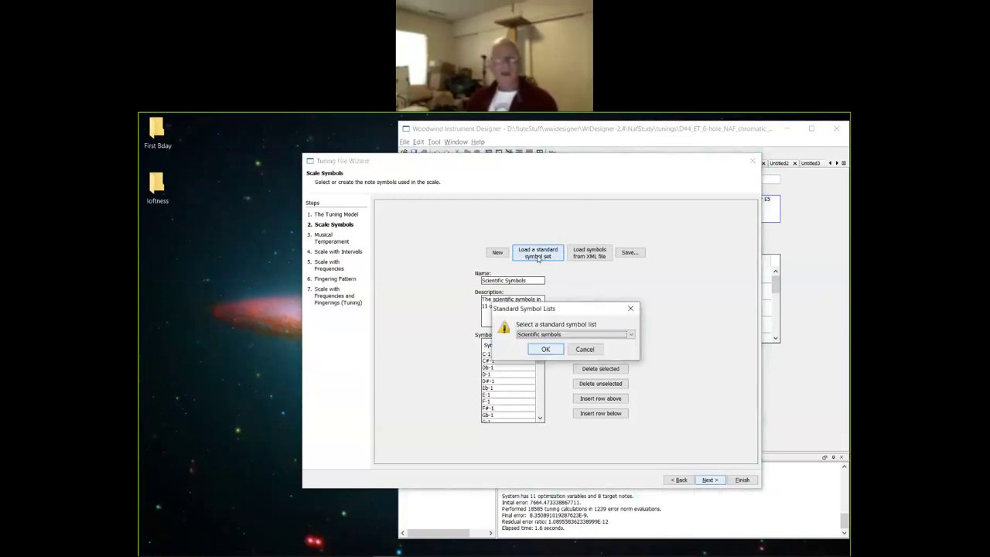
{"action": "left_click", "coordinate": [544, 334]}
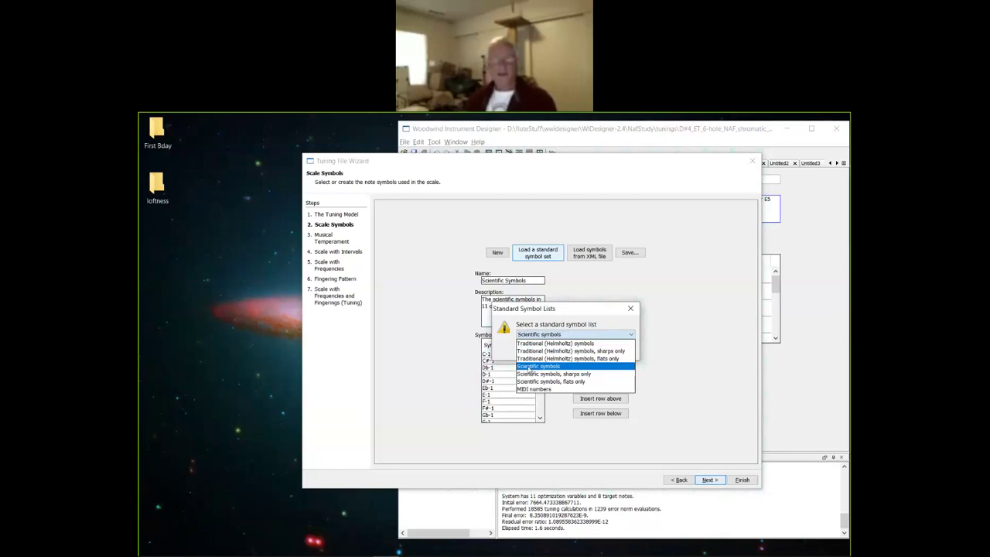
{"action": "left_click", "coordinate": [528, 375]}
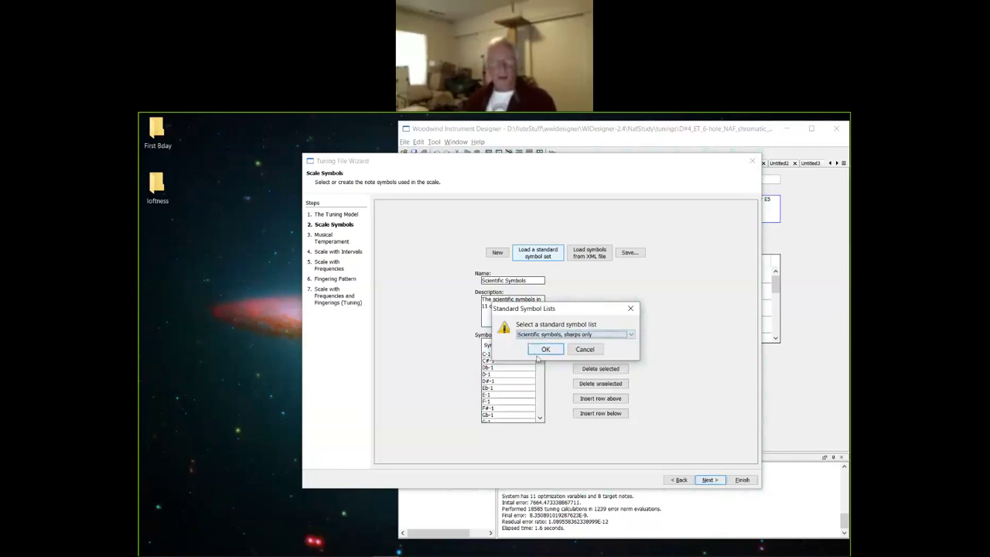
{"action": "left_click", "coordinate": [544, 349]}
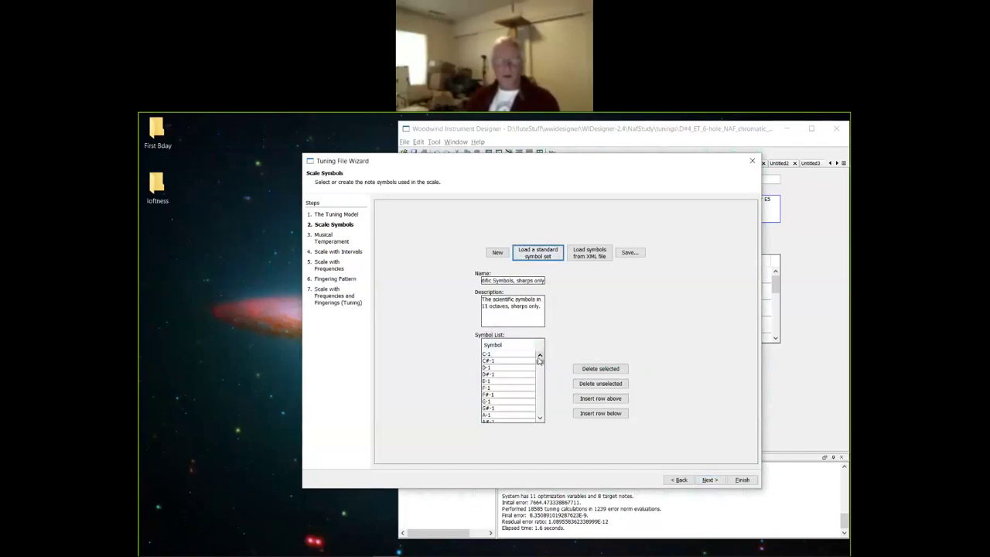
Delete all the low note symbols from C-1 through E4 so the symbol list starts at F4.
{"action": "left_click_drag", "start_coordinate": [540, 361], "coordinate": [539, 380]}
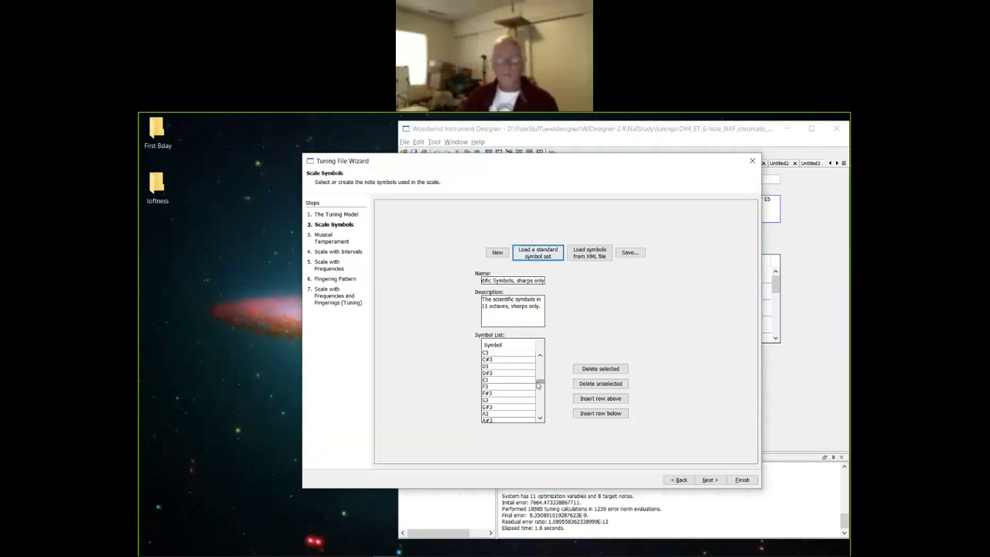
{"action": "left_click_drag", "start_coordinate": [539, 382], "coordinate": [540, 391]}
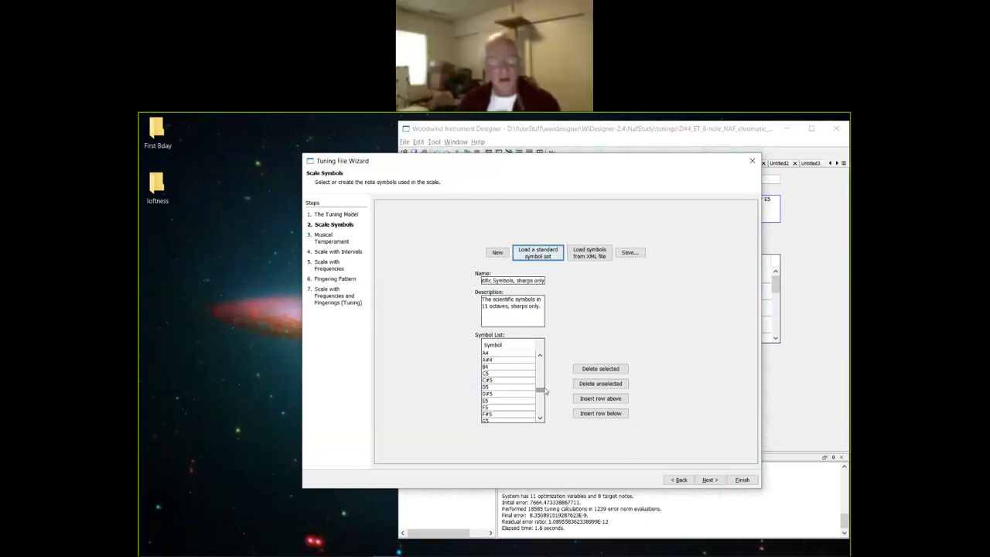
{"action": "scroll", "coordinate": [507, 380], "scroll_direction": "up", "scroll_amount": 2}
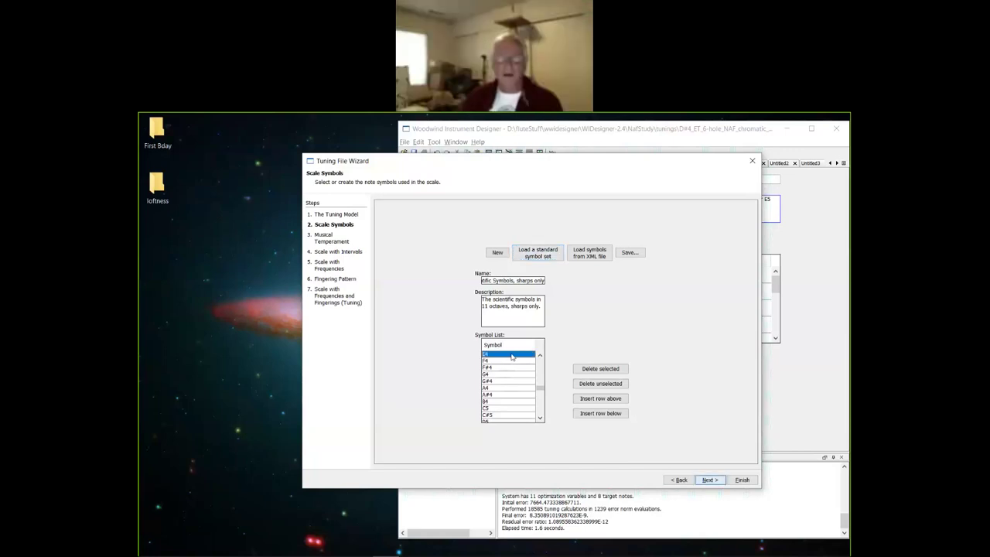
{"action": "left_click_drag", "start_coordinate": [540, 387], "coordinate": [539, 356]}
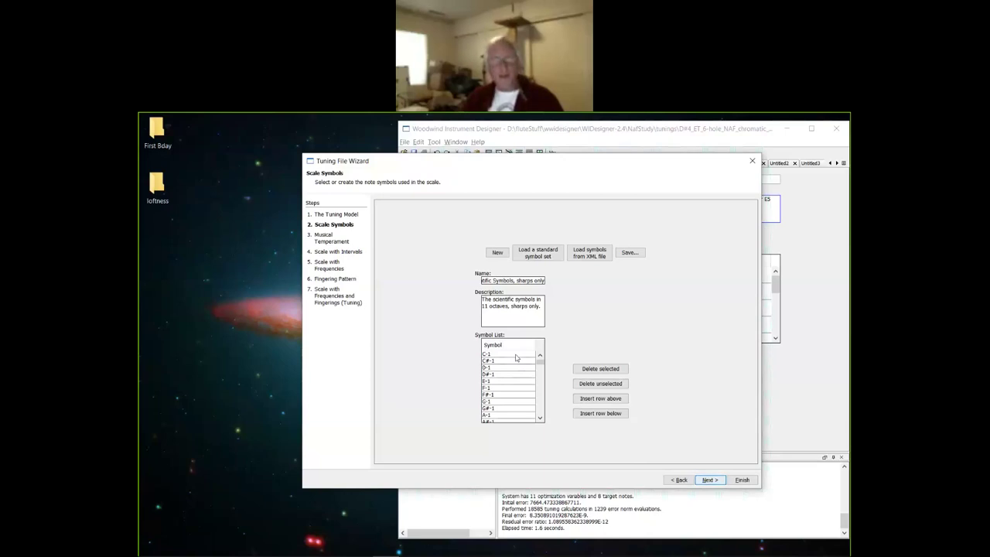
{"action": "key", "text": "ctrl+a"}
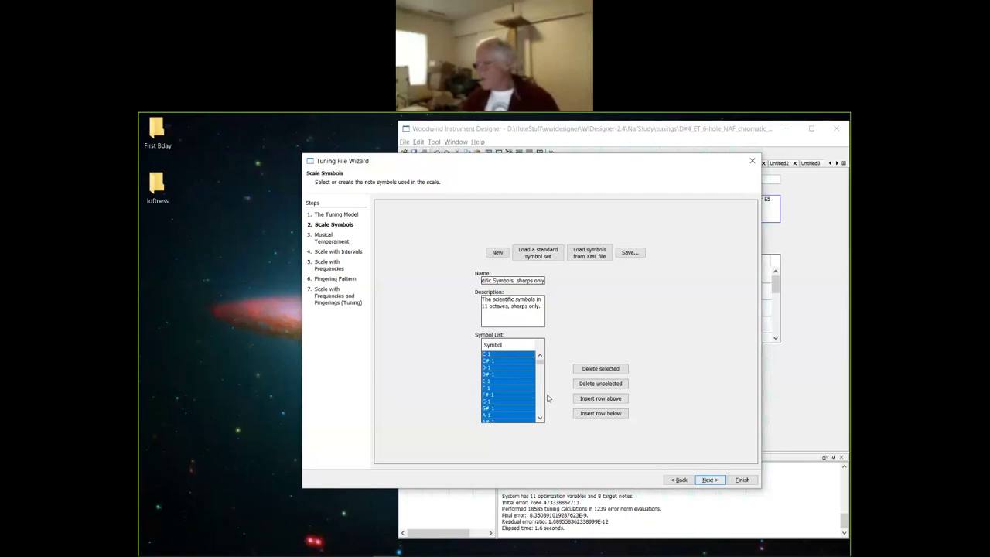
{"action": "left_click", "coordinate": [602, 369]}
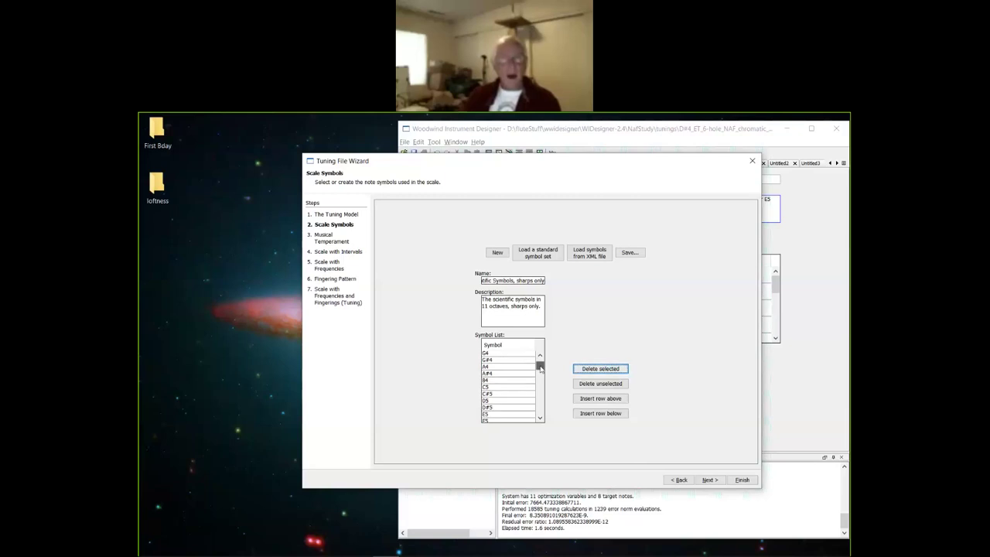
Delete the high note symbols from F#6 through B9 and check both ends of the shortened symbol list.
{"action": "scroll", "coordinate": [541, 368], "scroll_direction": "up", "scroll_amount": 1}
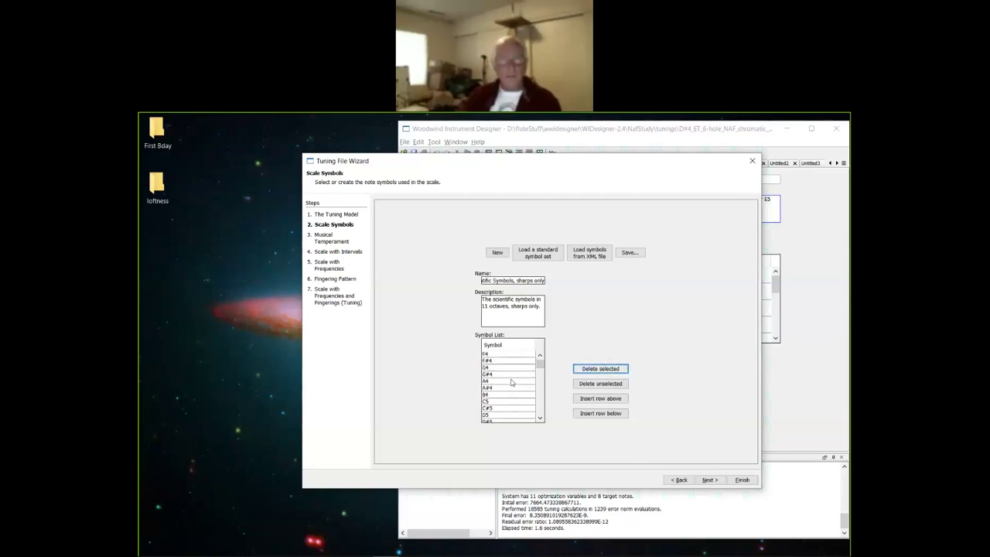
{"action": "scroll", "coordinate": [512, 391], "scroll_direction": "down", "scroll_amount": 1}
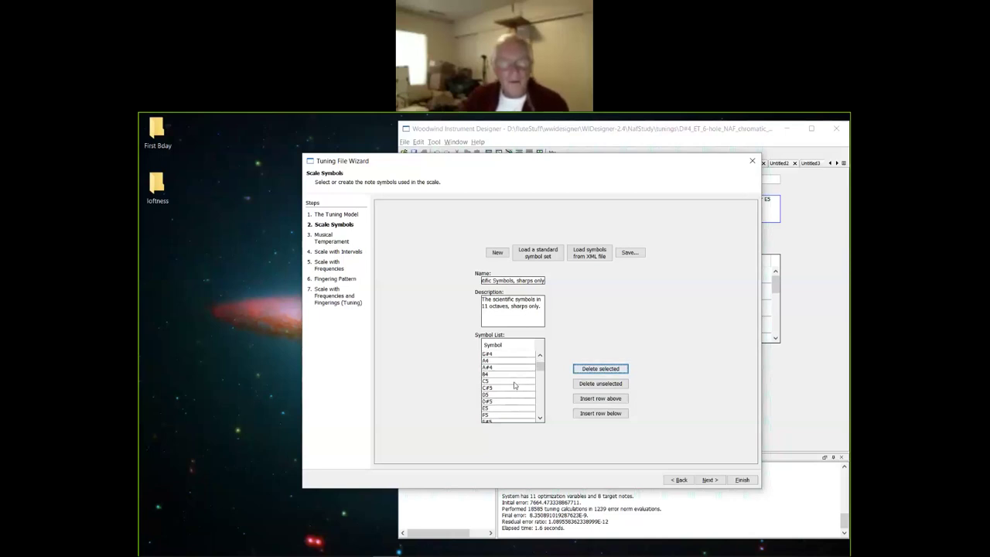
{"action": "scroll", "coordinate": [514, 385], "scroll_direction": "down", "scroll_amount": 1}
{"action": "scroll", "coordinate": [514, 383], "scroll_direction": "down", "scroll_amount": 5}
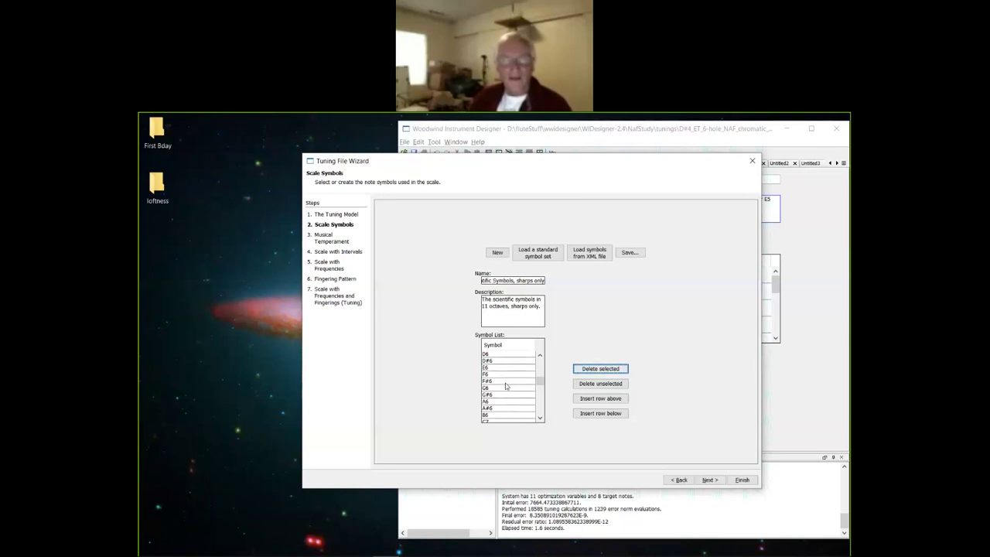
{"action": "left_click", "coordinate": [506, 382]}
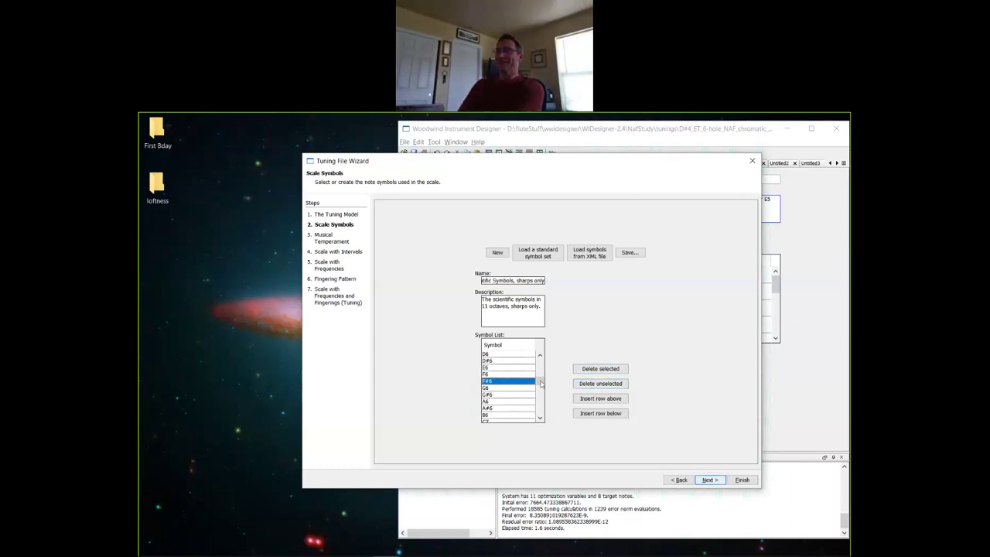
{"action": "left_click_drag", "start_coordinate": [539, 385], "coordinate": [547, 427]}
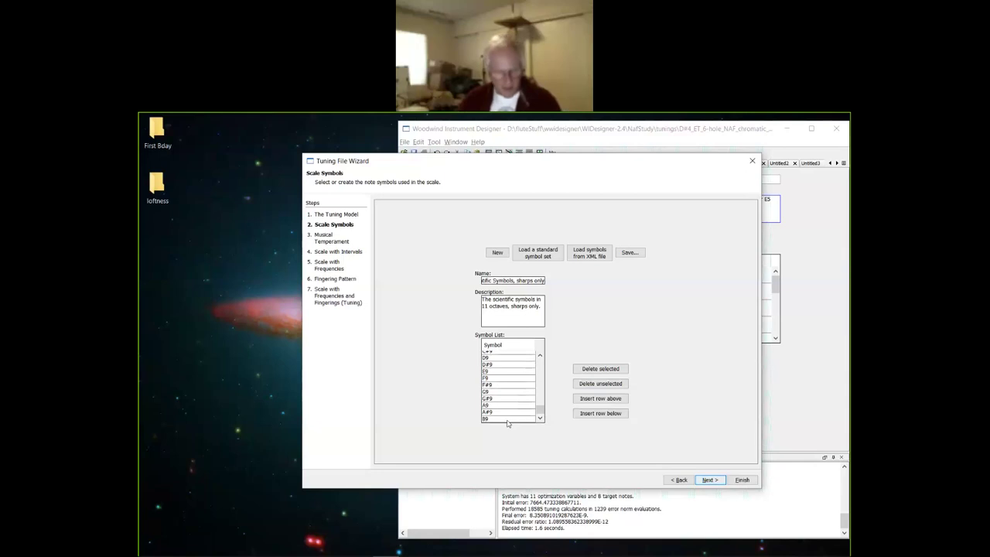
{"action": "left_click", "coordinate": [508, 419], "text": "shift"}
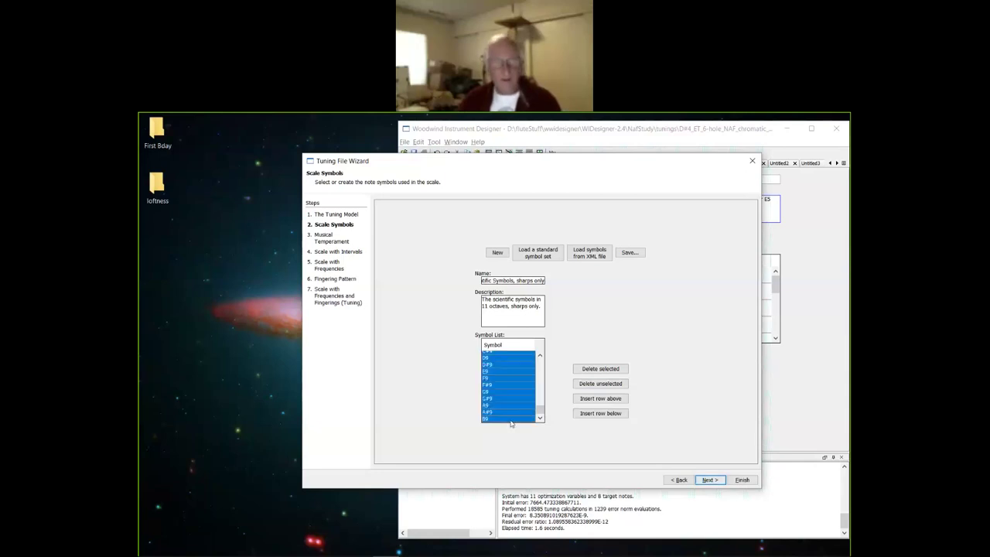
{"action": "left_click", "coordinate": [601, 370]}
{"action": "left_click_drag", "start_coordinate": [539, 406], "coordinate": [539, 374]}
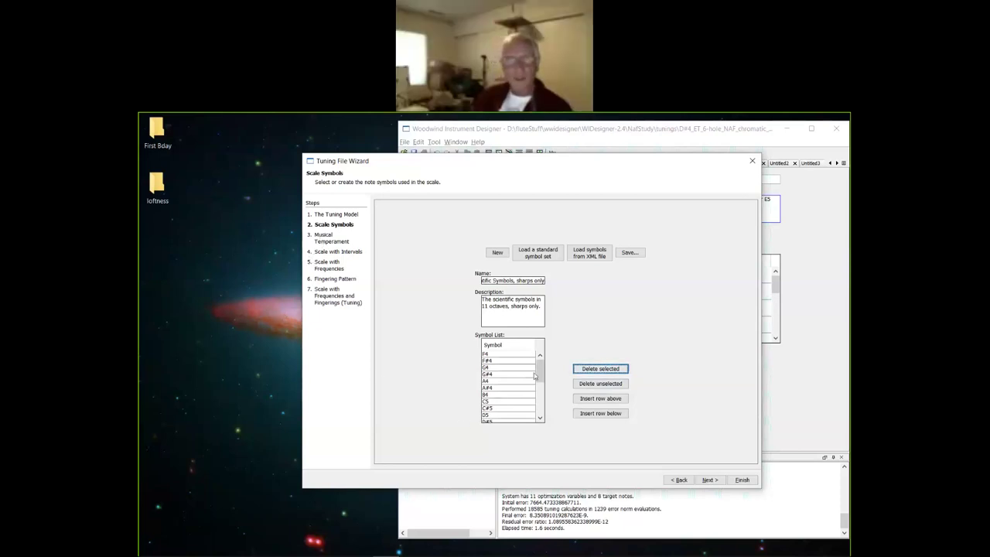
{"action": "left_click_drag", "start_coordinate": [539, 373], "coordinate": [541, 424]}
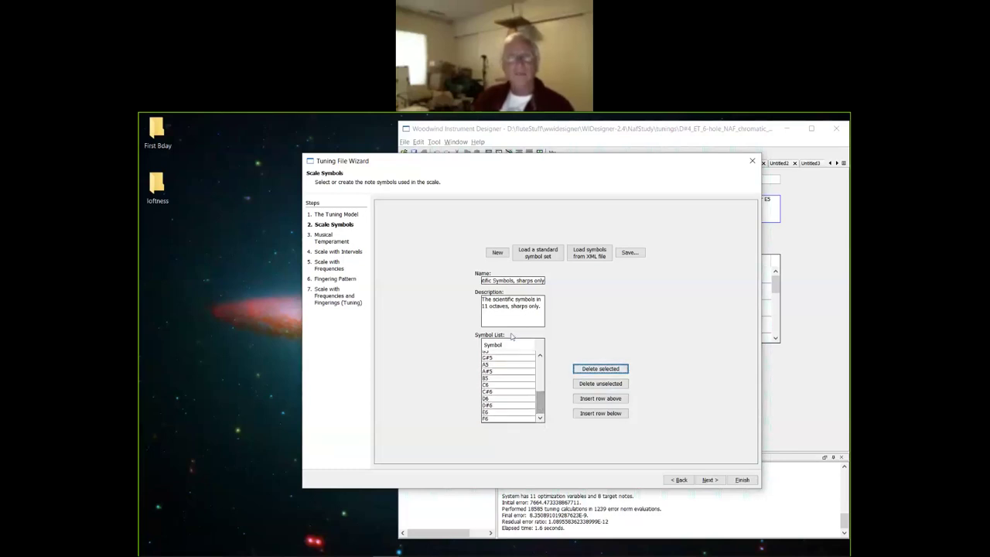
Go to the Musical Temperament page and load the standard 12-tone equal temperament.
{"action": "left_click", "coordinate": [339, 241]}
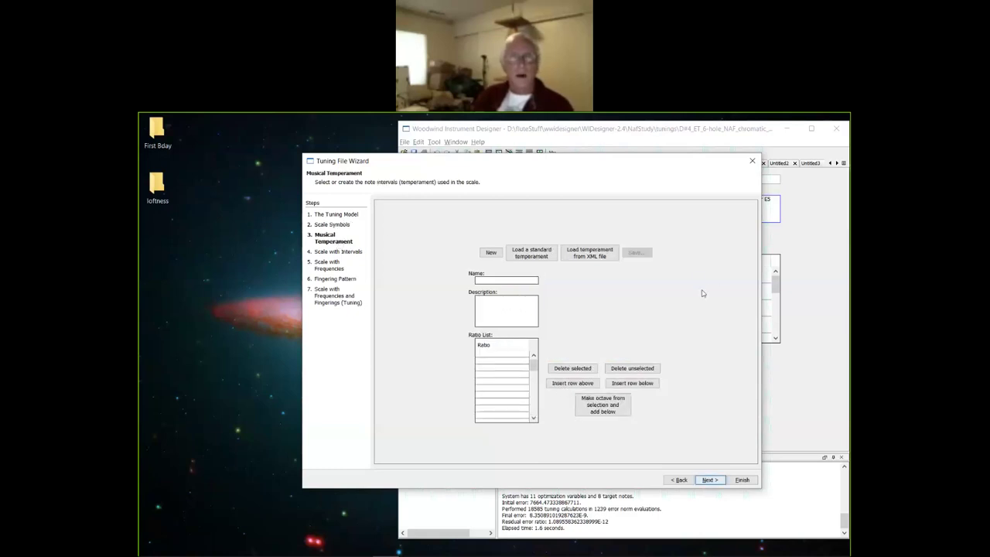
{"action": "left_click", "coordinate": [521, 255]}
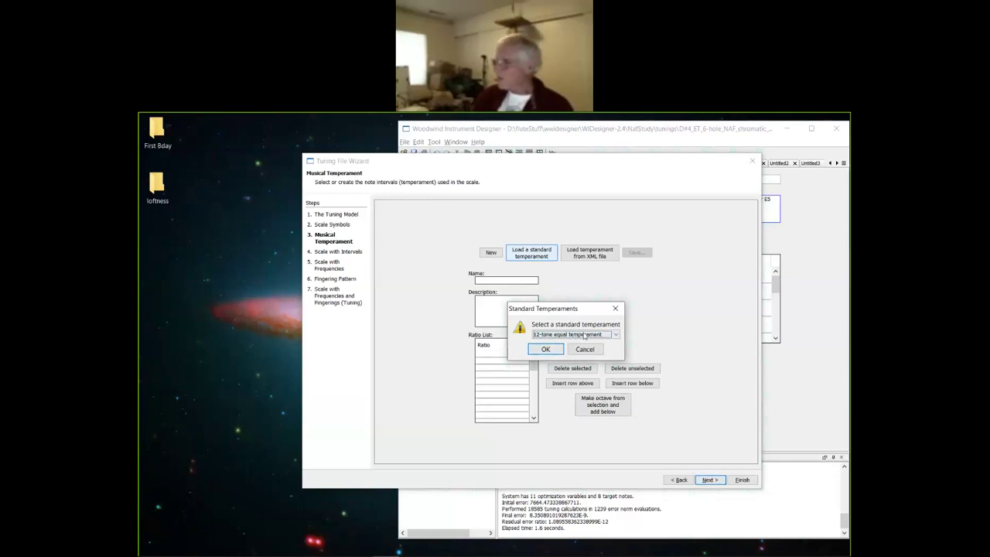
{"action": "left_click", "coordinate": [545, 349]}
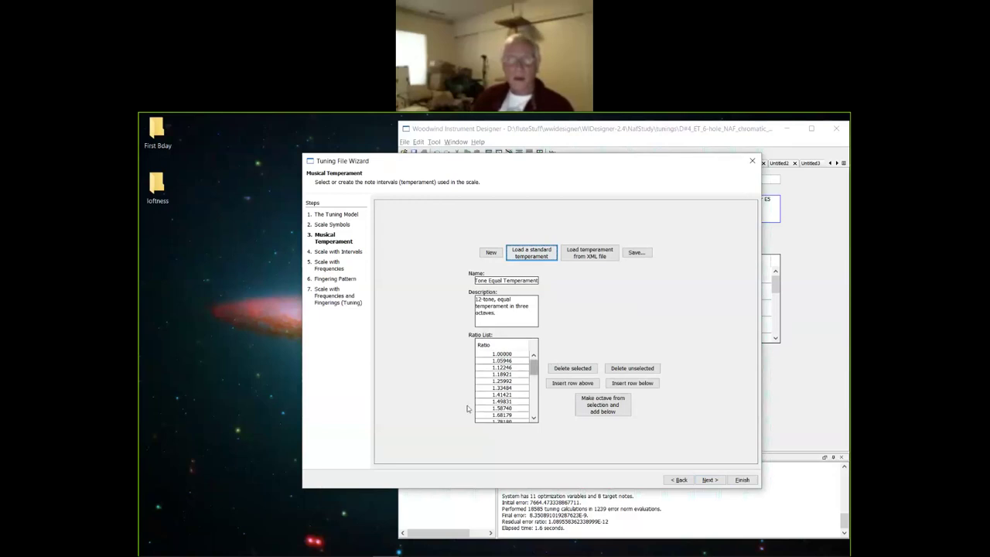
Delete the temperament ratios above 4.00000, up to and including 8.00000, and check the remaining two-octave ratio list.
{"action": "mouse_move", "coordinate": [532, 373]}
{"action": "left_mouse_down"}
{"action": "mouse_move", "coordinate": [532, 386]}
{"action": "mouse_move", "coordinate": [530, 352]}
{"action": "mouse_move", "coordinate": [532, 378]}
{"action": "left_mouse_up"}
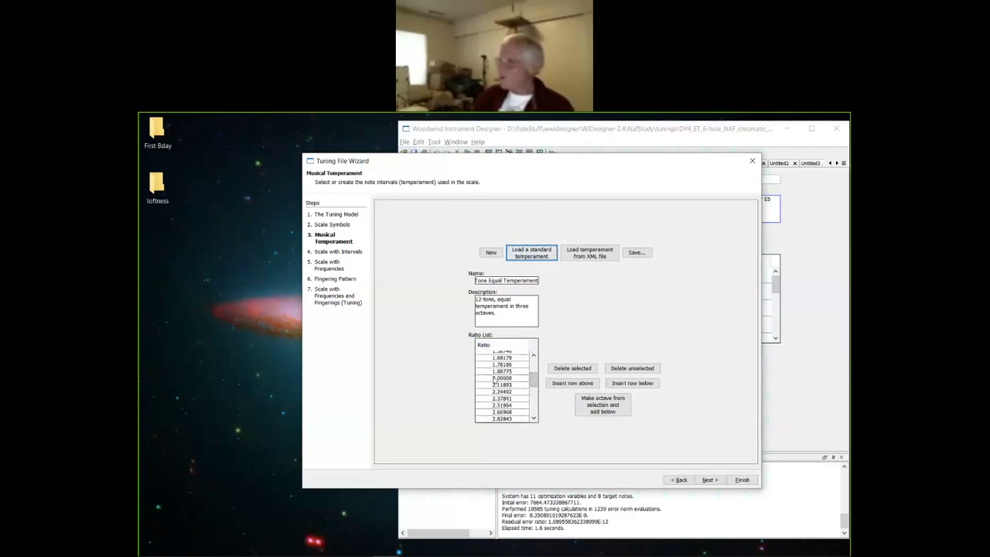
{"action": "left_click_drag", "start_coordinate": [533, 376], "coordinate": [532, 401]}
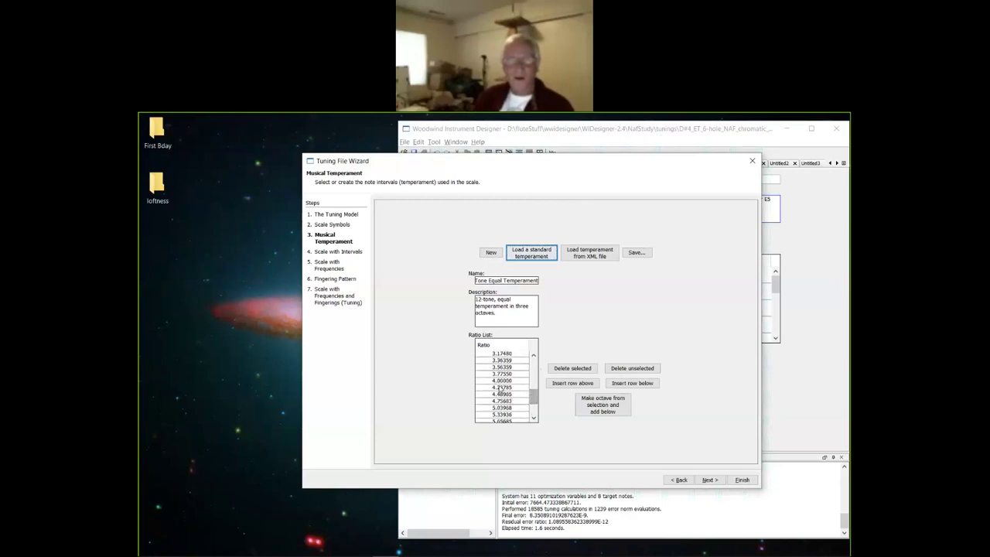
{"action": "left_click", "coordinate": [499, 387]}
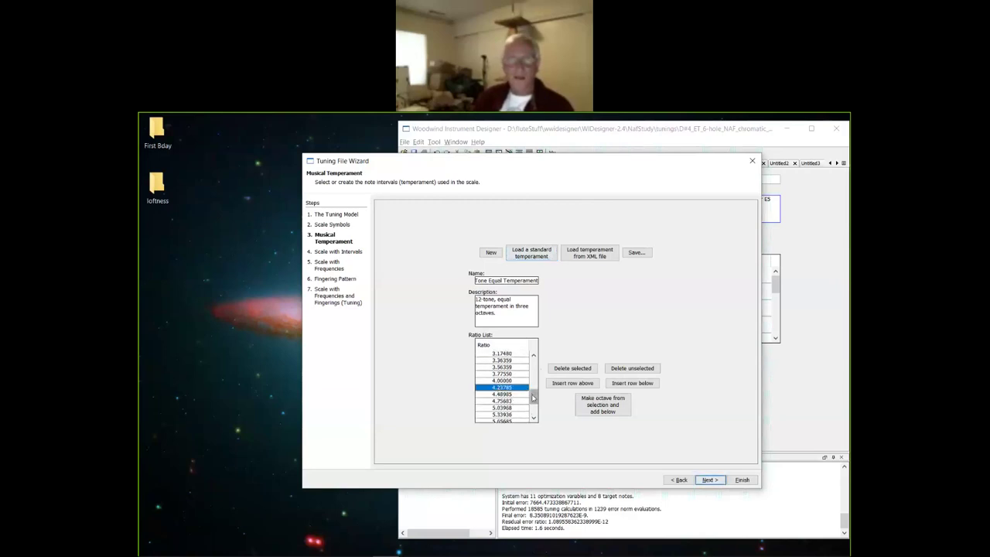
{"action": "left_click_drag", "start_coordinate": [533, 394], "coordinate": [530, 424]}
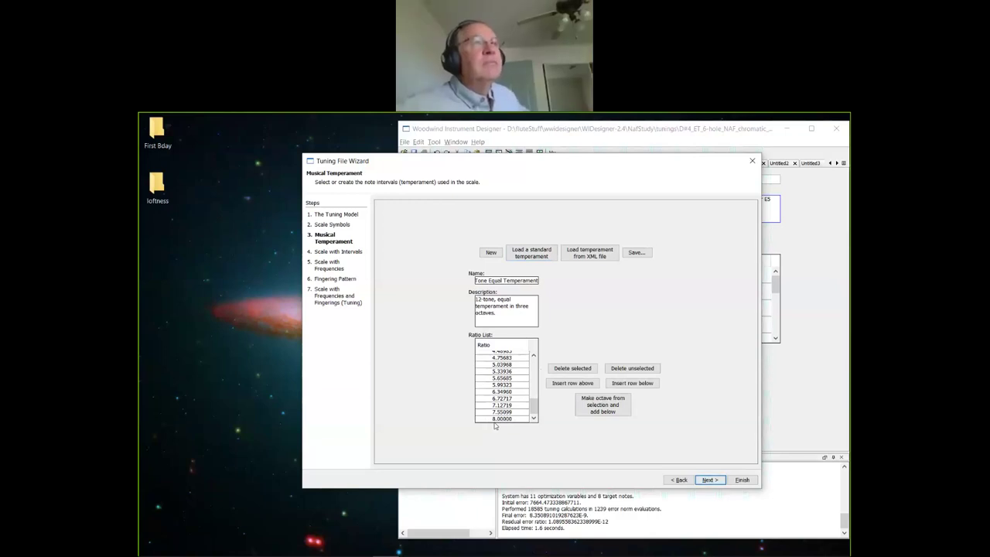
{"action": "left_click", "coordinate": [504, 419], "text": "shift"}
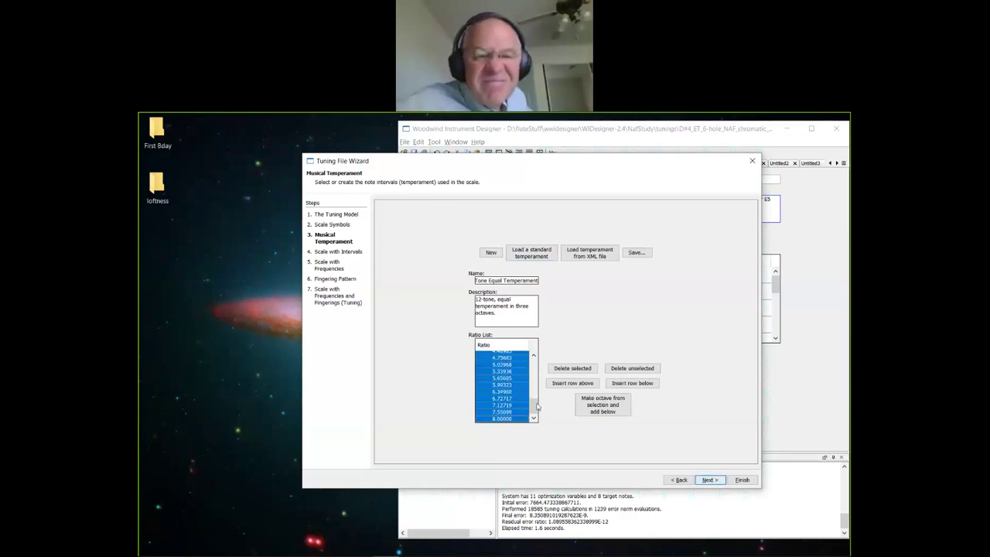
{"action": "left_click", "coordinate": [580, 370]}
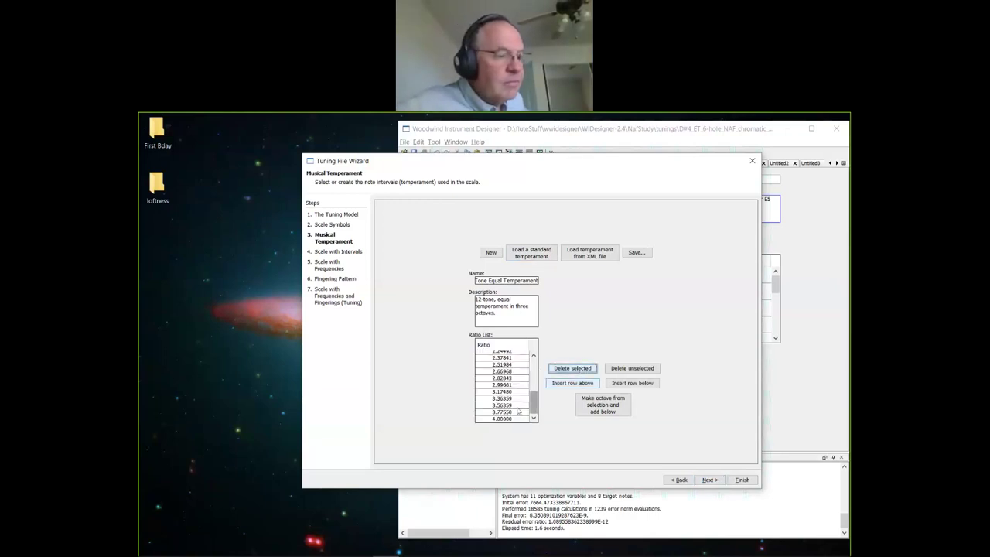
{"action": "mouse_move", "coordinate": [533, 408]}
{"action": "left_mouse_down"}
{"action": "mouse_move", "coordinate": [540, 360]}
{"action": "mouse_move", "coordinate": [541, 406]}
{"action": "mouse_move", "coordinate": [549, 400]}
{"action": "left_mouse_up"}
{"action": "scroll", "coordinate": [530, 397], "scroll_direction": "down", "scroll_amount": 1}
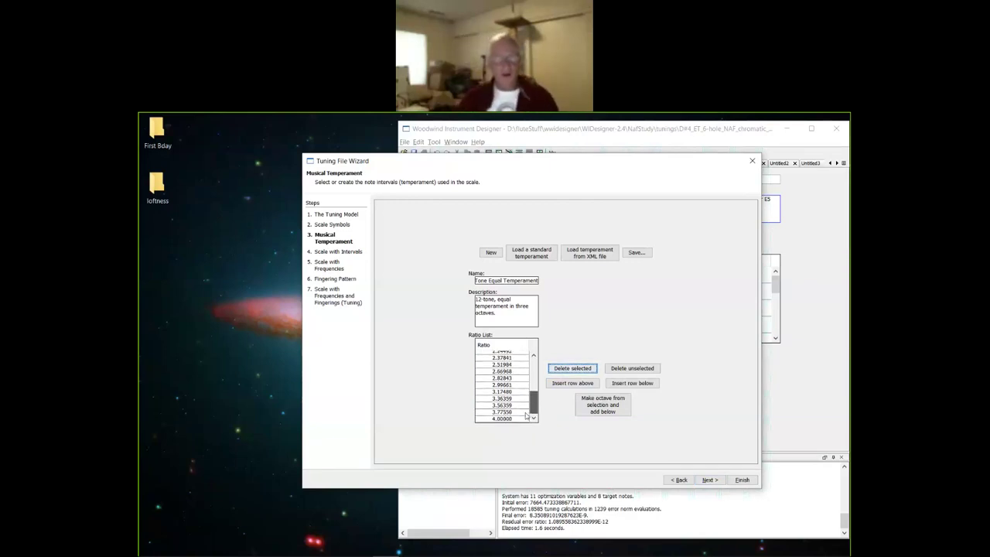
{"action": "scroll", "coordinate": [525, 403], "scroll_direction": "up", "scroll_amount": 7}
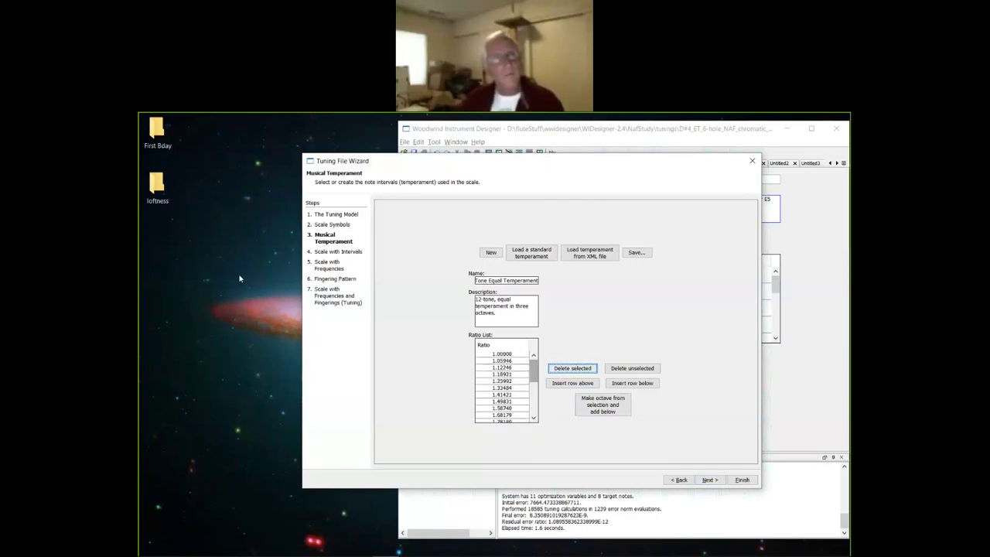
On the Scale with Intervals page, load the symbols from the Symbols page and the intervals from the Temperament page.
{"action": "left_click", "coordinate": [343, 253]}
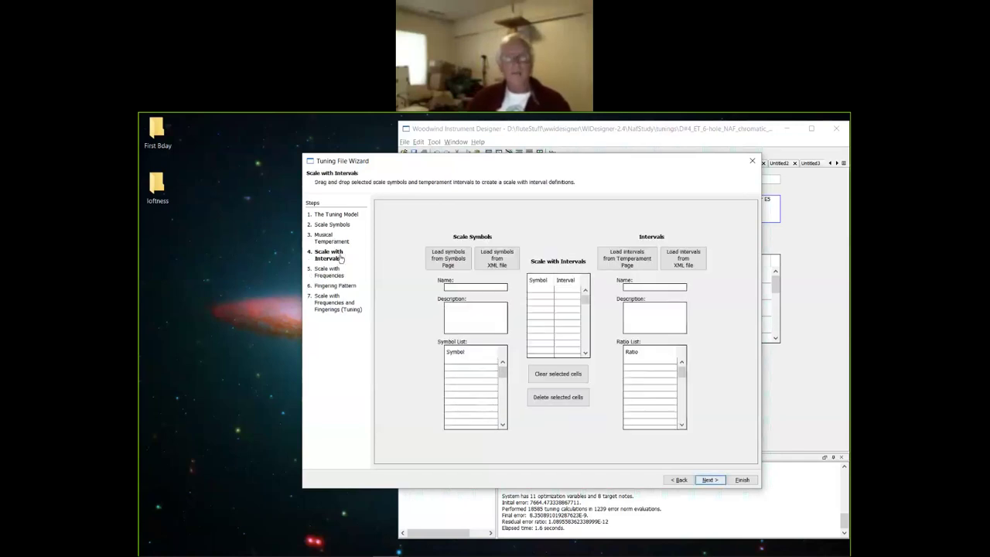
{"action": "left_click", "coordinate": [446, 259]}
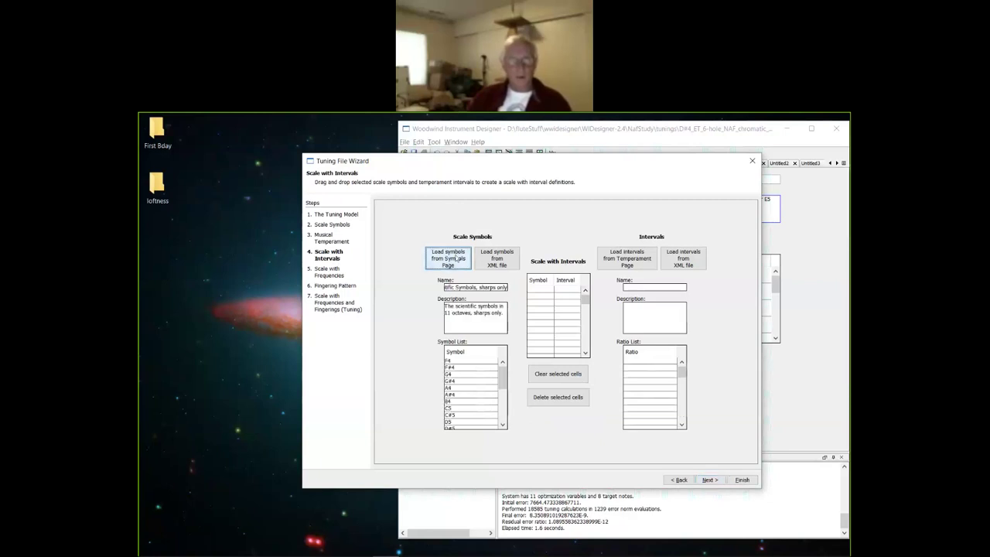
{"action": "left_click", "coordinate": [626, 258]}
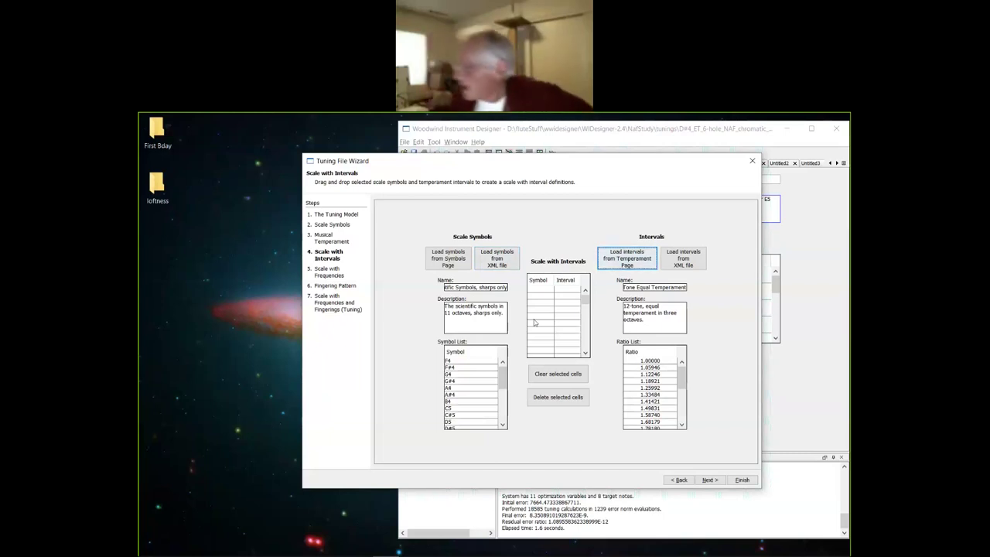
Copy all the loaded scale symbols into the Symbol column of the Scale with Intervals table, starting with F4 in the first row.
{"action": "left_click", "coordinate": [469, 361]}
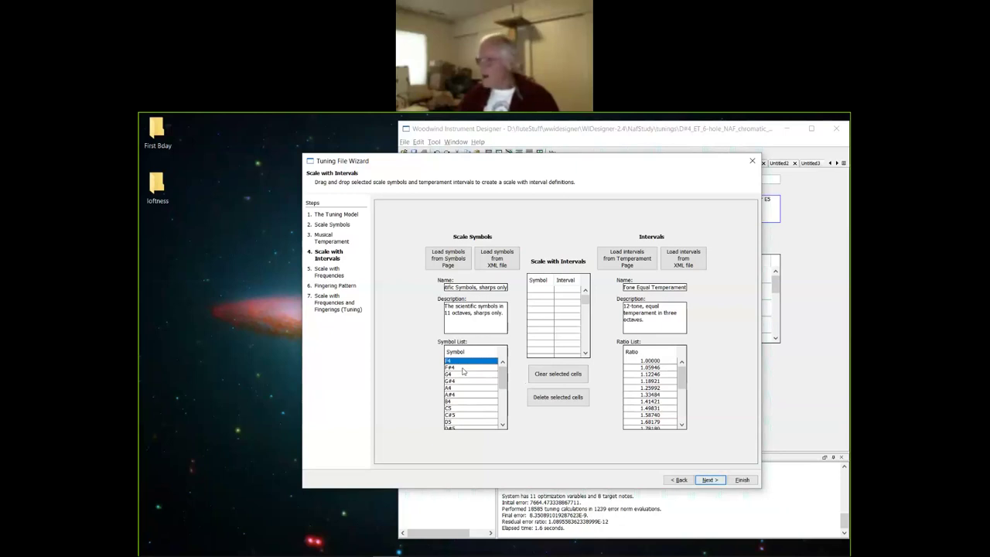
{"action": "key", "text": "ctrl+a"}
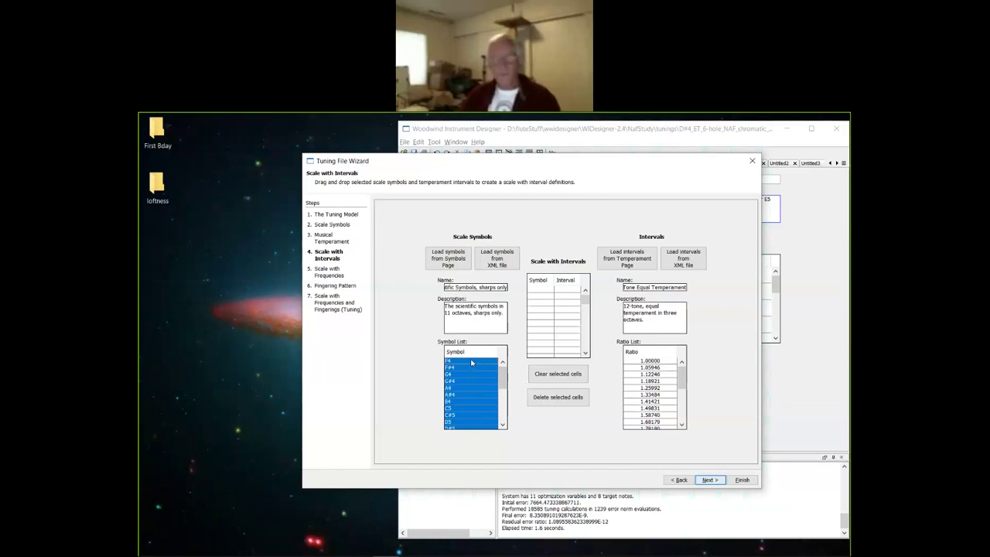
{"action": "left_click_drag", "start_coordinate": [471, 365], "coordinate": [539, 294]}
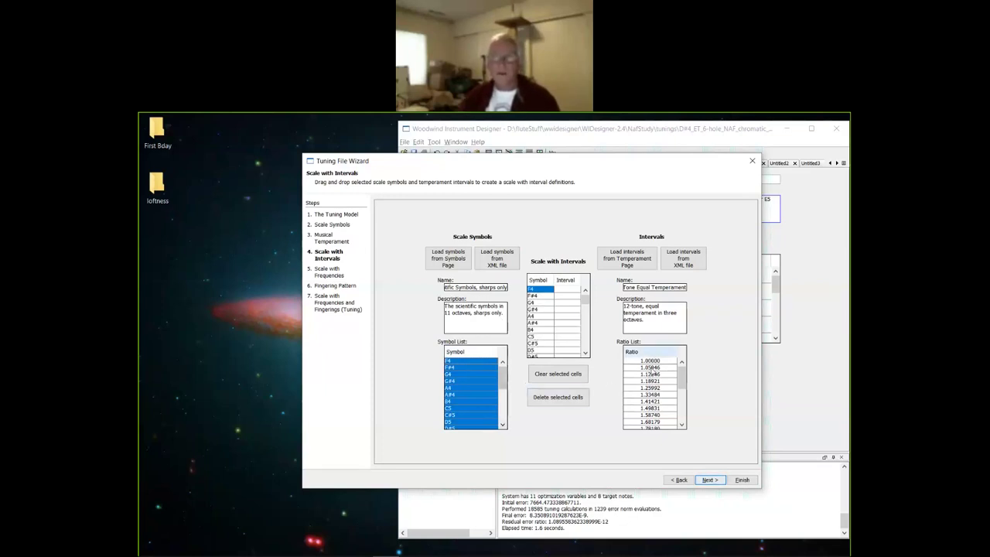
Copy all the temperament ratios into the Interval column of the Scale with Intervals table, starting with 1.00000 in the F4 row.
{"action": "left_click", "coordinate": [651, 361]}
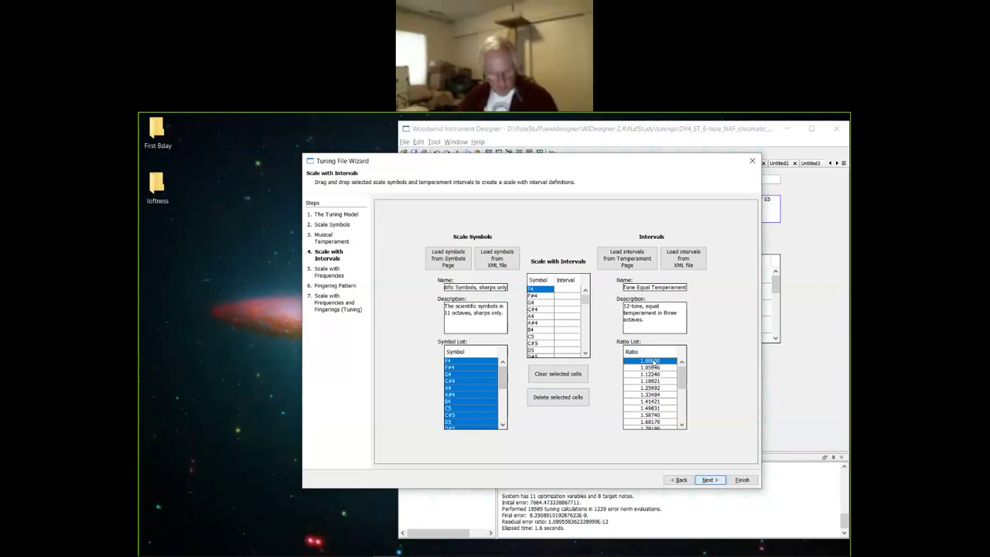
{"action": "key", "text": "ctrl+a"}
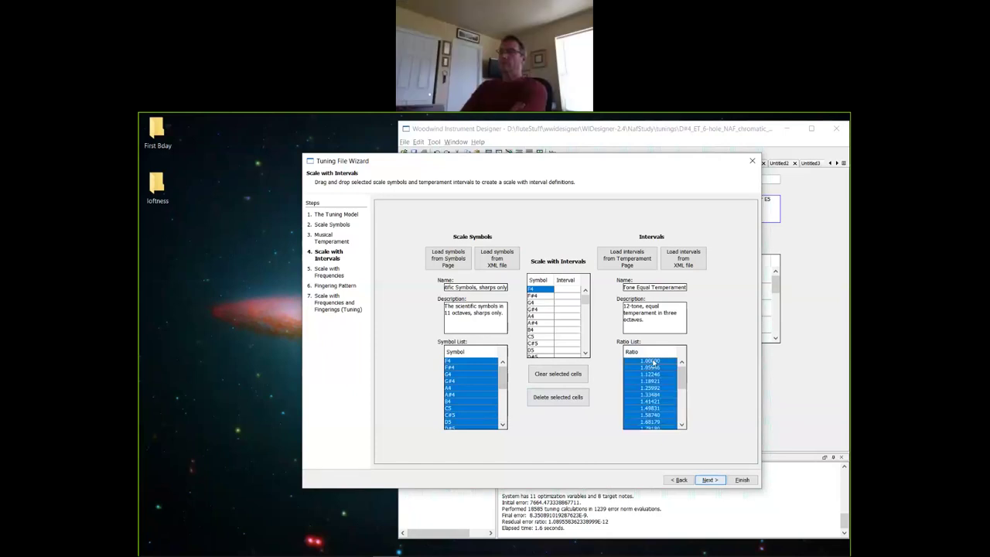
{"action": "left_click_drag", "start_coordinate": [652, 361], "coordinate": [565, 293]}
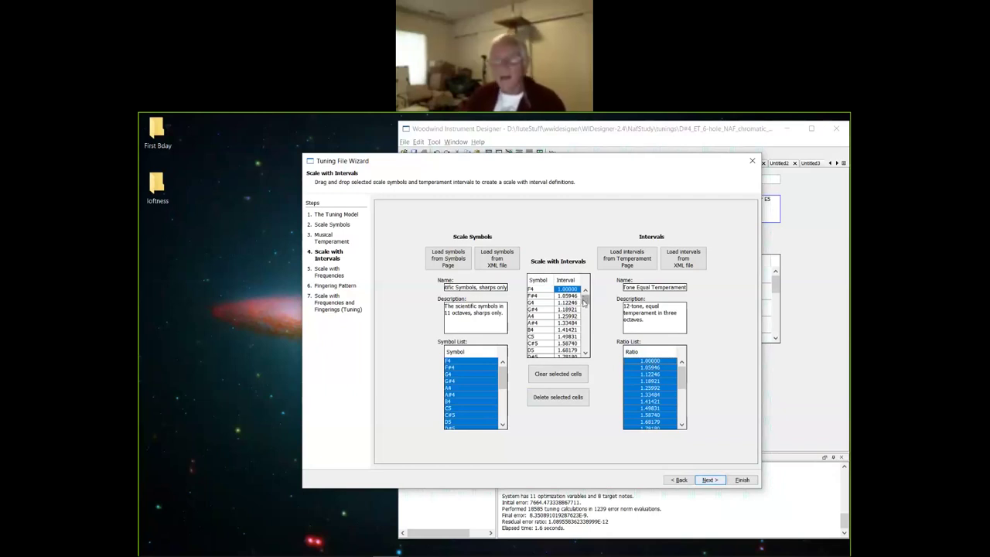
{"action": "mouse_move", "coordinate": [585, 301]}
{"action": "left_mouse_down"}
{"action": "mouse_move", "coordinate": [587, 325]}
{"action": "mouse_move", "coordinate": [593, 303]}
{"action": "left_mouse_up"}
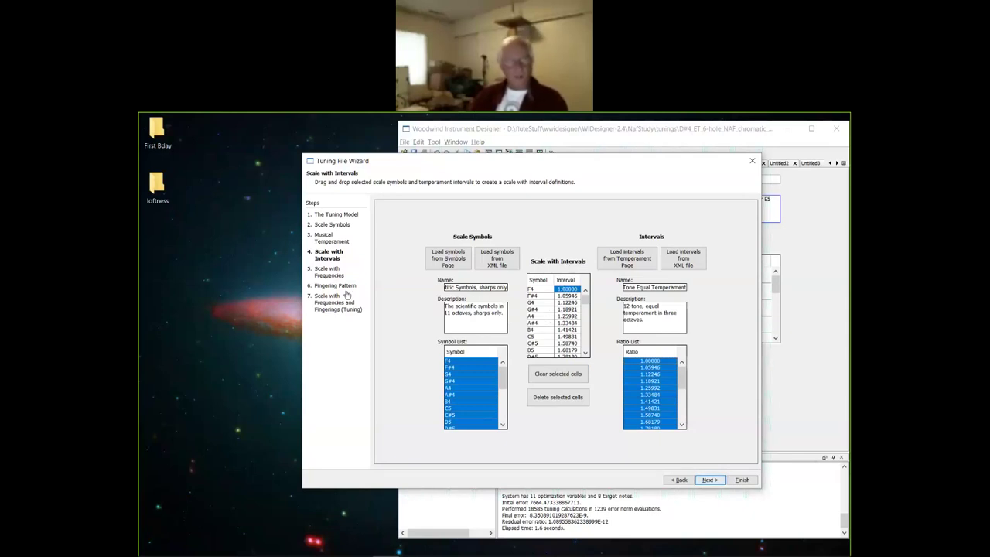
On the Scale with Frequencies page, load the intervals from the Scale Intervals page and choose A4 as the reference note.
{"action": "left_click", "coordinate": [336, 270]}
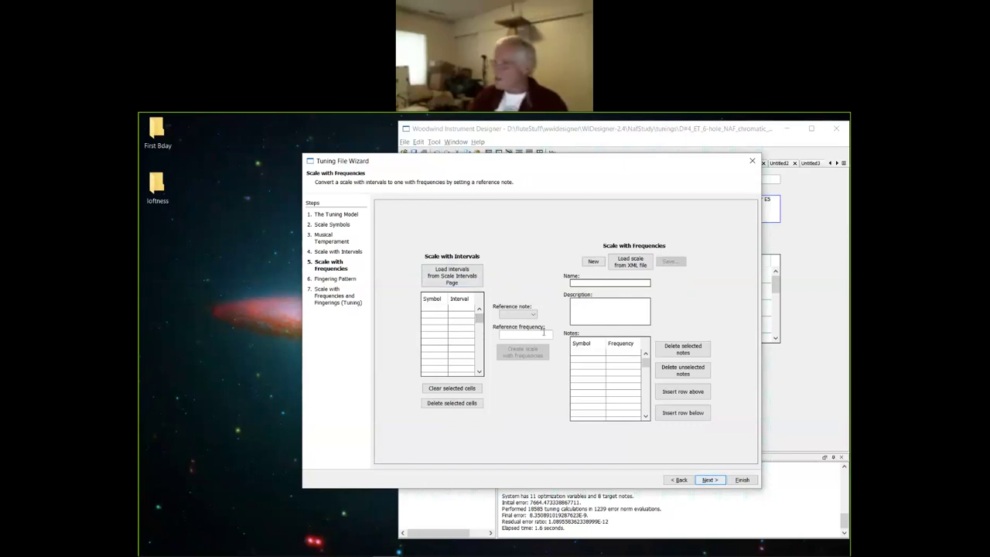
{"action": "left_click", "coordinate": [443, 280]}
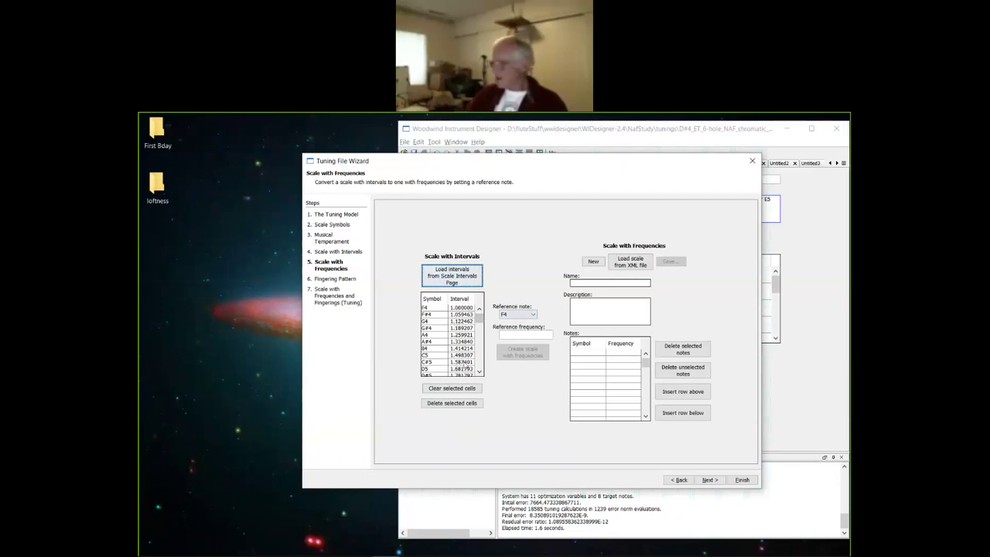
{"action": "left_click", "coordinate": [532, 315]}
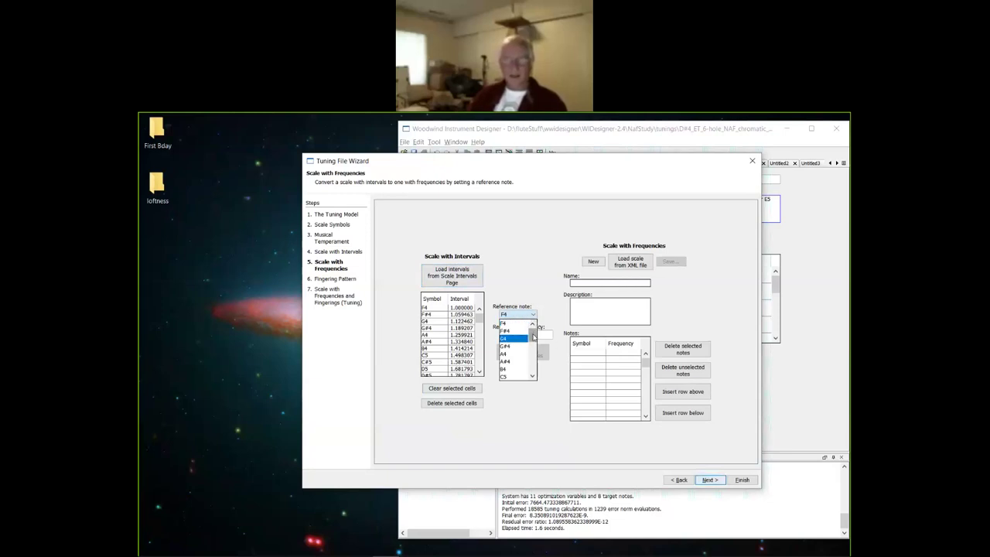
{"action": "mouse_move", "coordinate": [532, 340]}
{"action": "left_mouse_down"}
{"action": "mouse_move", "coordinate": [532, 366]}
{"action": "mouse_move", "coordinate": [533, 357]}
{"action": "left_mouse_up"}
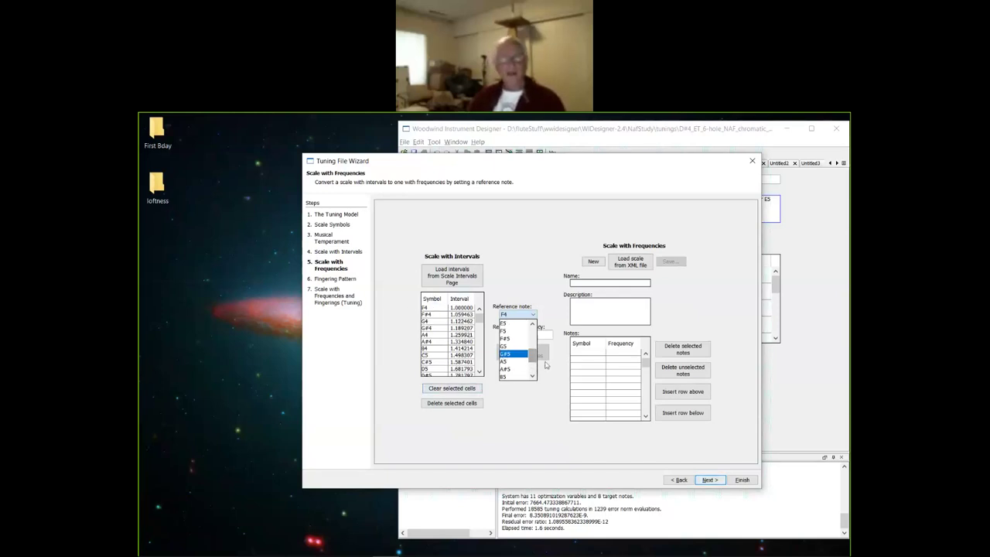
{"action": "left_click_drag", "start_coordinate": [532, 356], "coordinate": [510, 335]}
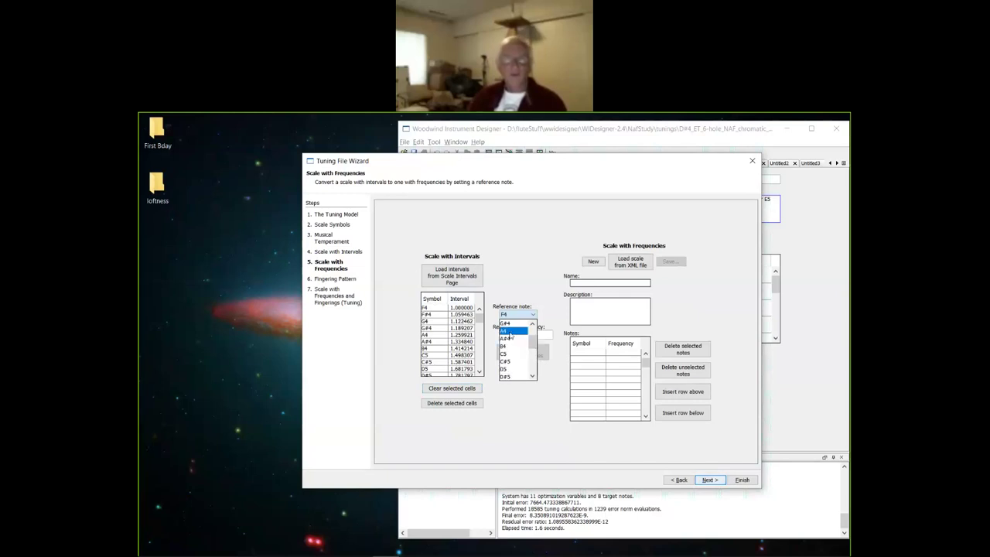
{"action": "left_click", "coordinate": [510, 332]}
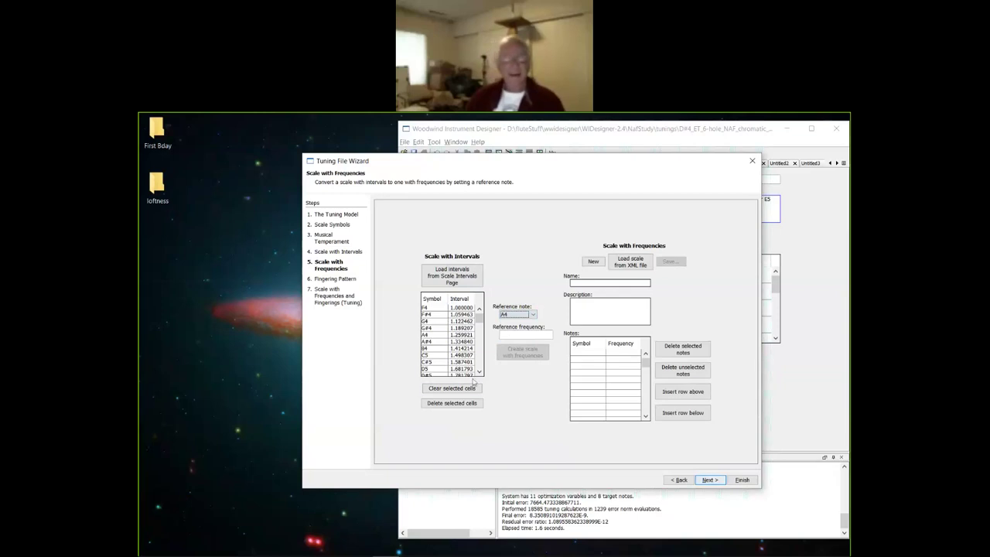
Set the reference frequency to 440 and create the scale with frequencies.
{"action": "left_click", "coordinate": [504, 334]}
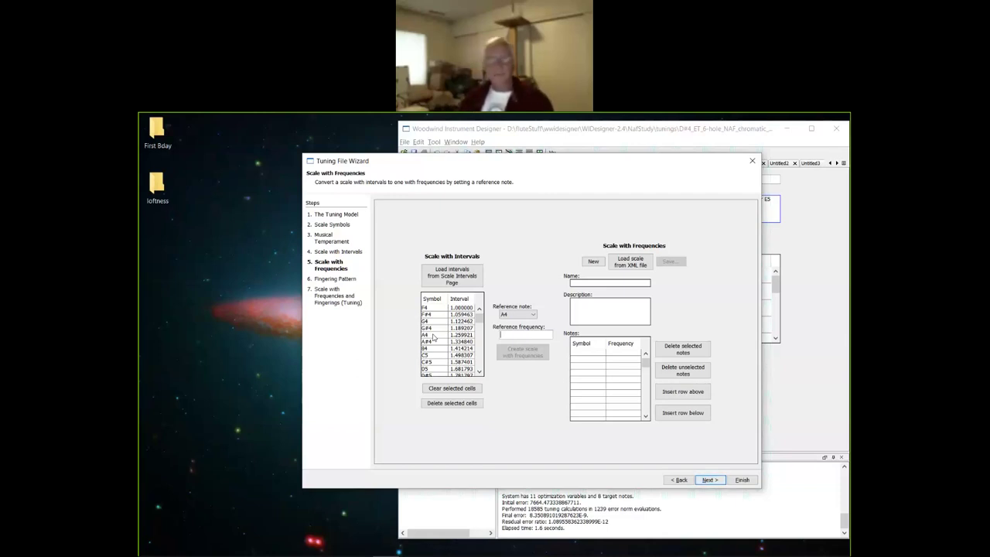
{"action": "type", "text": "440"}
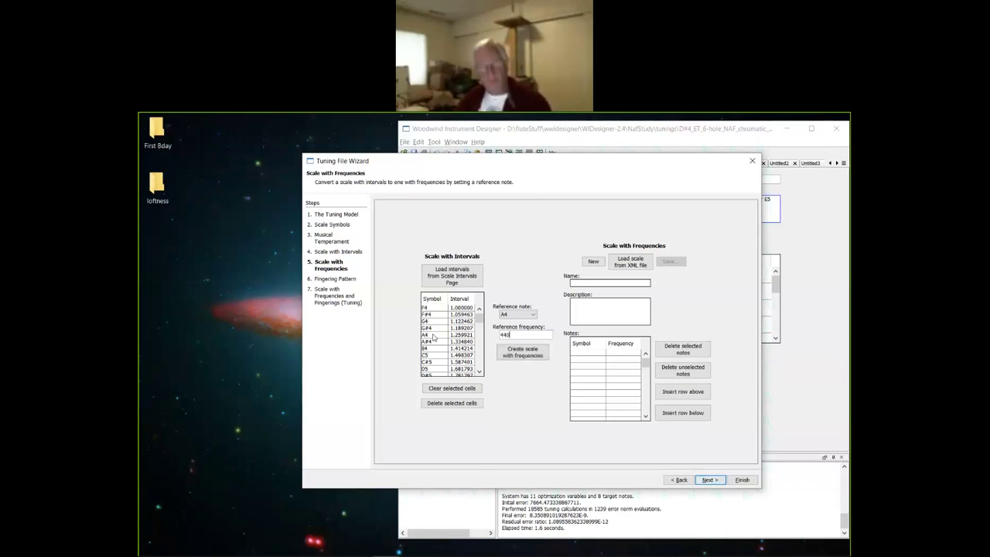
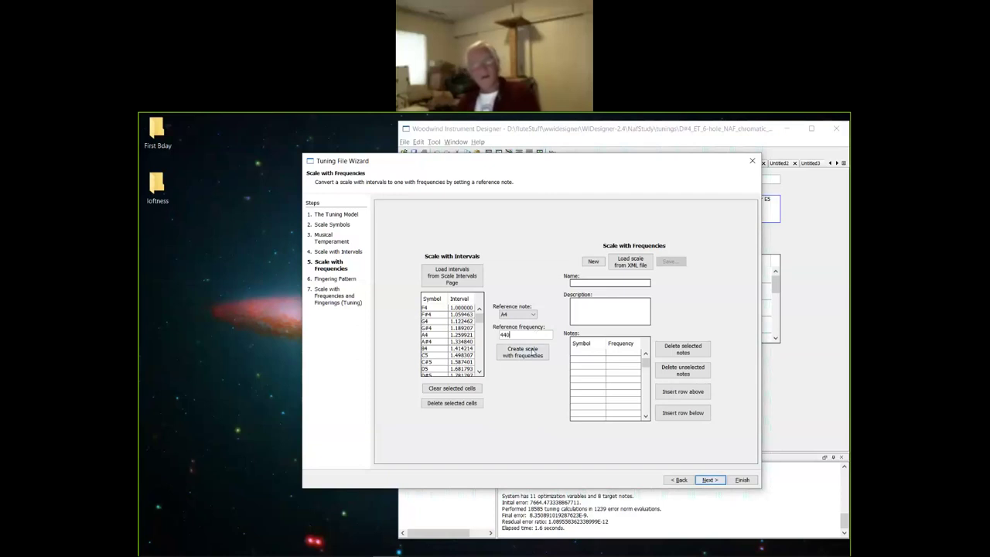
{"action": "left_click", "coordinate": [530, 354]}
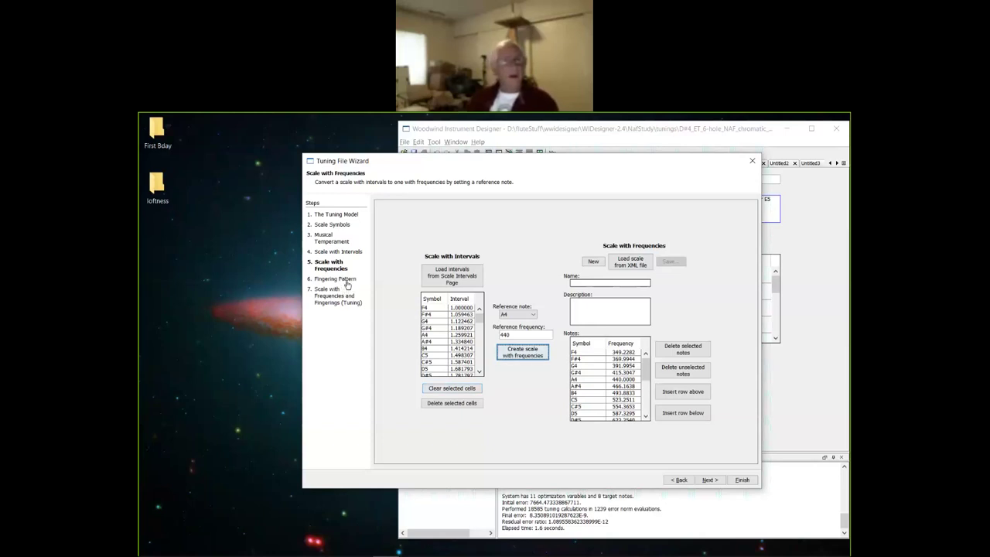
Skip the Fingering Pattern page and, on the final tuning page, load the scale from the Scale with Frequencies page.
{"action": "left_click", "coordinate": [349, 280]}
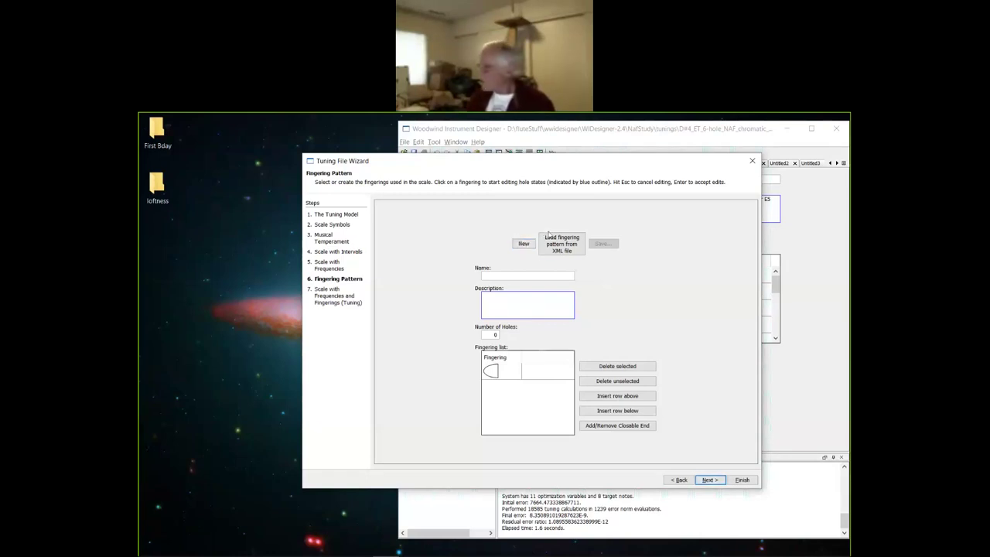
{"action": "left_click", "coordinate": [334, 298]}
{"action": "left_click", "coordinate": [406, 239]}
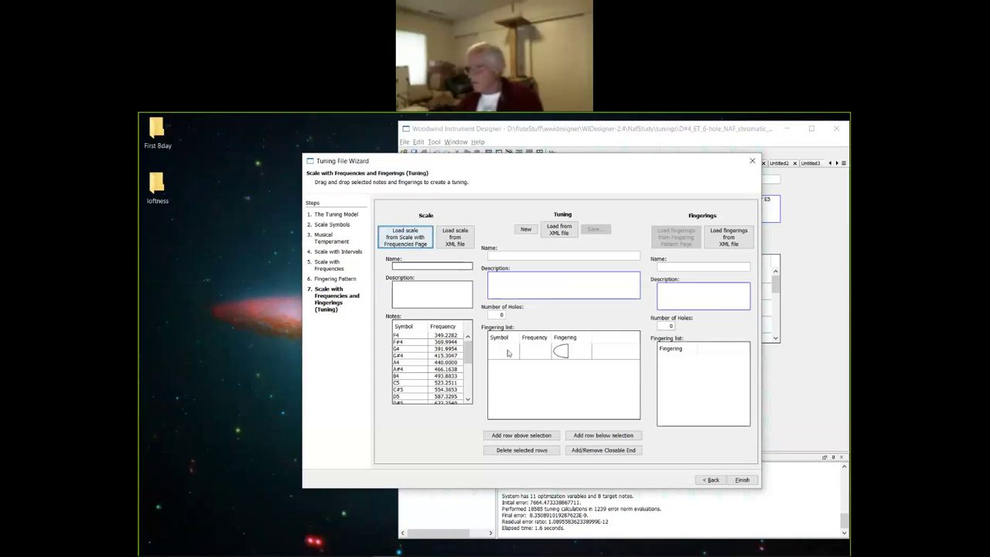
Start a new tuning with 6 holes and copy all the scale notes into its fingering list, starting with F4.
{"action": "double_click", "coordinate": [500, 314]}
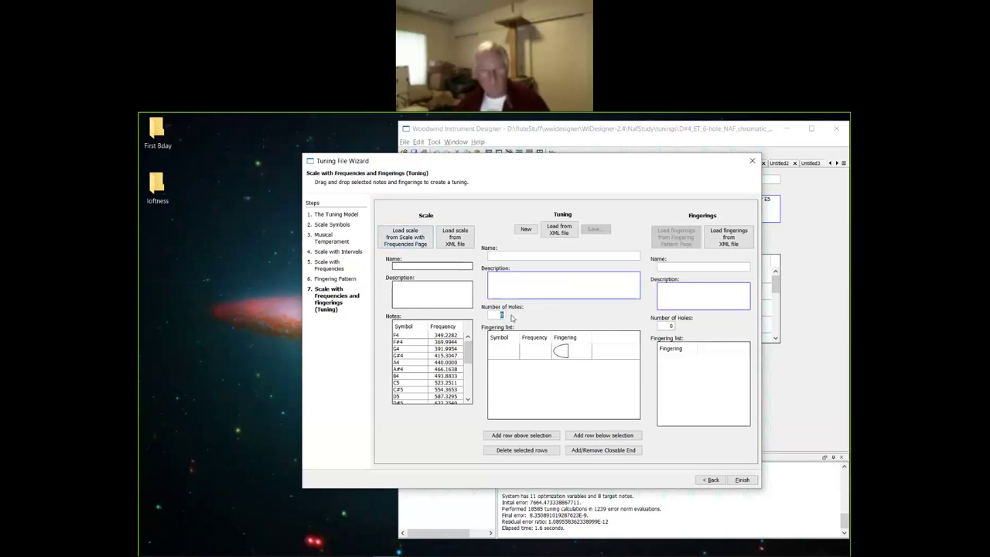
{"action": "left_click", "coordinate": [533, 229]}
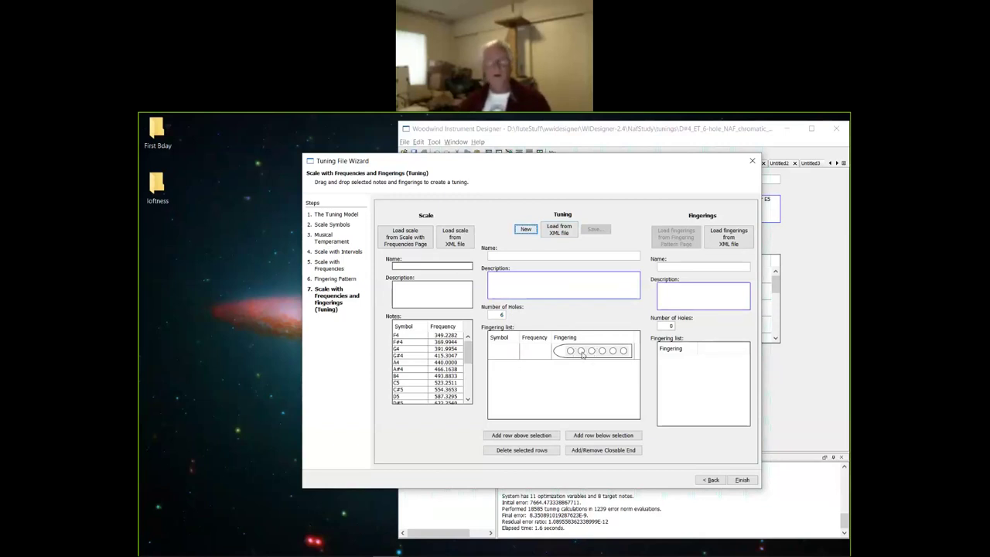
{"action": "left_click", "coordinate": [418, 336]}
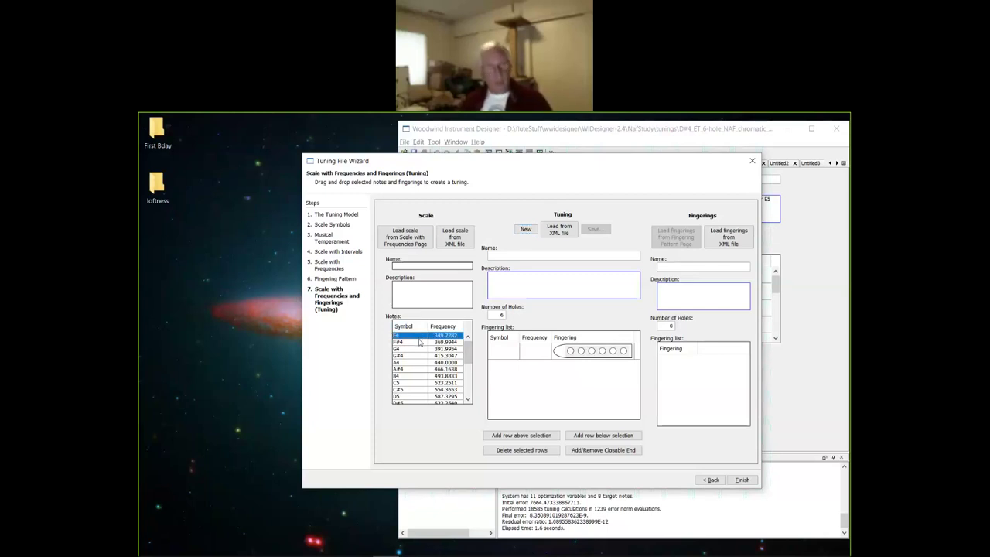
{"action": "key", "text": "ctrl+a"}
{"action": "left_click_drag", "start_coordinate": [419, 336], "coordinate": [500, 346]}
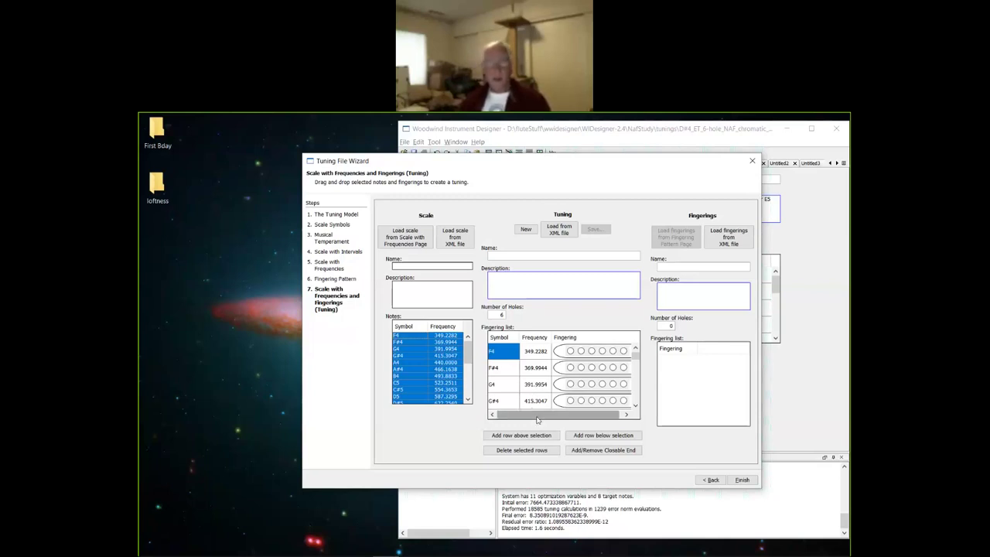
Define the F4 fingering with all six holes closed.
{"action": "left_click_drag", "start_coordinate": [538, 420], "coordinate": [533, 423]}
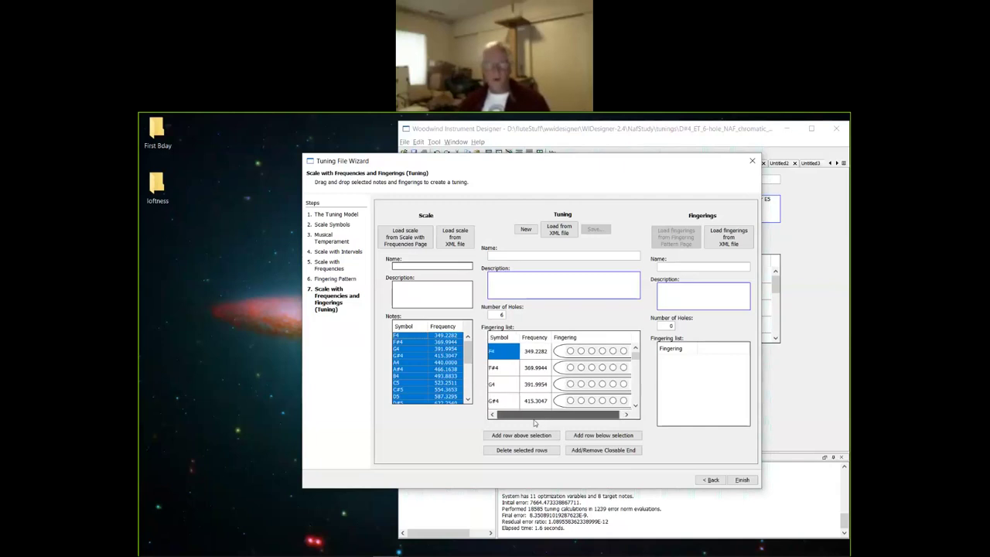
{"action": "left_click", "coordinate": [570, 351]}
{"action": "left_click", "coordinate": [578, 351]}
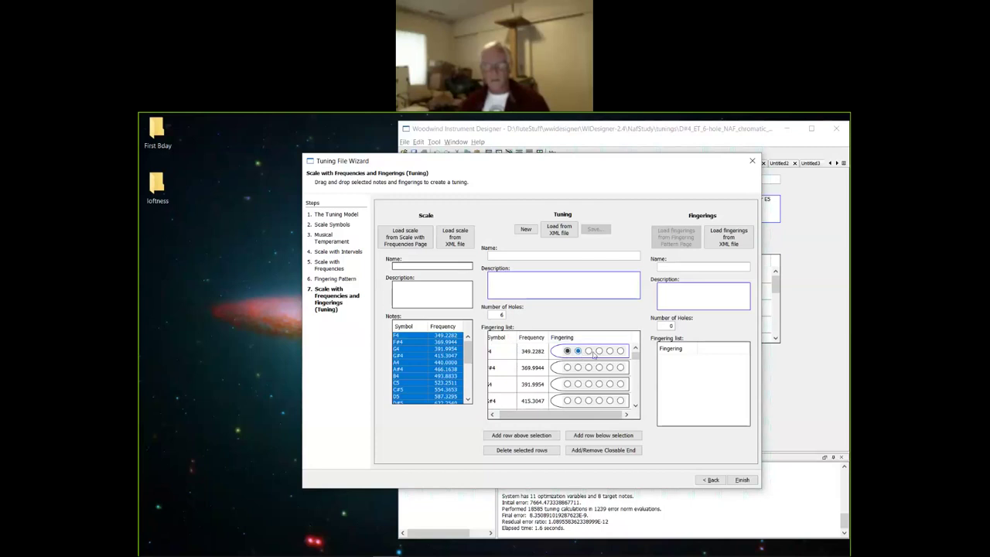
{"action": "left_click", "coordinate": [588, 351]}
{"action": "left_click", "coordinate": [599, 351]}
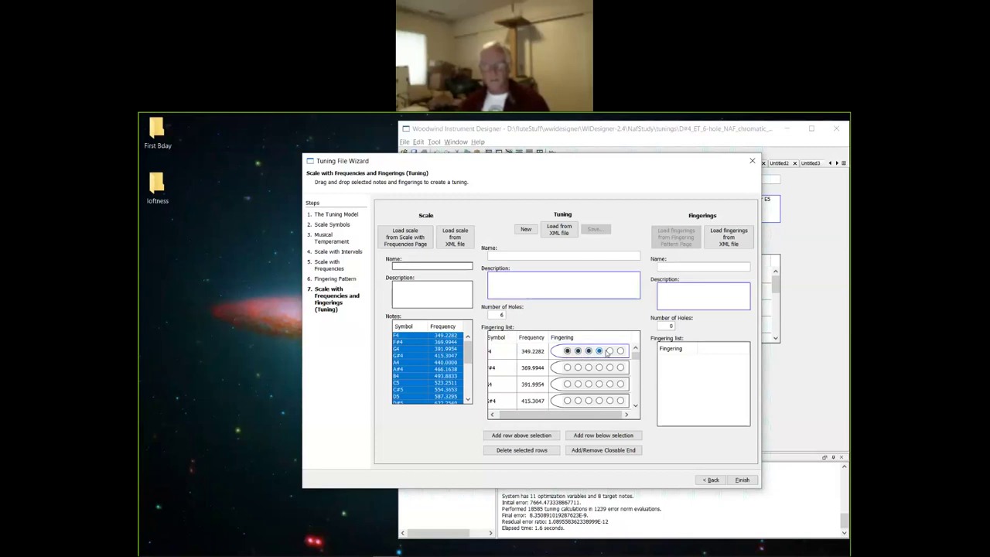
{"action": "left_click", "coordinate": [610, 351]}
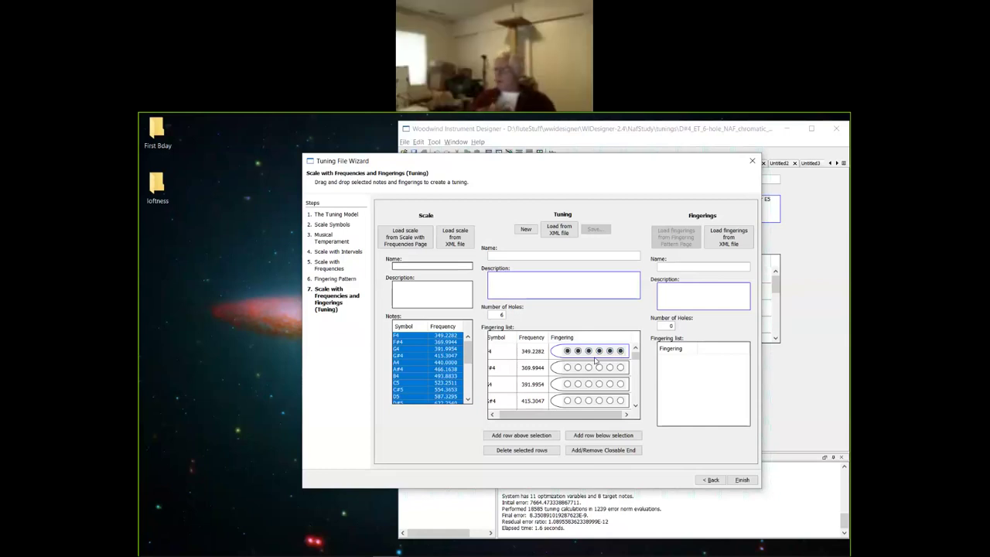
{"action": "mouse_move", "coordinate": [197, 524]}
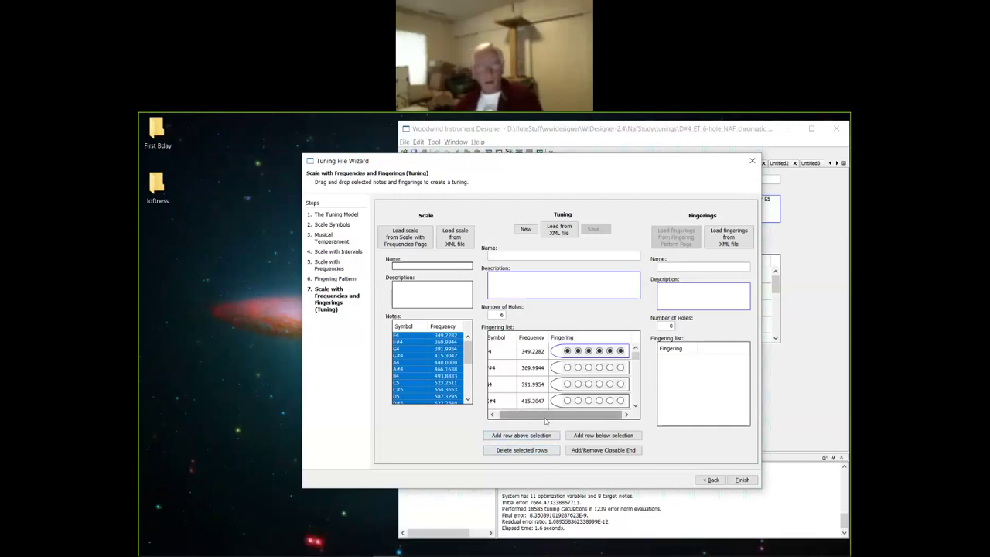
Delete the F#4 row from the tuning's fingering list.
{"action": "left_click_drag", "start_coordinate": [540, 418], "coordinate": [536, 418]}
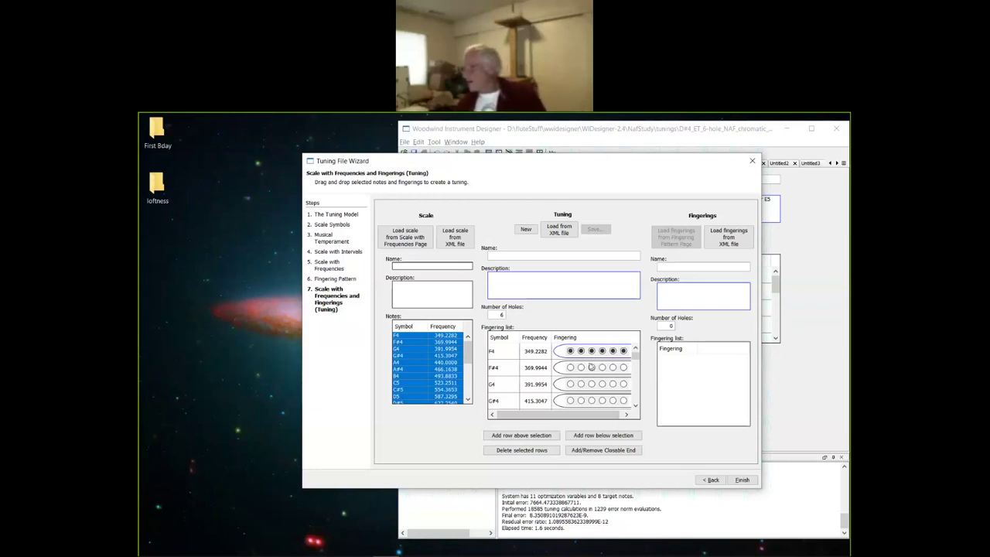
{"action": "left_click", "coordinate": [506, 371]}
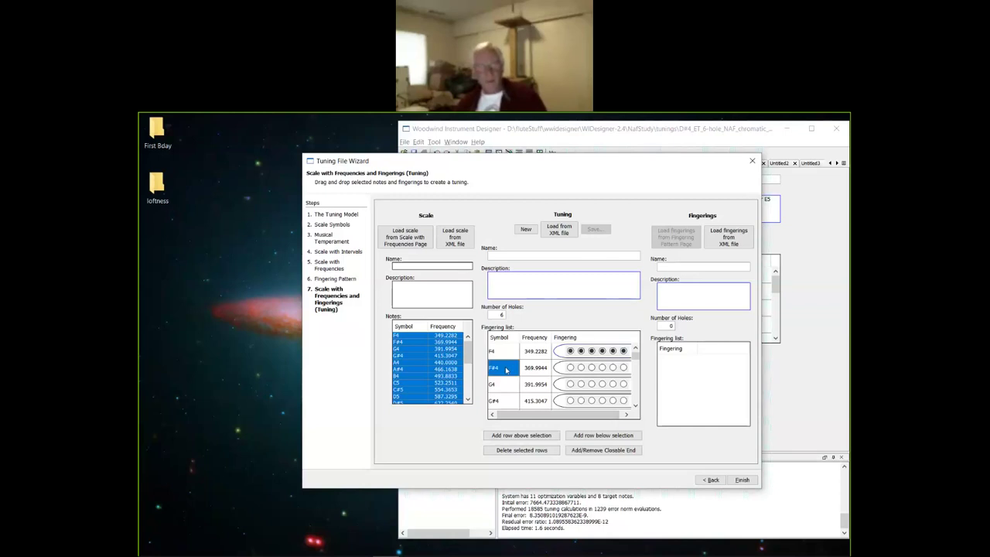
{"action": "left_click", "coordinate": [522, 450]}
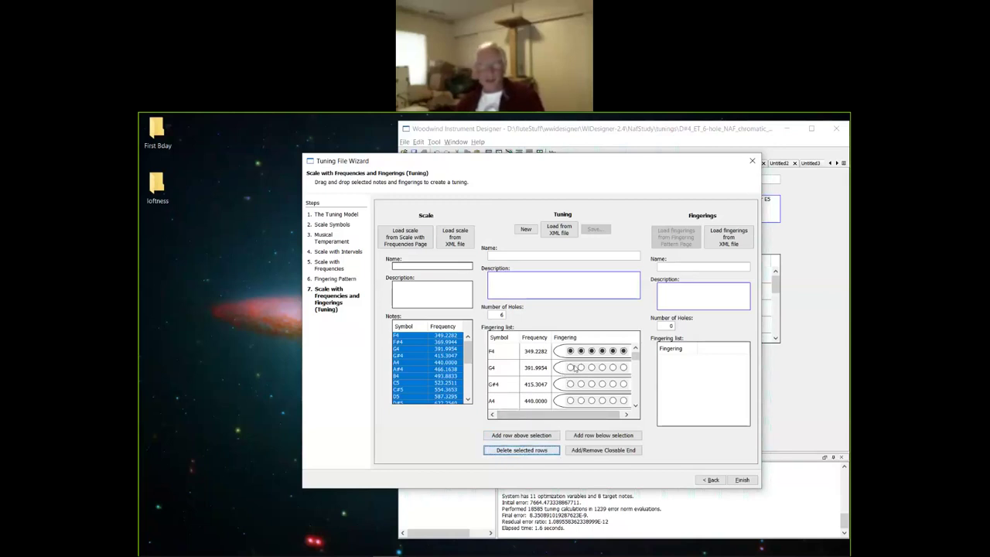
Define the G4 fingering with the first five holes closed and the sixth open.
{"action": "left_click", "coordinate": [570, 368]}
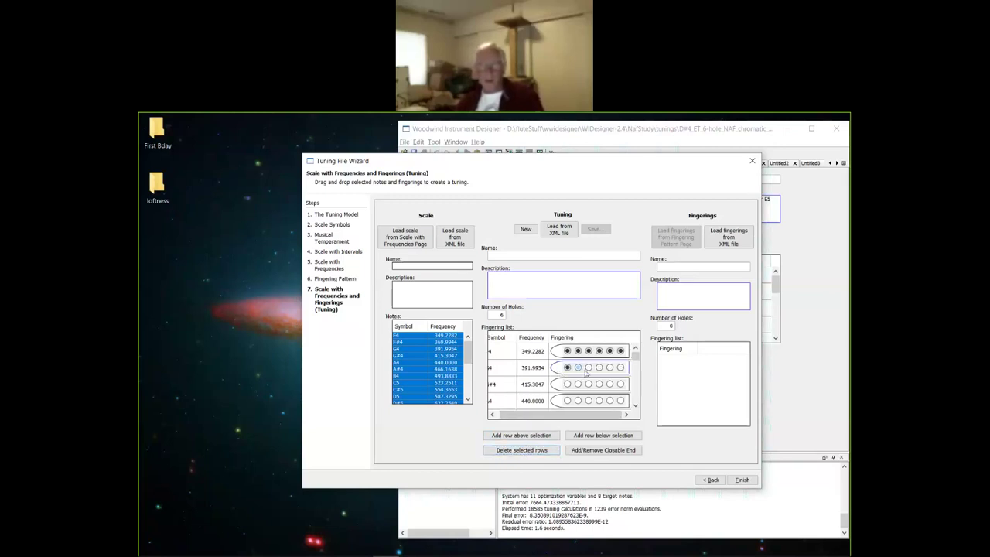
{"action": "left_click", "coordinate": [577, 367]}
{"action": "left_click", "coordinate": [588, 368]}
{"action": "left_click", "coordinate": [598, 368]}
{"action": "left_click", "coordinate": [610, 367]}
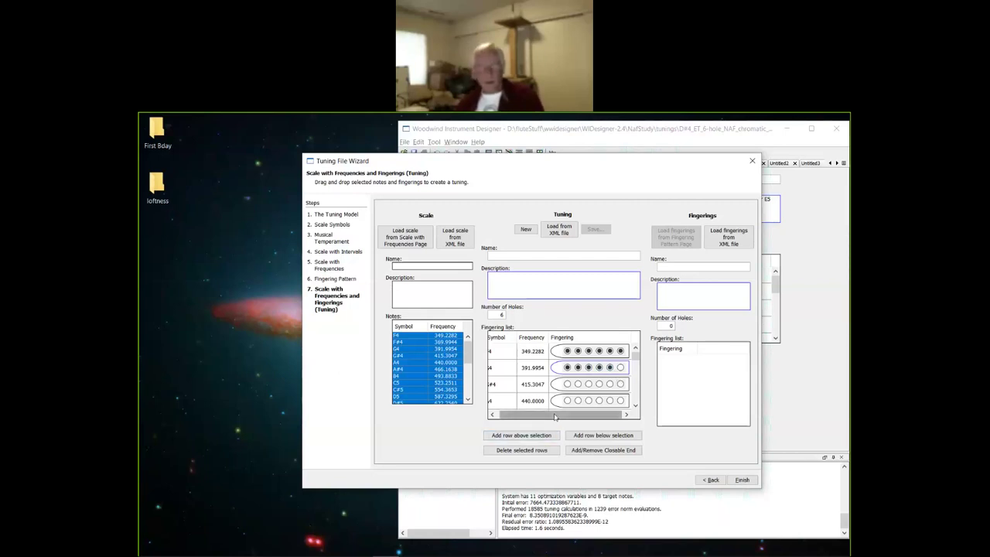
Define the G#4 fingering with the first four holes and the sixth closed, leaving the fifth open.
{"action": "left_click_drag", "start_coordinate": [543, 416], "coordinate": [540, 417]}
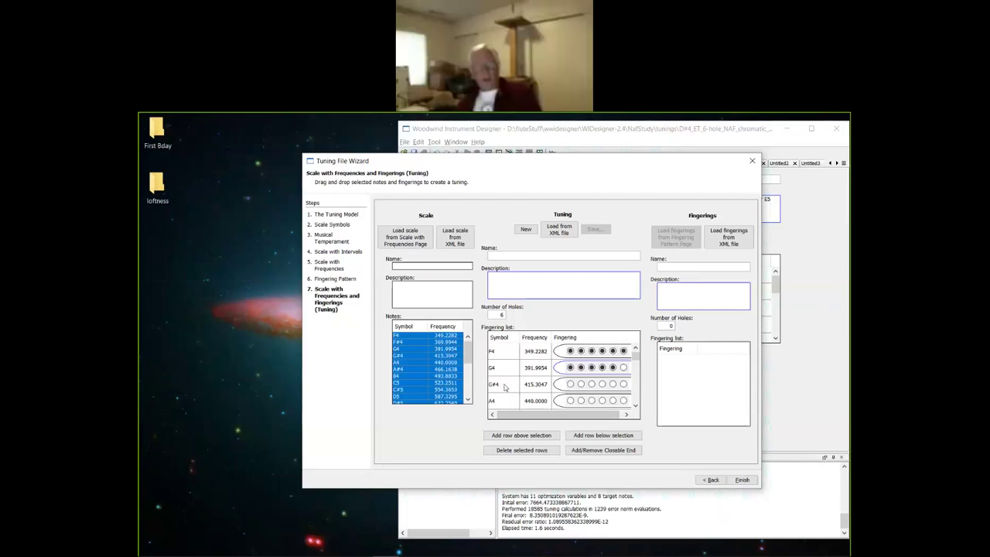
{"action": "left_click", "coordinate": [570, 386]}
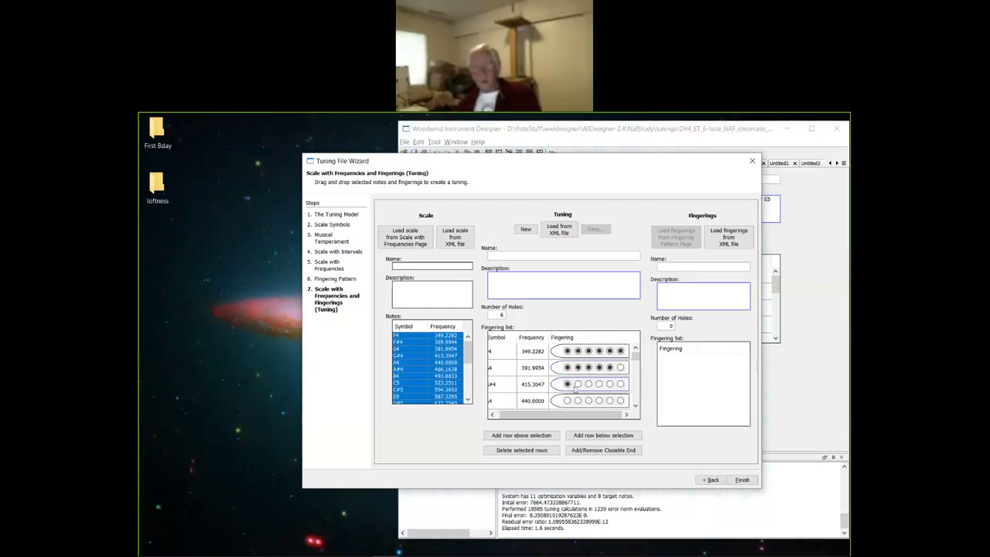
{"action": "left_click", "coordinate": [577, 384]}
{"action": "left_click", "coordinate": [588, 384]}
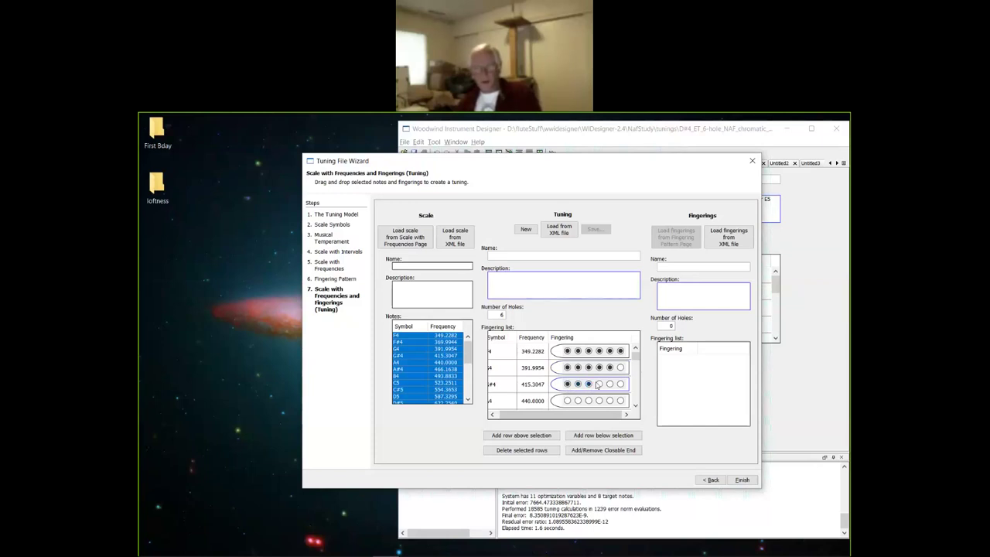
{"action": "left_click", "coordinate": [598, 384]}
{"action": "left_click", "coordinate": [620, 384]}
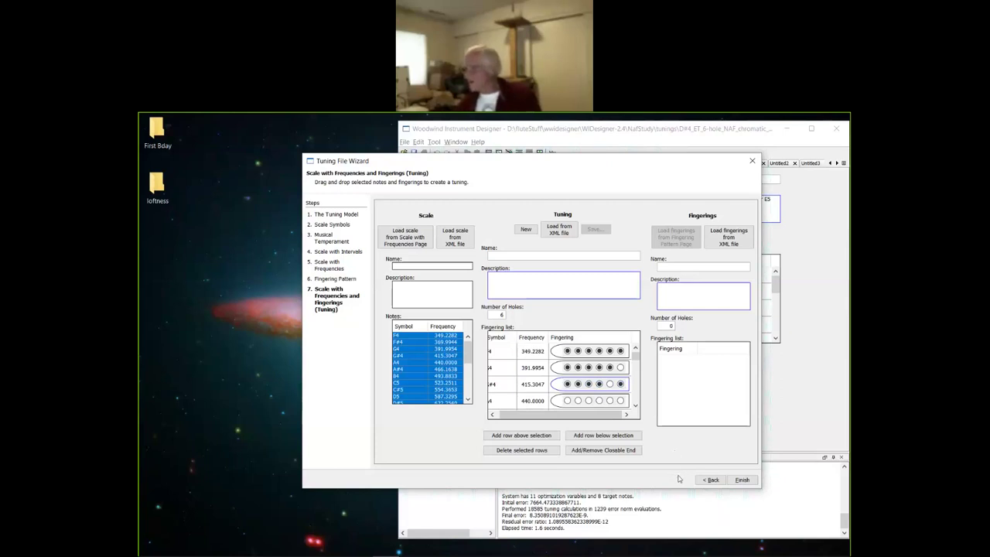
Define the A4 fingering with the first four holes closed and the last two open.
{"action": "left_click", "coordinate": [567, 400]}
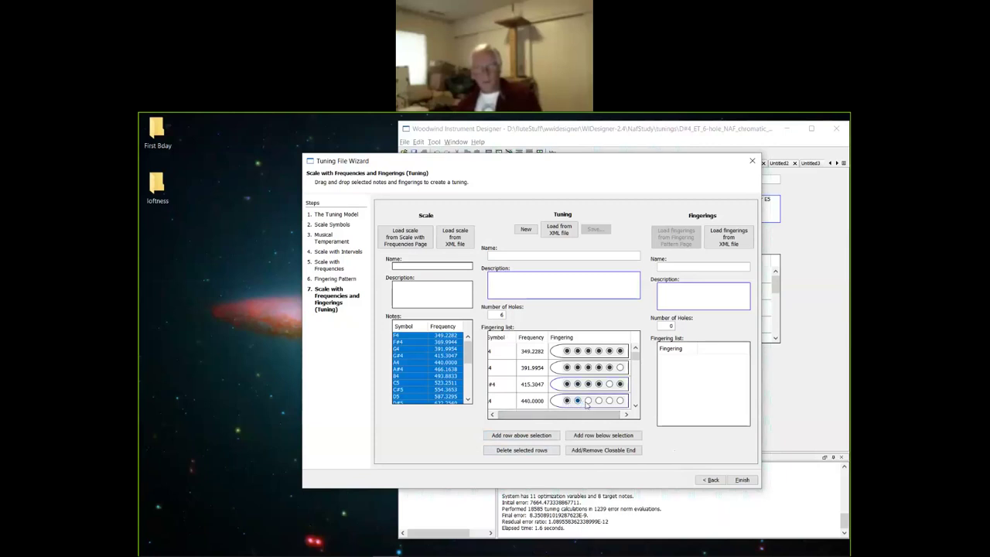
{"action": "left_click", "coordinate": [587, 400]}
{"action": "left_click", "coordinate": [599, 401]}
{"action": "scroll", "coordinate": [602, 383], "scroll_direction": "down", "scroll_amount": 1}
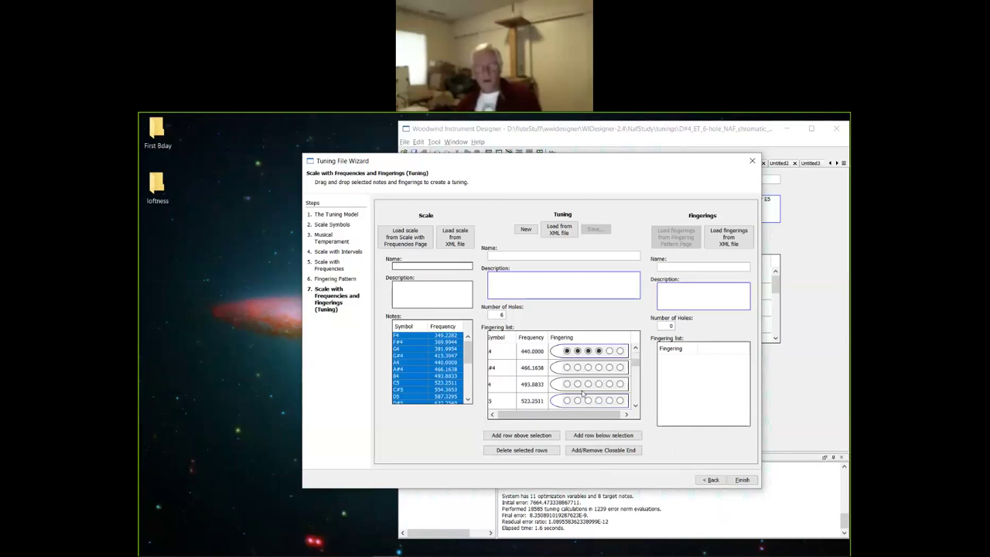
Define the A#4 fingering with the first three holes and the fifth closed, leaving the fourth and sixth open.
{"action": "left_click_drag", "start_coordinate": [552, 415], "coordinate": [546, 415]}
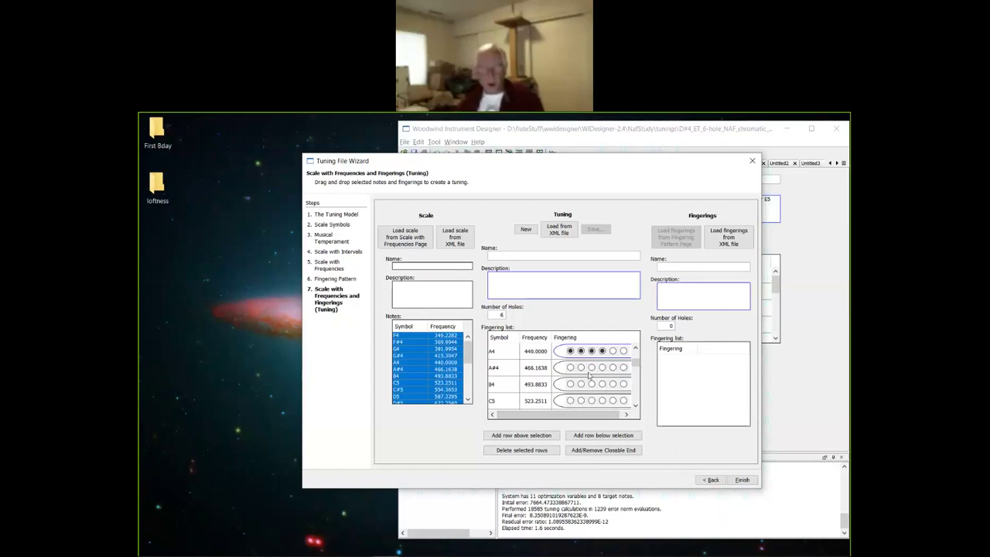
{"action": "left_click", "coordinate": [570, 368]}
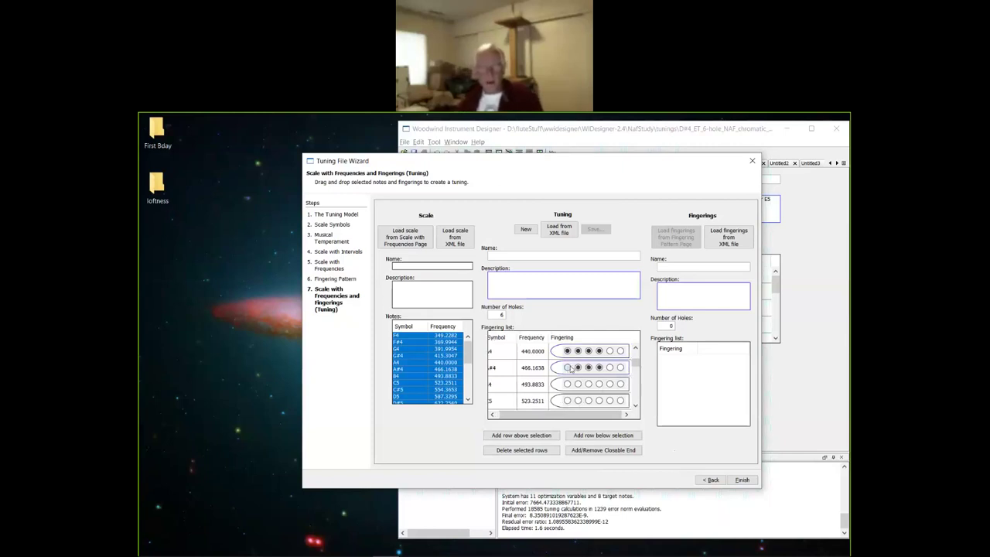
{"action": "left_click", "coordinate": [578, 368]}
{"action": "left_click", "coordinate": [589, 368]}
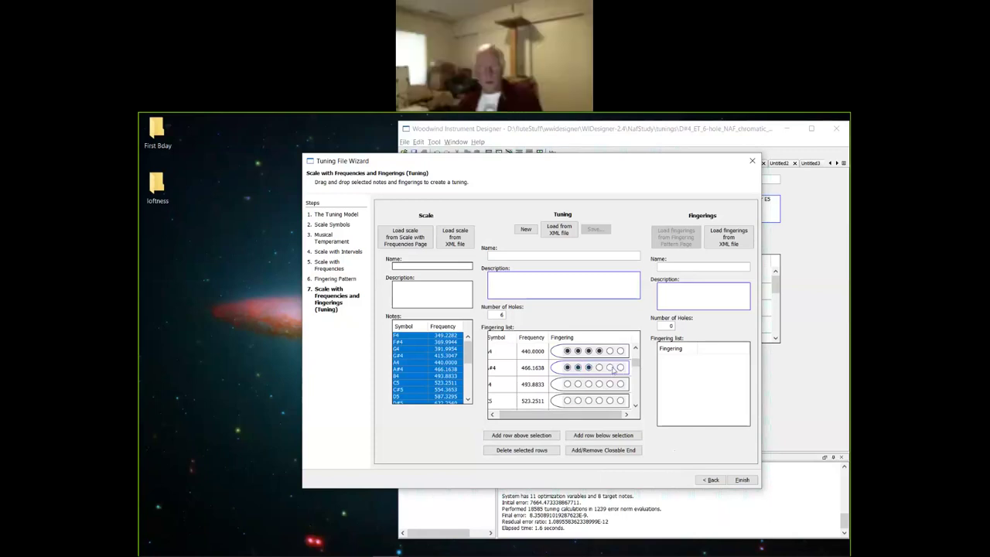
{"action": "left_click", "coordinate": [609, 368]}
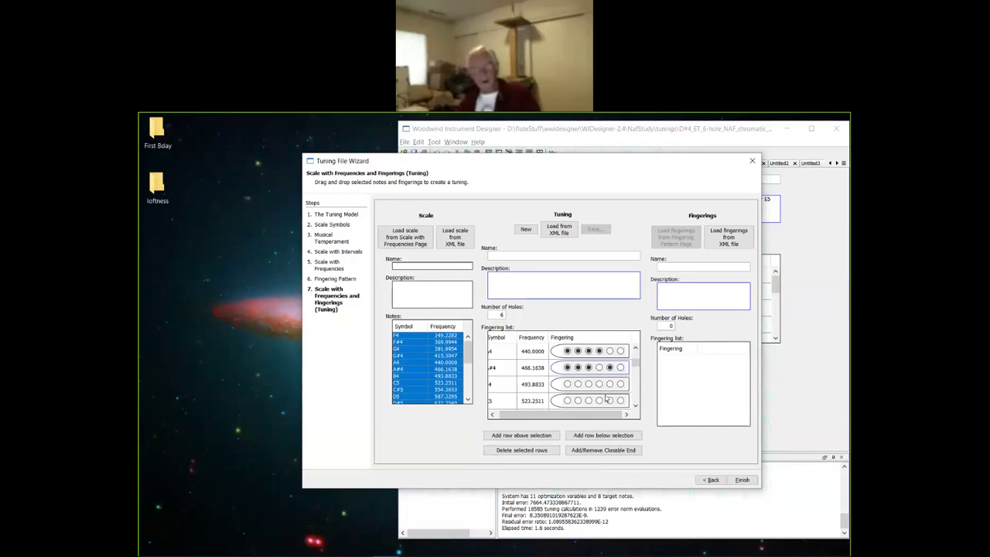
Define the B4 fingering with the first three holes closed and the last three open.
{"action": "left_click_drag", "start_coordinate": [595, 413], "coordinate": [601, 415]}
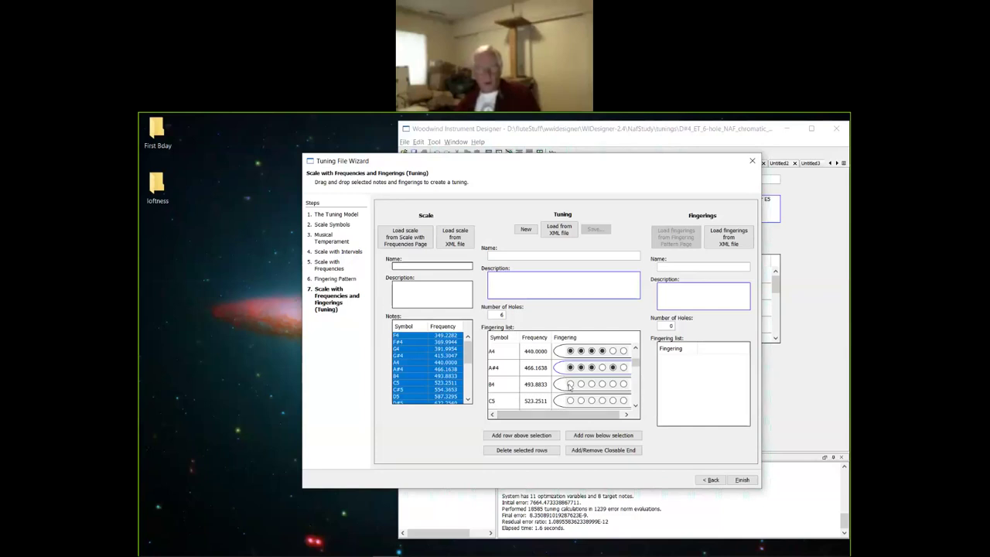
{"action": "left_click", "coordinate": [570, 384]}
{"action": "left_click", "coordinate": [577, 384]}
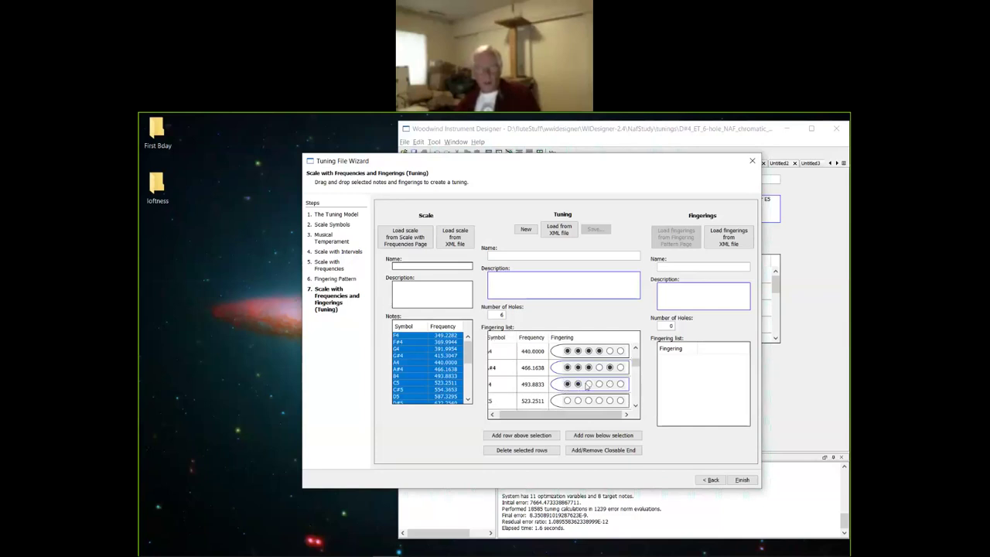
{"action": "left_click", "coordinate": [588, 384]}
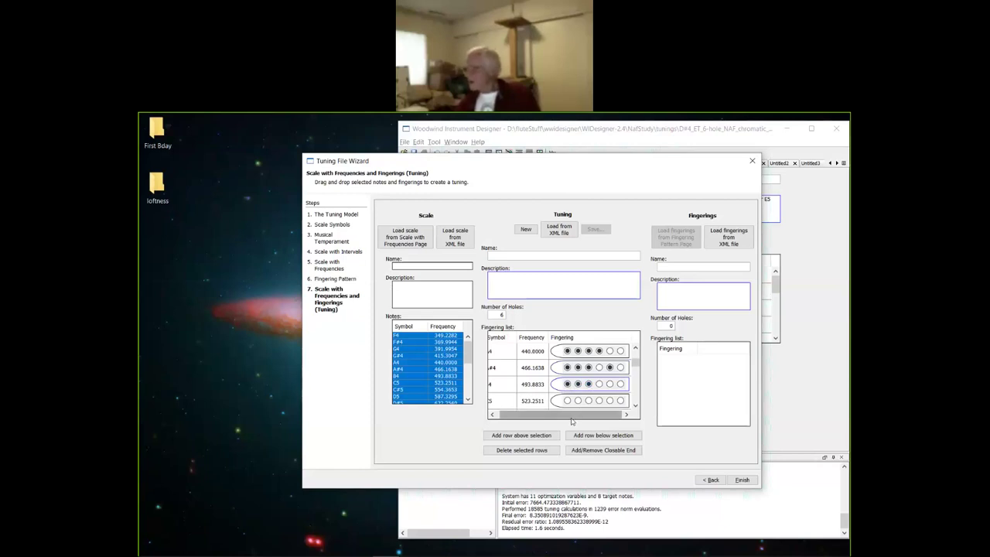
{"action": "left_click_drag", "start_coordinate": [571, 416], "coordinate": [542, 416]}
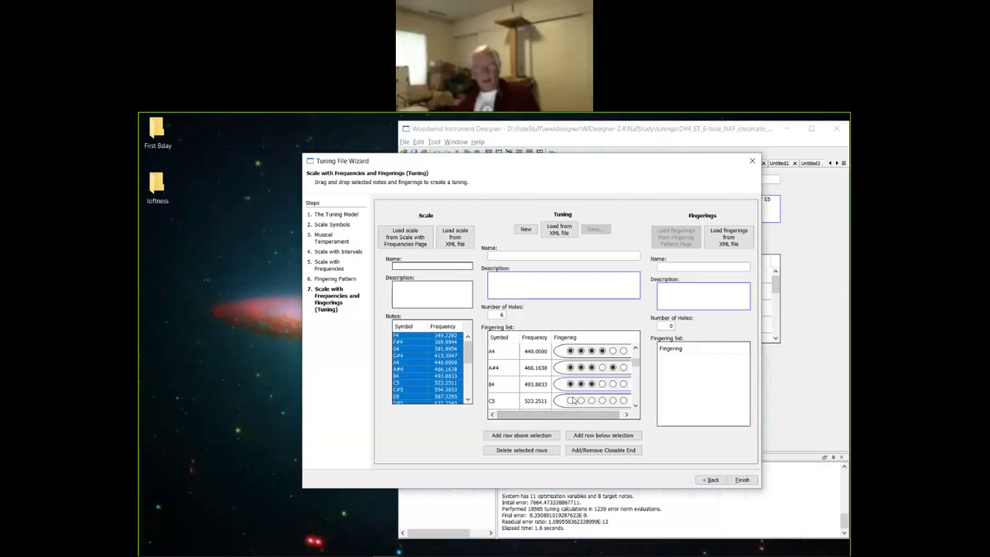
{"action": "left_click", "coordinate": [592, 386]}
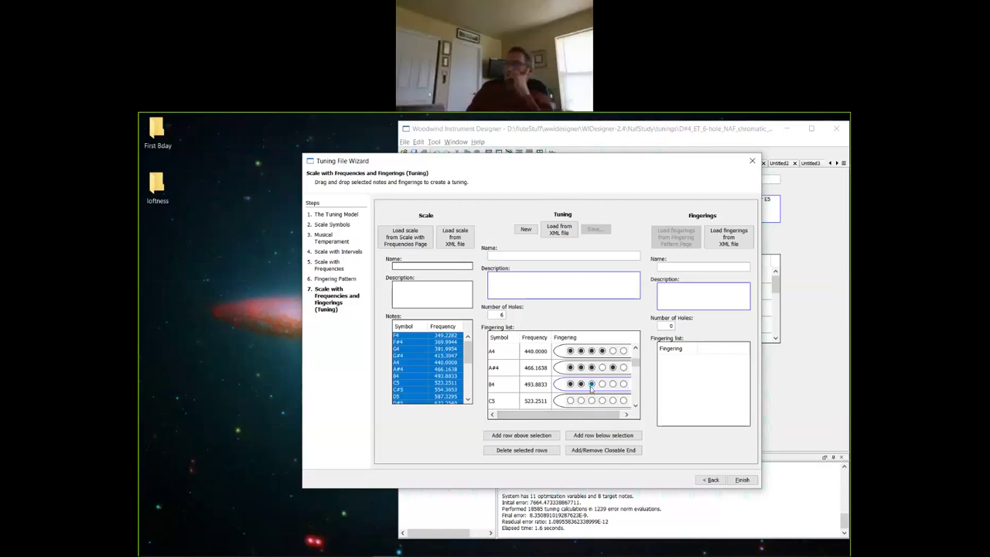
Define the C5 fingering with the first two holes closed and C#5 with only the first and third closed.
{"action": "left_click", "coordinate": [571, 400]}
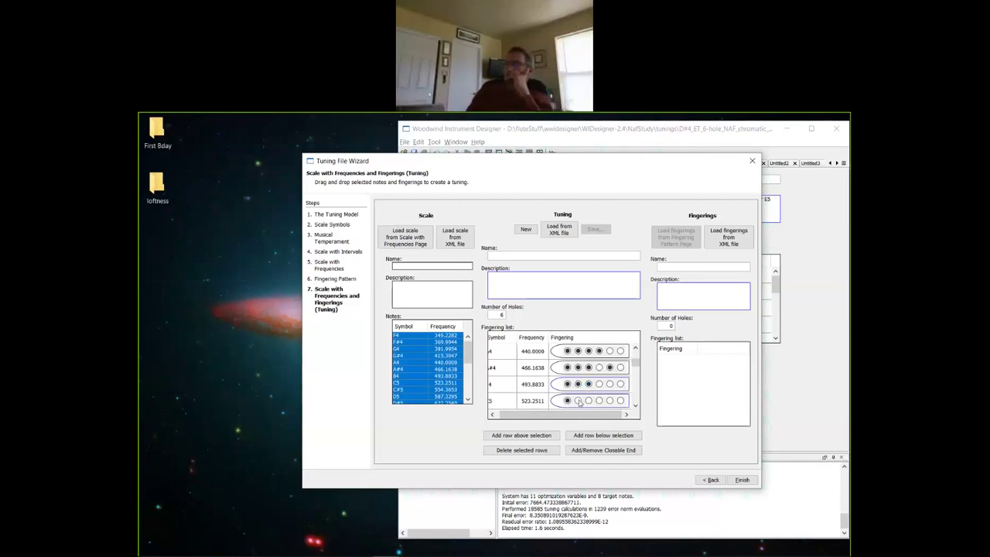
{"action": "left_click", "coordinate": [577, 400]}
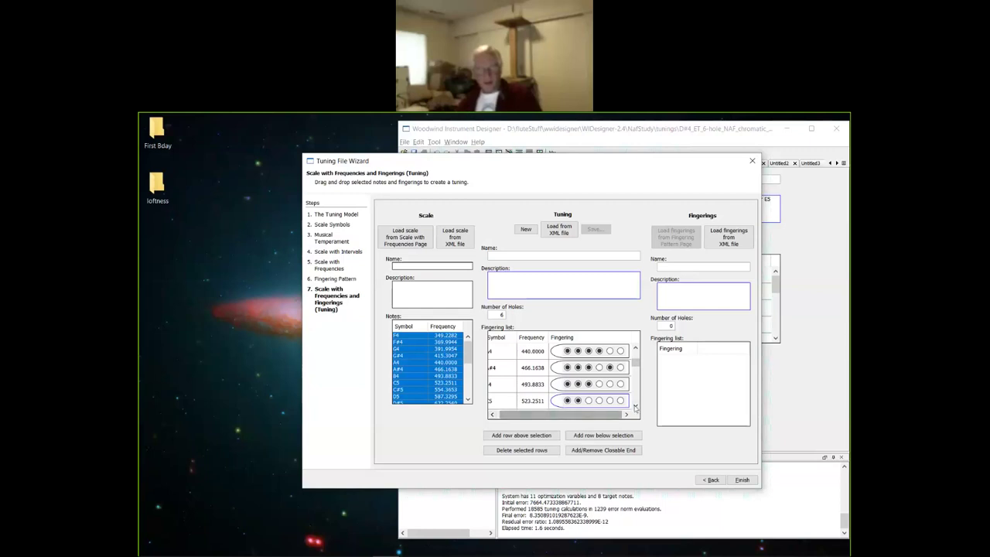
{"action": "left_click_drag", "start_coordinate": [530, 415], "coordinate": [525, 415]}
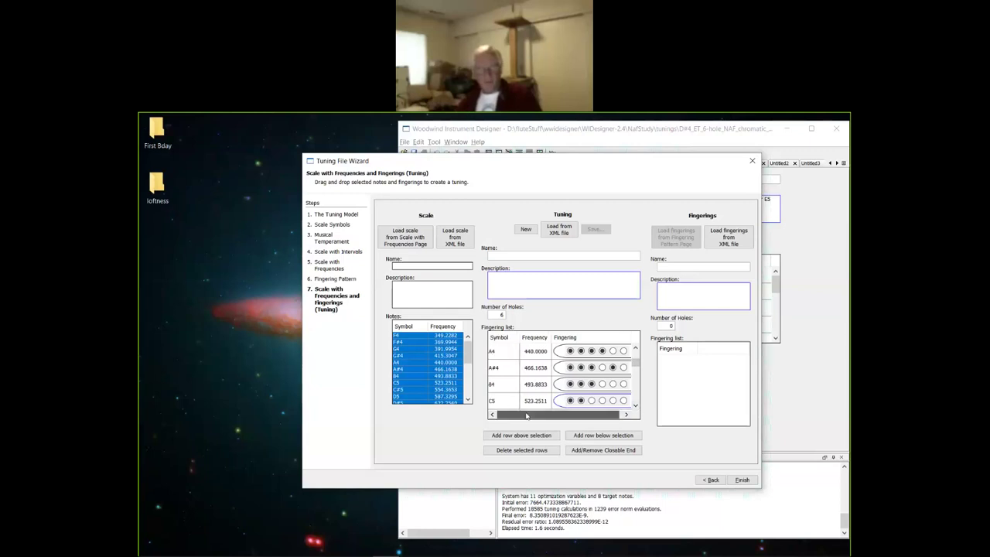
{"action": "scroll", "coordinate": [529, 403], "scroll_direction": "down", "scroll_amount": 1}
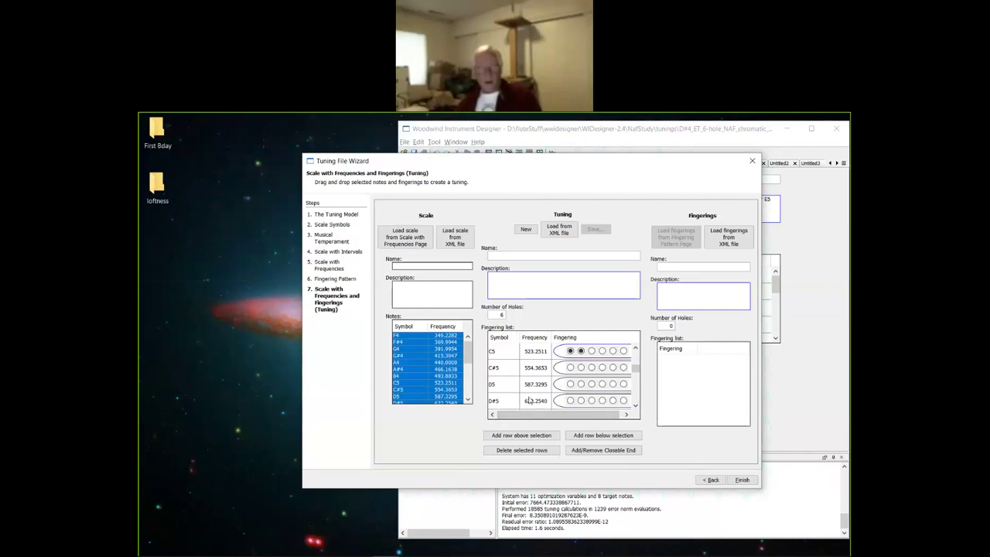
{"action": "left_click", "coordinate": [569, 369]}
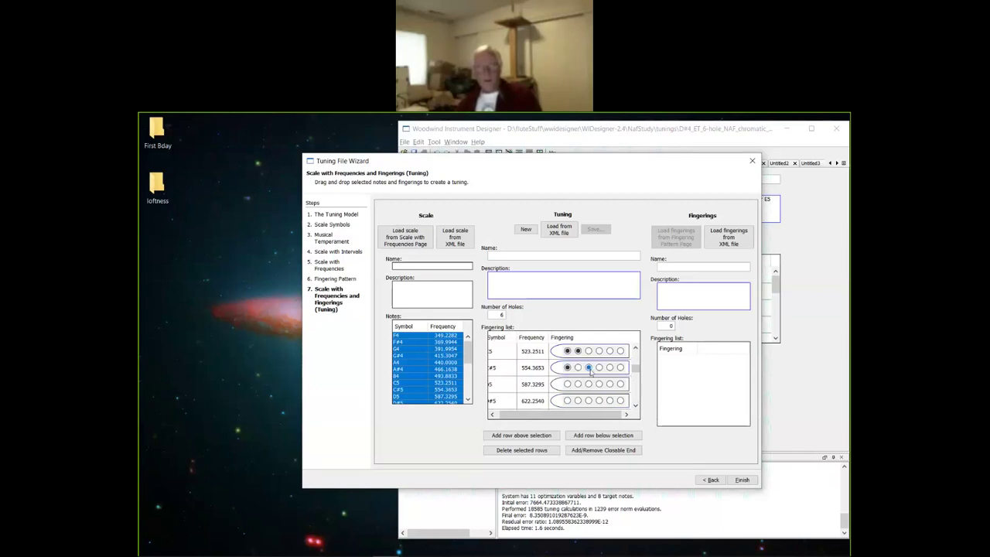
{"action": "left_click", "coordinate": [589, 369]}
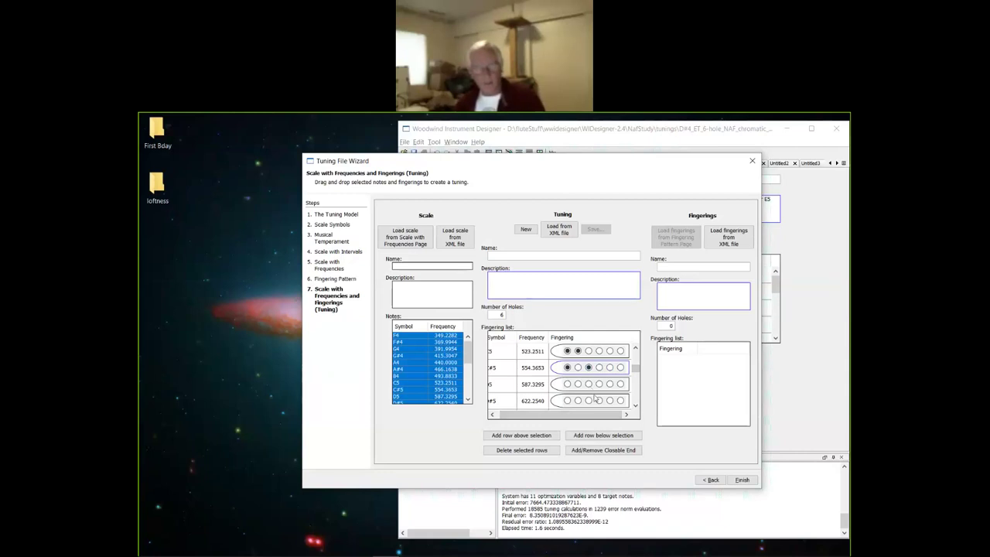
Define the D5 fingering with only the first hole closed and D#5 with only the second closed.
{"action": "left_click_drag", "start_coordinate": [602, 413], "coordinate": [591, 421]}
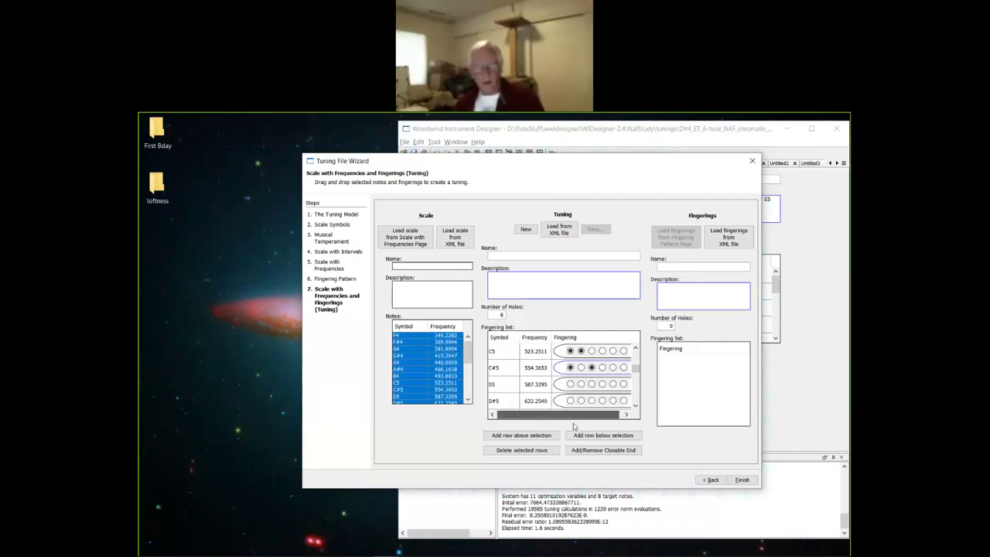
{"action": "left_click", "coordinate": [570, 384]}
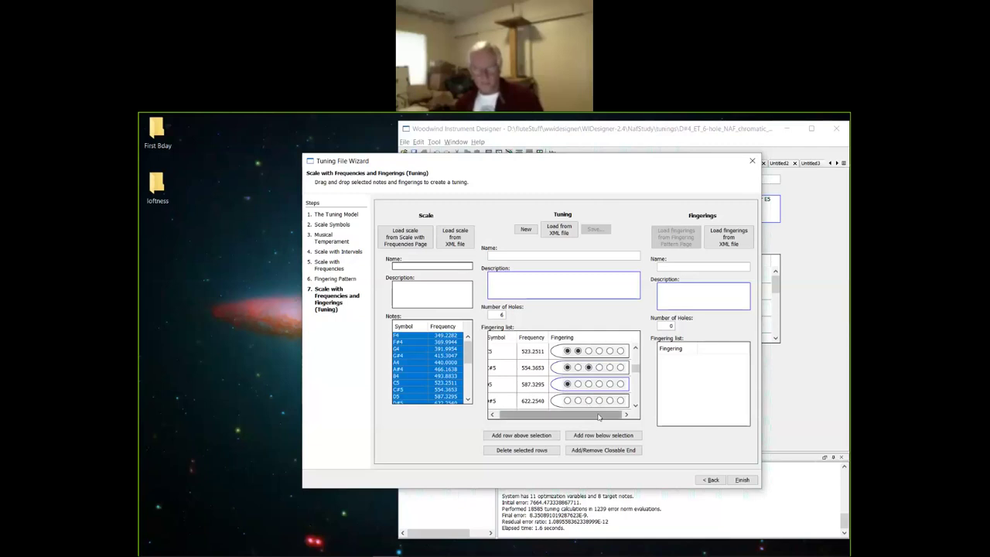
{"action": "left_click_drag", "start_coordinate": [597, 417], "coordinate": [575, 421]}
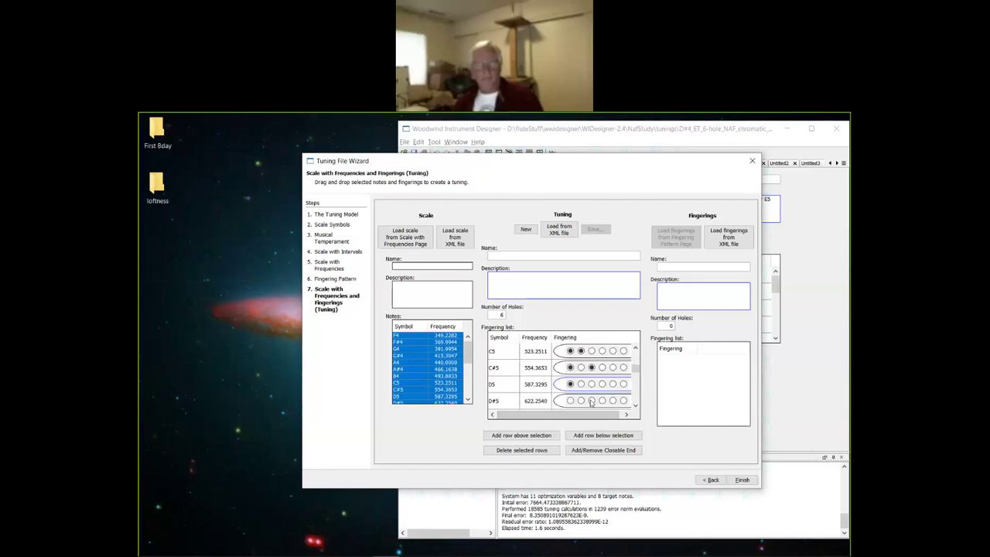
{"action": "left_click", "coordinate": [580, 400]}
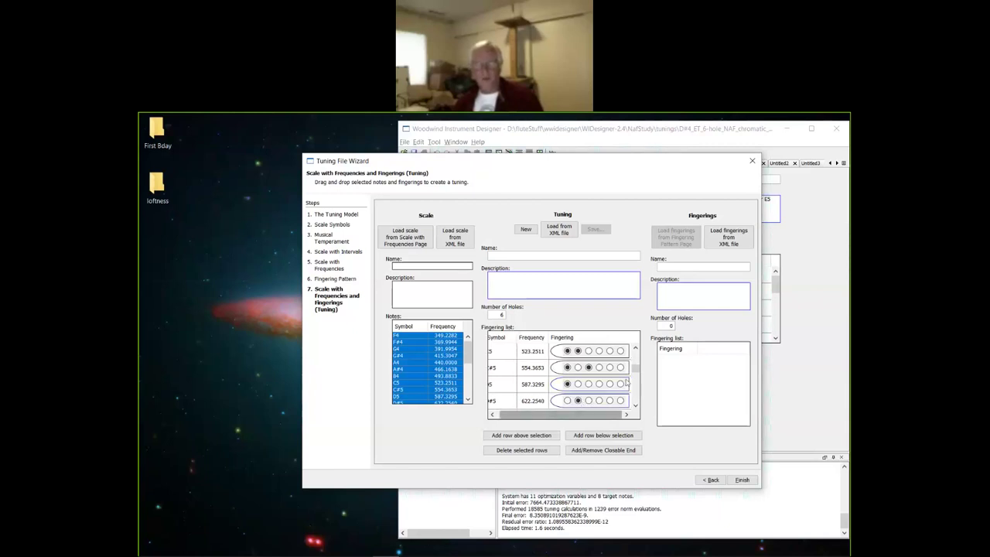
Define the F5 fingering with the first hole open and the other five closed.
{"action": "scroll", "coordinate": [634, 371], "scroll_direction": "down", "scroll_amount": 2}
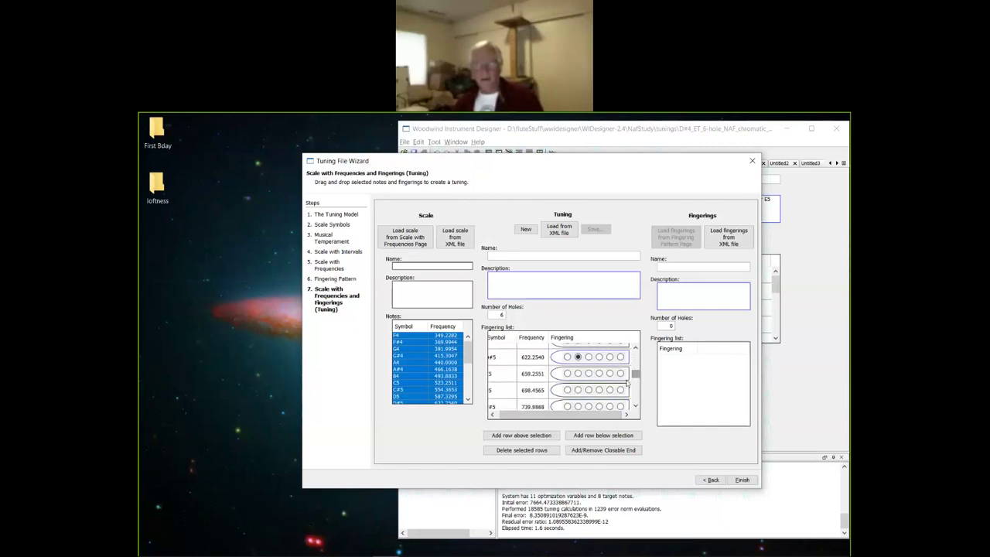
{"action": "left_click_drag", "start_coordinate": [584, 416], "coordinate": [553, 418]}
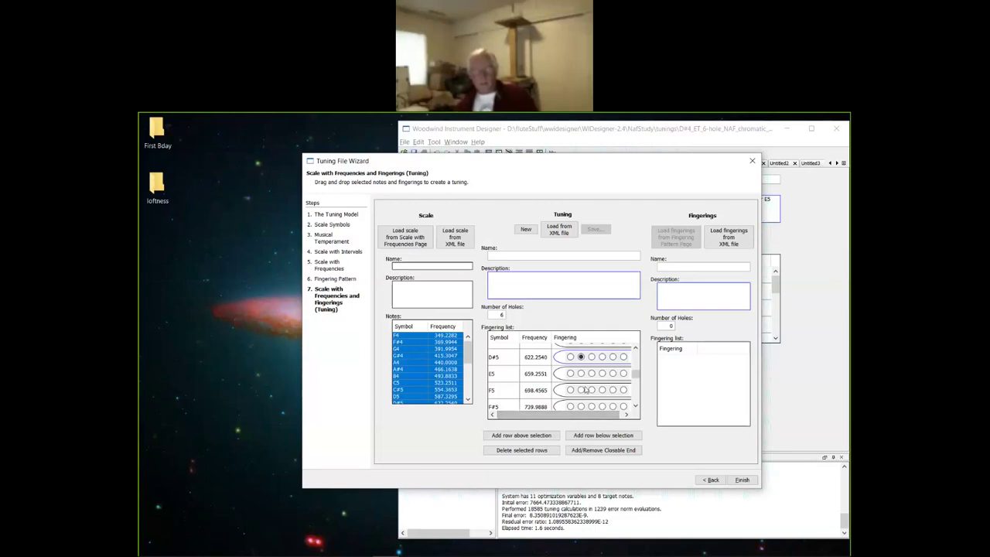
{"action": "left_click", "coordinate": [583, 391]}
{"action": "left_click", "coordinate": [589, 390]}
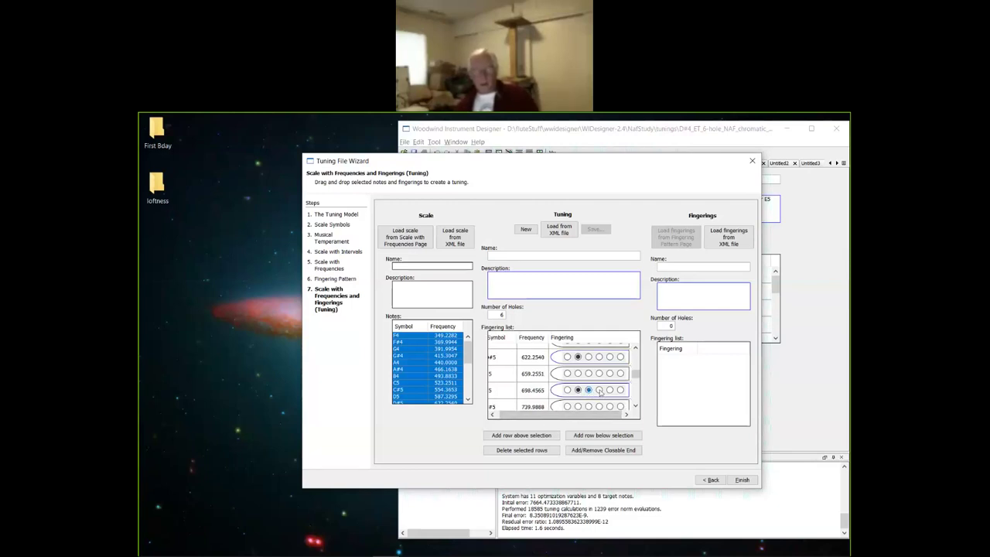
{"action": "left_click", "coordinate": [609, 390]}
{"action": "left_click", "coordinate": [621, 391]}
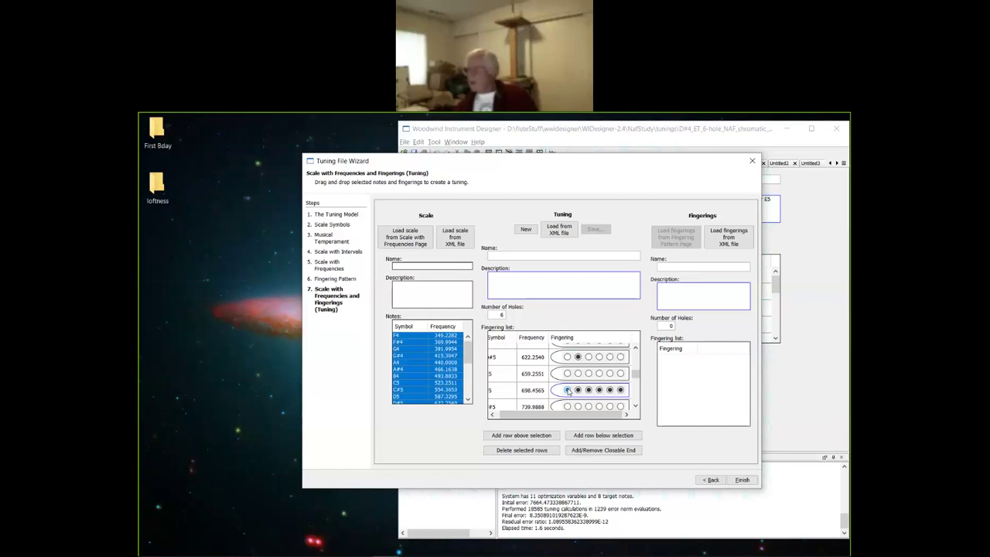
{"action": "left_click", "coordinate": [567, 390]}
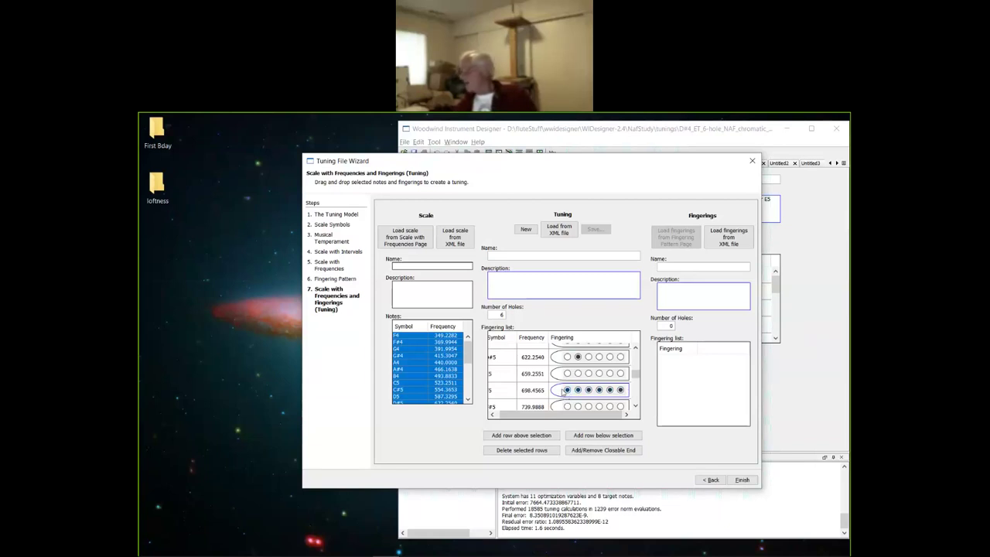
{"action": "left_click", "coordinate": [570, 390]}
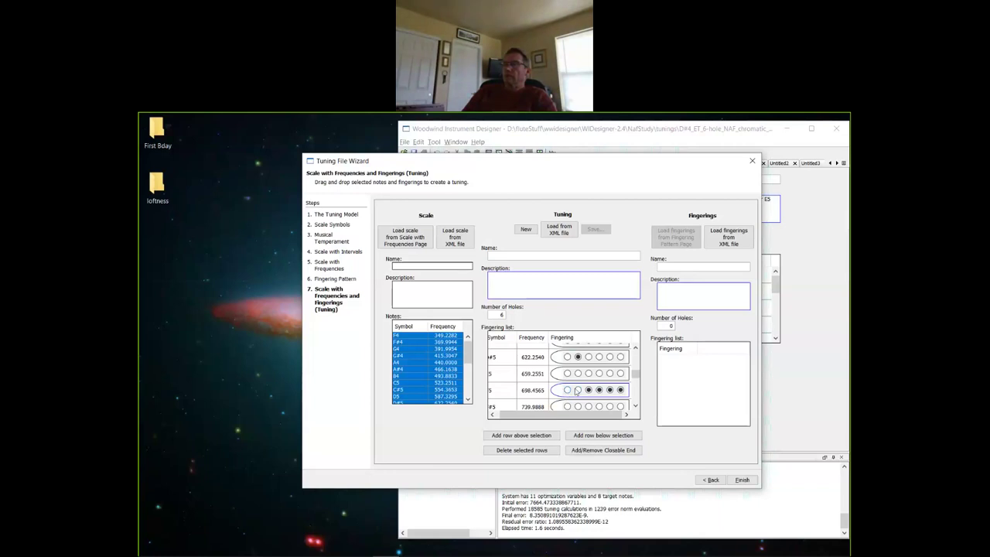
{"action": "left_click", "coordinate": [578, 390]}
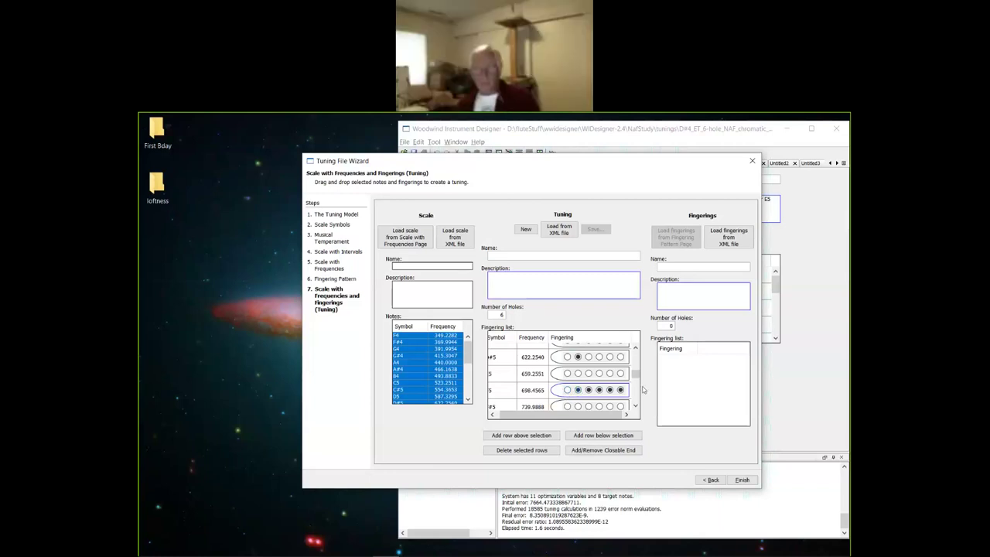
Close the second hole in the F#5 fingering and select the F#5 row's symbol.
{"action": "left_click", "coordinate": [635, 406]}
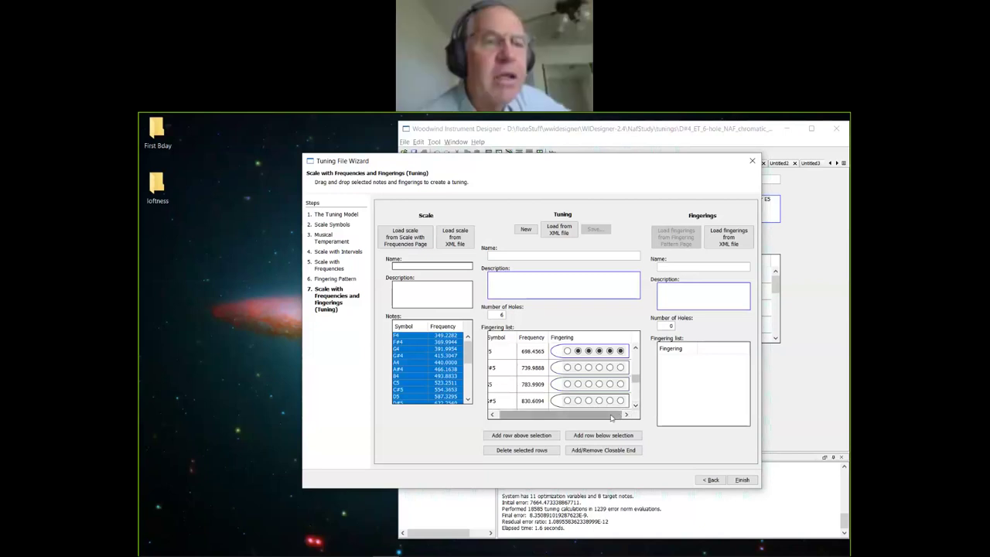
{"action": "left_click_drag", "start_coordinate": [610, 418], "coordinate": [605, 418]}
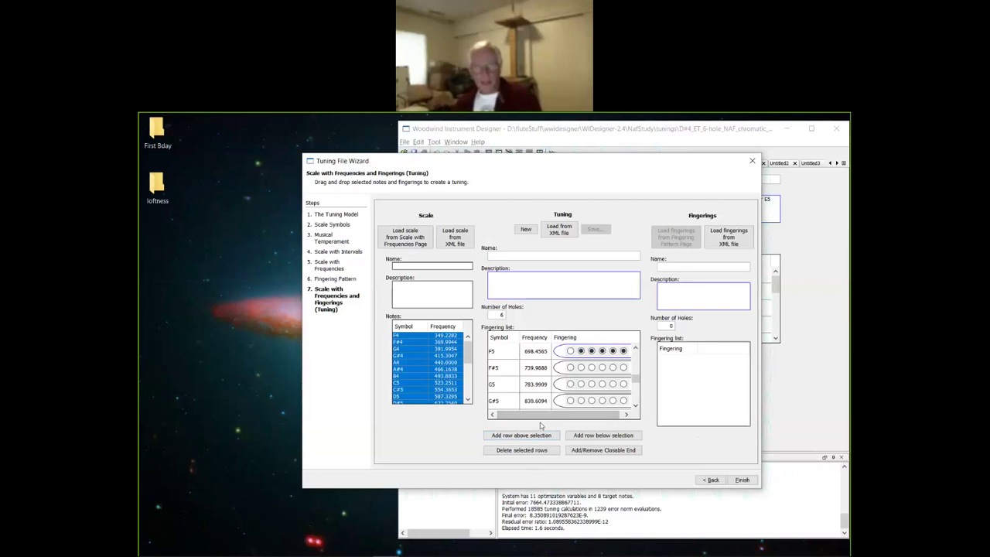
{"action": "left_click", "coordinate": [580, 367]}
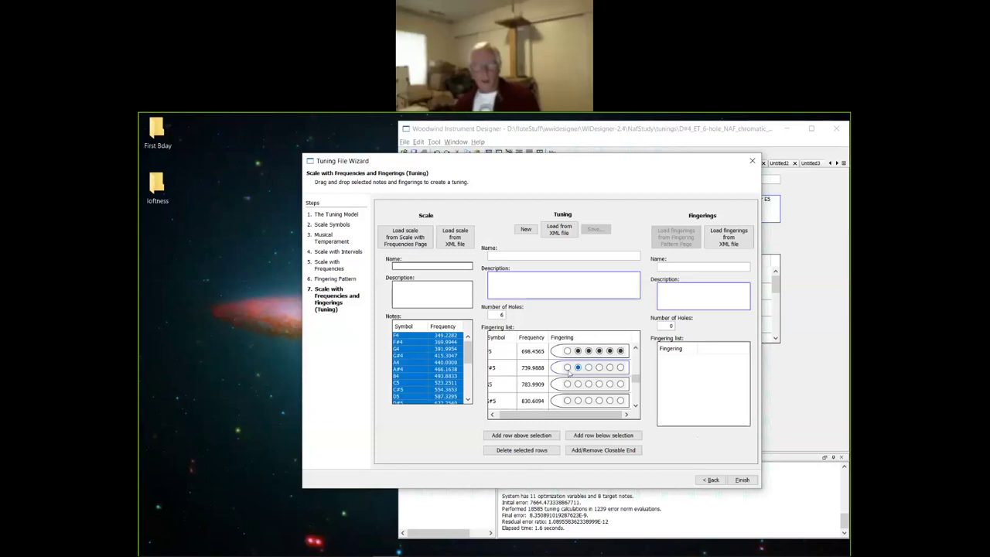
{"action": "left_click", "coordinate": [502, 367]}
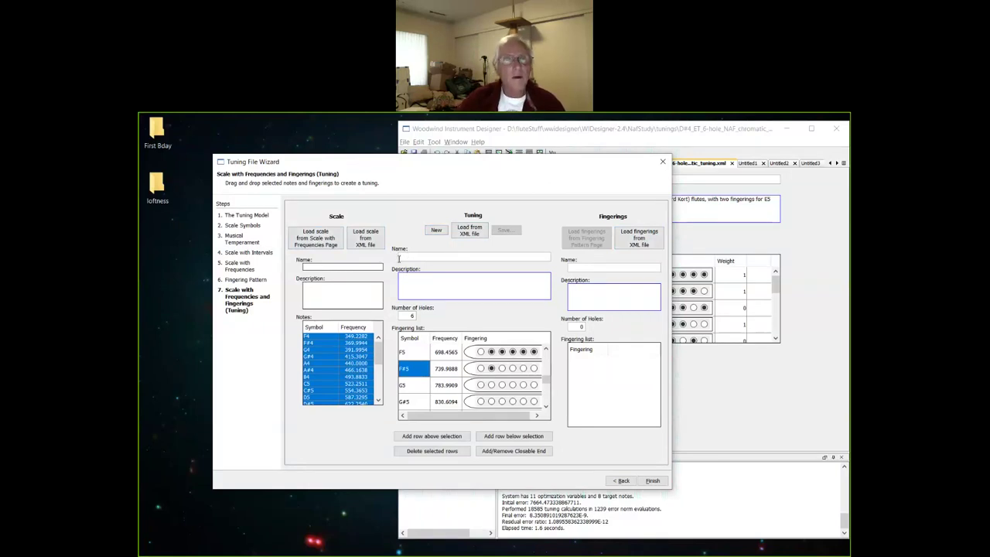
Name the tuning "Major F4" and describe it as "6-hole major scale.".
{"action": "type", "text": "ajor F4"}
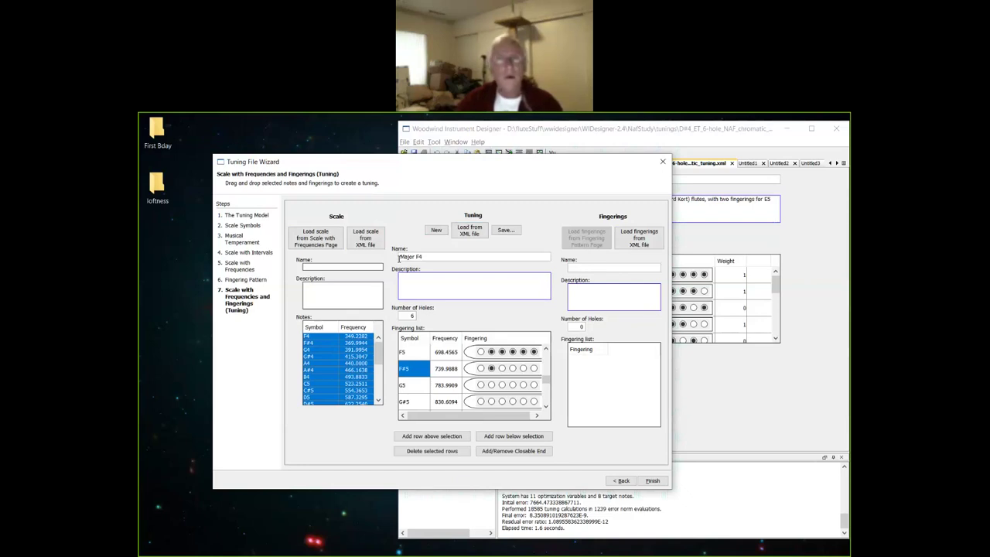
{"action": "type", "text": "6-ho"}
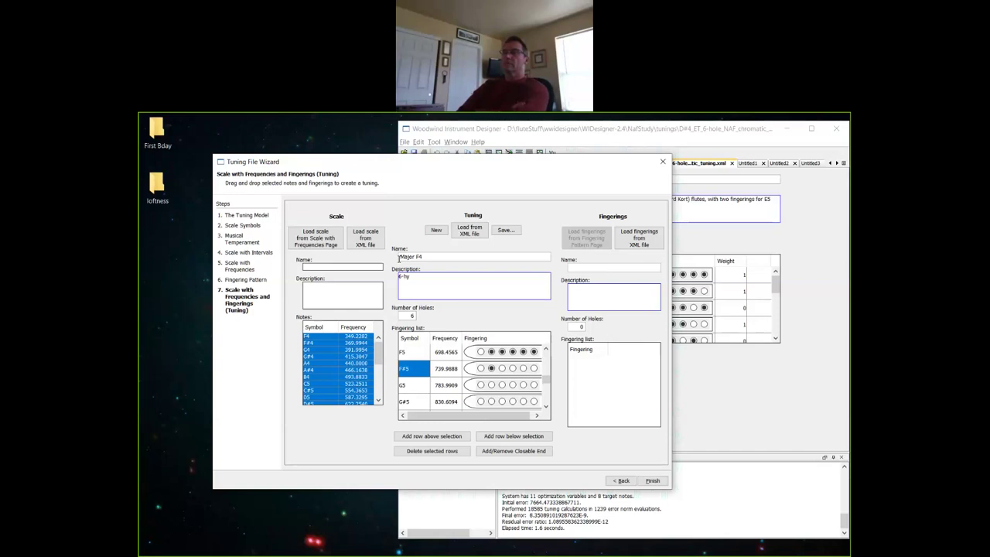
{"action": "key", "text": "BackSpace"}
{"action": "type", "text": "ole"}
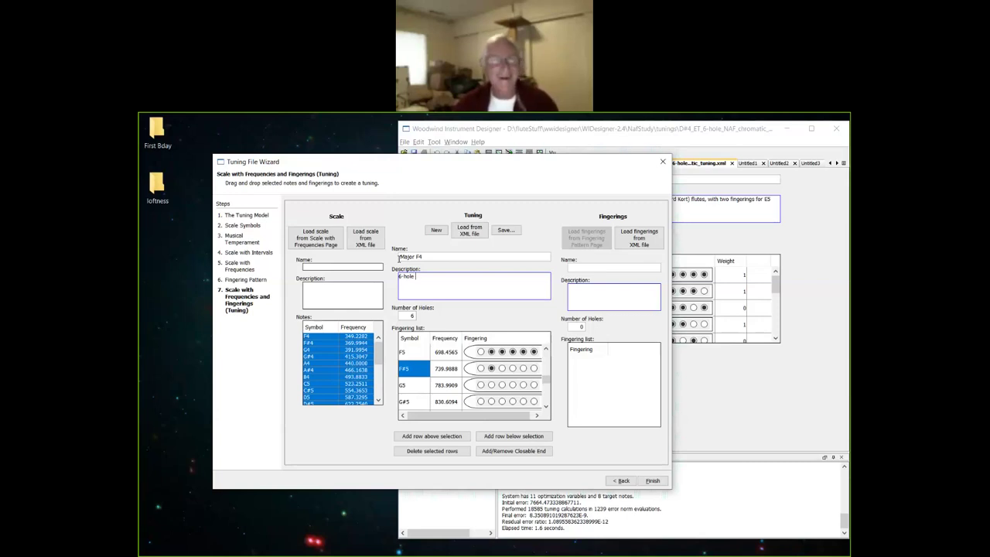
{"action": "type", "text": "major scale."}
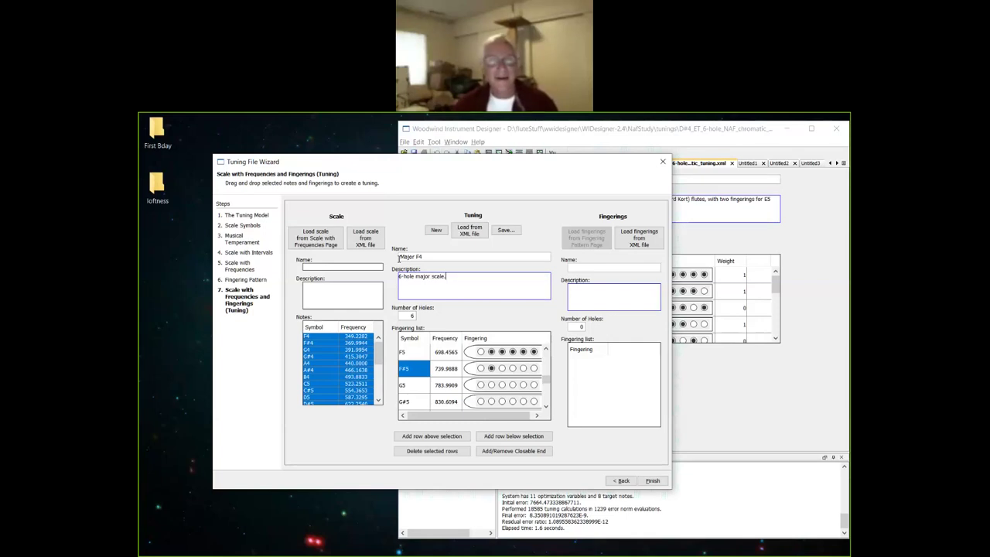
Start saving the tuning and choose the tunings folder of NafStudy under WIDesigner-2.5 as its location.
{"action": "left_click", "coordinate": [510, 232]}
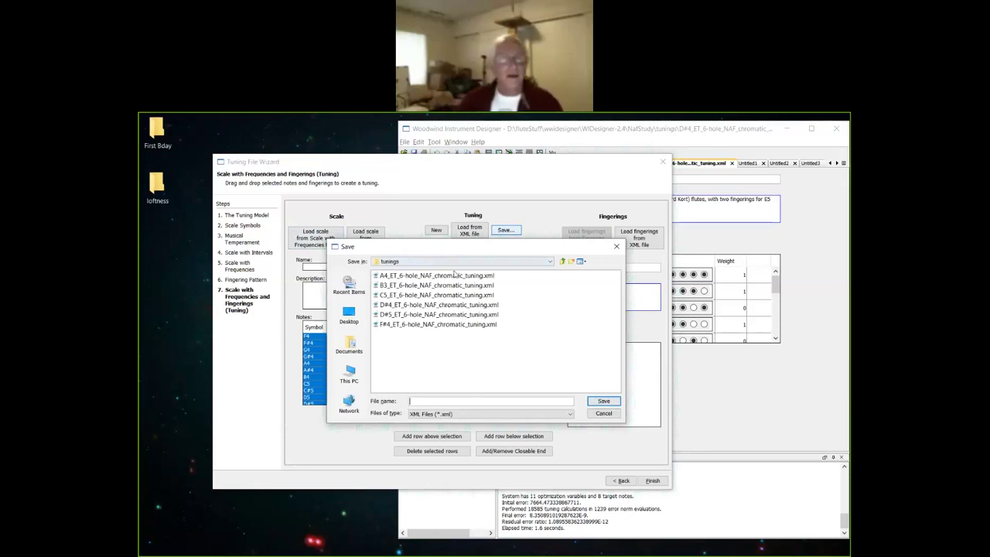
{"action": "left_click", "coordinate": [549, 261]}
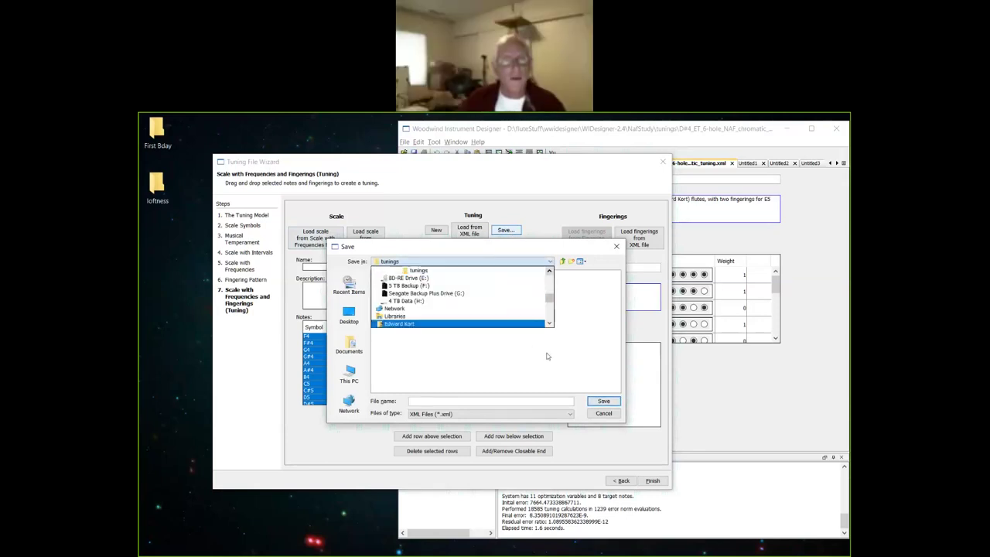
{"action": "scroll", "coordinate": [509, 310], "scroll_direction": "up", "scroll_amount": 1}
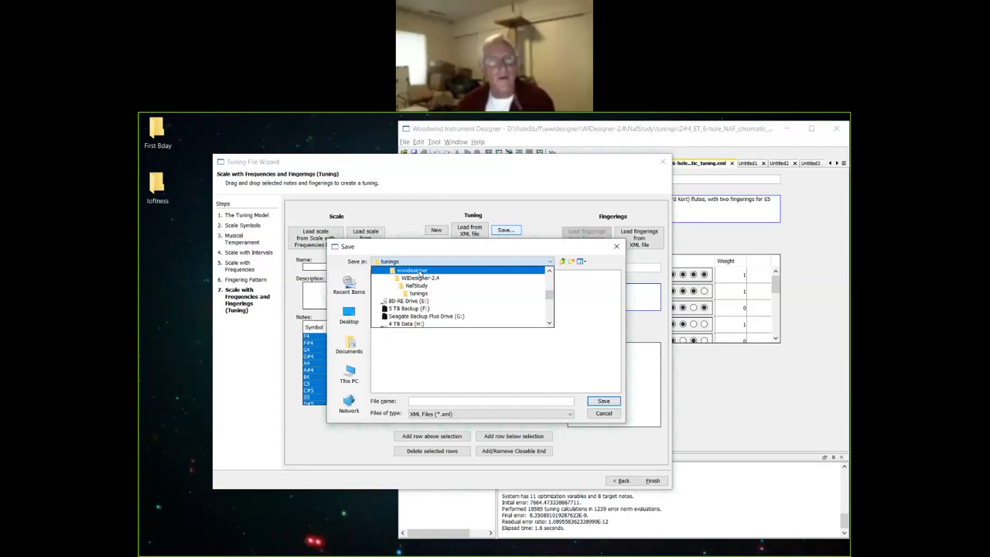
{"action": "left_click", "coordinate": [422, 272]}
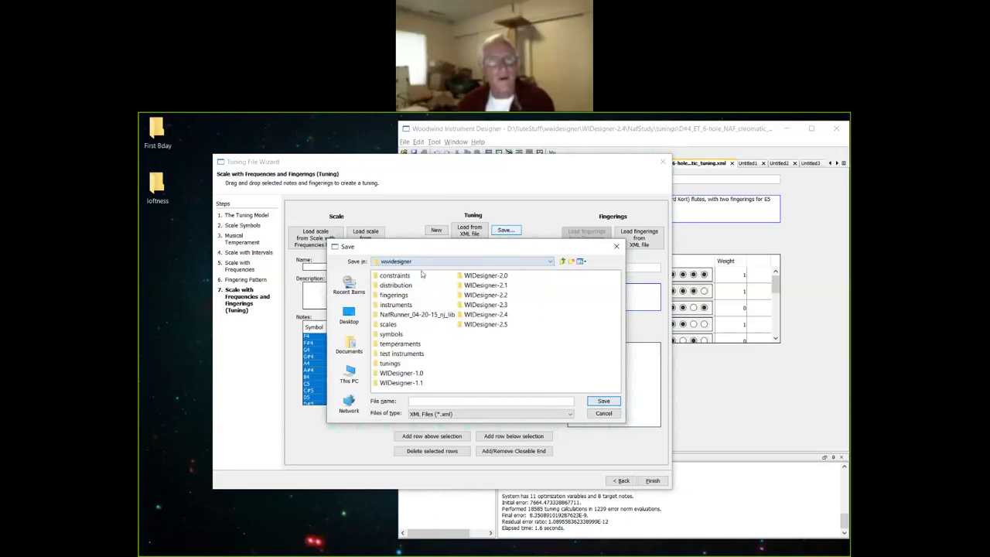
{"action": "left_click", "coordinate": [469, 326]}
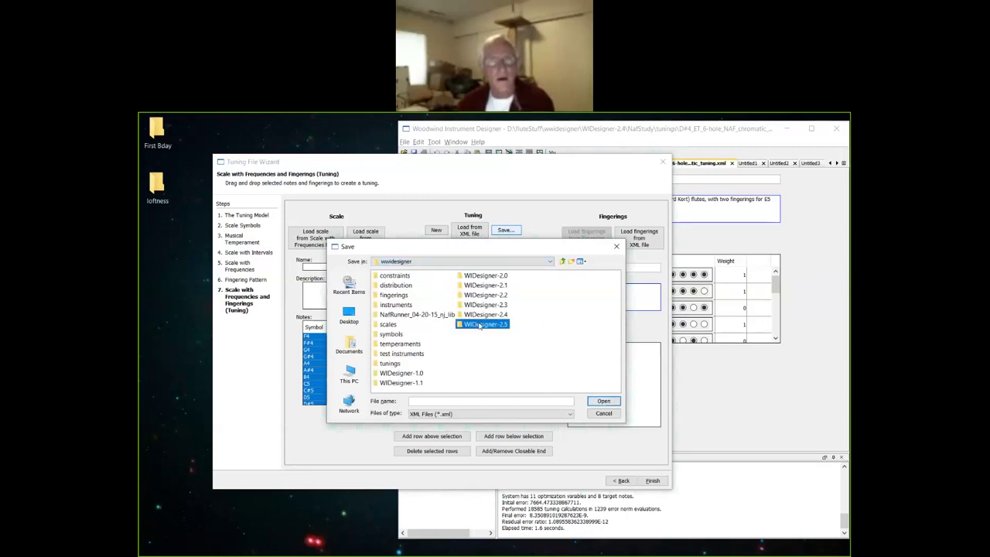
{"action": "left_click", "coordinate": [612, 402]}
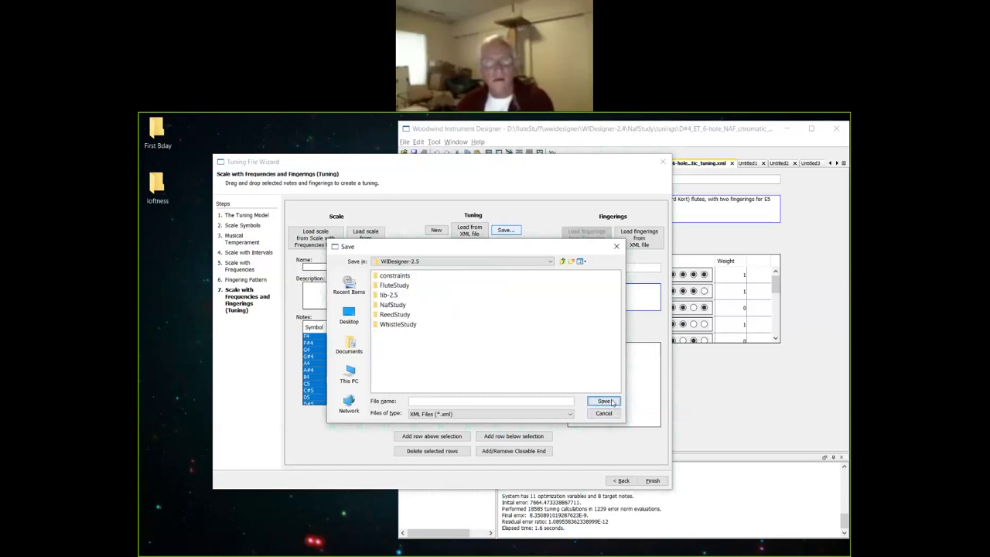
{"action": "double_click", "coordinate": [401, 306]}
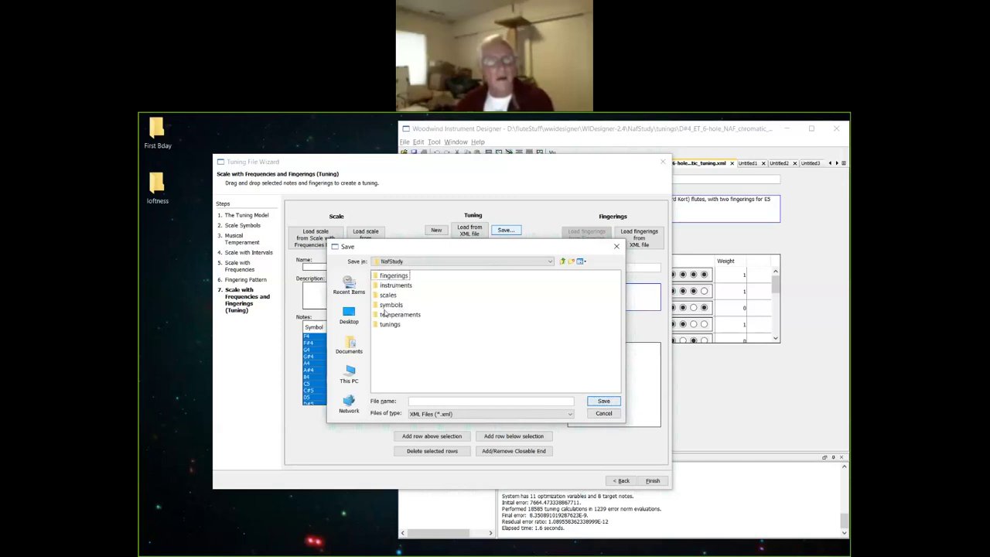
{"action": "double_click", "coordinate": [390, 325]}
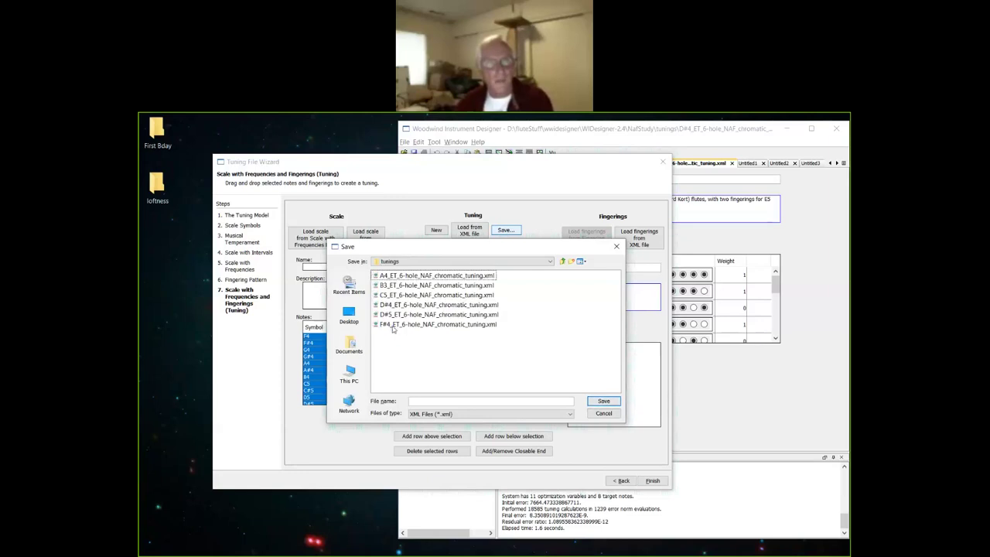
Save the tuning file as F4_major and finish the Tuning File Wizard.
{"action": "left_click", "coordinate": [438, 402]}
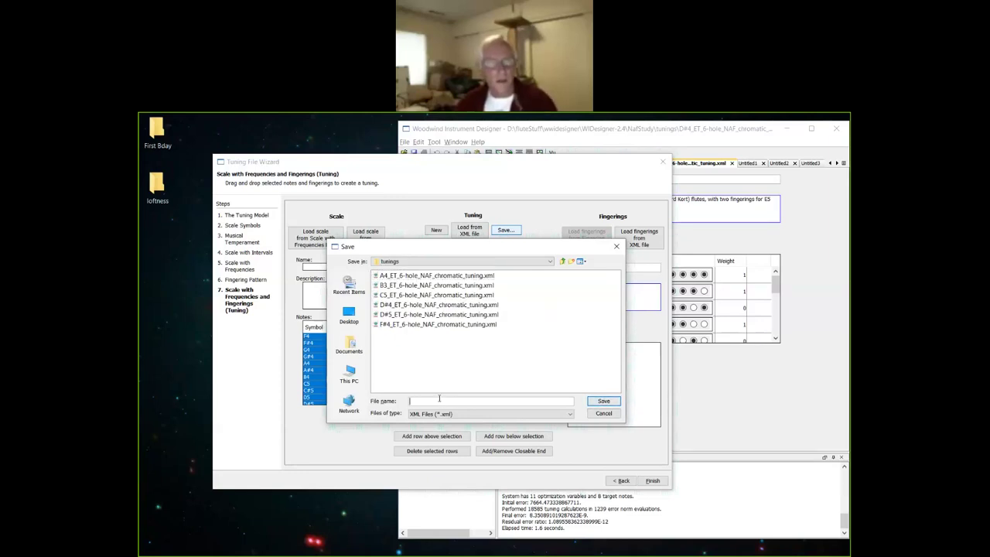
{"action": "type", "text": "F4"}
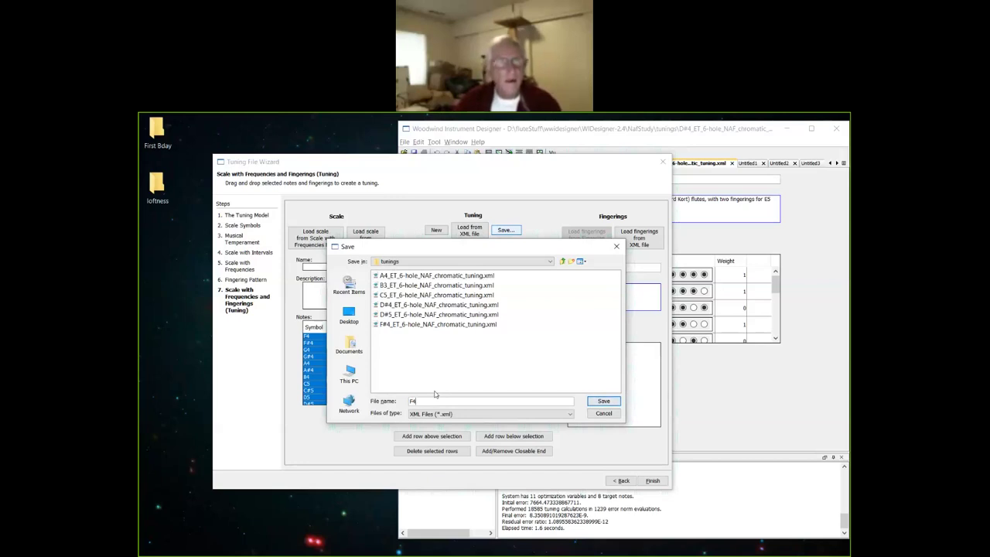
{"action": "type", "text": "_"}
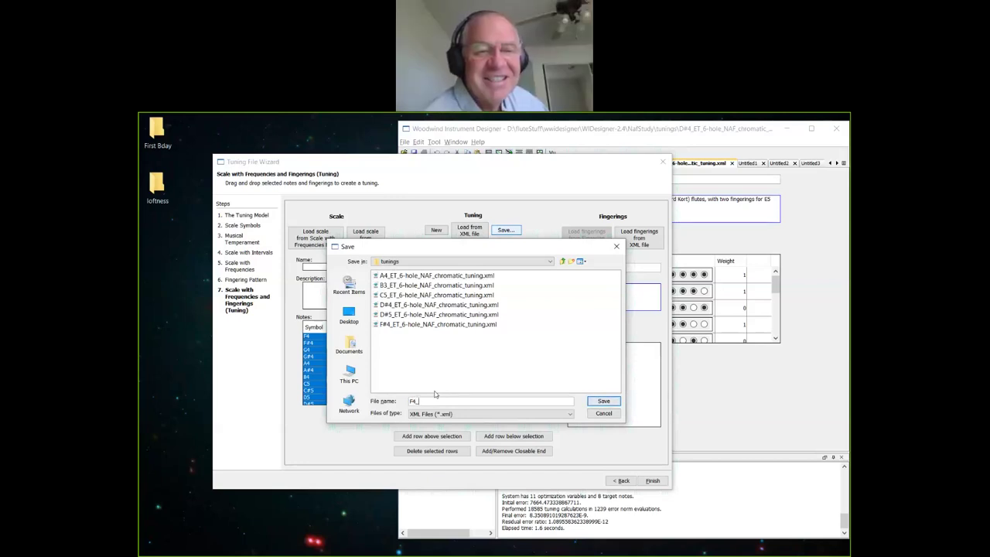
{"action": "type", "text": "major"}
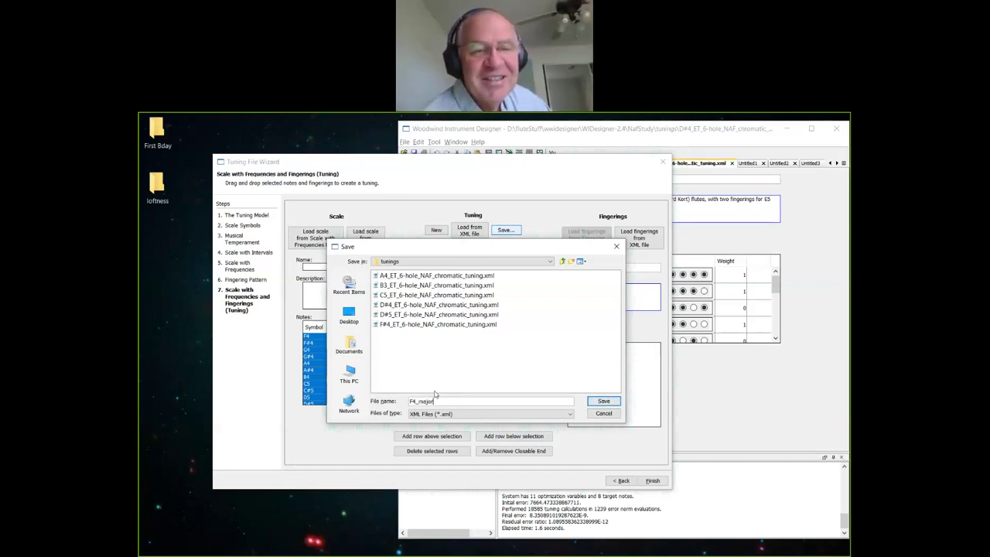
{"action": "key", "text": "Return"}
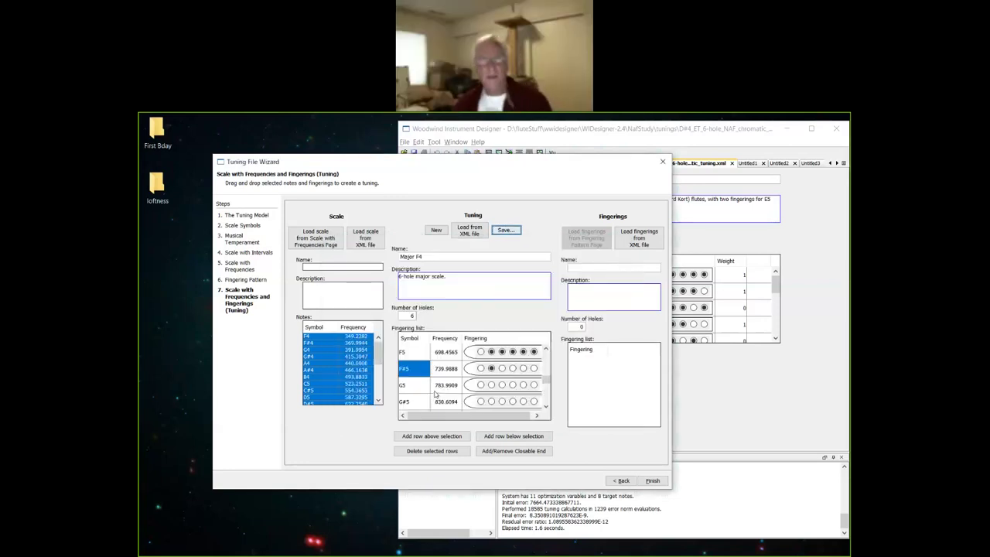
{"action": "left_click", "coordinate": [652, 480]}
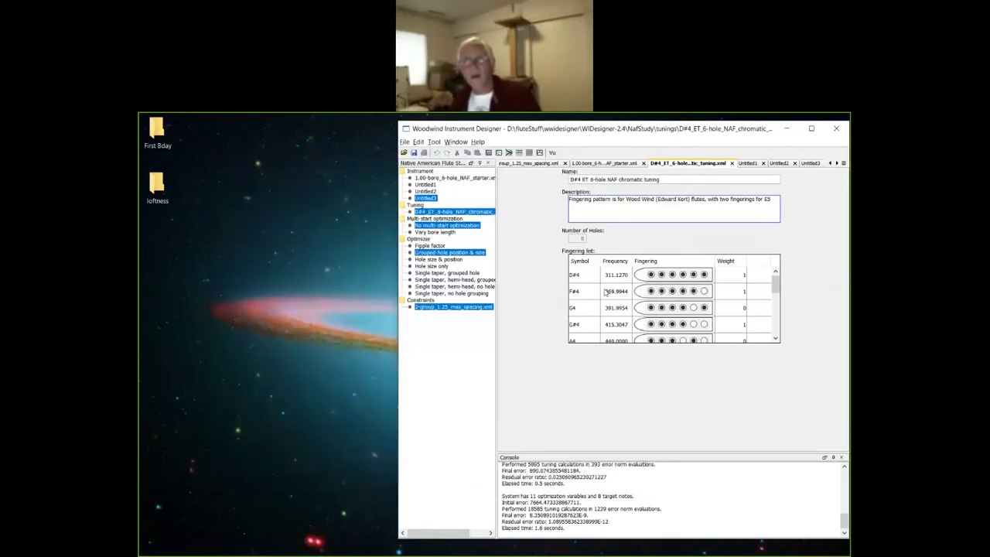
Restart the program and open 0.875-bore_6-hole_NAF_starter.xml from the NafStudy instruments folder.
{"action": "left_click", "coordinate": [837, 129]}
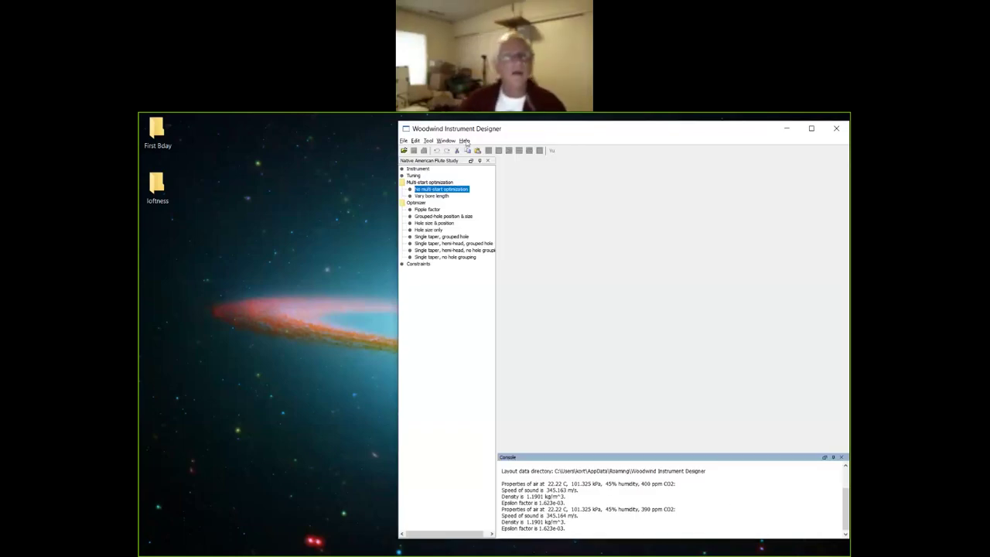
{"action": "left_click", "coordinate": [403, 140]}
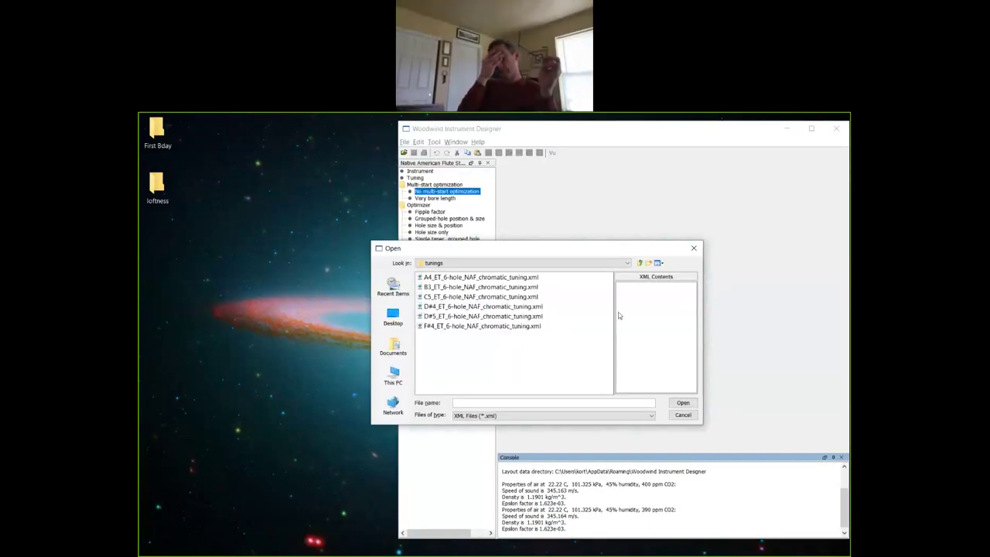
{"action": "left_click", "coordinate": [640, 263]}
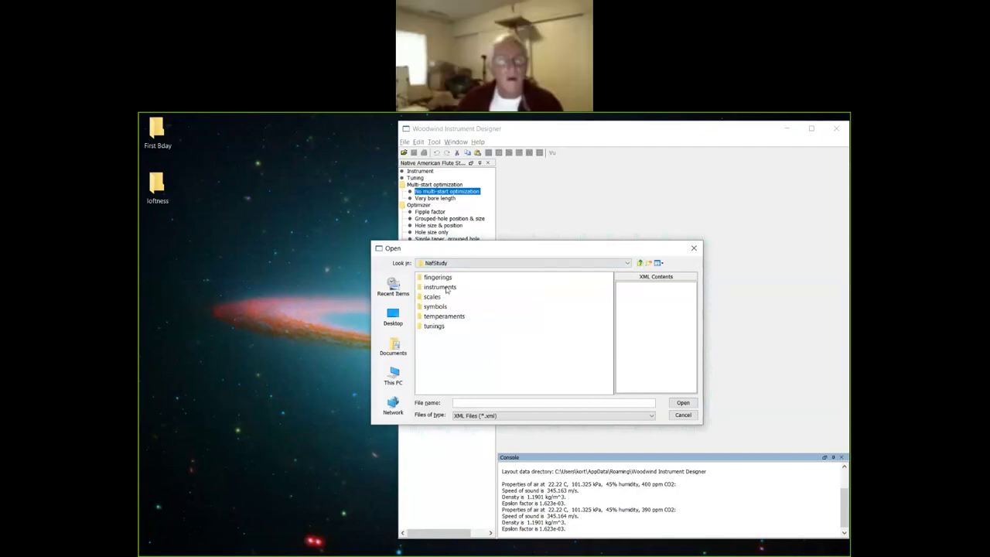
{"action": "double_click", "coordinate": [441, 287]}
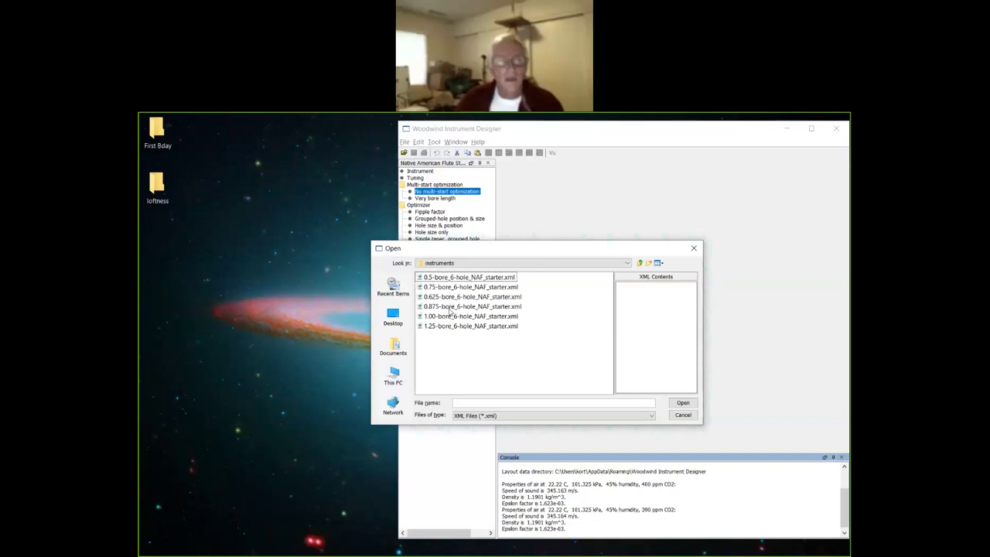
{"action": "left_click", "coordinate": [449, 308]}
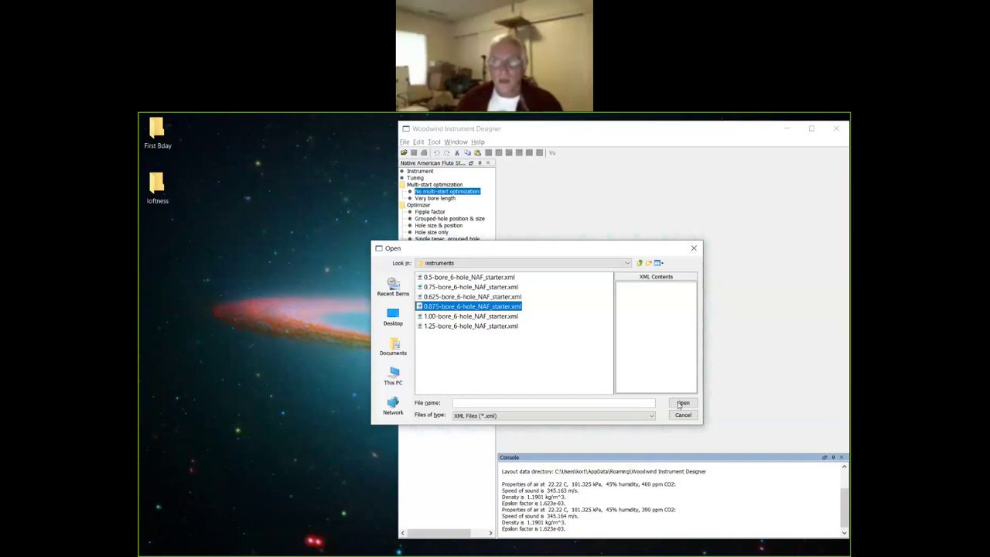
{"action": "left_click", "coordinate": [683, 403]}
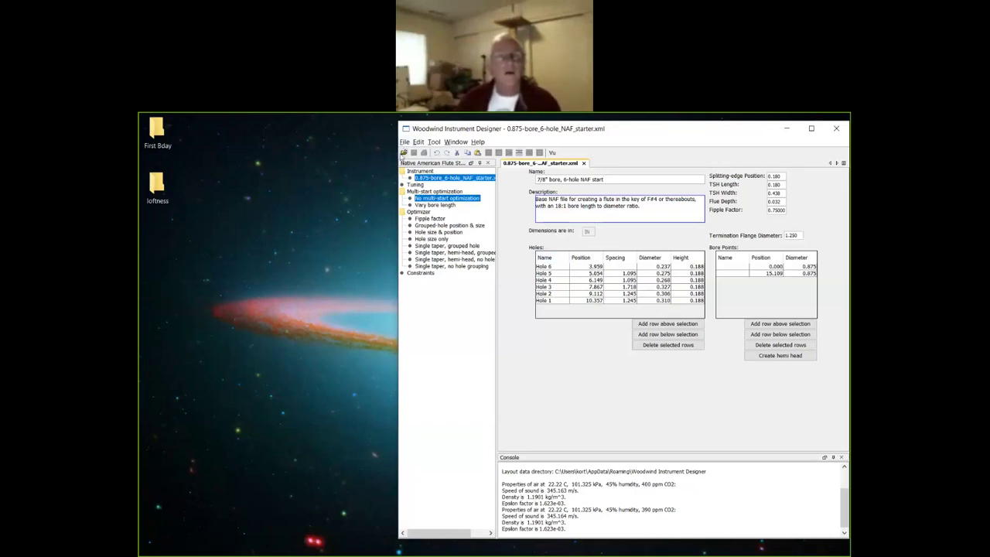
Open the F4_major.xml tuning from the NafStudy tunings folder under WIDesigner-2.5.
{"action": "left_click", "coordinate": [403, 153]}
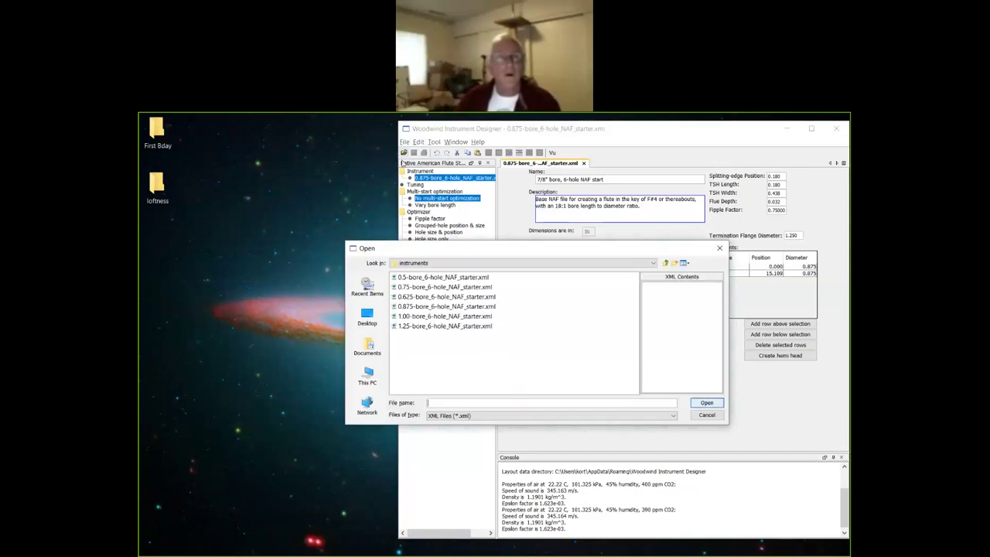
{"action": "left_click", "coordinate": [666, 264]}
{"action": "double_click", "coordinate": [414, 326]}
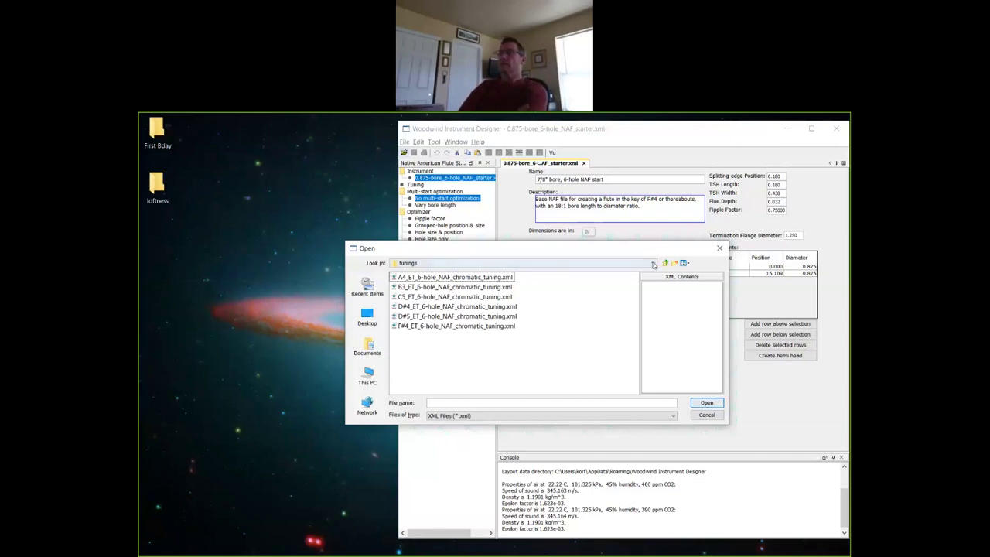
{"action": "left_click", "coordinate": [653, 263]}
{"action": "scroll", "coordinate": [595, 298], "scroll_direction": "up", "scroll_amount": 3}
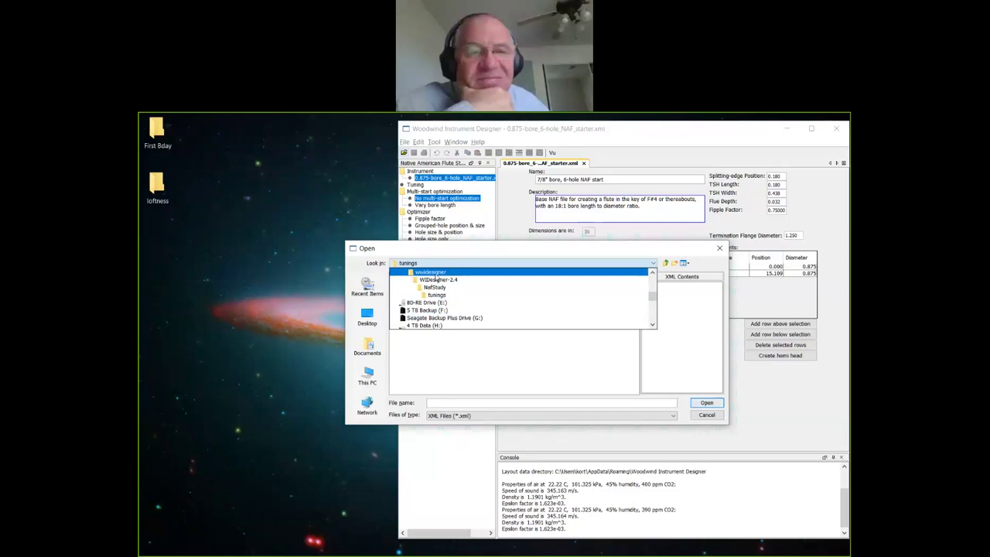
{"action": "left_click", "coordinate": [436, 273]}
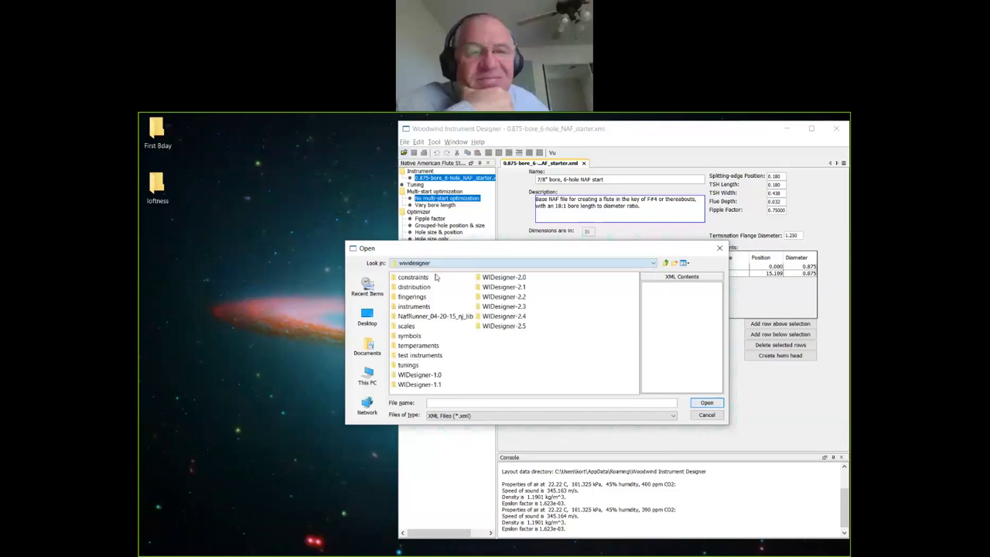
{"action": "double_click", "coordinate": [492, 326]}
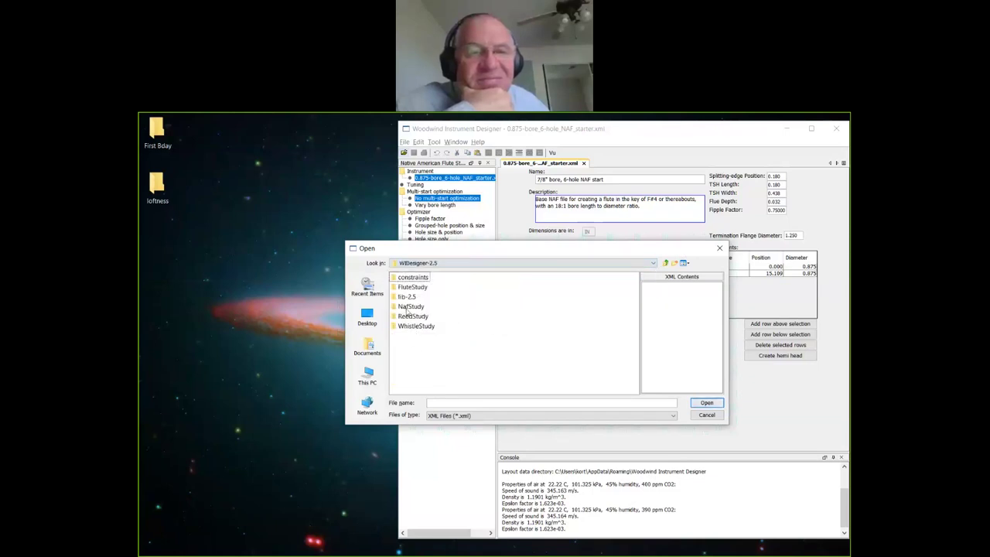
{"action": "left_click", "coordinate": [415, 307]}
{"action": "double_click", "coordinate": [415, 307]}
{"action": "left_click", "coordinate": [414, 327]}
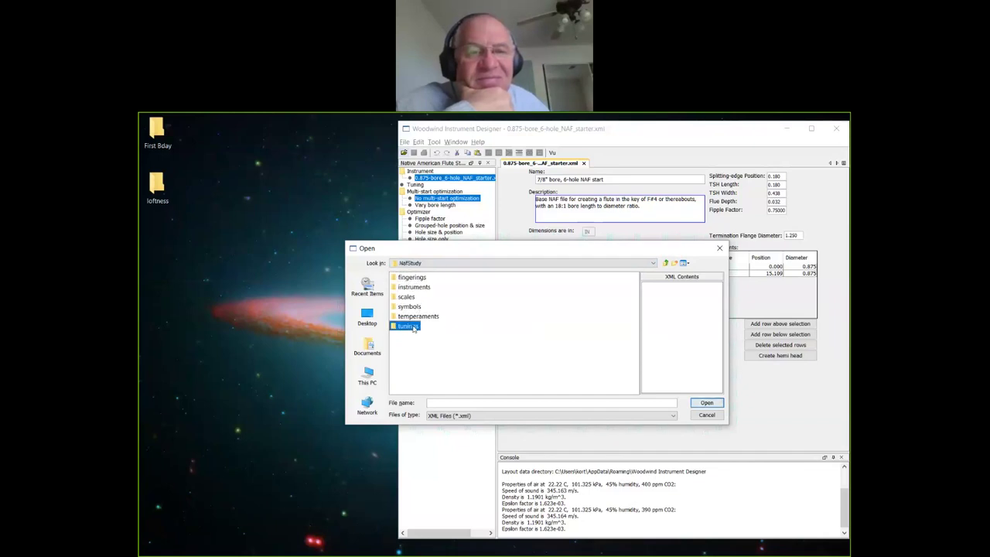
{"action": "double_click", "coordinate": [414, 327]}
{"action": "left_click", "coordinate": [415, 337]}
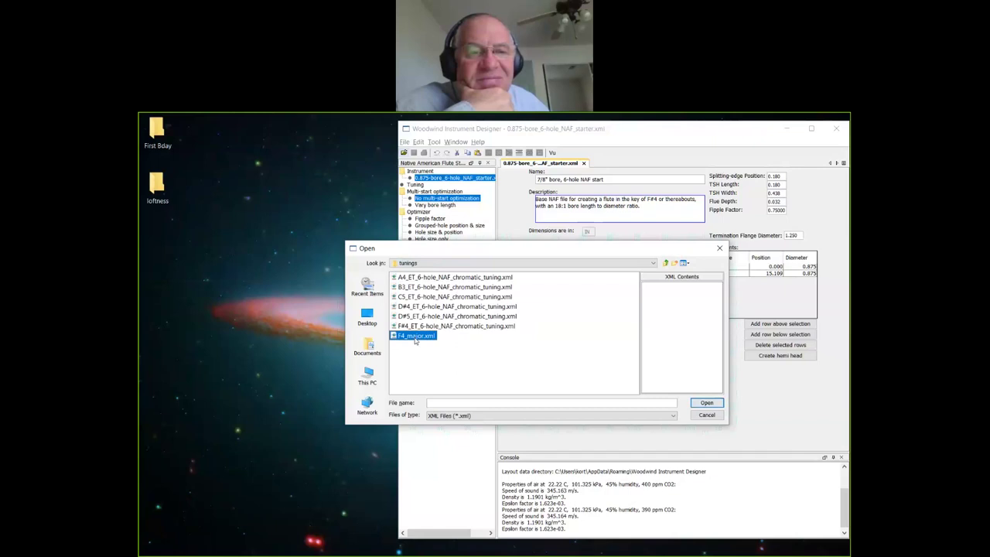
{"action": "double_click", "coordinate": [415, 337]}
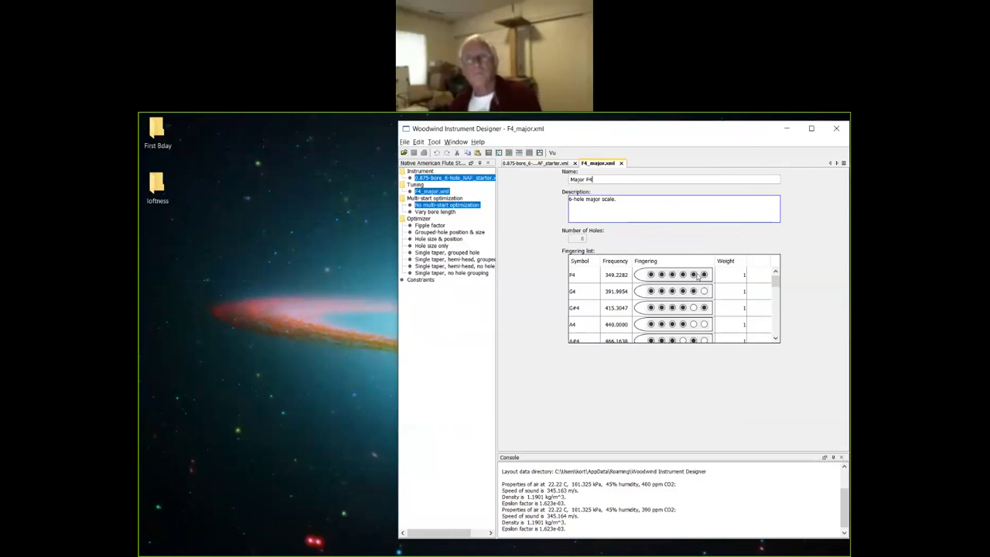
Return to the 0.875-bore starter instrument and read the description of the single-taper, hemi-head, no-hole-grouping optimizer.
{"action": "left_click", "coordinate": [547, 165]}
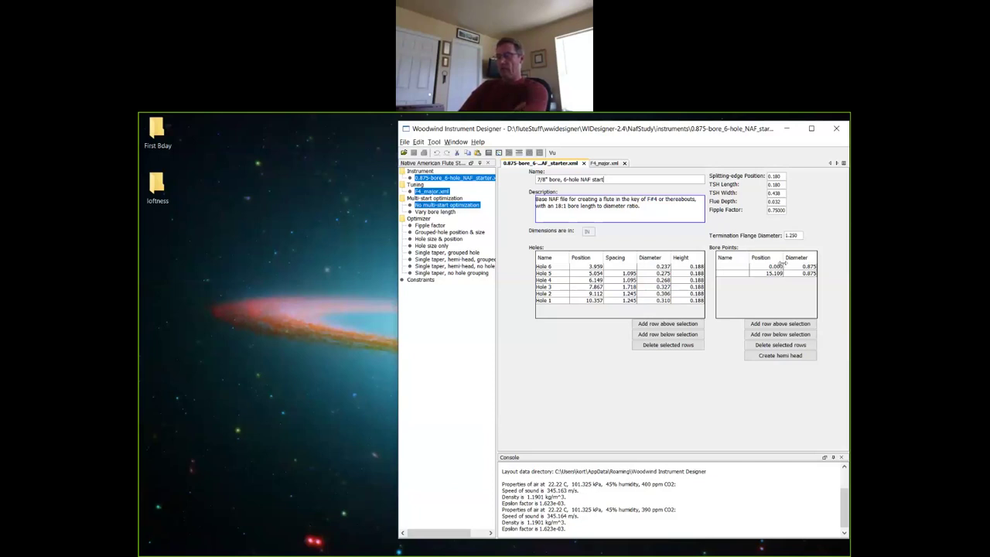
{"action": "left_click", "coordinate": [759, 324]}
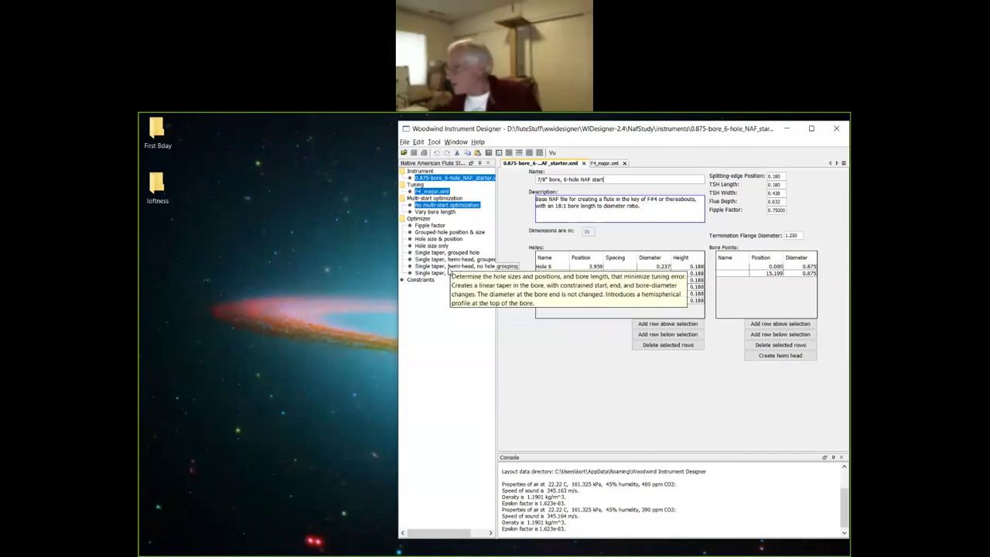
{"action": "mouse_move", "coordinate": [449, 273]}
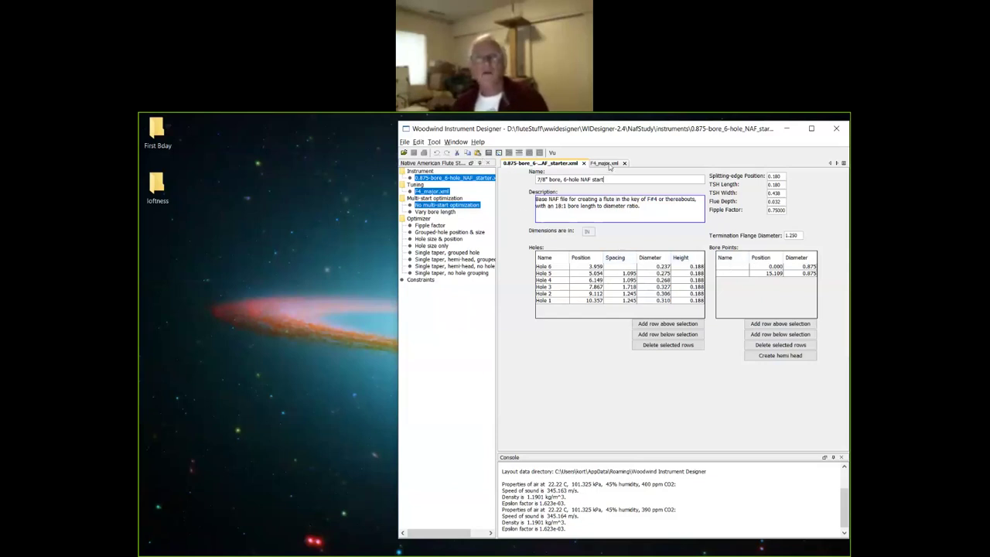
In the F4_major tuning's fingering list, set the weights of the notes F#5 through D#6 to 0.
{"action": "left_click", "coordinate": [610, 165]}
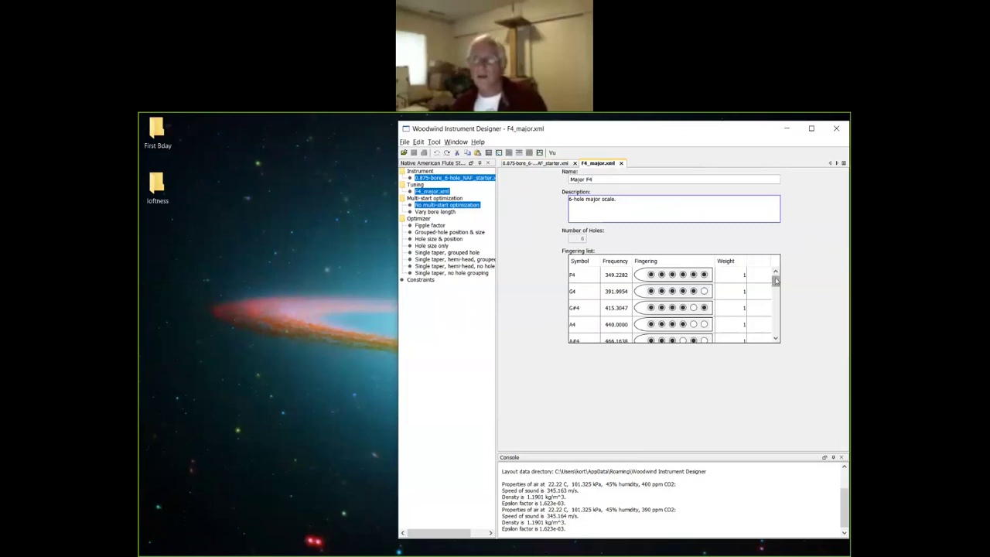
{"action": "left_click_drag", "start_coordinate": [776, 283], "coordinate": [775, 307]}
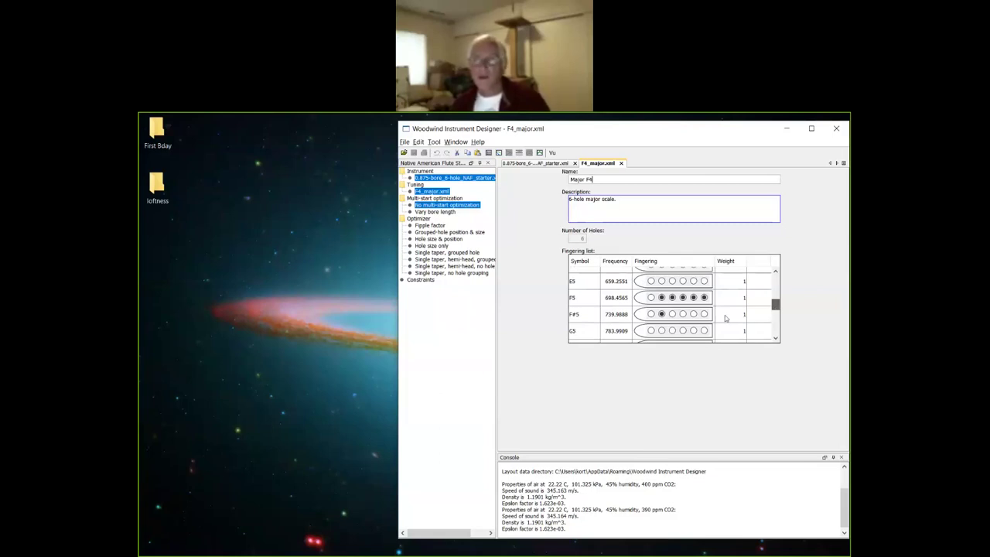
{"action": "left_click", "coordinate": [743, 316]}
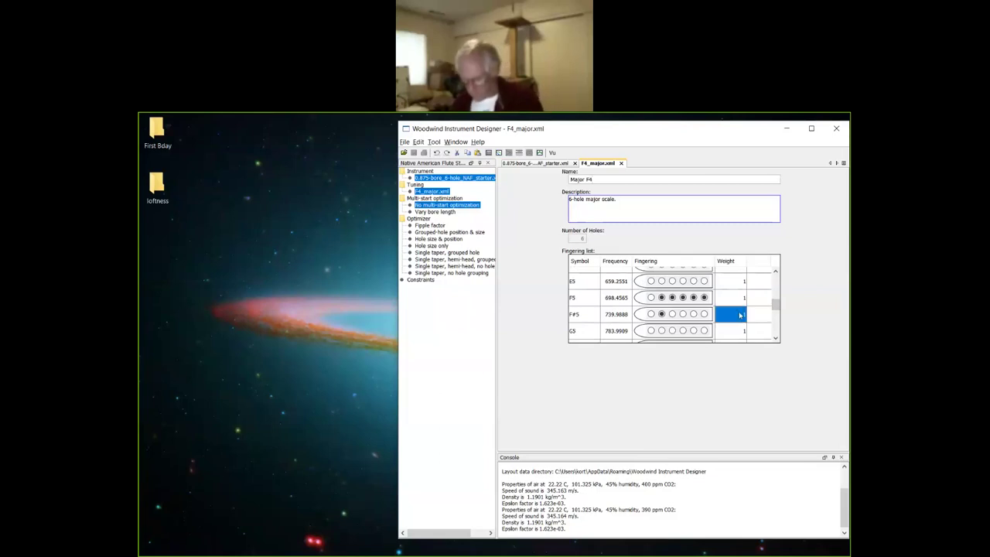
{"action": "type", "text": "0"}
{"action": "key", "text": "Return"}
{"action": "type", "text": "0"}
{"action": "key", "text": "Return"}
{"action": "type", "text": "0"}
{"action": "key", "text": "Return"}
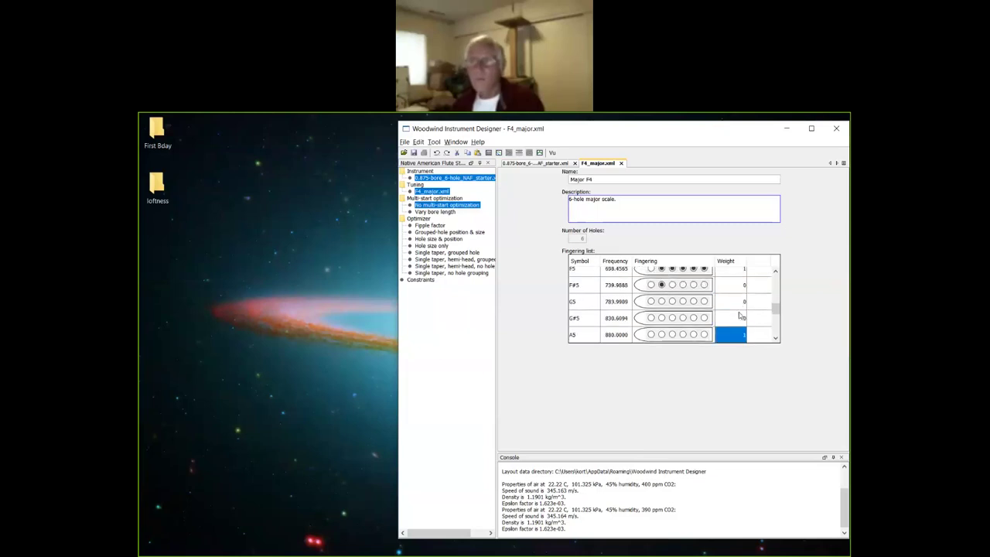
{"action": "type", "text": "0"}
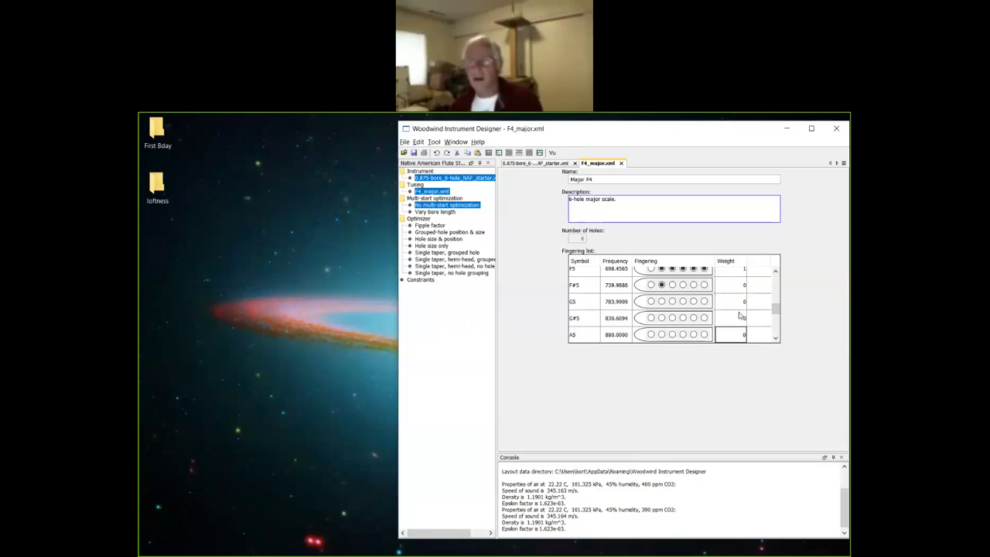
{"action": "key", "text": "Return"}
{"action": "key", "text": "Return"}
{"action": "type", "text": "0"}
{"action": "key", "text": "Return"}
{"action": "type", "text": "0"}
{"action": "key", "text": "Return"}
{"action": "type", "text": "0"}
{"action": "key", "text": "Return"}
{"action": "type", "text": "0"}
{"action": "key", "text": "Return"}
{"action": "type", "text": "0"}
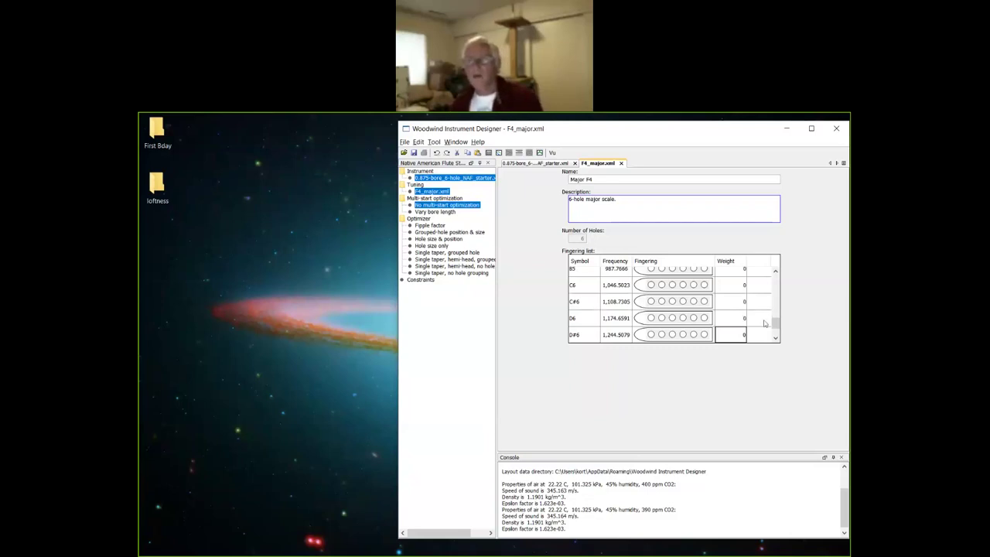
Calculate the 0.875-bore starter instrument's predicted tuning against F4_major, review the deviations, and close the table.
{"action": "scroll", "coordinate": [758, 294], "scroll_direction": "up", "scroll_amount": 3}
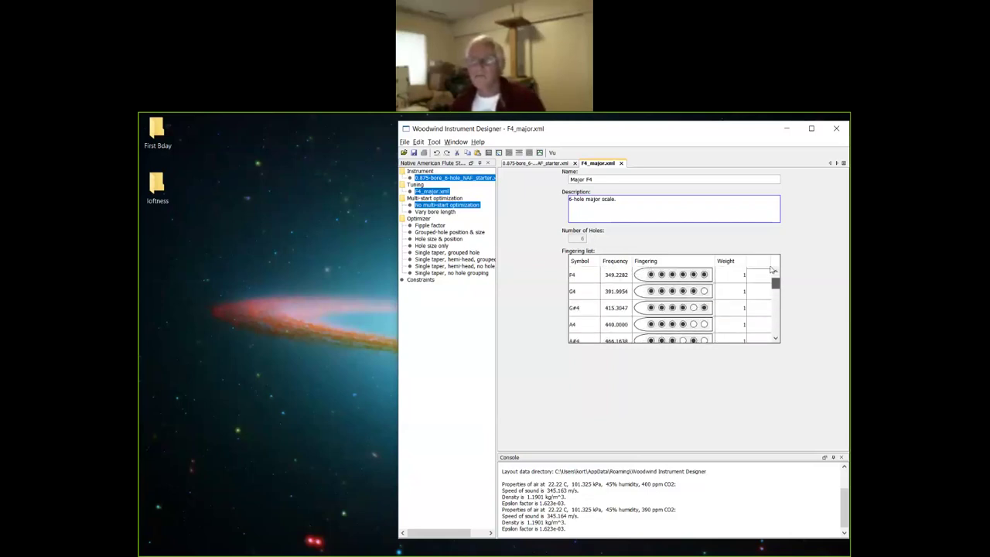
{"action": "left_click", "coordinate": [539, 165]}
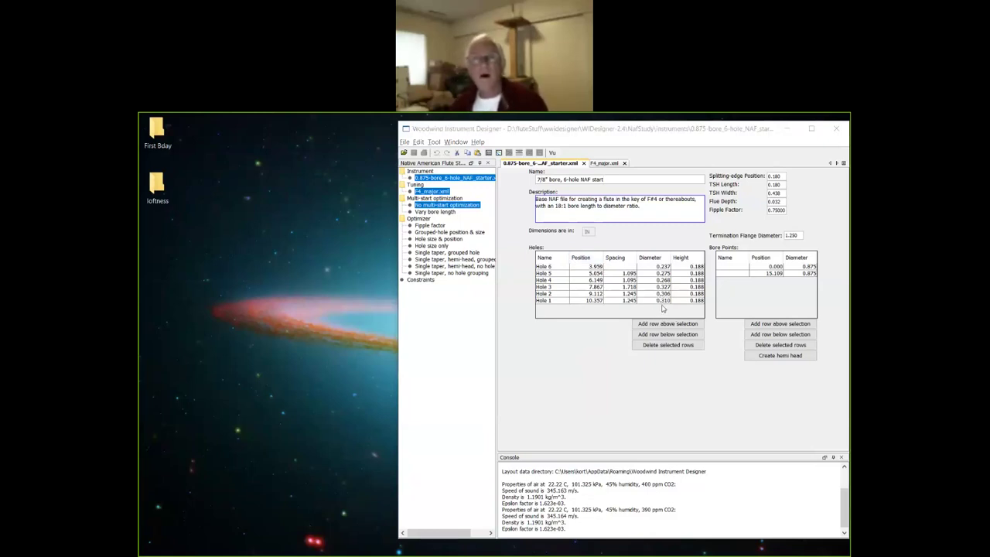
{"action": "left_click", "coordinate": [476, 129]}
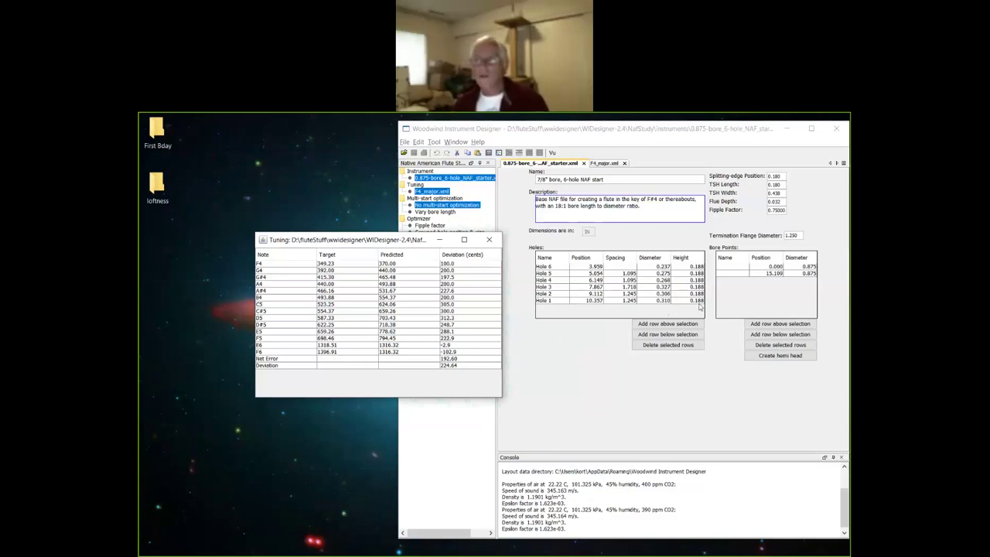
{"action": "left_click", "coordinate": [490, 241]}
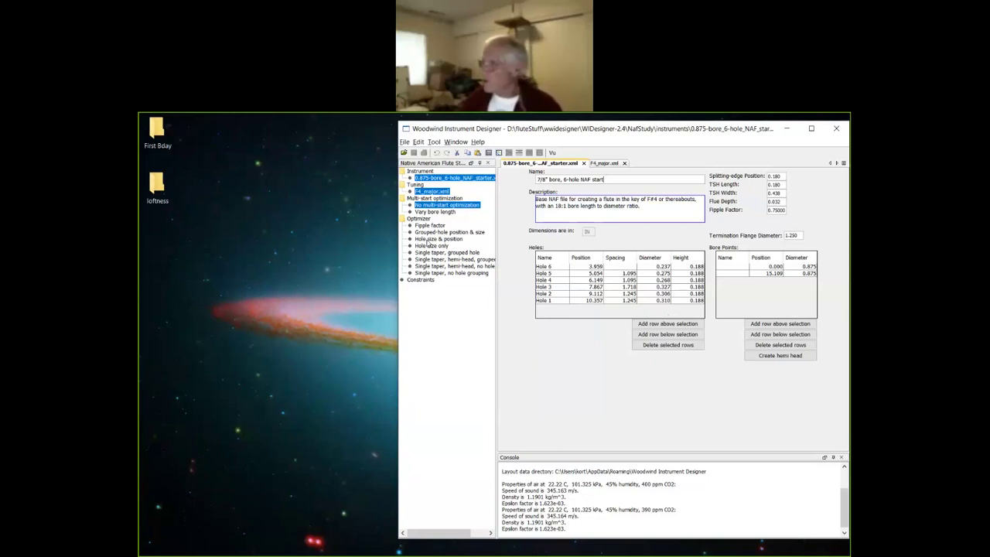
Read the descriptions of the hole-position optimizers and select Hole size & position.
{"action": "mouse_move", "coordinate": [419, 234]}
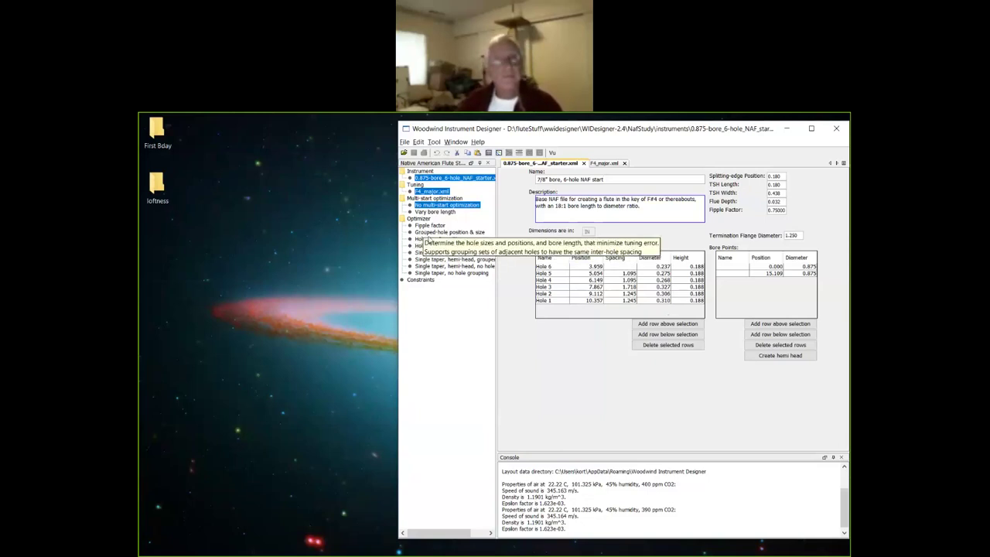
{"action": "mouse_move", "coordinate": [426, 253]}
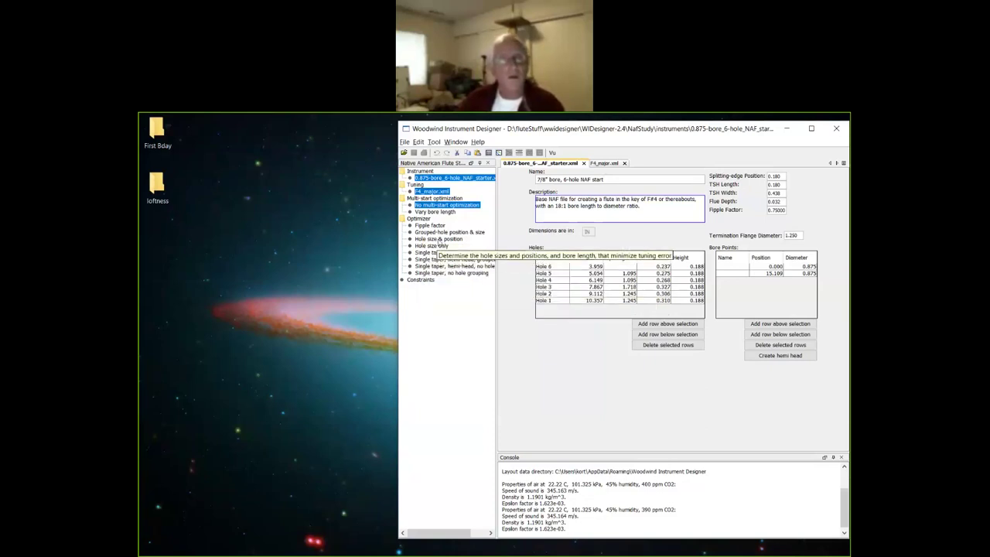
{"action": "left_click", "coordinate": [439, 240]}
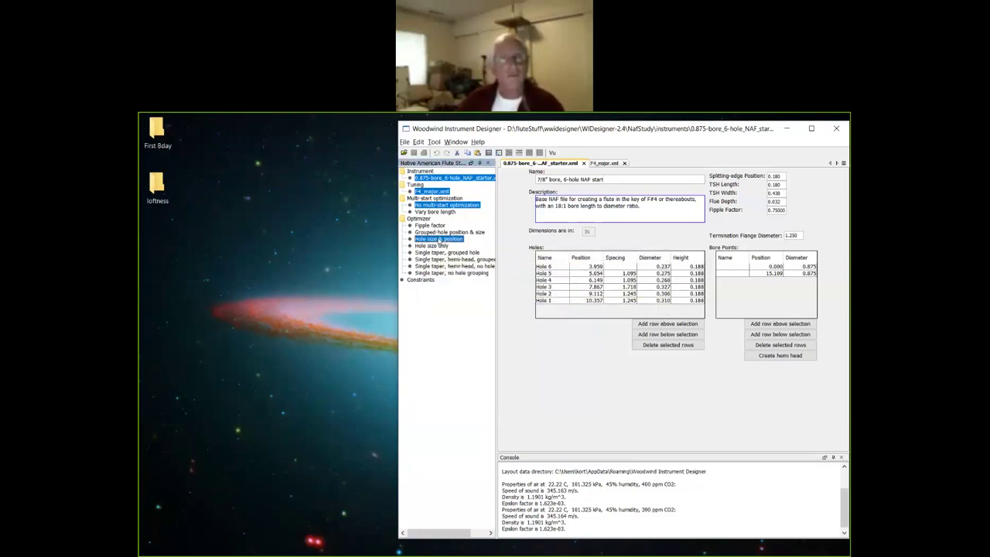
Load the 1.25_max_hole_spacing.xml constraints for six holes and optimize the starter instrument with them.
{"action": "left_click", "coordinate": [404, 143]}
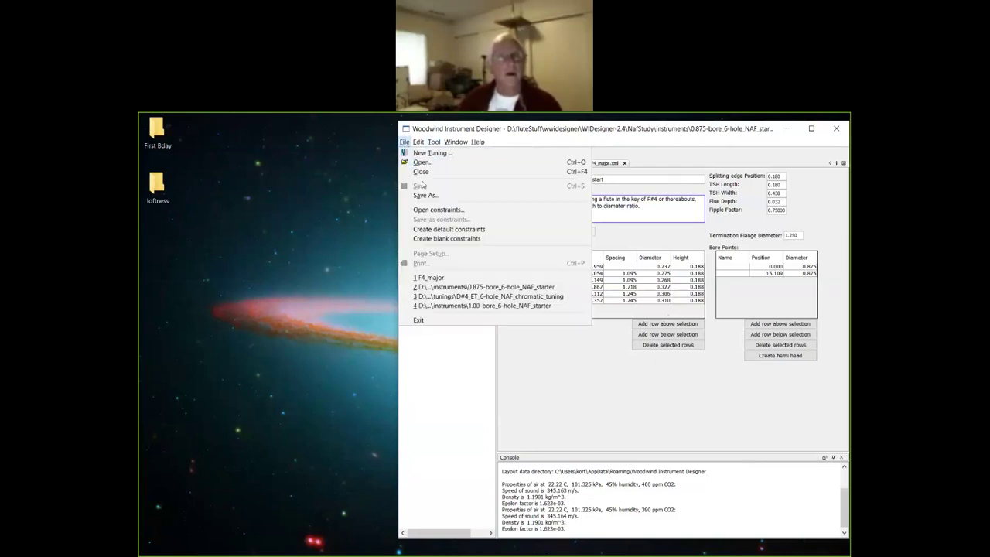
{"action": "left_click", "coordinate": [424, 211]}
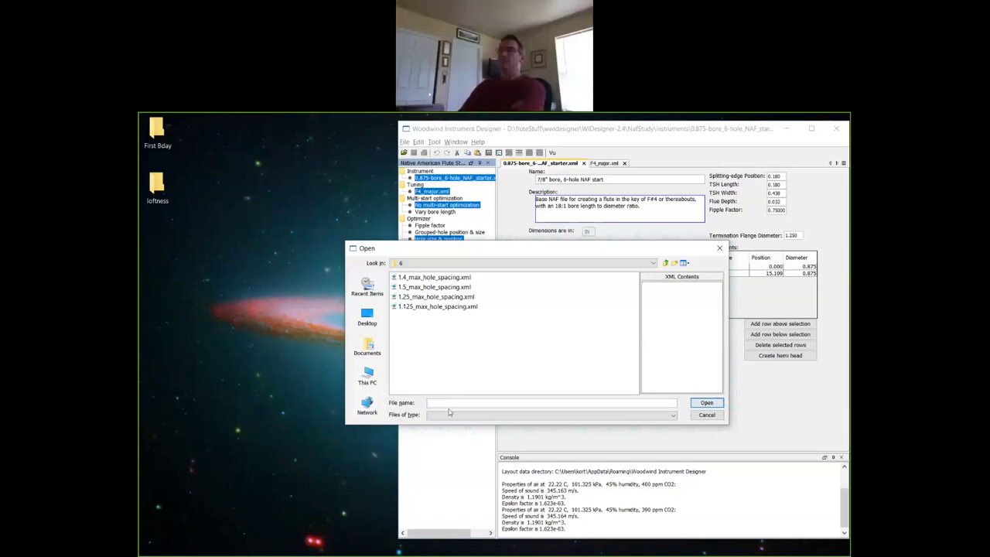
{"action": "left_click", "coordinate": [441, 299]}
{"action": "left_click", "coordinate": [706, 404]}
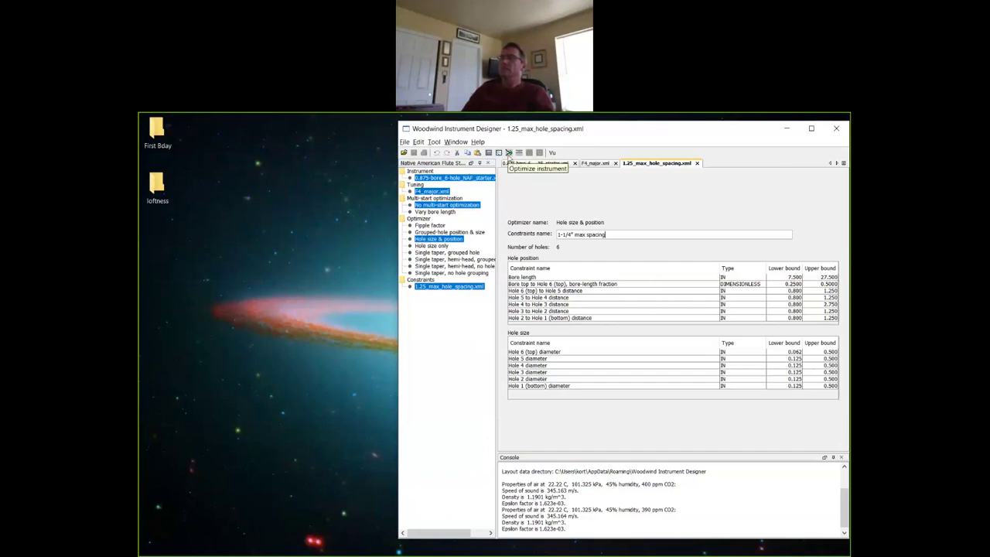
{"action": "left_click", "coordinate": [508, 152]}
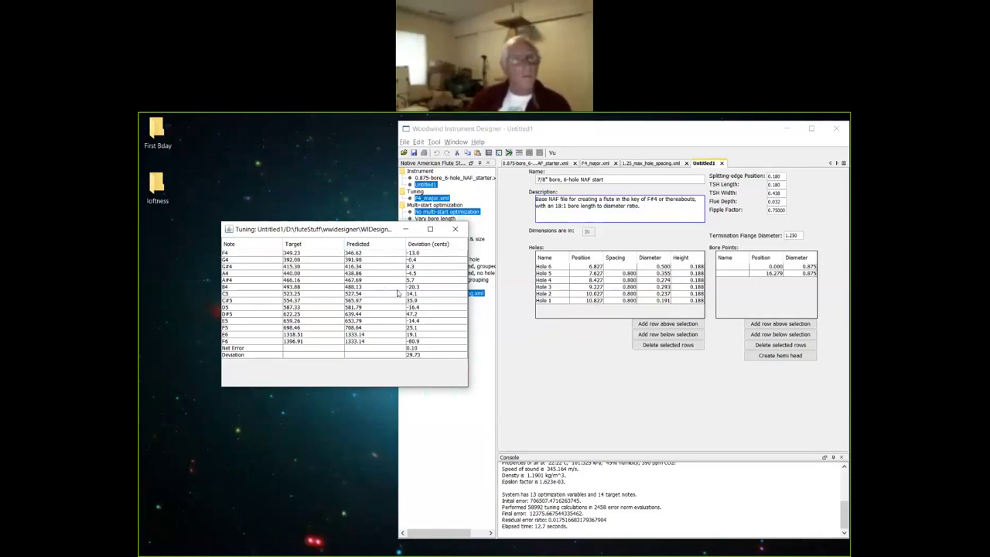
Examine the optimized instrument's tuning table, highlighting the rows for F4, G4, A4, B4, C5, D5, E5 and F5.
{"action": "left_click", "coordinate": [367, 255]}
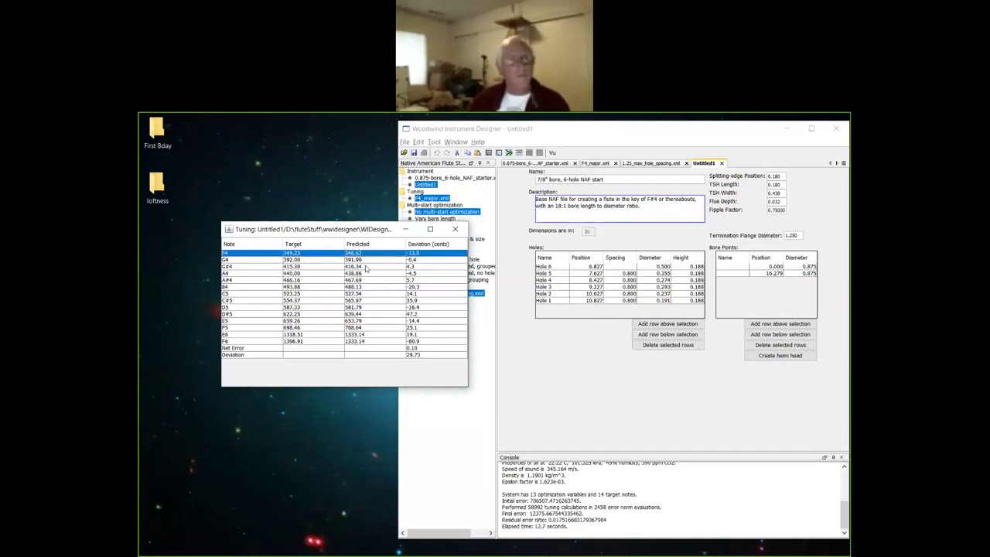
{"action": "left_click", "coordinate": [370, 260]}
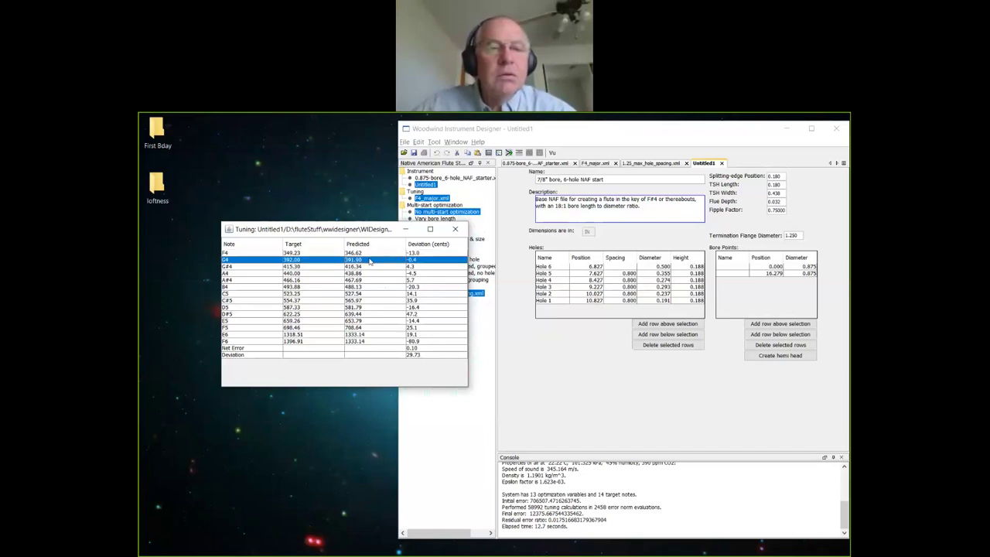
{"action": "left_click", "coordinate": [368, 255]}
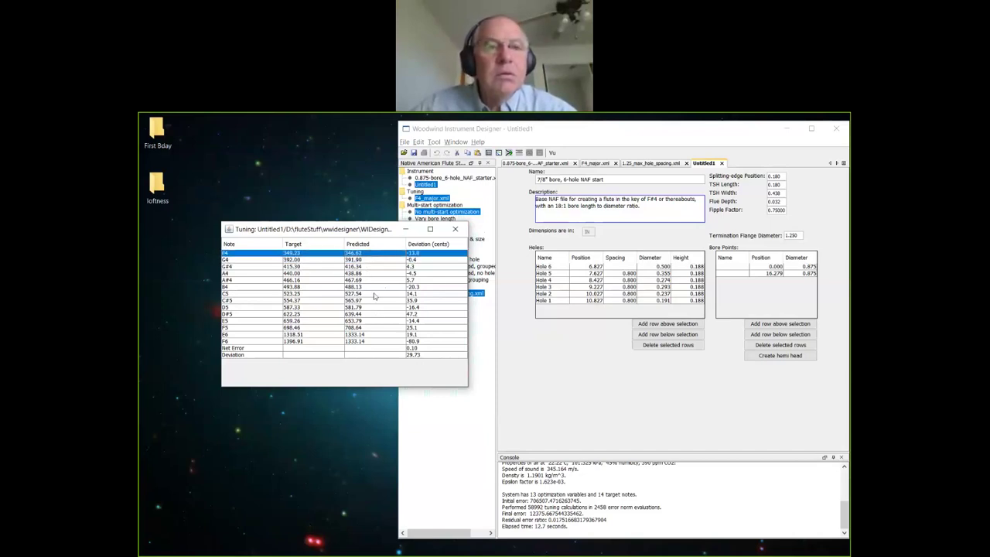
{"action": "left_click", "coordinate": [376, 261], "text": "shift"}
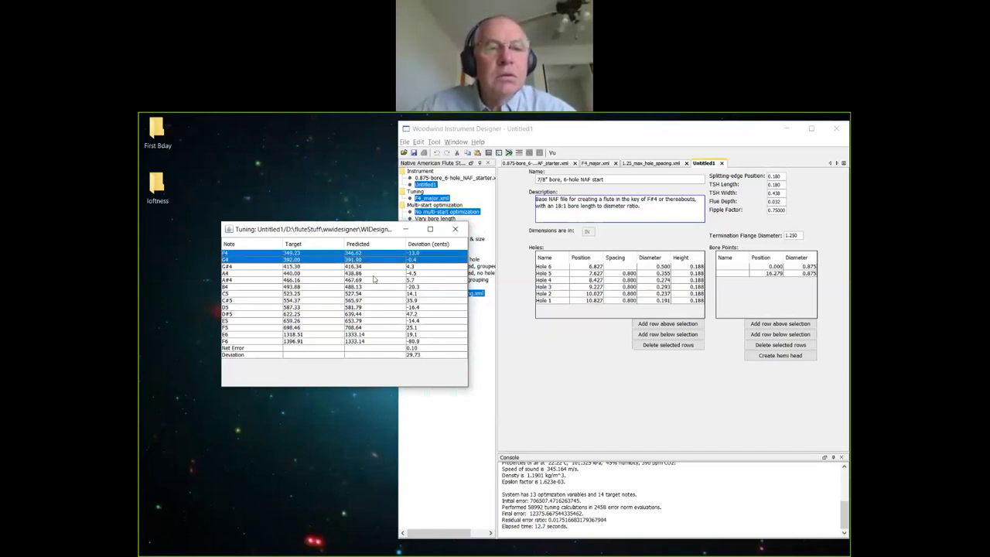
{"action": "left_click", "coordinate": [239, 274], "text": "ctrl"}
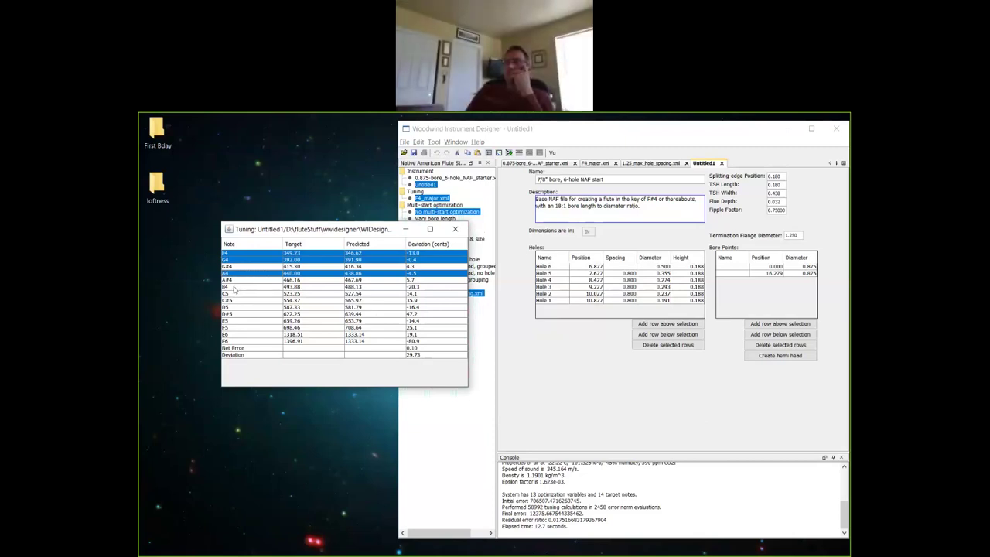
{"action": "left_click", "coordinate": [234, 287], "text": "ctrl"}
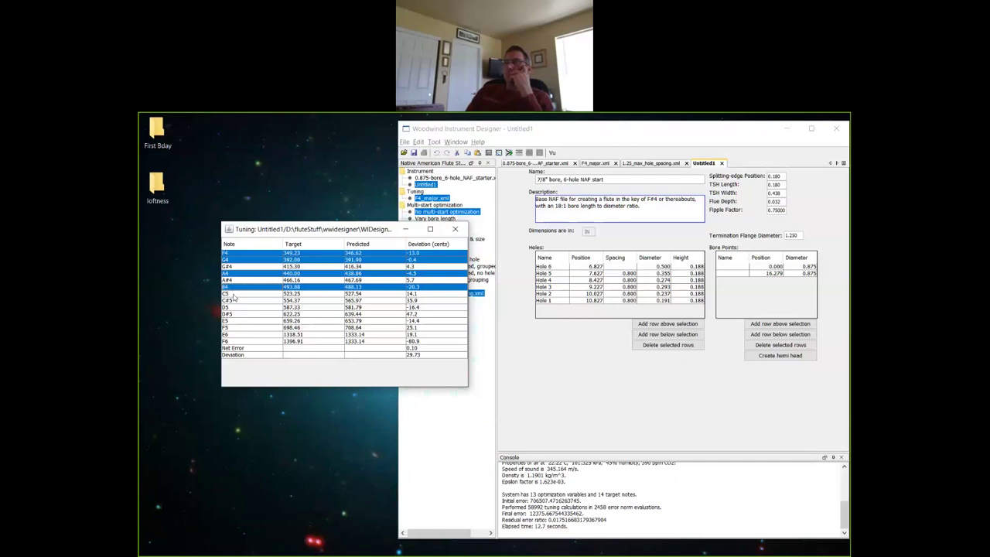
{"action": "left_click", "coordinate": [234, 294], "text": "ctrl"}
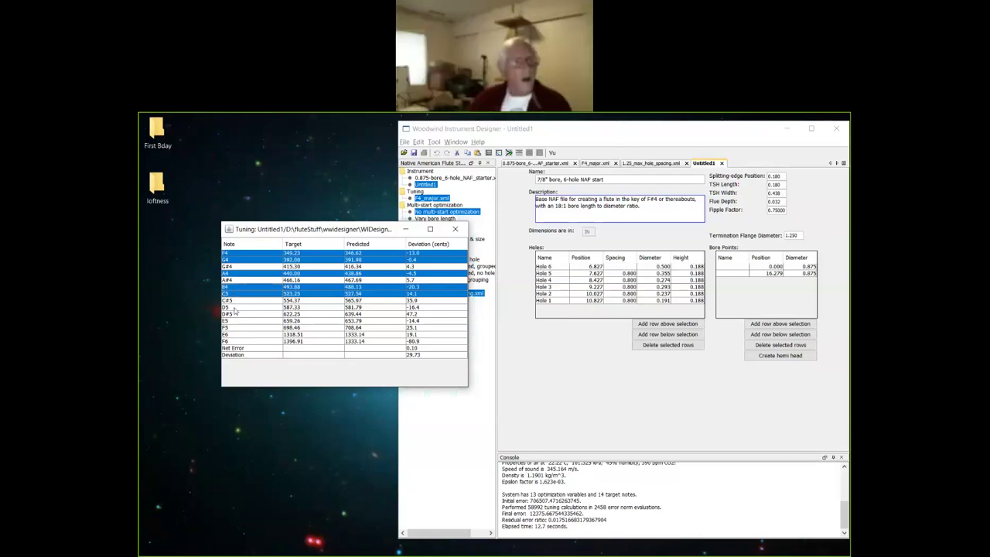
{"action": "left_click", "coordinate": [233, 306], "text": "ctrl"}
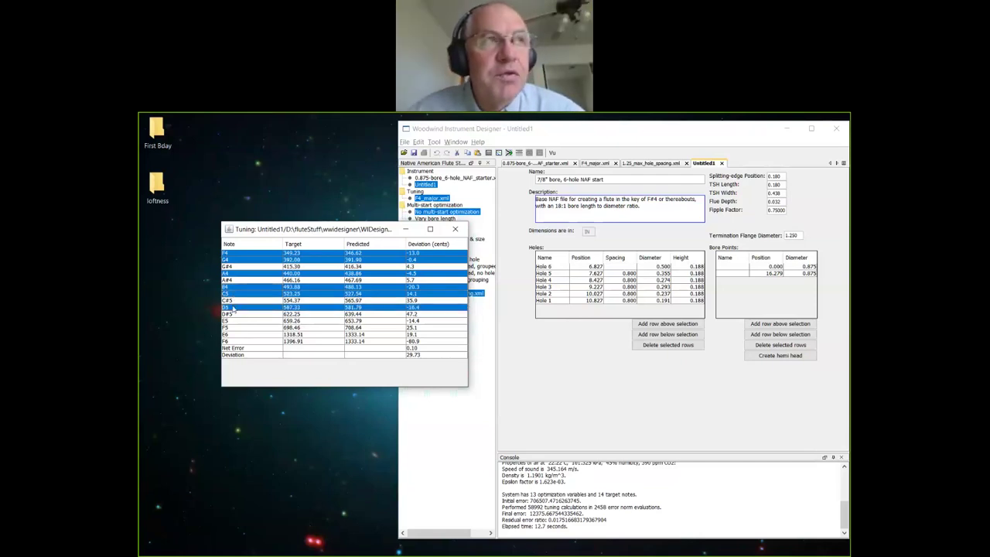
{"action": "left_click", "coordinate": [234, 320], "text": "ctrl"}
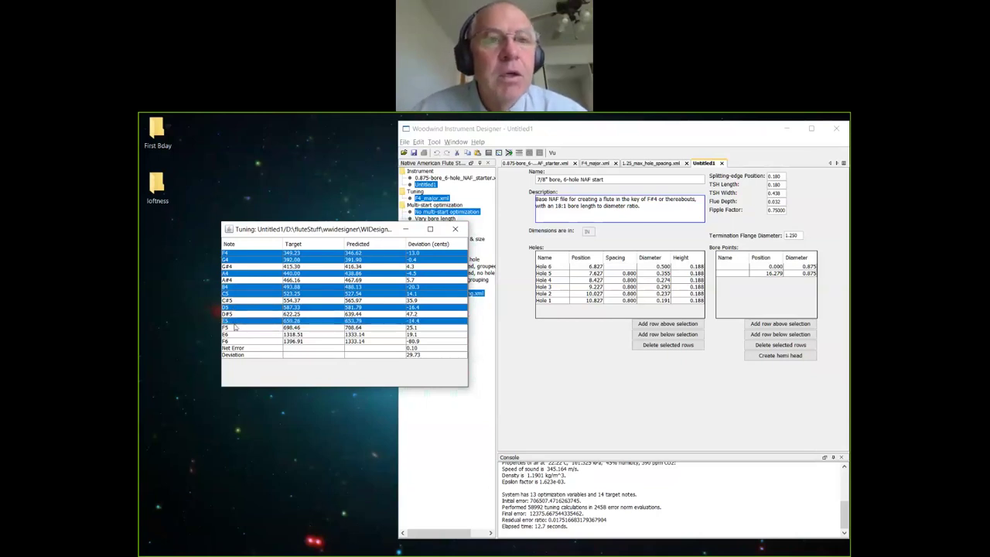
{"action": "left_click", "coordinate": [233, 327], "text": "ctrl"}
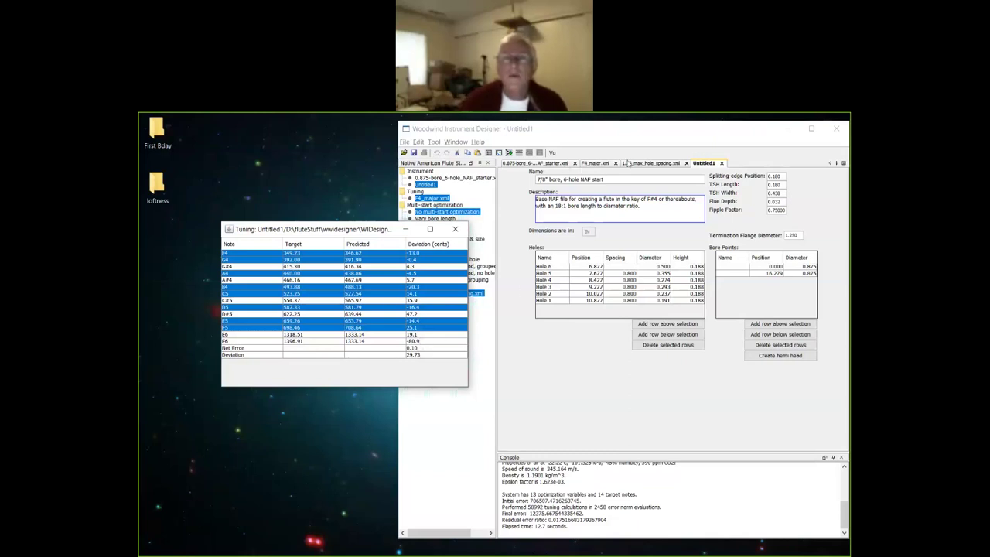
In the F4_major tuning's fingering list, set the weights of E6 and F6 to 0.
{"action": "left_click", "coordinate": [604, 163]}
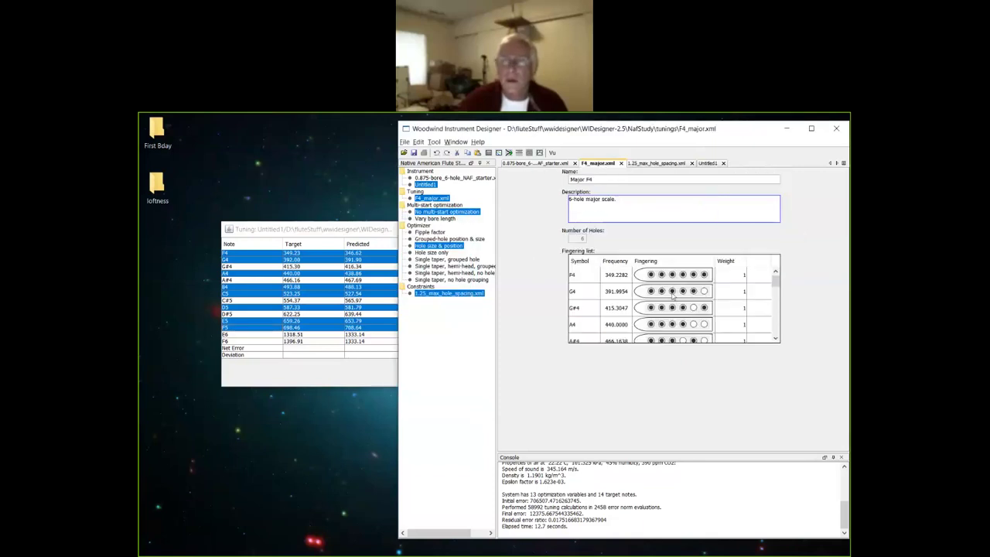
{"action": "scroll", "coordinate": [746, 311], "scroll_direction": "down", "scroll_amount": 6}
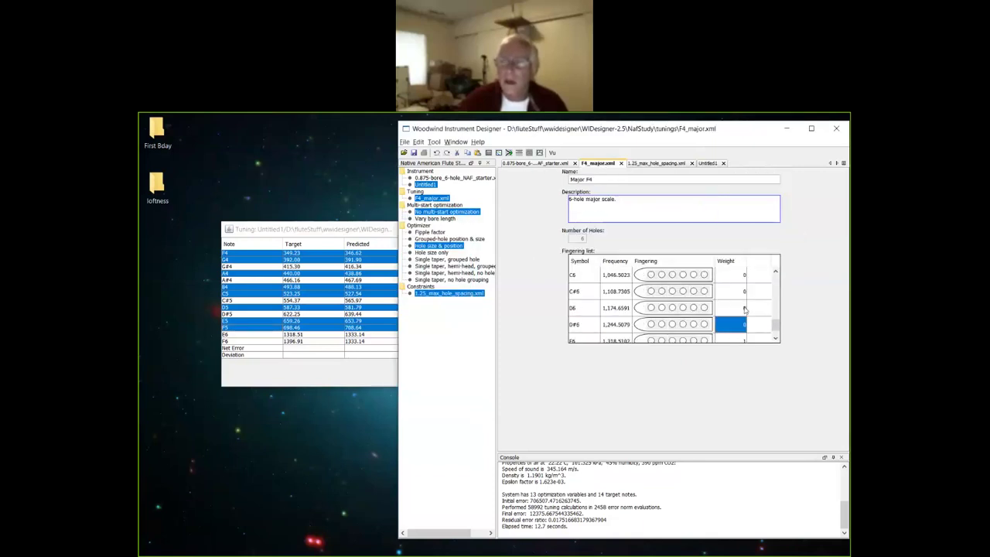
{"action": "scroll", "coordinate": [744, 310], "scroll_direction": "down", "scroll_amount": 1}
{"action": "left_click", "coordinate": [742, 318]}
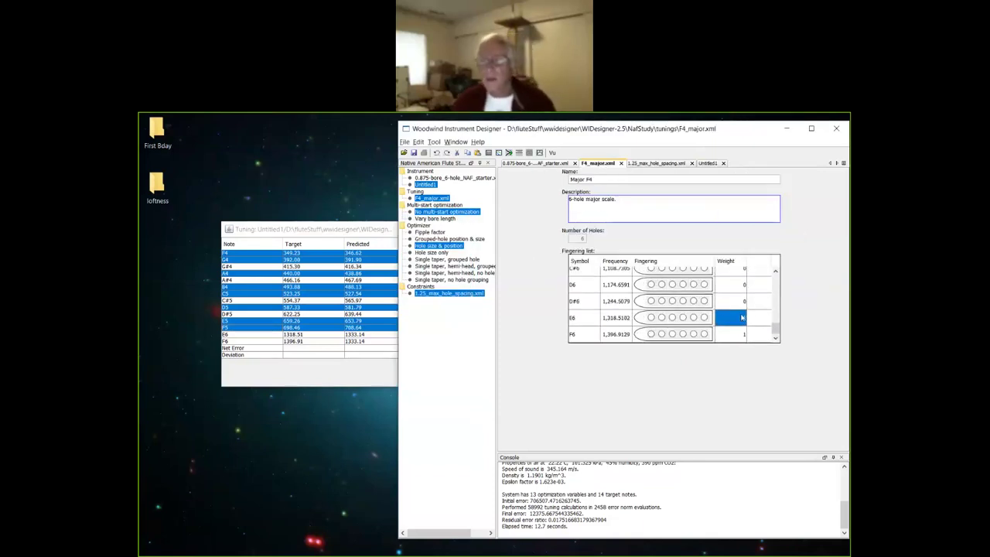
{"action": "type", "text": "0"}
{"action": "key", "text": "Return"}
{"action": "type", "text": "0"}
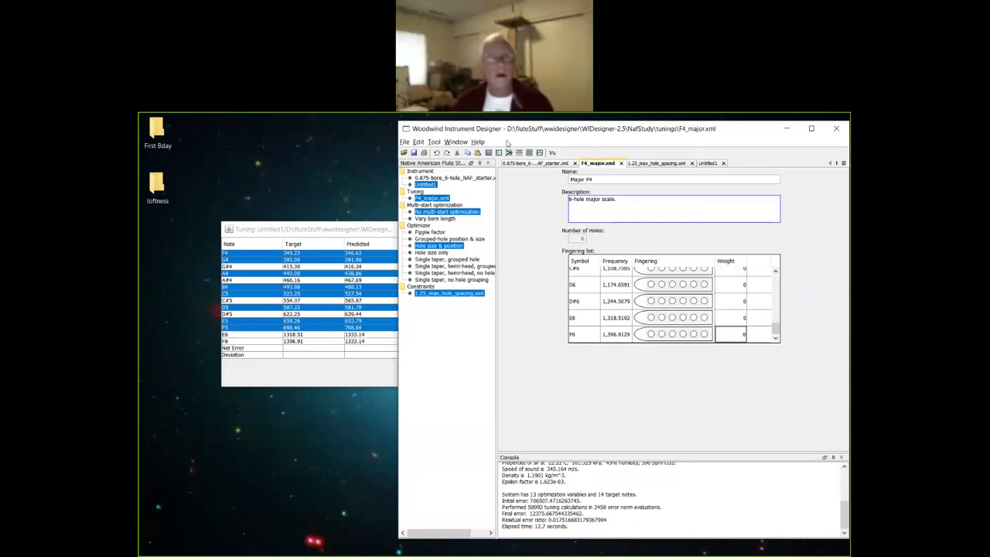
Close the old tuning table, discard the Untitled1 instrument, and rerun the Hole size & position optimization with the updated tuning weights.
{"action": "left_click", "coordinate": [352, 232]}
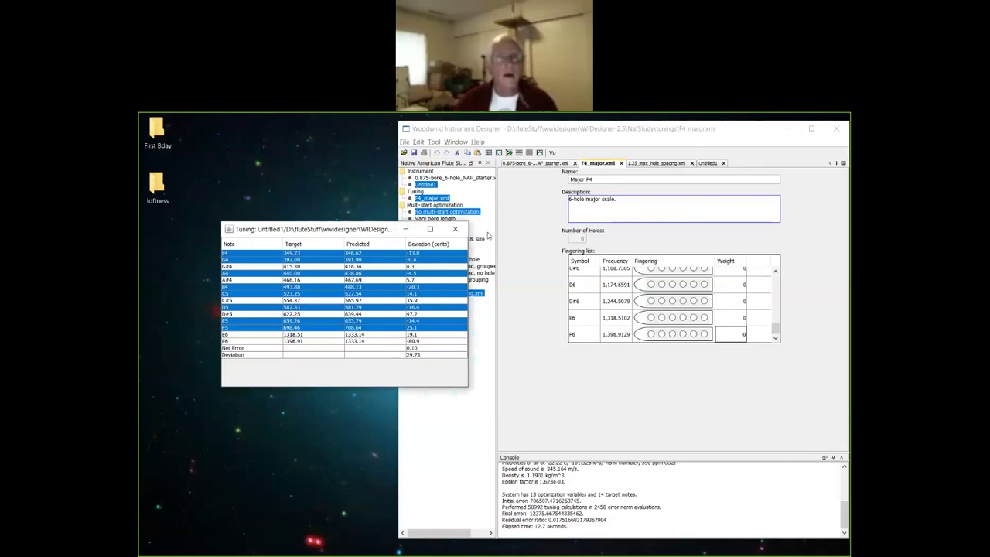
{"action": "left_click", "coordinate": [462, 228]}
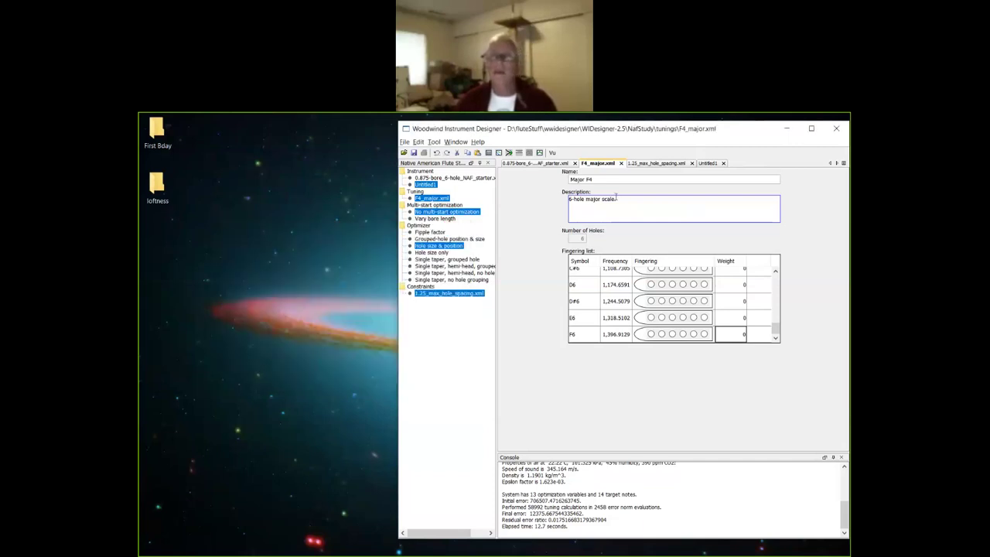
{"action": "left_click", "coordinate": [723, 163]}
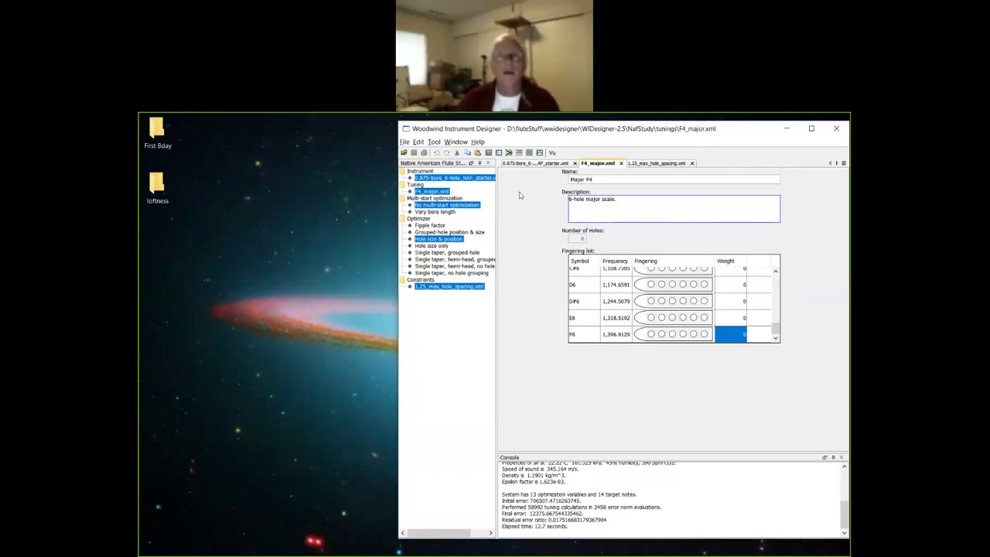
{"action": "left_click", "coordinate": [509, 154]}
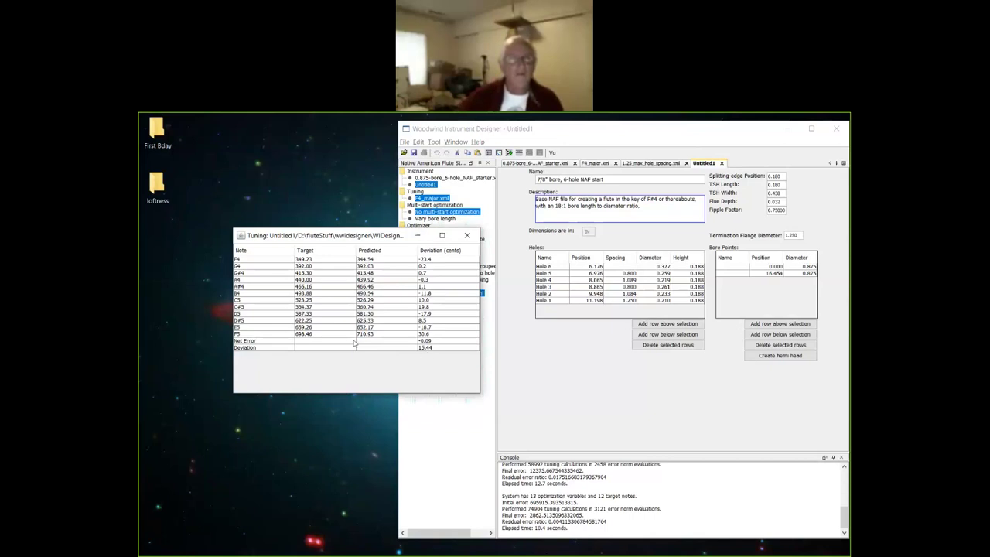
Examine the optimized instrument's tuning table, highlighting rows F4, G4, A4, A#4, C5, D5, E5 and F5, and move it clear of the navigation tree.
{"action": "left_click", "coordinate": [270, 261]}
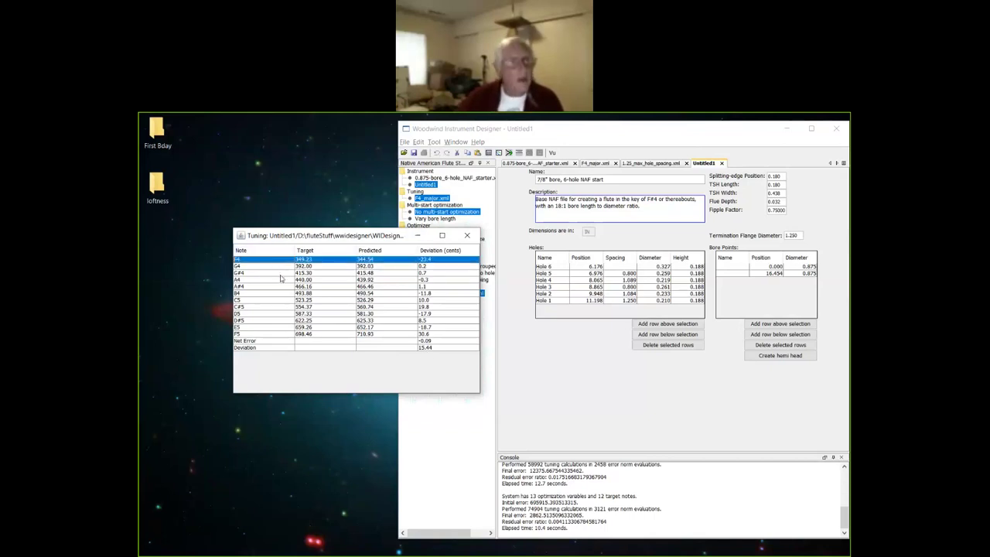
{"action": "left_click", "coordinate": [275, 267], "text": "ctrl"}
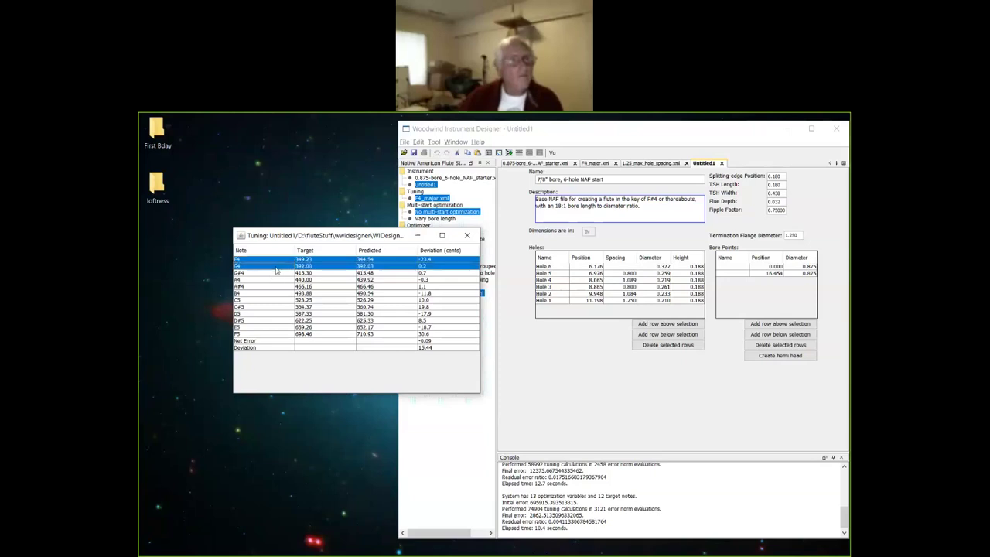
{"action": "left_click", "coordinate": [270, 280], "text": "ctrl"}
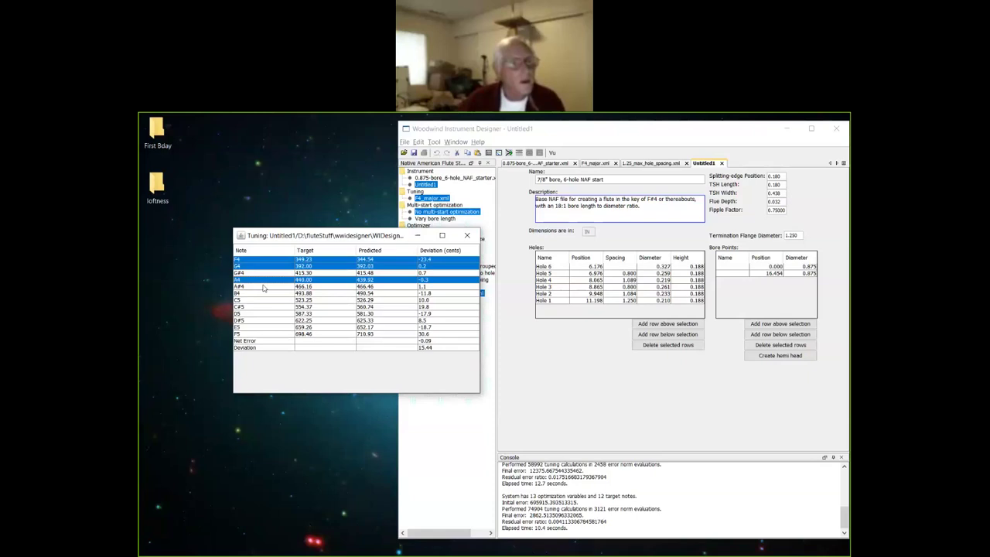
{"action": "left_click", "coordinate": [270, 287], "text": "ctrl"}
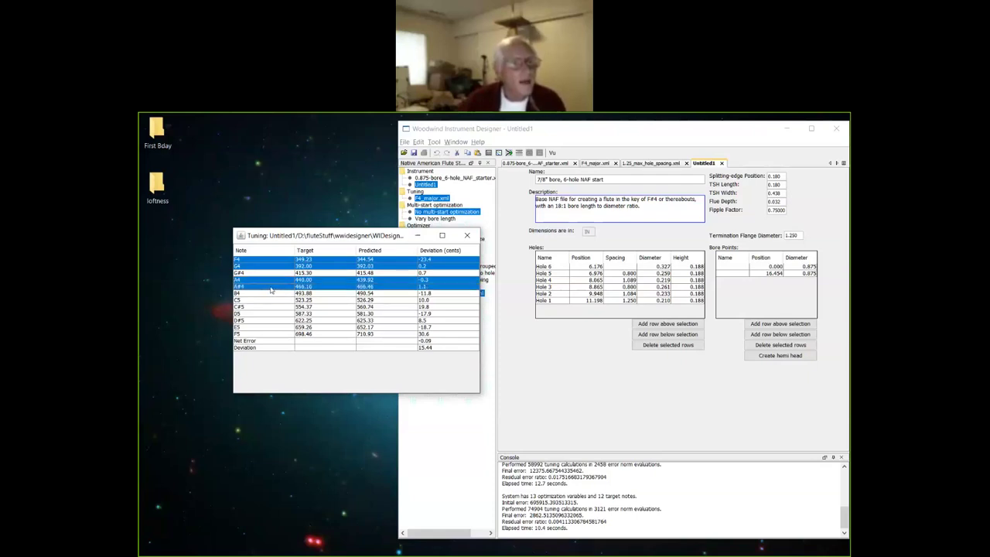
{"action": "left_click", "coordinate": [265, 300], "text": "ctrl"}
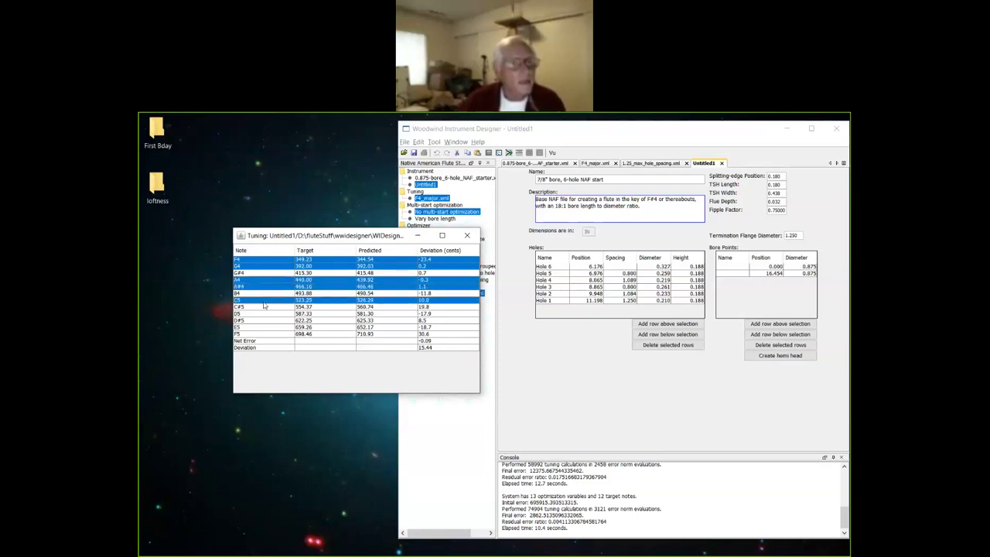
{"action": "left_click", "coordinate": [256, 314], "text": "ctrl"}
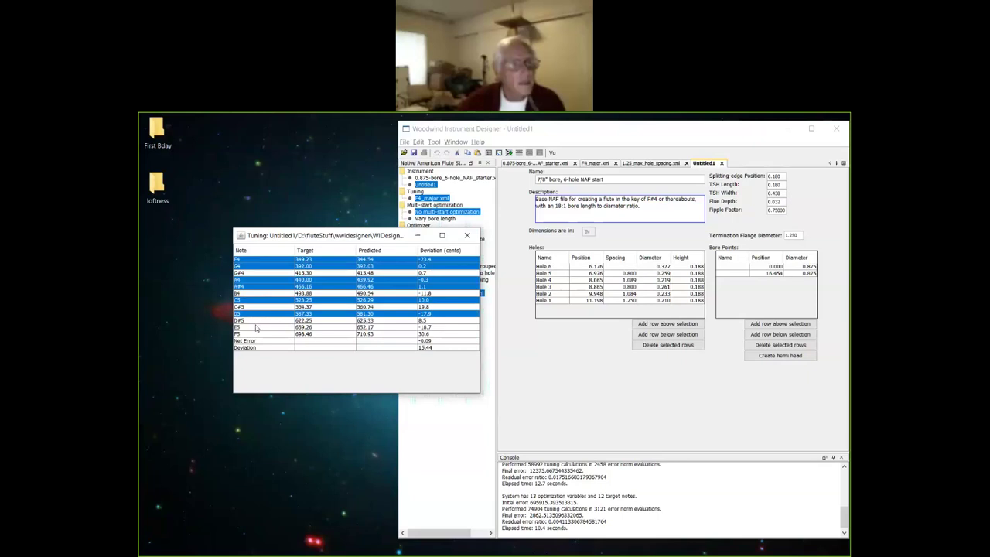
{"action": "left_click", "coordinate": [258, 327], "text": "ctrl"}
{"action": "left_click", "coordinate": [256, 334], "text": "ctrl"}
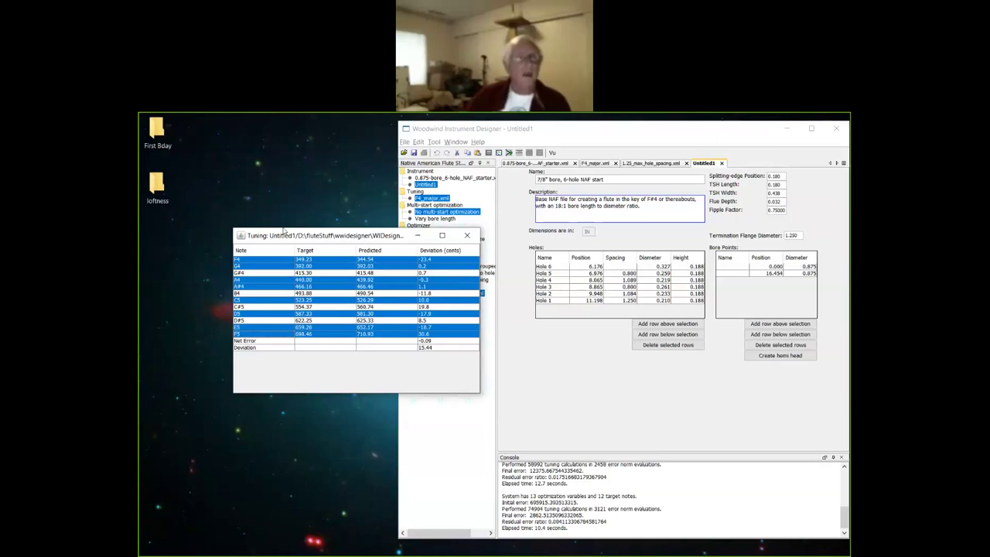
{"action": "left_click_drag", "start_coordinate": [284, 229], "coordinate": [202, 222]}
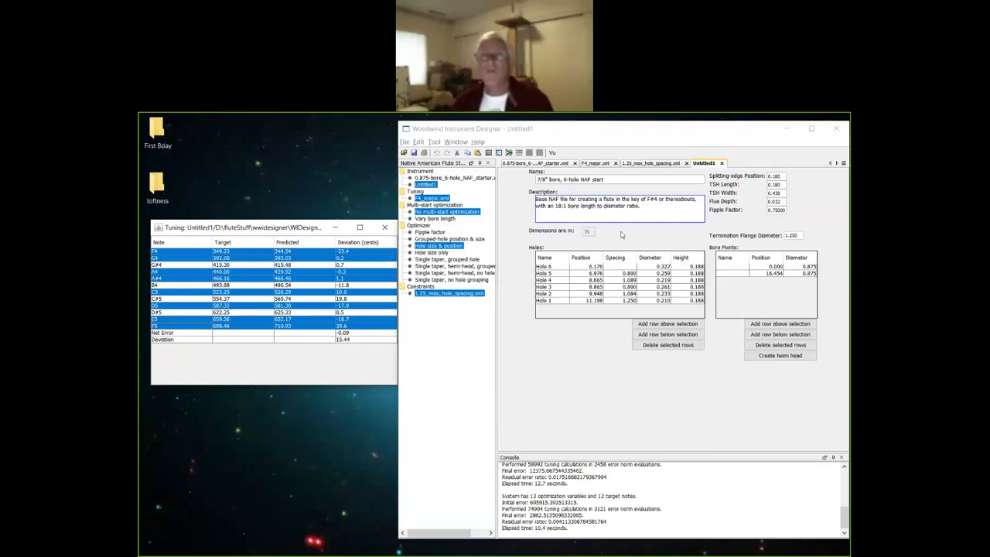
In the F4_major tuning's fingering list, set the weights of G#4, A#4, C#5 and D#5 to 0.
{"action": "left_click", "coordinate": [600, 167]}
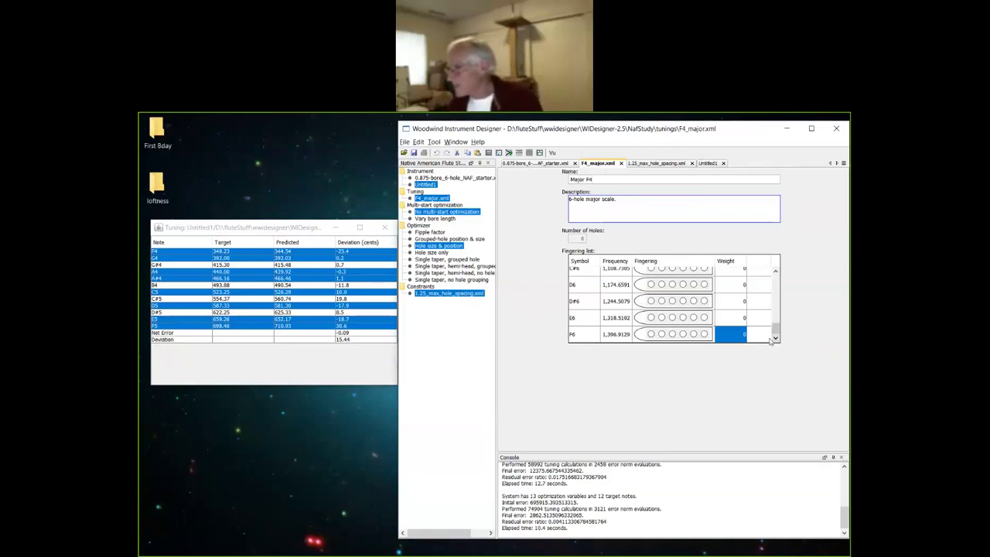
{"action": "left_click_drag", "start_coordinate": [775, 328], "coordinate": [775, 274]}
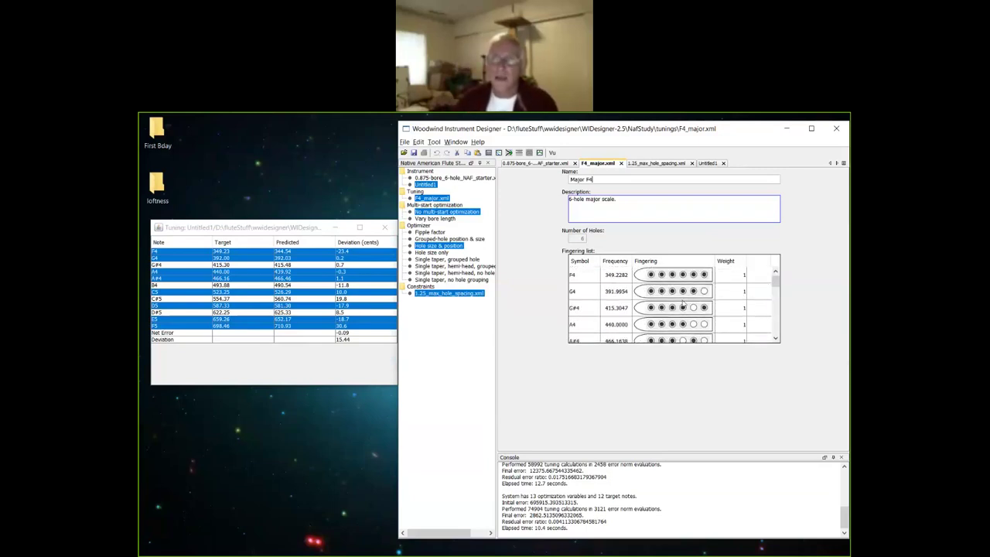
{"action": "left_click", "coordinate": [735, 313]}
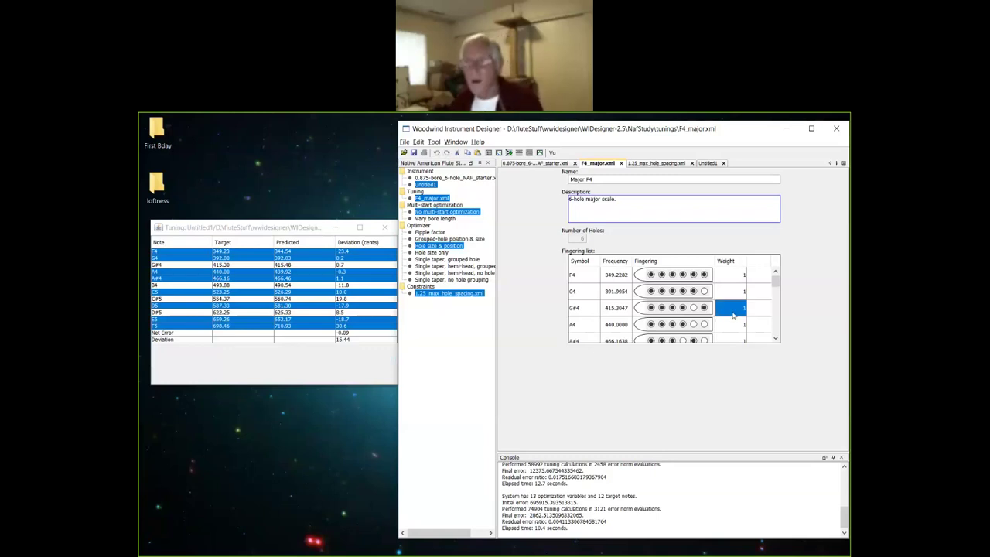
{"action": "type", "text": "0"}
{"action": "key", "text": "Return"}
{"action": "key", "text": "Down"}
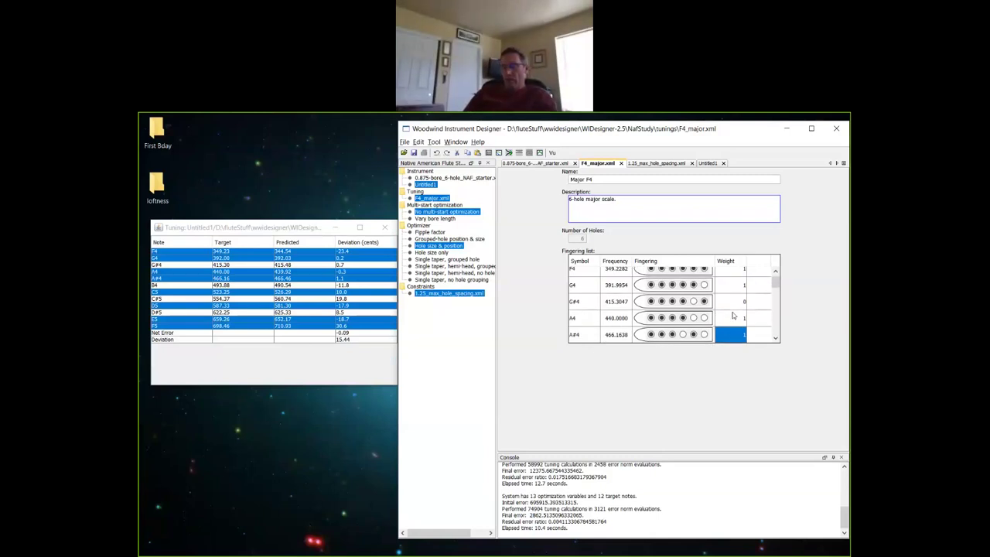
{"action": "type", "text": "0"}
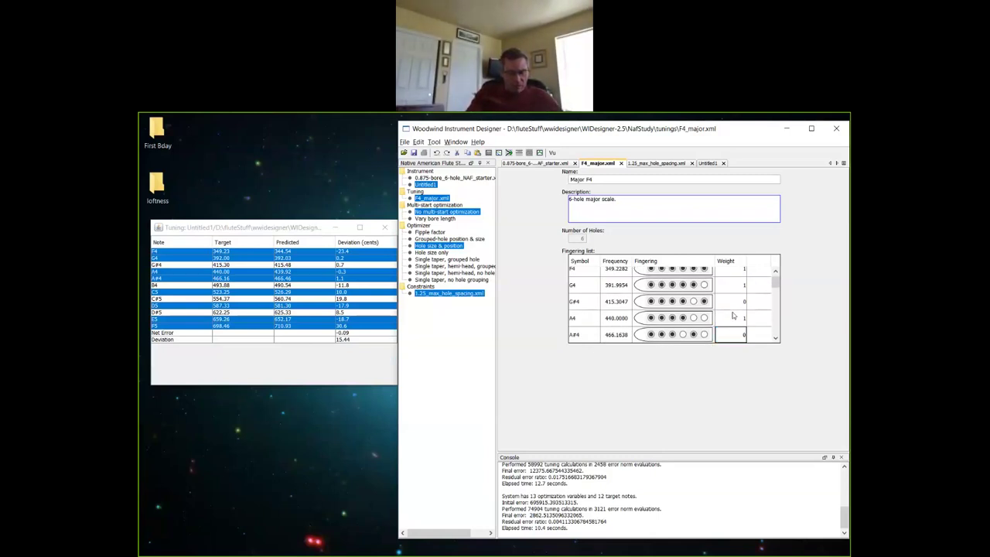
{"action": "key", "text": "Return"}
{"action": "key", "text": "Down"}
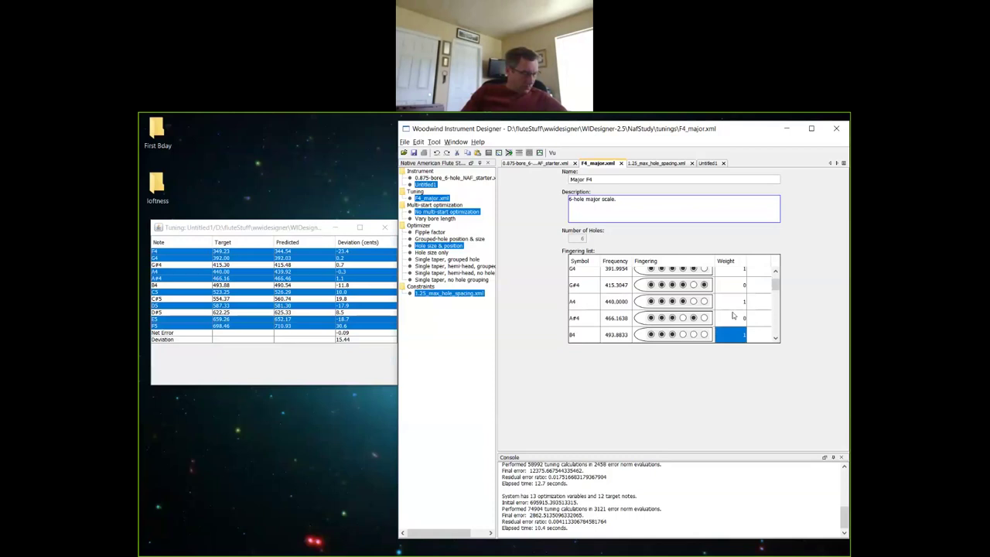
{"action": "key", "text": "Down"}
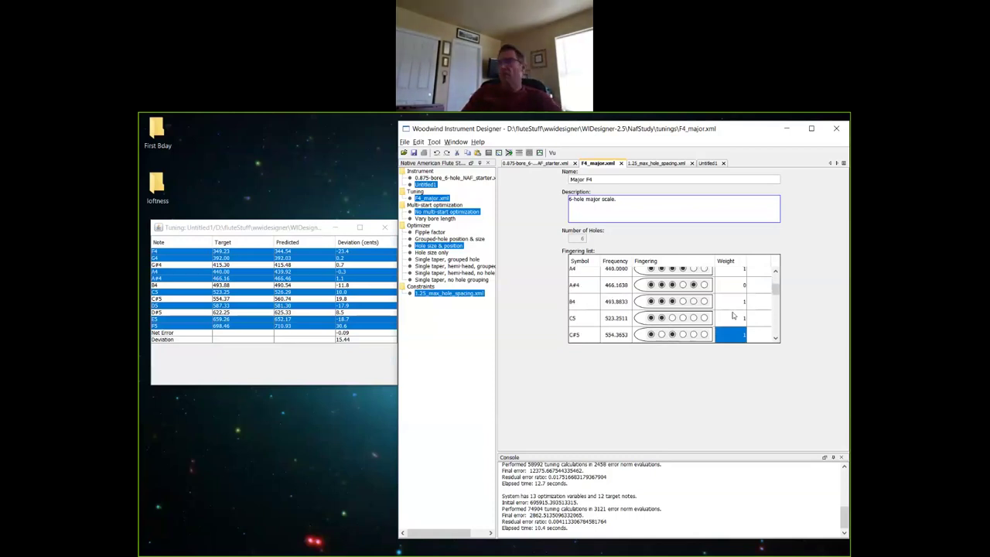
{"action": "type", "text": "0"}
{"action": "key", "text": "Return"}
{"action": "key", "text": "Down"}
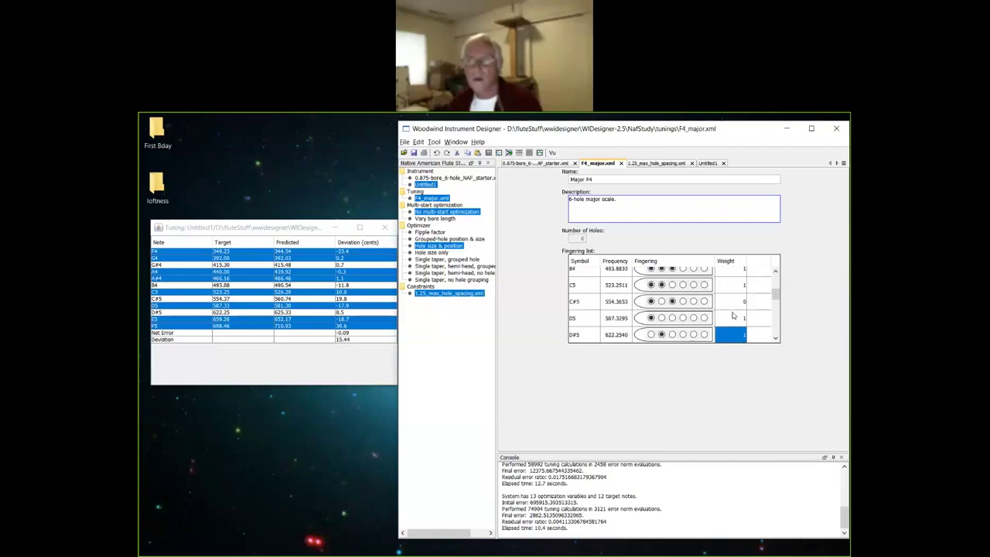
{"action": "type", "text": "0"}
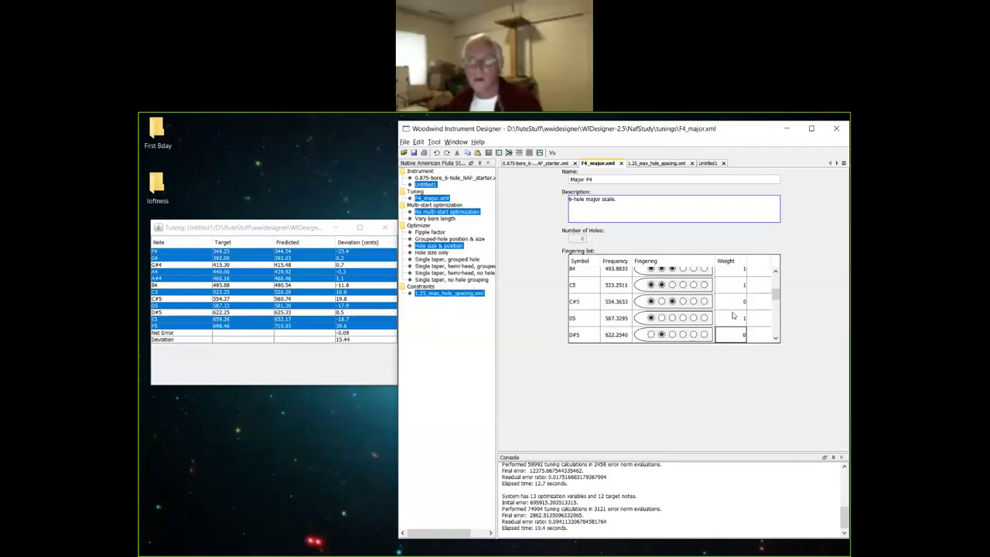
{"action": "key", "text": "Return"}
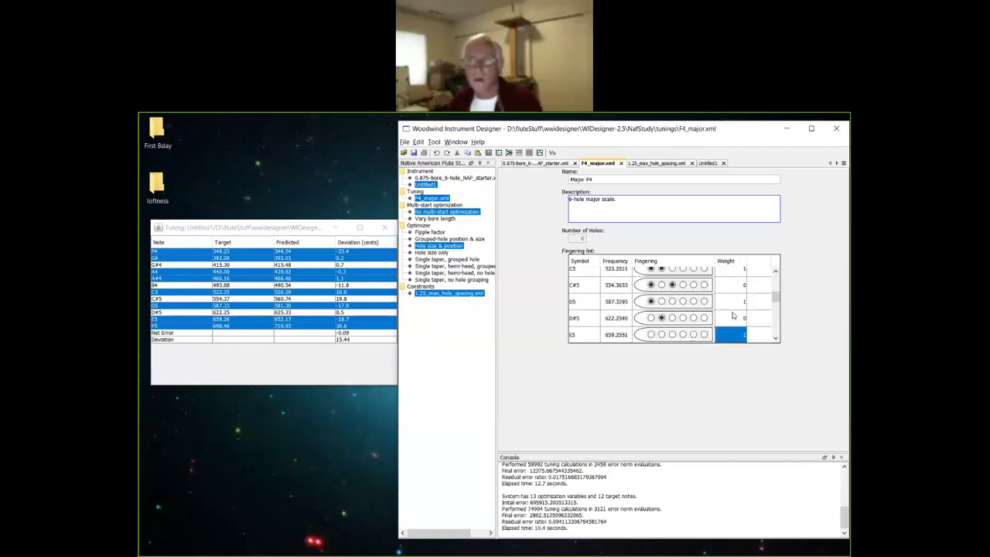
Close the open hole in the F5 fingering and rerun the Hole size & position optimization on the 0.875-bore six-hole starter instrument.
{"action": "key", "text": "Down"}
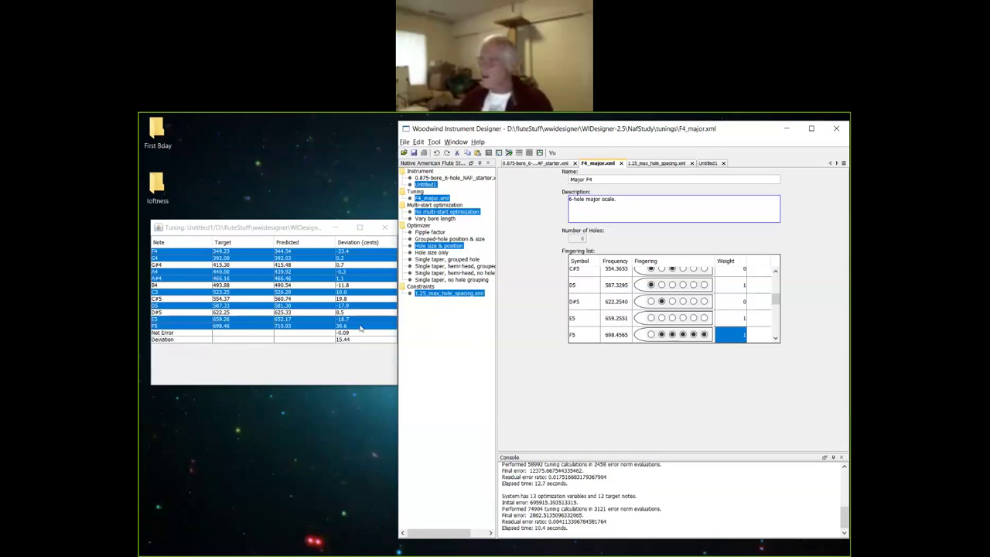
{"action": "left_click", "coordinate": [651, 334]}
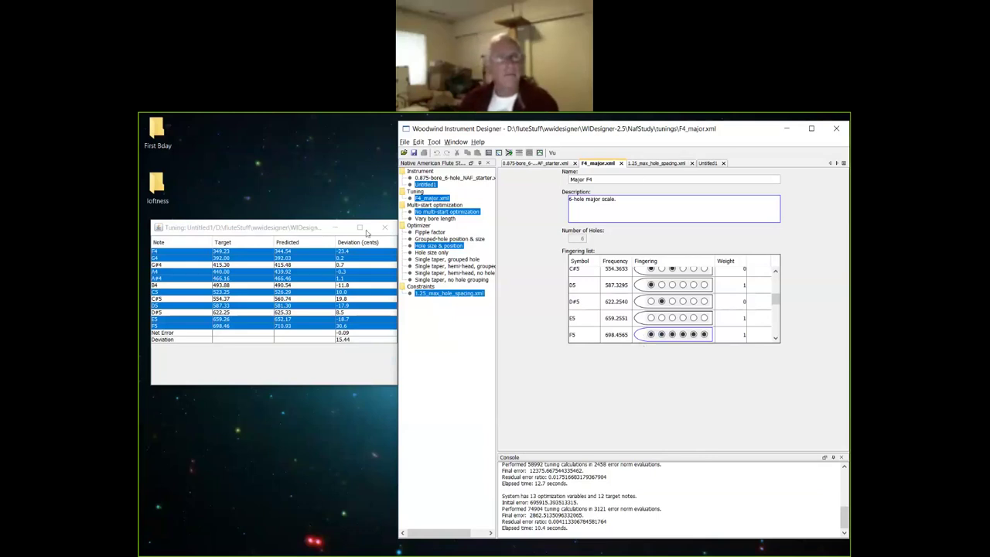
{"action": "left_click", "coordinate": [462, 179]}
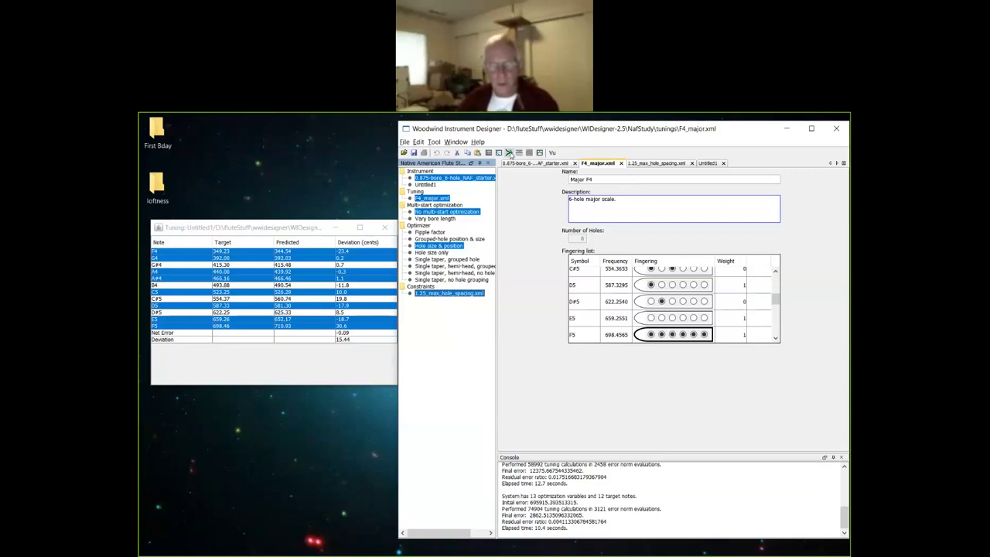
{"action": "left_click", "coordinate": [508, 152]}
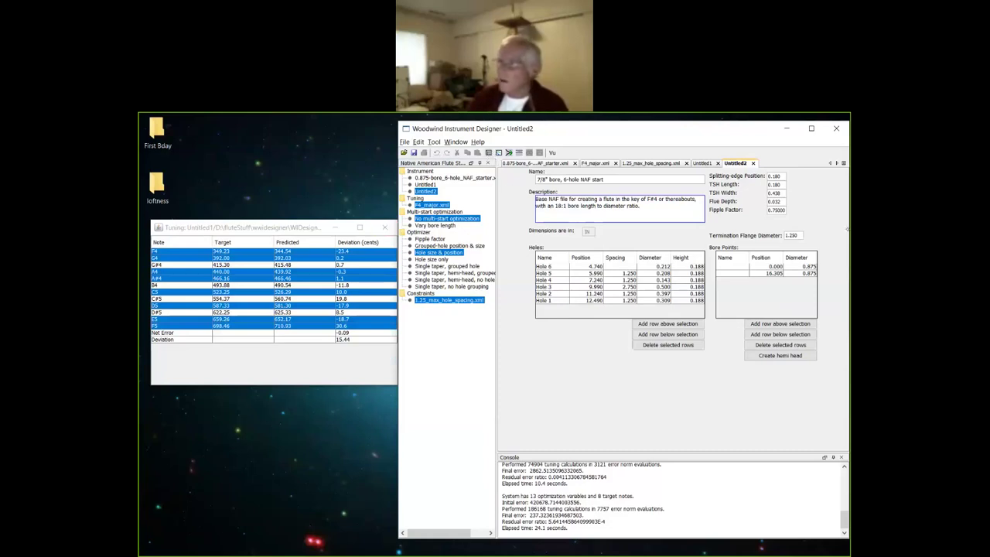
Display the newly optimized instrument's tuning table and place it below the previous table to compare note deviations.
{"action": "left_click", "coordinate": [388, 366]}
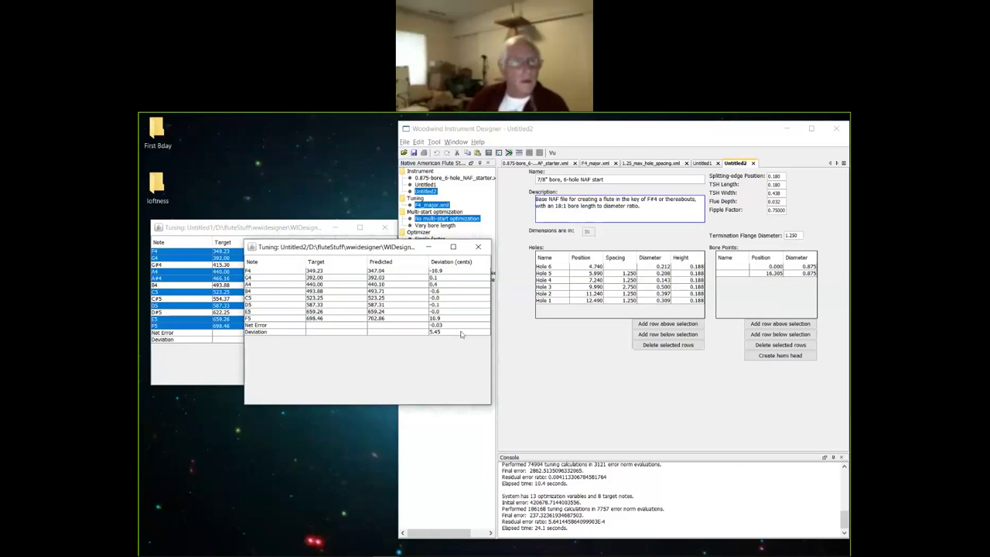
{"action": "left_click", "coordinate": [444, 272]}
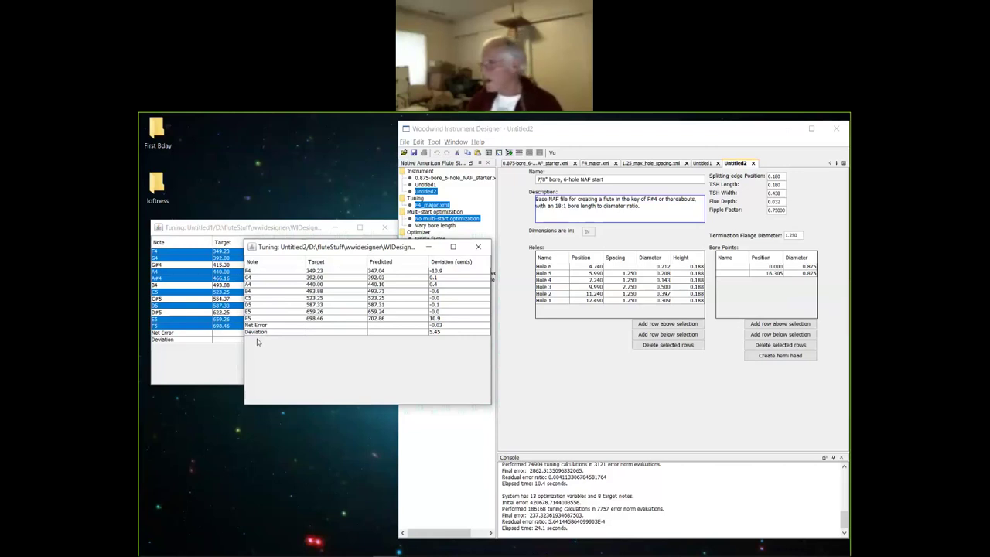
{"action": "left_click_drag", "start_coordinate": [352, 251], "coordinate": [258, 341]}
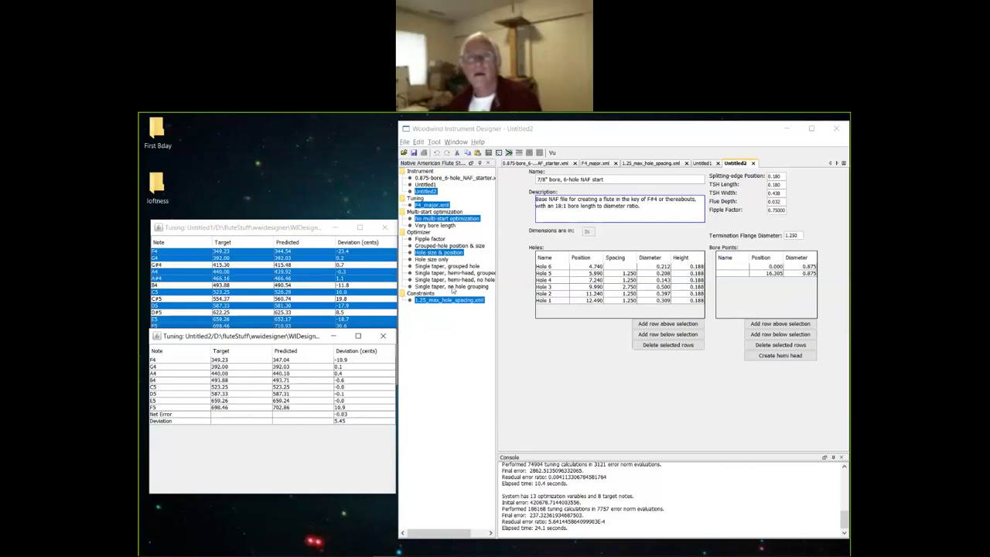
In the F4_major tuning's fingering list, set the weights of F4 and F5 to 10.
{"action": "left_click", "coordinate": [599, 164]}
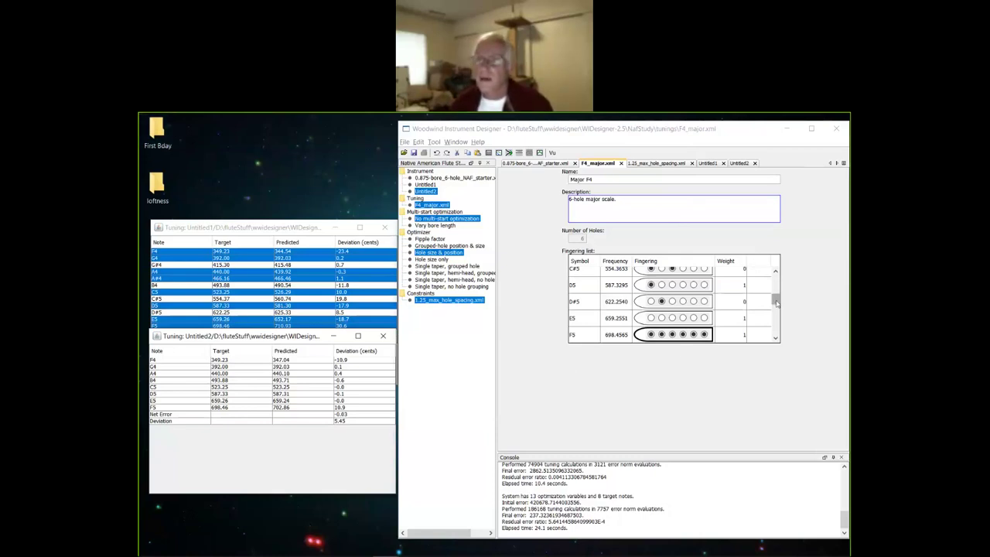
{"action": "left_click_drag", "start_coordinate": [776, 301], "coordinate": [783, 272]}
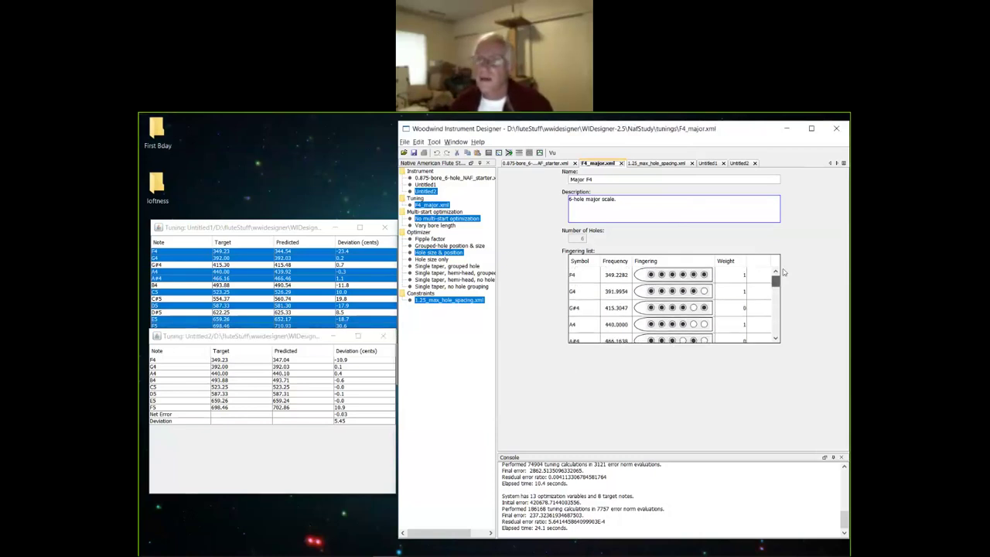
{"action": "left_click", "coordinate": [731, 280]}
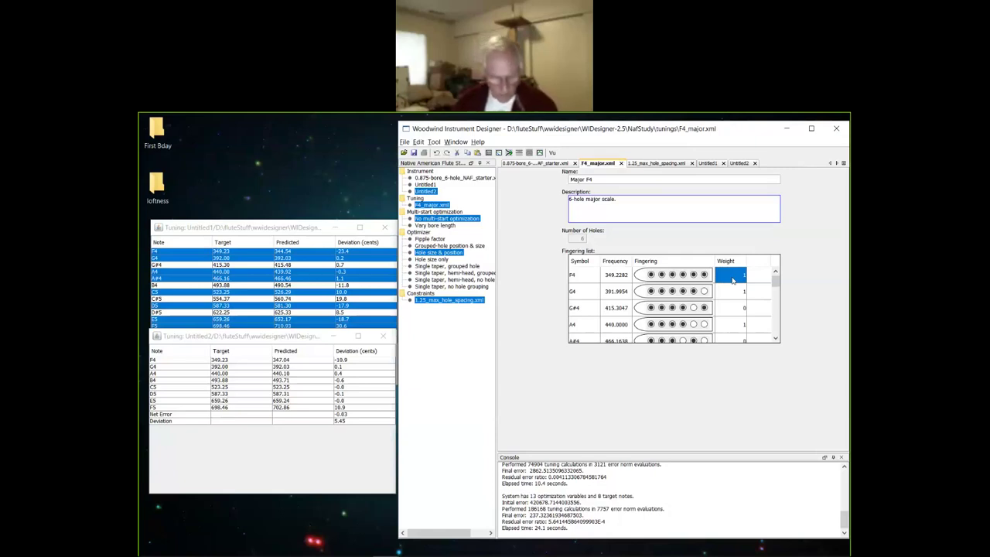
{"action": "double_click", "coordinate": [733, 280]}
{"action": "type", "text": "0"}
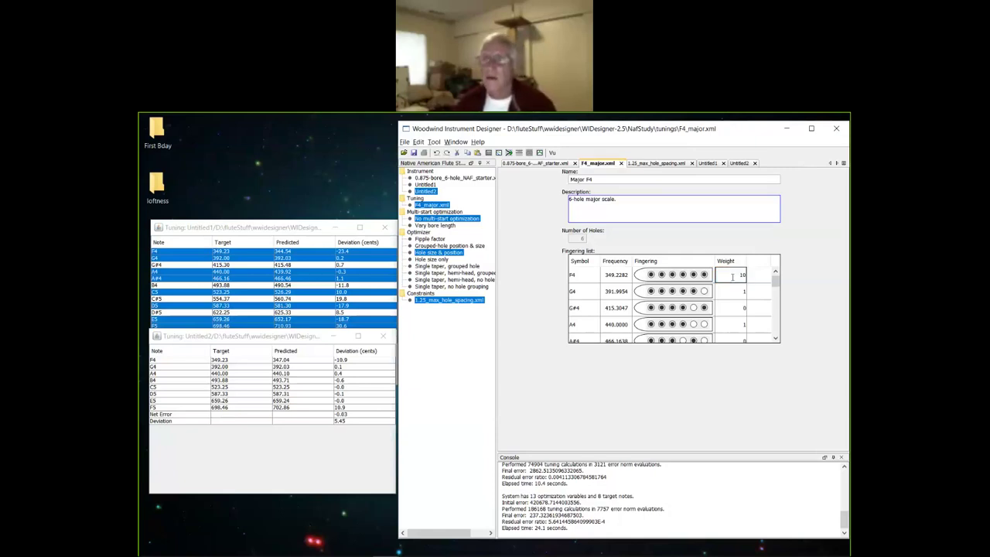
{"action": "left_click_drag", "start_coordinate": [777, 280], "coordinate": [780, 300]}
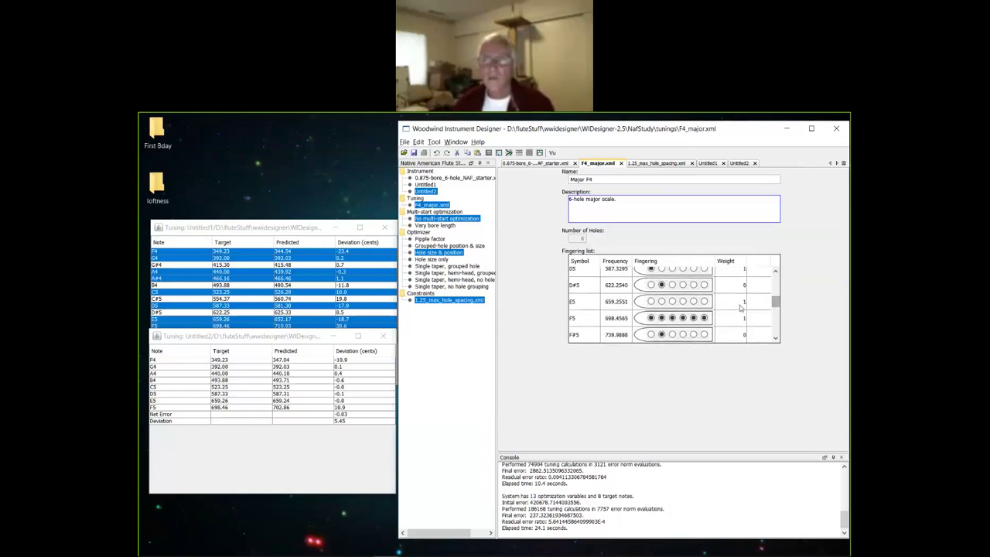
{"action": "left_click", "coordinate": [730, 318]}
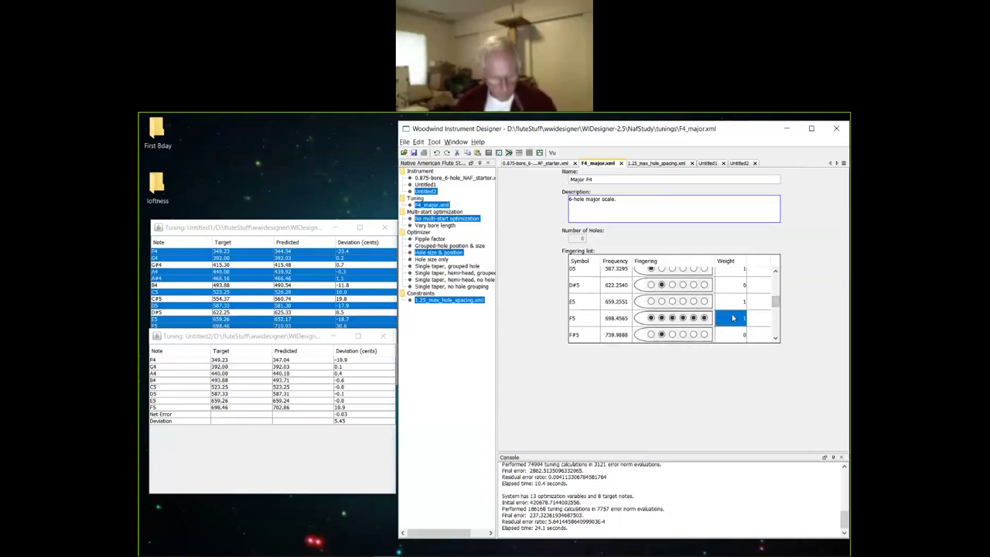
{"action": "type", "text": "0"}
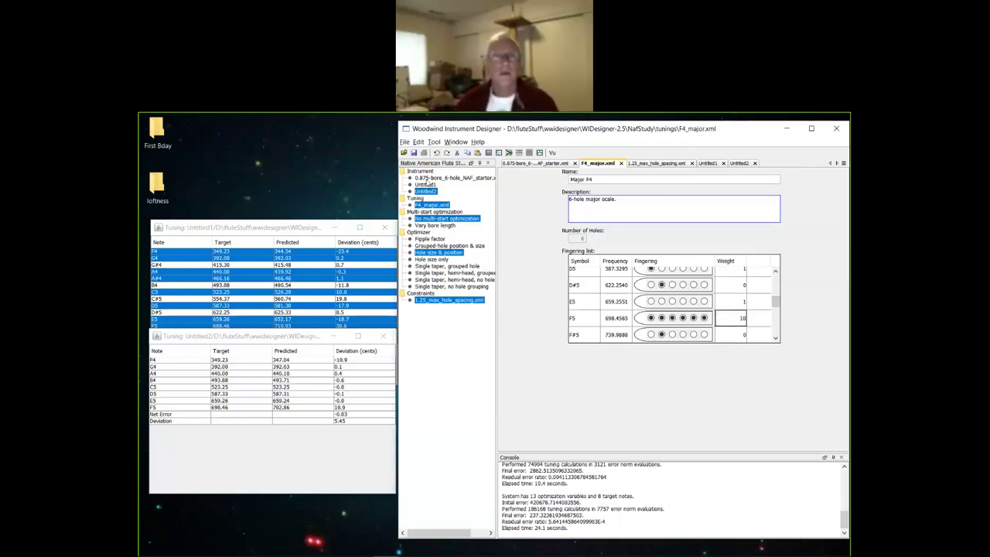
Optimize the starter instrument with the updated F4 and F5 weights, and place its tuning table above the previous result for comparison.
{"action": "left_click", "coordinate": [430, 178]}
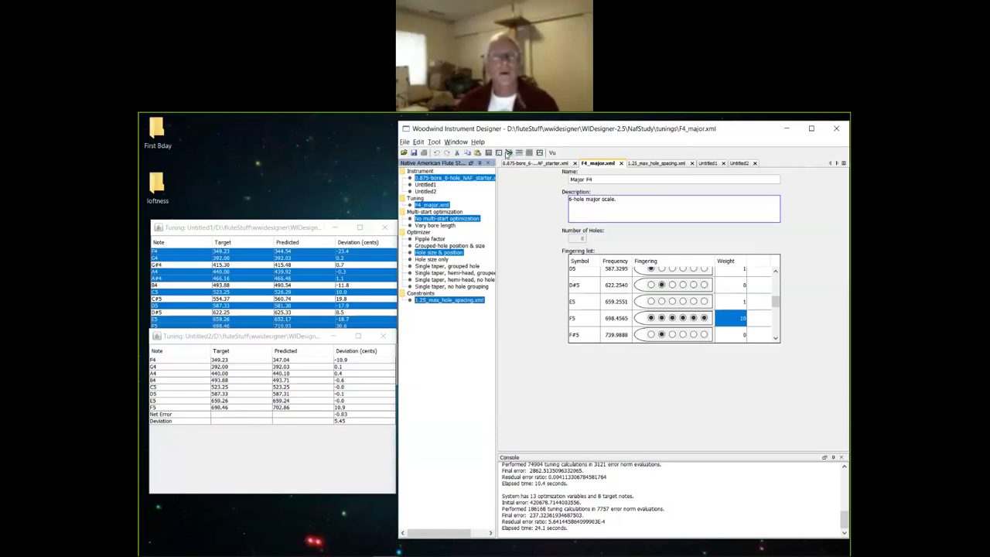
{"action": "left_click", "coordinate": [508, 153]}
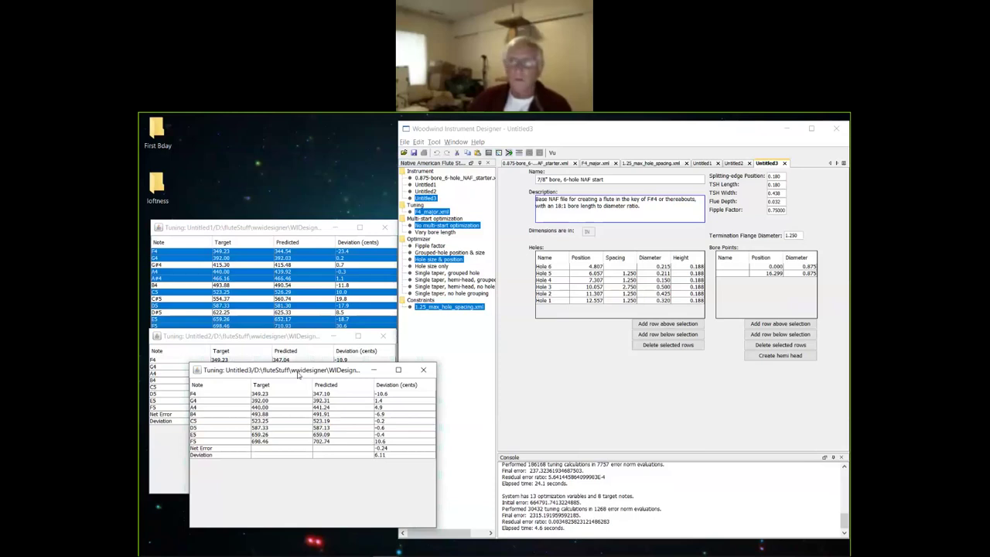
{"action": "left_click", "coordinate": [498, 280]}
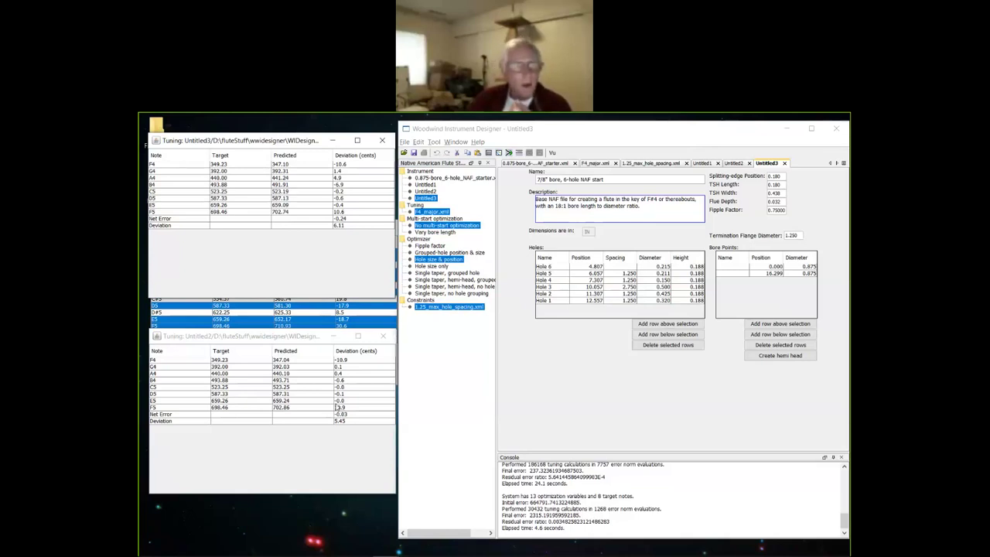
Close the last optimized instrument and set the weights of F5 and F4 to 10000 in the F4_major tuning.
{"action": "left_click", "coordinate": [785, 163]}
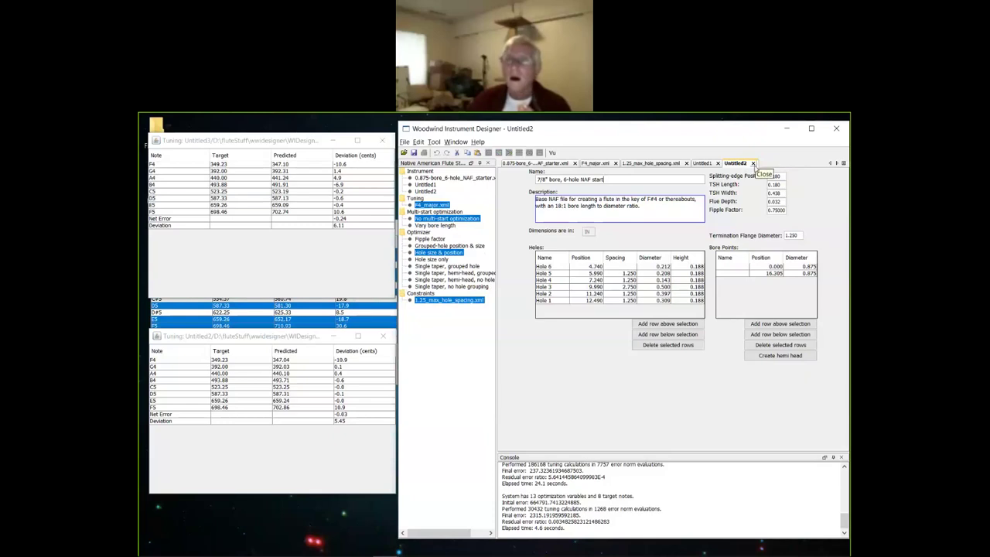
{"action": "left_click", "coordinate": [606, 164]}
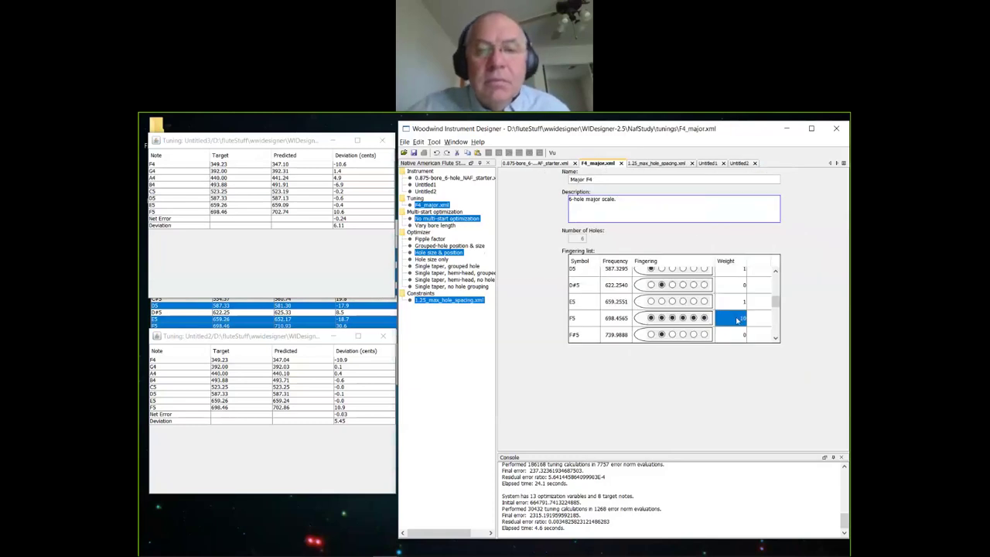
{"action": "key", "text": "BackSpace"}
{"action": "type", "text": "000"}
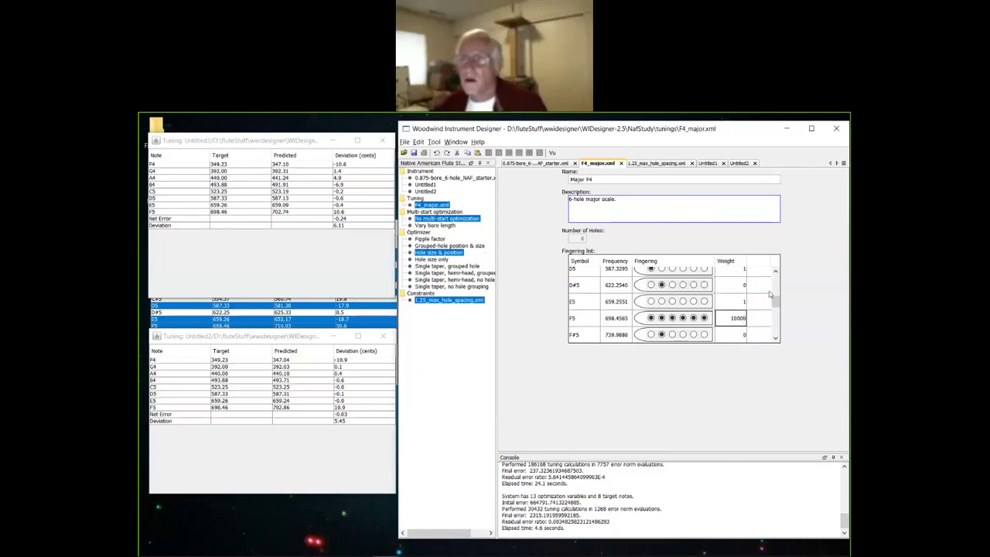
{"action": "left_click_drag", "start_coordinate": [775, 308], "coordinate": [776, 281]}
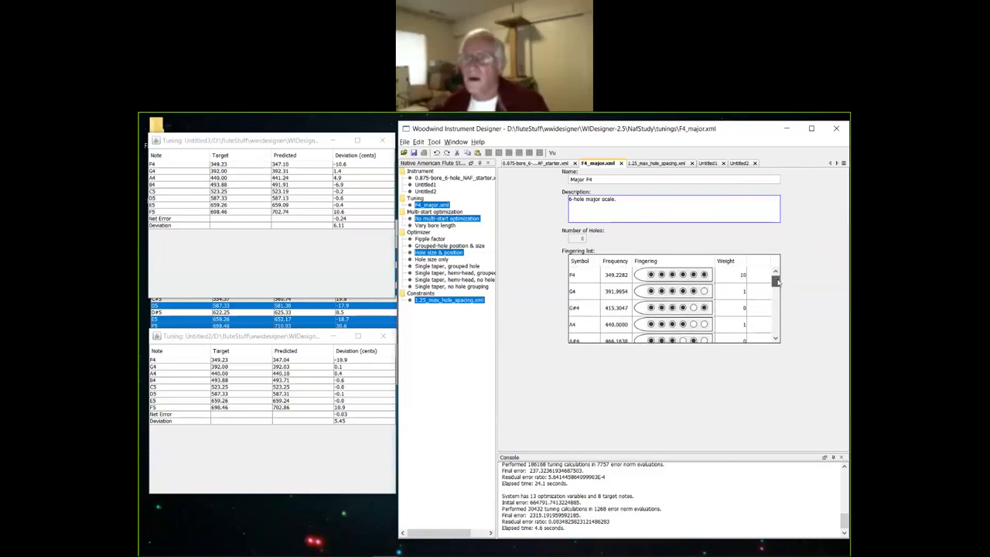
{"action": "left_click", "coordinate": [735, 278]}
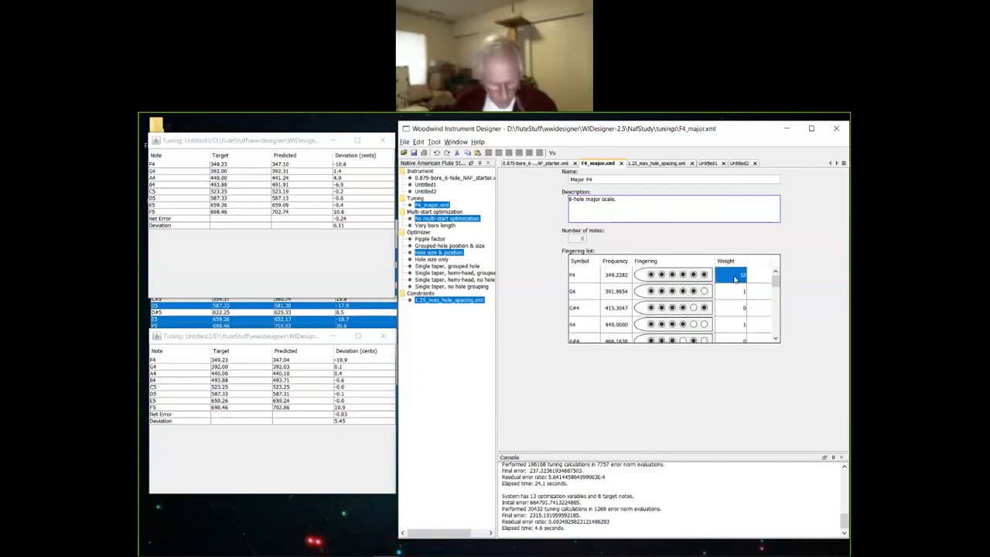
{"action": "type", "text": "1"}
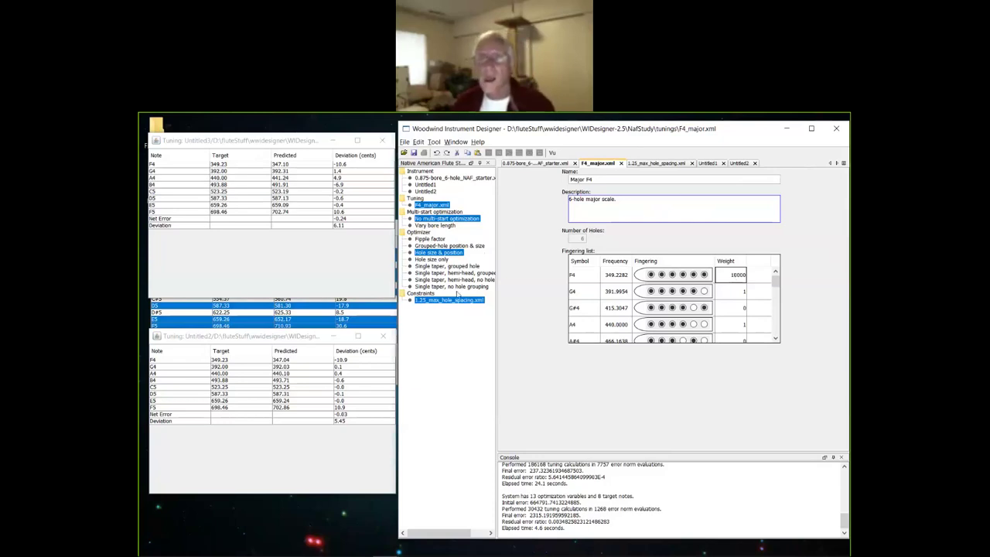
Optimize the 0.875-bore six-hole starter instrument with the 10000 weights, inspect the result's tuning table, and close the table.
{"action": "left_click", "coordinate": [446, 178]}
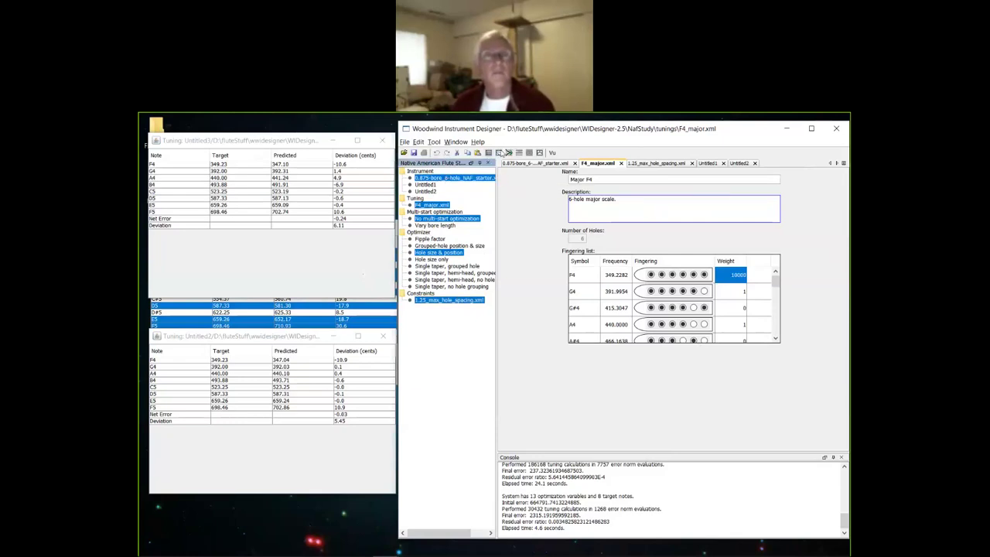
{"action": "left_click", "coordinate": [508, 153]}
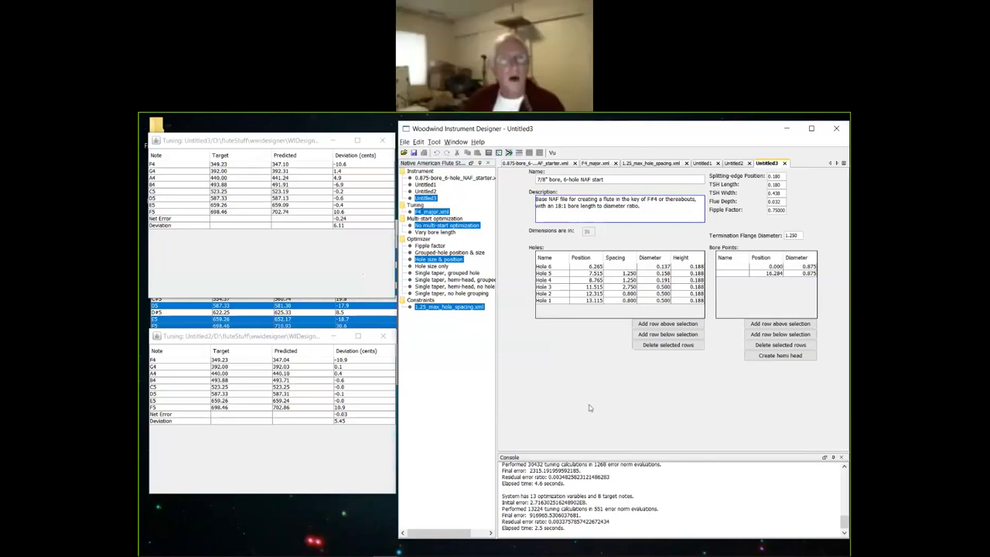
{"action": "left_click", "coordinate": [671, 345]}
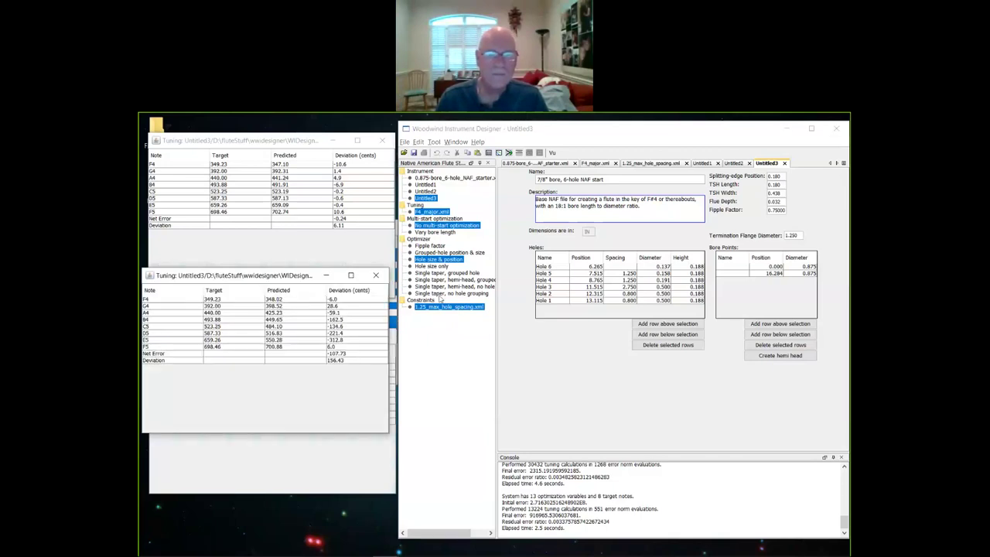
{"action": "left_click", "coordinate": [377, 275]}
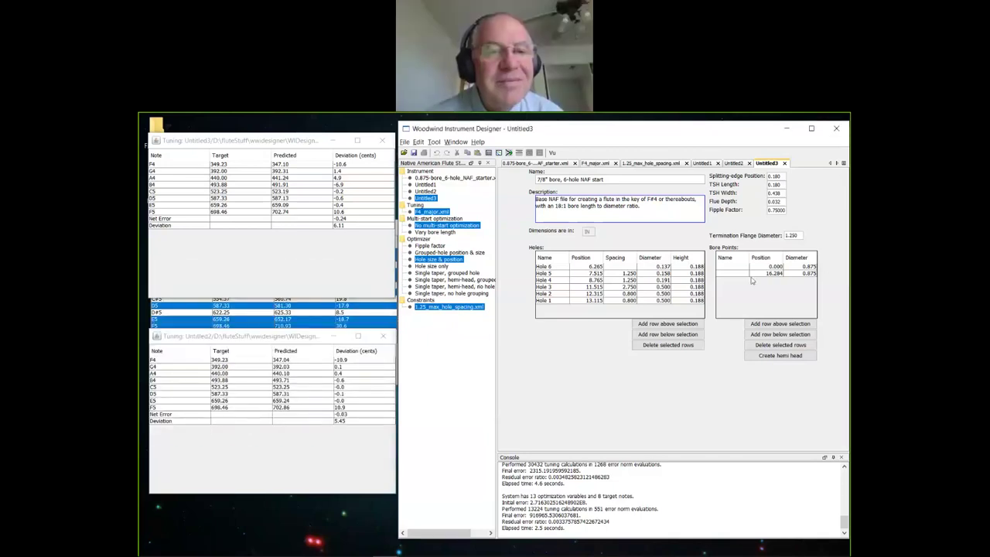
Close the Untitled3 and Untitled2 instruments and set the bore length bounds in the 1.25_max_hole_spacing constraints to 14 and 19 inches.
{"action": "left_click", "coordinate": [784, 163]}
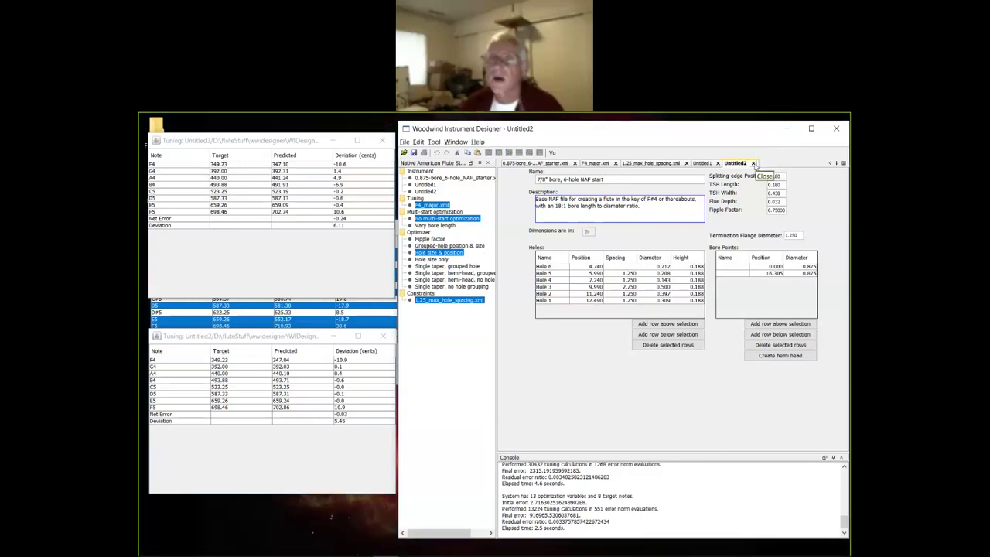
{"action": "left_click", "coordinate": [754, 164]}
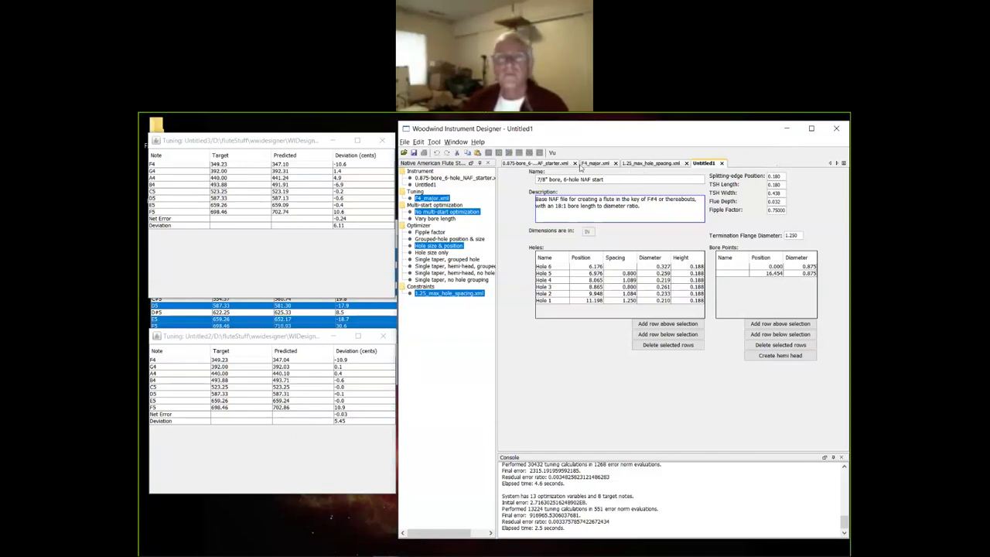
{"action": "left_click", "coordinate": [646, 170]}
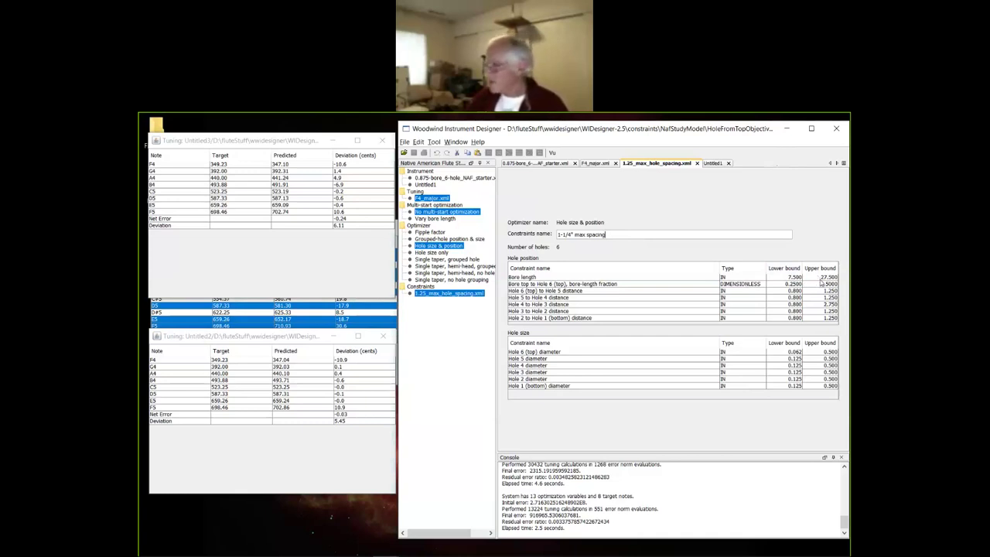
{"action": "left_click", "coordinate": [786, 278]}
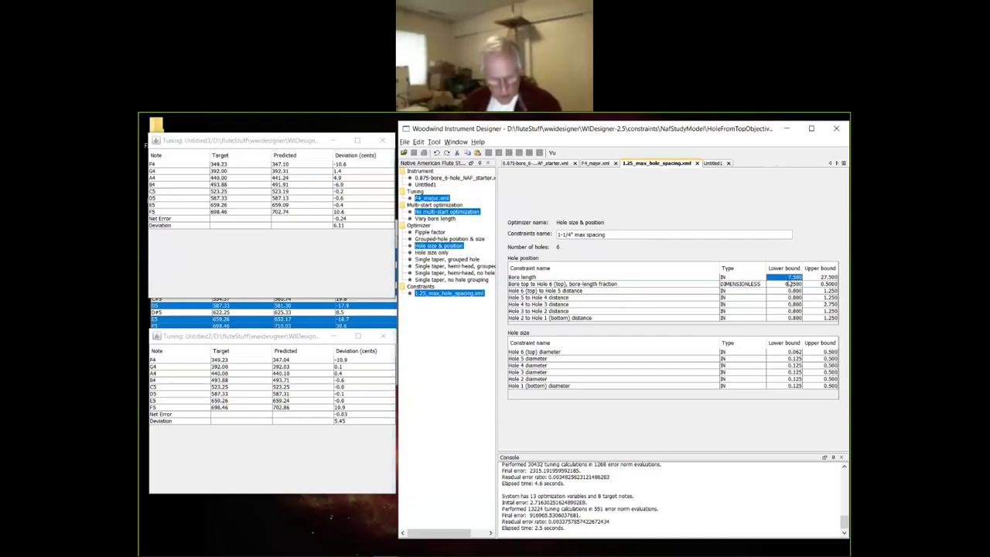
{"action": "type", "text": "14"}
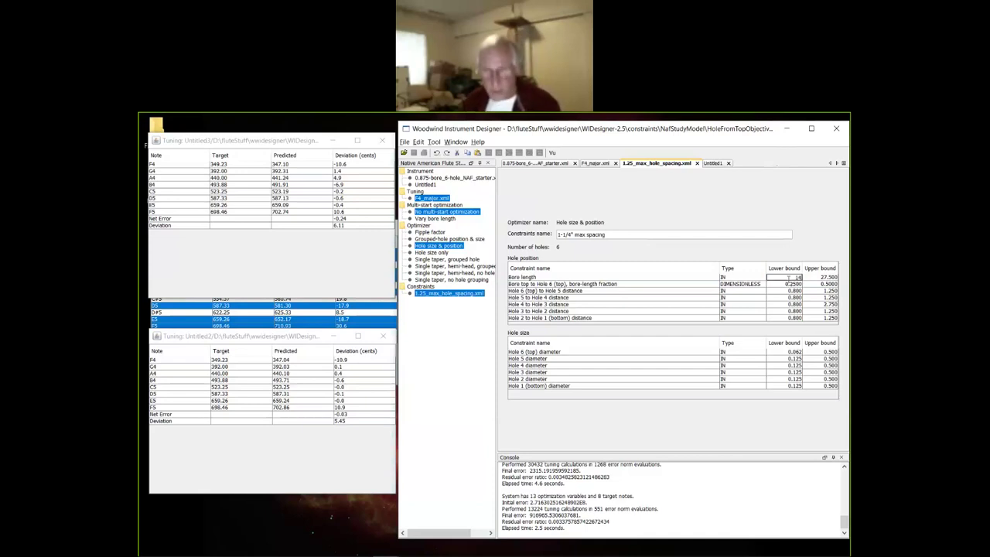
{"action": "left_click", "coordinate": [829, 277]}
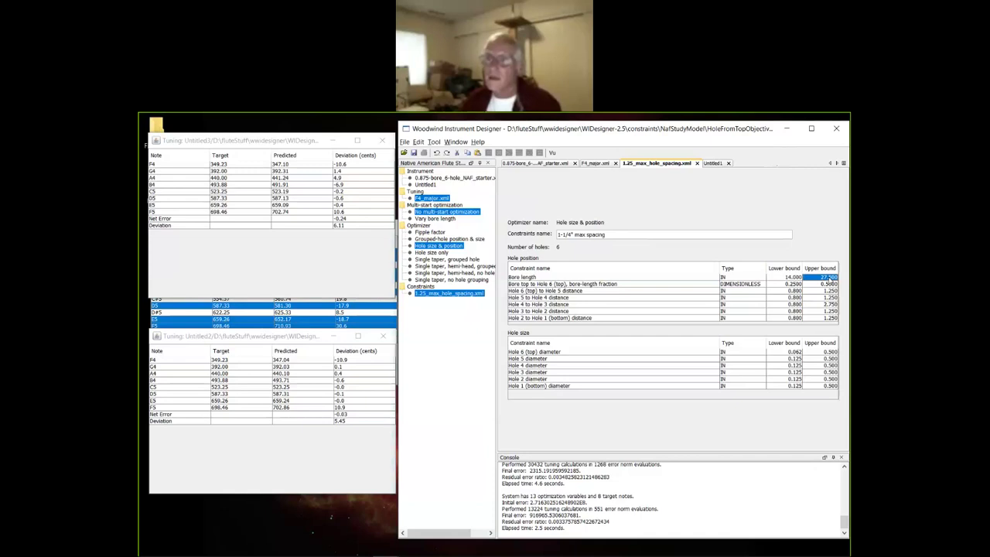
{"action": "type", "text": "20"}
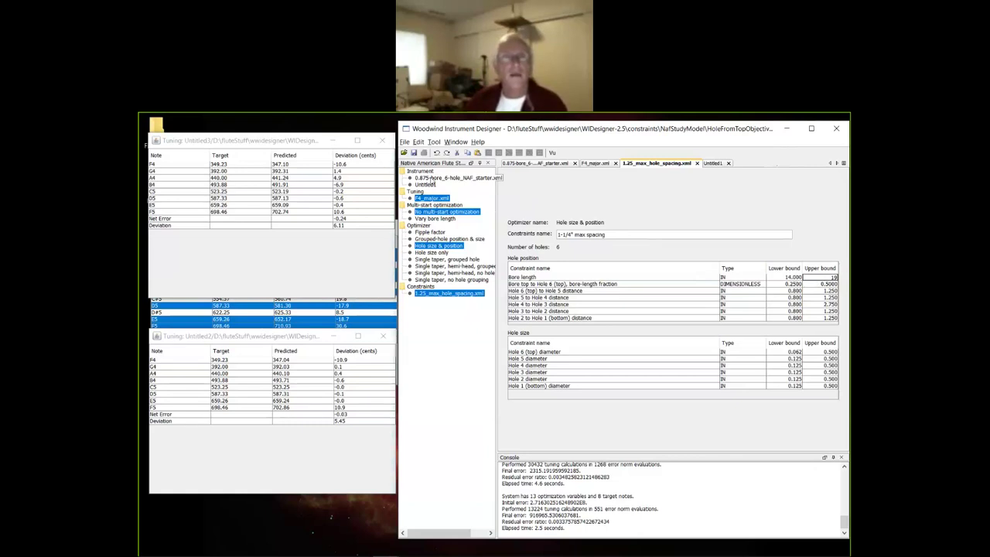
Rerun the Hole size & position optimization on the starter instrument with the new bore length bounds, and review the constraints again.
{"action": "left_click", "coordinate": [431, 179]}
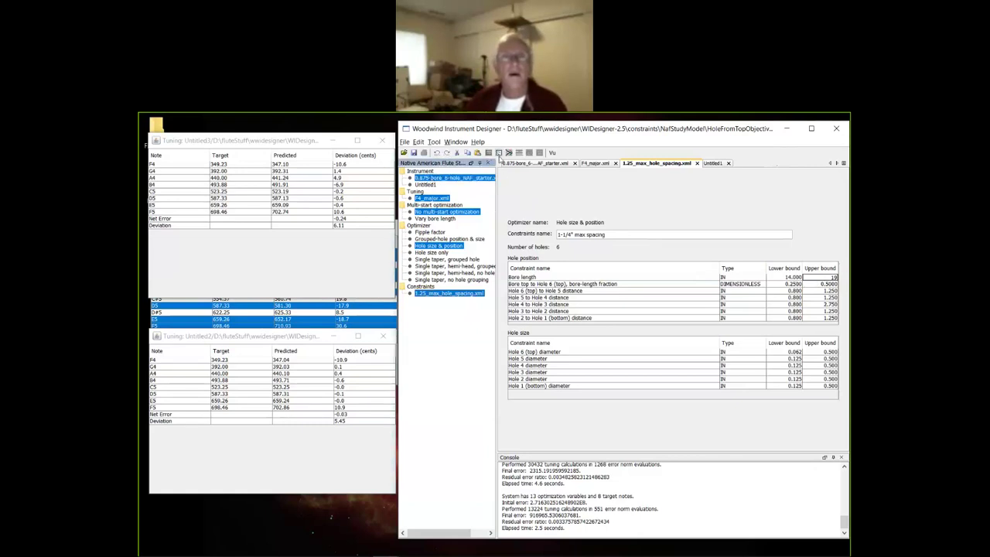
{"action": "left_click", "coordinate": [511, 154]}
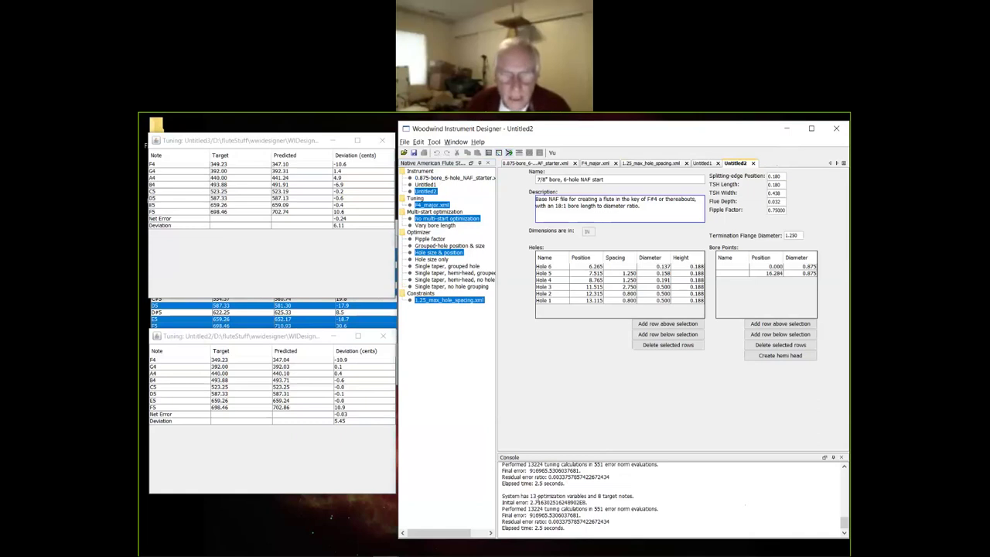
{"action": "left_click", "coordinate": [631, 165]}
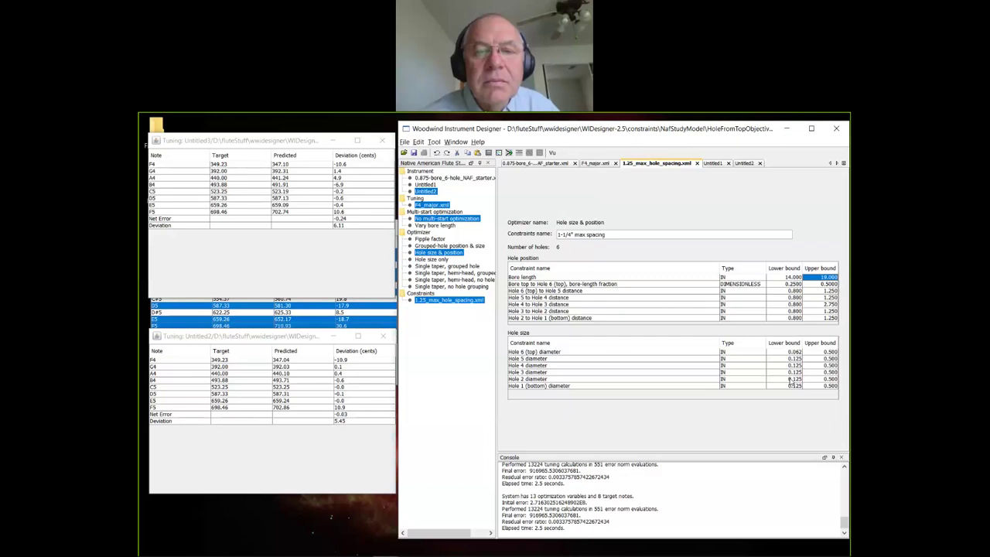
In the F4_major tuning's fingering list, set the weights of F4 and F5 to 100.
{"action": "left_click", "coordinate": [592, 164]}
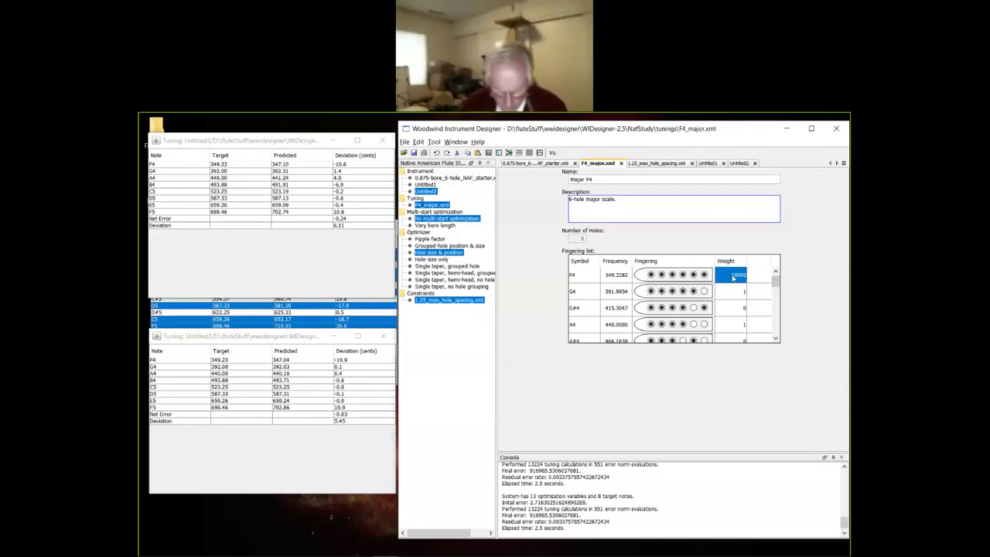
{"action": "type", "text": "1"}
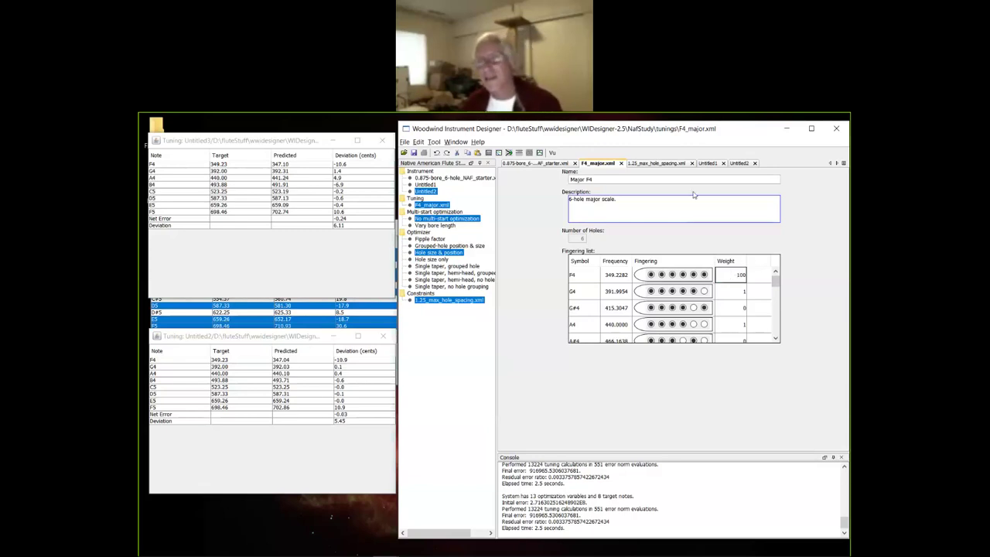
{"action": "mouse_move", "coordinate": [775, 283]}
{"action": "left_mouse_down"}
{"action": "mouse_move", "coordinate": [773, 329]}
{"action": "mouse_move", "coordinate": [767, 285]}
{"action": "left_mouse_up"}
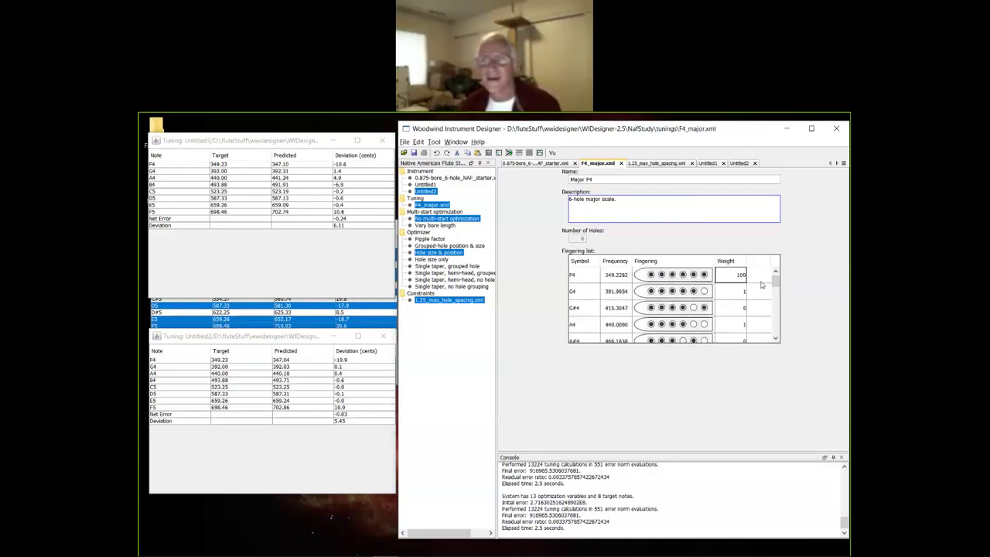
{"action": "scroll", "coordinate": [759, 323], "scroll_direction": "down", "scroll_amount": 4}
{"action": "scroll", "coordinate": [740, 320], "scroll_direction": "up", "scroll_amount": 2}
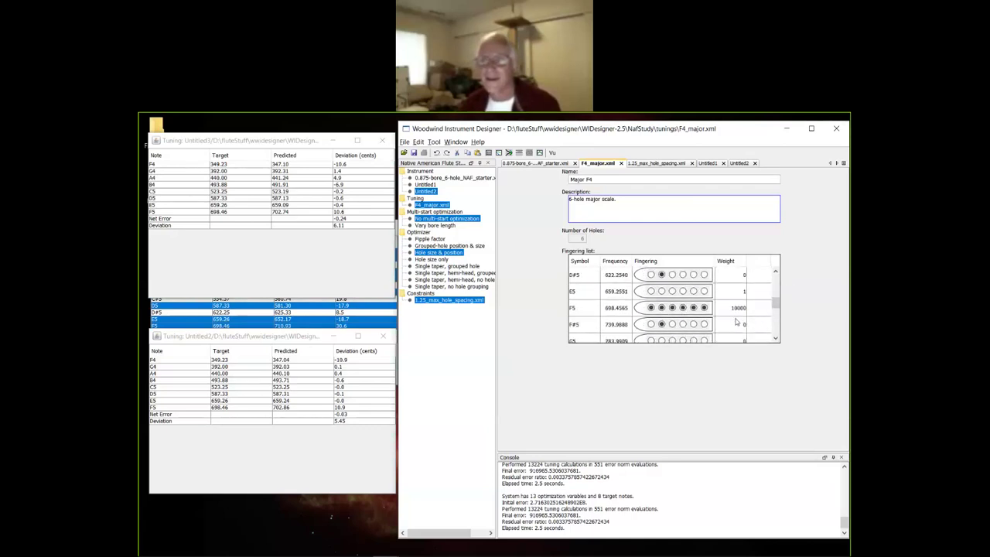
{"action": "double_click", "coordinate": [736, 308]}
{"action": "type", "text": "100"}
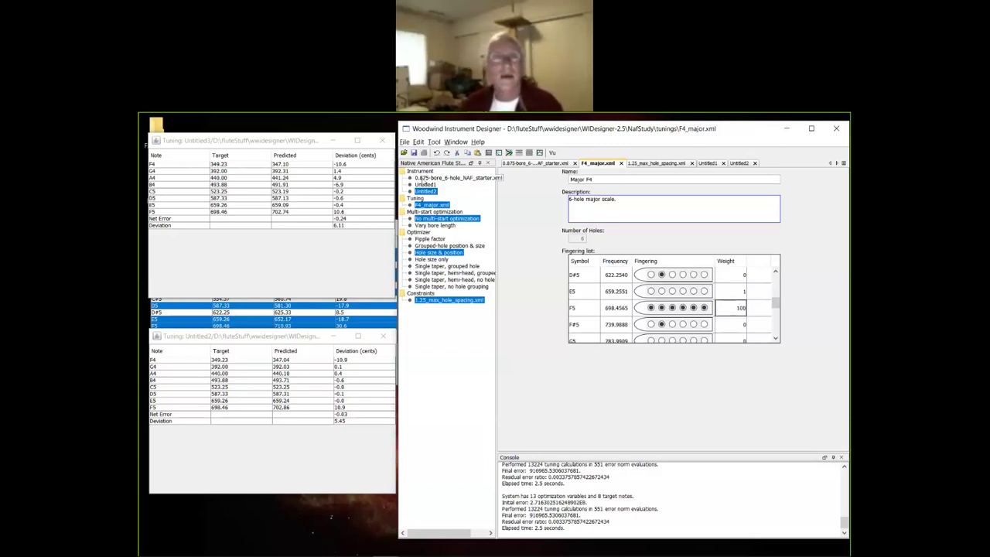
Optimize the starter instrument with the F4 and F5 weights of 100 and display the resulting instrument's tuning table.
{"action": "left_click", "coordinate": [423, 179]}
{"action": "left_click", "coordinate": [508, 152]}
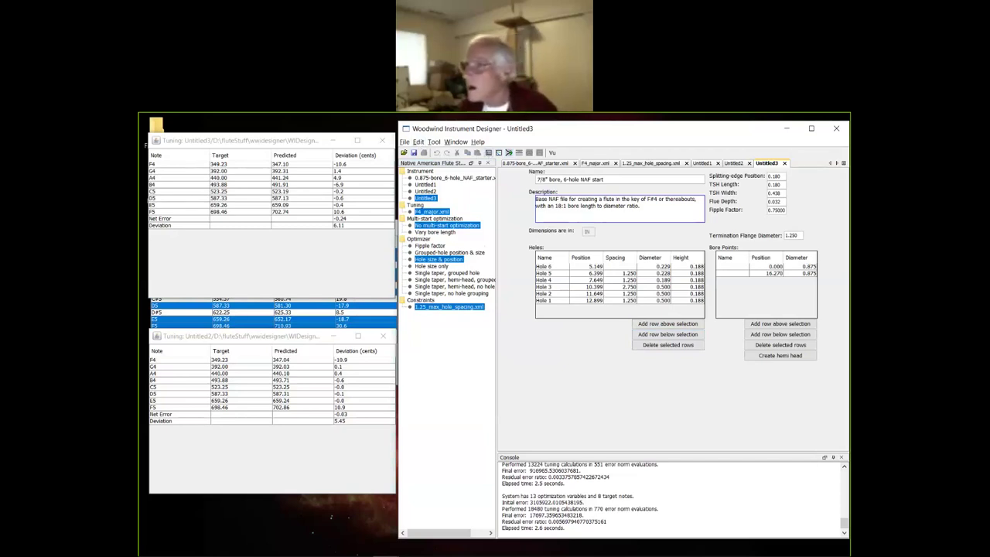
{"action": "left_click", "coordinate": [508, 153]}
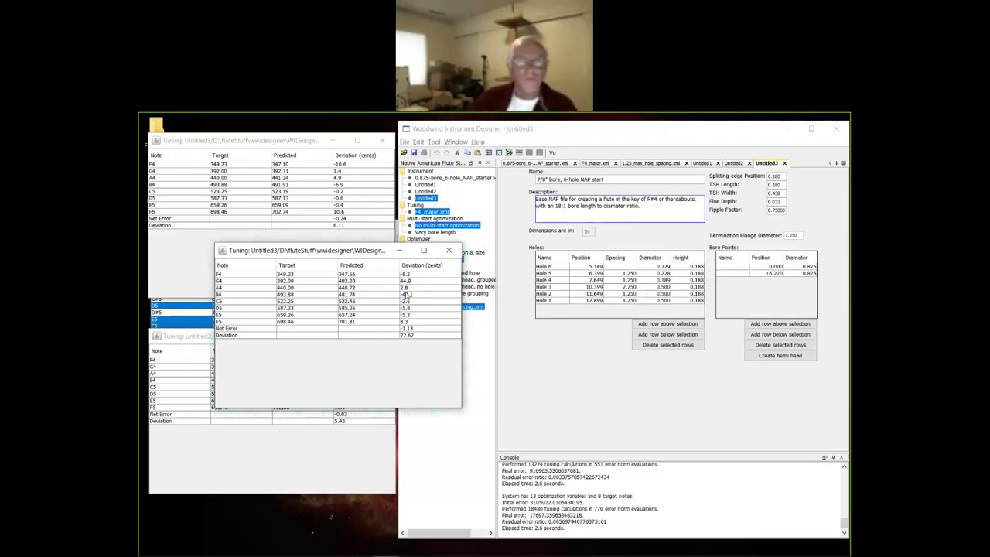
Recheck the F5 and F4 weights in the F4_major tuning and close the Untitled3, Untitled2 and Untitled1 instruments.
{"action": "left_click", "coordinate": [593, 166]}
{"action": "left_click", "coordinate": [595, 164]}
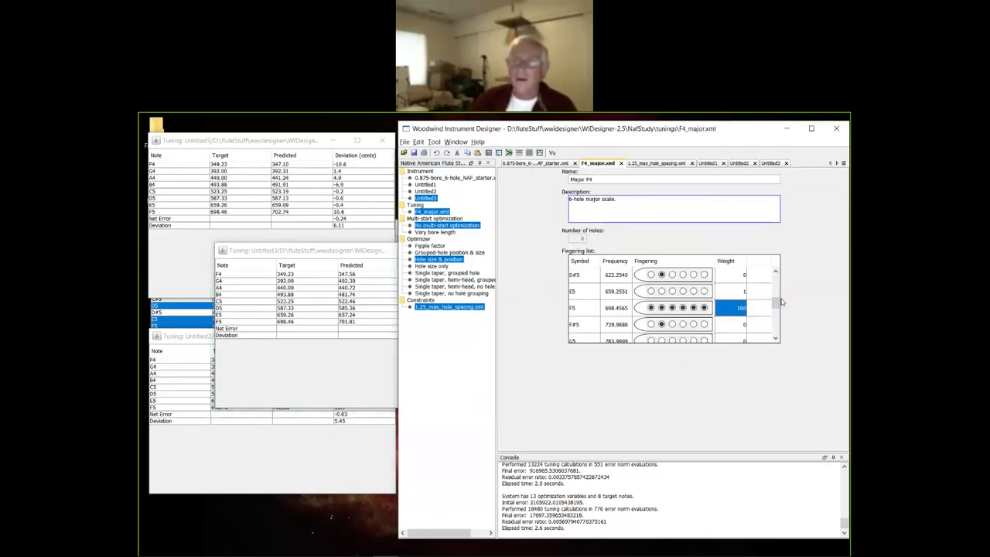
{"action": "left_click_drag", "start_coordinate": [777, 306], "coordinate": [778, 281]}
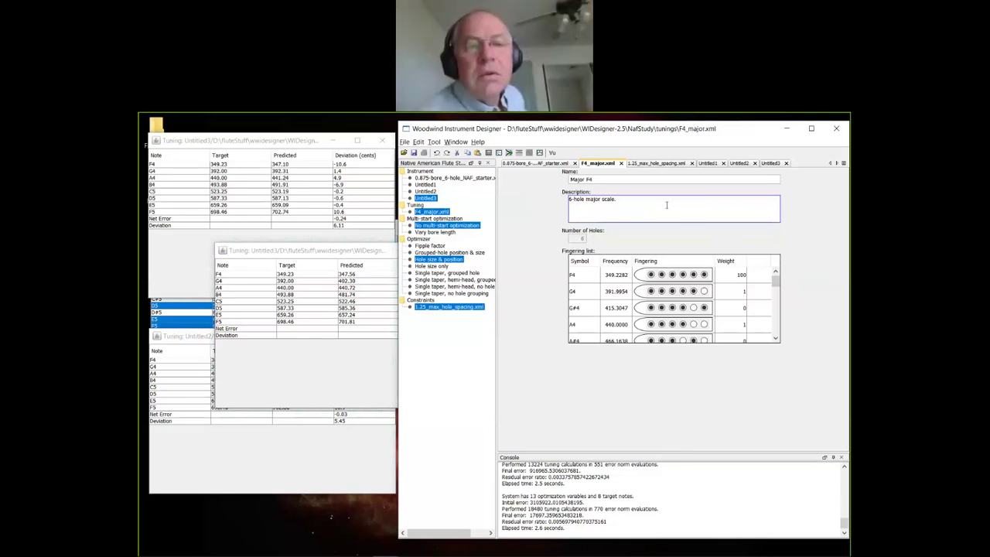
{"action": "left_click", "coordinate": [786, 163]}
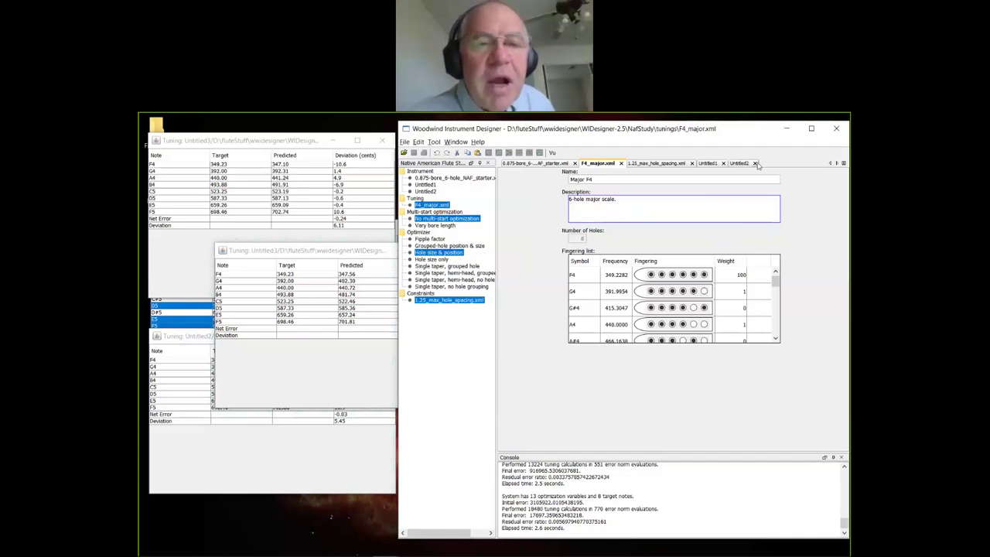
{"action": "left_click", "coordinate": [755, 163]}
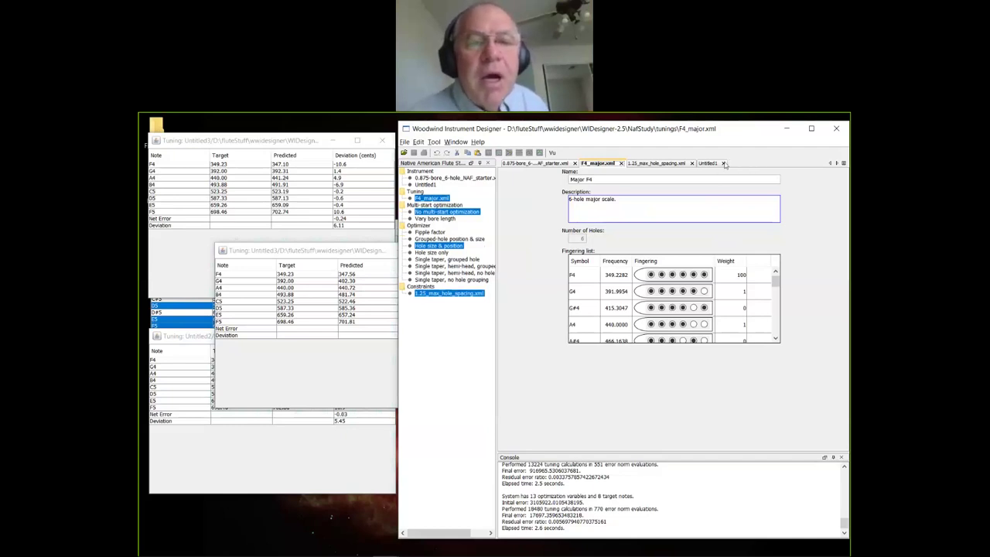
{"action": "left_click", "coordinate": [723, 163]}
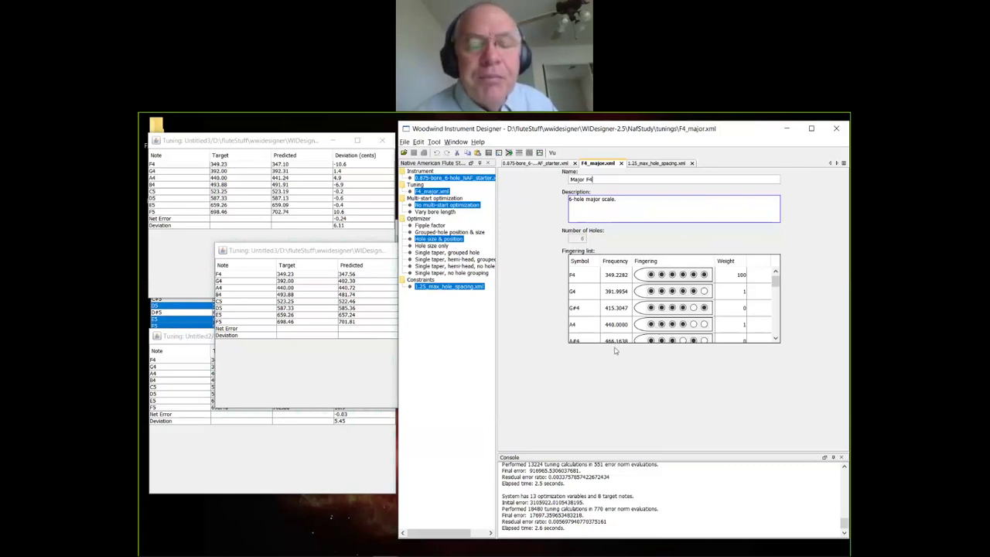
{"action": "scroll", "coordinate": [626, 309], "scroll_direction": "down", "scroll_amount": 1}
{"action": "scroll", "coordinate": [626, 309], "scroll_direction": "up", "scroll_amount": 1}
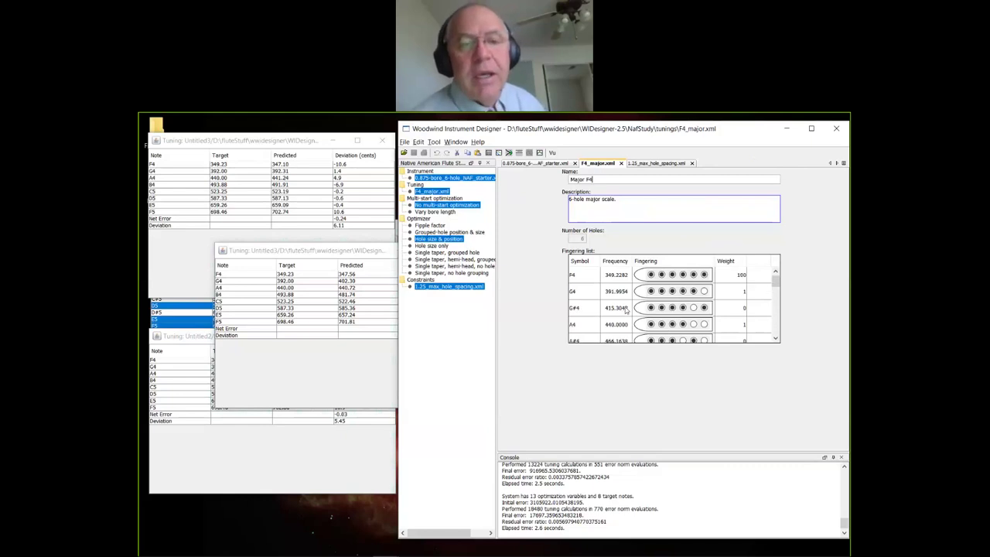
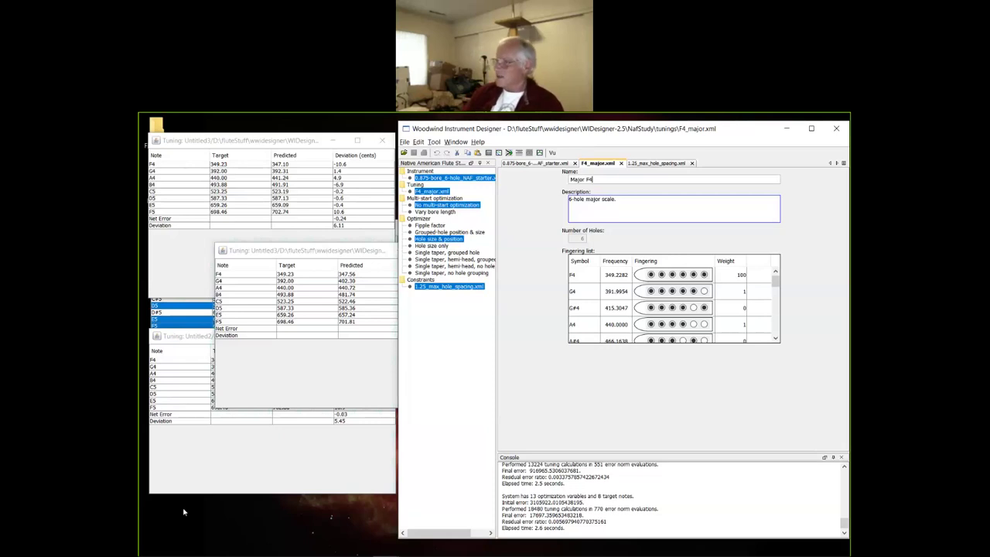
{"action": "mouse_move", "coordinate": [254, 550]}
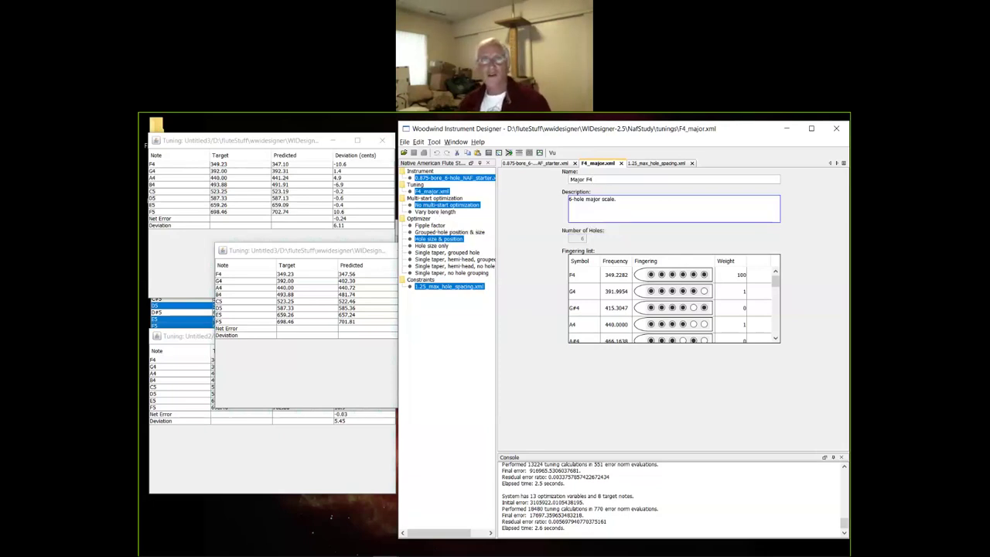
Review the 1.25_max_hole_spacing constraints and increase the number of starts for multi-start optimizations in the NAF study options.
{"action": "left_click", "coordinate": [663, 164]}
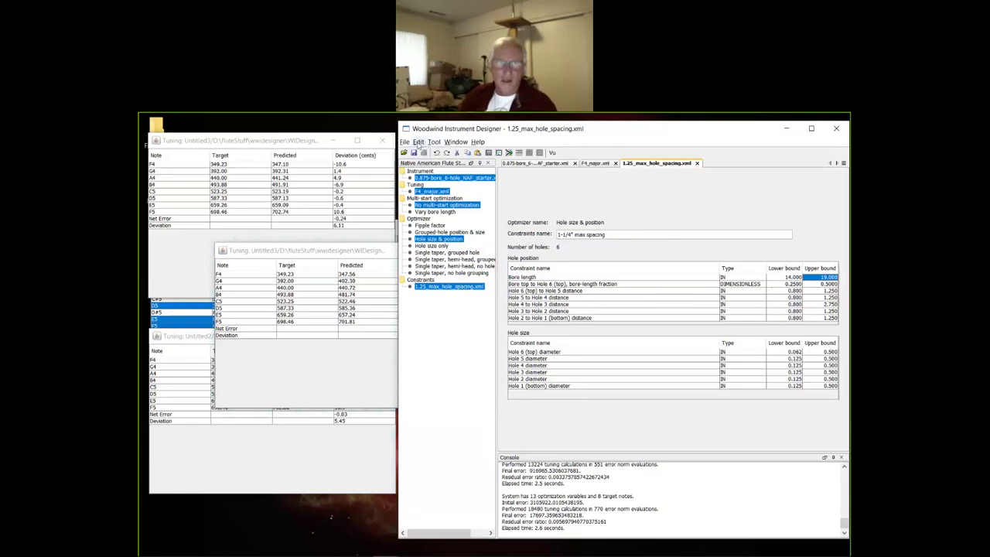
{"action": "left_click", "coordinate": [419, 142]}
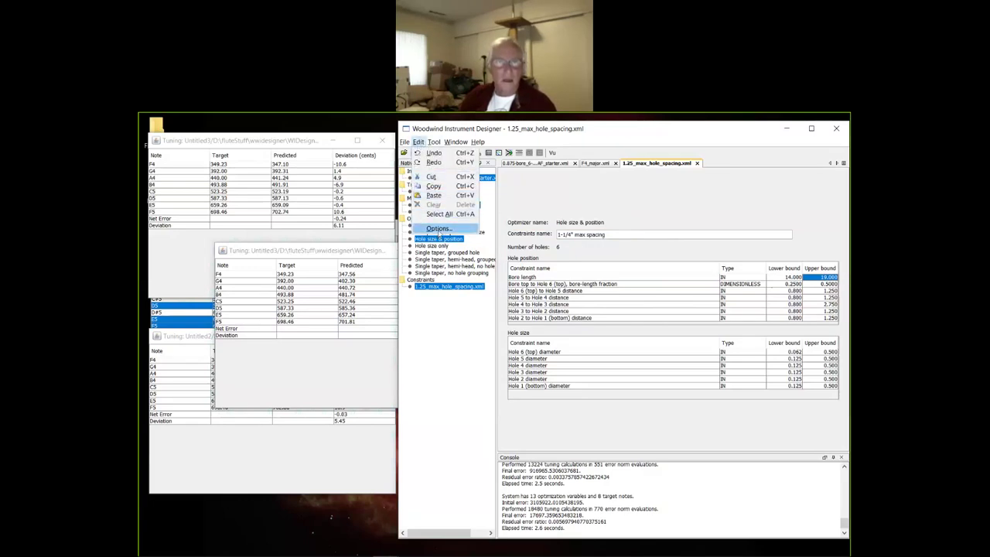
{"action": "left_click", "coordinate": [438, 228]}
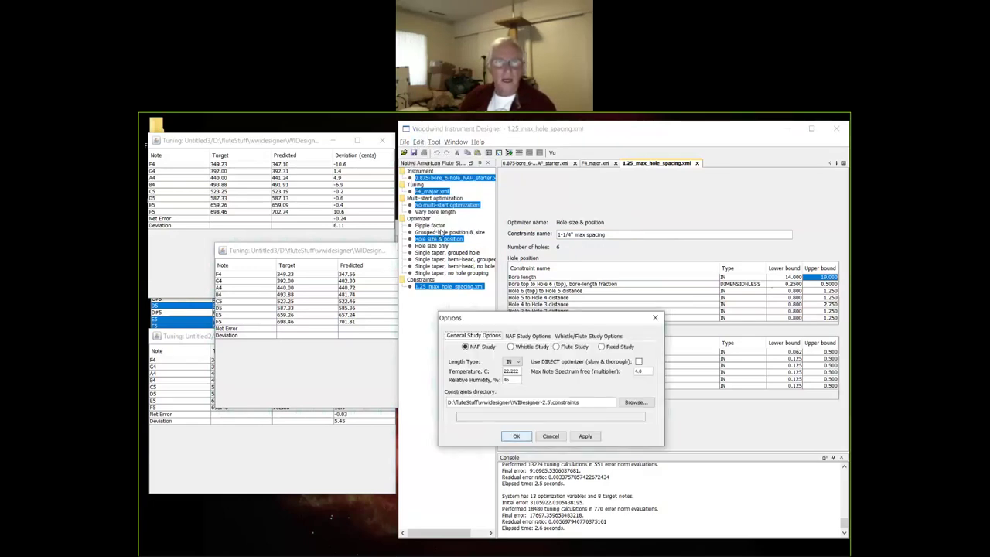
{"action": "left_click", "coordinate": [524, 335]}
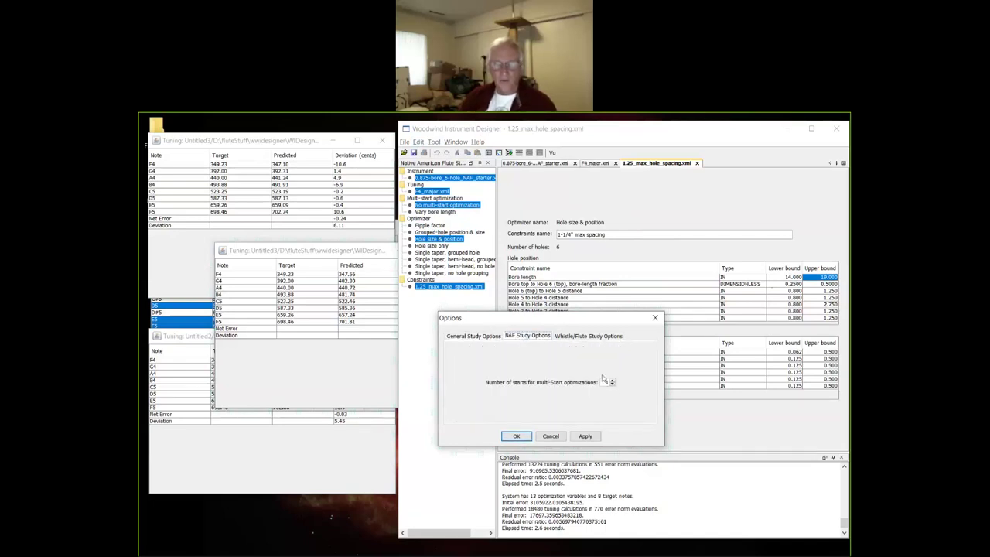
{"action": "left_click_drag", "start_coordinate": [594, 317], "coordinate": [375, 274]}
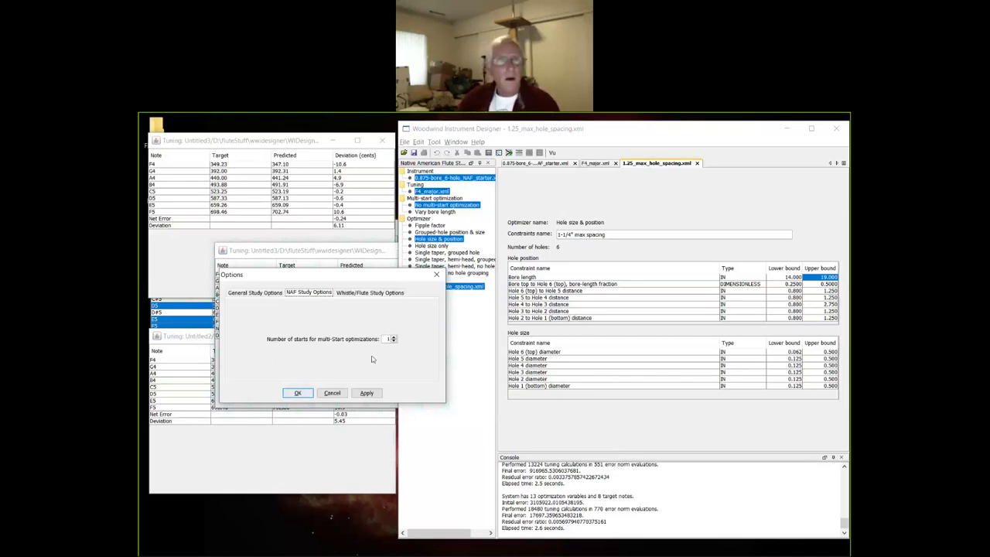
{"action": "left_click", "coordinate": [394, 337]}
{"action": "left_click", "coordinate": [394, 337]}
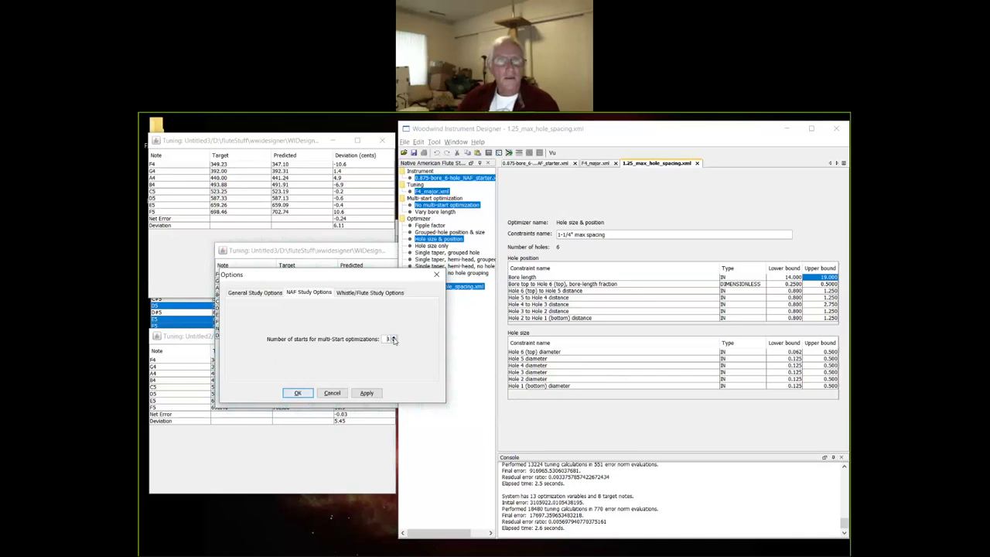
{"action": "left_click", "coordinate": [393, 337]}
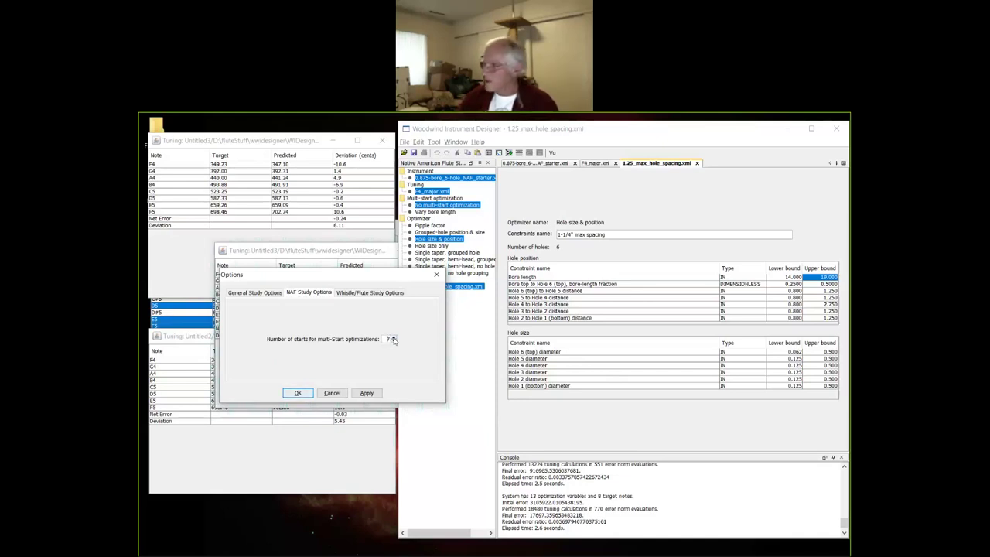
Set the number of multi-start optimization starts to 3, select Vary bore length, and run the Hole size & position optimization.
{"action": "left_click", "coordinate": [393, 341]}
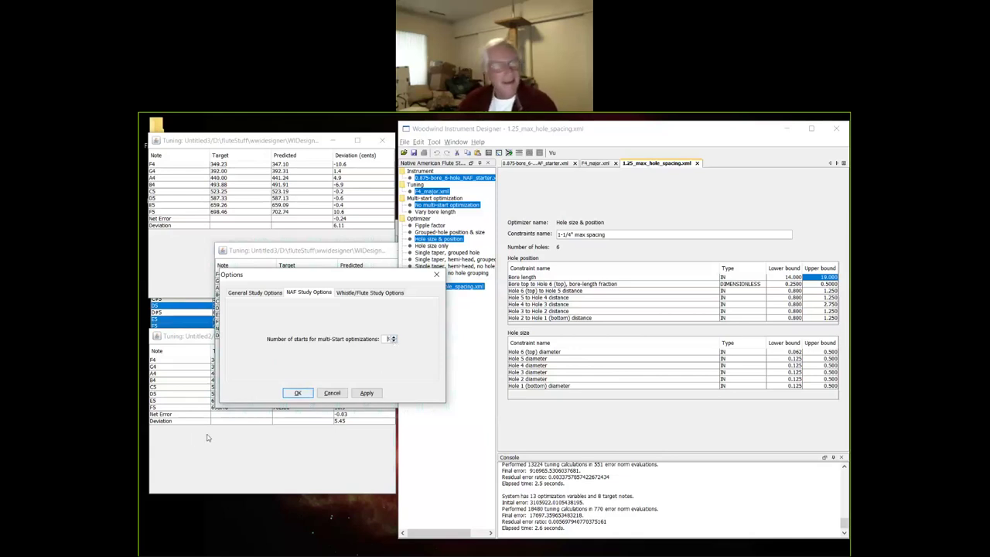
{"action": "left_click", "coordinate": [453, 212]}
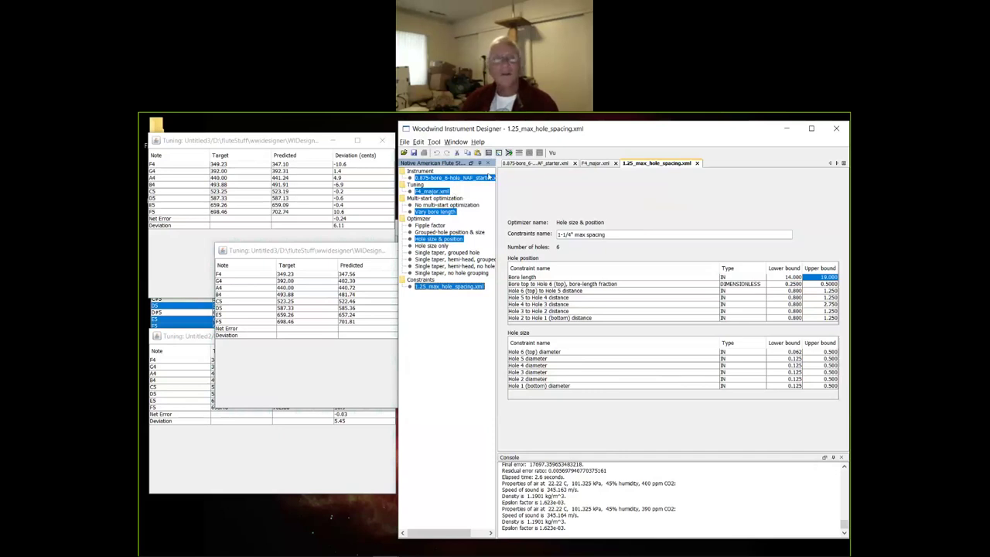
{"action": "left_click", "coordinate": [509, 154]}
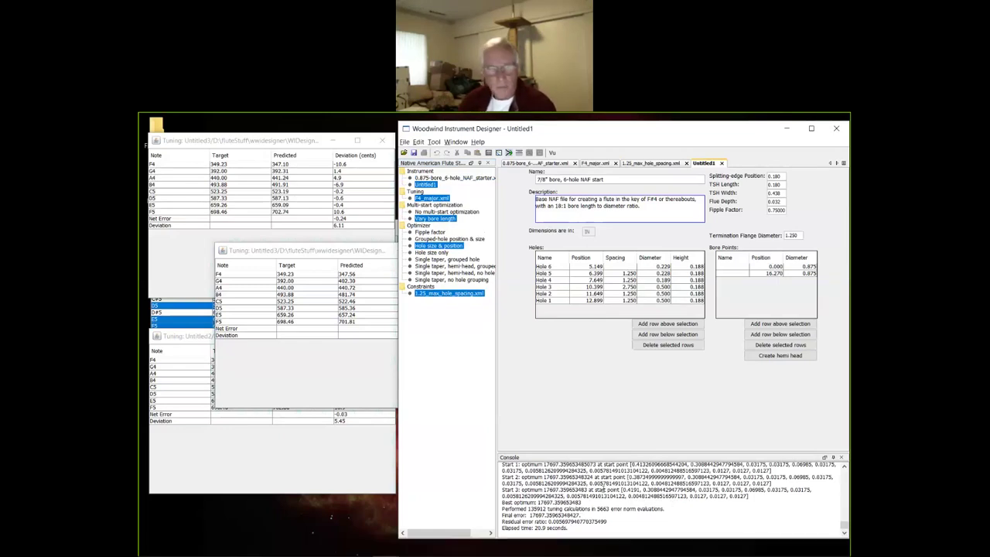
Examine the multi-start optimization results in a detached, enlarged console and dock the console back in the main window.
{"action": "scroll", "coordinate": [637, 487], "scroll_direction": "up", "scroll_amount": 1}
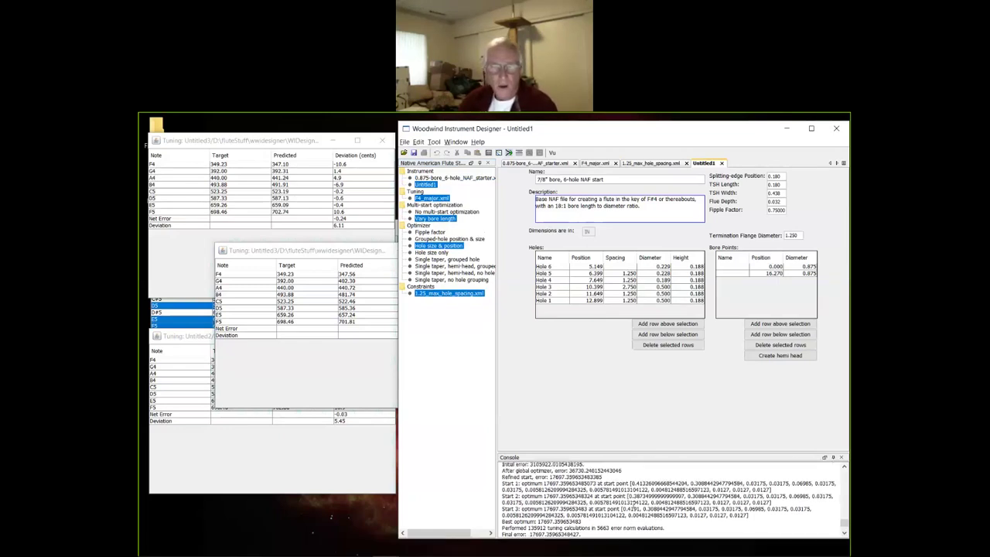
{"action": "left_click", "coordinate": [819, 461]}
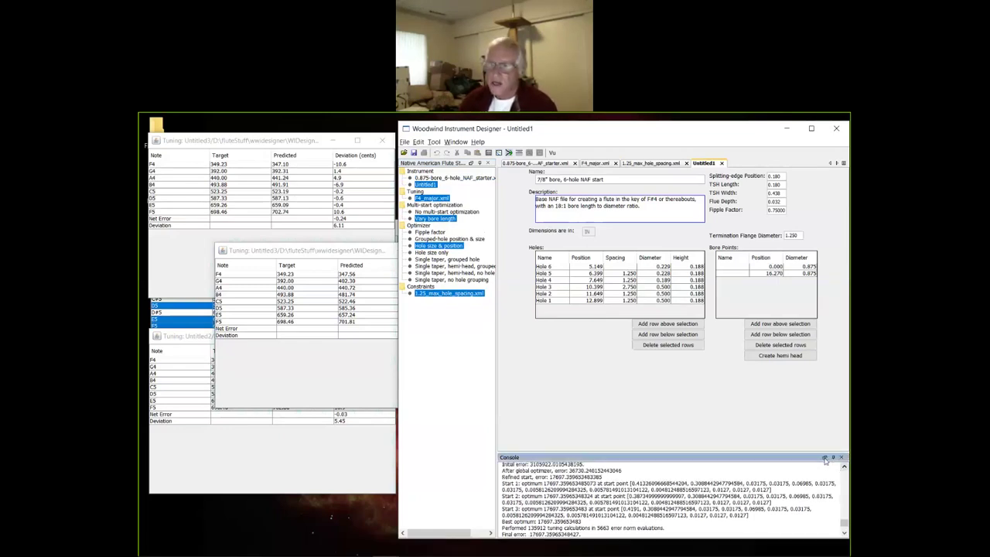
{"action": "left_click", "coordinate": [825, 458]}
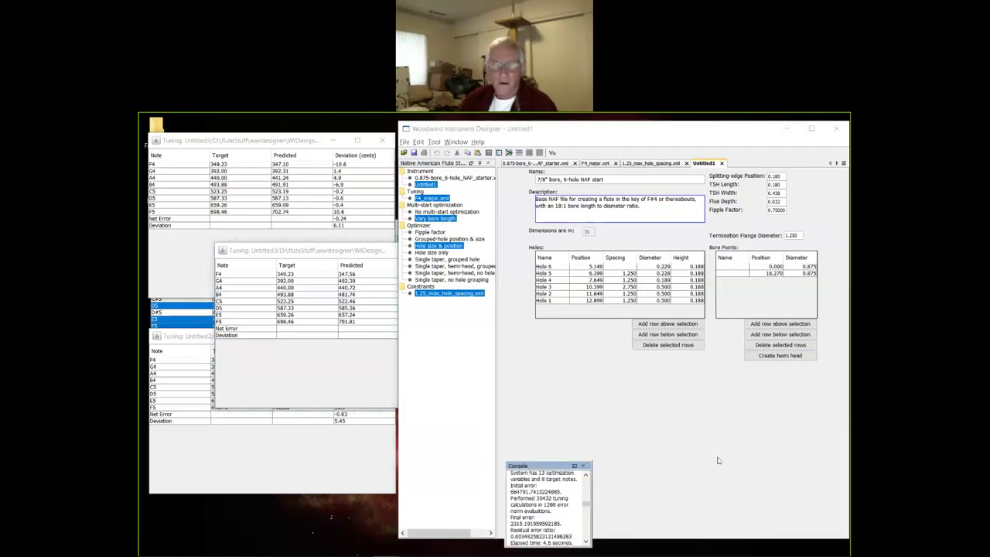
{"action": "left_click_drag", "start_coordinate": [532, 467], "coordinate": [309, 228]}
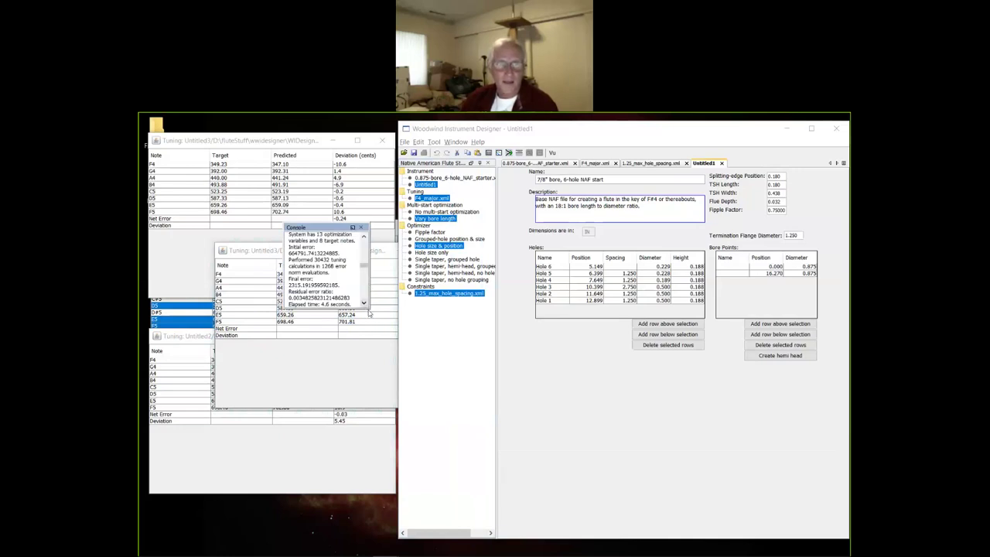
{"action": "left_click_drag", "start_coordinate": [366, 306], "coordinate": [804, 462]}
{"action": "scroll", "coordinate": [540, 391], "scroll_direction": "down", "scroll_amount": 1}
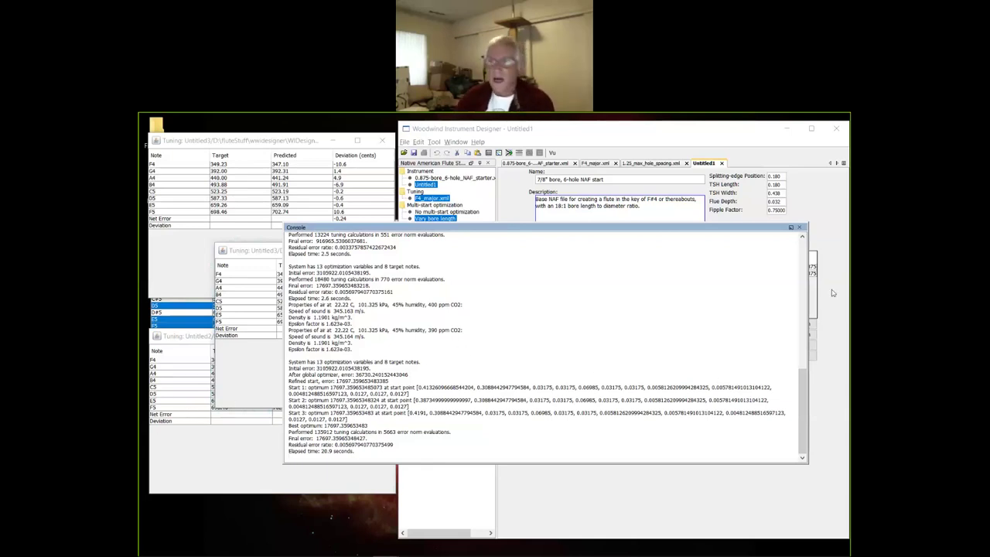
{"action": "left_click", "coordinate": [790, 228]}
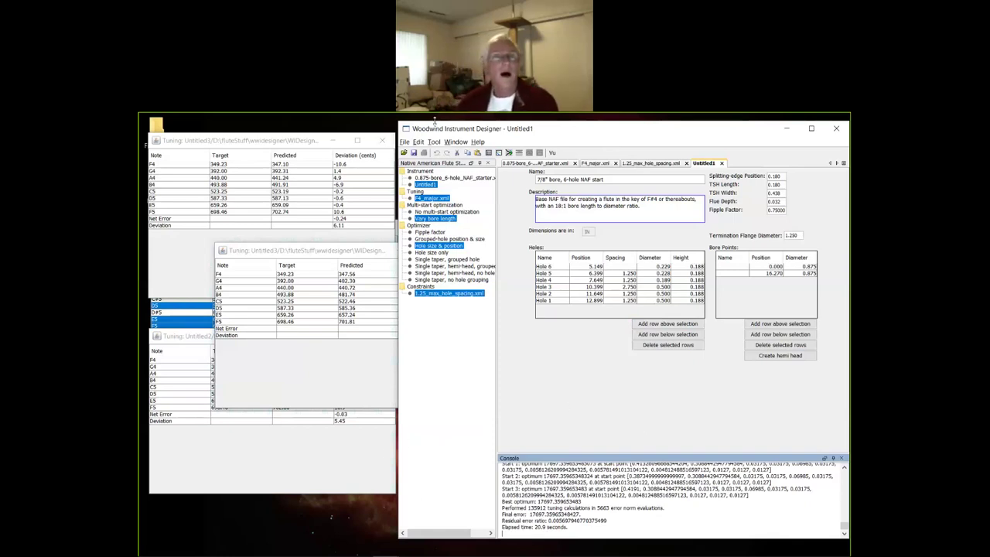
Set the number of starts for multi-start optimizations to 2 in the NAF study options.
{"action": "left_click", "coordinate": [418, 142]}
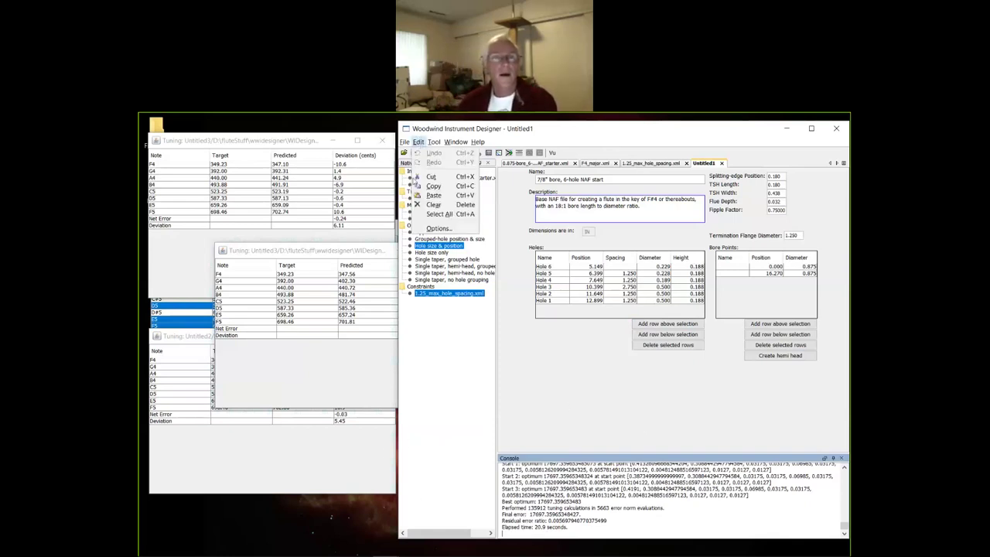
{"action": "left_click", "coordinate": [449, 228]}
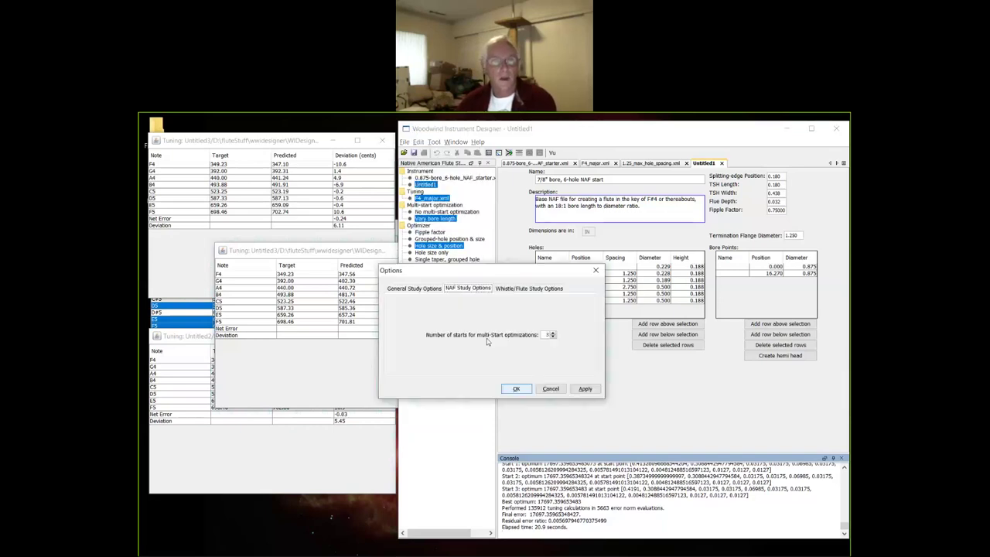
{"action": "left_click", "coordinate": [553, 338]}
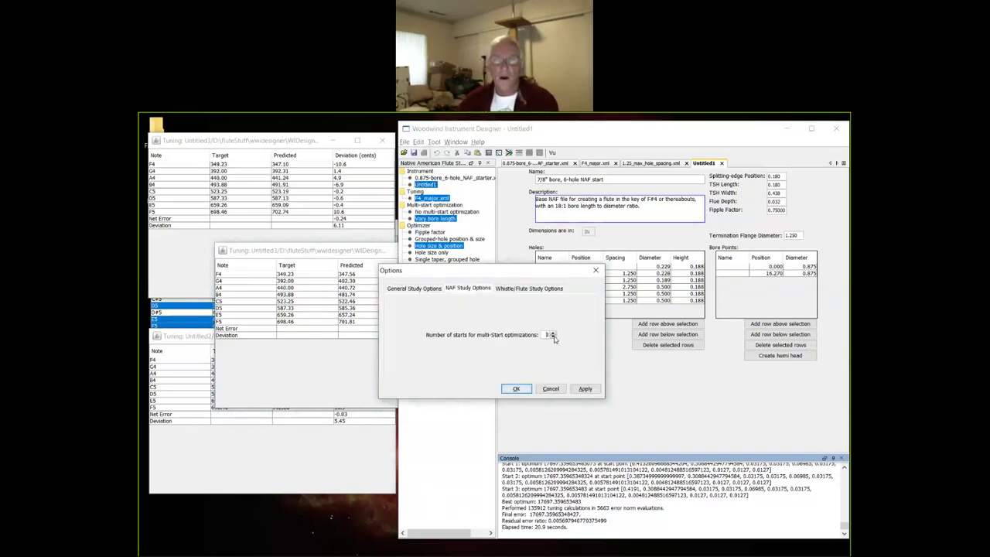
{"action": "left_click", "coordinate": [518, 388]}
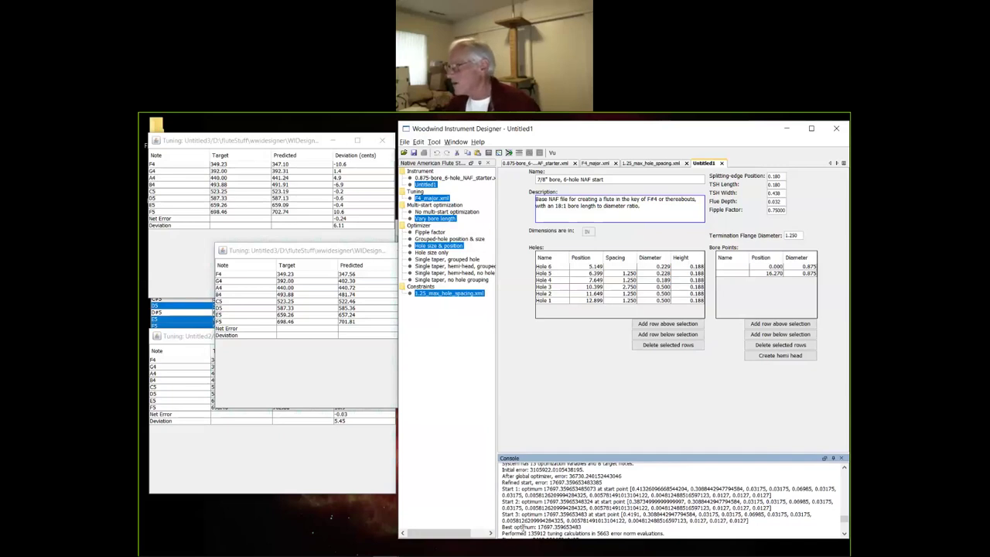
Review the console output, the hole spacing and diameter bounds in 1.25_max_hole_spacing.xml, and the 0.875-bore 6-hole starter instrument.
{"action": "scroll", "coordinate": [525, 529], "scroll_direction": "down", "scroll_amount": 3}
{"action": "scroll", "coordinate": [528, 532], "scroll_direction": "down", "scroll_amount": 1}
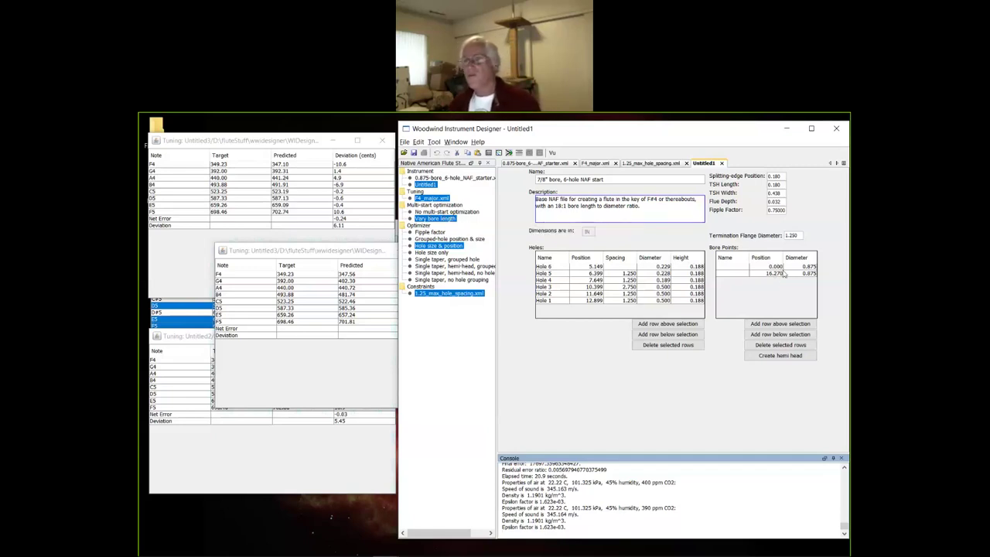
{"action": "left_click", "coordinate": [646, 164]}
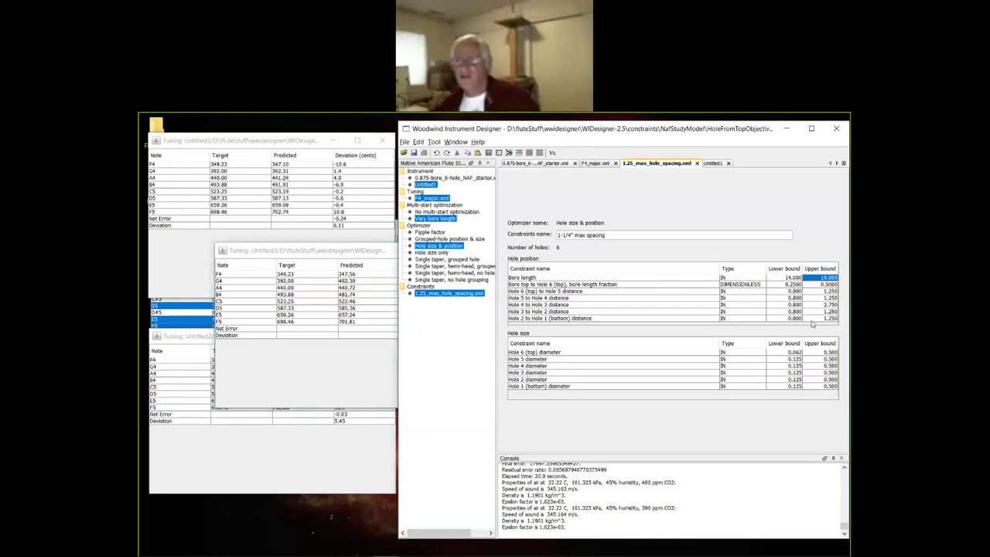
{"action": "left_click", "coordinate": [818, 386]}
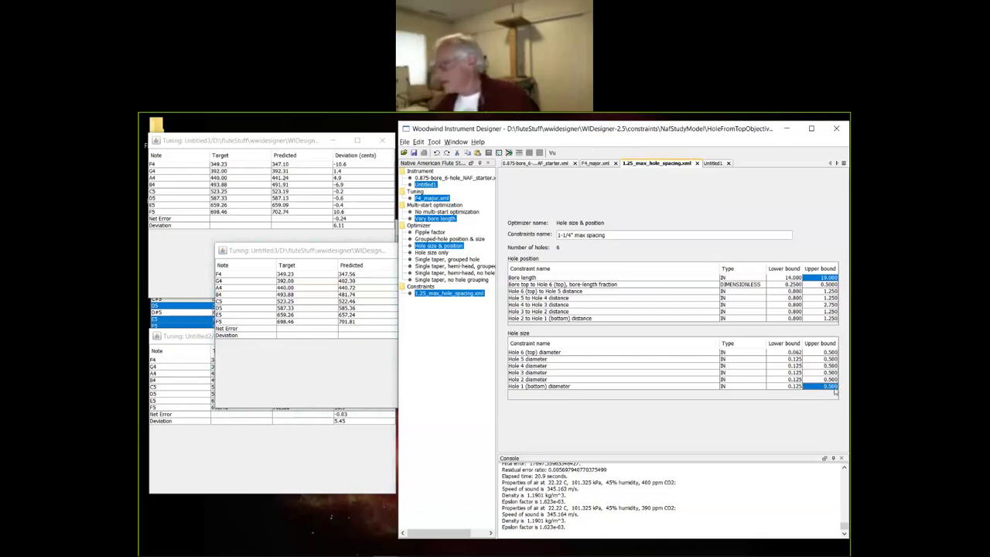
{"action": "left_click", "coordinate": [545, 164]}
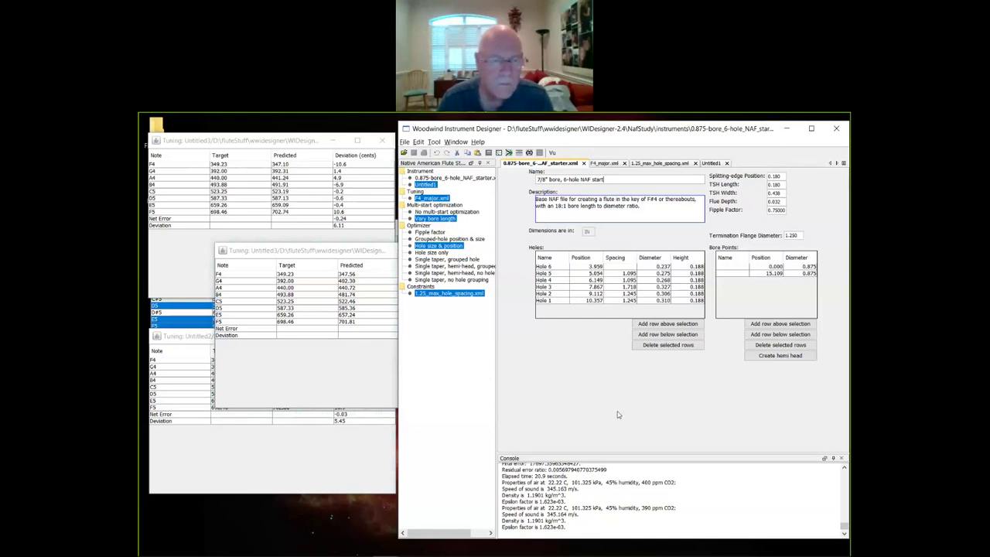
Close the optimized Untitled1 instrument, the 1.25_max_hole_spacing.xml constraints, the F4_major.xml tuning and the 0.875-bore starter instrument.
{"action": "left_click", "coordinate": [727, 163]}
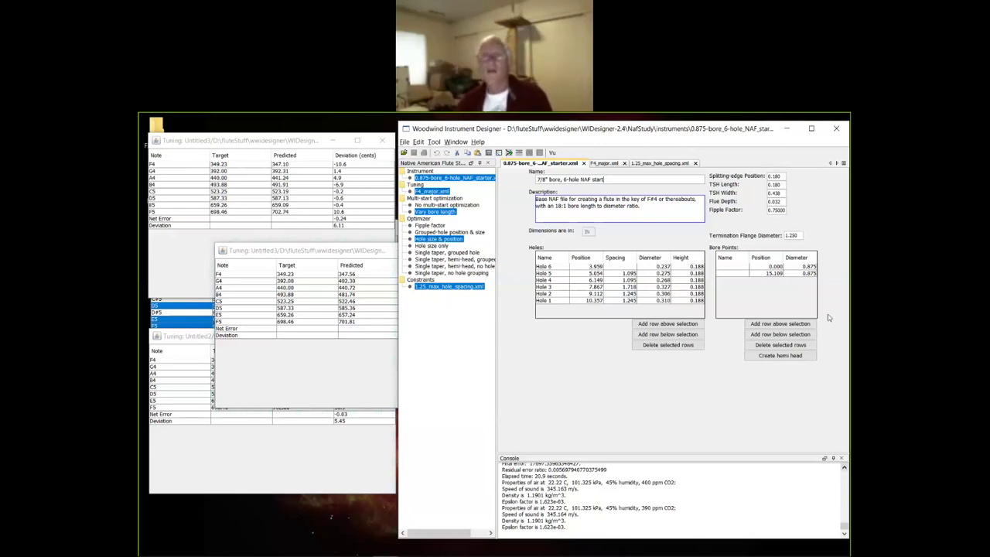
{"action": "left_click", "coordinate": [660, 164]}
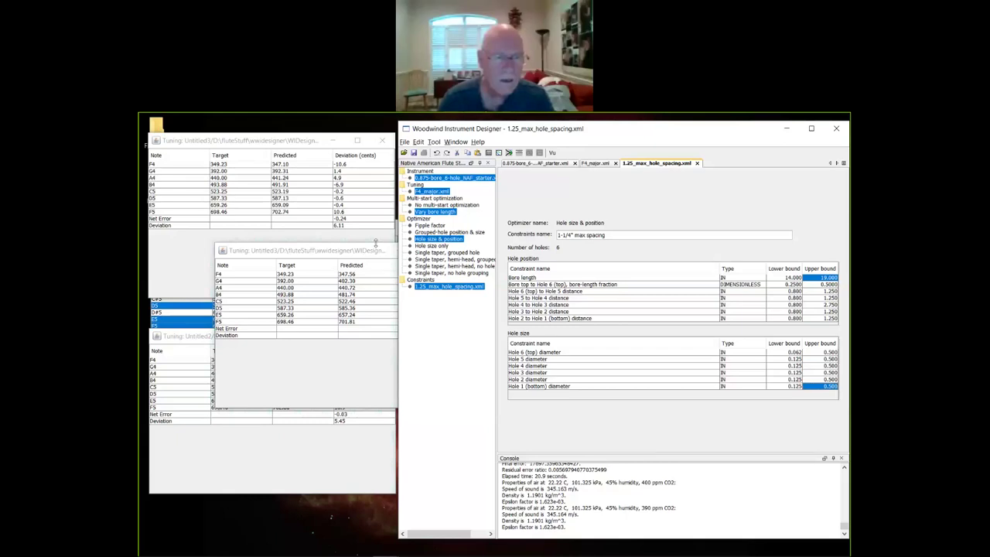
{"action": "left_click", "coordinate": [697, 164]}
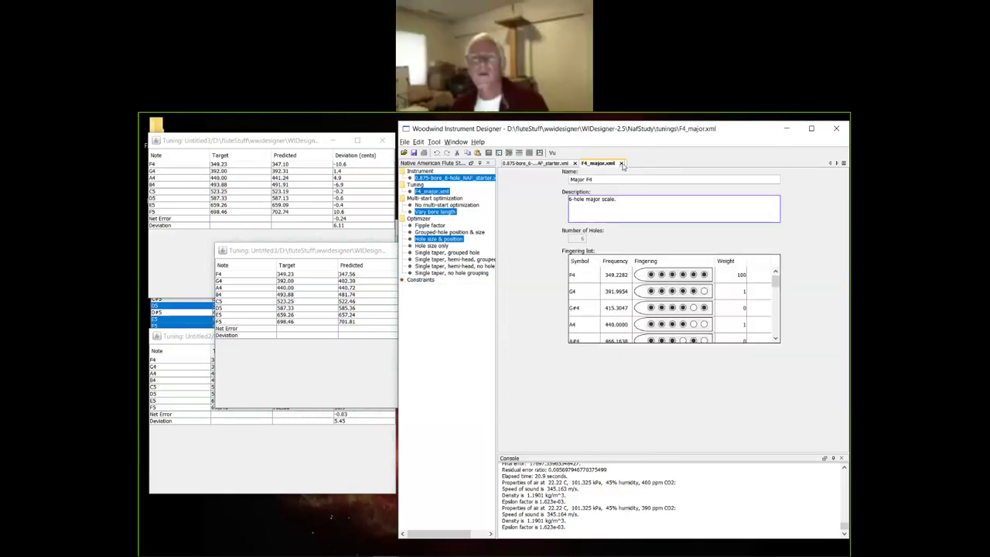
{"action": "left_click", "coordinate": [622, 164]}
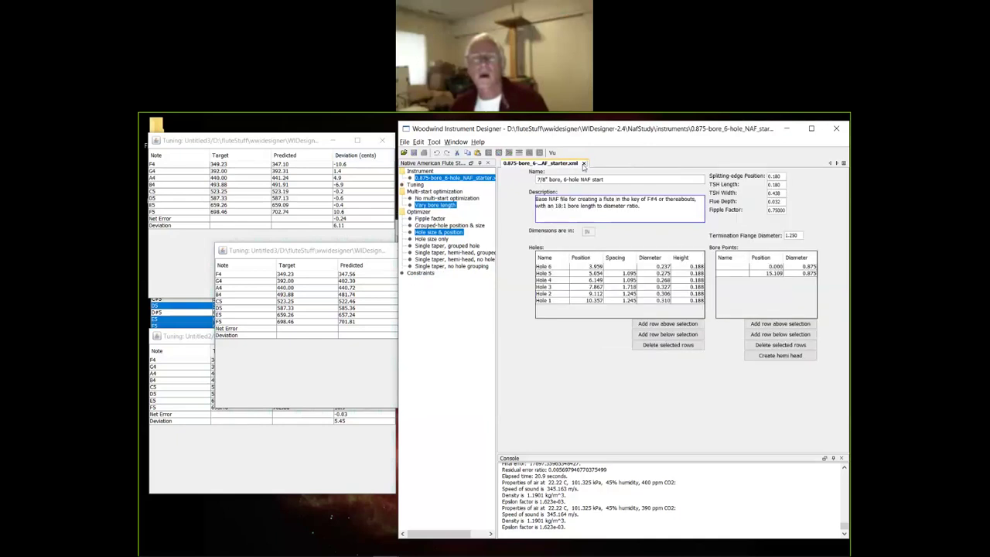
{"action": "left_click", "coordinate": [583, 164]}
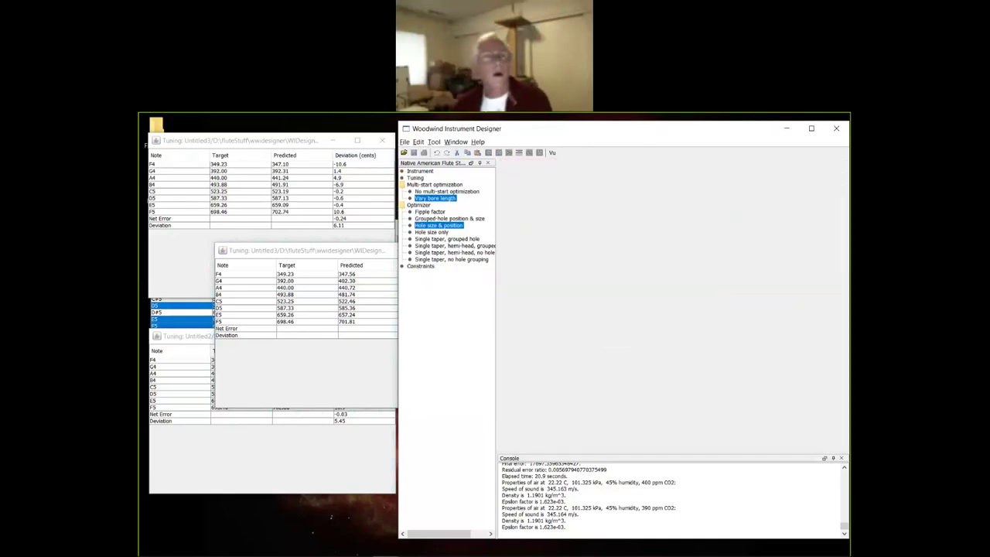
Close all the open tuning comparison windows.
{"action": "left_click", "coordinate": [381, 143]}
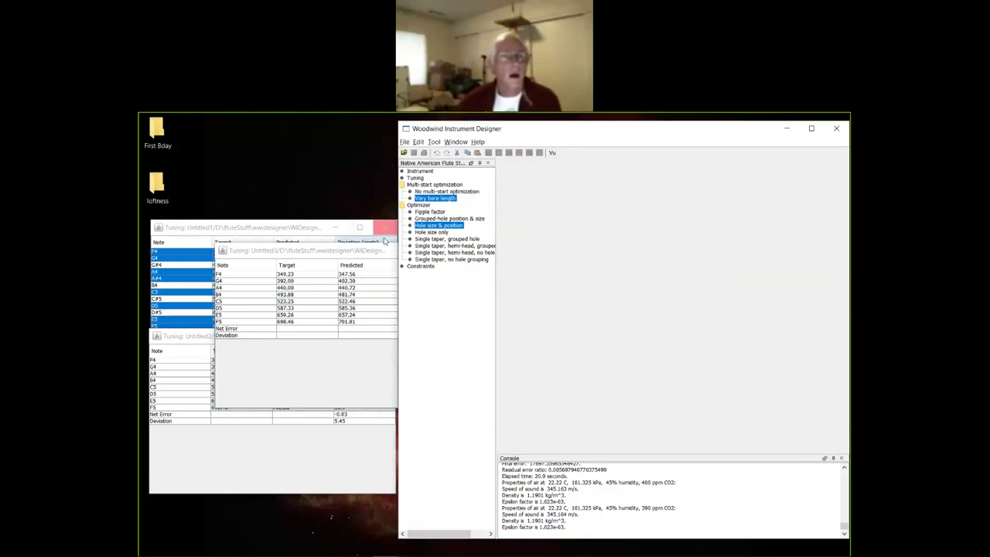
{"action": "left_click", "coordinate": [380, 224]}
{"action": "left_click", "coordinate": [373, 251]}
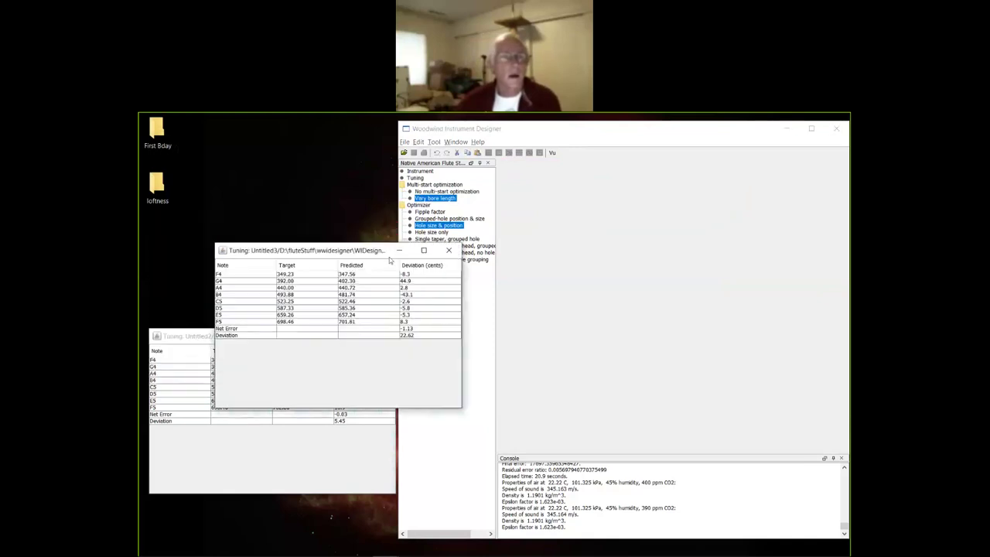
{"action": "left_click", "coordinate": [450, 251]}
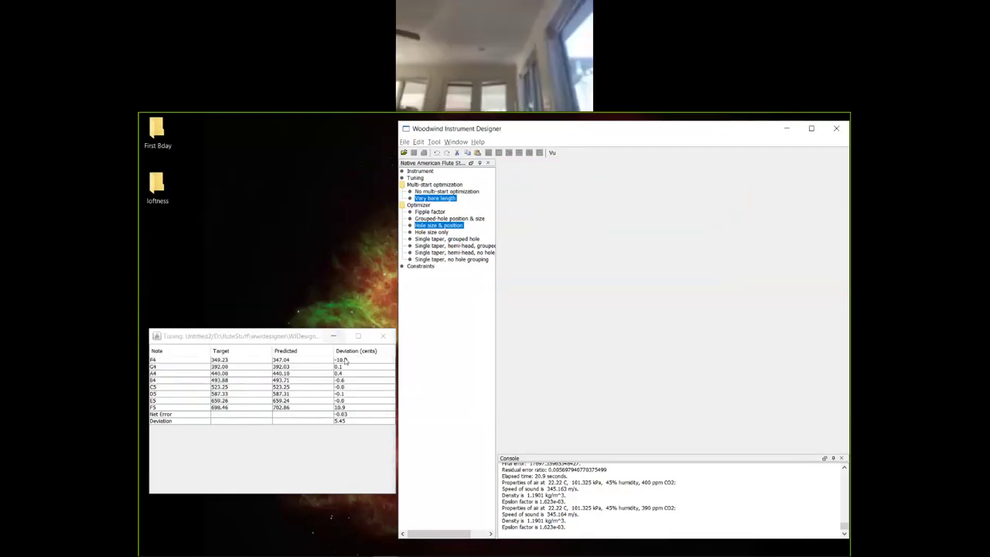
{"action": "left_click", "coordinate": [382, 338]}
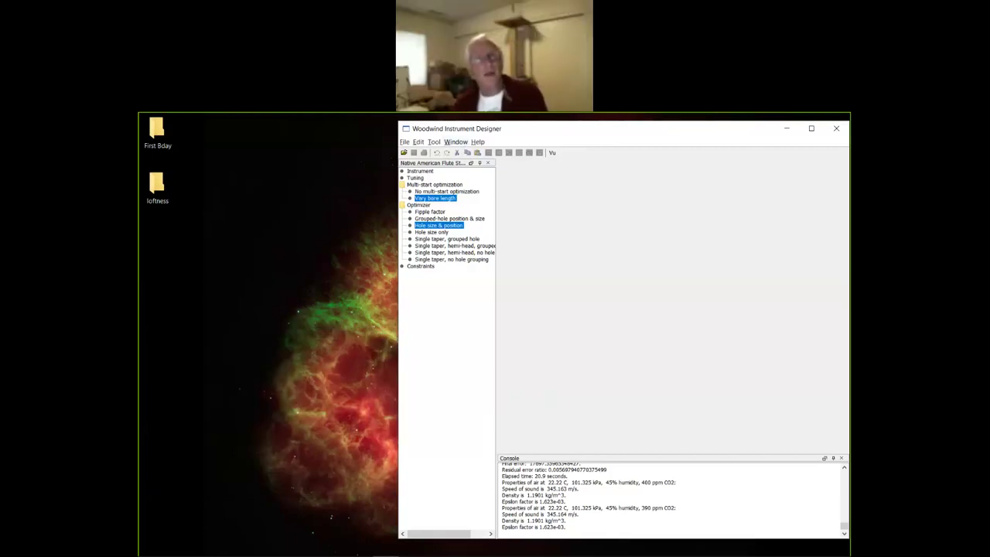
Start a new tuning in the Tuning File Wizard and load C5_ET_6-hole_NAF_chromatic_tuning.xml as the tuning on the Scale with Frequencies and Fingerings page.
{"action": "left_click", "coordinate": [404, 142]}
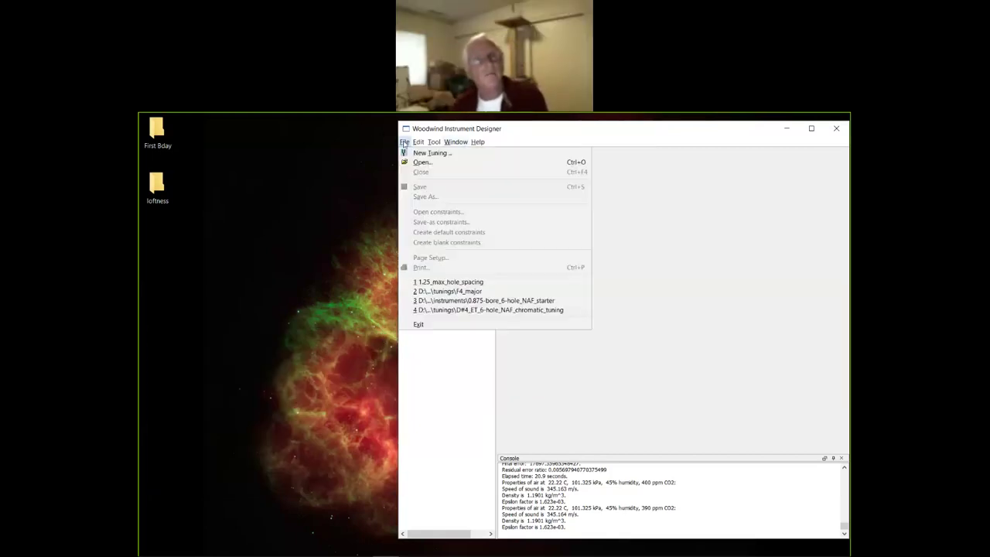
{"action": "left_click", "coordinate": [418, 154]}
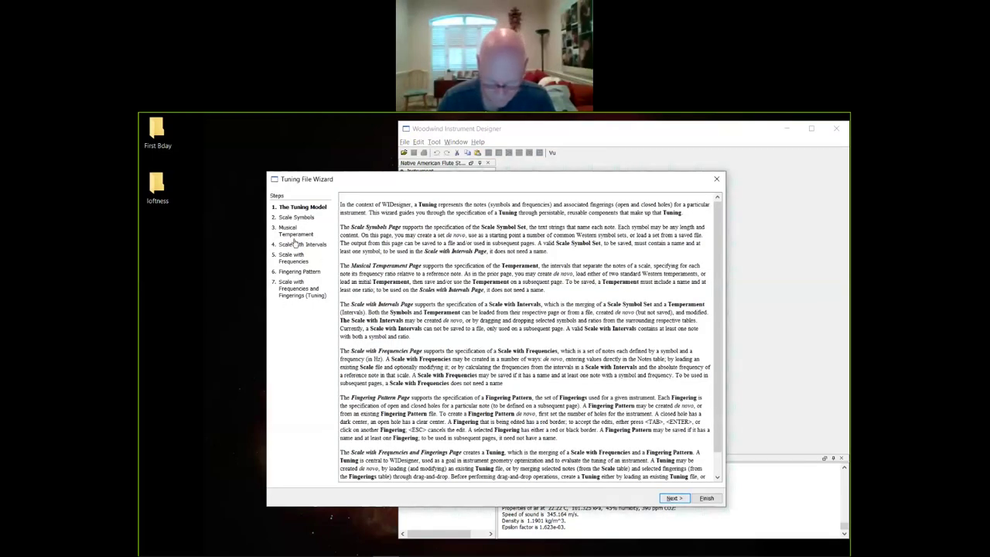
{"action": "left_click", "coordinate": [307, 291]}
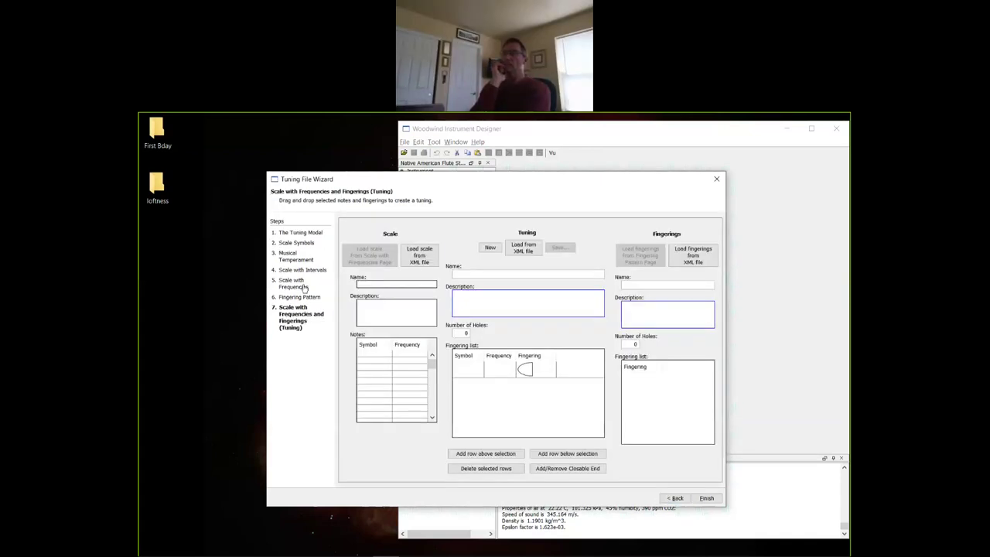
{"action": "left_click", "coordinate": [531, 248]}
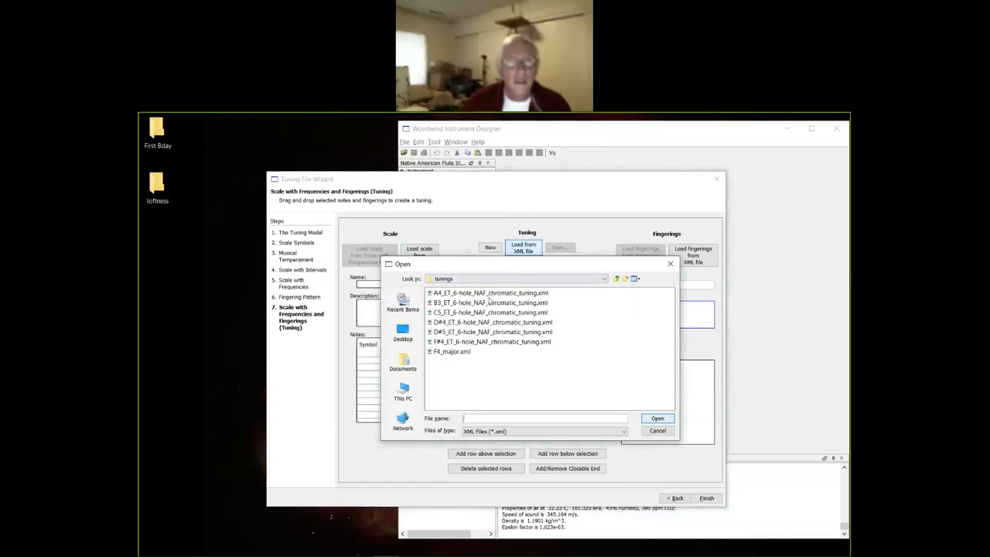
{"action": "left_click", "coordinate": [485, 313]}
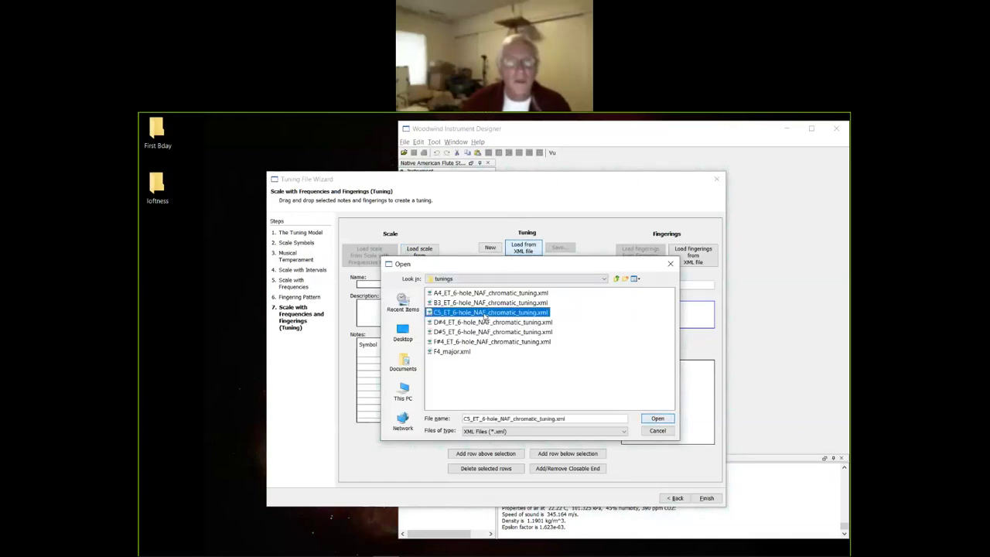
{"action": "left_click", "coordinate": [657, 418]}
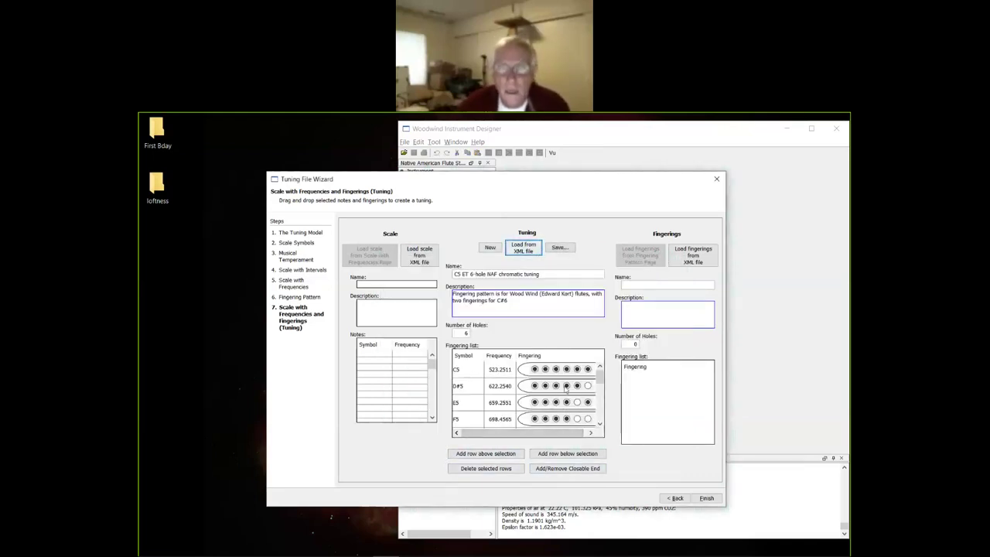
Set the tuning's number of holes to 8 and start a new blank tuning with that hole count.
{"action": "left_click_drag", "start_coordinate": [556, 433], "coordinate": [580, 435]}
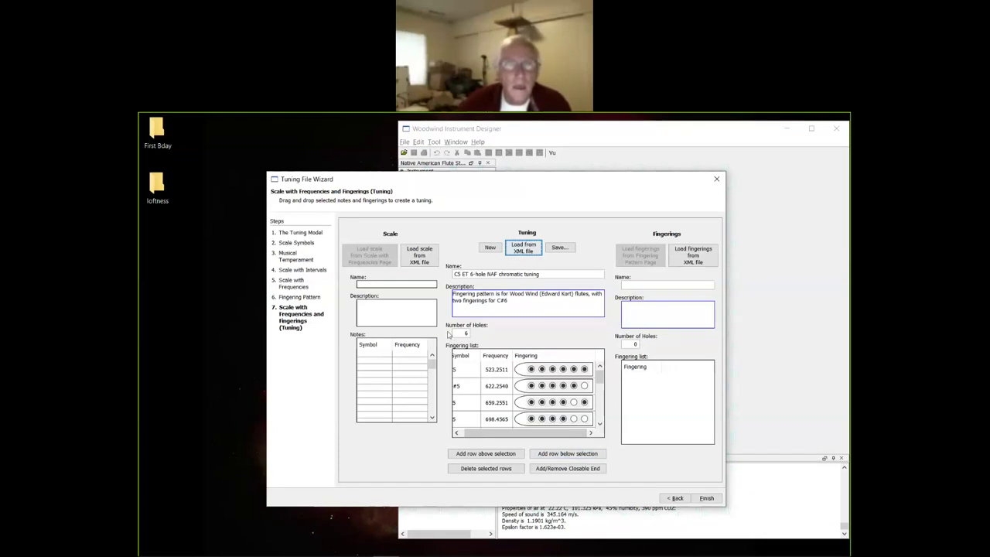
{"action": "left_click", "coordinate": [464, 333]}
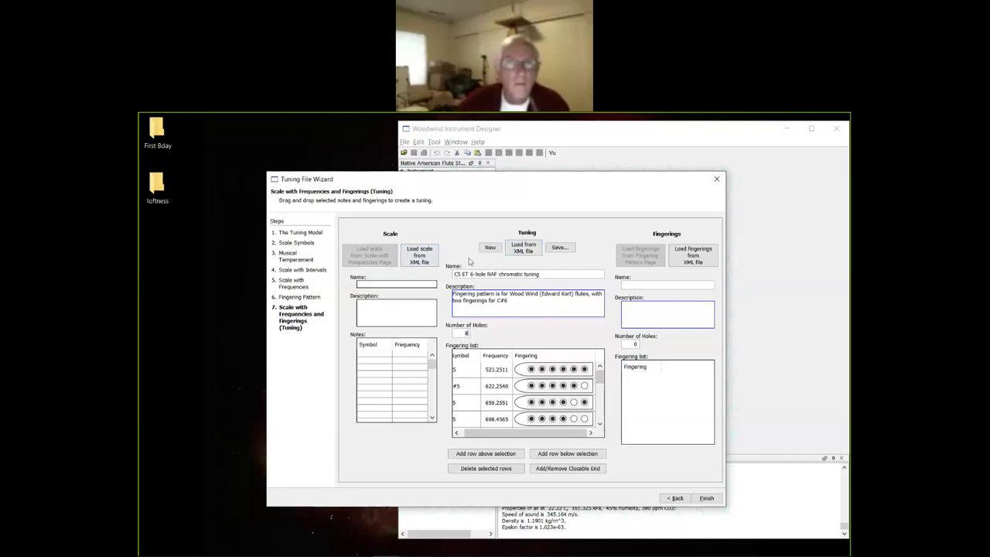
{"action": "left_click", "coordinate": [490, 247]}
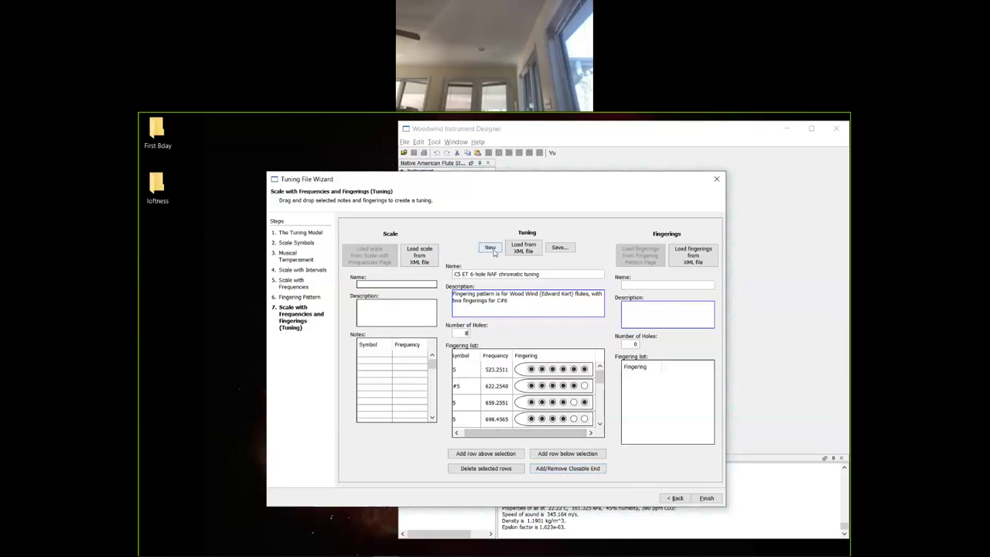
{"action": "left_click", "coordinate": [490, 248]}
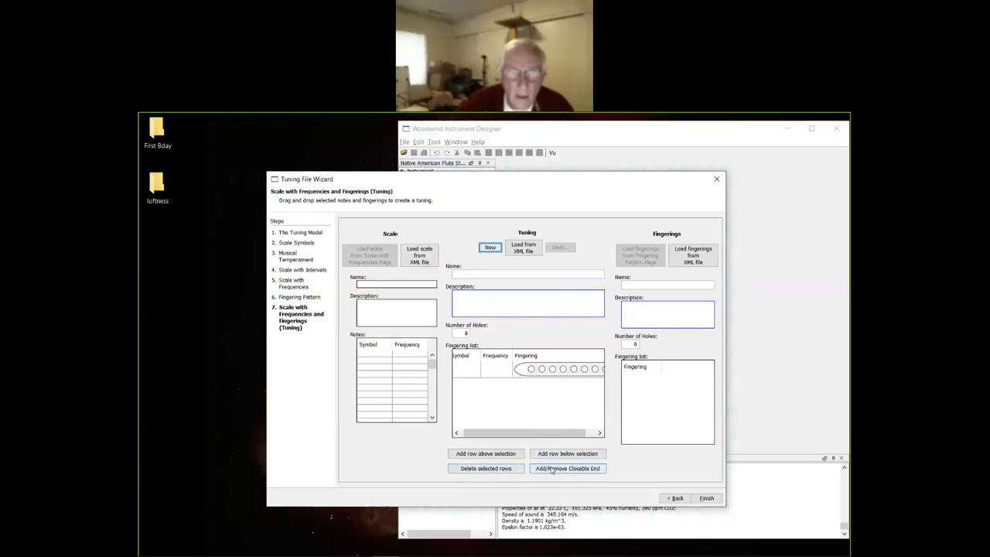
Reload C5_ET_6-hole_NAF_chromatic_tuning.xml as the tuning and add a closable end to its fingerings.
{"action": "left_click", "coordinate": [521, 251]}
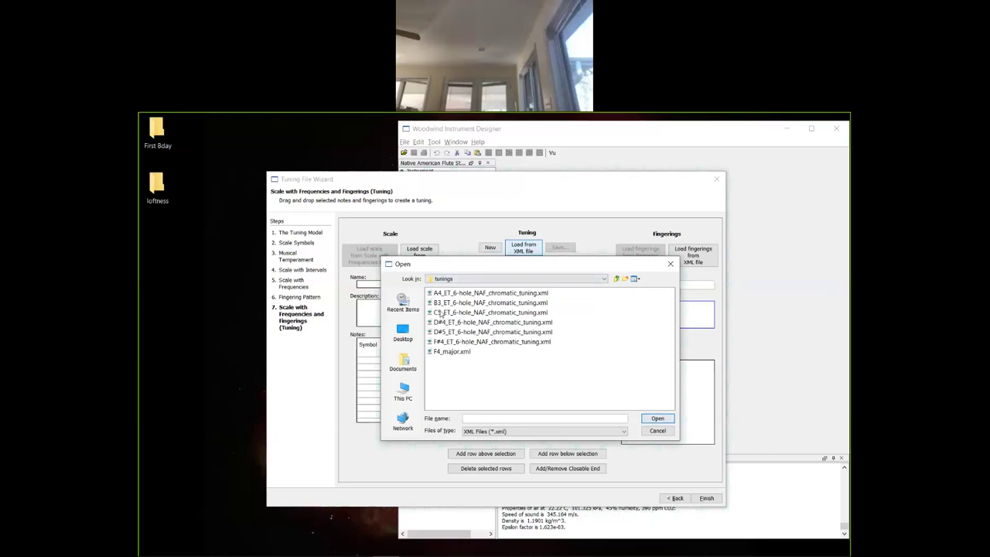
{"action": "double_click", "coordinate": [441, 313]}
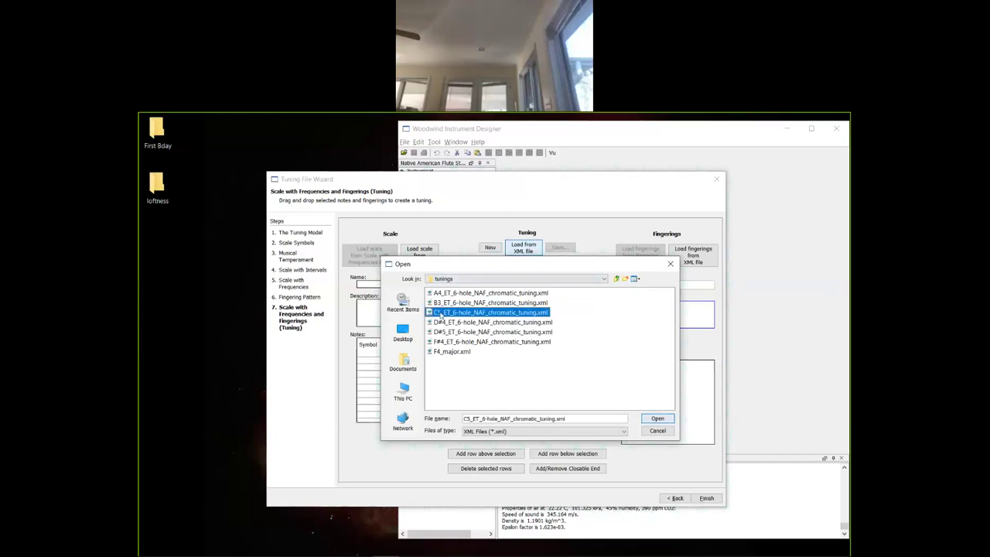
{"action": "left_click", "coordinate": [574, 469]}
{"action": "left_click_drag", "start_coordinate": [534, 435], "coordinate": [592, 431]}
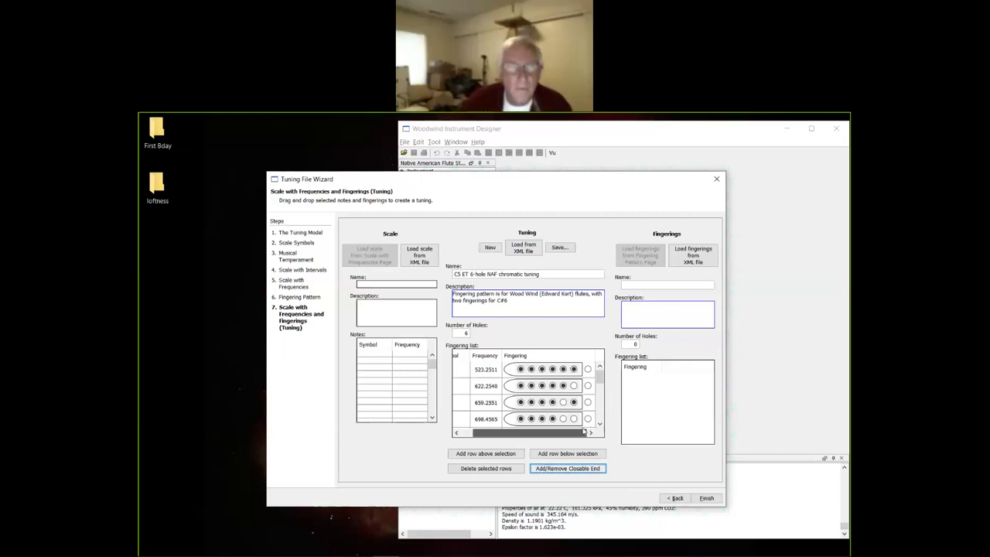
{"action": "left_click_drag", "start_coordinate": [547, 433], "coordinate": [505, 442]}
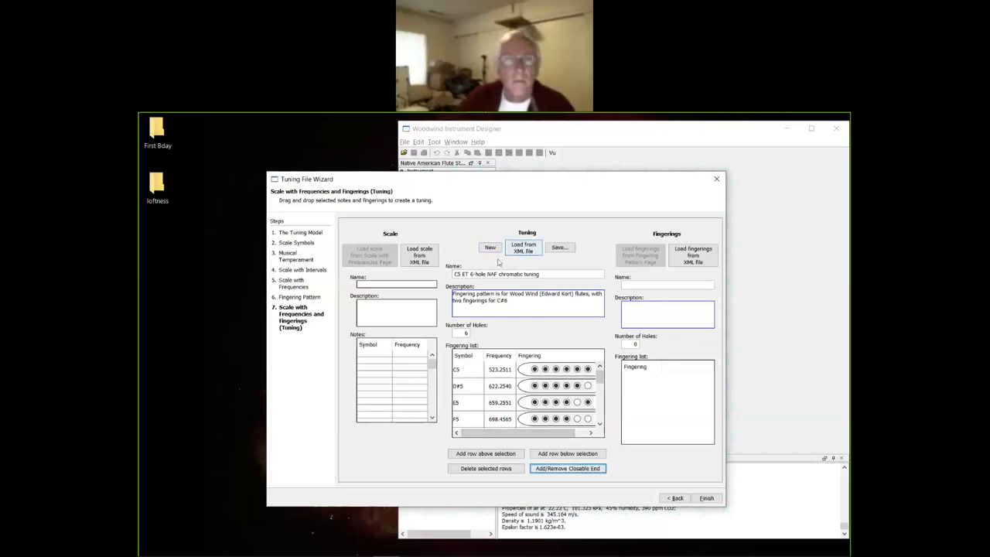
Mark the closable end as closed in the F5 fingering, and close the Tuning File Wizard without saving.
{"action": "left_click", "coordinate": [291, 300]}
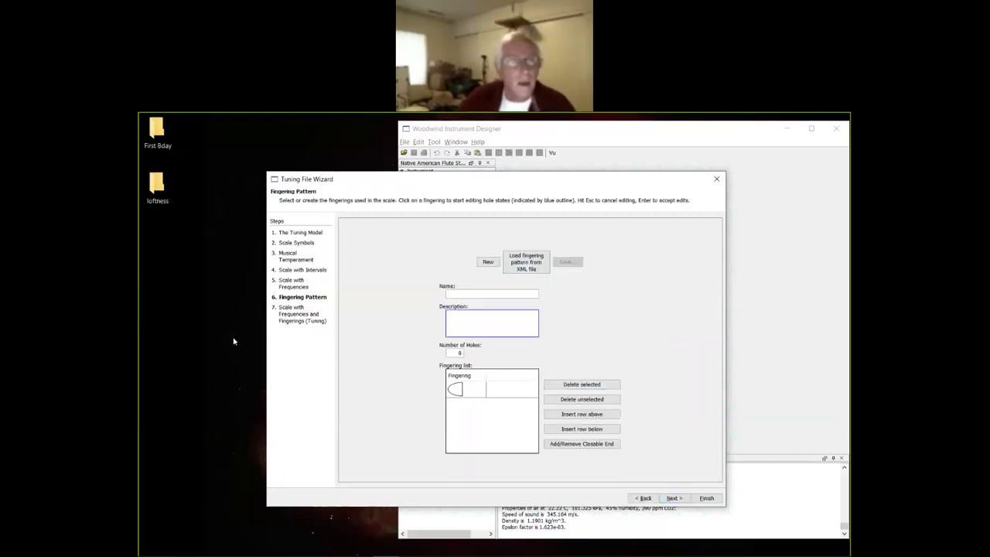
{"action": "left_click", "coordinate": [286, 318]}
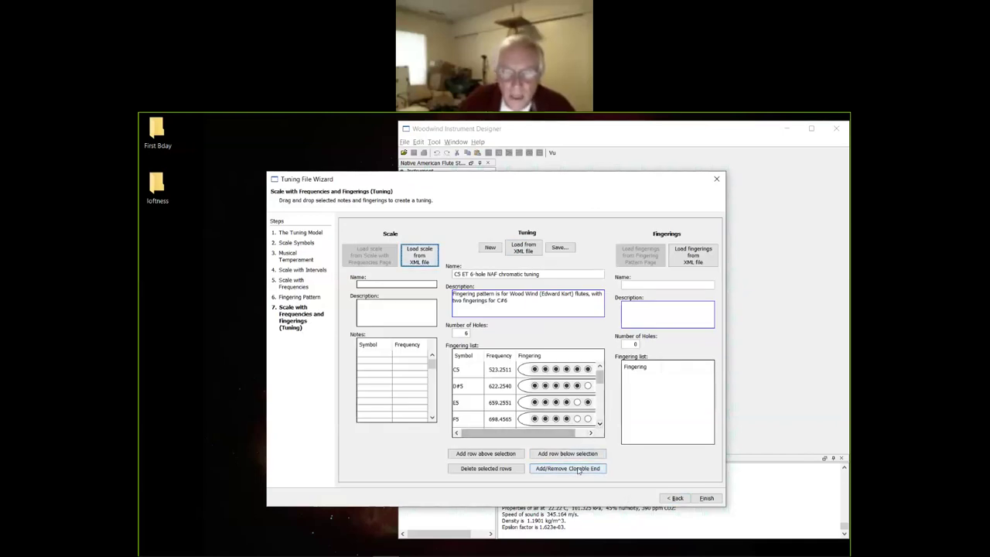
{"action": "left_click_drag", "start_coordinate": [570, 433], "coordinate": [589, 433]}
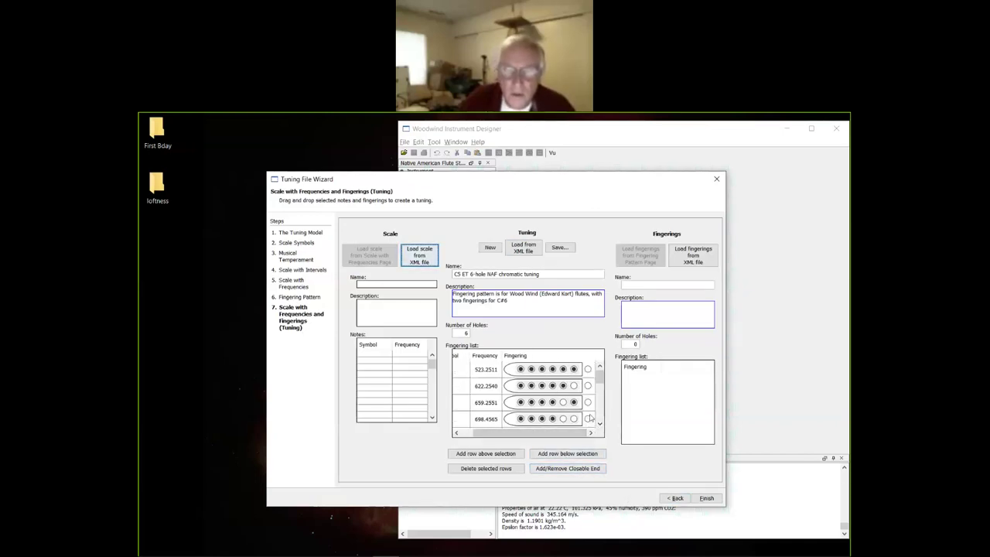
{"action": "left_click", "coordinate": [587, 418]}
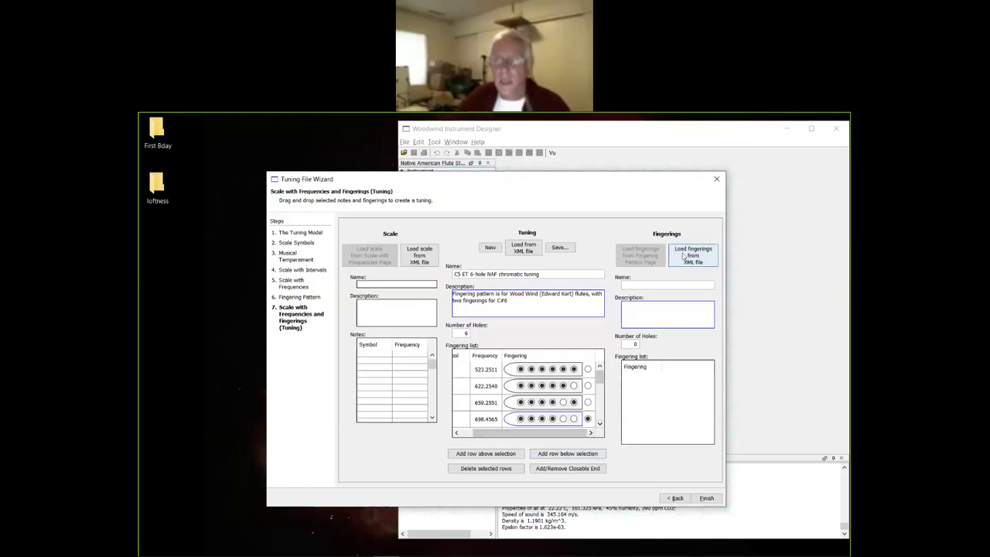
{"action": "left_click", "coordinate": [717, 180]}
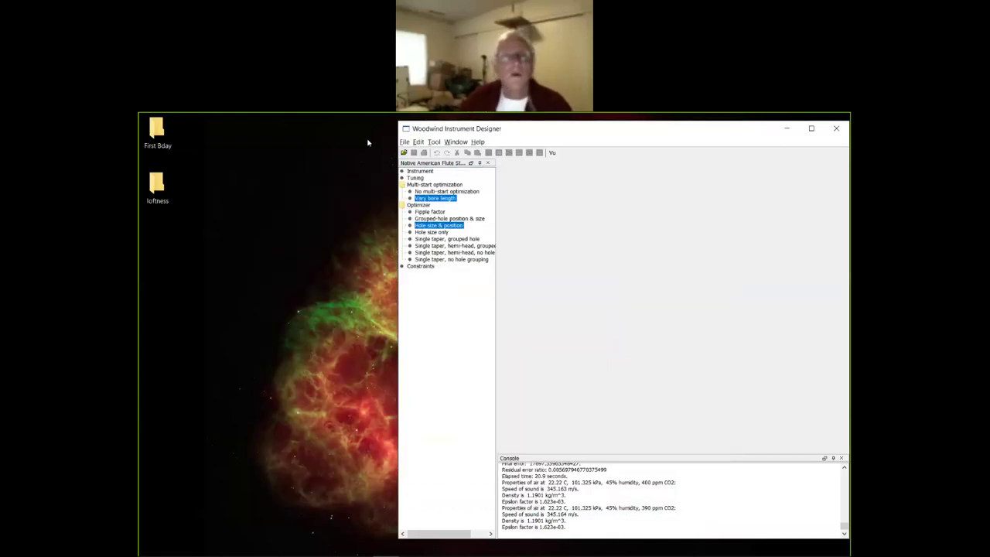
Open C5_ET_6-hole_NAF_chromatic_tuning.xml in the main window, examine its fingering list and weights, and close it.
{"action": "left_click", "coordinate": [403, 143]}
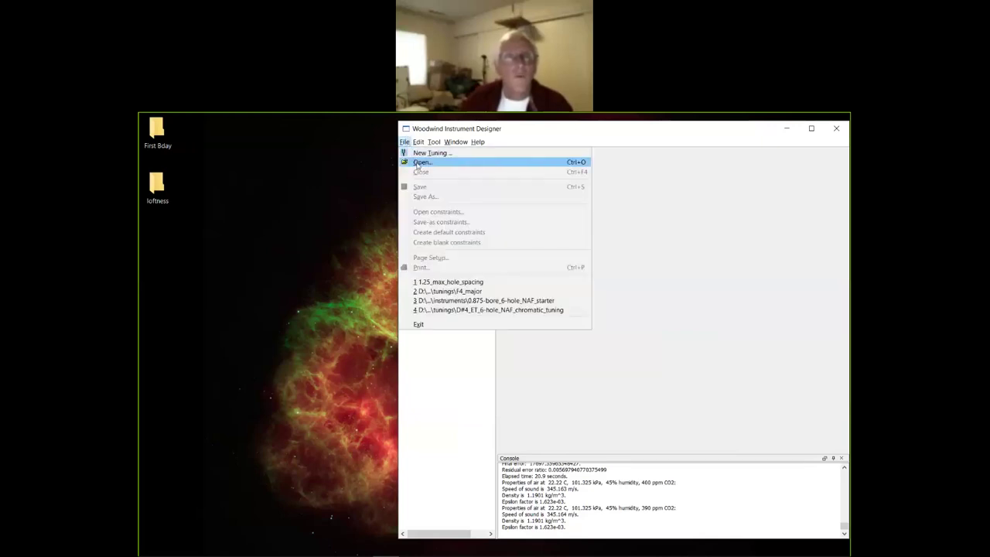
{"action": "left_click", "coordinate": [419, 162]}
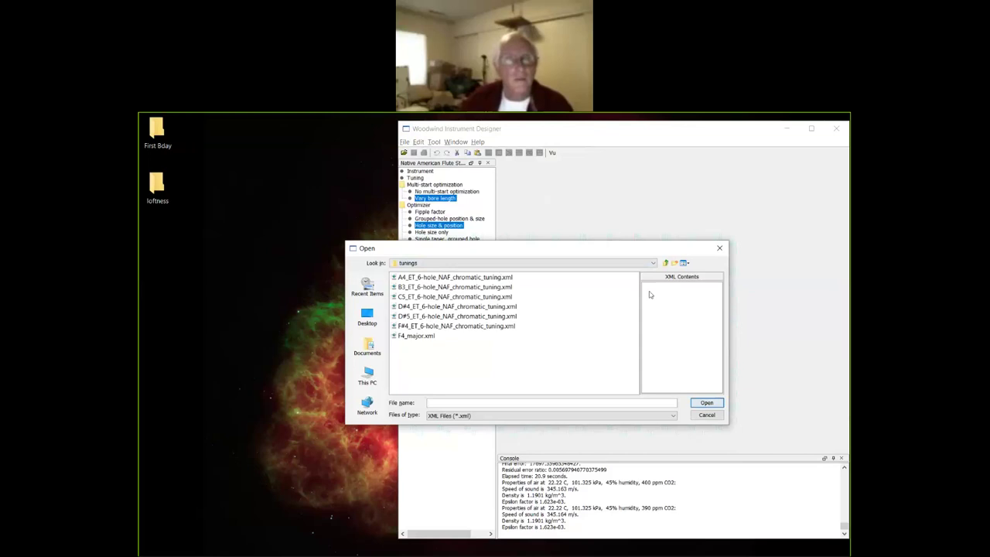
{"action": "double_click", "coordinate": [408, 299]}
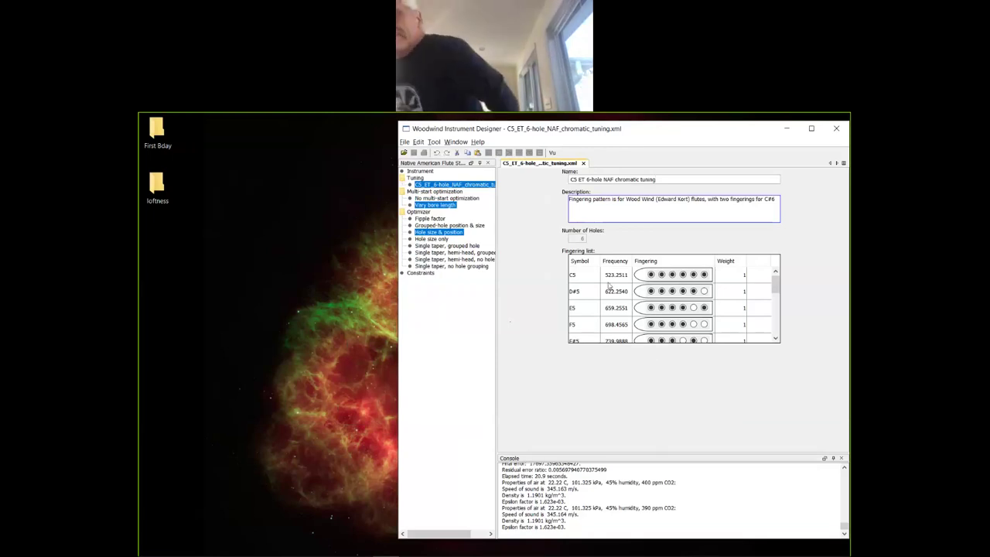
{"action": "left_click", "coordinate": [583, 164]}
Start a new tuning in the Tuning File Wizard and go to the Scale with Intervals page.
{"action": "left_click", "coordinate": [403, 142]}
{"action": "left_click", "coordinate": [418, 142]}
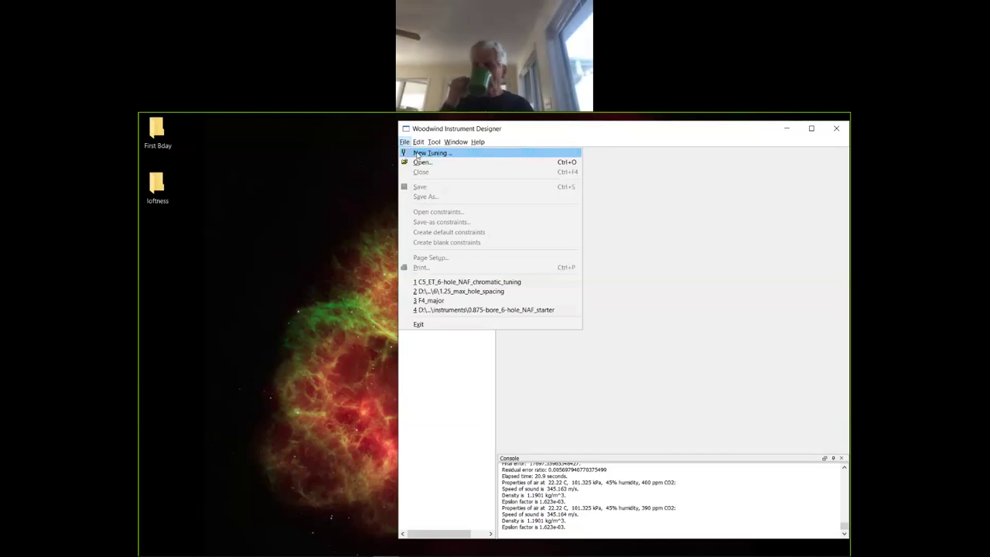
{"action": "left_click", "coordinate": [384, 284]}
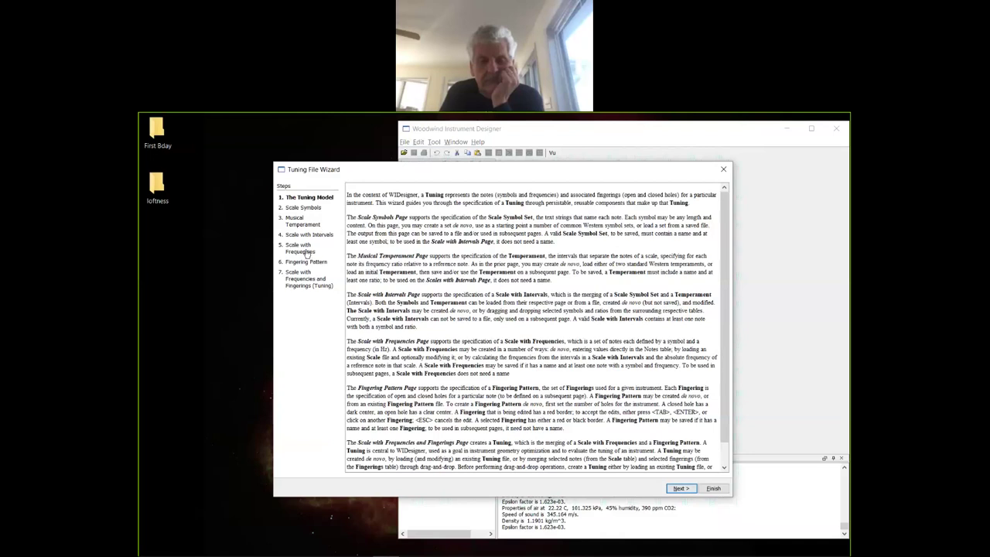
{"action": "left_click", "coordinate": [307, 235]}
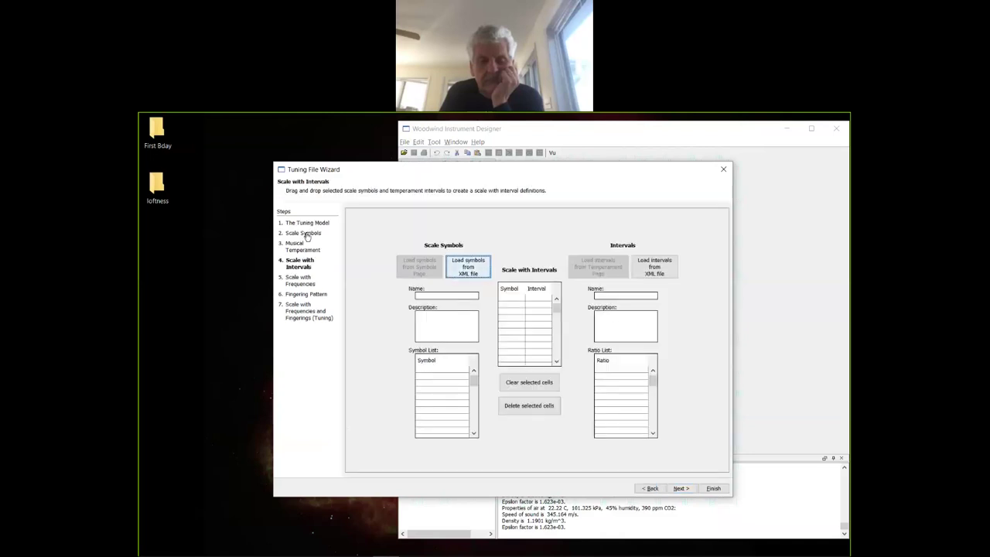
Browse the scales folder for an XML file to load as scale symbols, and cancel the loading.
{"action": "left_click", "coordinate": [463, 270]}
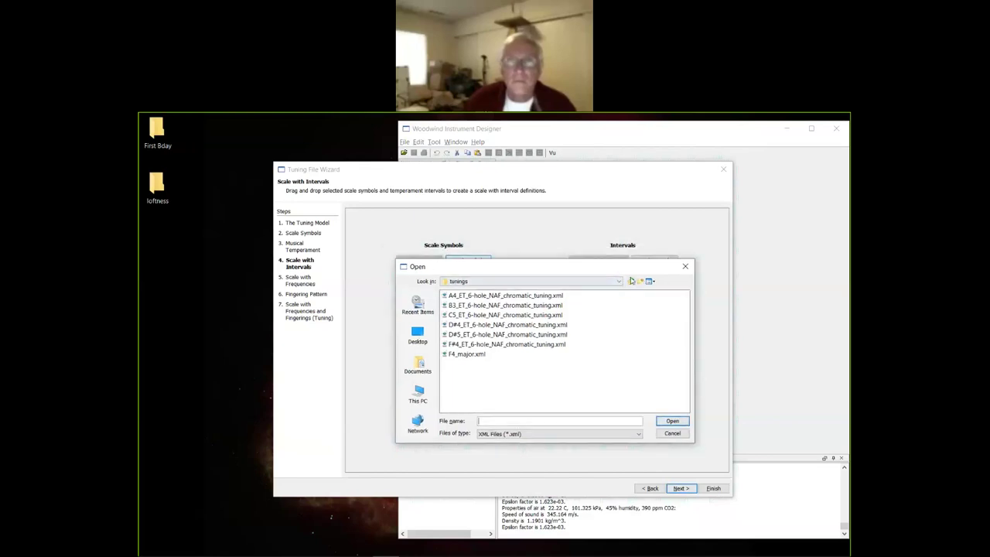
{"action": "left_click", "coordinate": [632, 281]}
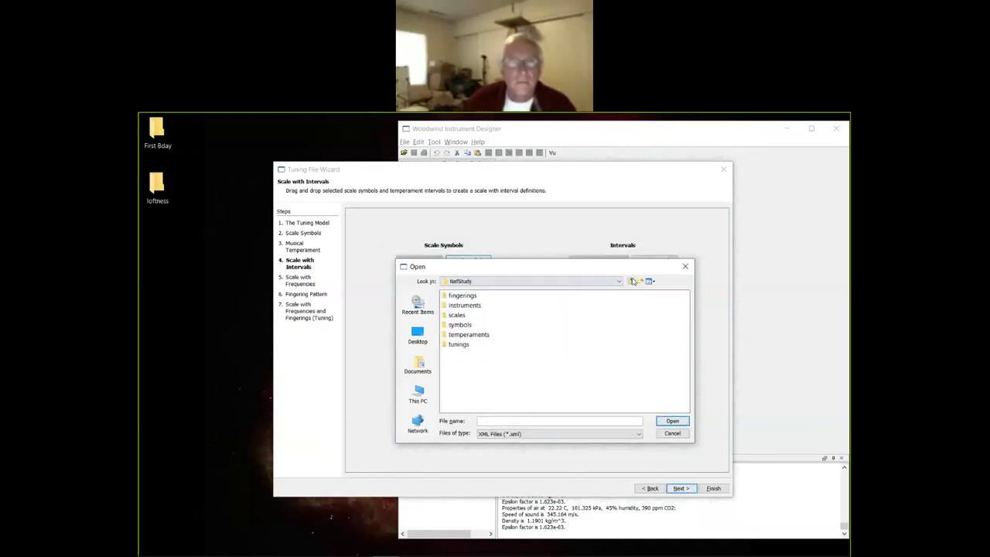
{"action": "left_click", "coordinate": [468, 317]}
{"action": "left_click", "coordinate": [461, 316]}
{"action": "double_click", "coordinate": [462, 317]}
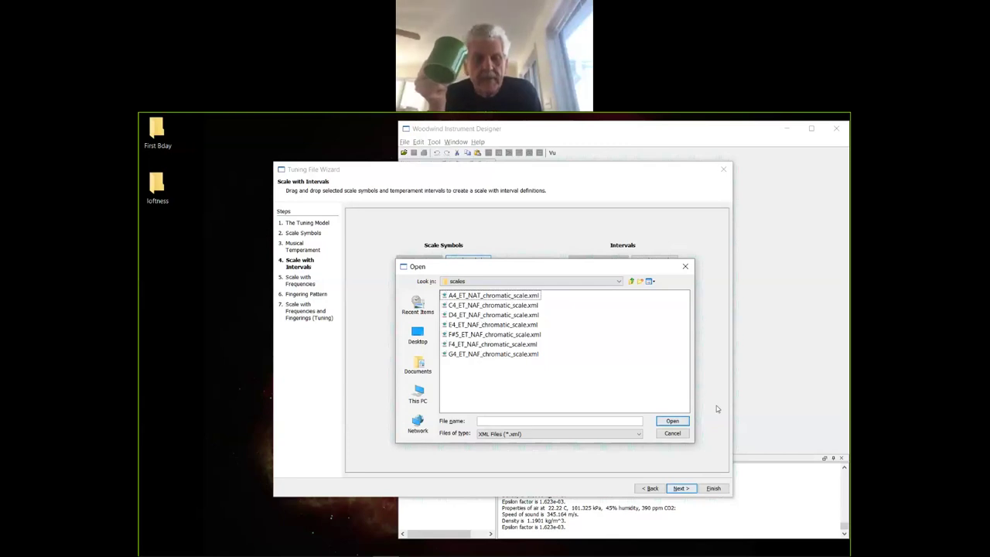
{"action": "left_click", "coordinate": [669, 433]}
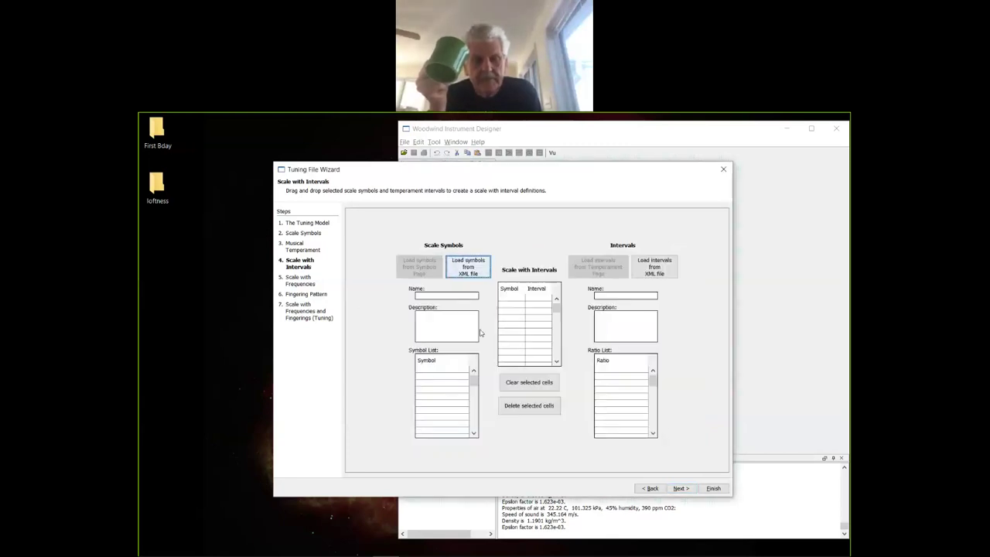
Load the standard symbol set "Scientific symbols, sharps only" on the Scale Symbols page.
{"action": "left_click", "coordinate": [300, 233]}
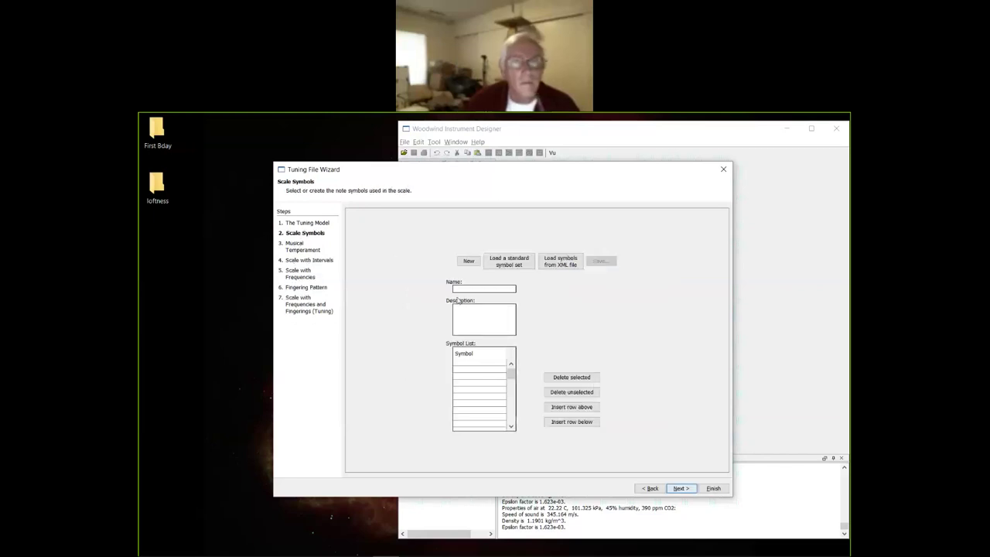
{"action": "left_click", "coordinate": [500, 263]}
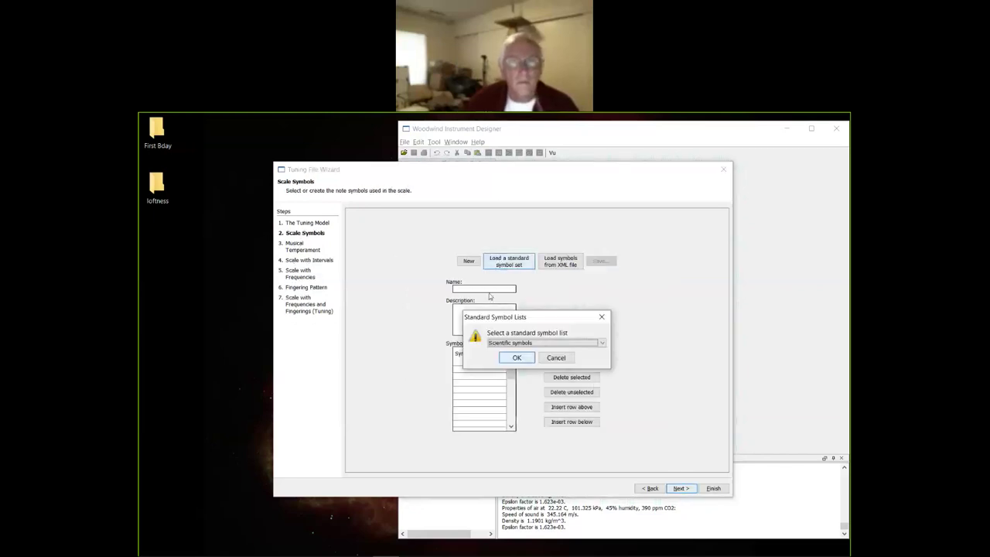
{"action": "left_click", "coordinate": [519, 342]}
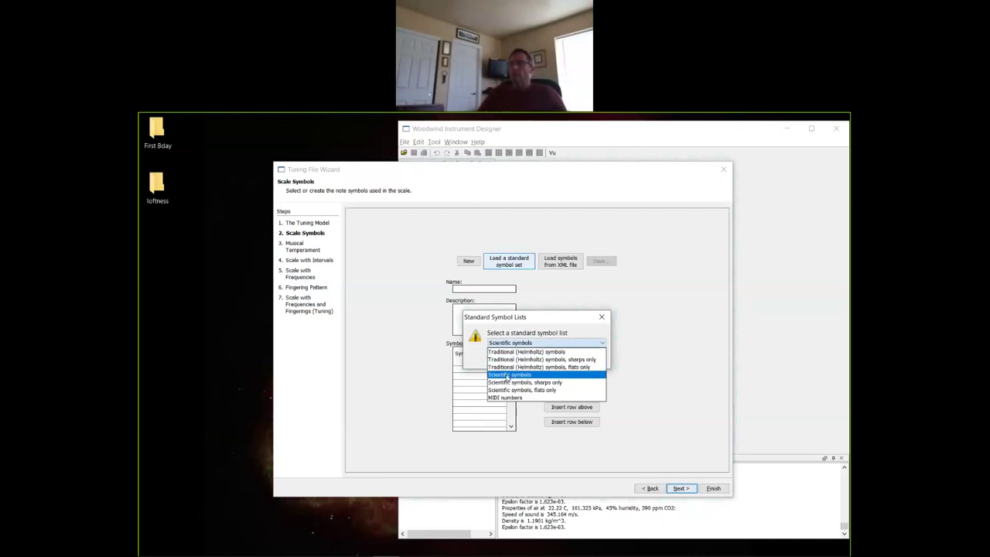
{"action": "left_click", "coordinate": [503, 383]}
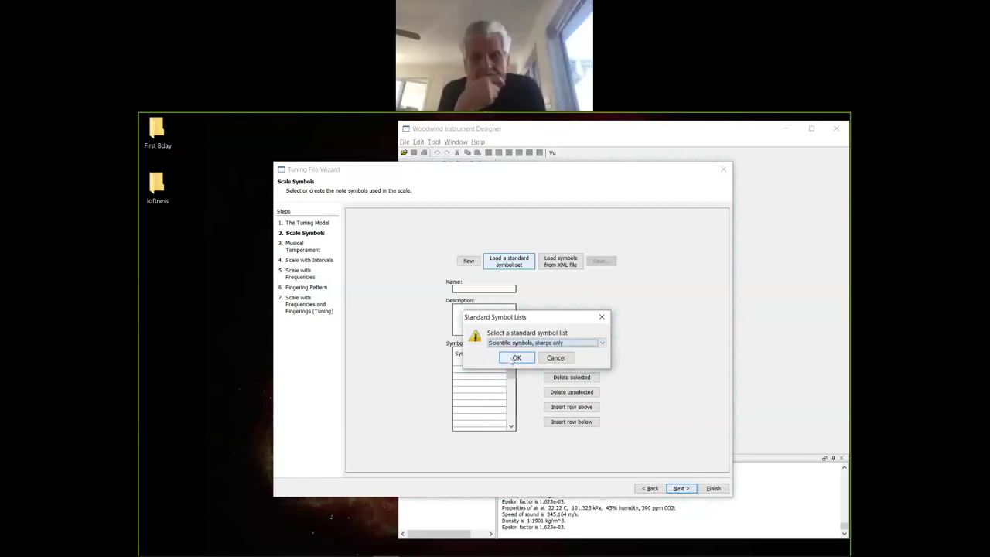
{"action": "left_click", "coordinate": [514, 357]}
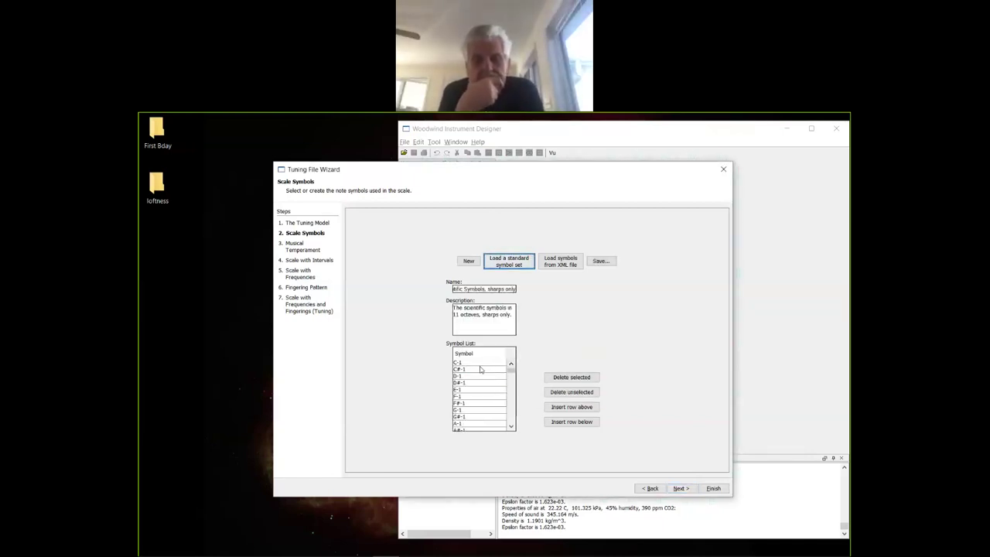
Delete the symbols from C-1 through B4 from the symbol list and look through the remaining octaves.
{"action": "left_click", "coordinate": [491, 365]}
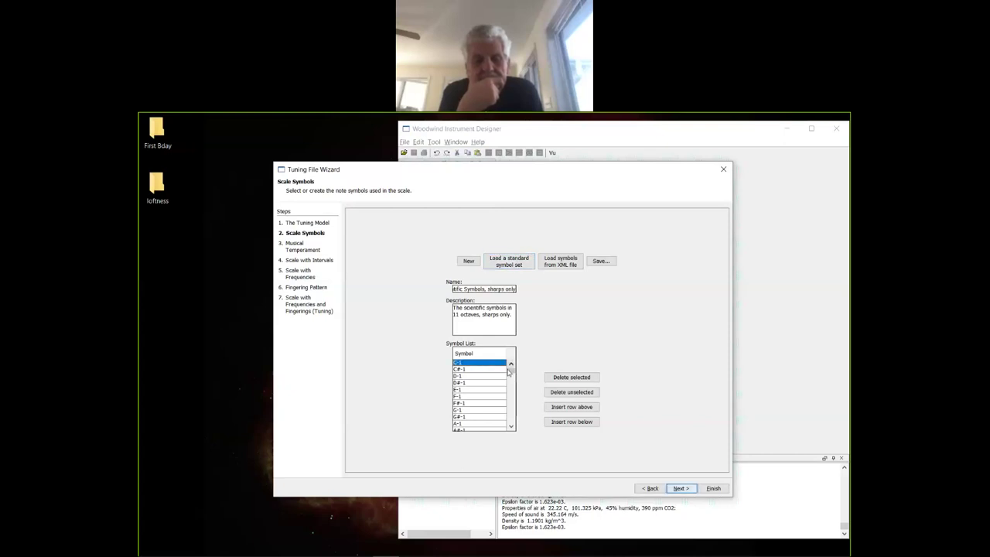
{"action": "left_click_drag", "start_coordinate": [509, 372], "coordinate": [504, 395]}
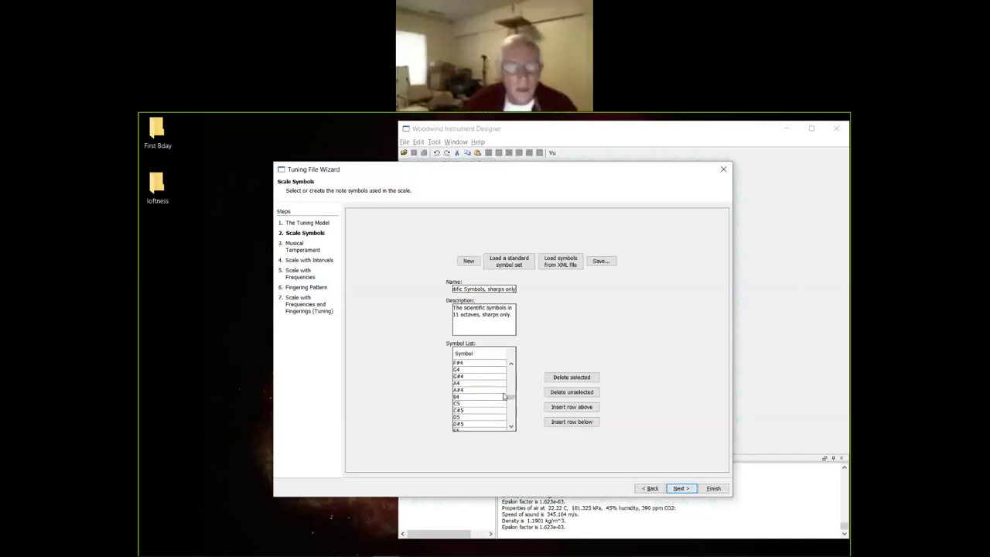
{"action": "left_click", "coordinate": [458, 397], "text": "shift"}
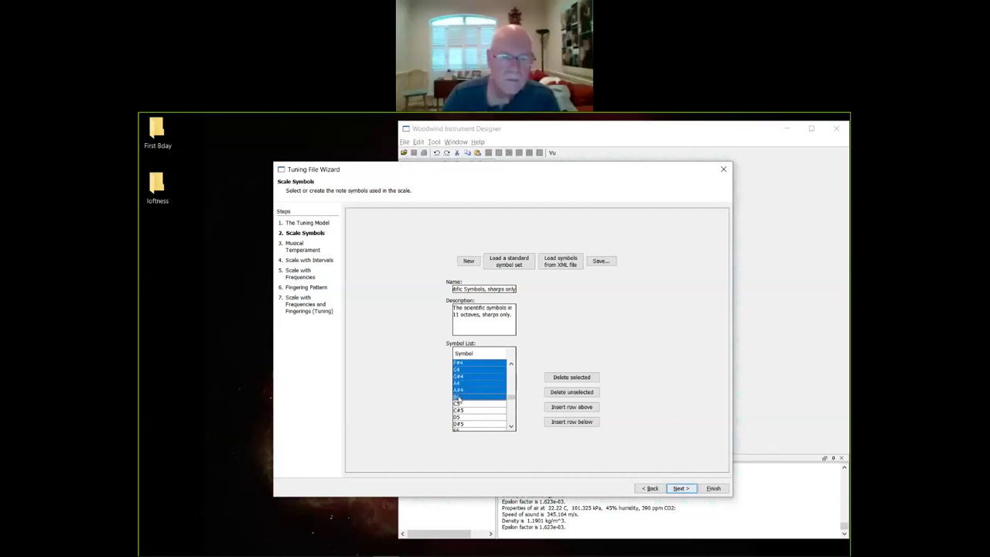
{"action": "left_click", "coordinate": [562, 378]}
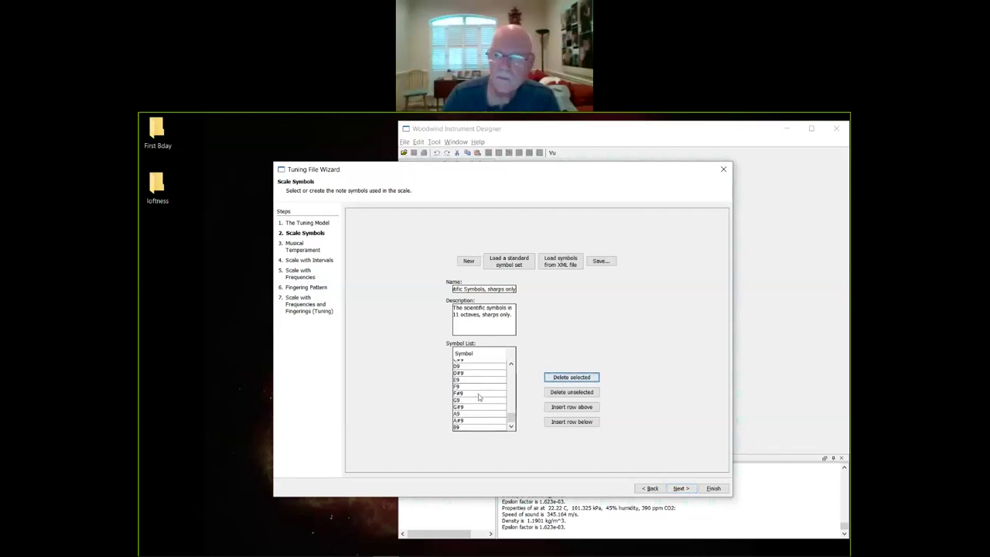
{"action": "scroll", "coordinate": [475, 395], "scroll_direction": "up", "scroll_amount": 10}
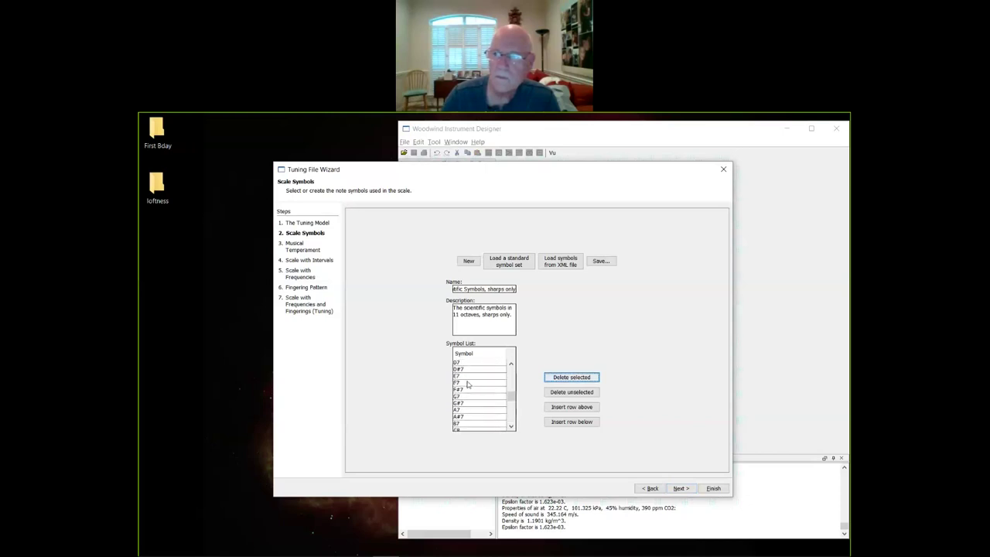
{"action": "scroll", "coordinate": [467, 389], "scroll_direction": "up", "scroll_amount": 3}
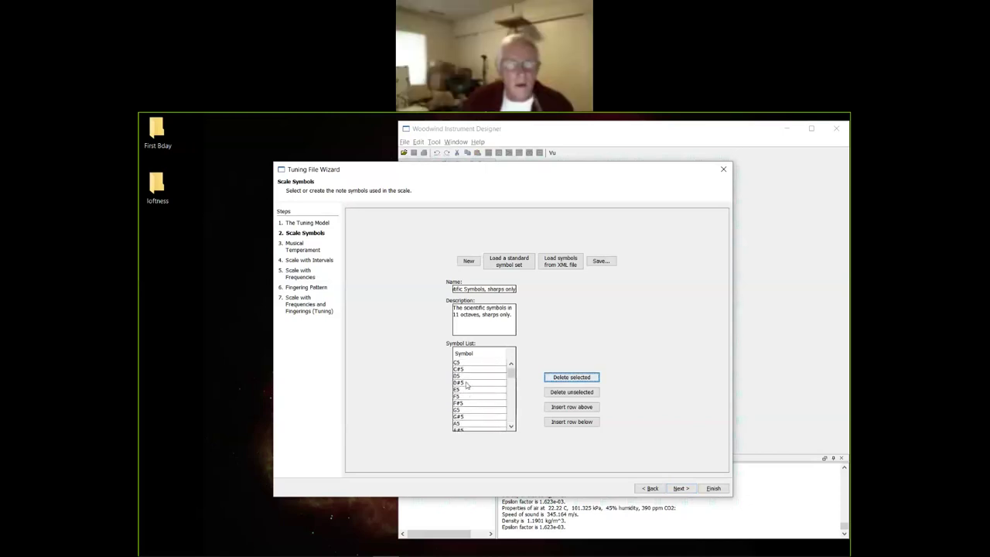
{"action": "scroll", "coordinate": [468, 420], "scroll_direction": "down", "scroll_amount": 2}
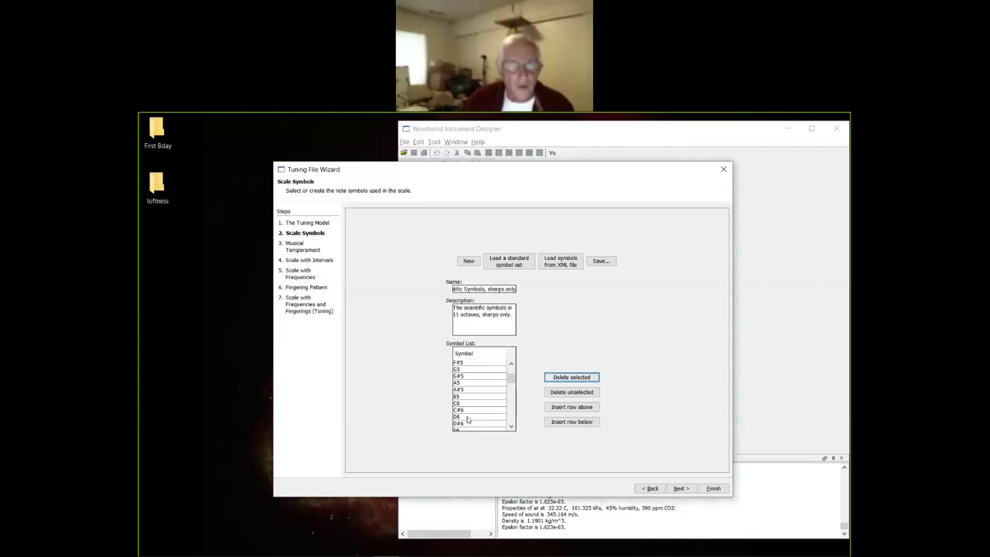
Delete the symbols from C#6 through B9 from the symbol list.
{"action": "left_click", "coordinate": [467, 410]}
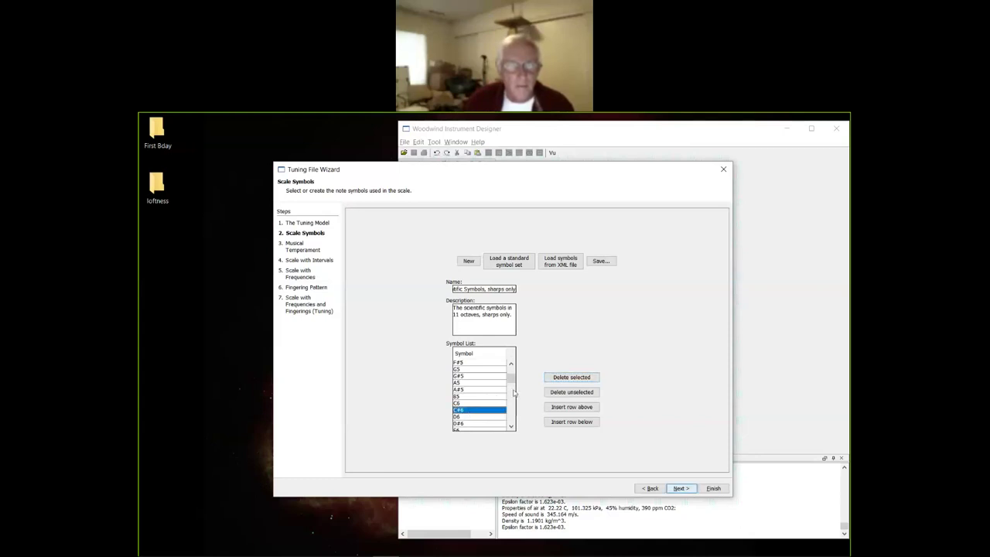
{"action": "left_click", "coordinate": [503, 376]}
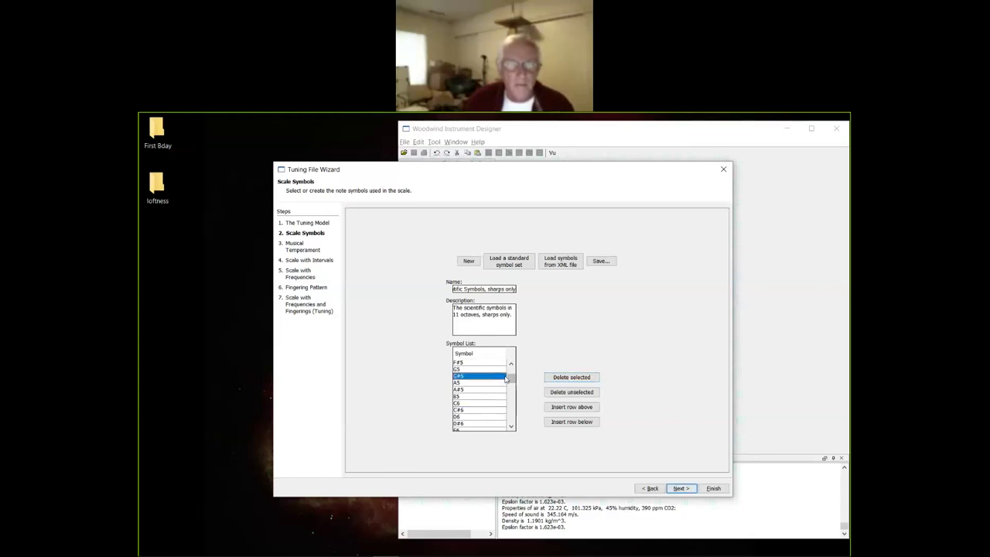
{"action": "left_click", "coordinate": [466, 410]}
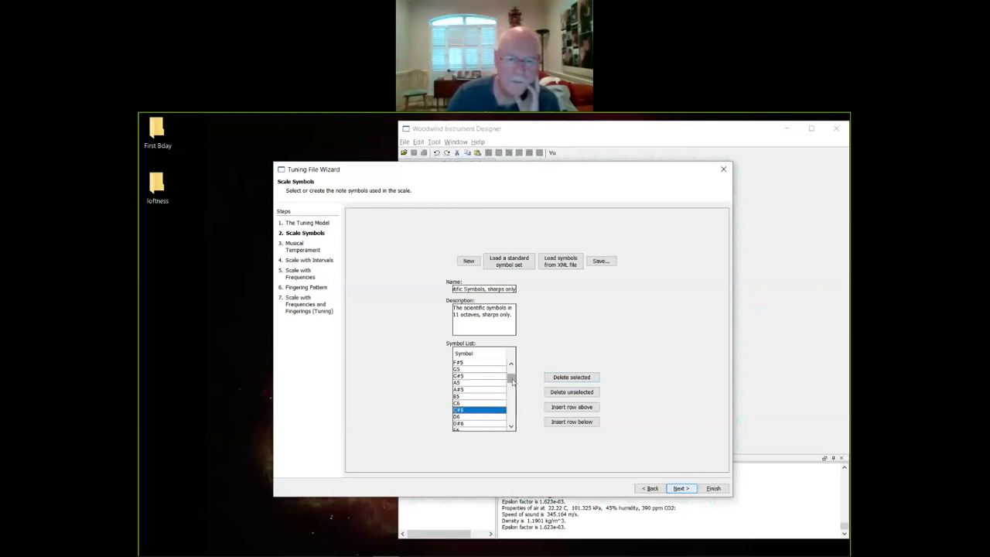
{"action": "left_click_drag", "start_coordinate": [511, 379], "coordinate": [502, 440]}
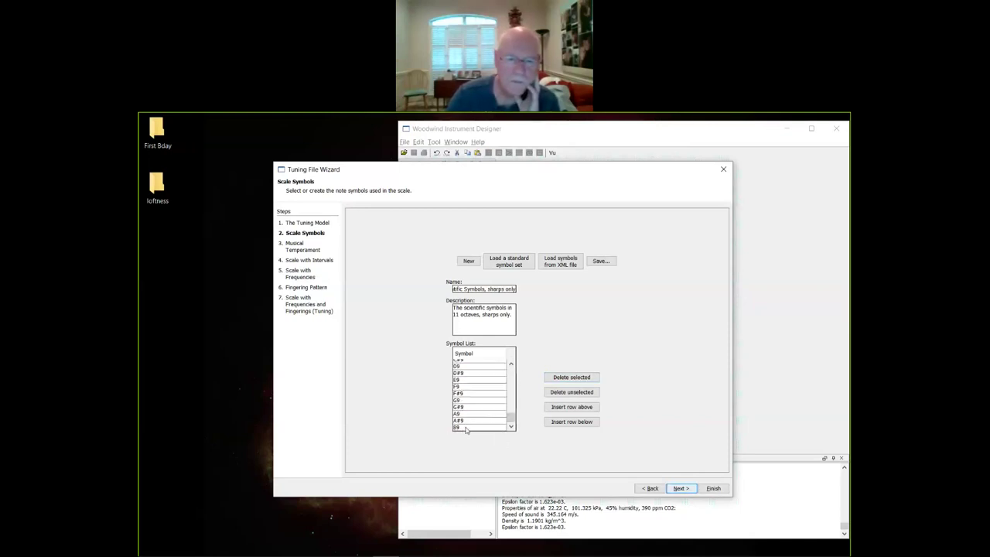
{"action": "left_click", "coordinate": [466, 428], "text": "shift"}
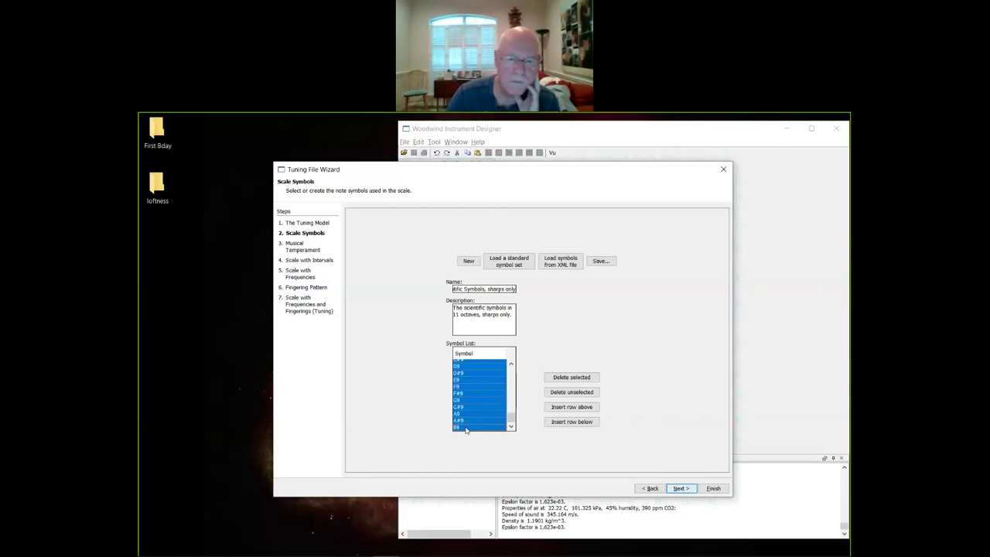
{"action": "left_click", "coordinate": [548, 381]}
Load the standard "12-tone equal temperament" on the Musical Temperament page.
{"action": "left_click", "coordinate": [290, 246]}
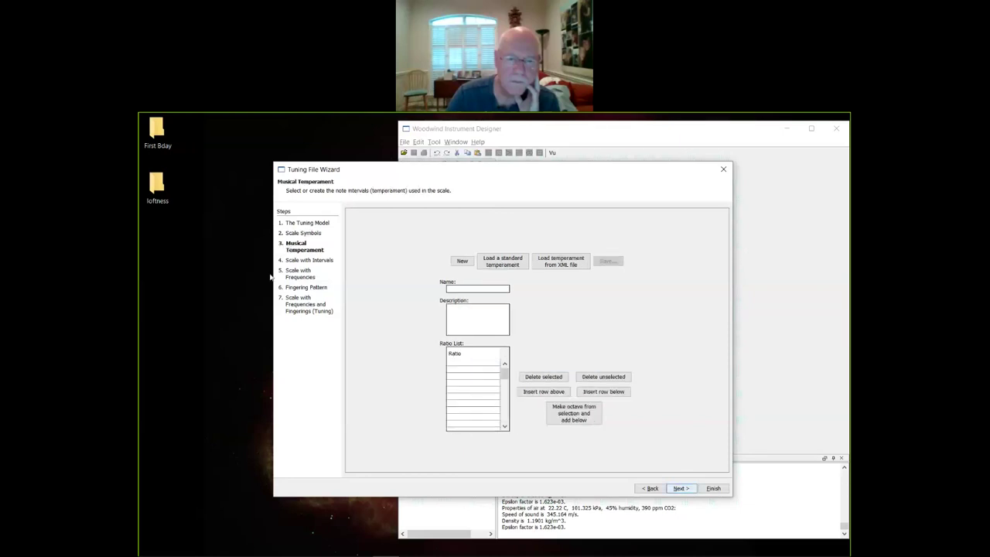
{"action": "left_click", "coordinate": [501, 263]}
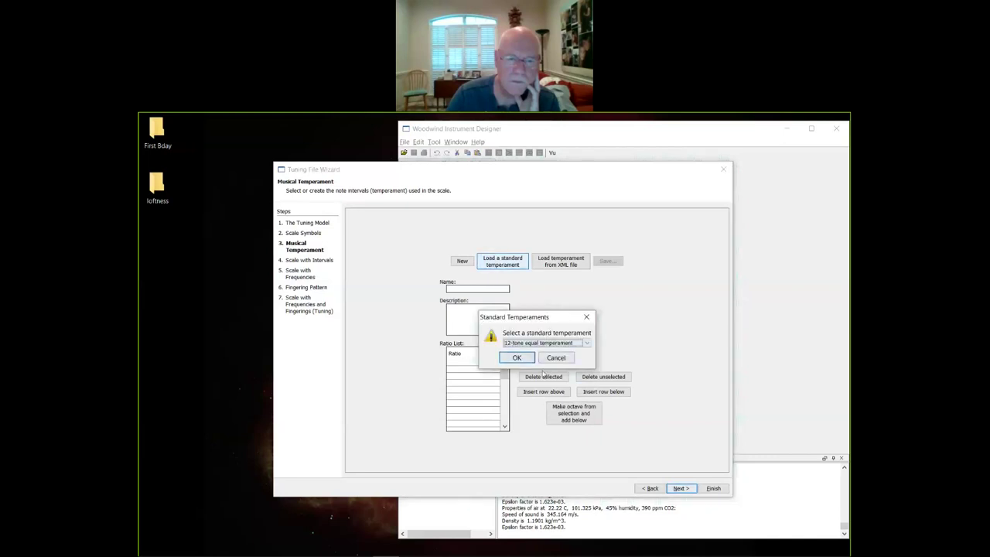
{"action": "left_click", "coordinate": [513, 357]}
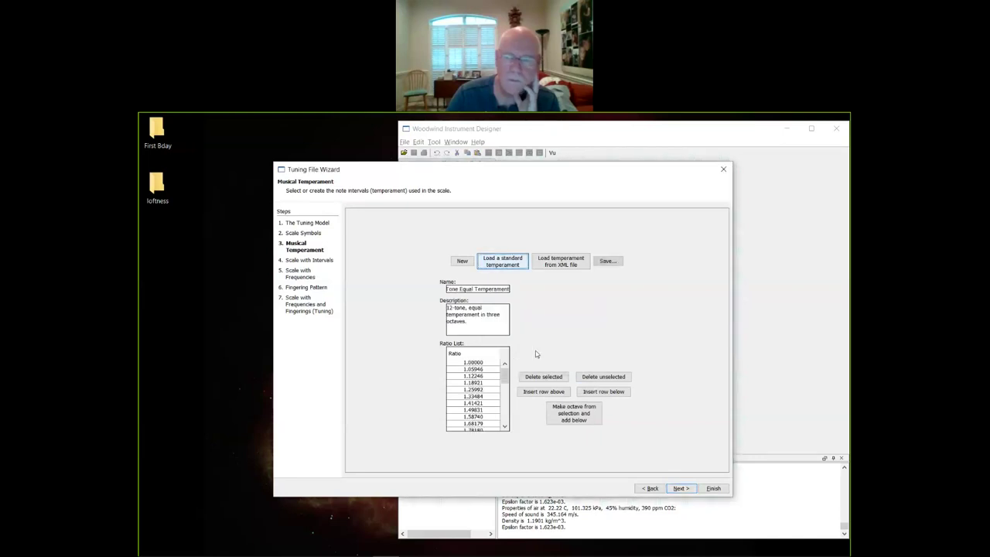
On the Scale with Intervals page, load the symbols from the Symbols page and the intervals from the Temperament page.
{"action": "left_click", "coordinate": [288, 263]}
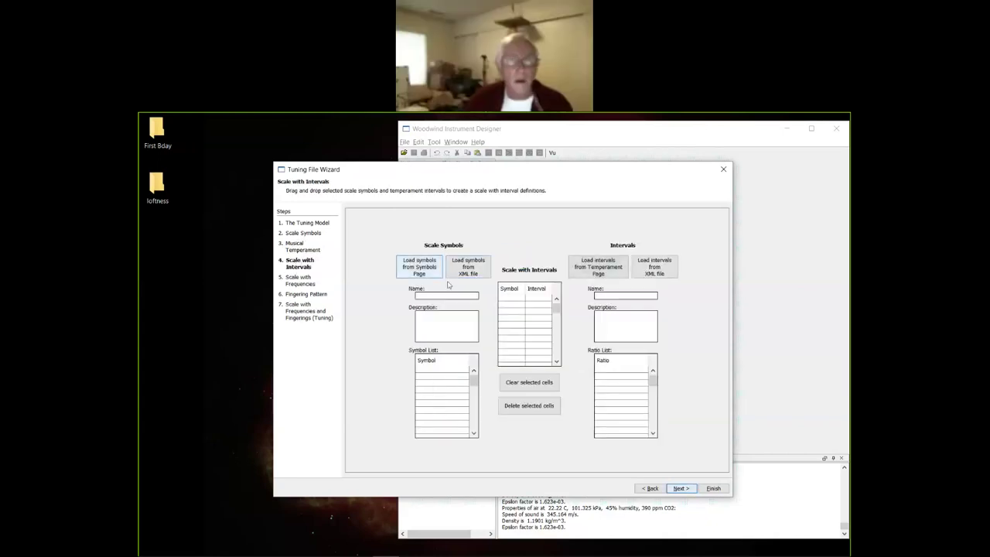
{"action": "left_click", "coordinate": [418, 273]}
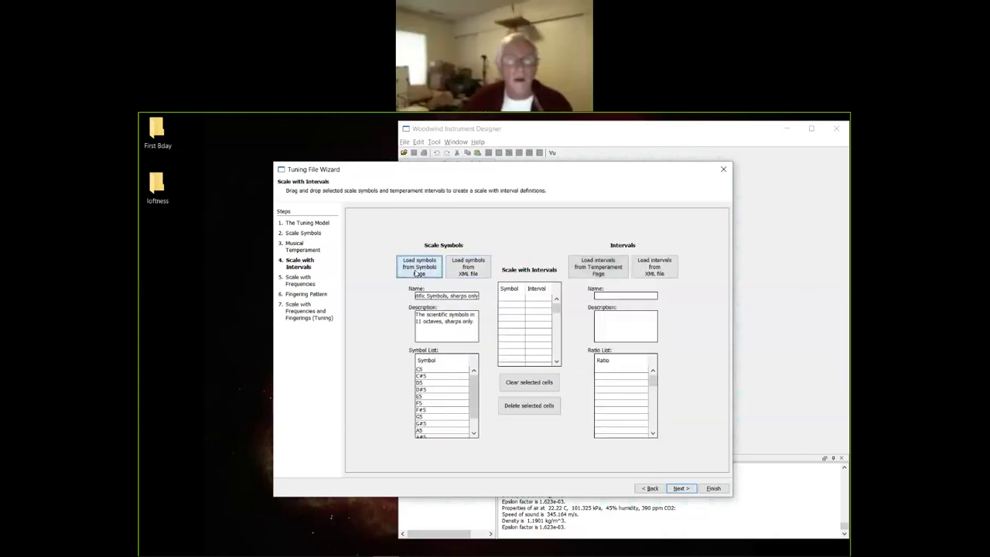
{"action": "left_click", "coordinate": [586, 265]}
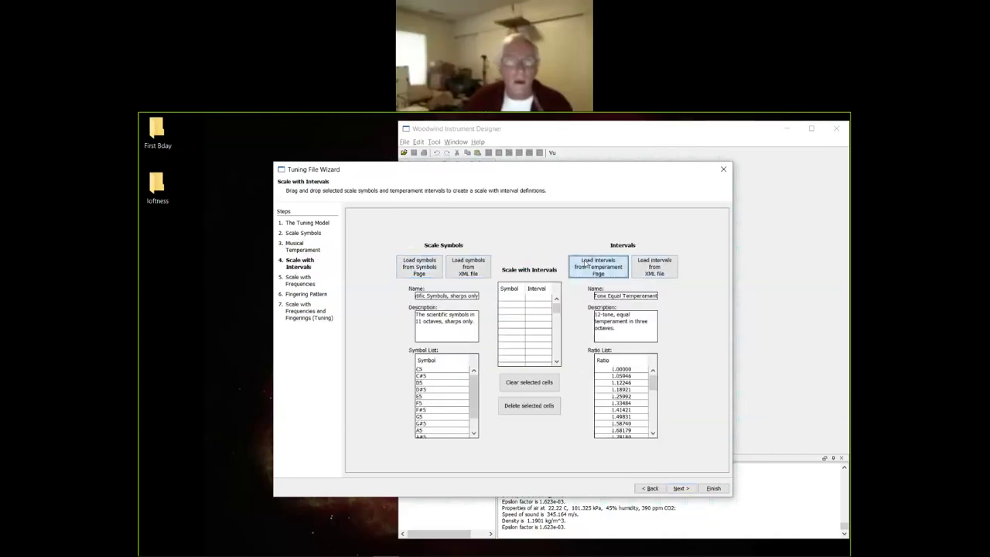
Add all the loaded scale symbols to the Symbol column of the Scale with Intervals table, starting at its first row.
{"action": "left_click", "coordinate": [425, 370]}
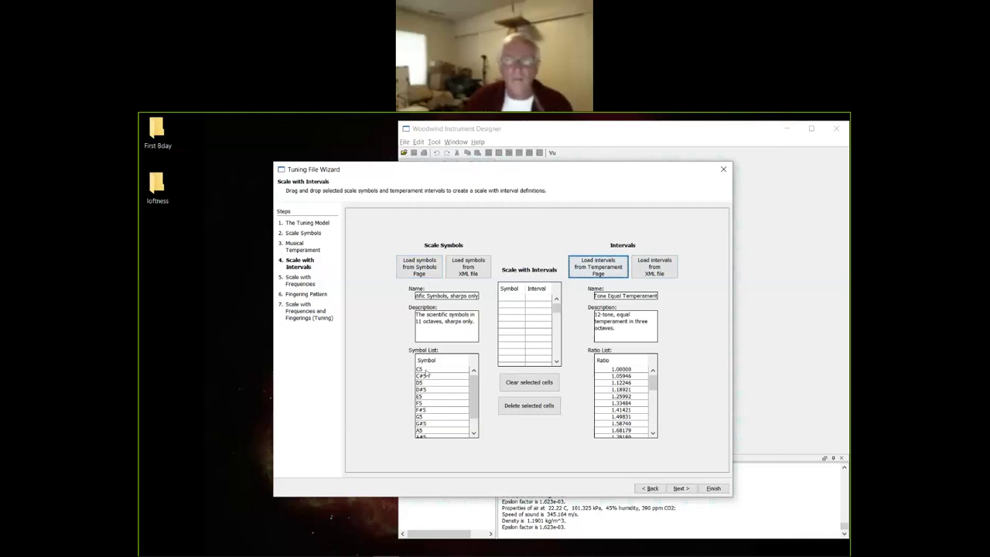
{"action": "left_click", "coordinate": [425, 370]}
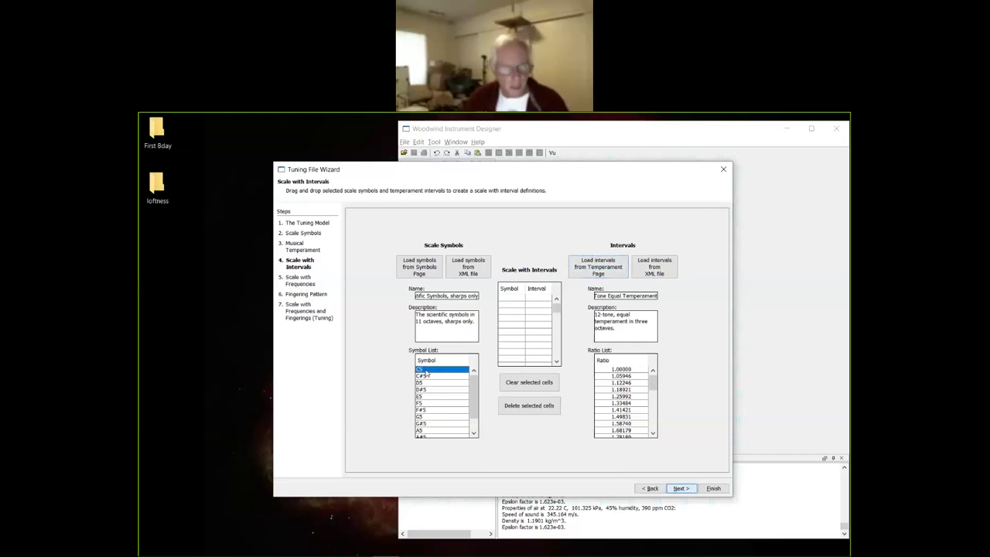
{"action": "key", "text": "ctrl+a"}
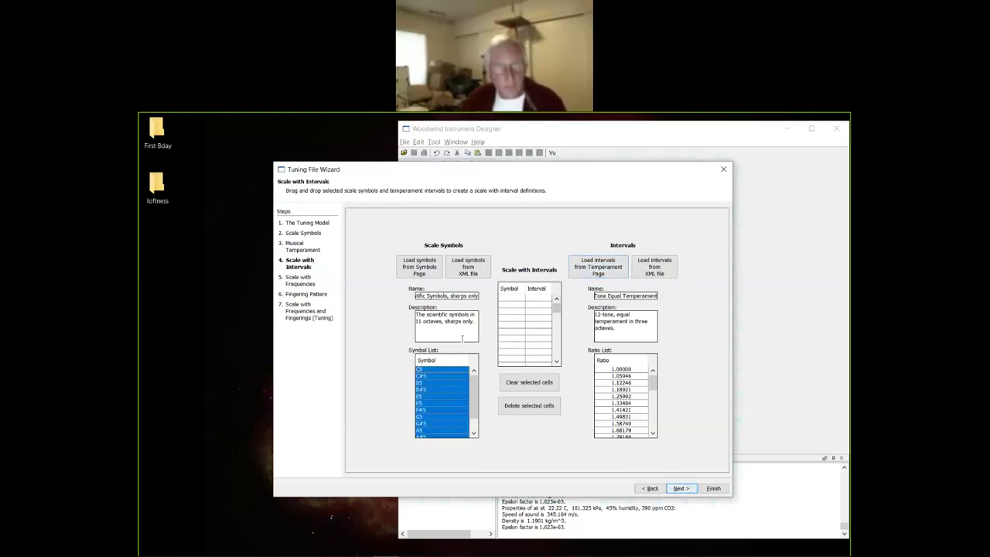
{"action": "left_click_drag", "start_coordinate": [456, 371], "coordinate": [511, 300]}
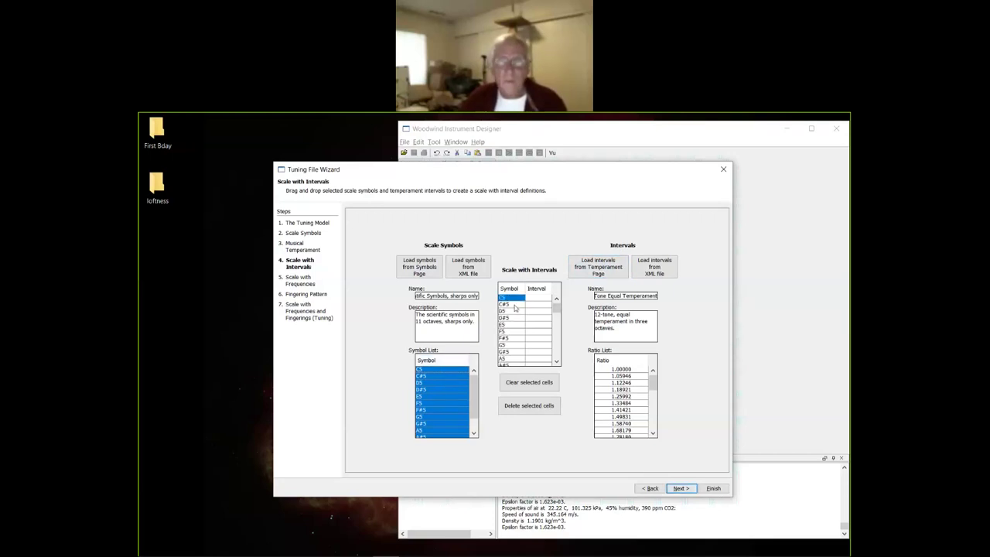
Add all the temperament ratios to the table's Interval column and delete the surplus intervals beyond C6, through 8.00000.
{"action": "left_click", "coordinate": [623, 369]}
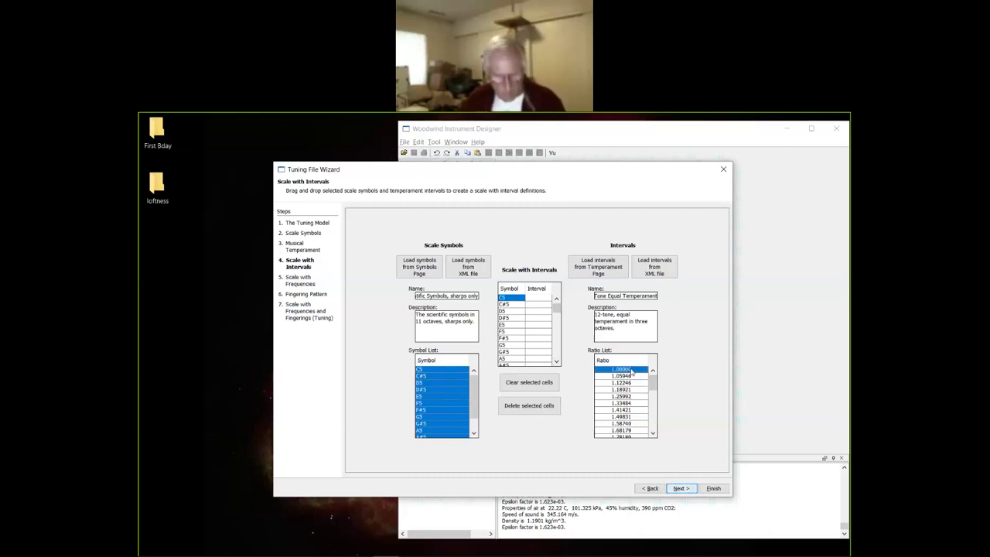
{"action": "key", "text": "ctrl+a"}
{"action": "left_click_drag", "start_coordinate": [627, 371], "coordinate": [554, 335]}
{"action": "left_click", "coordinate": [539, 348]}
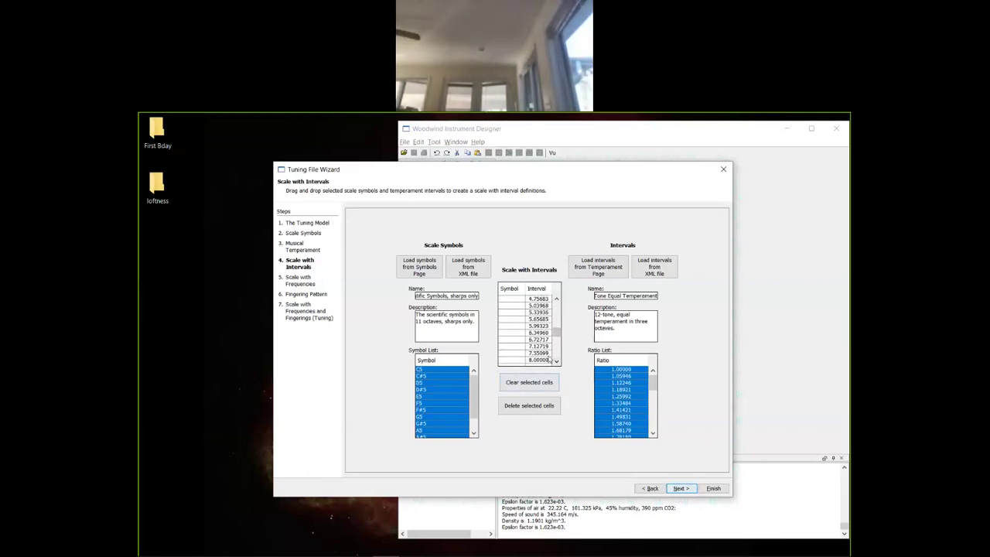
{"action": "left_click", "coordinate": [549, 360], "text": "shift"}
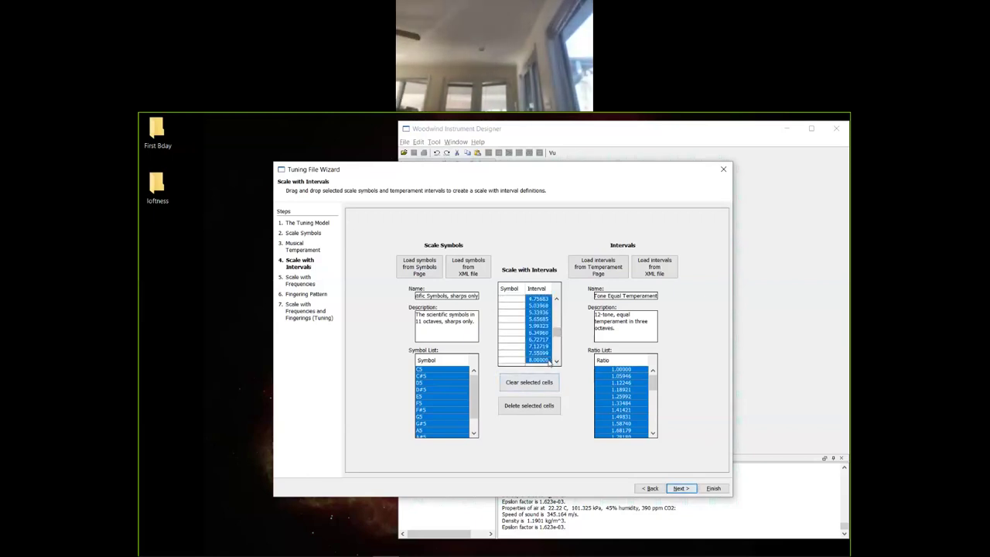
{"action": "left_click", "coordinate": [543, 402]}
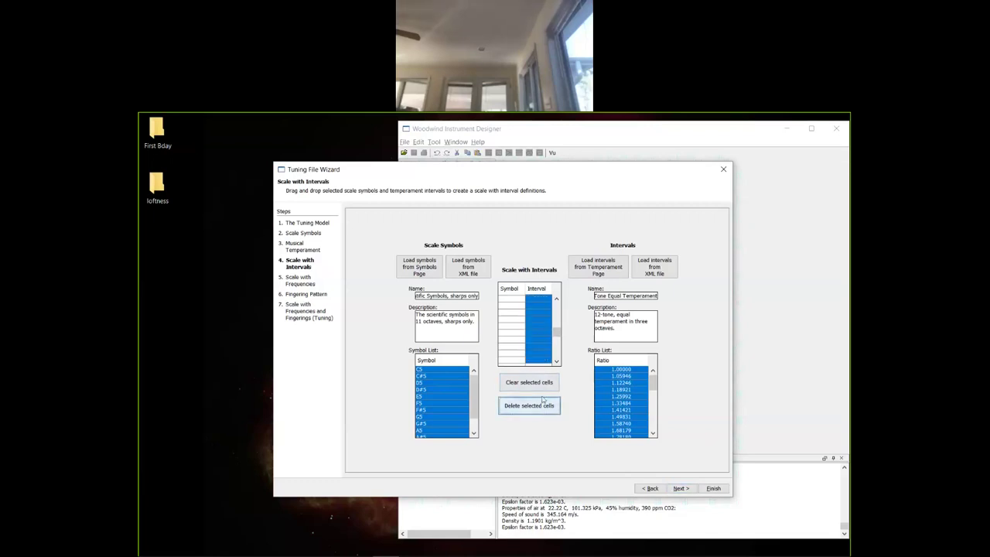
Load the intervals from the Scale Intervals page into the Scale with Frequencies page and look through them.
{"action": "left_click", "coordinate": [301, 282]}
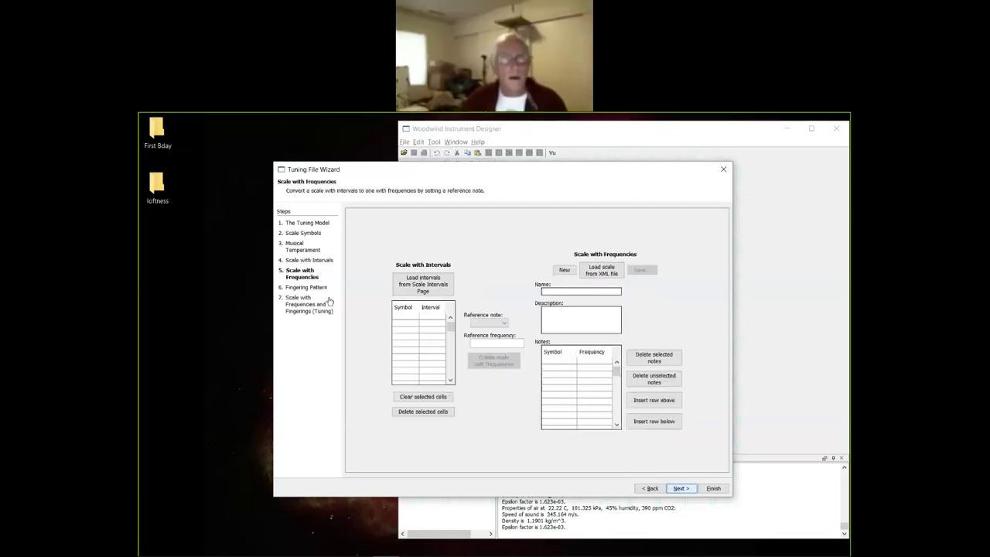
{"action": "left_click", "coordinate": [419, 285]}
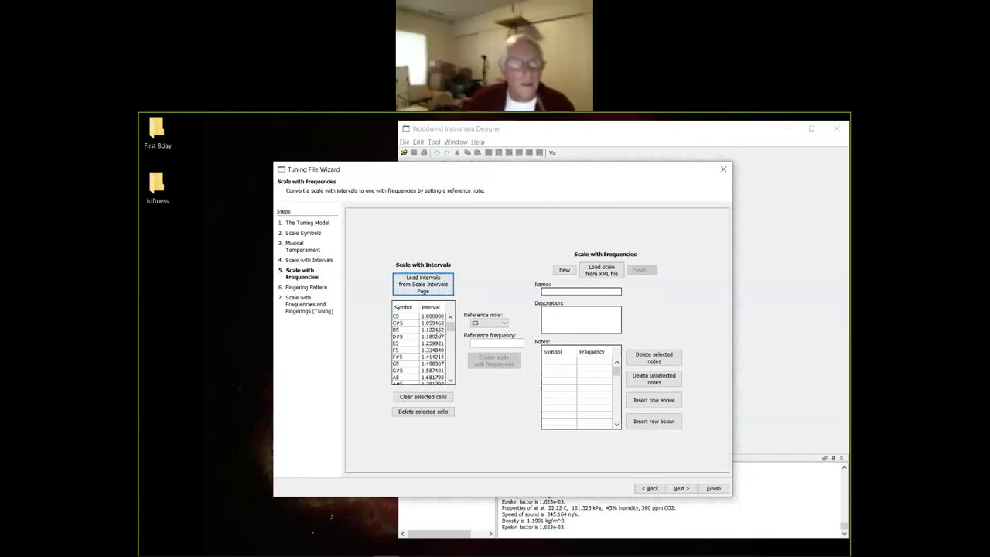
{"action": "scroll", "coordinate": [421, 358], "scroll_direction": "down", "scroll_amount": 1}
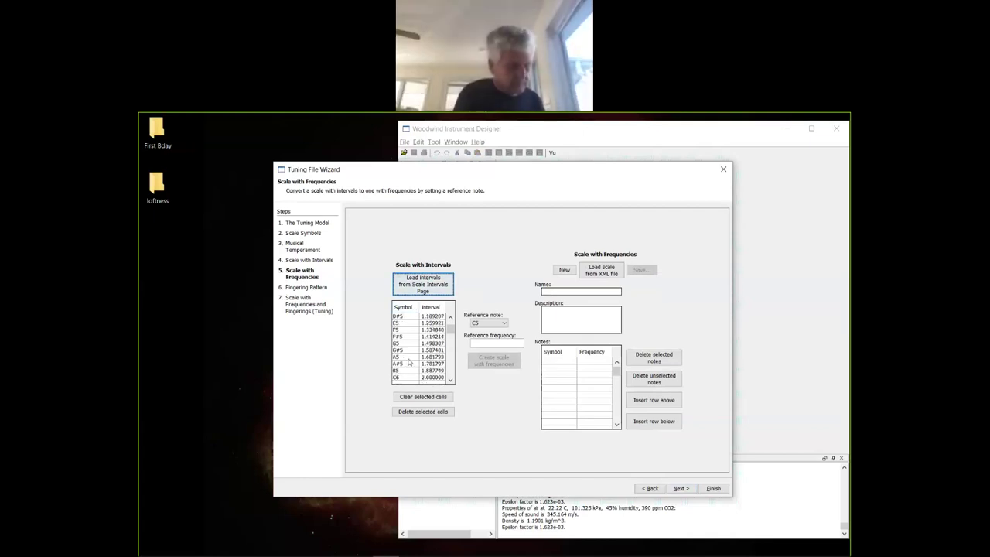
Create the scale with frequencies using A5 as the reference note and 880 as the reference frequency.
{"action": "left_click", "coordinate": [406, 358]}
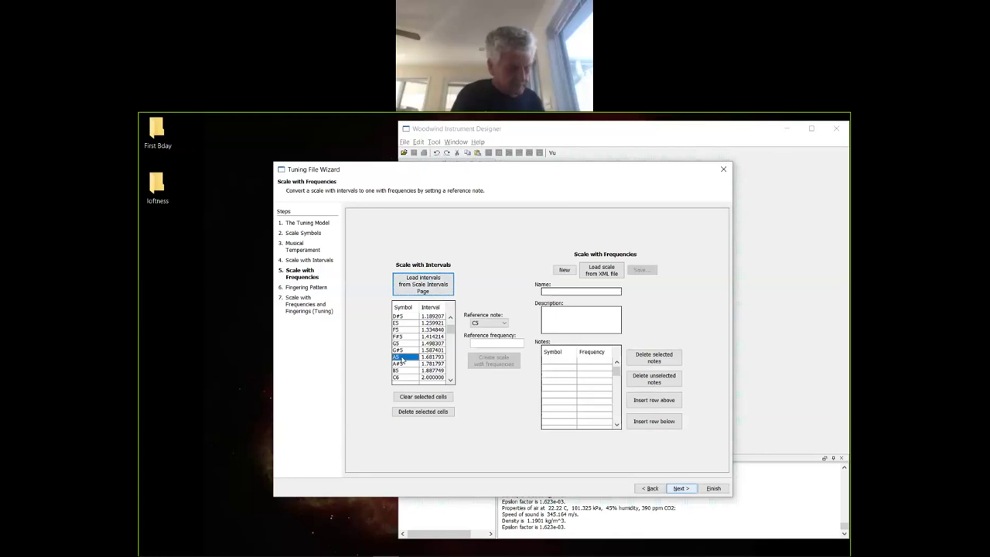
{"action": "left_click", "coordinate": [504, 325]}
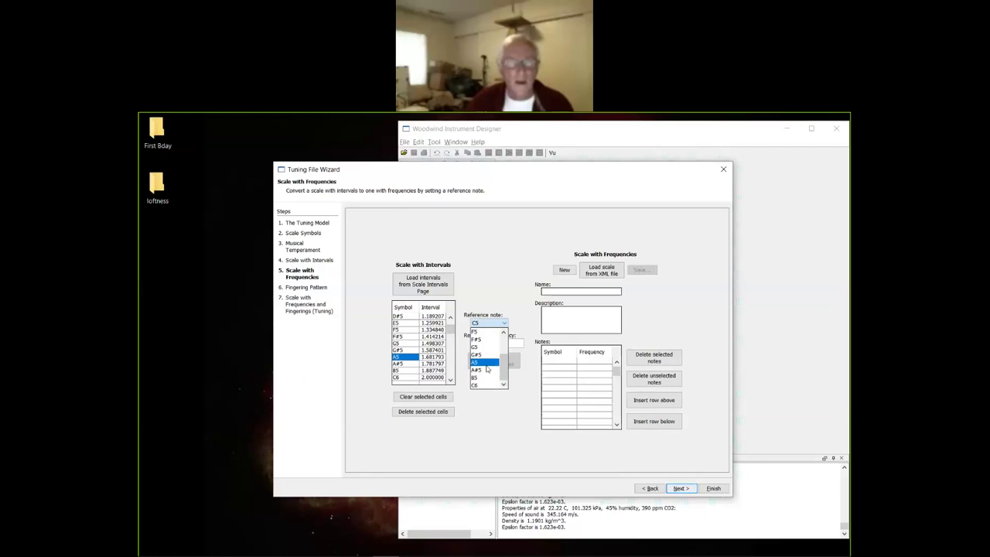
{"action": "left_click", "coordinate": [488, 362]}
{"action": "left_click", "coordinate": [495, 344]}
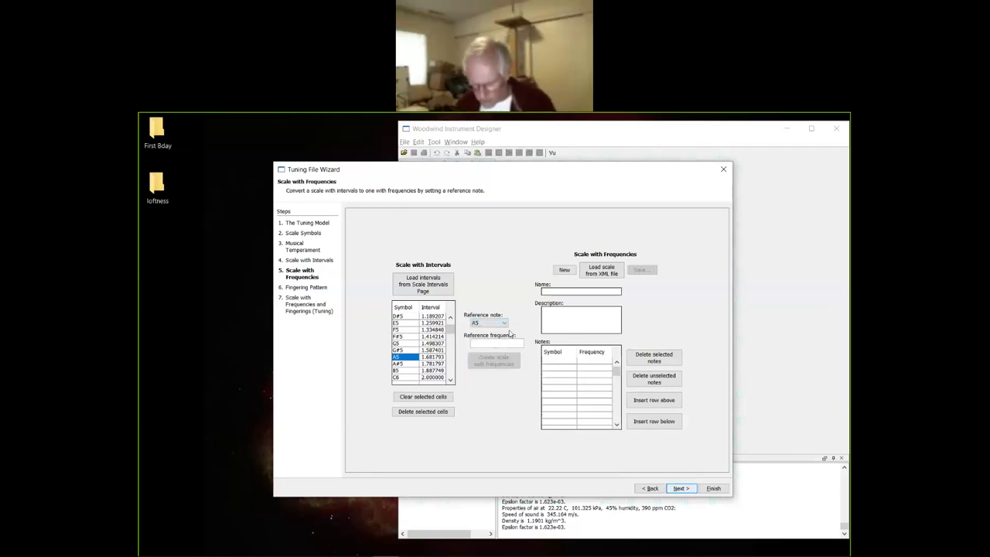
{"action": "type", "text": "880"}
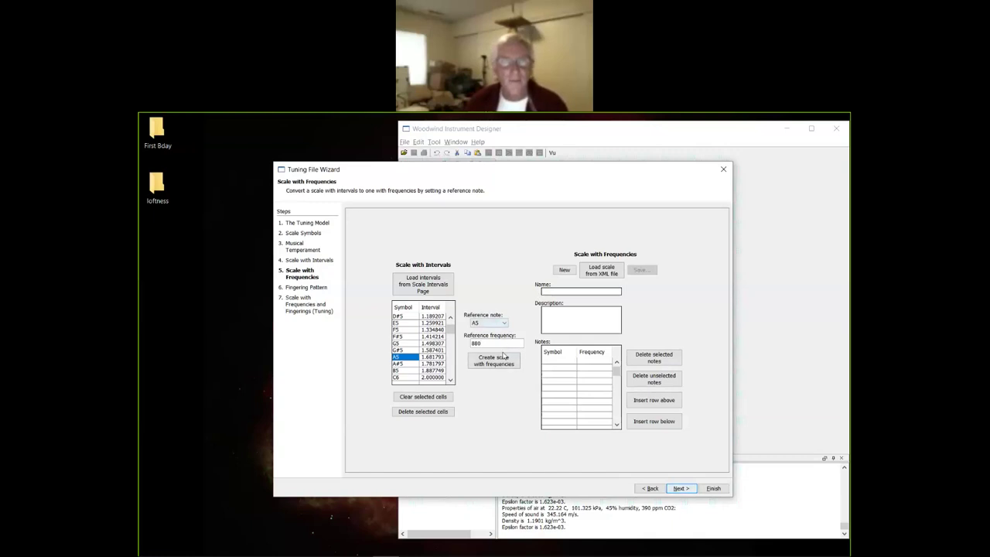
{"action": "left_click", "coordinate": [508, 362]}
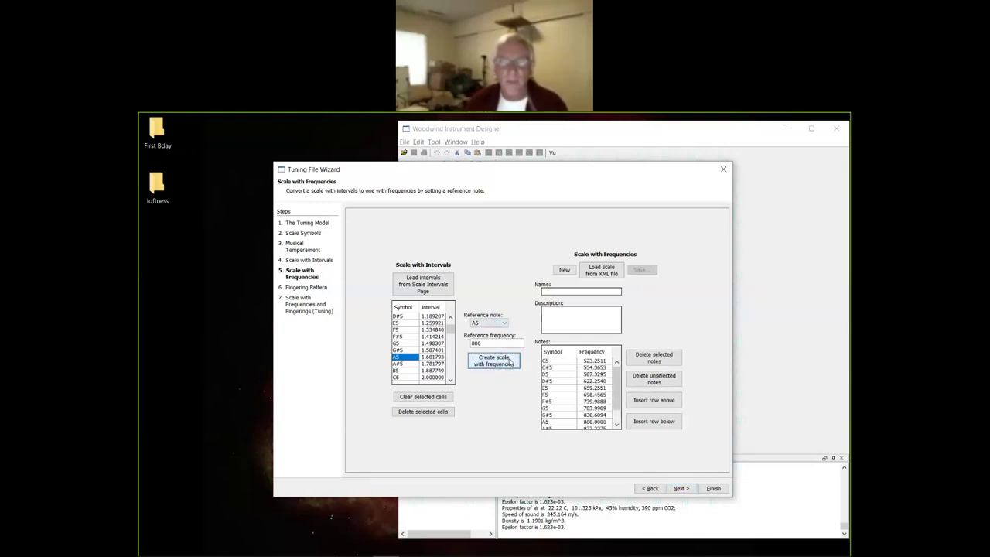
Delete the sharp notes C#5, D#5, F#5, G#5 and A#5 from the scale with frequencies.
{"action": "left_click", "coordinate": [547, 368]}
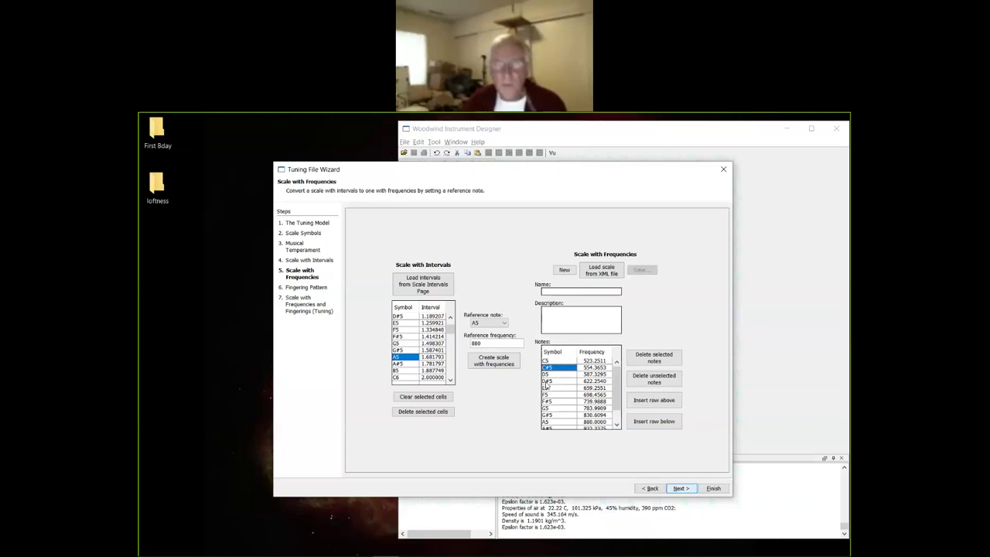
{"action": "left_click", "coordinate": [547, 382], "text": "ctrl"}
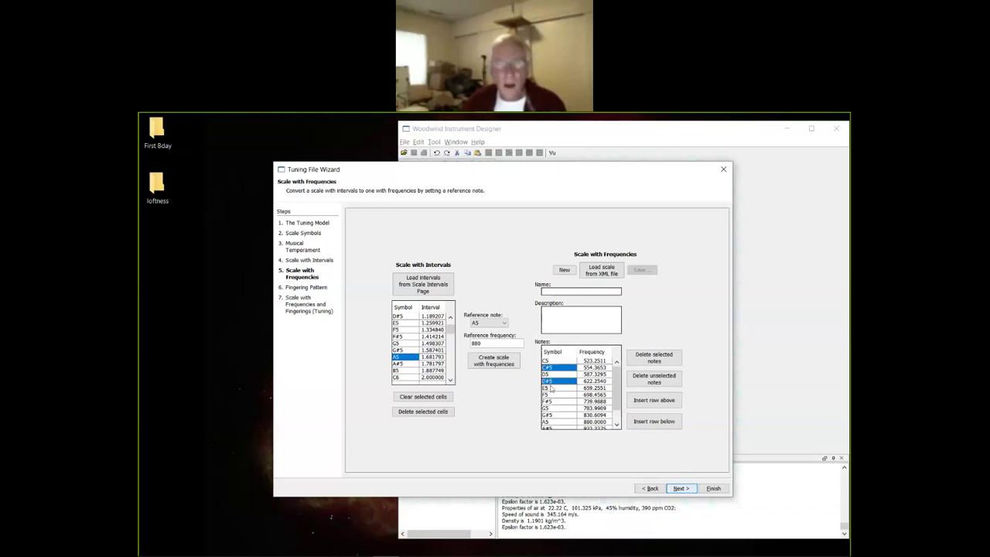
{"action": "left_click", "coordinate": [550, 402], "text": "ctrl"}
{"action": "left_click", "coordinate": [553, 416], "text": "ctrl"}
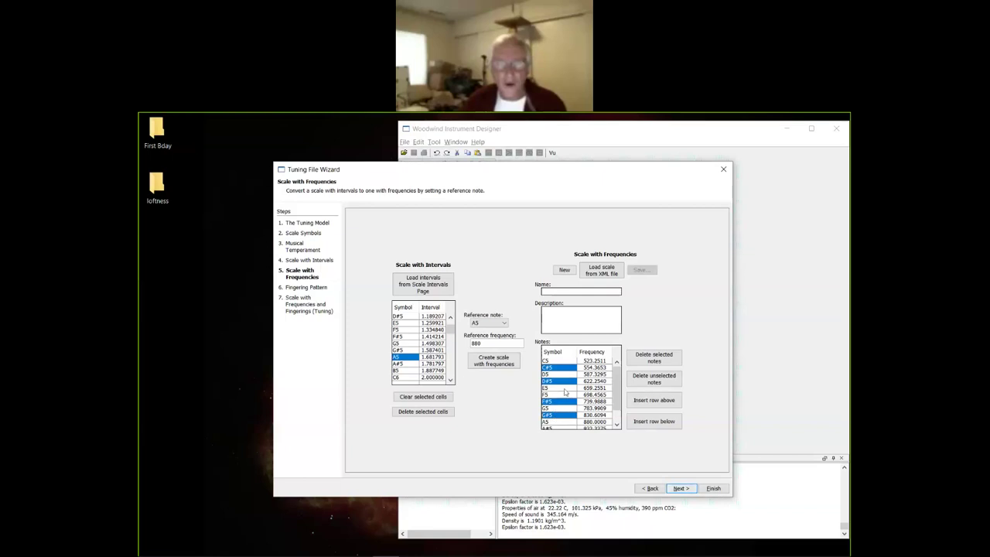
{"action": "scroll", "coordinate": [564, 392], "scroll_direction": "down", "scroll_amount": 1}
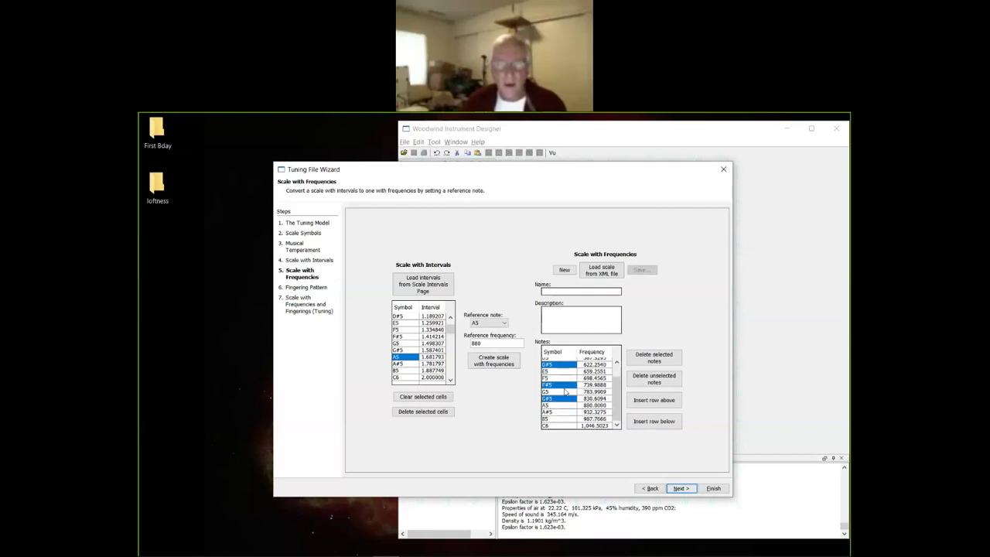
{"action": "left_click", "coordinate": [550, 412], "text": "ctrl"}
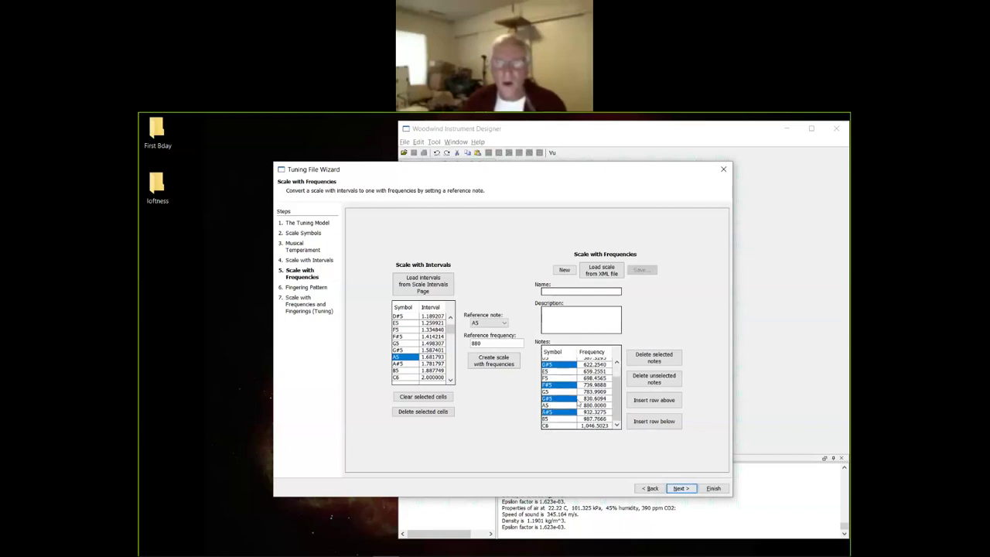
{"action": "left_click", "coordinate": [645, 358]}
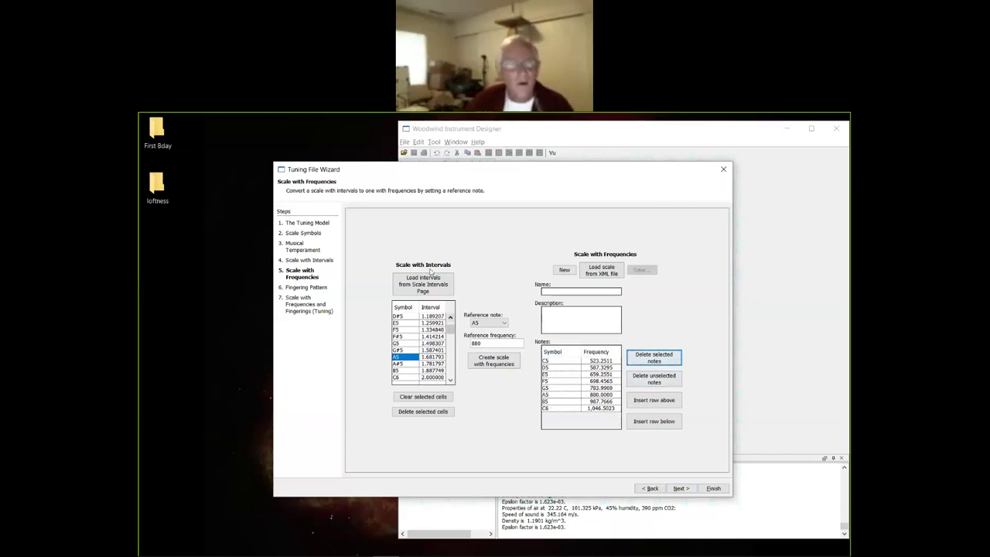
Look at the Fingering Pattern page and go to the Scale with Frequencies and Fingerings (Tuning) page.
{"action": "left_click", "coordinate": [300, 290]}
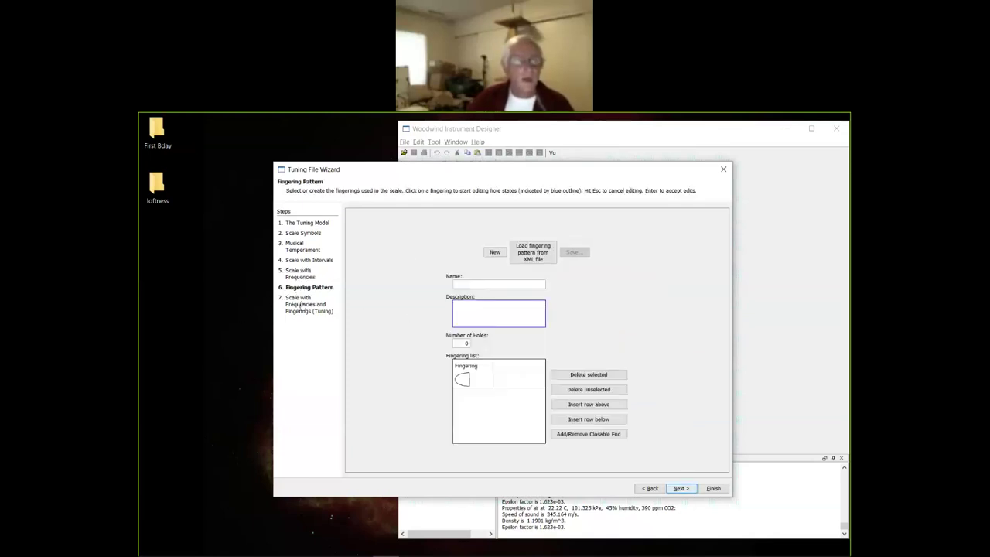
{"action": "left_click", "coordinate": [302, 305]}
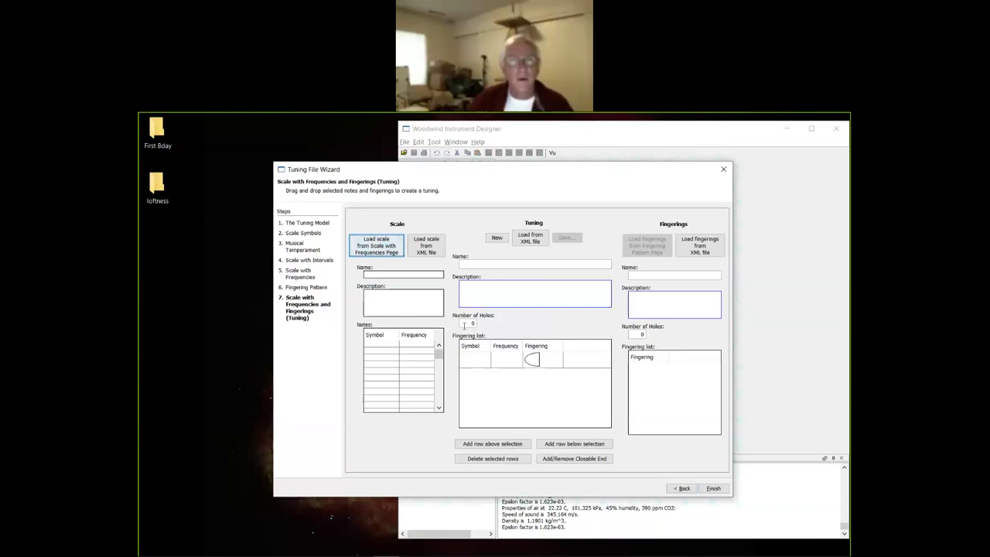
Load the scale from the Scale with Frequencies page and set the new tuning's number of holes to 8.
{"action": "key", "text": "space"}
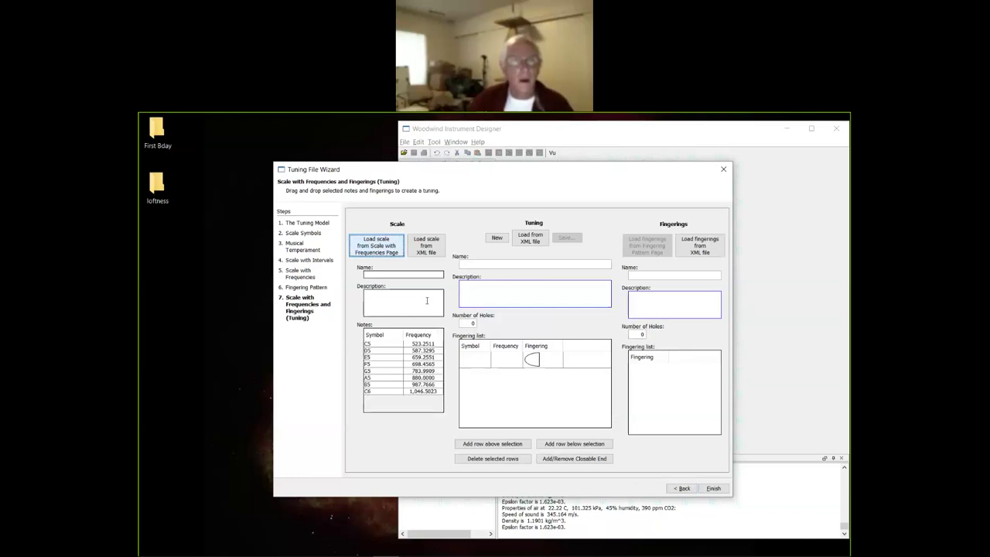
{"action": "double_click", "coordinate": [468, 324]}
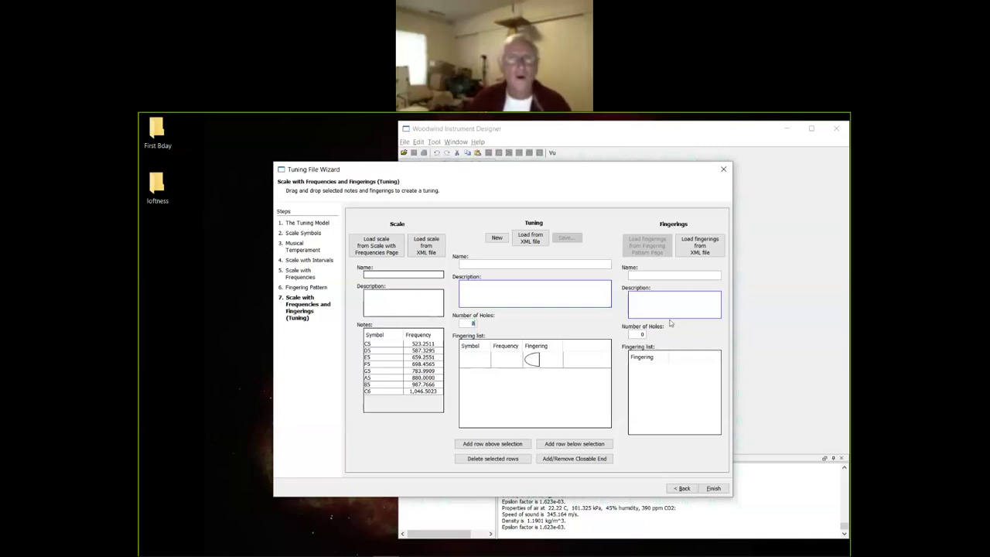
{"action": "left_click", "coordinate": [492, 240]}
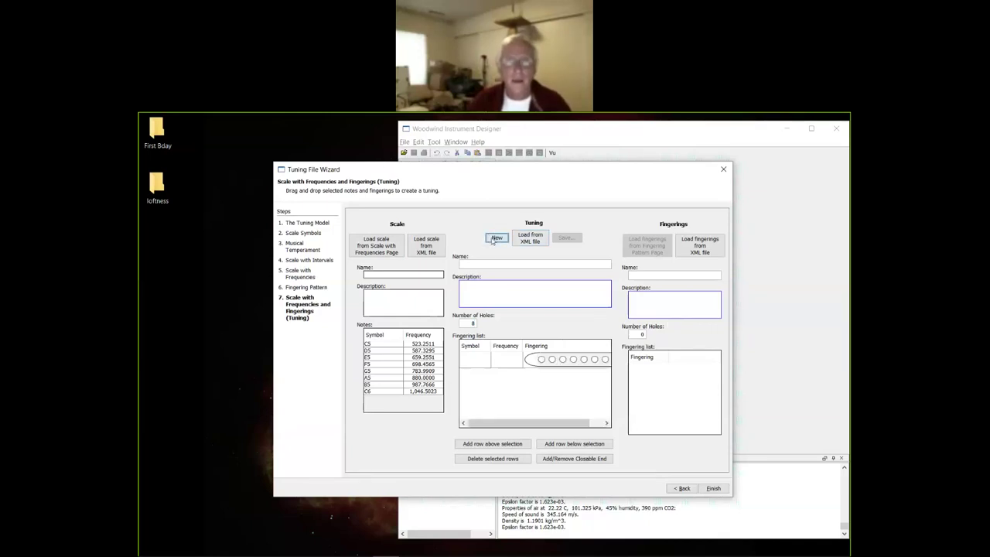
Copy all the loaded scale notes, C5 to C6, with their frequencies into the tuning's fingering list.
{"action": "left_click", "coordinate": [371, 345]}
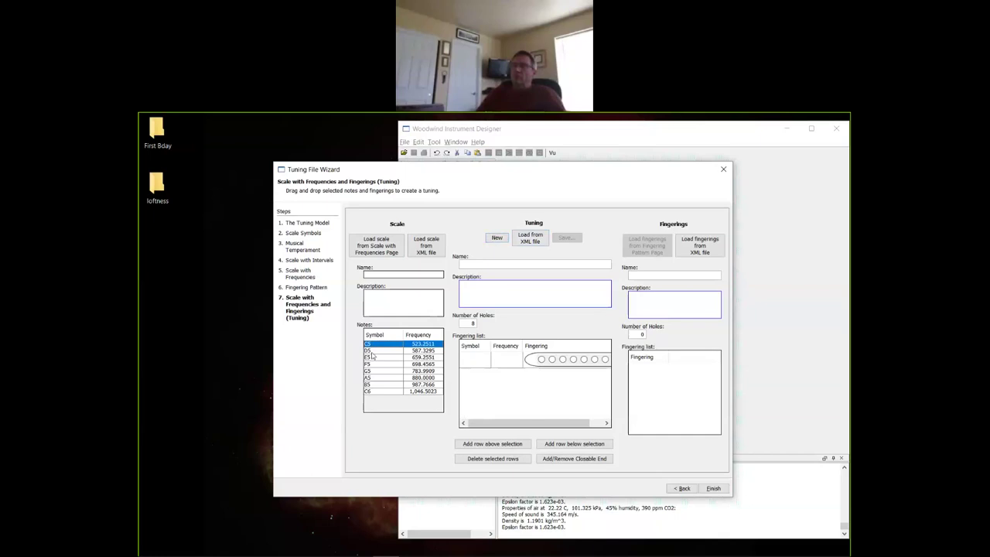
{"action": "key", "text": "ctrl+a"}
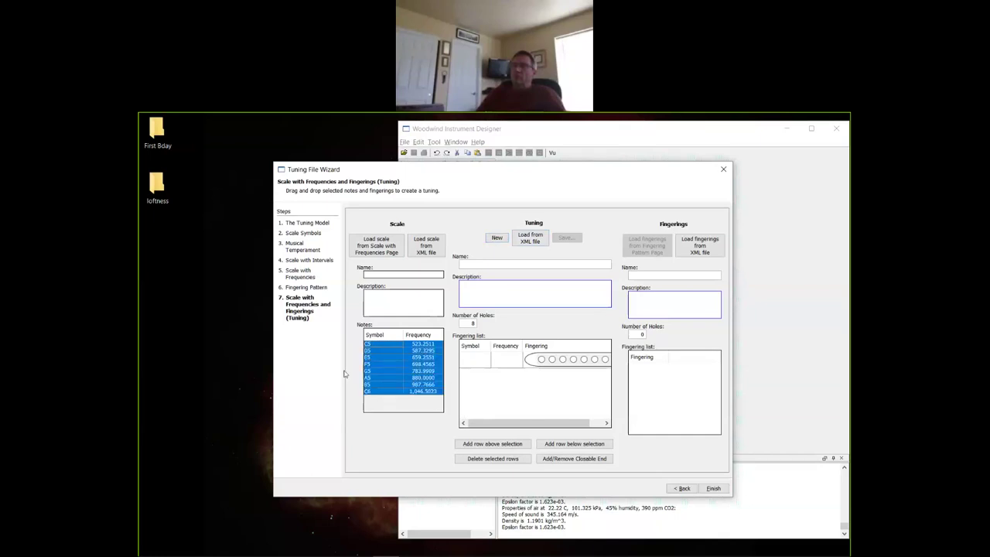
{"action": "left_click_drag", "start_coordinate": [385, 345], "coordinate": [470, 363]}
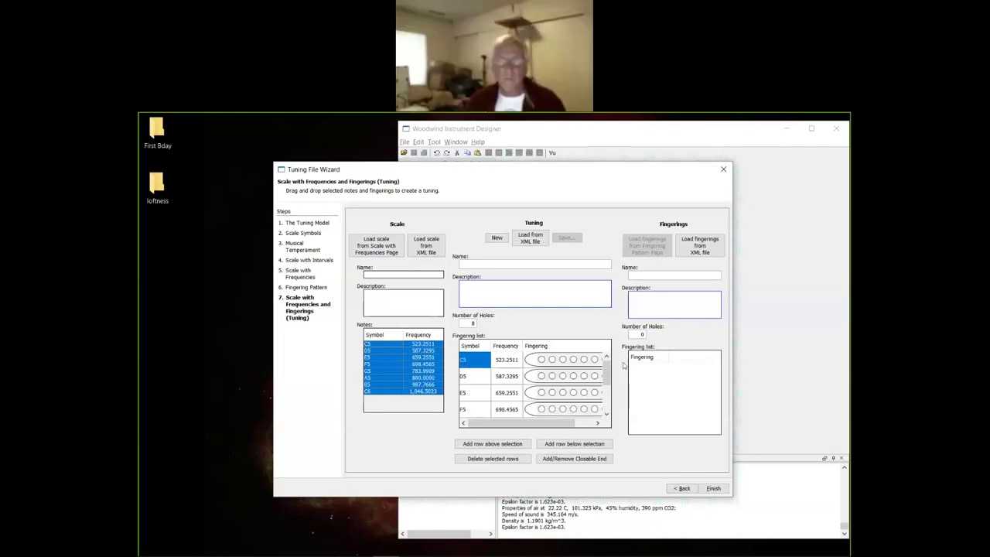
Mark the first six holes as closed in the C5 fingering and the first hole as closed in the D5 fingering.
{"action": "left_click_drag", "start_coordinate": [549, 423], "coordinate": [576, 427]}
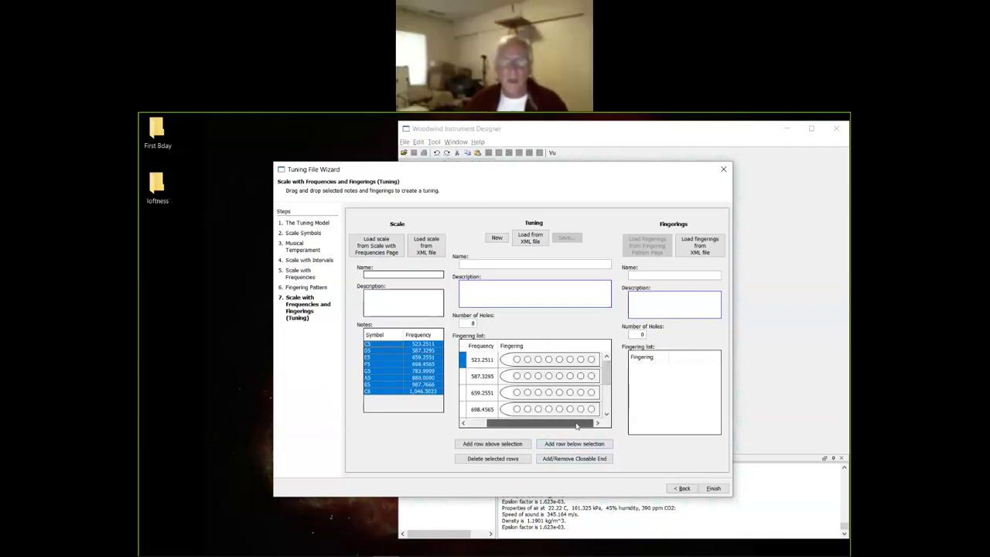
{"action": "left_click", "coordinate": [517, 359]}
{"action": "left_click", "coordinate": [528, 359]}
{"action": "left_click", "coordinate": [538, 360]}
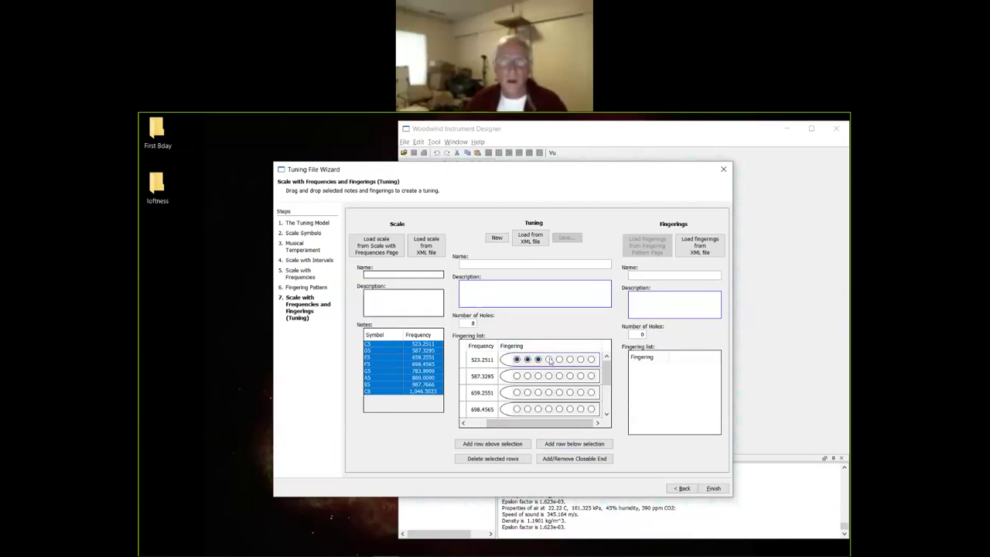
{"action": "left_click", "coordinate": [559, 359]}
{"action": "left_click", "coordinate": [569, 359]}
{"action": "left_click", "coordinate": [517, 376]}
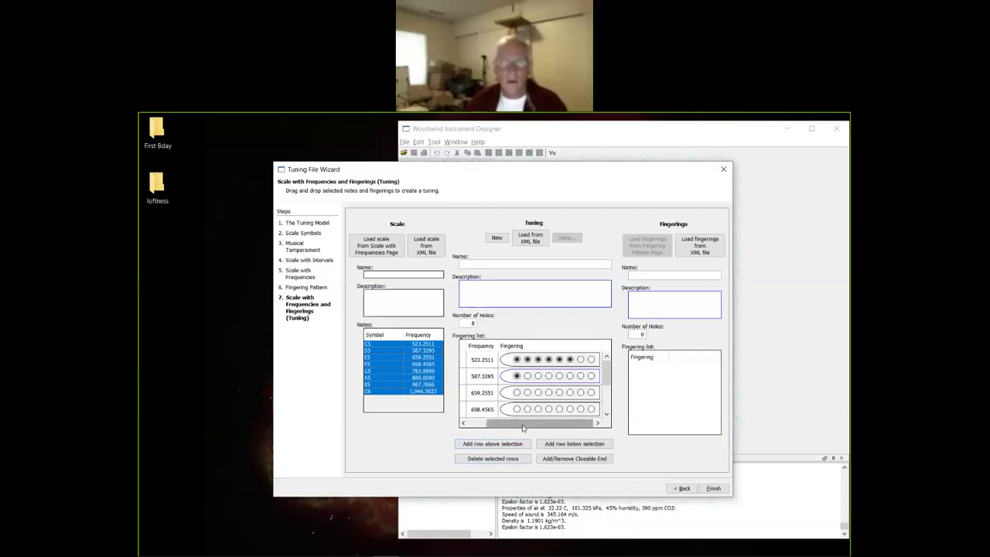
{"action": "left_click_drag", "start_coordinate": [522, 427], "coordinate": [503, 427]}
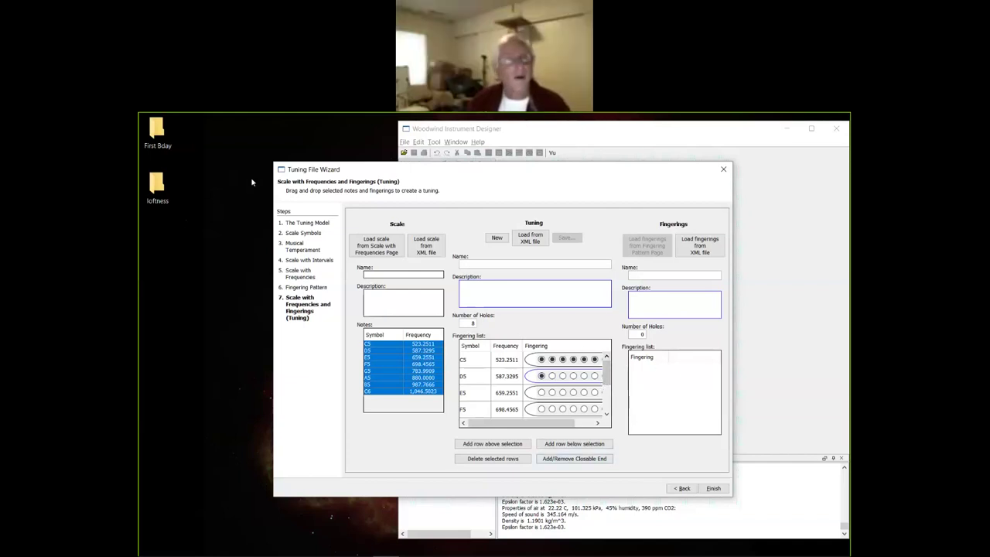
Review the earlier wizard pages and recreate the scale with frequencies using reference note A5 at 880.
{"action": "left_click", "coordinate": [304, 232]}
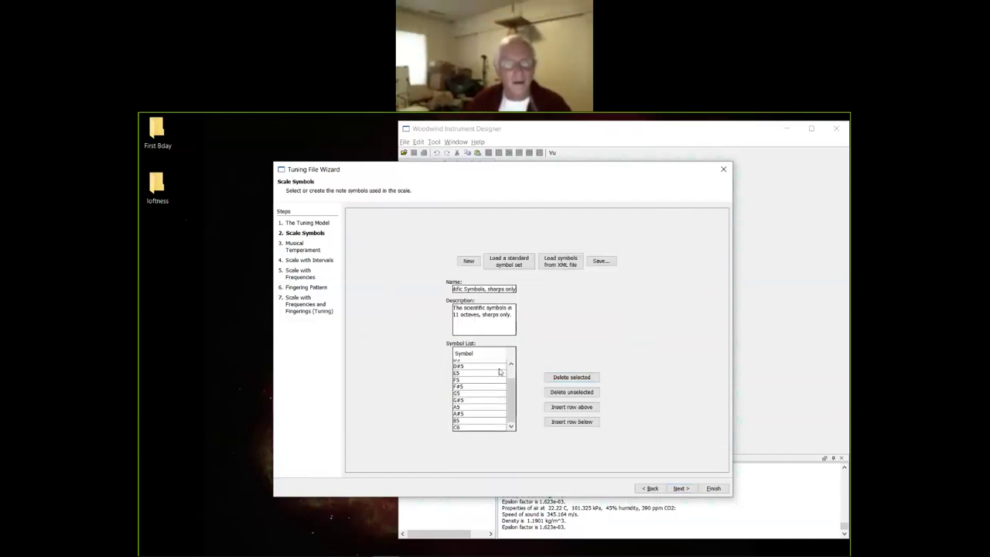
{"action": "left_click", "coordinate": [300, 249]}
{"action": "left_click", "coordinate": [299, 265]}
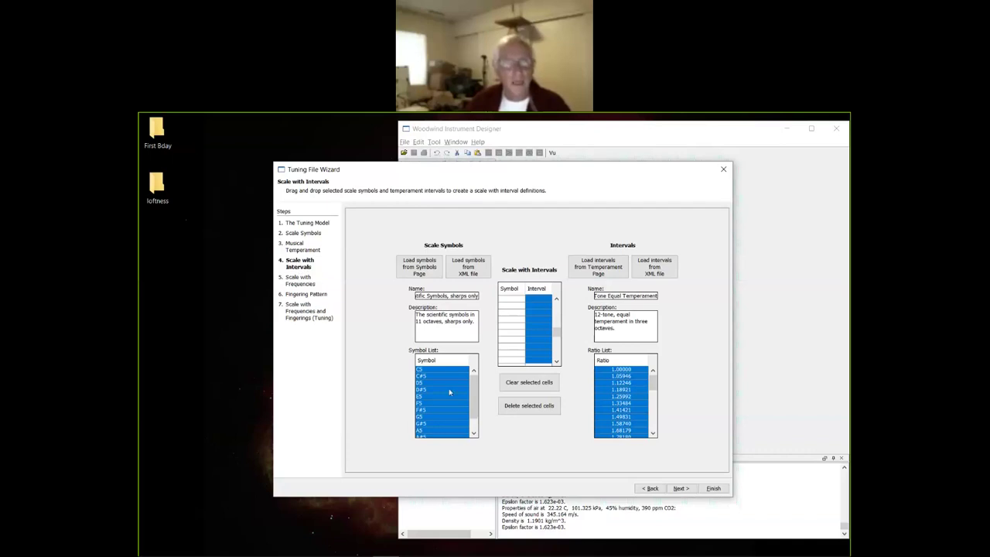
{"action": "left_click", "coordinate": [294, 280]}
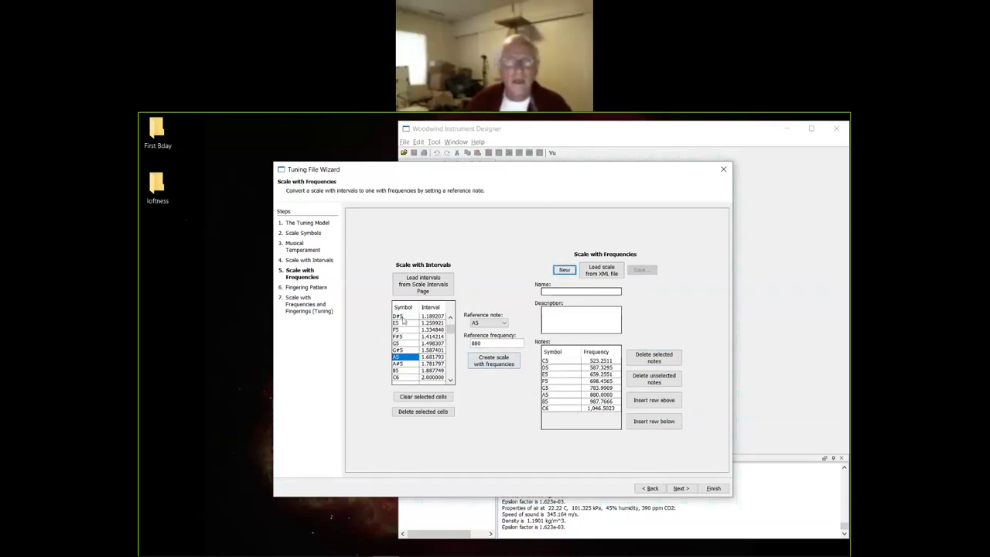
{"action": "left_click", "coordinate": [510, 362]}
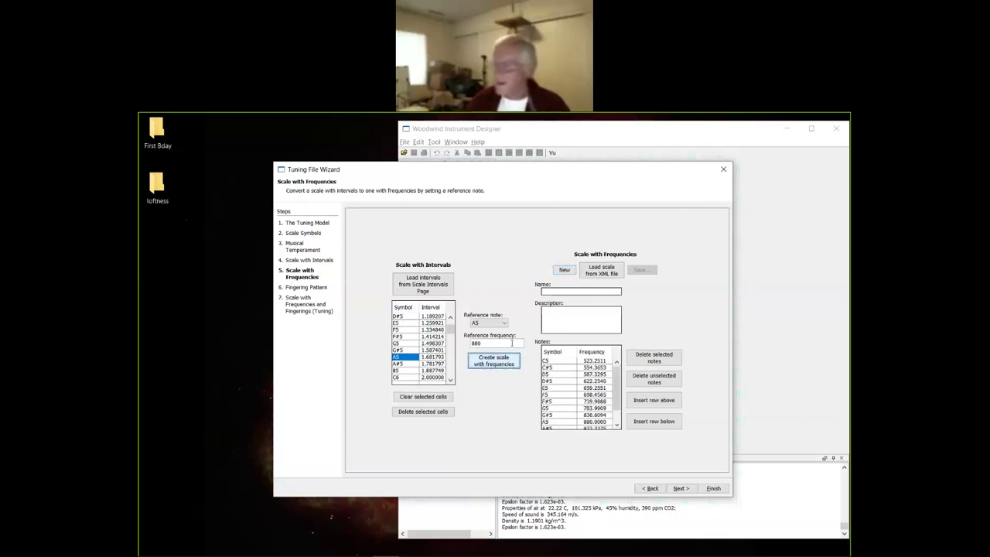
Delete the notes C#5, D5, E5, F#5, A5 and B5 from the scale with frequencies.
{"action": "left_click", "coordinate": [557, 368]}
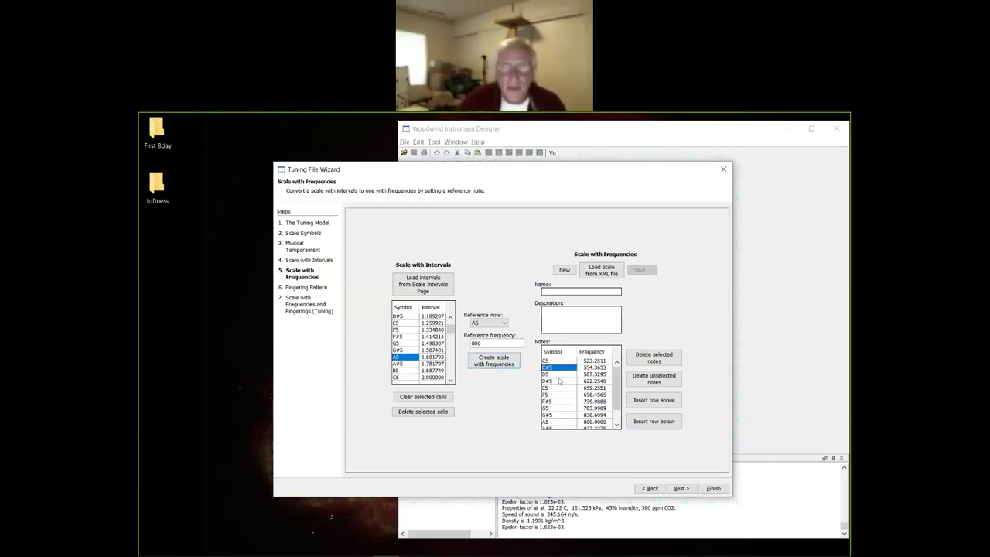
{"action": "left_click", "coordinate": [558, 376], "text": "shift"}
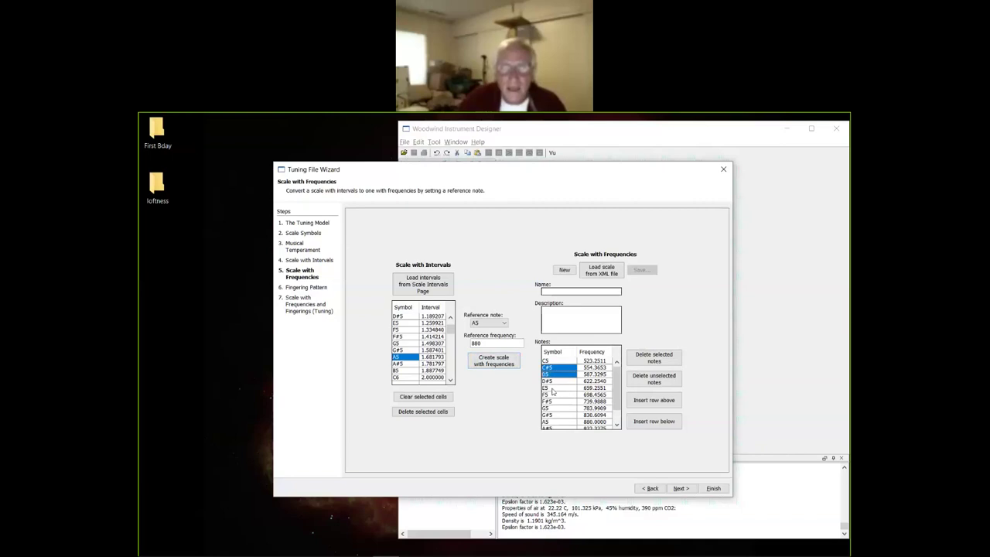
{"action": "left_click", "coordinate": [566, 389], "text": "ctrl"}
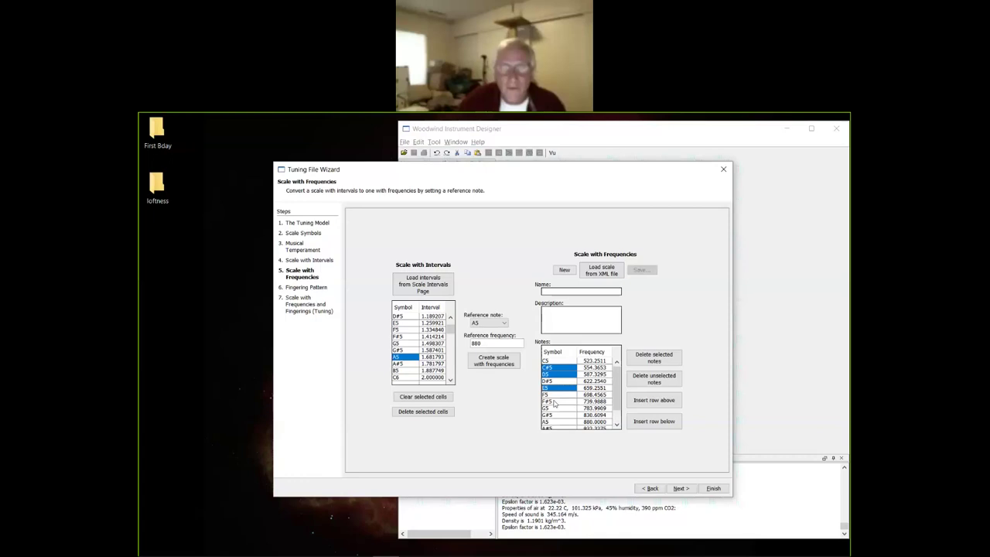
{"action": "left_click", "coordinate": [561, 402], "text": "ctrl"}
{"action": "scroll", "coordinate": [562, 412], "scroll_direction": "down", "scroll_amount": 1}
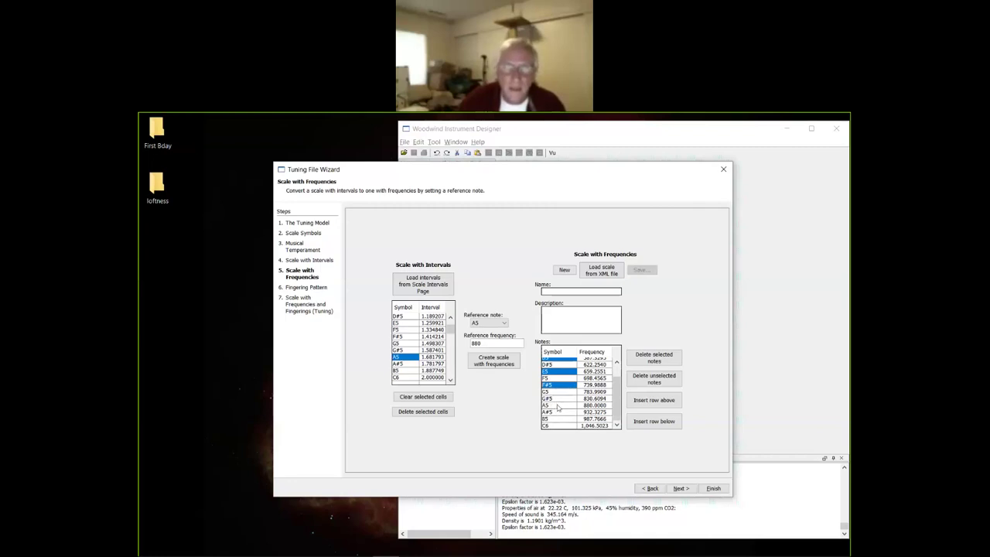
{"action": "left_click", "coordinate": [559, 405], "text": "ctrl"}
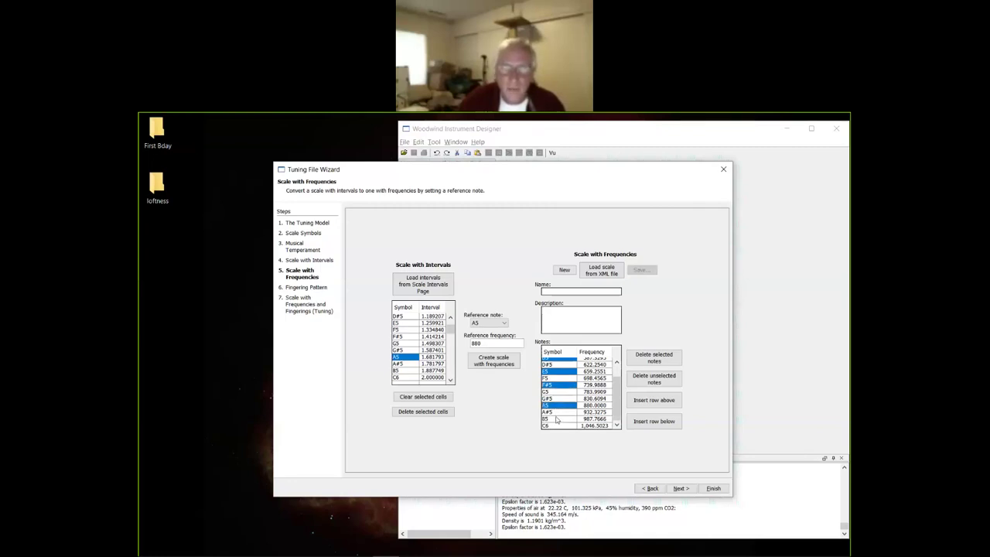
{"action": "left_click", "coordinate": [558, 418], "text": "ctrl"}
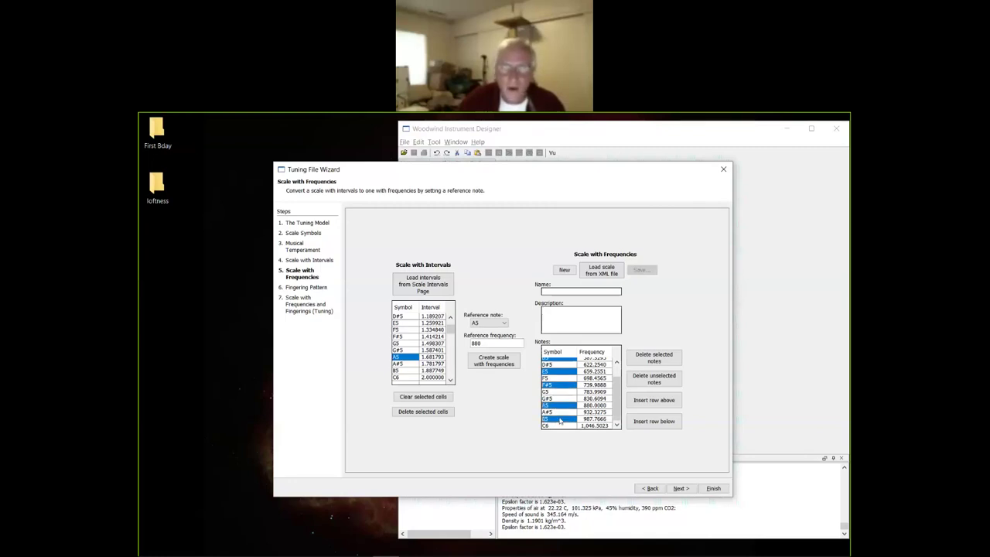
{"action": "left_click", "coordinate": [648, 358]}
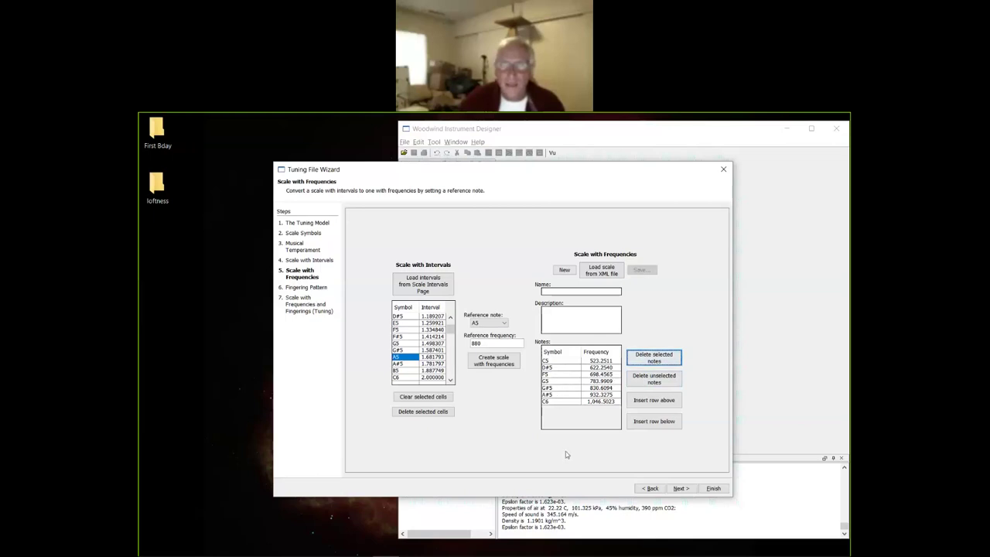
Reload the reduced scale on the Tuning page, copy all its notes over the fingering list starting at the first row, and check the list.
{"action": "left_click", "coordinate": [306, 289]}
{"action": "left_click", "coordinate": [306, 307]}
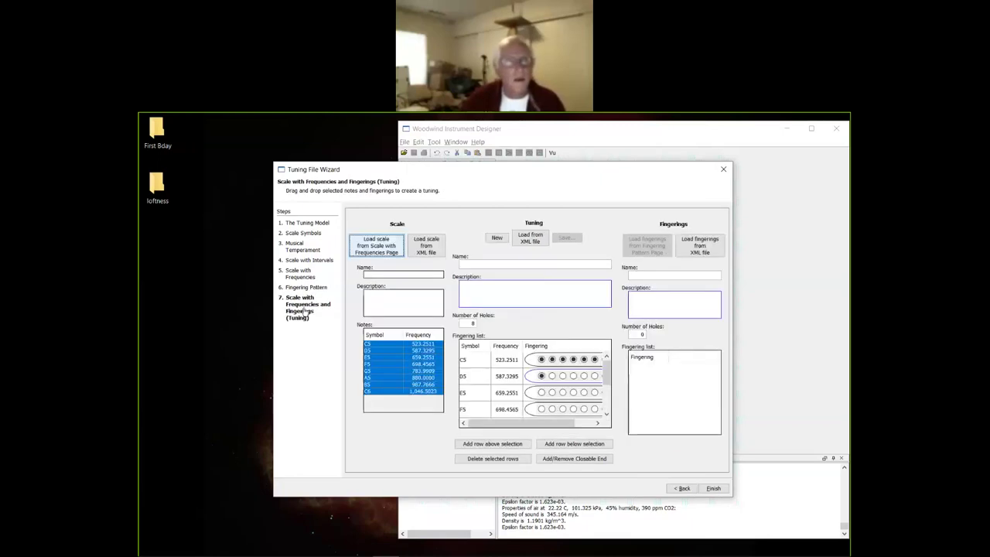
{"action": "left_click", "coordinate": [372, 257]}
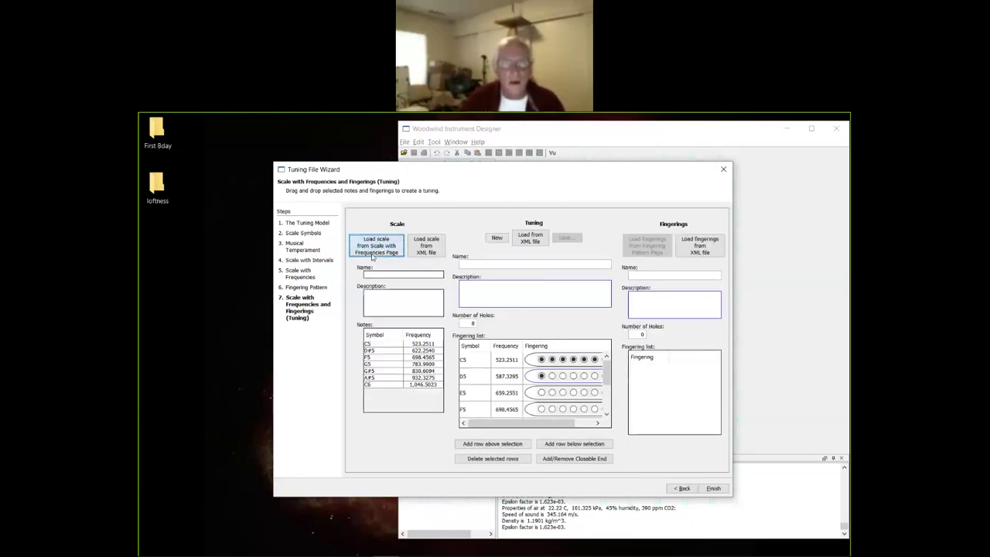
{"action": "left_click", "coordinate": [375, 343]}
{"action": "key", "text": "ctrl+a"}
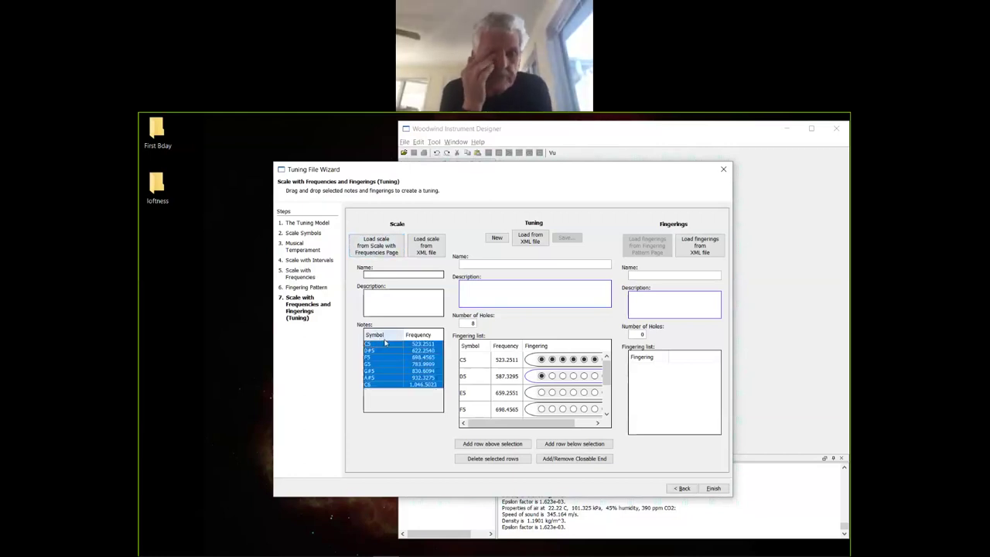
{"action": "left_click_drag", "start_coordinate": [385, 344], "coordinate": [474, 367]}
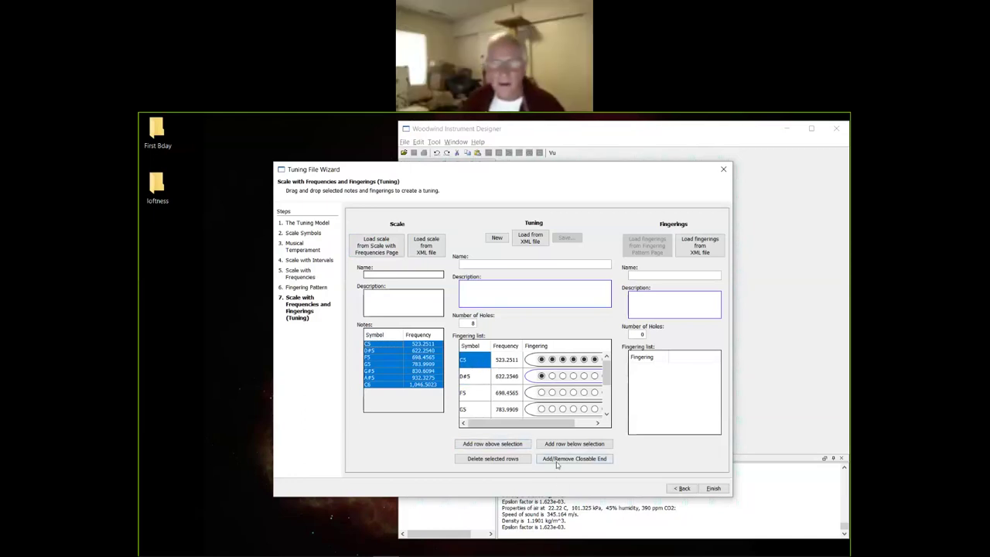
{"action": "left_click", "coordinate": [607, 398]}
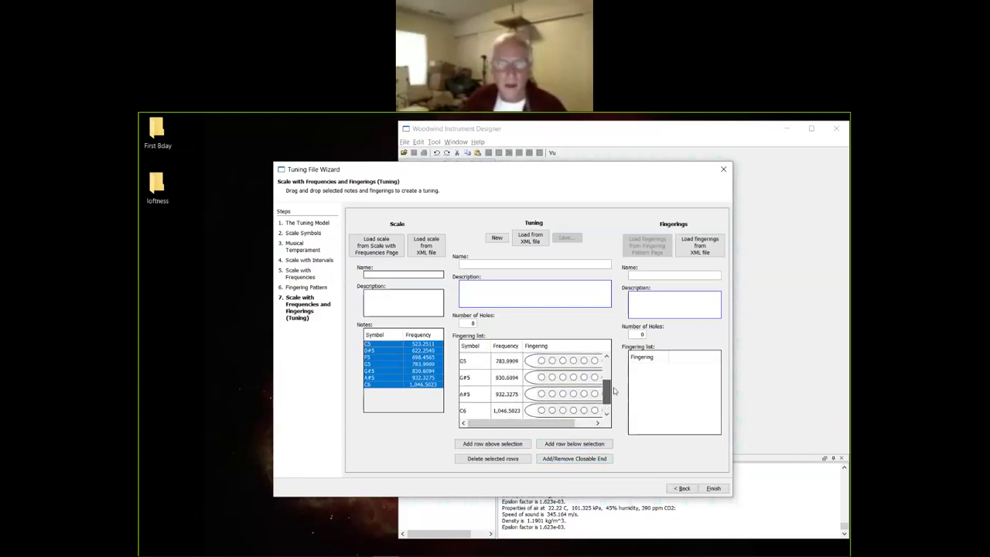
{"action": "left_click_drag", "start_coordinate": [607, 398], "coordinate": [609, 365]}
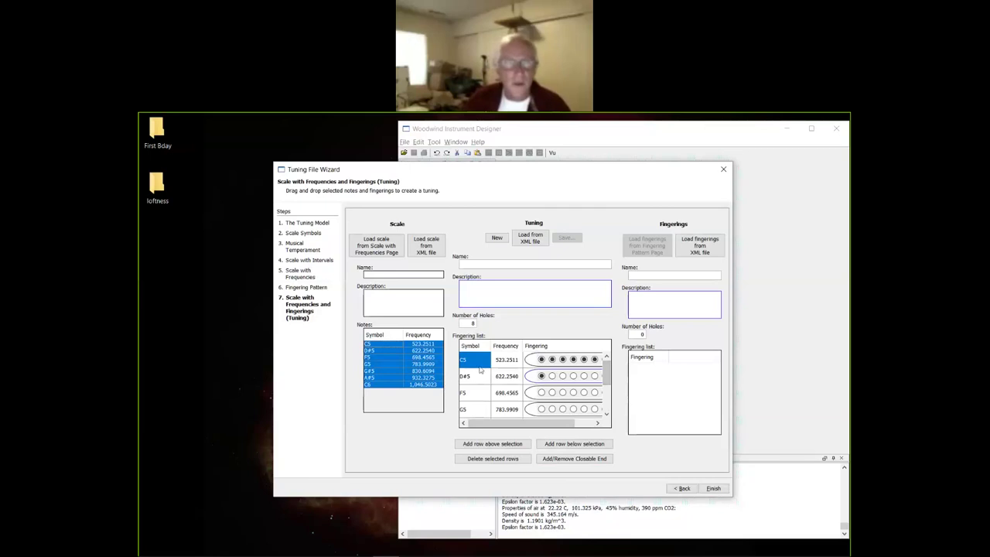
Complete the D#5 fingering so that its first five holes are closed.
{"action": "left_click_drag", "start_coordinate": [524, 423], "coordinate": [547, 428]}
{"action": "left_click", "coordinate": [527, 376]}
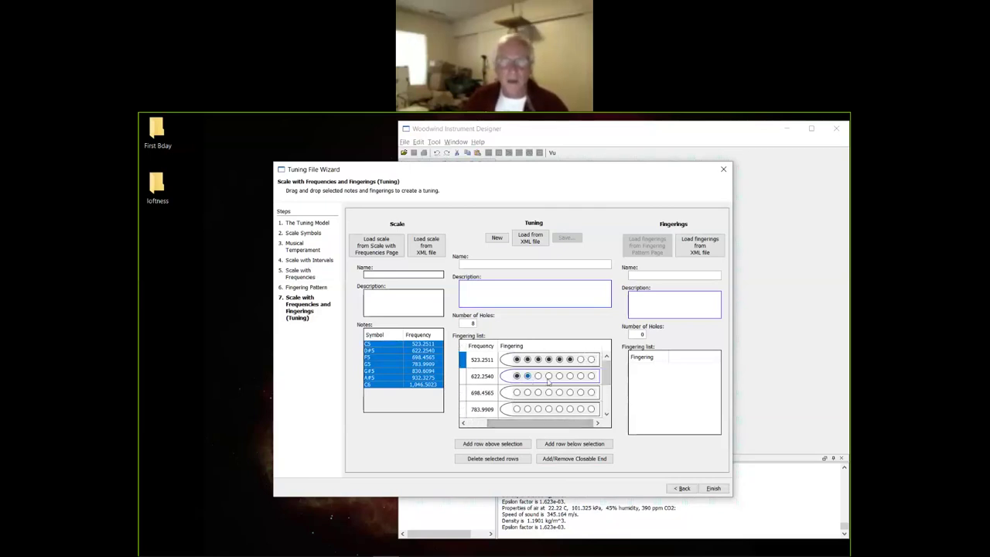
{"action": "left_click", "coordinate": [538, 376]}
{"action": "left_click", "coordinate": [548, 376]}
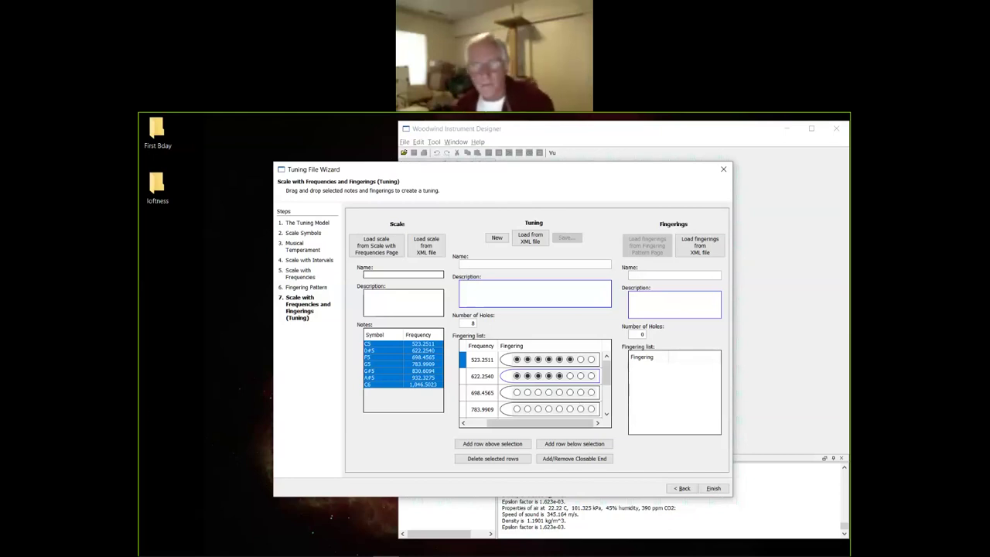
Mark the first four holes as closed in the F5 fingering.
{"action": "left_click", "coordinate": [517, 392]}
{"action": "left_click", "coordinate": [527, 392]}
{"action": "left_click", "coordinate": [537, 392]}
{"action": "left_click", "coordinate": [548, 392]}
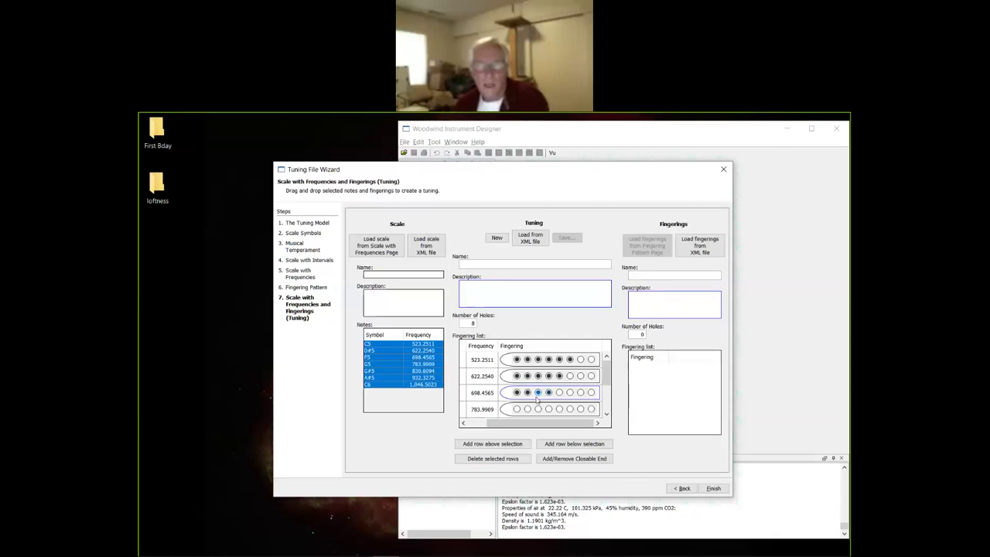
{"action": "scroll", "coordinate": [538, 396], "scroll_direction": "down", "scroll_amount": 2}
{"action": "scroll", "coordinate": [539, 393], "scroll_direction": "up", "scroll_amount": 2}
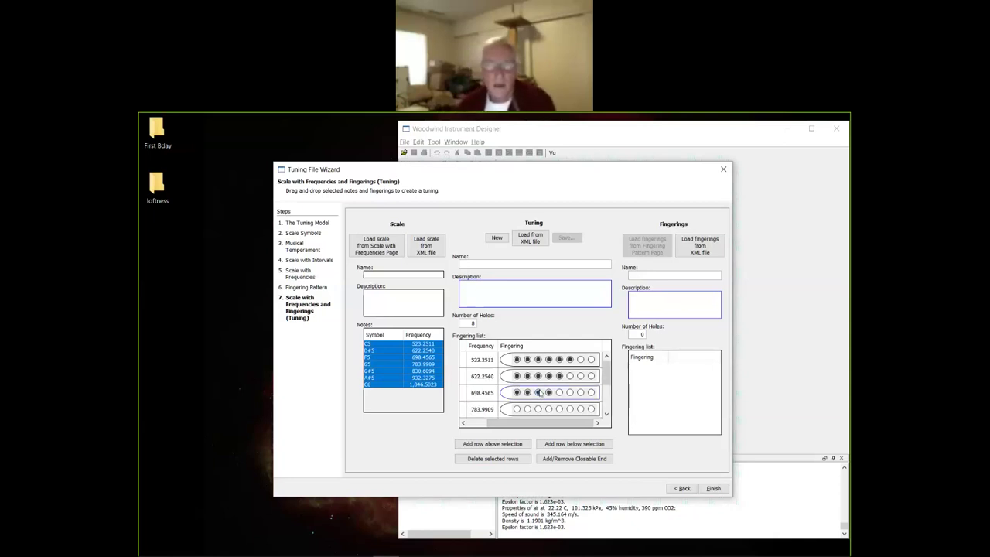
Mark the first three holes as closed in the G5 fingering.
{"action": "left_click", "coordinate": [517, 409]}
{"action": "left_click", "coordinate": [527, 409]}
{"action": "left_click", "coordinate": [538, 409]}
{"action": "scroll", "coordinate": [540, 395], "scroll_direction": "down", "scroll_amount": 2}
{"action": "scroll", "coordinate": [539, 393], "scroll_direction": "up", "scroll_amount": 2}
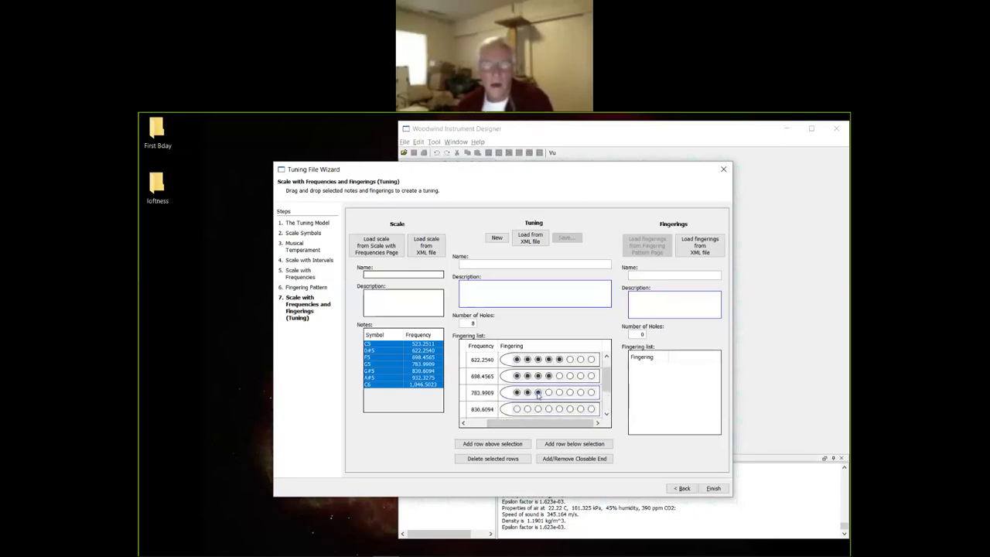
Mark holes 1, 2 and 4 as closed in the G#5 fingering and holes 1 and 3 in the A#5 fingering.
{"action": "left_click", "coordinate": [516, 409]}
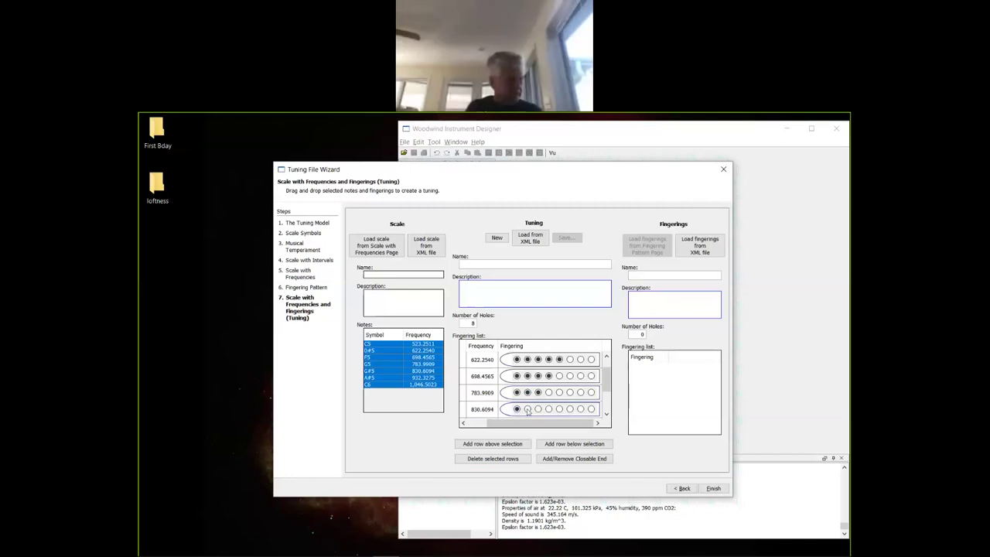
{"action": "left_click", "coordinate": [527, 409]}
{"action": "left_click", "coordinate": [548, 409]}
{"action": "scroll", "coordinate": [564, 390], "scroll_direction": "down", "scroll_amount": 2}
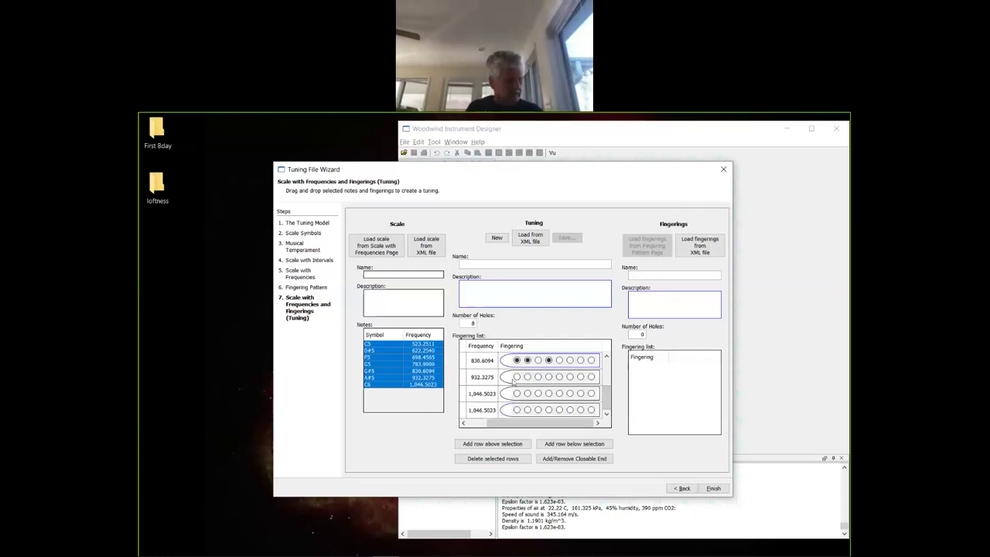
{"action": "left_click", "coordinate": [516, 377]}
{"action": "left_click", "coordinate": [538, 376]}
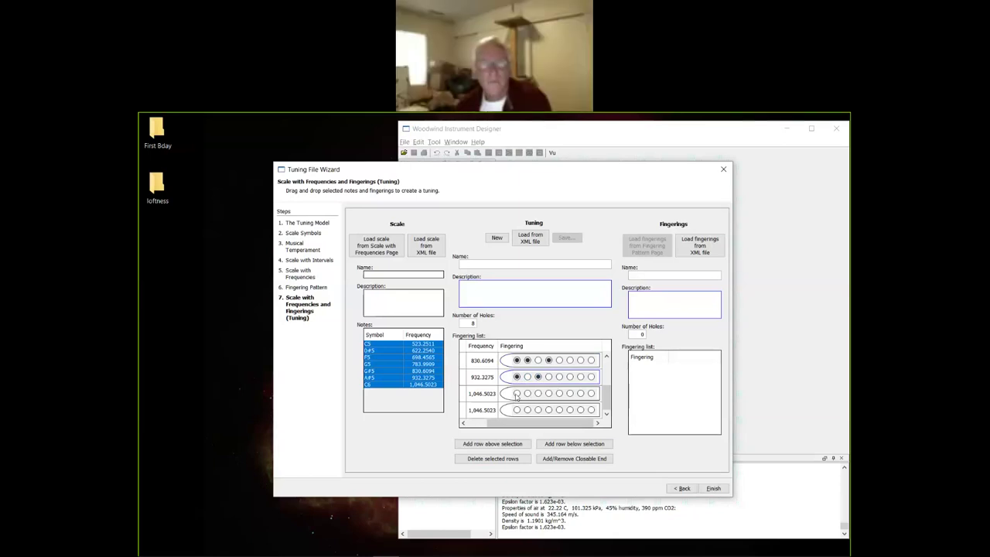
Delete the duplicate C6 row from the tuning's fingering list and mark hole 3 as closed in the remaining C6 fingering.
{"action": "left_click_drag", "start_coordinate": [495, 421], "coordinate": [451, 430]}
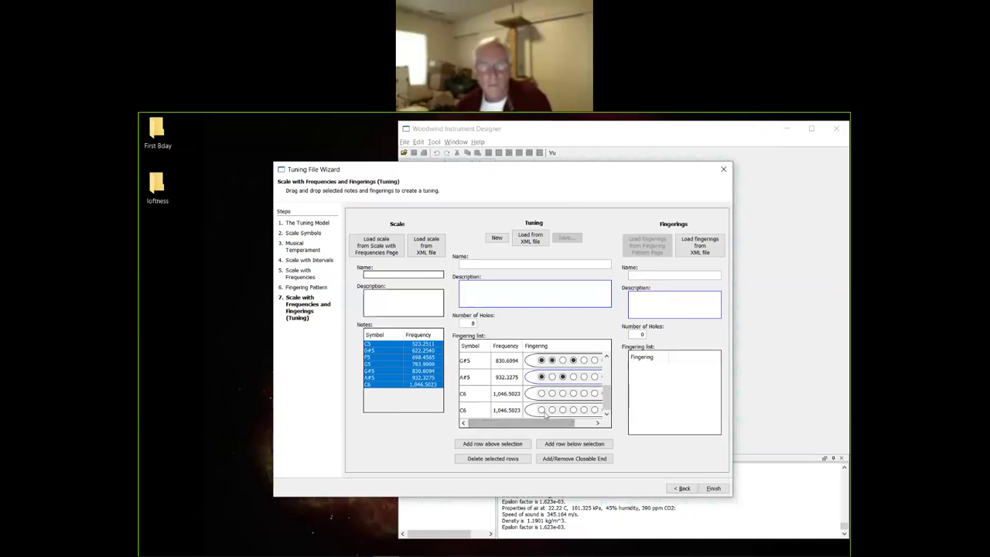
{"action": "left_click", "coordinate": [563, 410]}
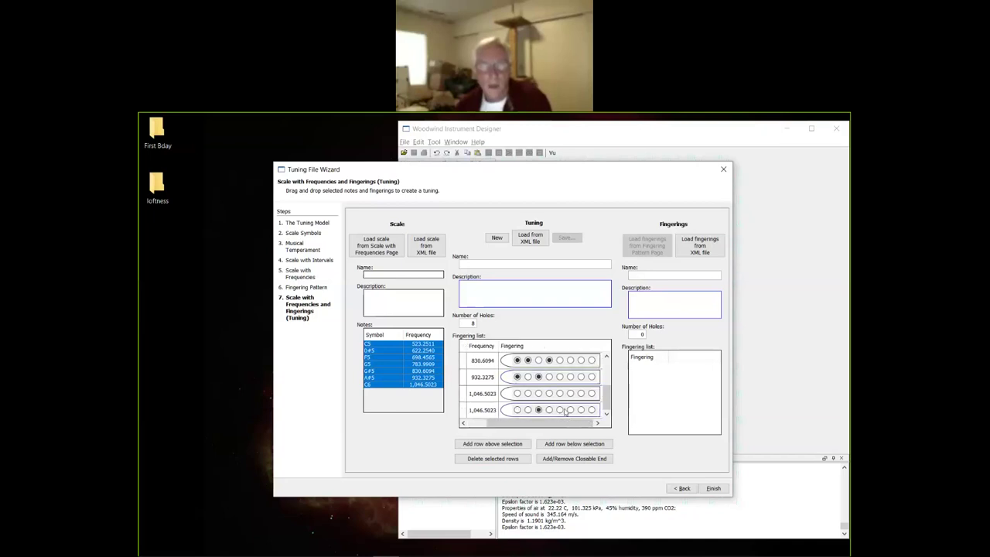
{"action": "left_click_drag", "start_coordinate": [516, 430], "coordinate": [492, 434]}
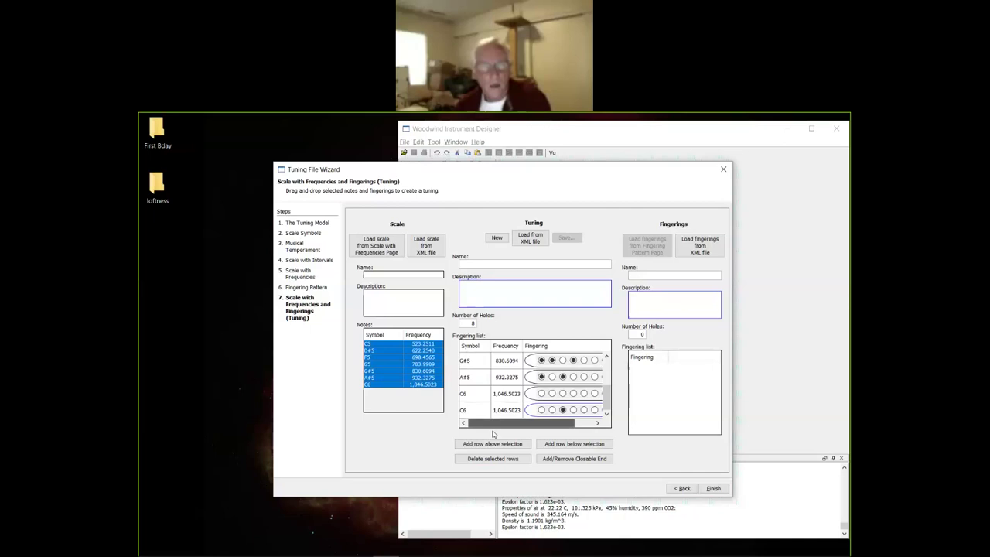
{"action": "left_click", "coordinate": [481, 410]}
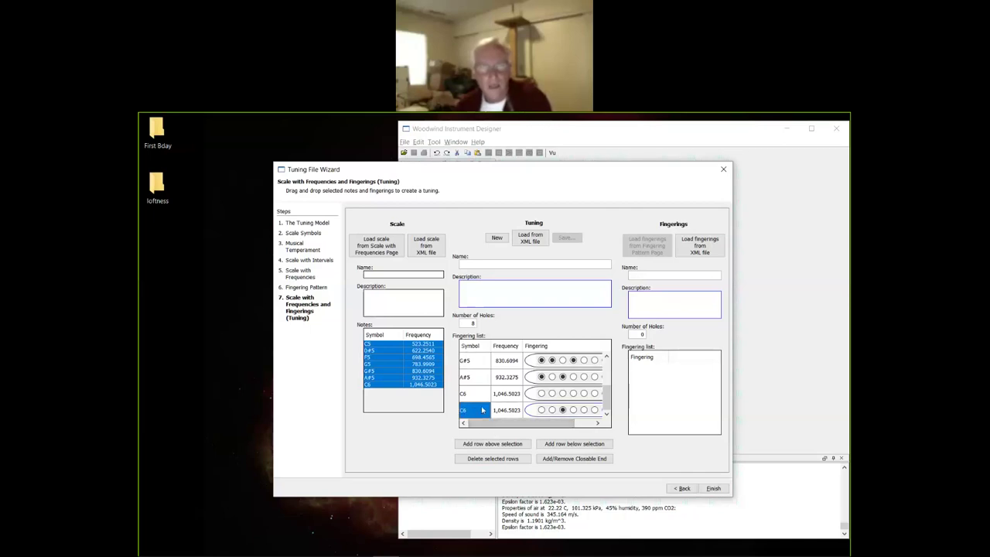
{"action": "left_click", "coordinate": [490, 460]}
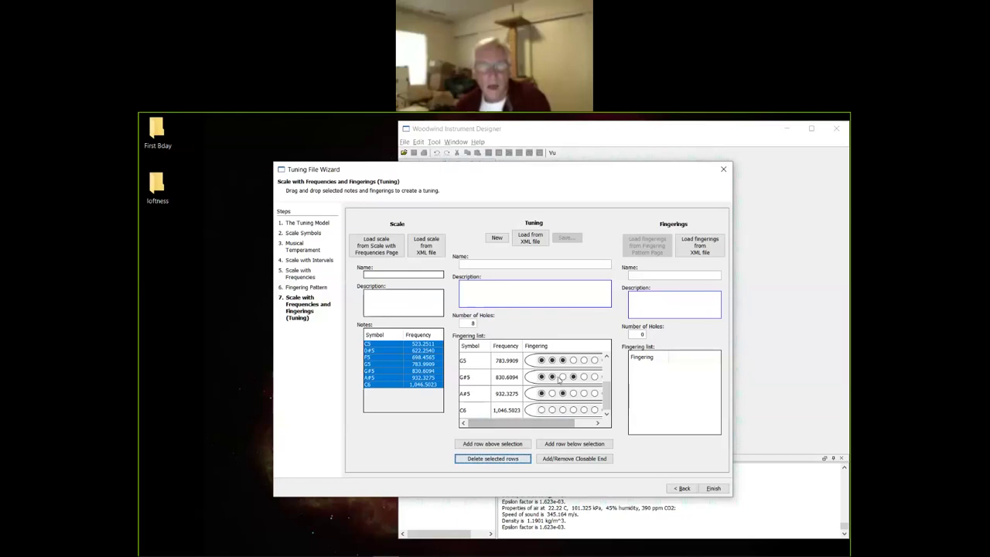
{"action": "left_click", "coordinate": [563, 411]}
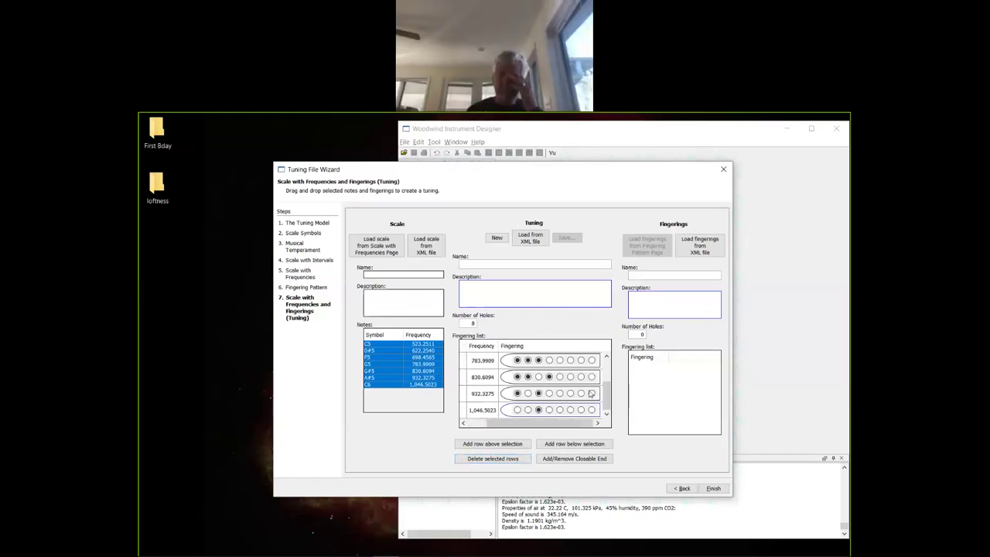
{"action": "scroll", "coordinate": [589, 393], "scroll_direction": "up", "scroll_amount": 3}
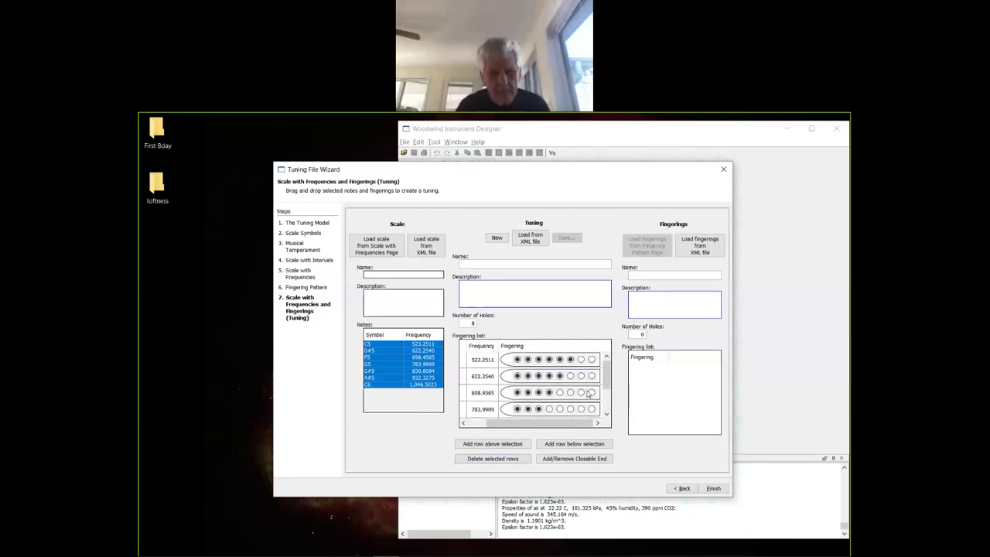
Name the tuning "C5 with 2 direction holes".
{"action": "left_click", "coordinate": [496, 237]}
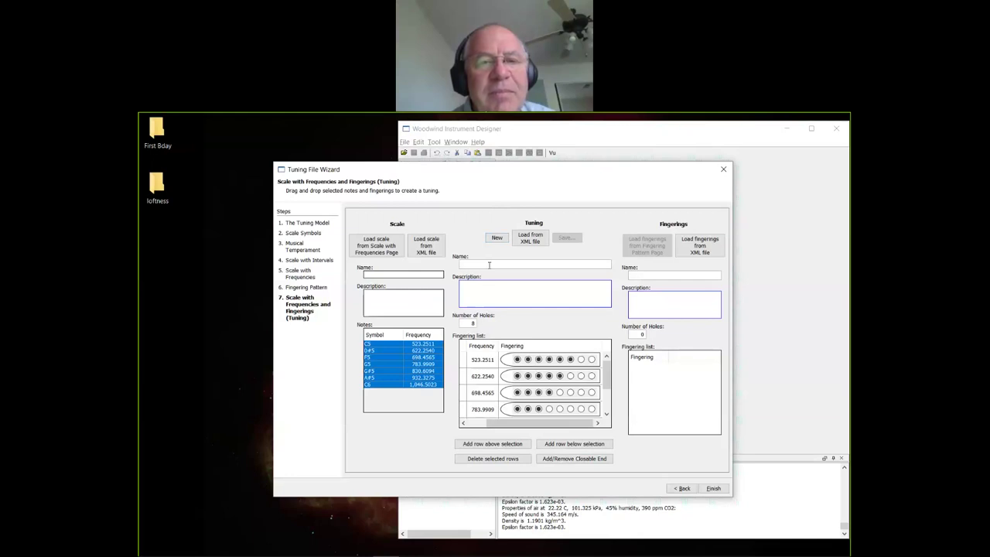
{"action": "left_click", "coordinate": [488, 265]}
{"action": "type", "text": "C%"}
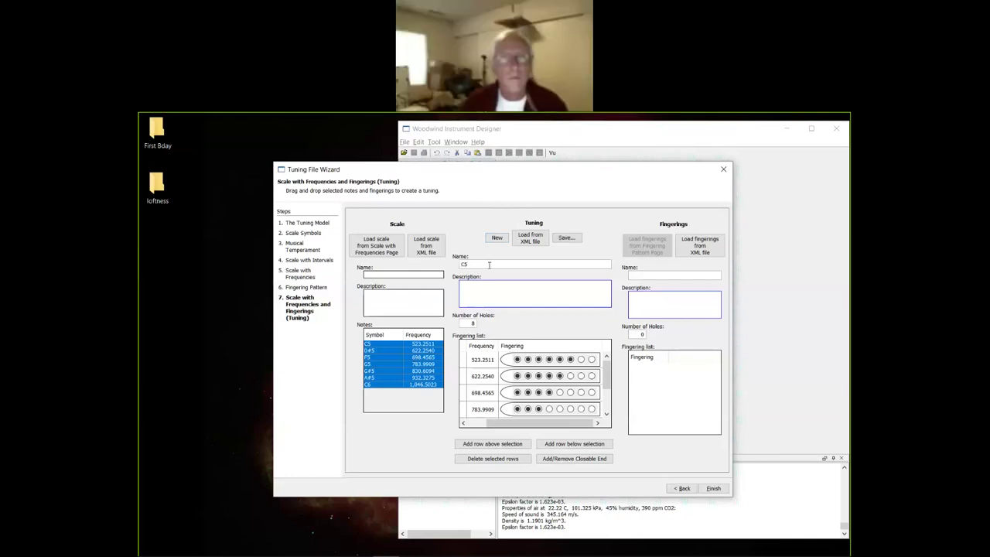
{"action": "type", "text": " with 2 direction holes"}
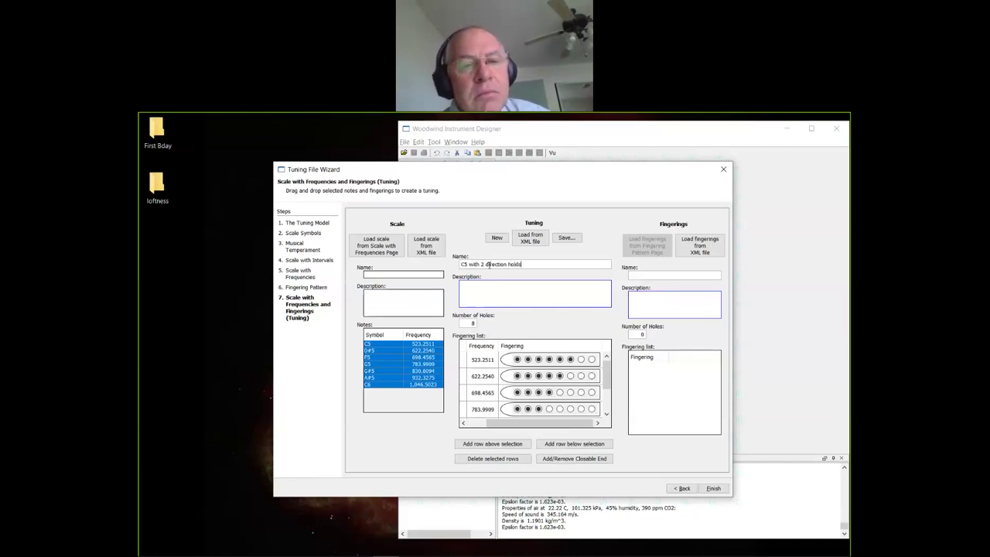
{"action": "key", "text": "BackSpace"}
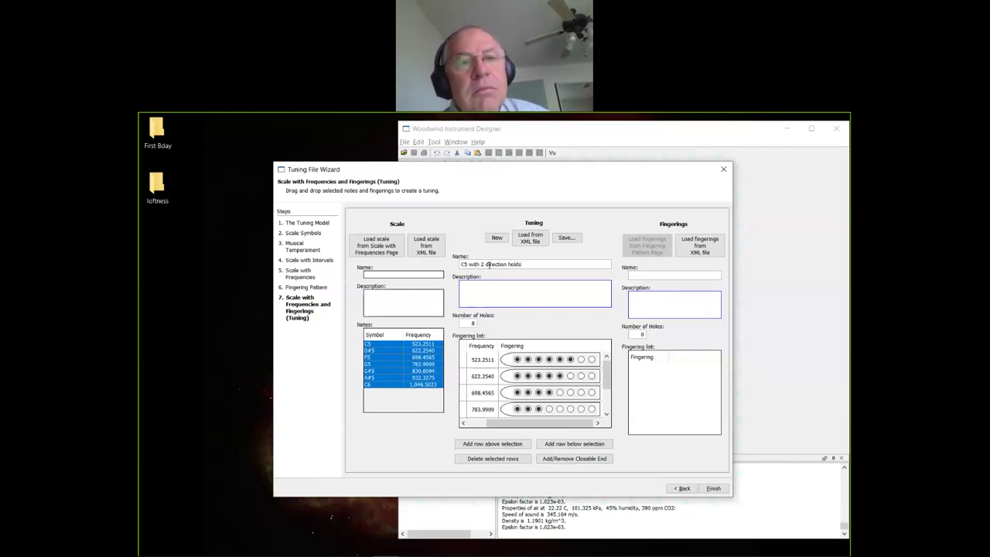
{"action": "type", "text": "es"}
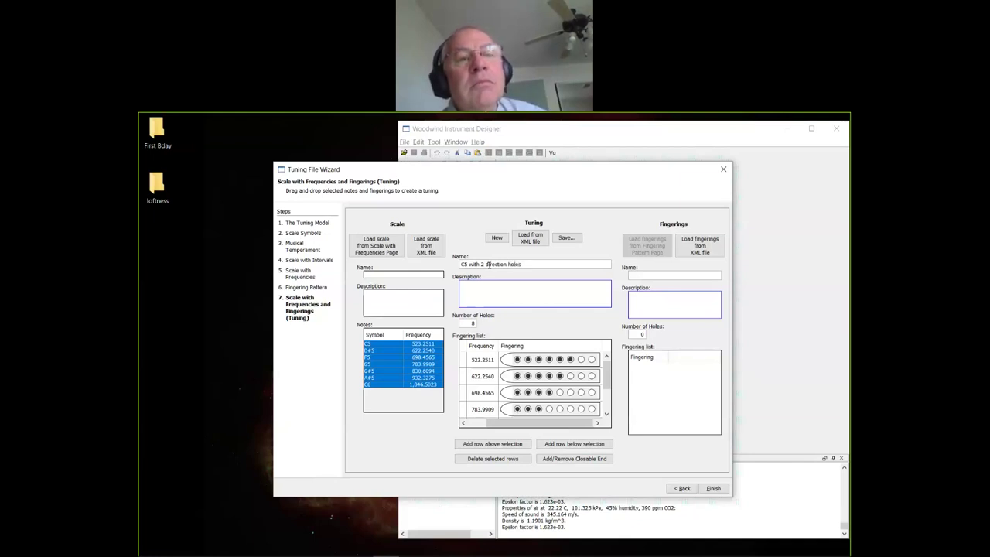
Save the tuning in the tunings folder as C5_2-direction-holes.
{"action": "left_click", "coordinate": [565, 240]}
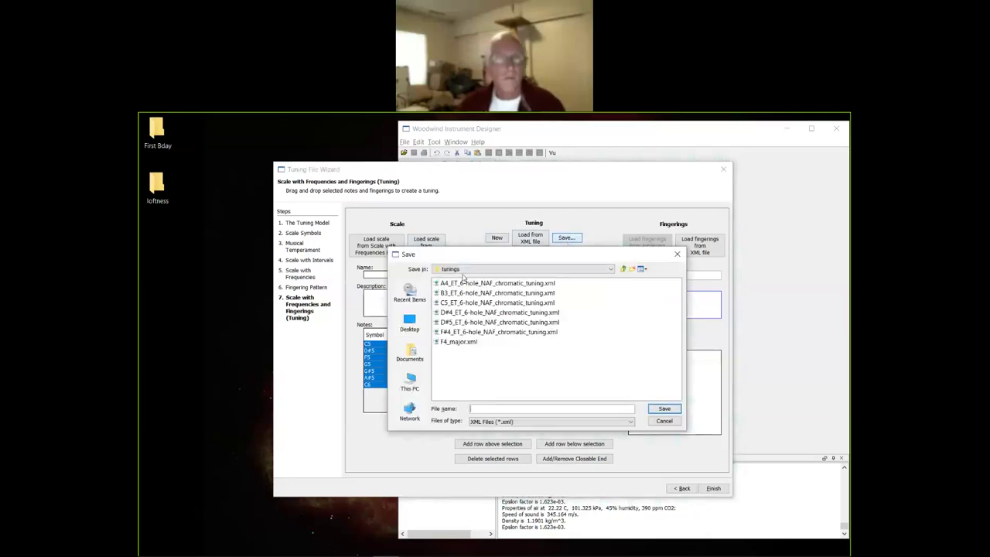
{"action": "left_click", "coordinate": [464, 270]}
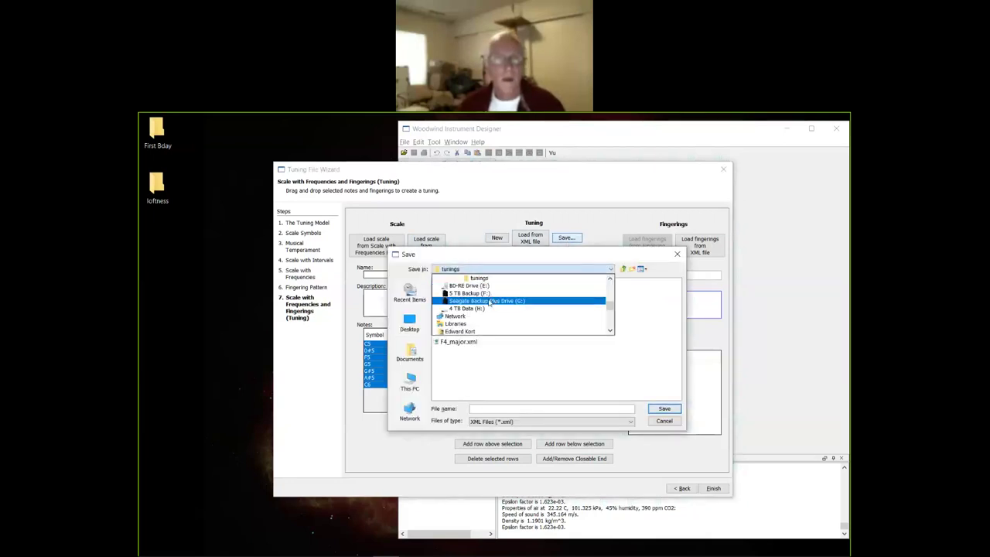
{"action": "scroll", "coordinate": [489, 303], "scroll_direction": "up", "scroll_amount": 1}
{"action": "scroll", "coordinate": [489, 303], "scroll_direction": "down", "scroll_amount": 1}
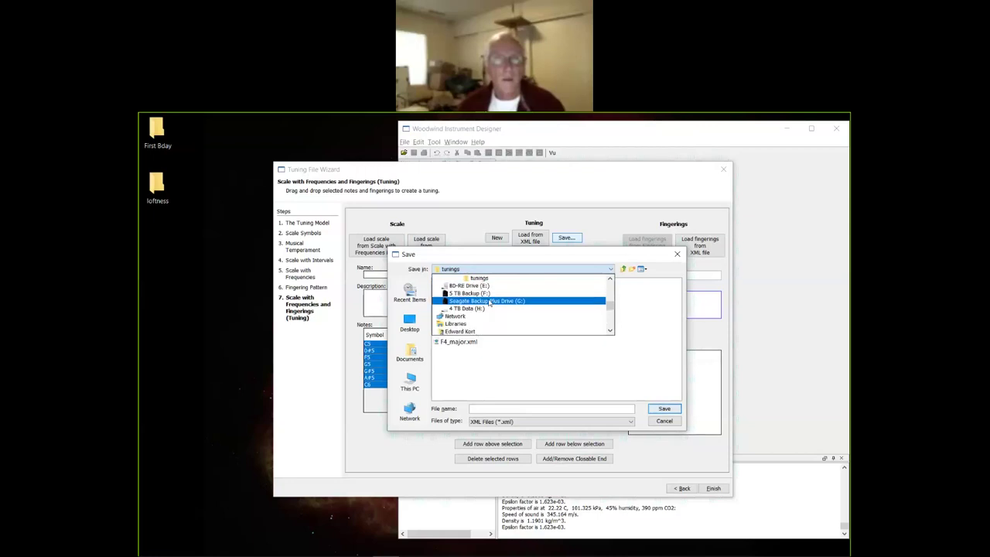
{"action": "left_click", "coordinate": [492, 408]}
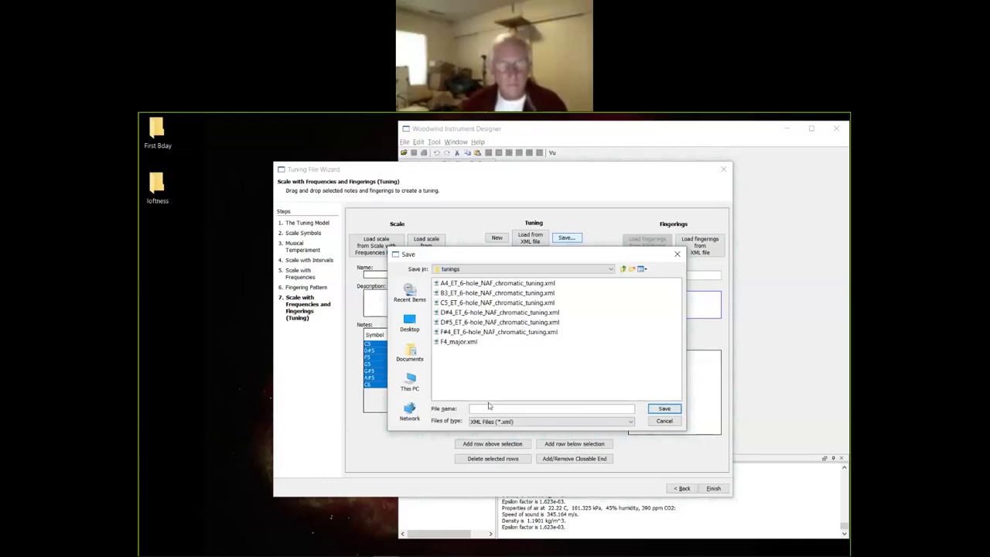
{"action": "type", "text": "C5E"}
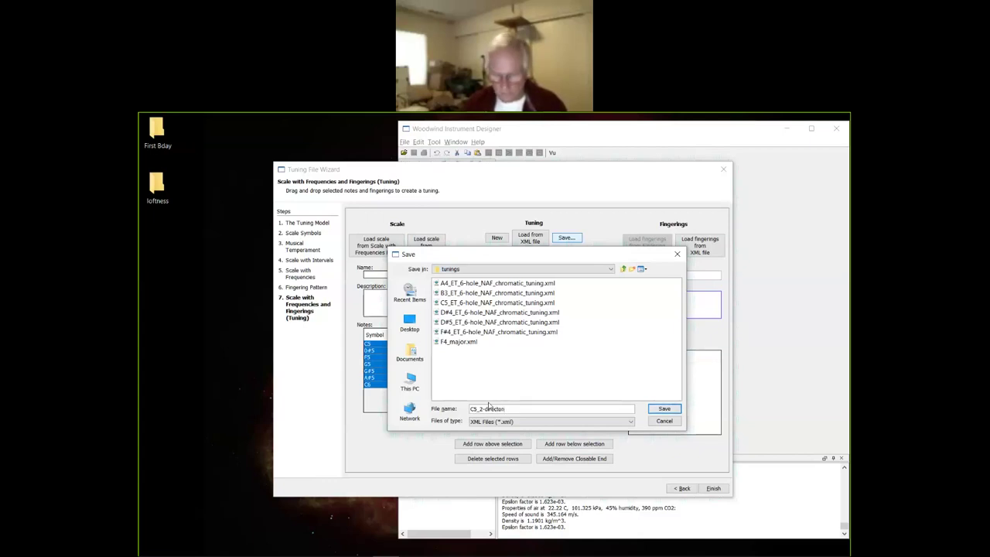
{"action": "key", "text": "BackSpace"}
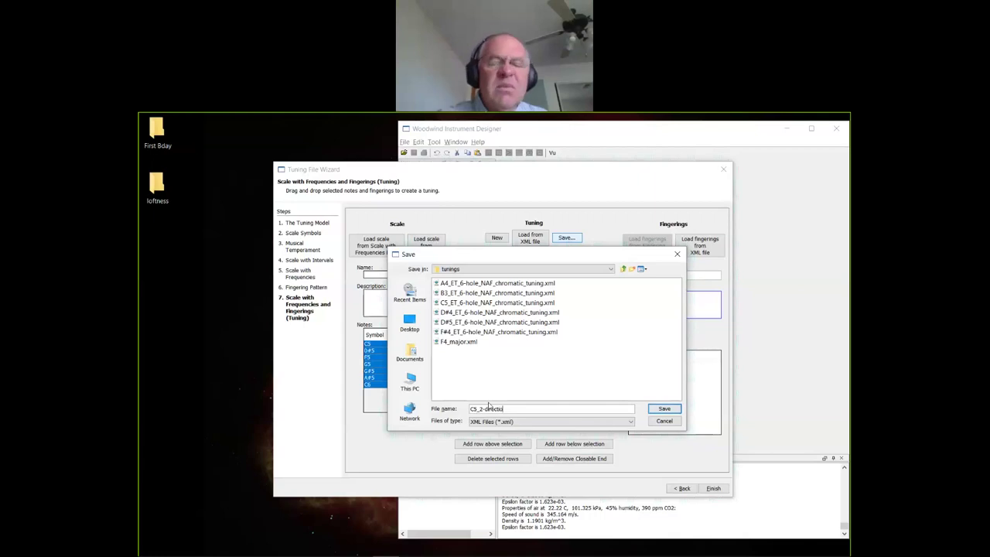
{"action": "type", "text": "h"}
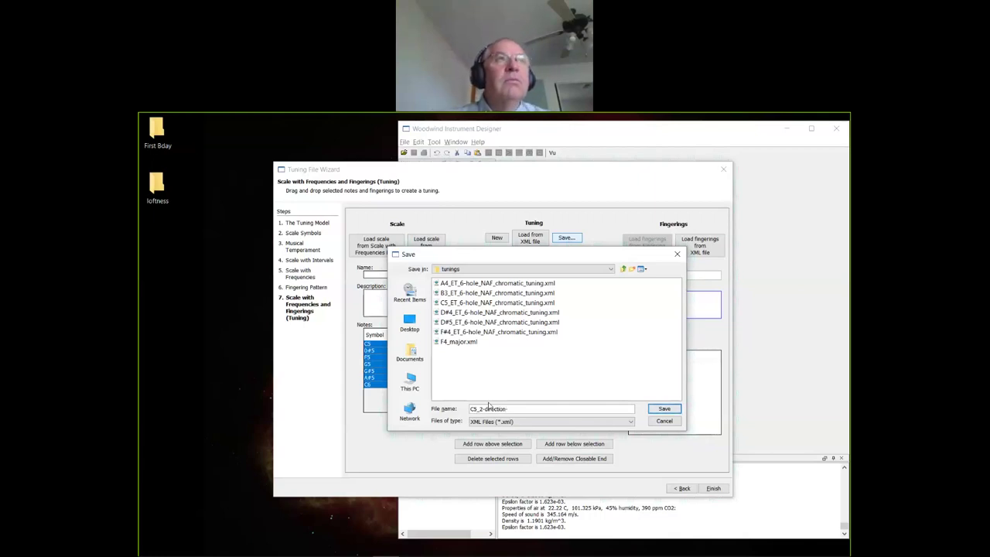
{"action": "type", "text": "ole"}
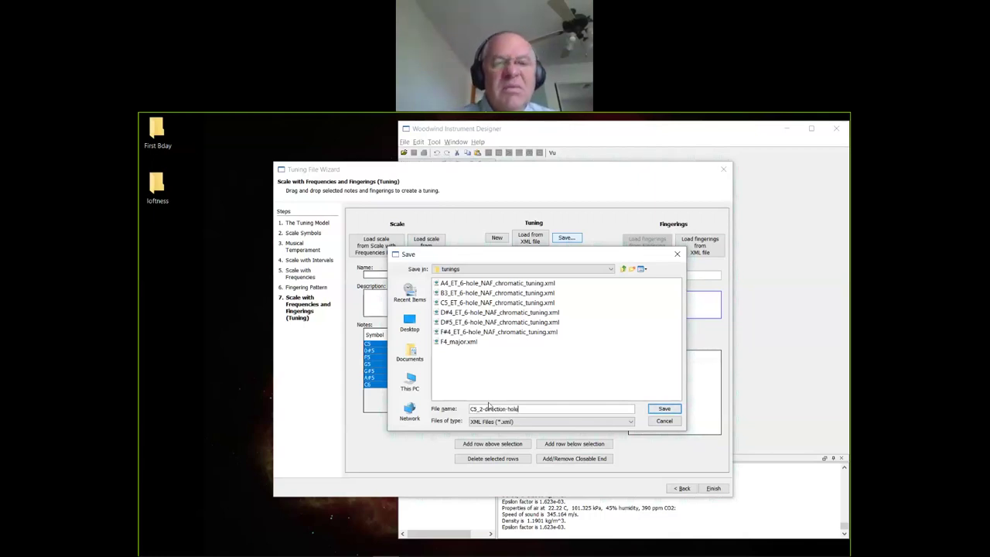
{"action": "type", "text": "s"}
{"action": "key", "text": "Return"}
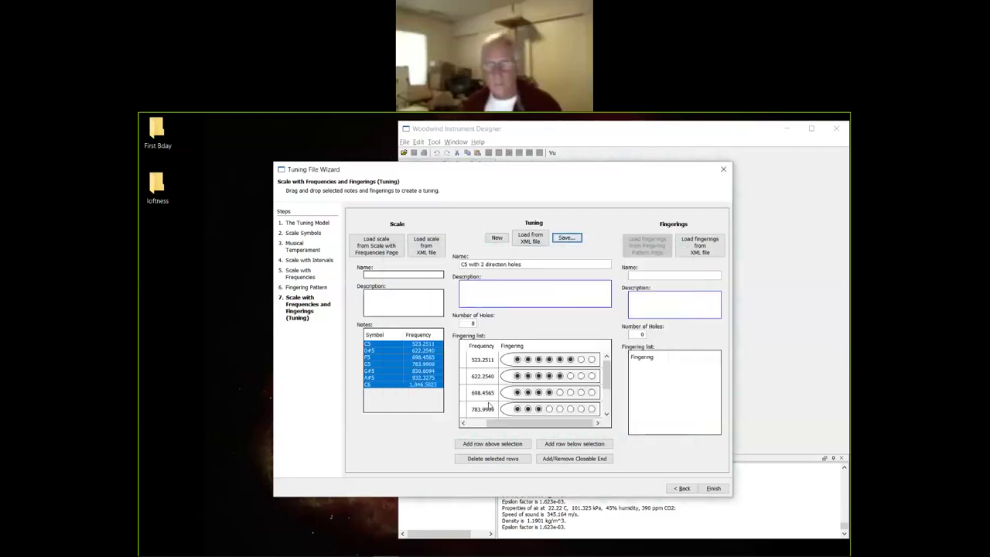
Finish the wizard, then open the tuning file C5_2-direction-holes.xml and look through its fingering list.
{"action": "left_click", "coordinate": [713, 488]}
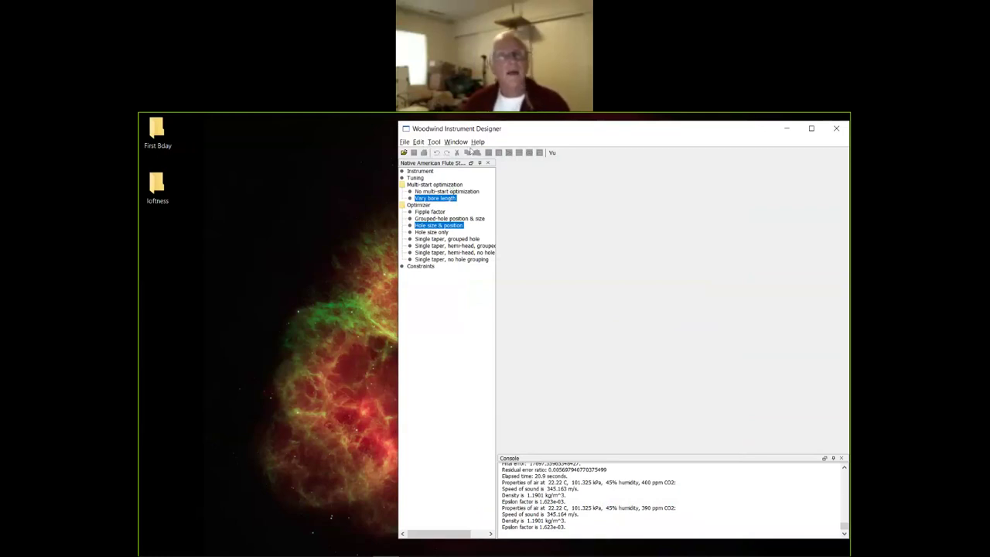
{"action": "left_click", "coordinate": [404, 143]}
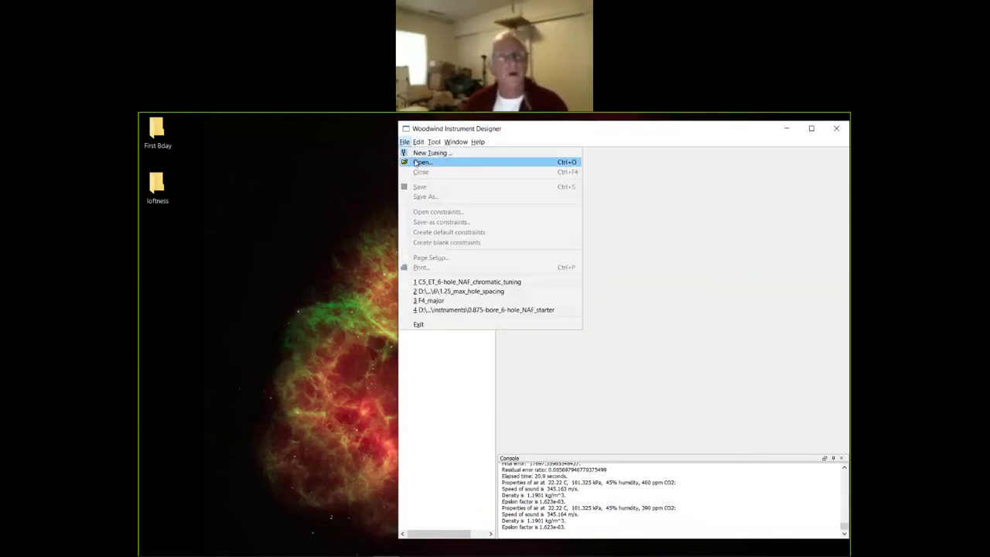
{"action": "left_click", "coordinate": [421, 162]}
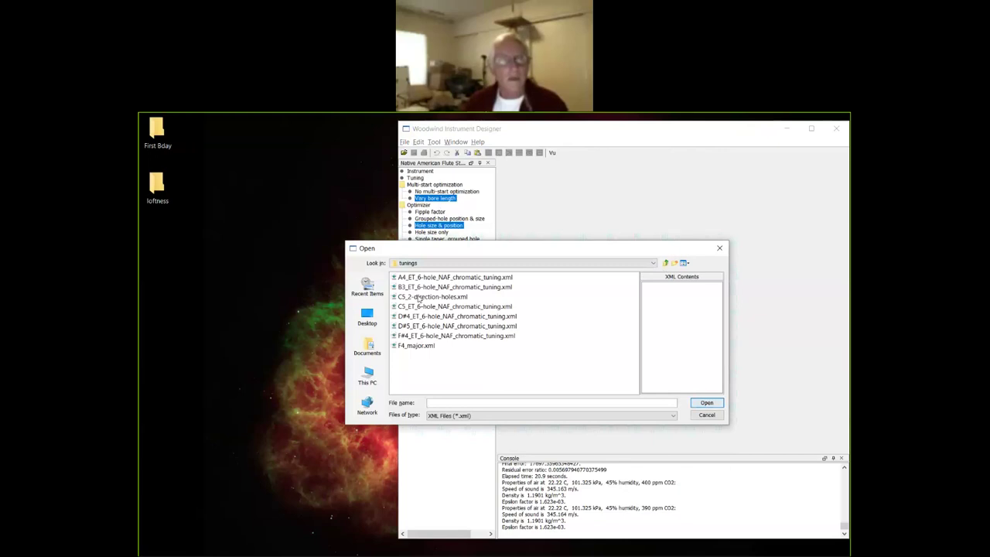
{"action": "left_click", "coordinate": [417, 297]}
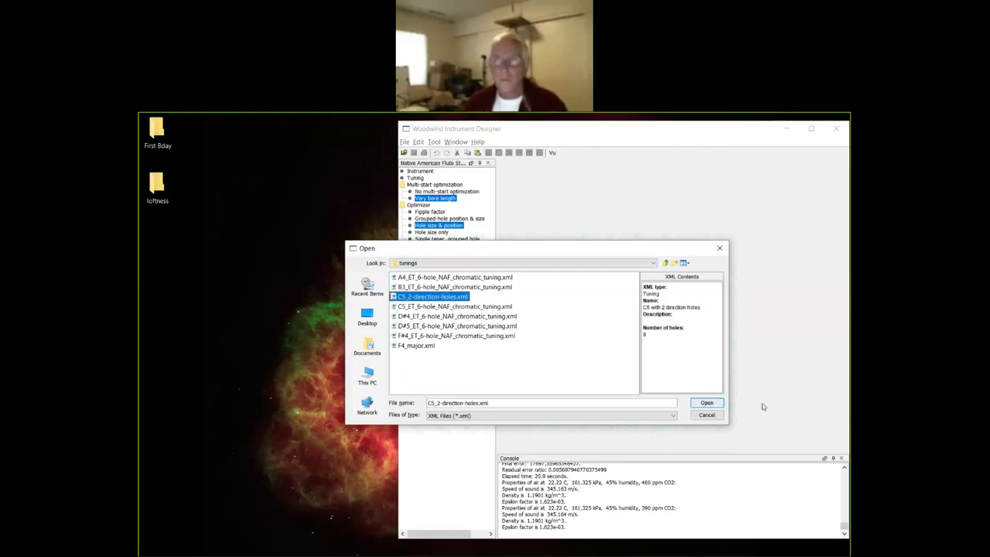
{"action": "left_click", "coordinate": [706, 403]}
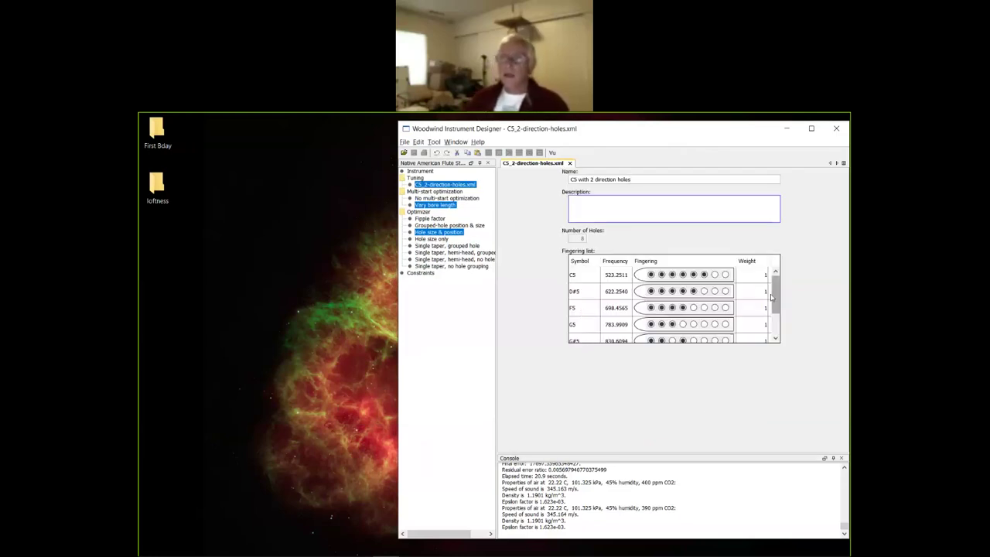
{"action": "left_click_drag", "start_coordinate": [776, 297], "coordinate": [769, 340]}
{"action": "scroll", "coordinate": [769, 340], "scroll_direction": "up", "scroll_amount": 3}
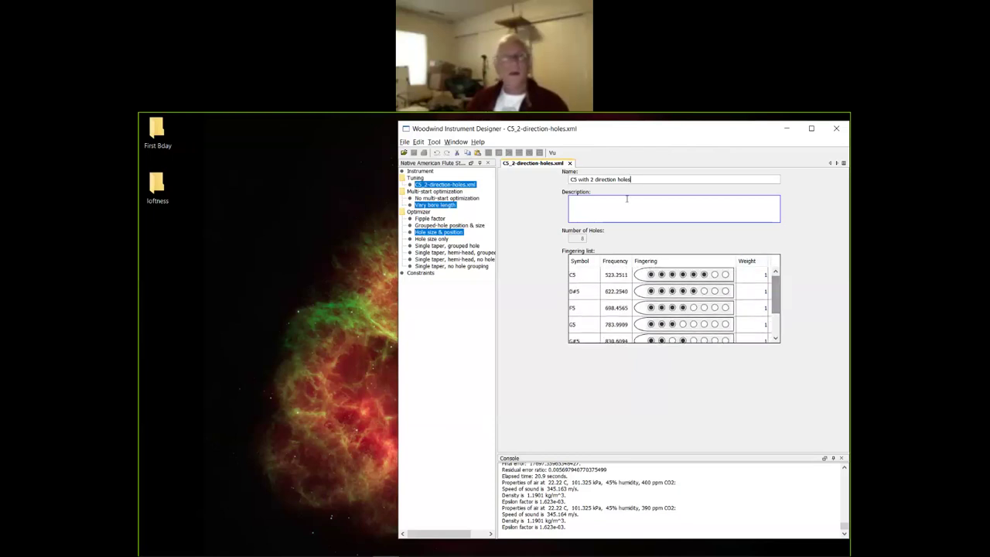
Open the instrument file 0.625-bore_6-hole_NAF_starter.xml from the instruments folder and dismiss the hole number warning.
{"action": "left_click", "coordinate": [404, 142]}
{"action": "left_click", "coordinate": [422, 163]}
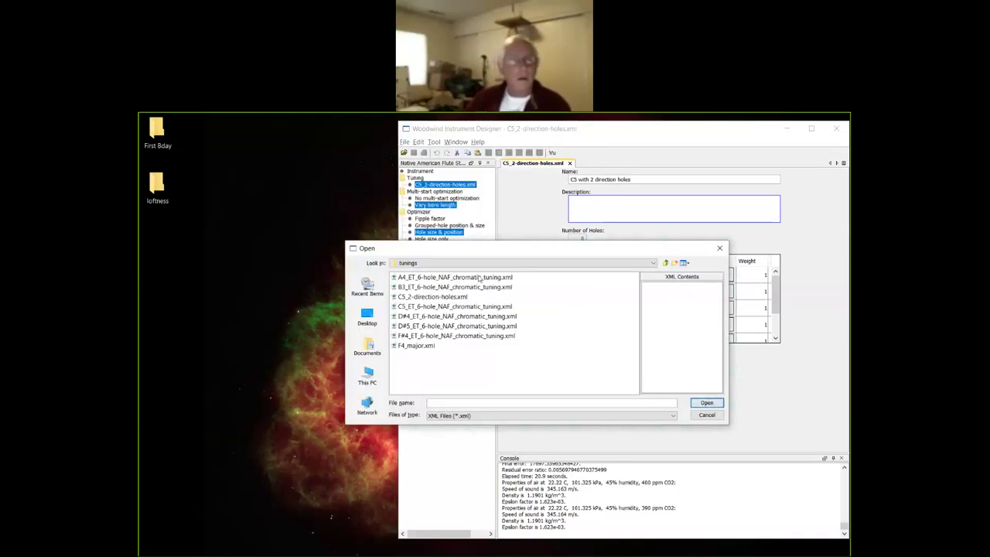
{"action": "left_click", "coordinate": [665, 263]}
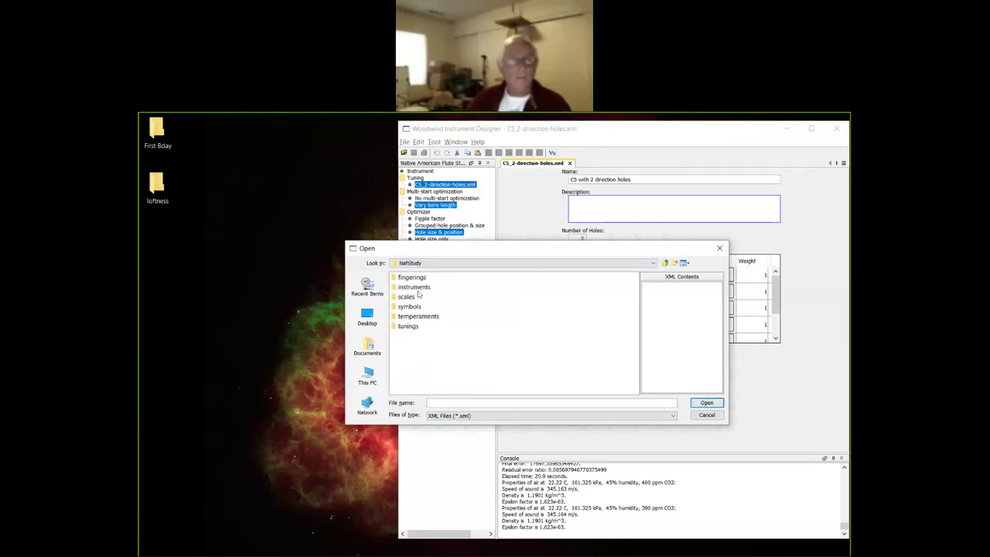
{"action": "double_click", "coordinate": [419, 287]}
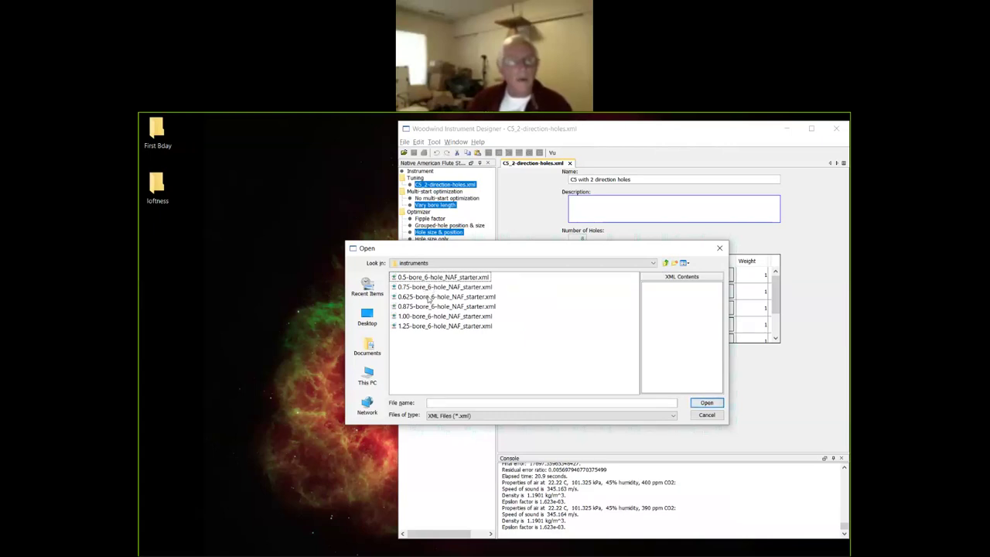
{"action": "left_click", "coordinate": [429, 298]}
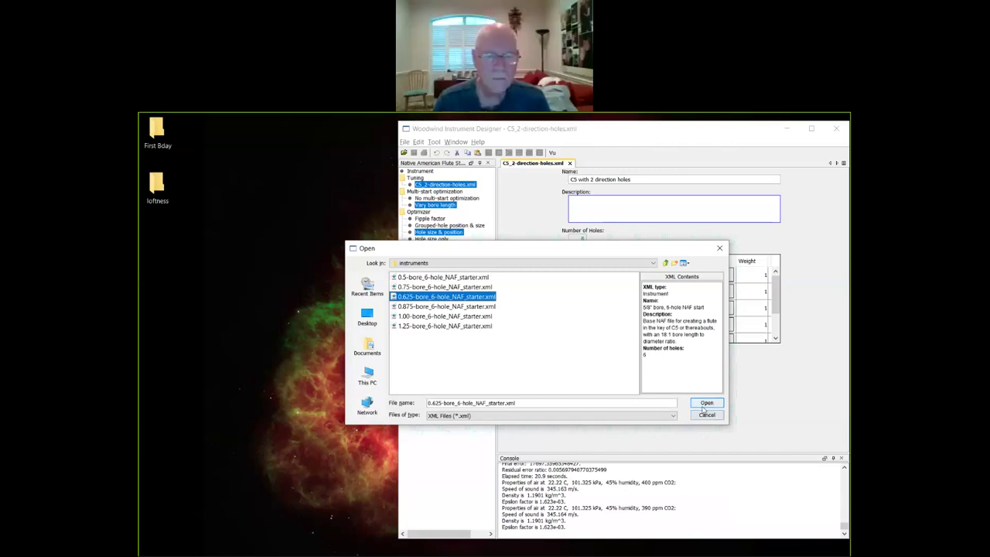
{"action": "left_click", "coordinate": [705, 405]}
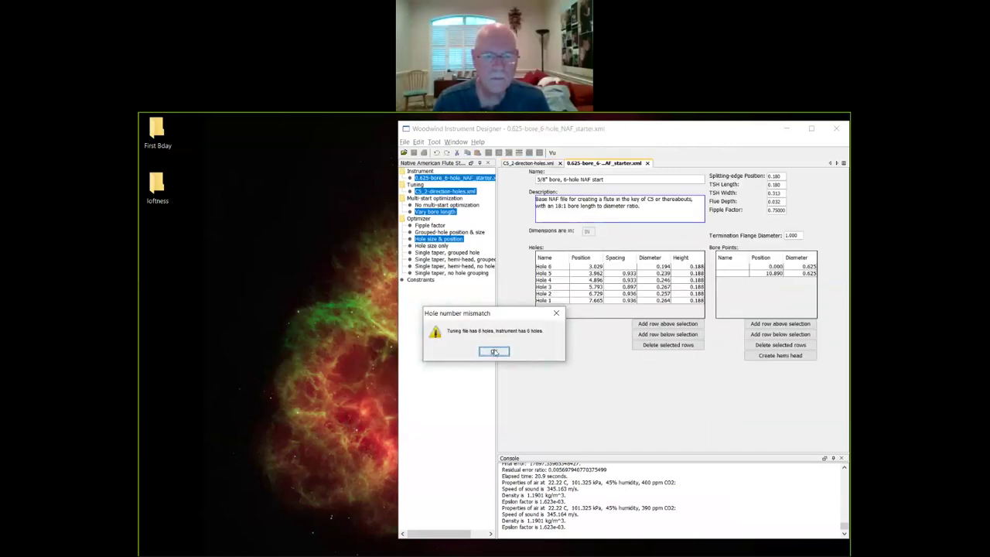
{"action": "left_click", "coordinate": [494, 352]}
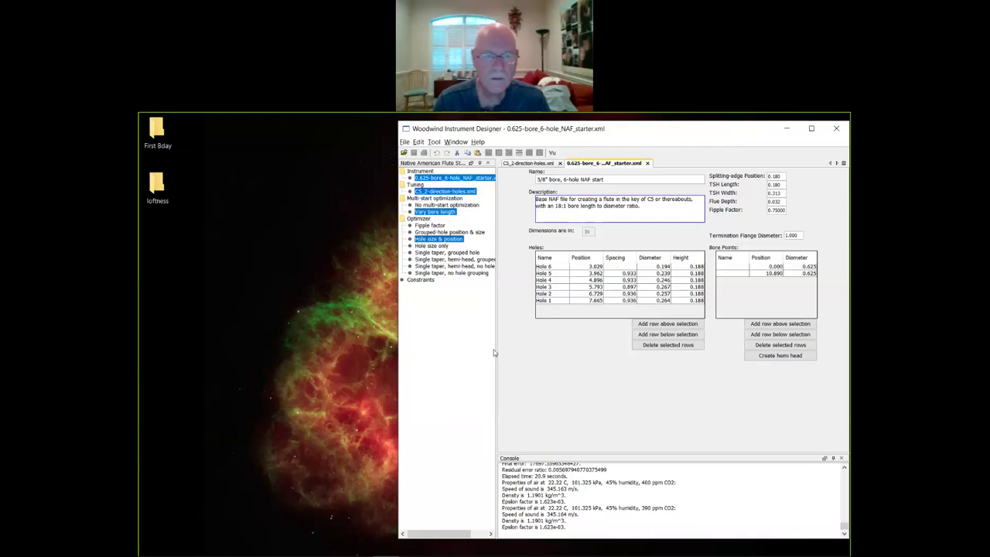
Add two rows below Hole 1 in the holes table and name them "Dir 1" and "Dir 2".
{"action": "left_click", "coordinate": [563, 302]}
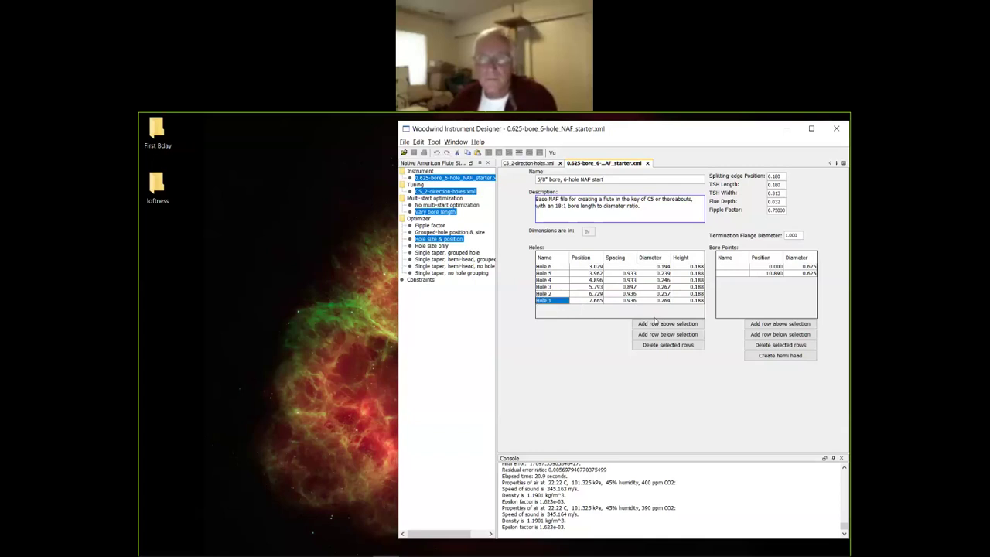
{"action": "left_click", "coordinate": [649, 334]}
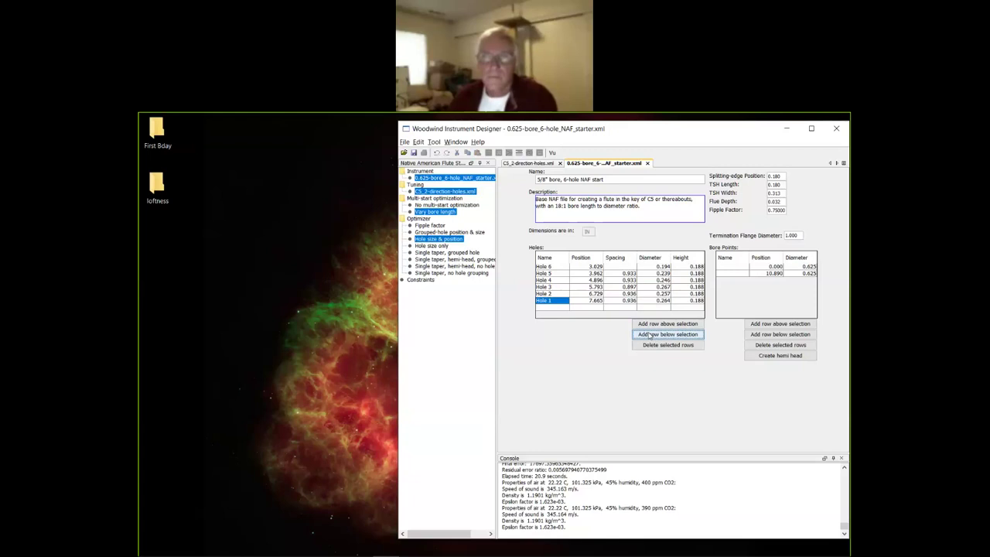
{"action": "left_click", "coordinate": [551, 309]}
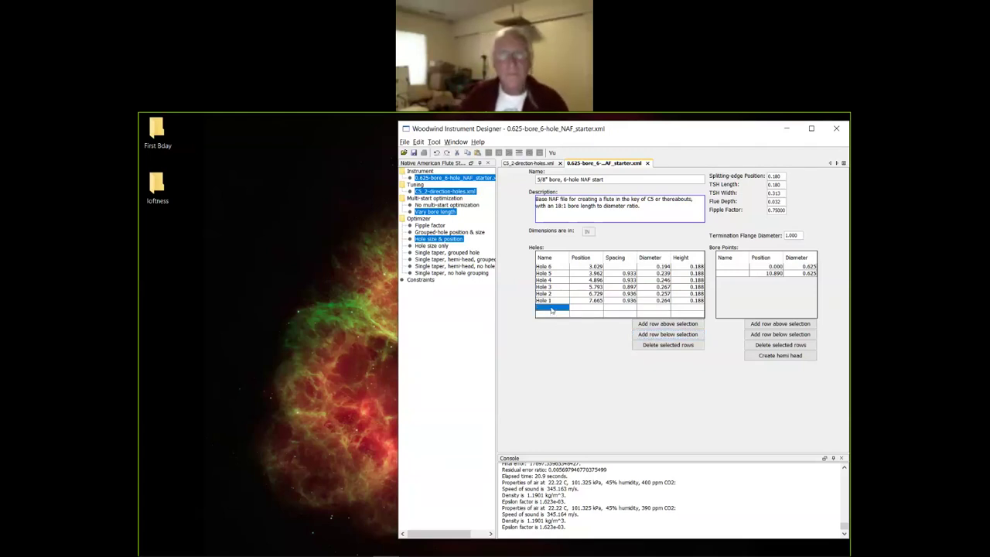
{"action": "double_click", "coordinate": [551, 309]}
{"action": "type", "text": "Dri 1"}
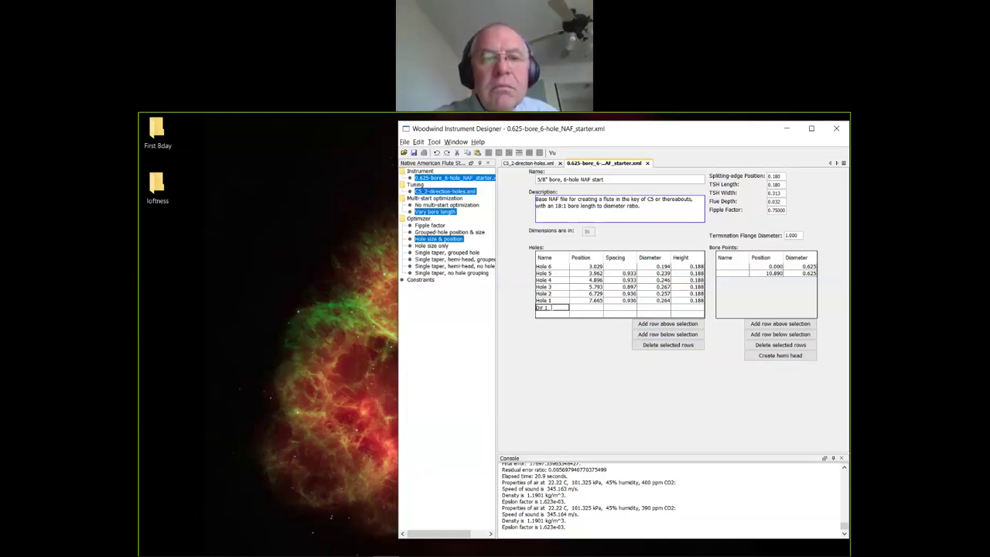
{"action": "left_click", "coordinate": [542, 316]}
{"action": "type", "text": "Dir 2"}
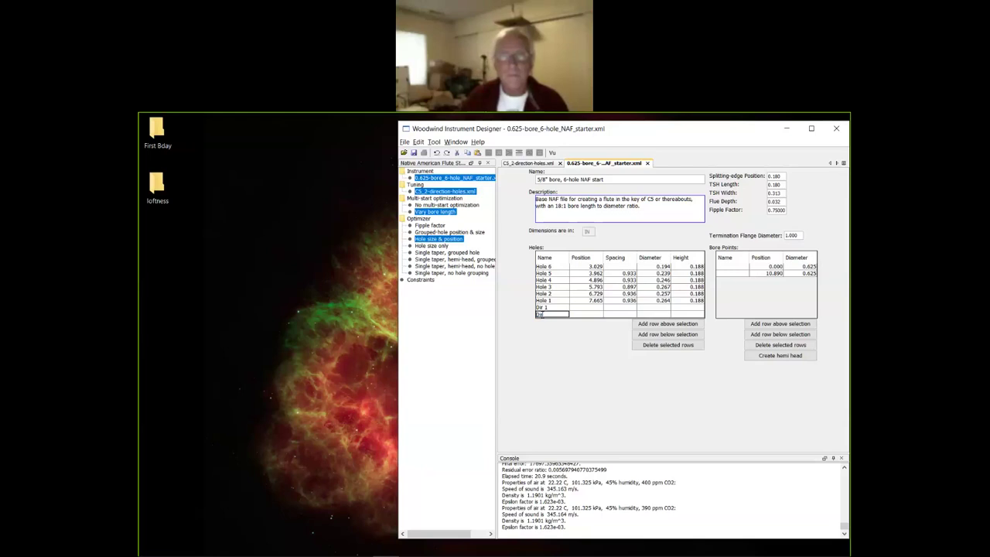
Set the position of both direction holes, Dir 1 and Dir 2, to 9 inches.
{"action": "left_click", "coordinate": [591, 308]}
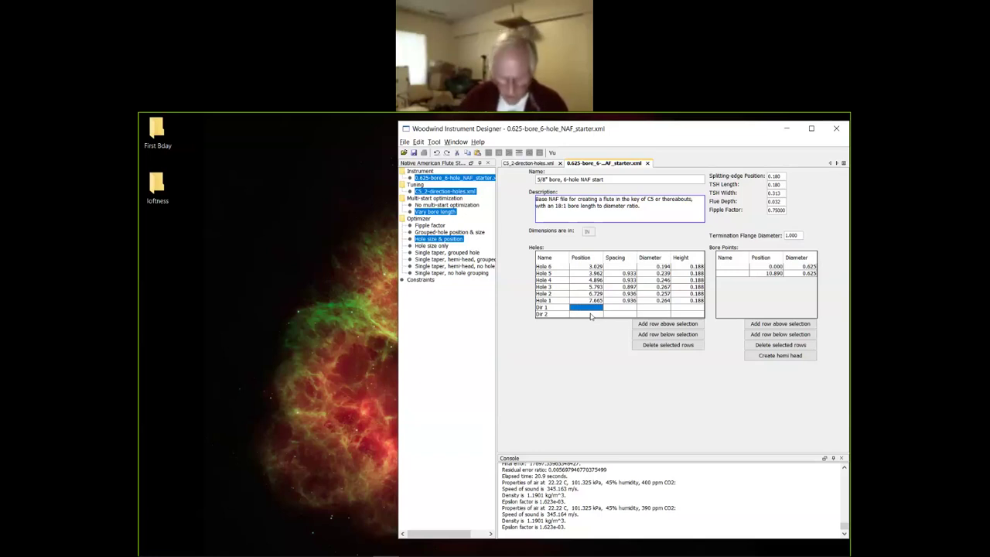
{"action": "type", "text": "9"}
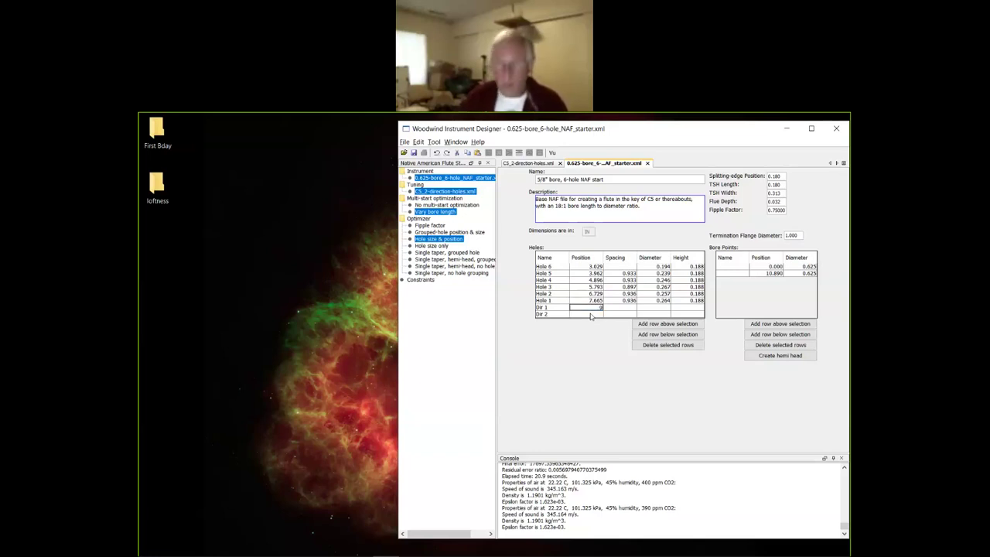
{"action": "left_click", "coordinate": [591, 315]}
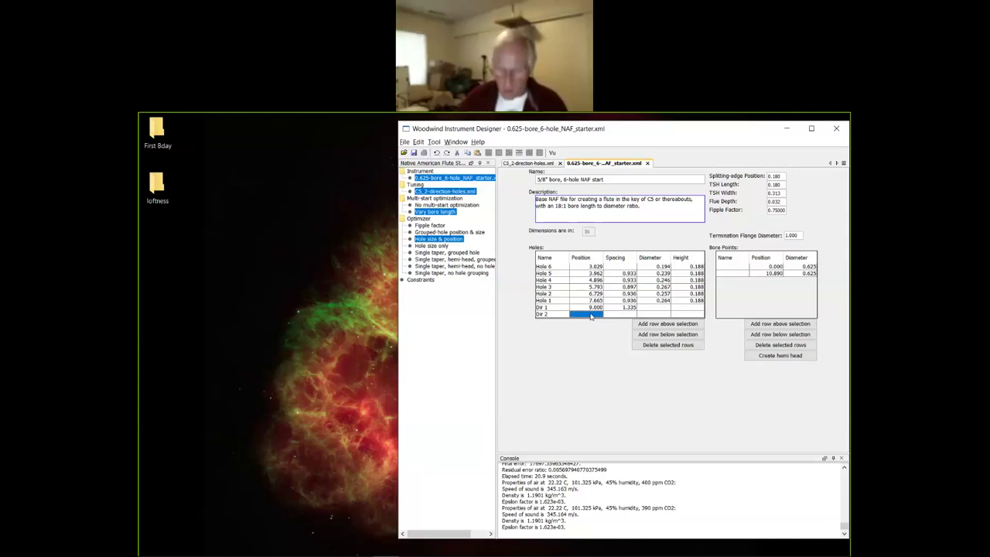
{"action": "type", "text": "9"}
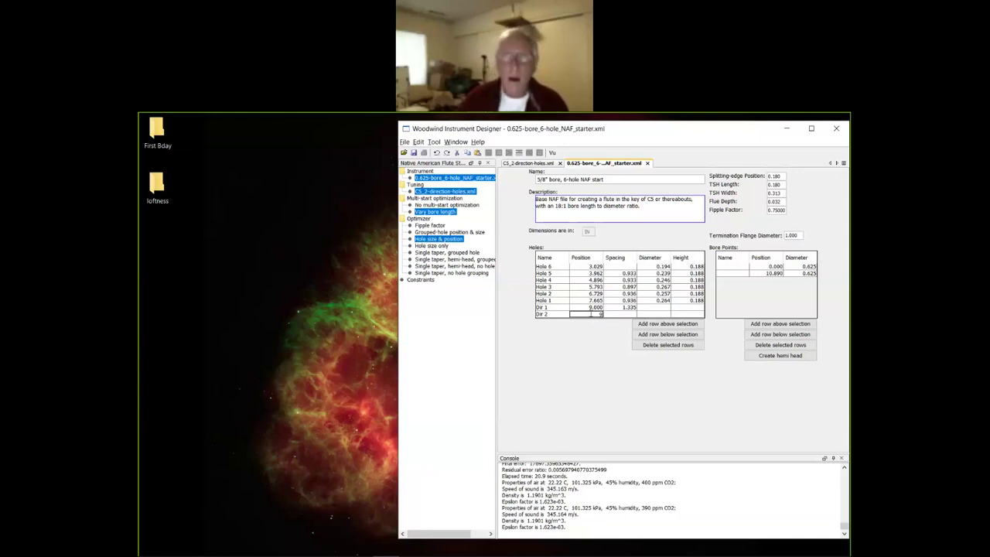
{"action": "key", "text": "Tab"}
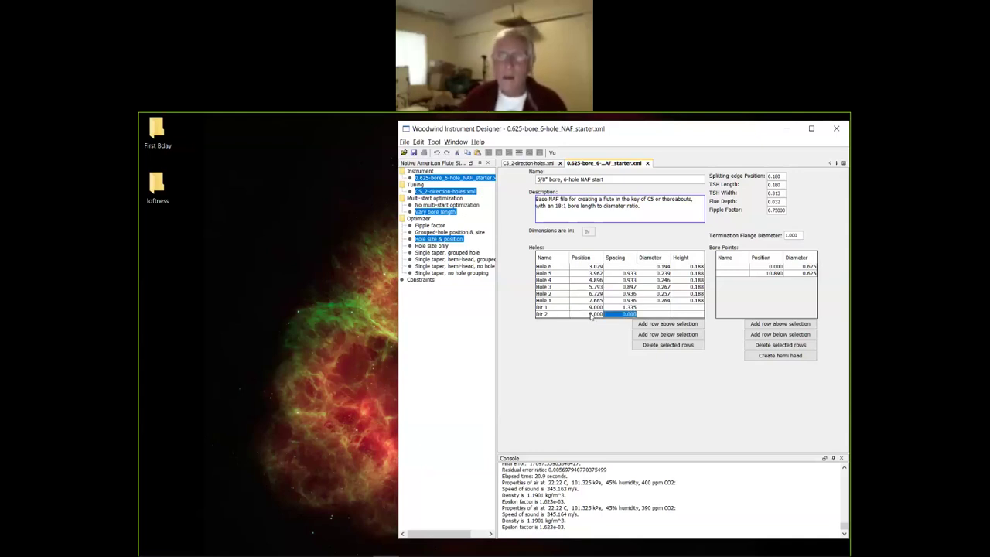
Set the diameter of both direction holes, Dir 1 and Dir 2, to .3 inches.
{"action": "key", "text": "Tab"}
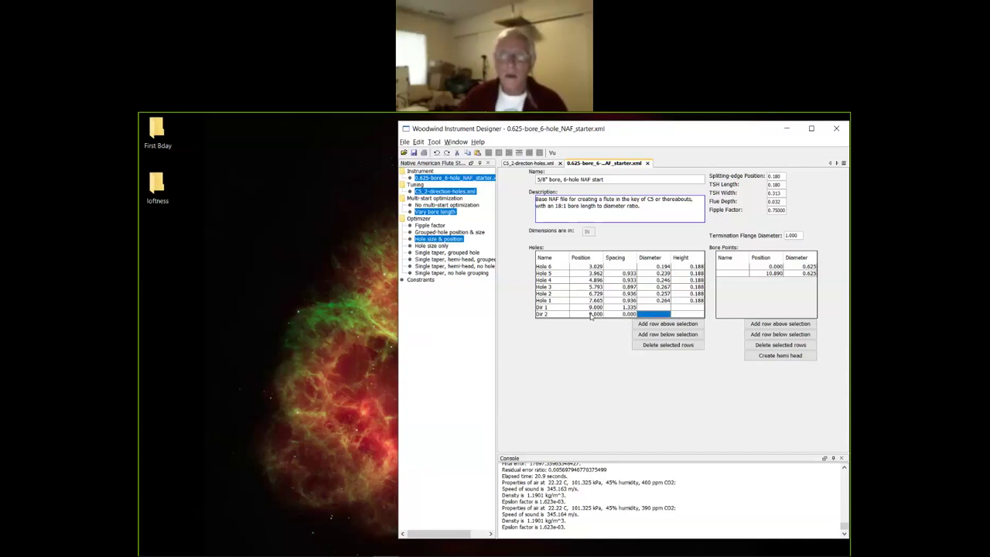
{"action": "key", "text": "Up"}
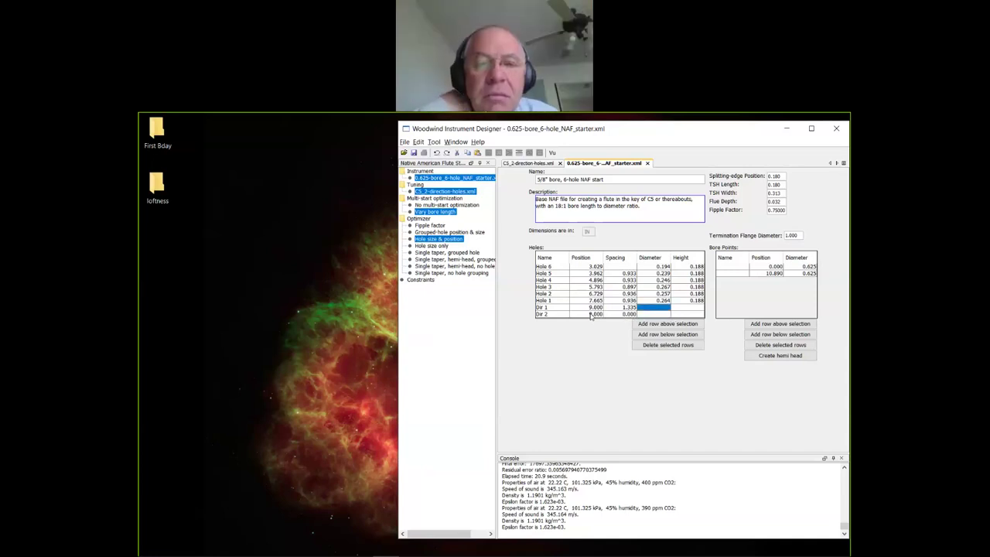
{"action": "type", "text": "3"}
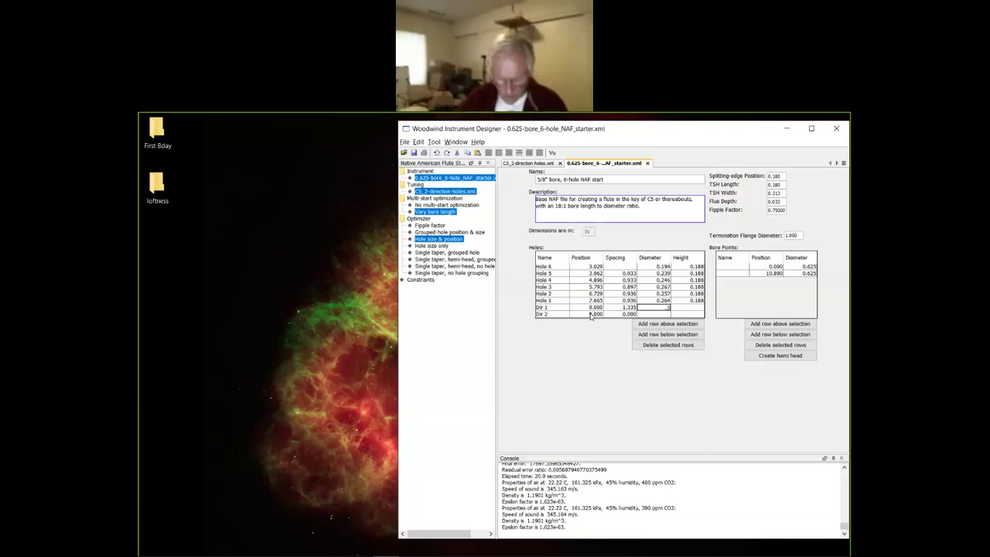
{"action": "key", "text": "Return"}
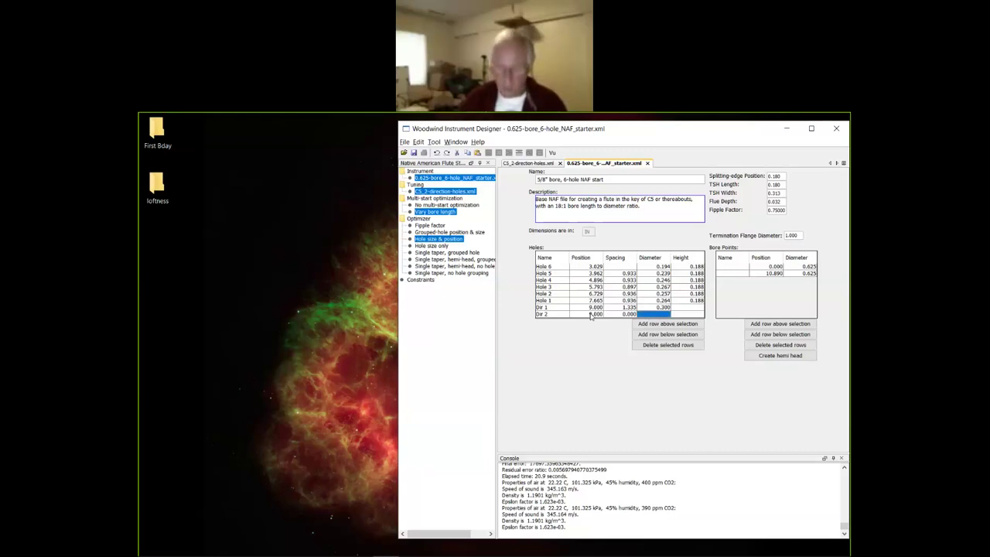
{"action": "type", "text": "."}
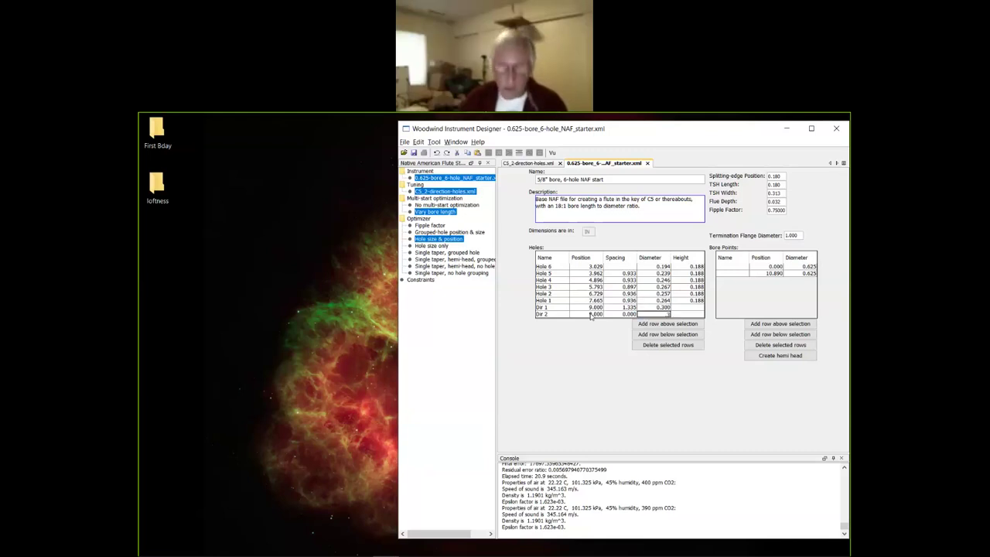
{"action": "type", "text": "3"}
Set the height of both direction holes, Dir 1 and Dir 2, to .188 inches.
{"action": "left_click", "coordinate": [688, 309]}
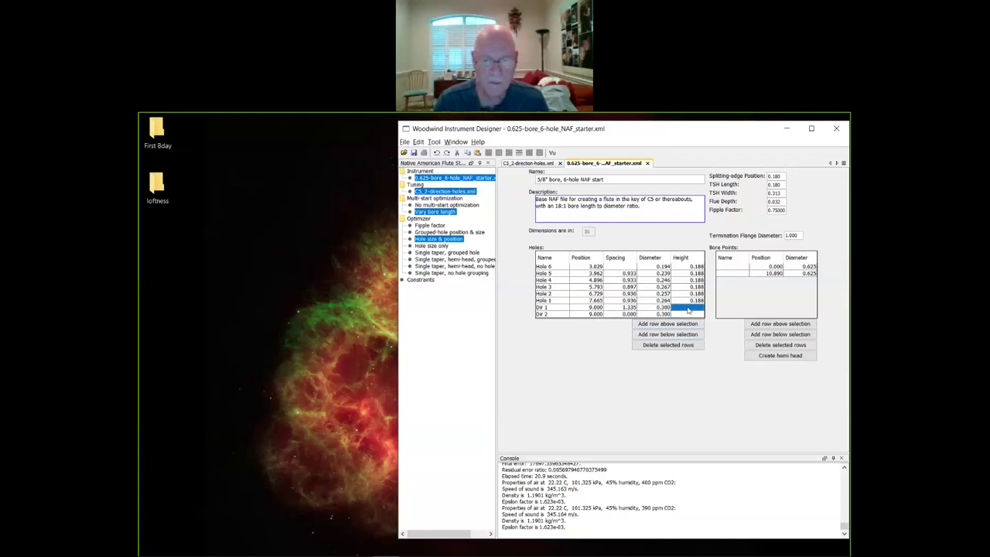
{"action": "type", "text": ".188"}
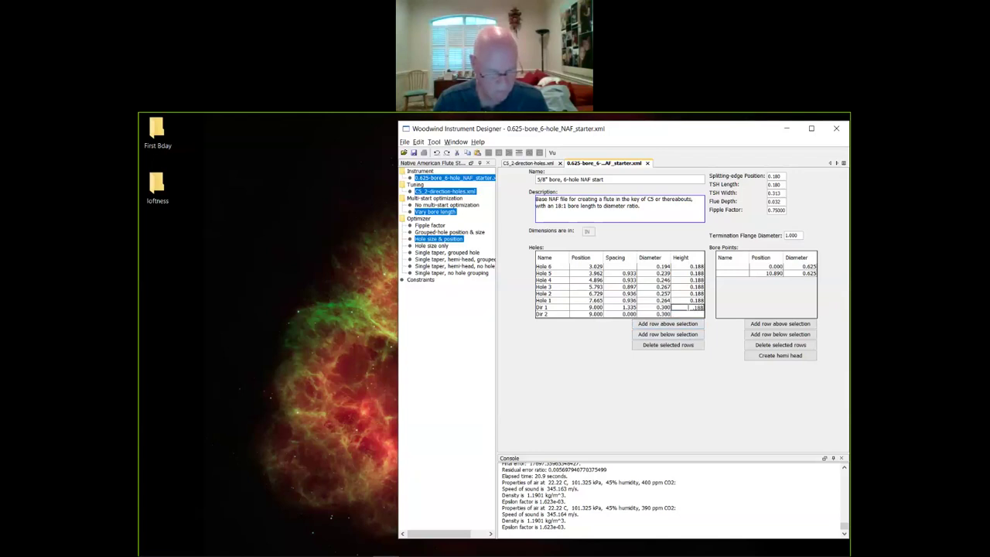
{"action": "key", "text": "Return"}
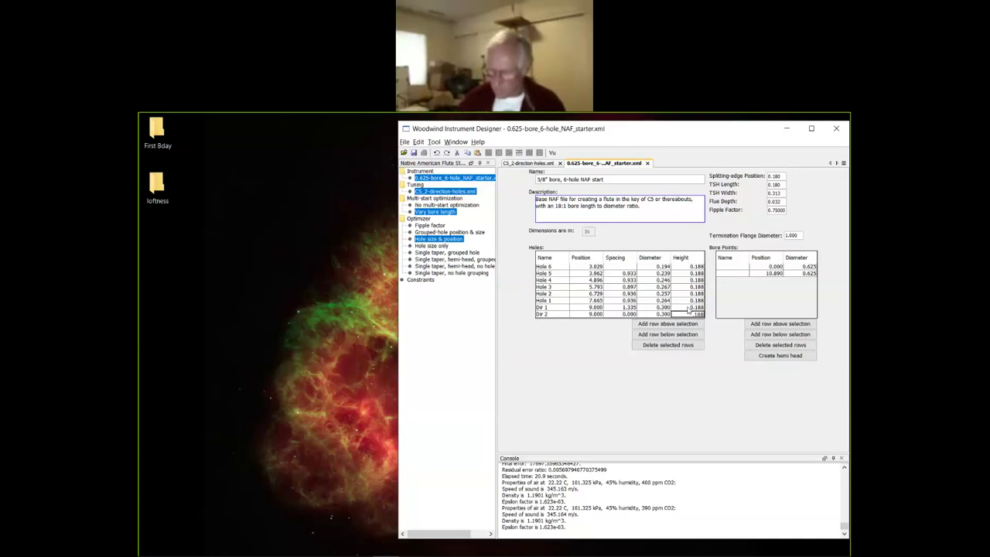
{"action": "left_click", "coordinate": [687, 308]}
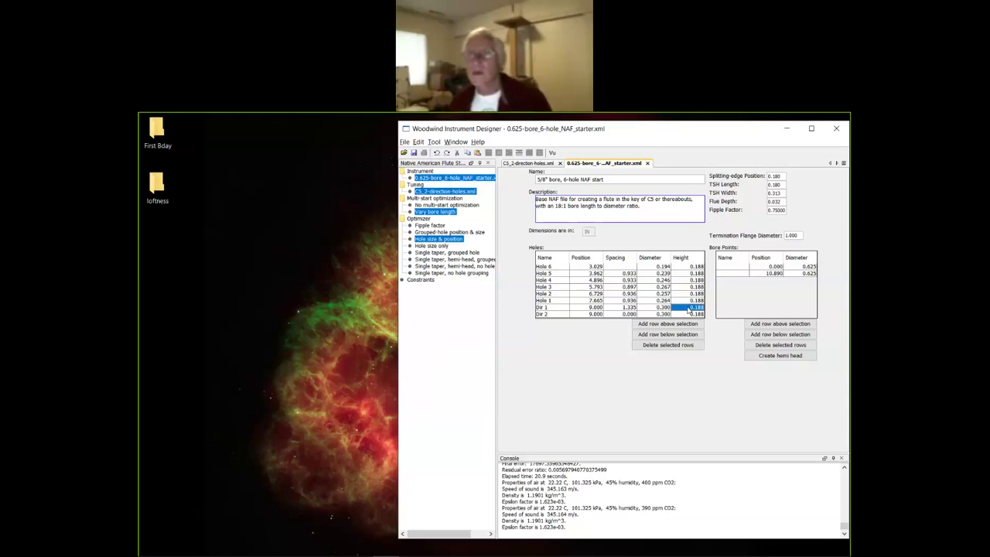
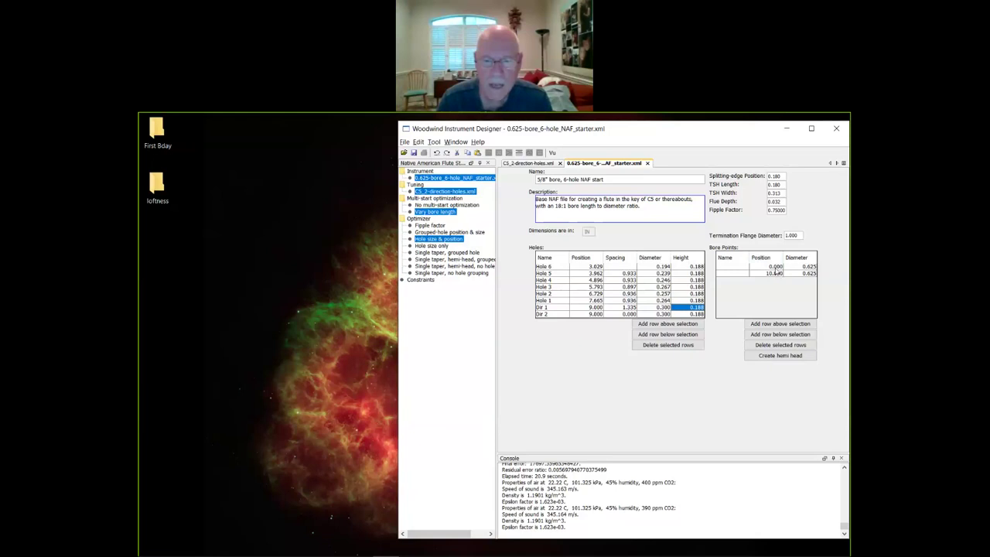
Set the first bore point's position to -.125 and create a hemispherical head for the bore.
{"action": "left_click", "coordinate": [775, 267]}
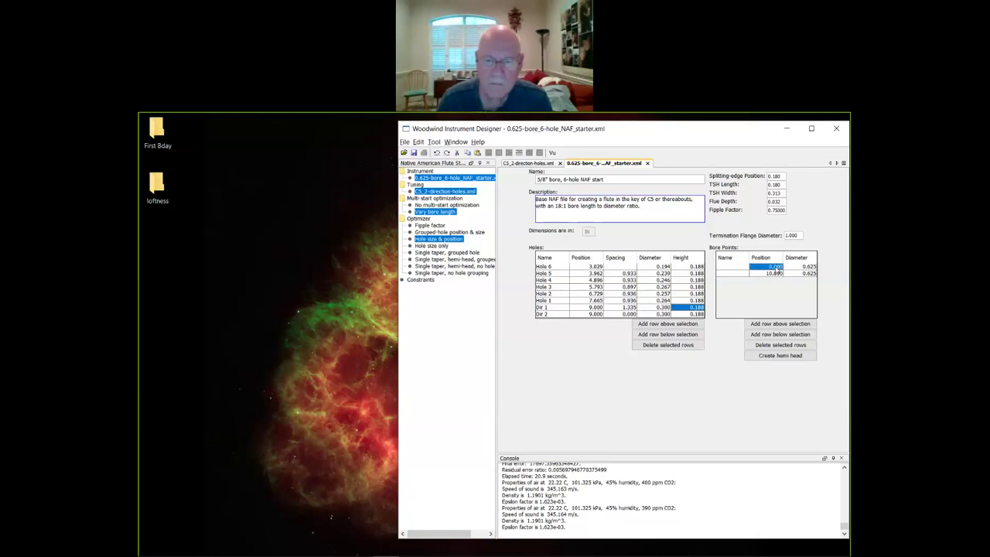
{"action": "type", "text": "125"}
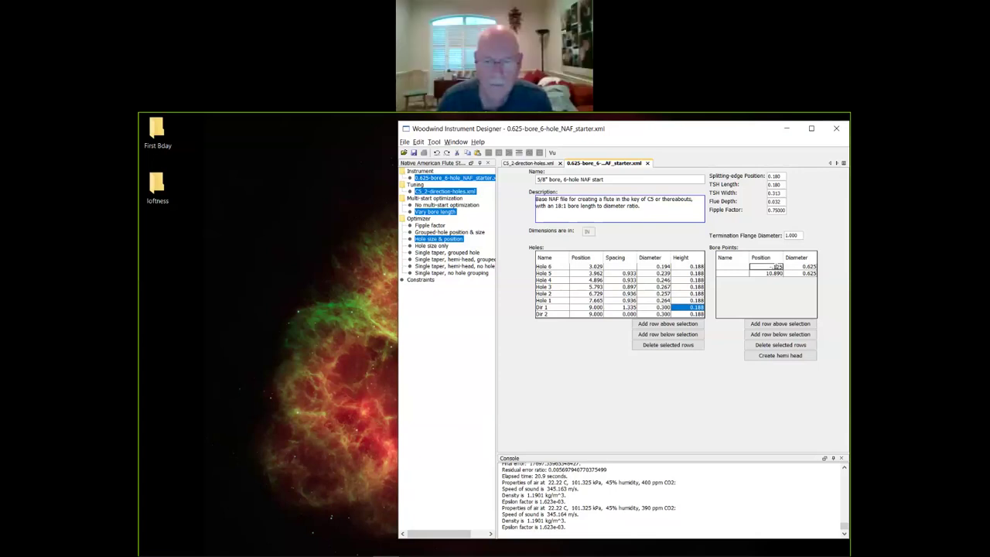
{"action": "left_click", "coordinate": [771, 357]}
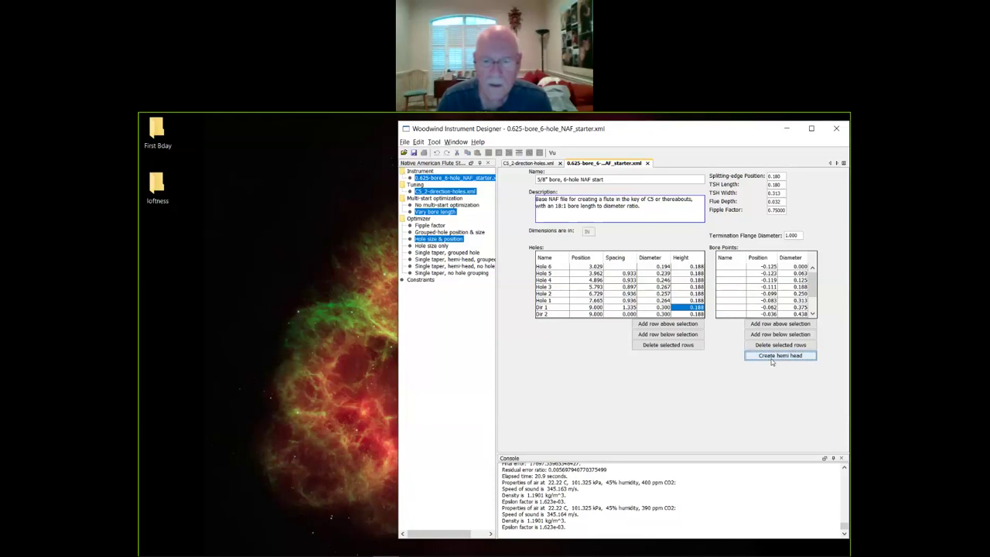
Sketch the instrument to check its head shape and hole layout, and close the sketch.
{"action": "left_click", "coordinate": [518, 153]}
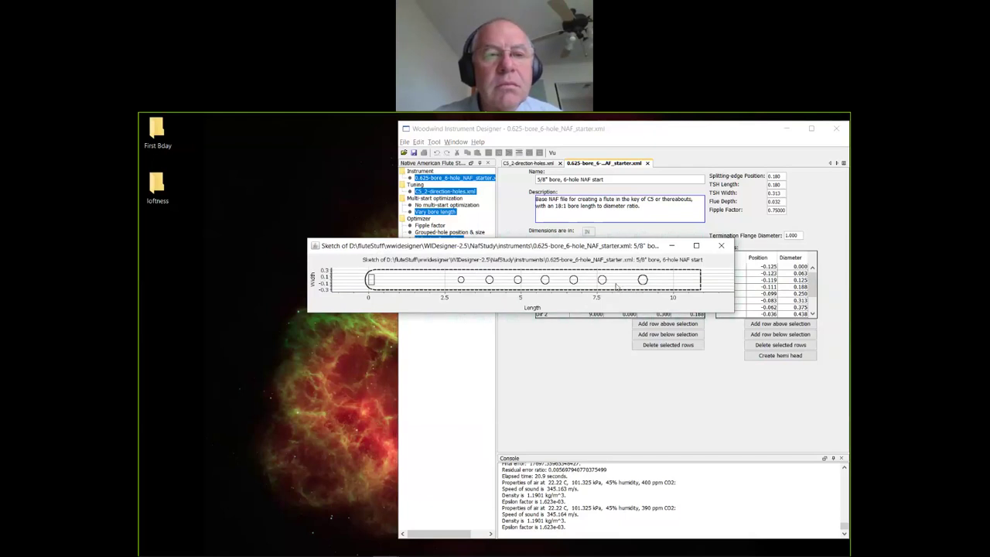
{"action": "left_click", "coordinate": [722, 246]}
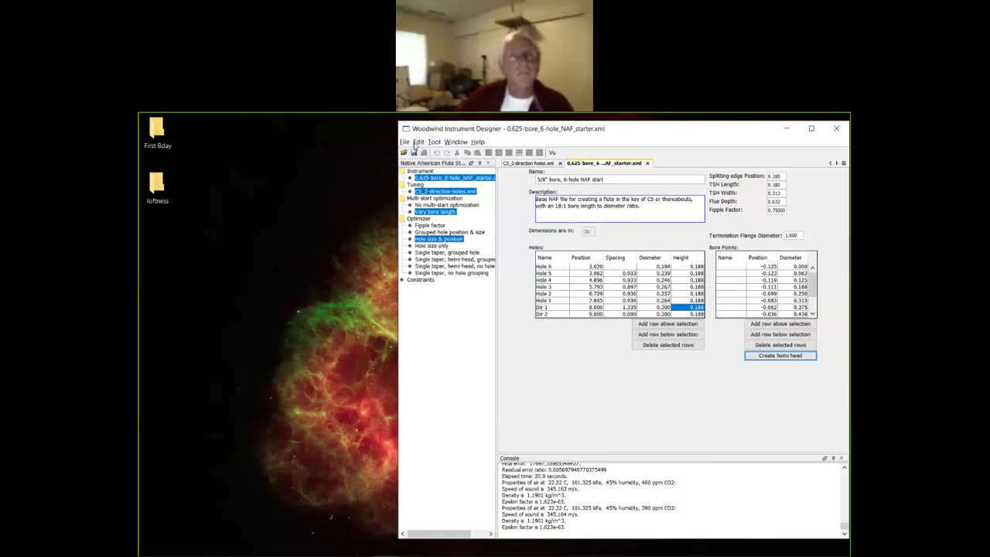
{"action": "left_click", "coordinate": [416, 143]}
{"action": "mouse_move", "coordinate": [403, 144]}
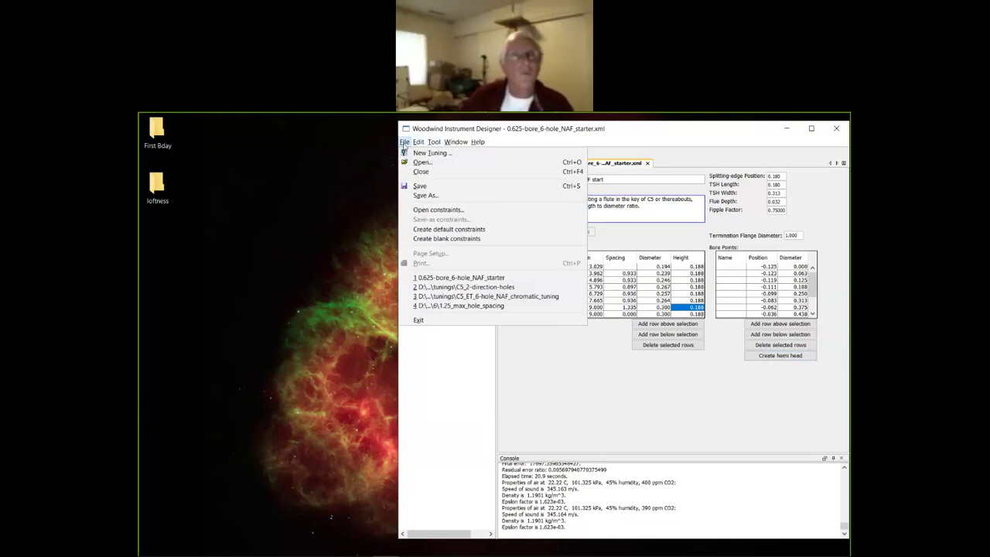
{"action": "left_click", "coordinate": [418, 209]}
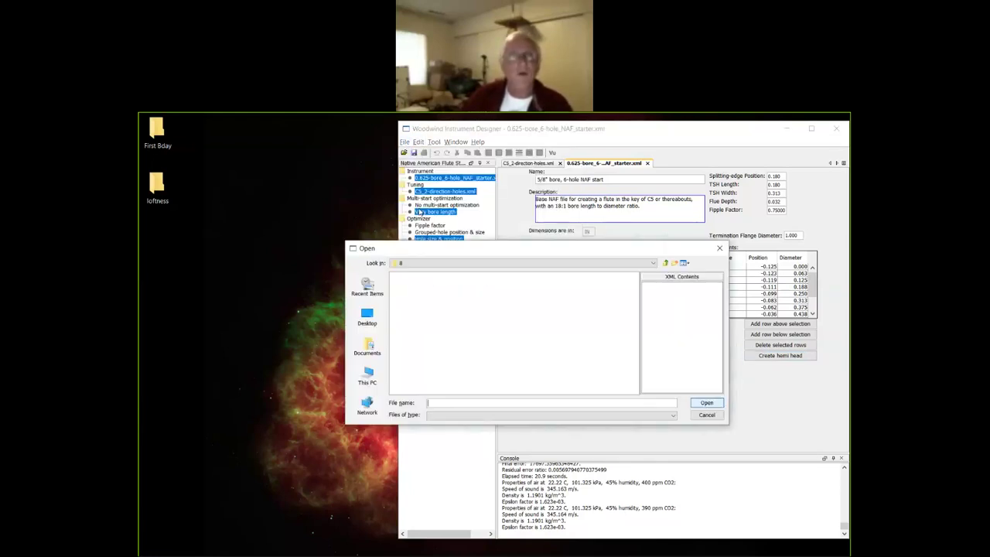
{"action": "left_click", "coordinate": [706, 414]}
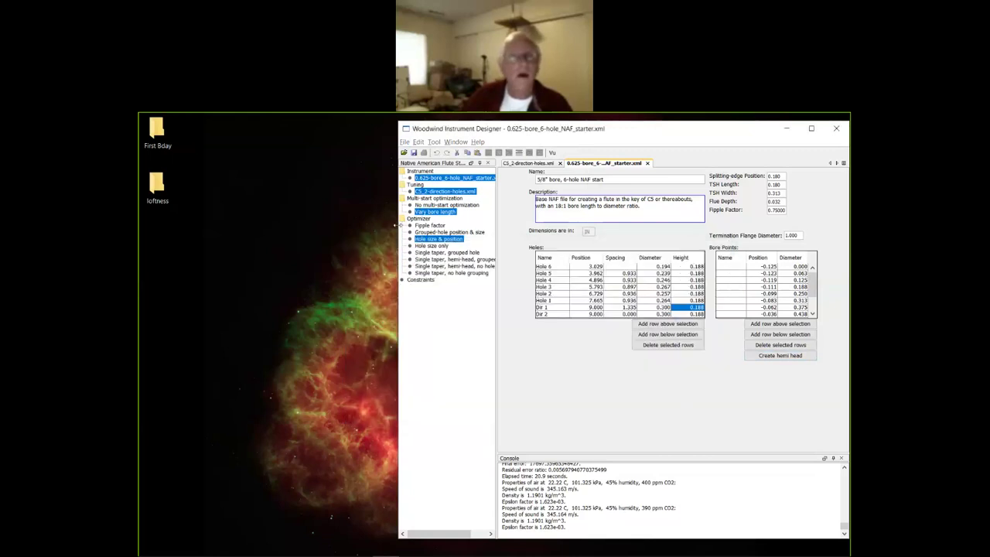
Create default constraints for the Hole size & position optimizer using the eight-hole instrument.
{"action": "left_click", "coordinate": [404, 142]}
{"action": "mouse_move", "coordinate": [417, 141]}
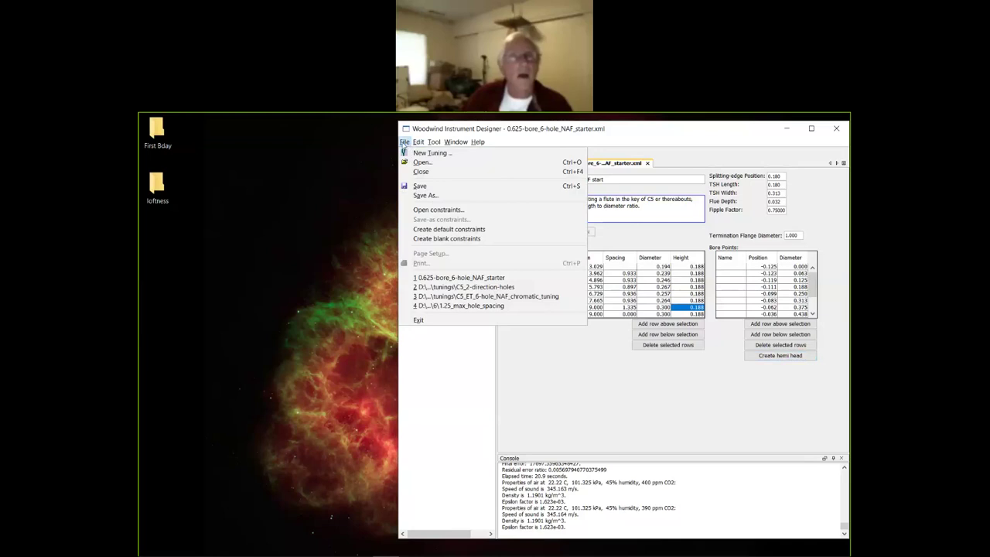
{"action": "left_click", "coordinate": [438, 229]}
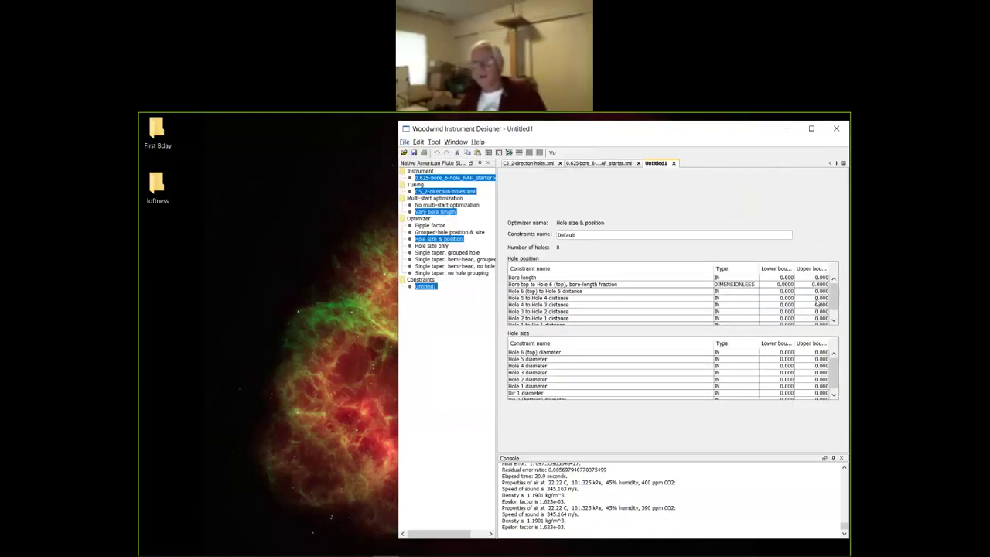
Set the bore length constraint to a lower bound of 8 and an upper bound of 16 inches.
{"action": "left_click", "coordinate": [778, 279]}
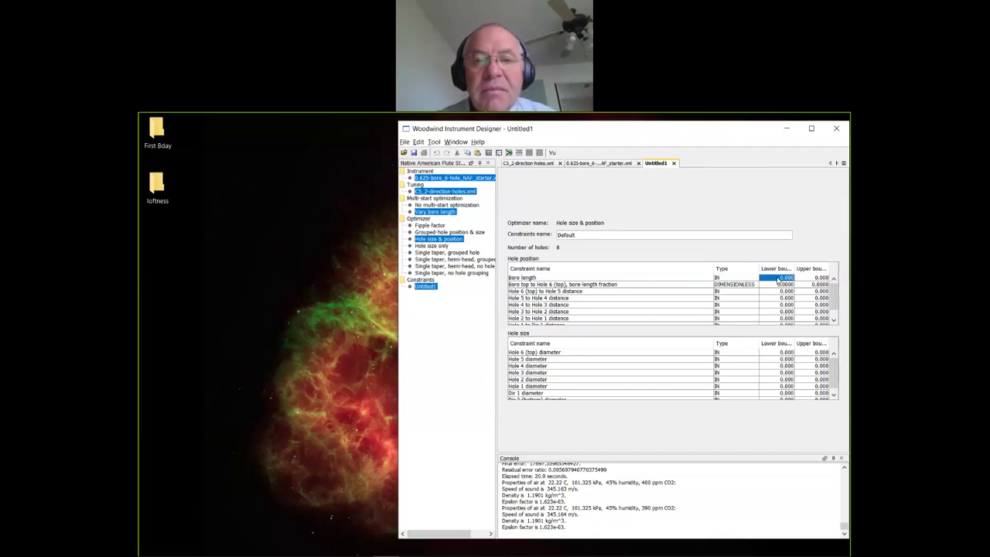
{"action": "type", "text": "8"}
{"action": "key", "text": "Tab"}
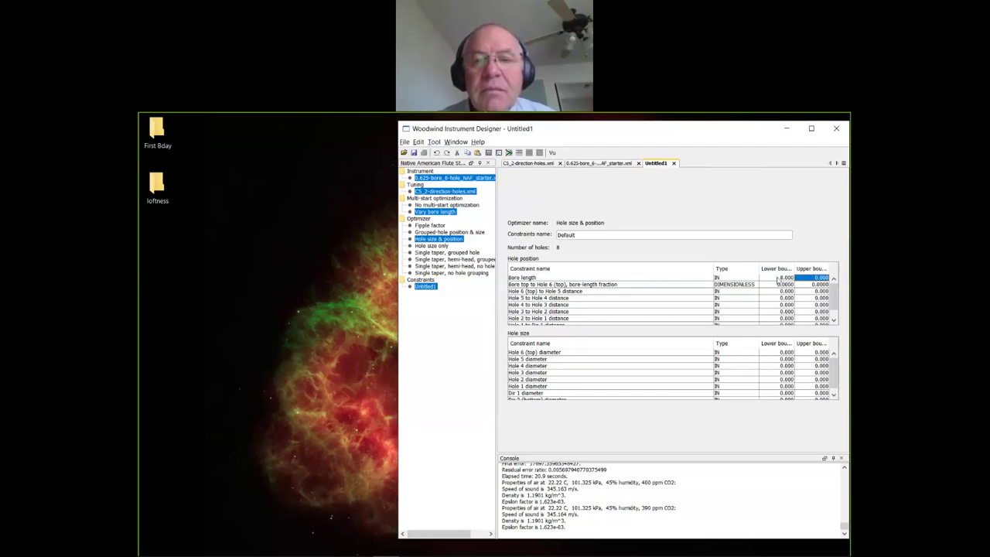
{"action": "type", "text": "16"}
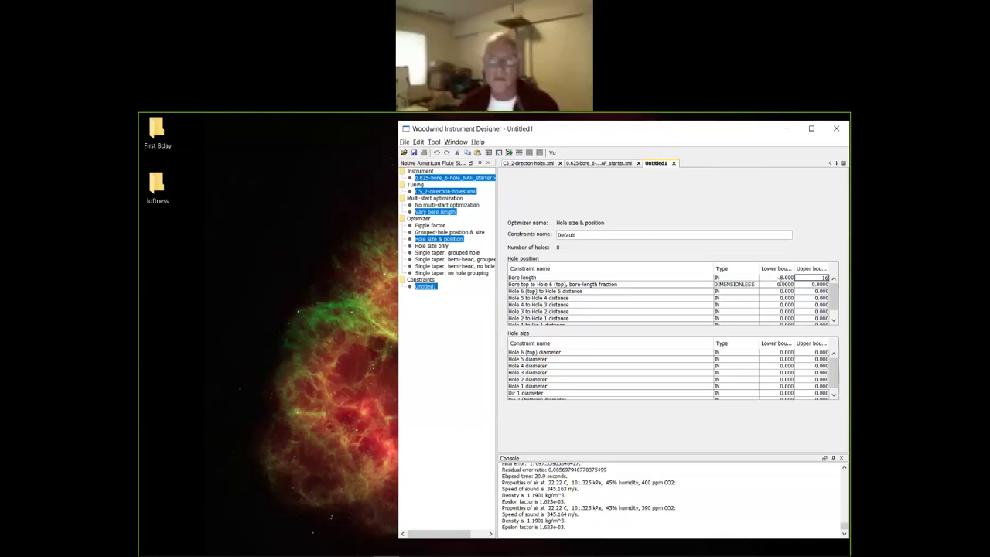
{"action": "key", "text": "Tab"}
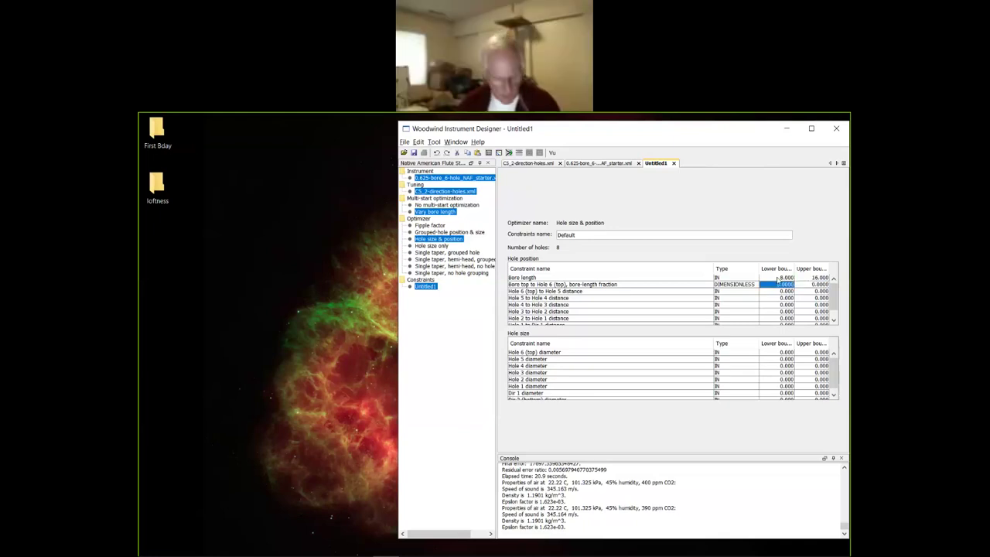
Set the bore-top-to-Hole 6 bore-length fraction to a lower bound of 0.25 and an upper bound of 0.5.
{"action": "key", "text": "BackSpace"}
{"action": "type", "text": "0.25"}
{"action": "key", "text": "Tab"}
{"action": "key", "text": "BackSpace"}
{"action": "type", "text": "0.5"}
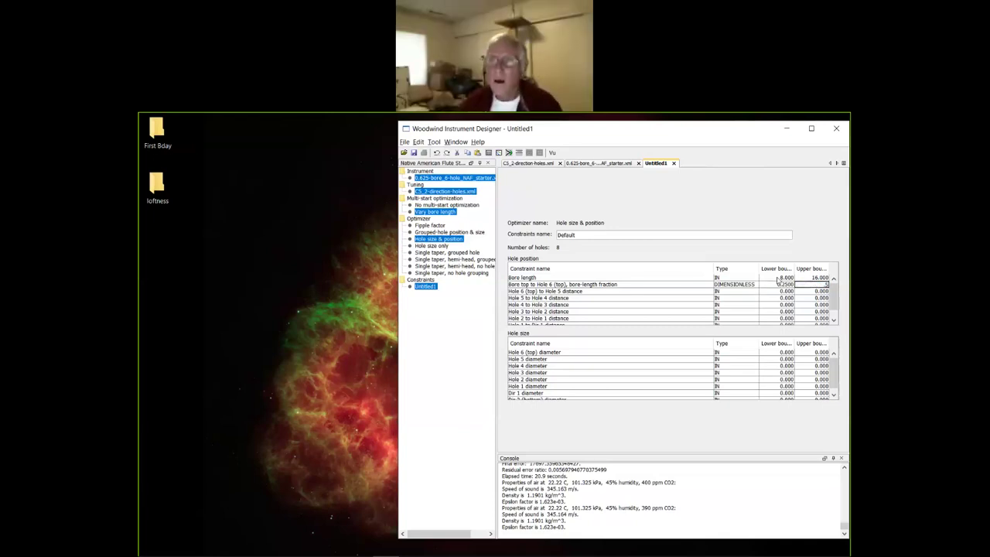
{"action": "key", "text": "Return"}
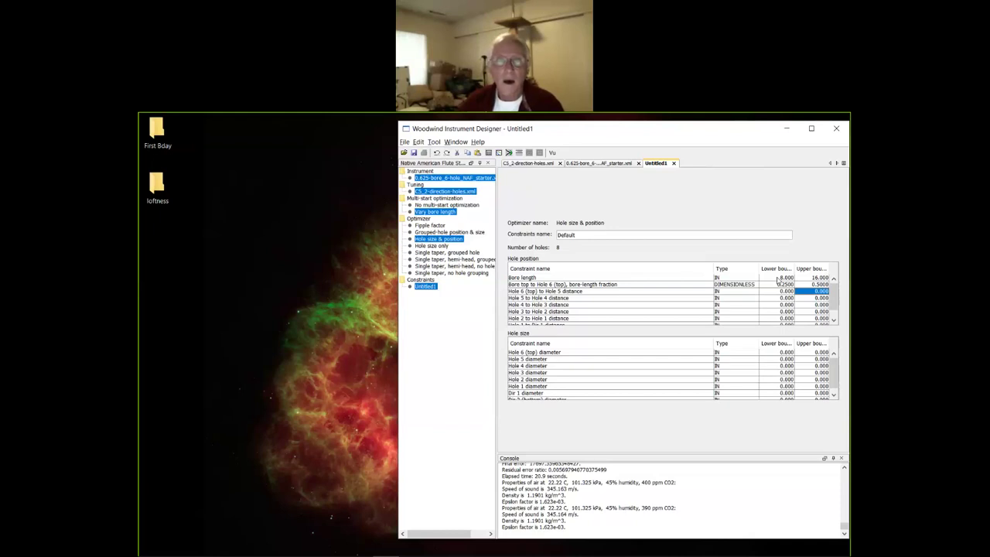
Set the lower bounds of the Hole 6 to Hole 5, Hole 5 to Hole 4 and Hole 4 to Hole 3 distances to 0.8 inch.
{"action": "key", "text": "Left"}
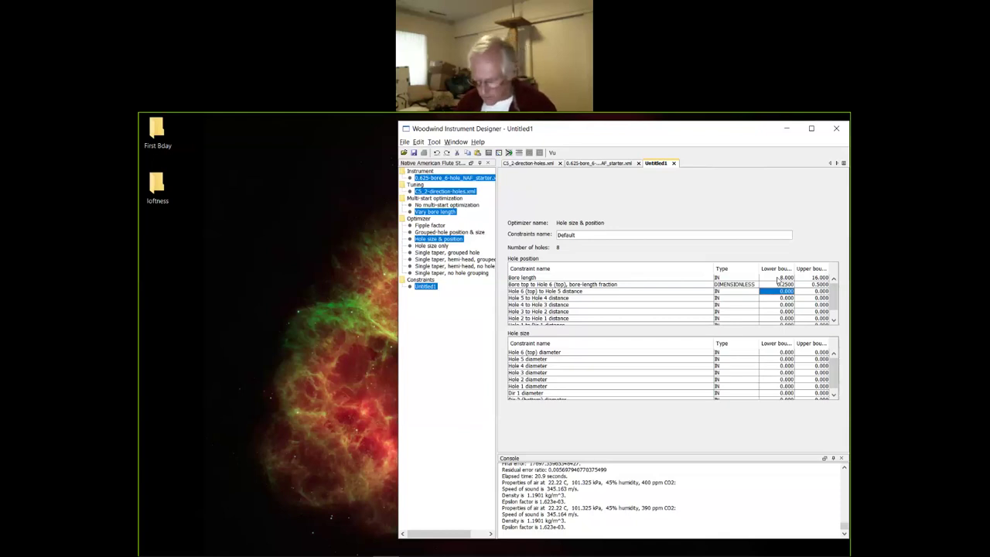
{"action": "type", "text": "8"}
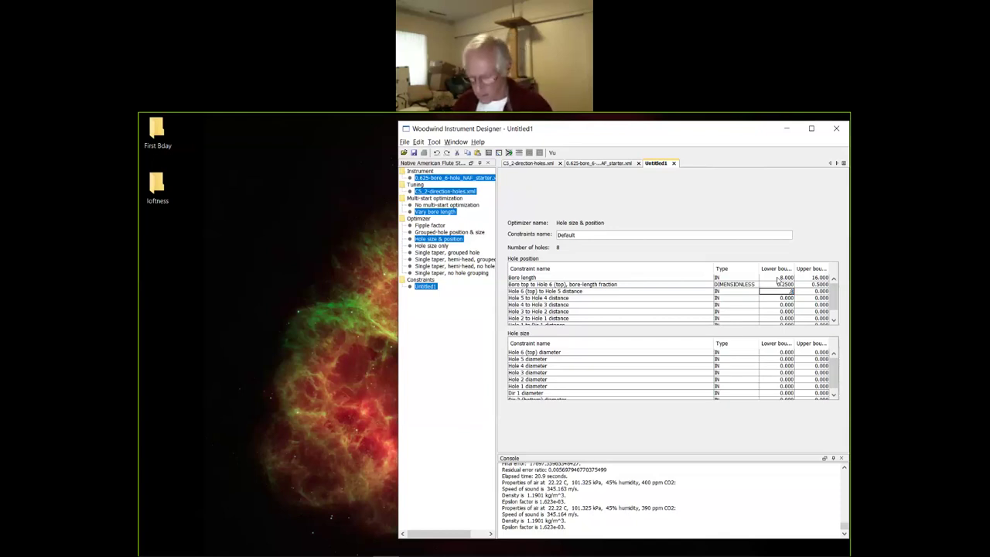
{"action": "key", "text": "Return"}
{"action": "type", "text": "8"}
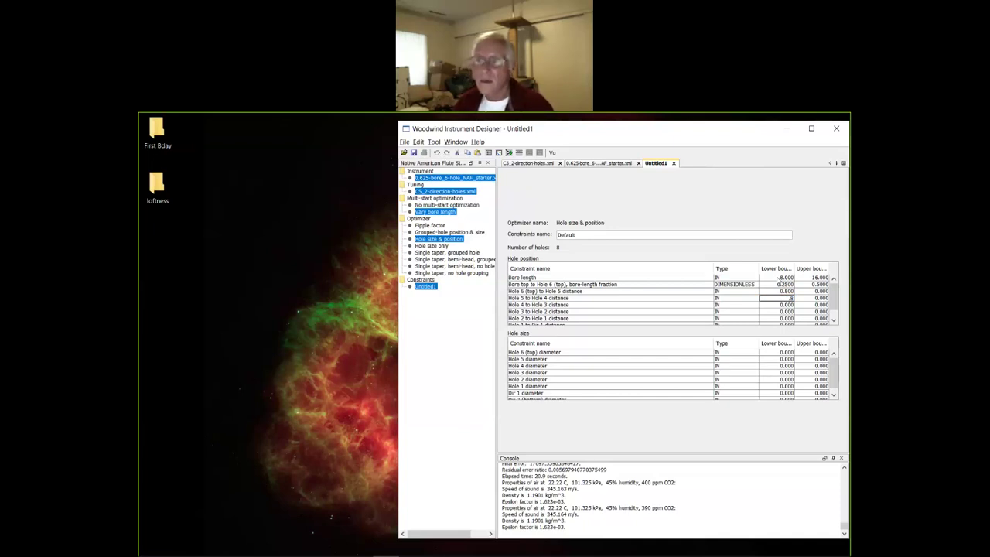
{"action": "key", "text": "Return"}
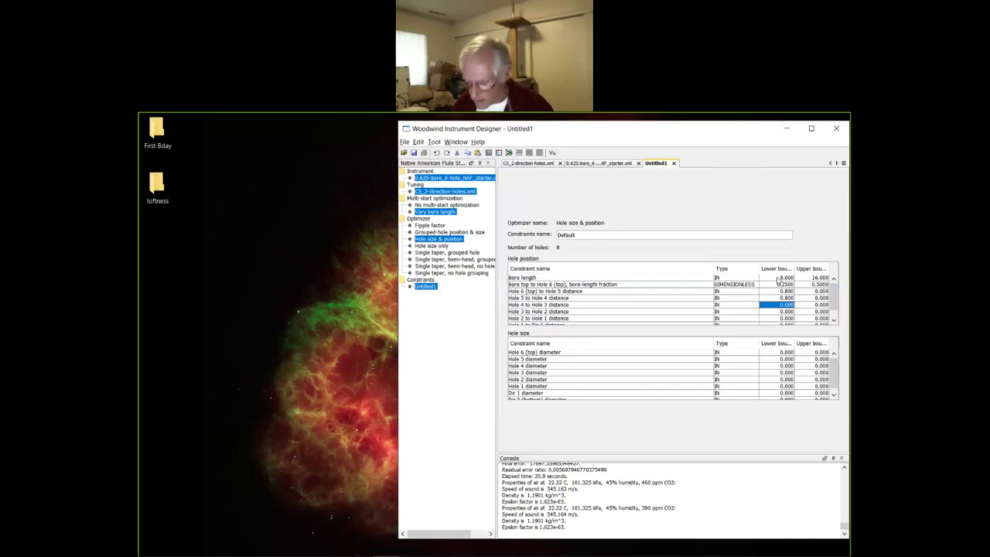
{"action": "type", "text": "0"}
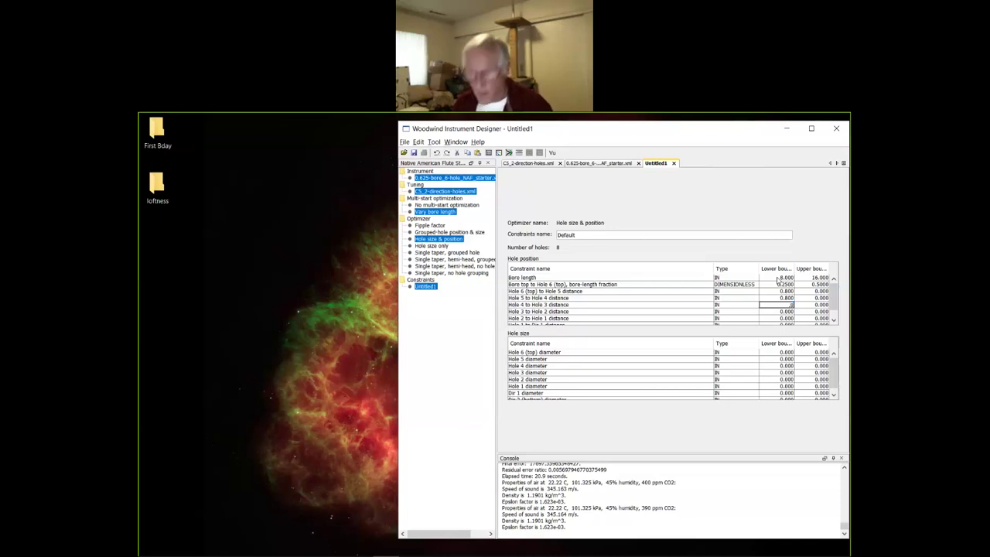
{"action": "key", "text": "Return"}
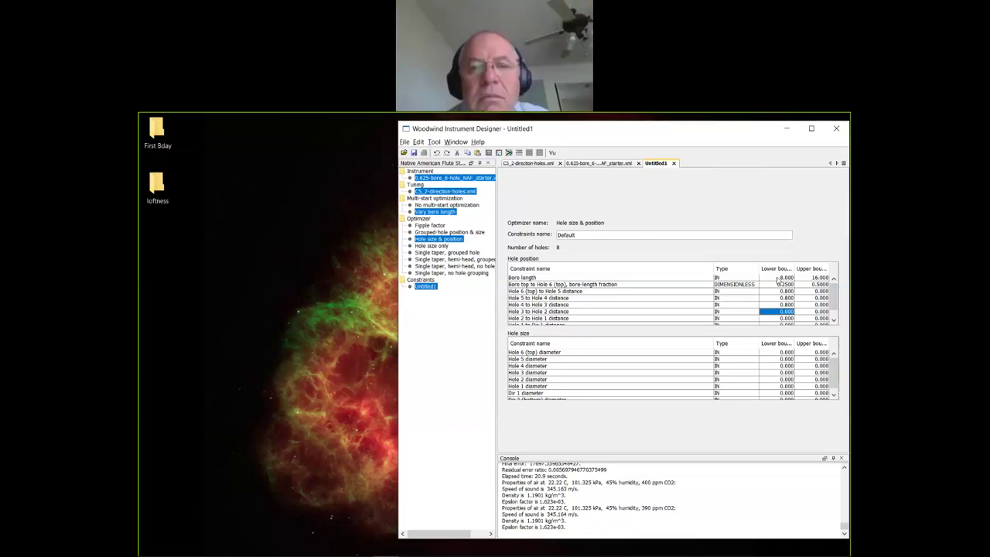
Set the lower bounds of the Hole 3 to Hole 2, Hole 2 to Hole 1 and Hole 1 to Dir 1 distances to 0.8 inch.
{"action": "key", "text": "BackSpace"}
{"action": "type", "text": "0.8"}
{"action": "key", "text": "Return"}
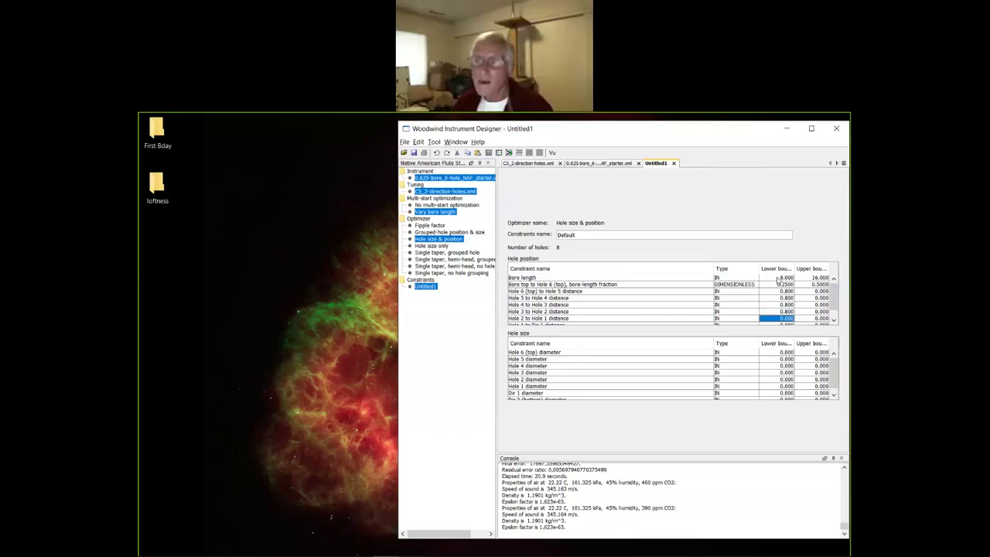
{"action": "key", "text": "BackSpace"}
{"action": "type", "text": "0.8"}
{"action": "key", "text": "Return"}
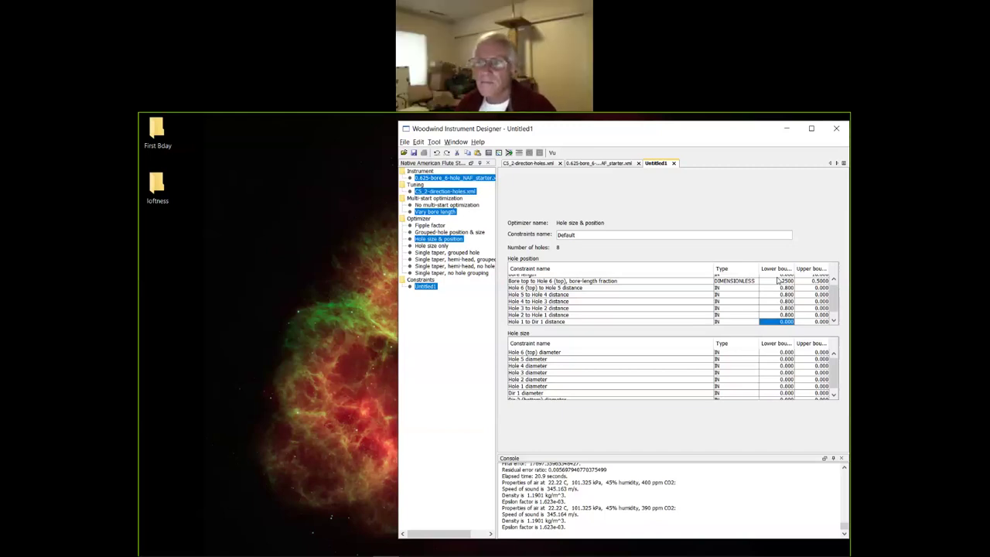
{"action": "scroll", "coordinate": [669, 294], "scroll_direction": "down", "scroll_amount": 1}
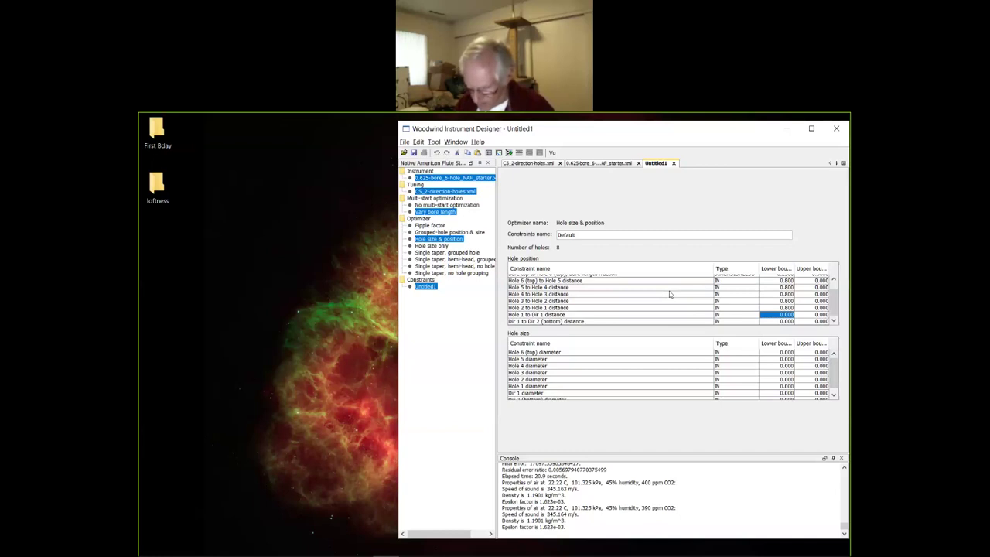
{"action": "key", "text": "BackSpace"}
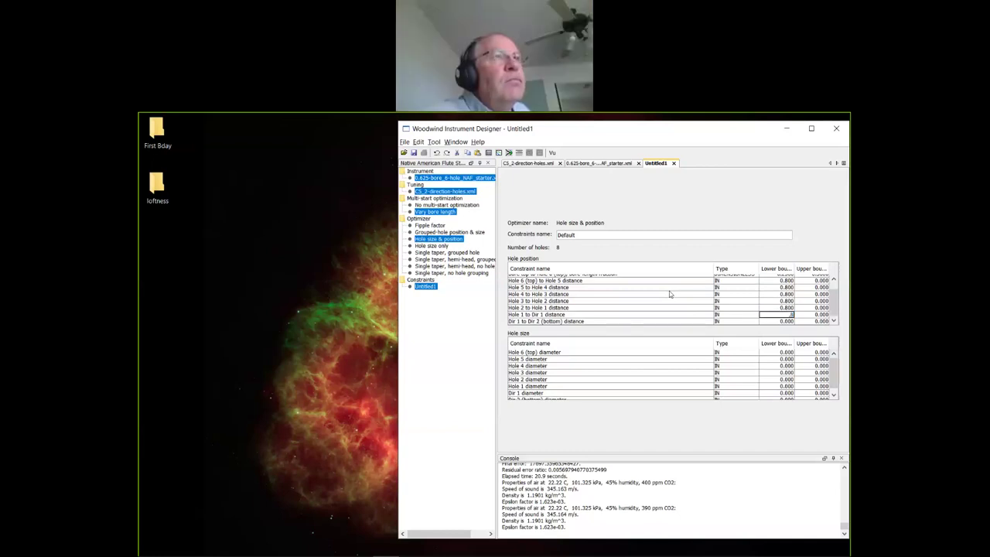
{"action": "type", "text": ".8"}
{"action": "key", "text": "Return"}
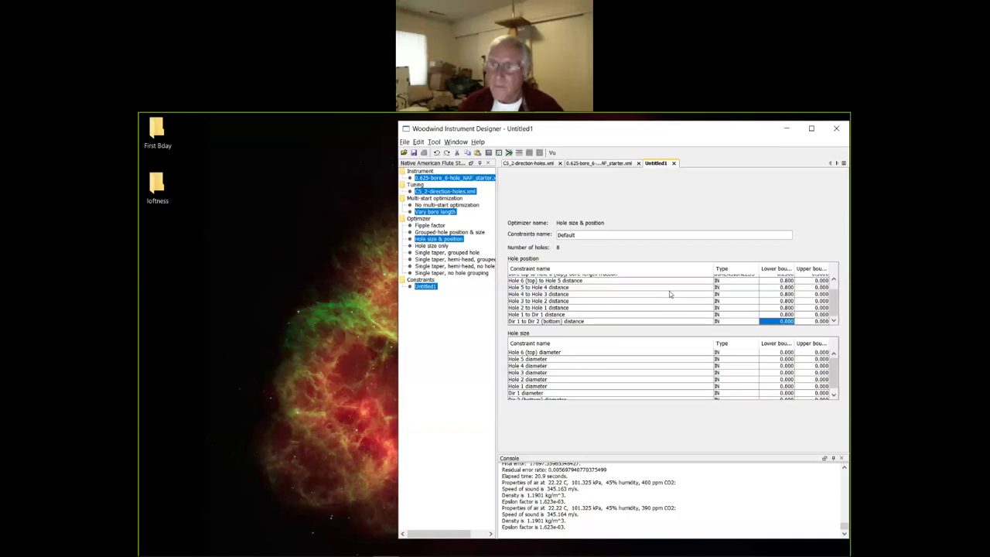
Set the upper bounds of the Hole 6 to Hole 5 and Hole 5 to Hole 4 distances to 1.25 inches.
{"action": "key", "text": "Right"}
{"action": "key", "text": "Up"}
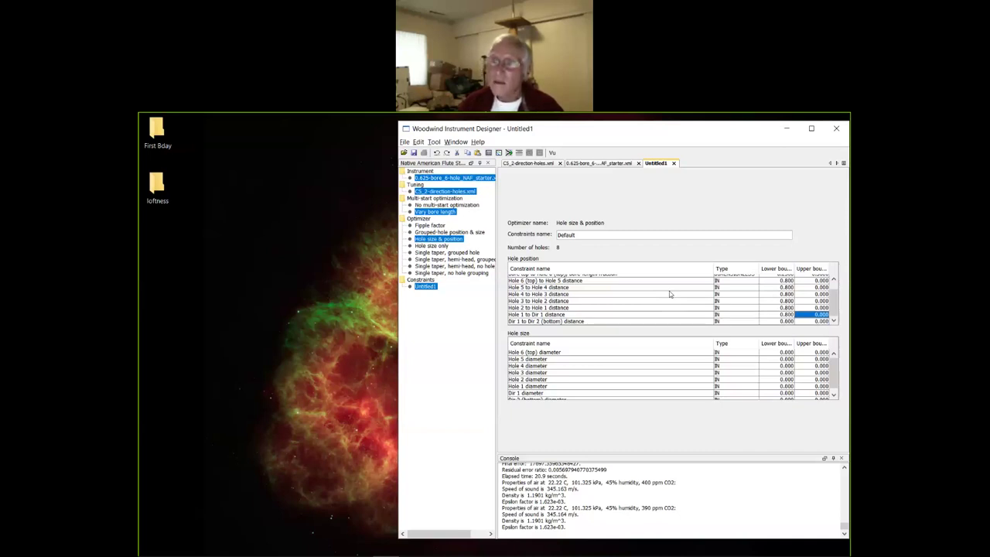
{"action": "key", "text": "Up"}
{"action": "key", "text": "Up"}
{"action": "key", "text": "Up"}
{"action": "key", "text": "Up"}
{"action": "key", "text": "Up"}
{"action": "key", "text": "Up"}
{"action": "key", "text": "Up"}
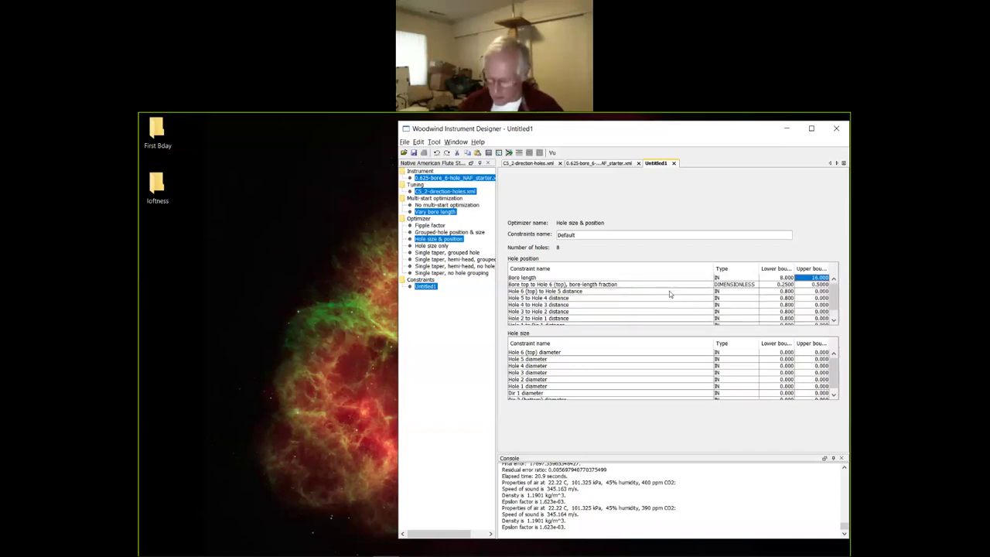
{"action": "key", "text": "Down"}
{"action": "key", "text": "Down"}
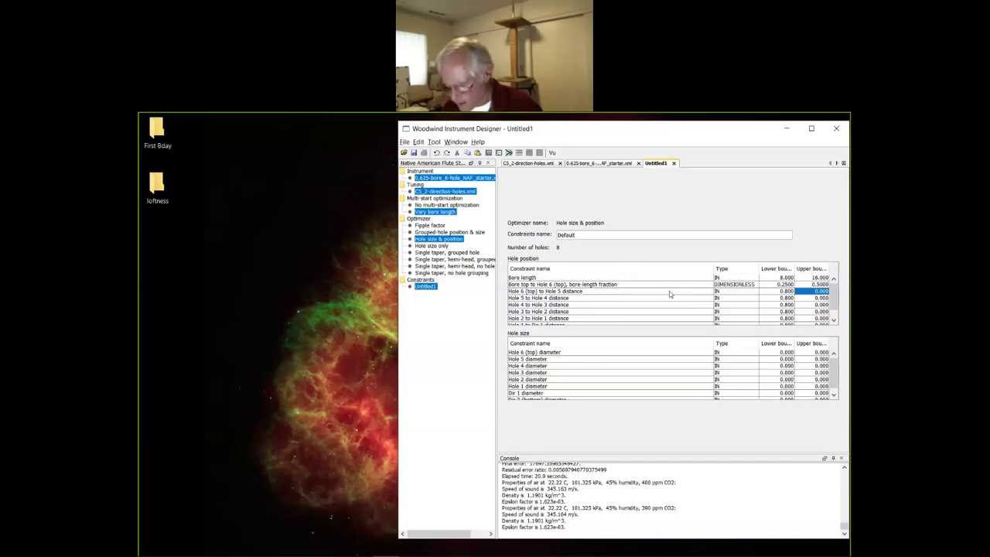
{"action": "type", "text": "1"}
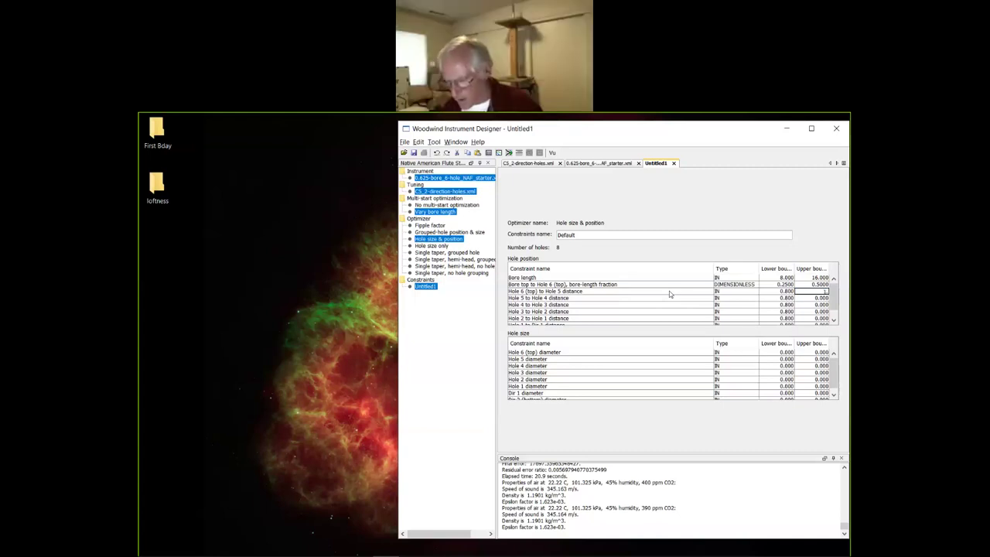
{"action": "type", "text": ".25"}
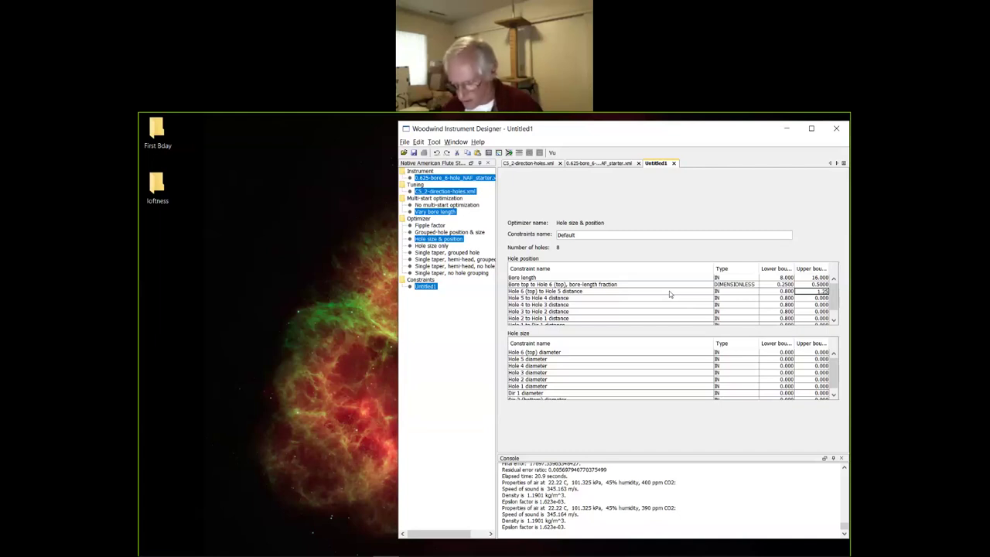
{"action": "key", "text": "Return"}
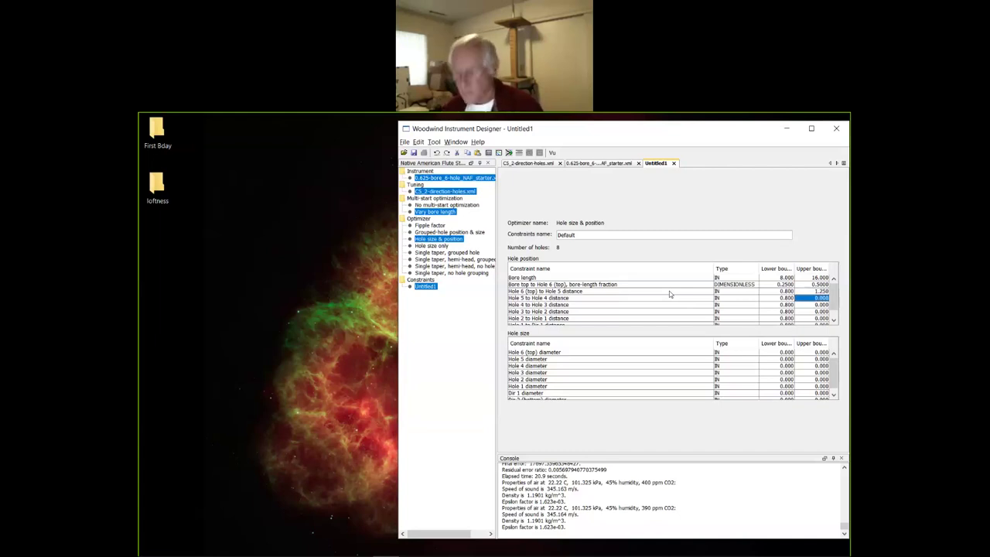
{"action": "type", "text": "1.25"}
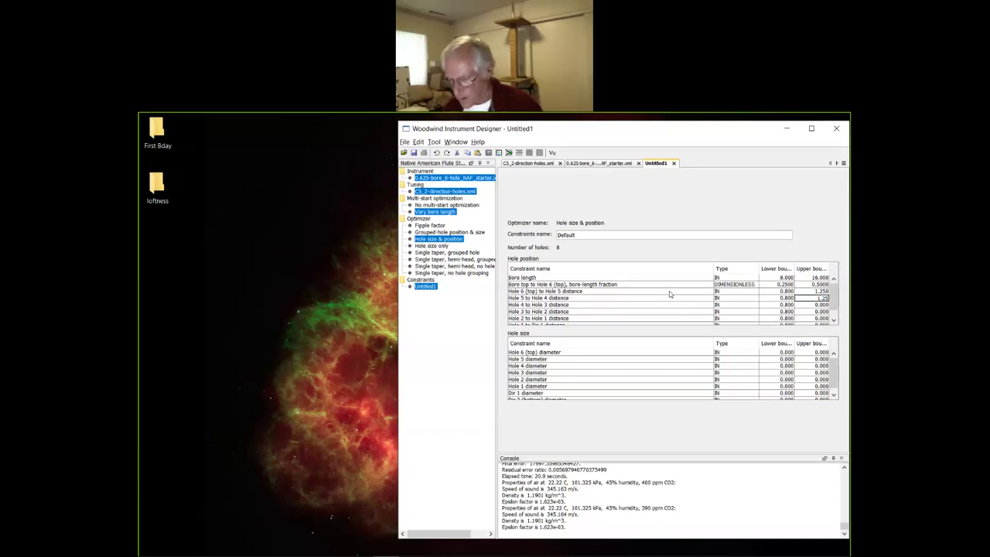
{"action": "key", "text": "Return"}
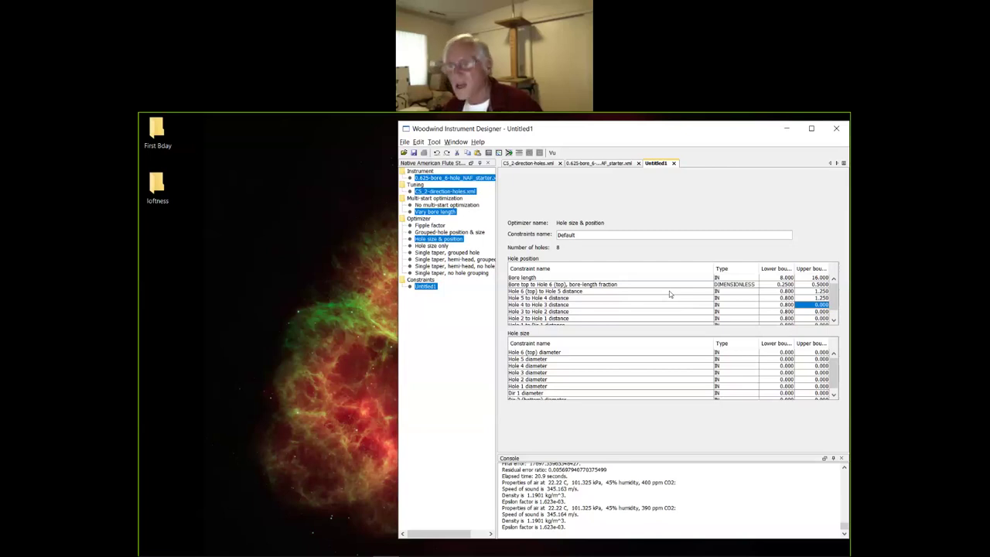
Set the distance upper bounds to 3 inches for Hole 4 to Hole 3, and 1.25 inches for Hole 3 to Hole 2 and Hole 2 to Hole 1.
{"action": "type", "text": "1"}
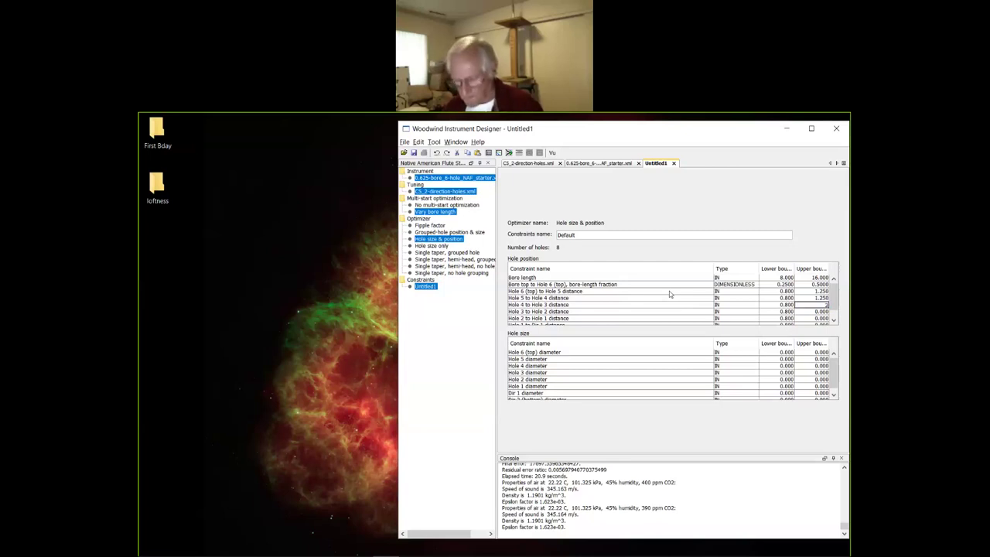
{"action": "key", "text": "Return"}
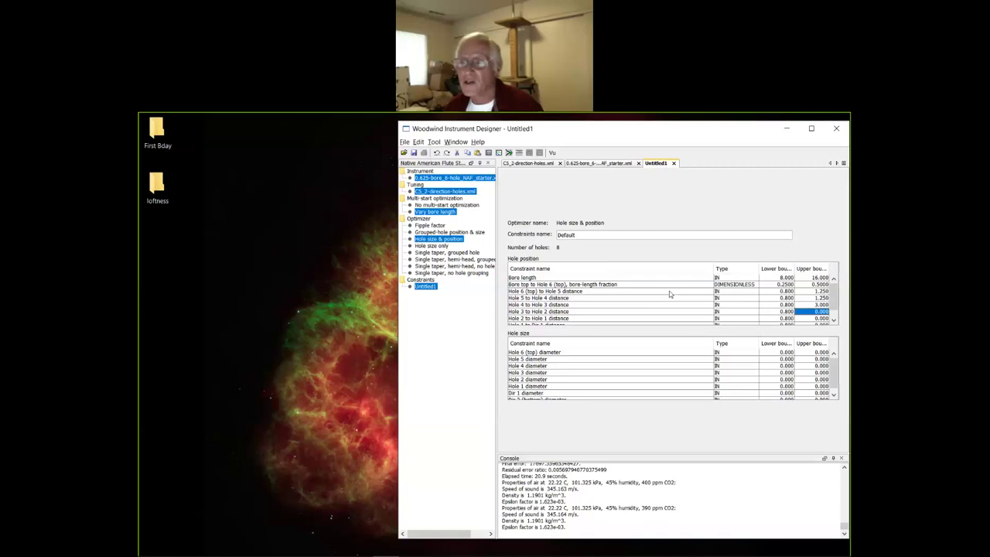
{"action": "type", "text": "1.25"}
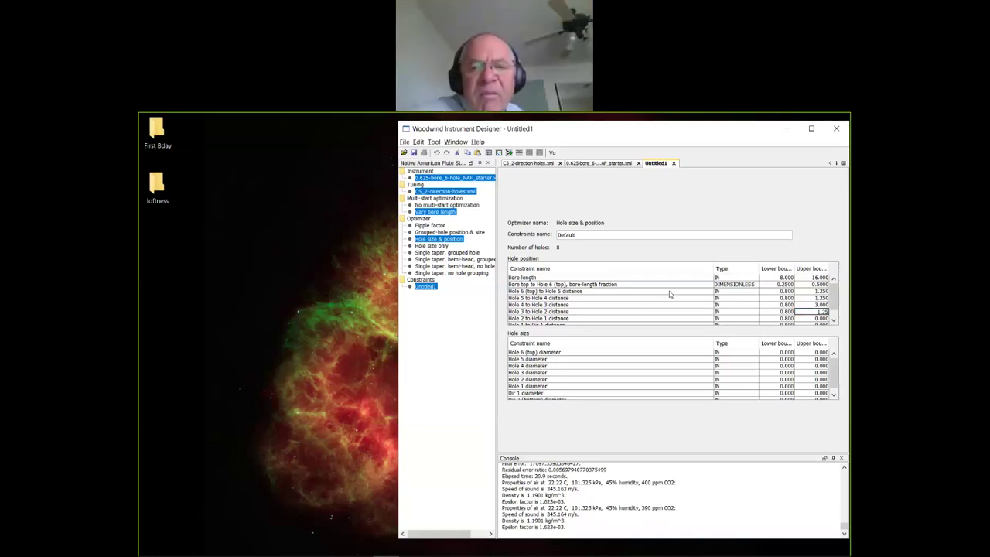
{"action": "key", "text": "Return"}
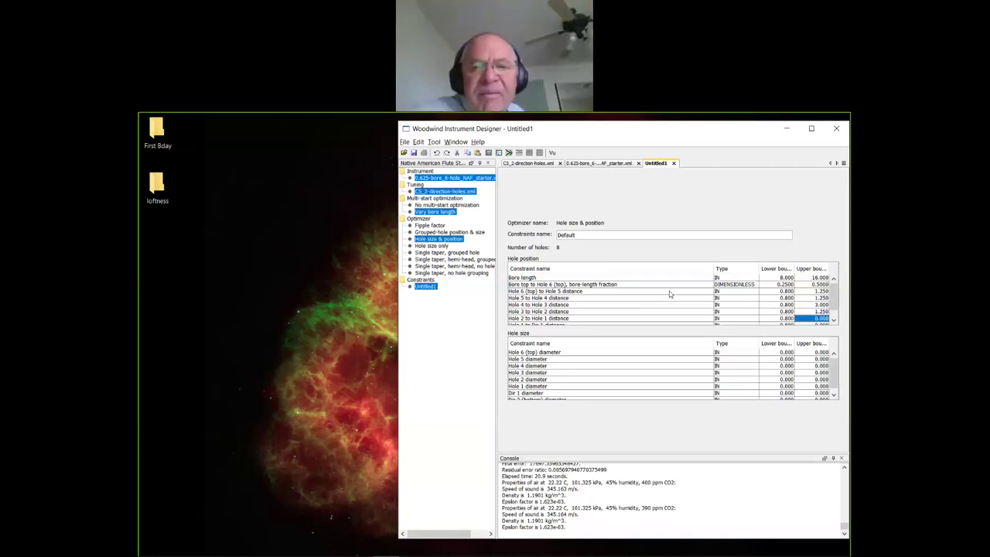
{"action": "type", "text": "1.25"}
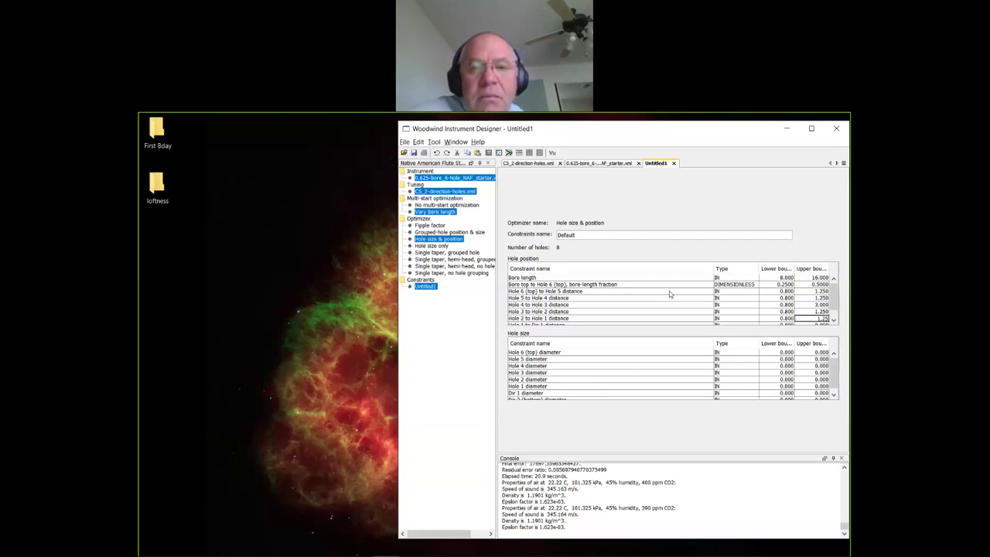
{"action": "key", "text": "Return"}
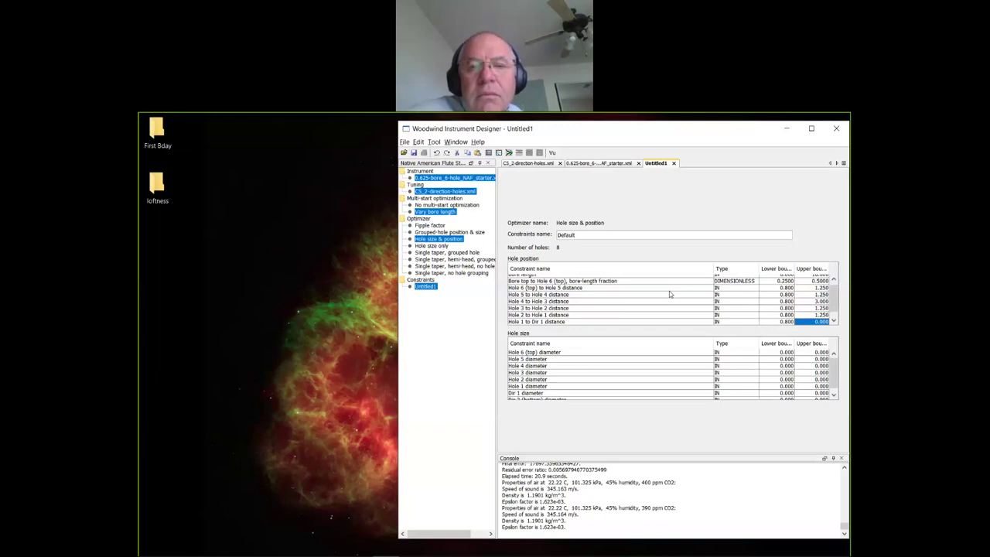
Set the upper bound of the Hole 1 to Dir 1 distance to 5 inches and the Dir 1 to Dir 2 distance to 0.
{"action": "type", "text": "5"}
{"action": "key", "text": "Return"}
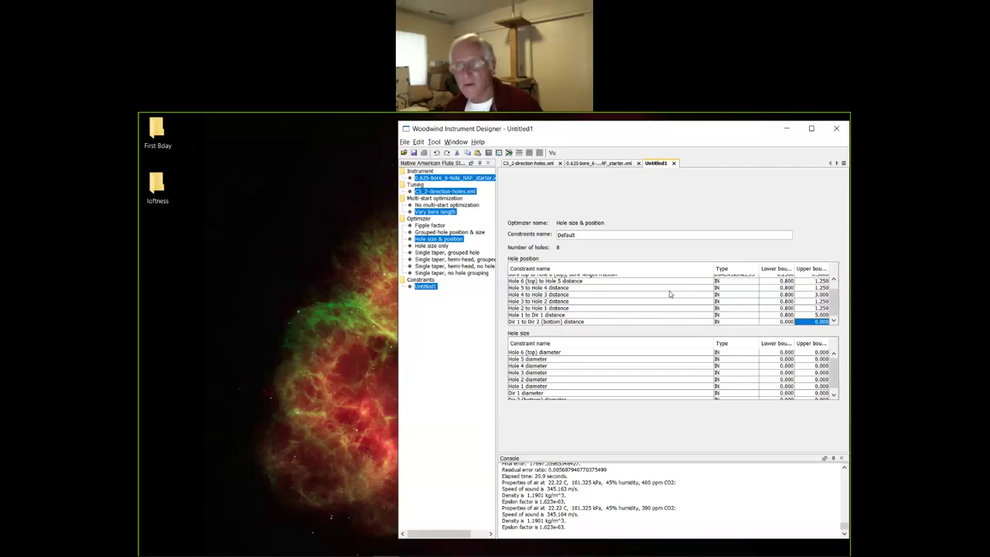
{"action": "type", "text": "0"}
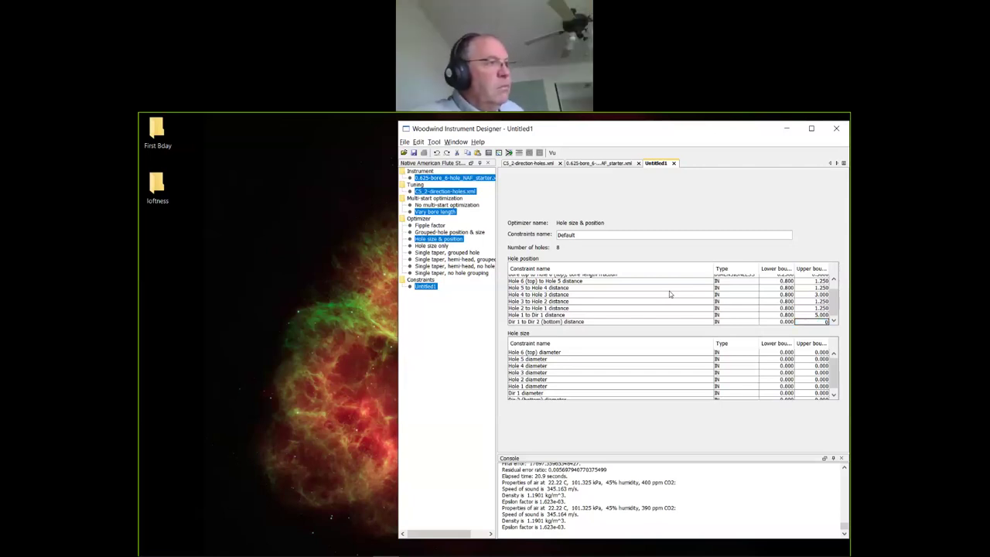
{"action": "key", "text": "Up"}
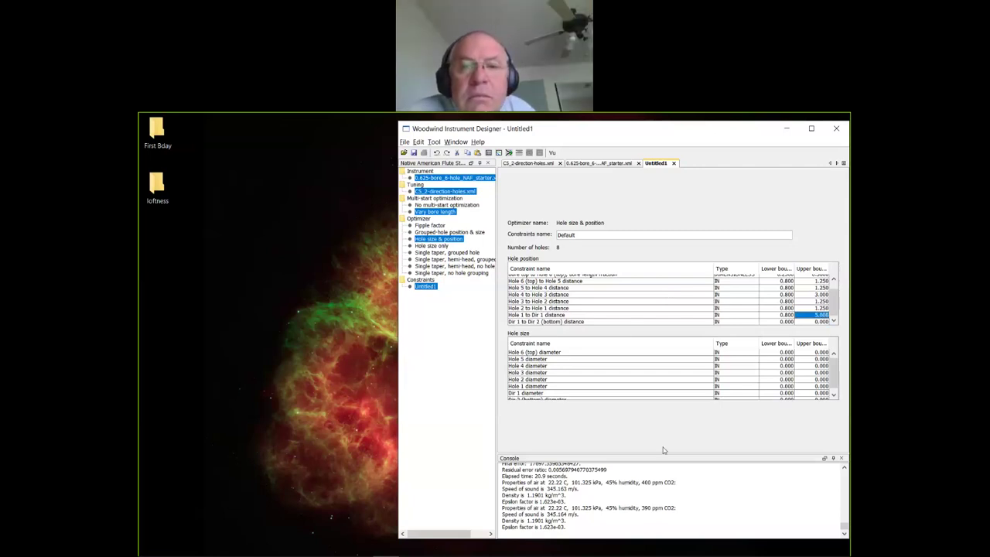
Set the lower bounds of the Hole 6, Hole 5 and Hole 4 diameters to 0.1 inch.
{"action": "left_click", "coordinate": [779, 353]}
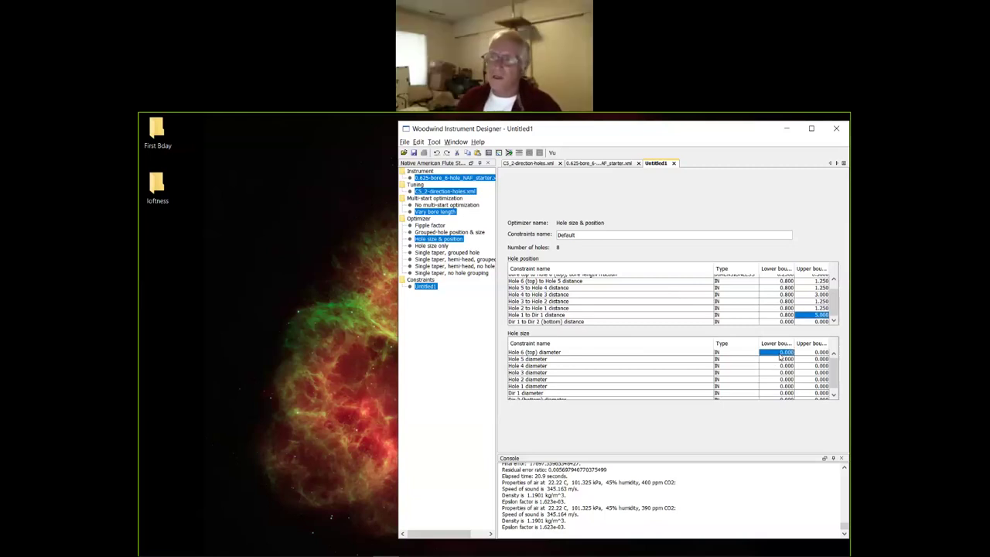
{"action": "scroll", "coordinate": [776, 355], "scroll_direction": "down", "scroll_amount": 1}
{"action": "scroll", "coordinate": [776, 355], "scroll_direction": "up", "scroll_amount": 1}
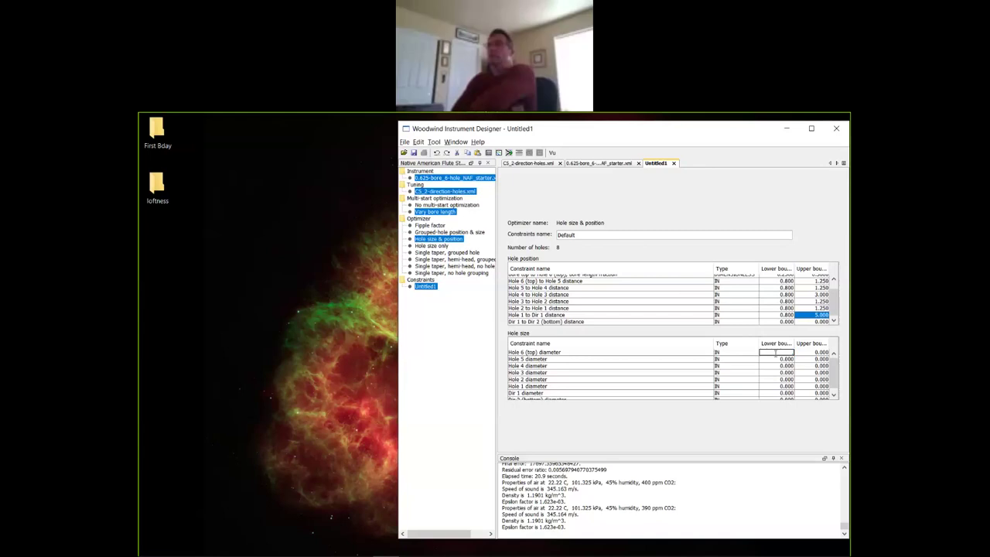
{"action": "double_click", "coordinate": [776, 355]}
{"action": "type", "text": "0.1"}
{"action": "key", "text": "Return"}
{"action": "type", "text": "0.1"}
{"action": "key", "text": "Return"}
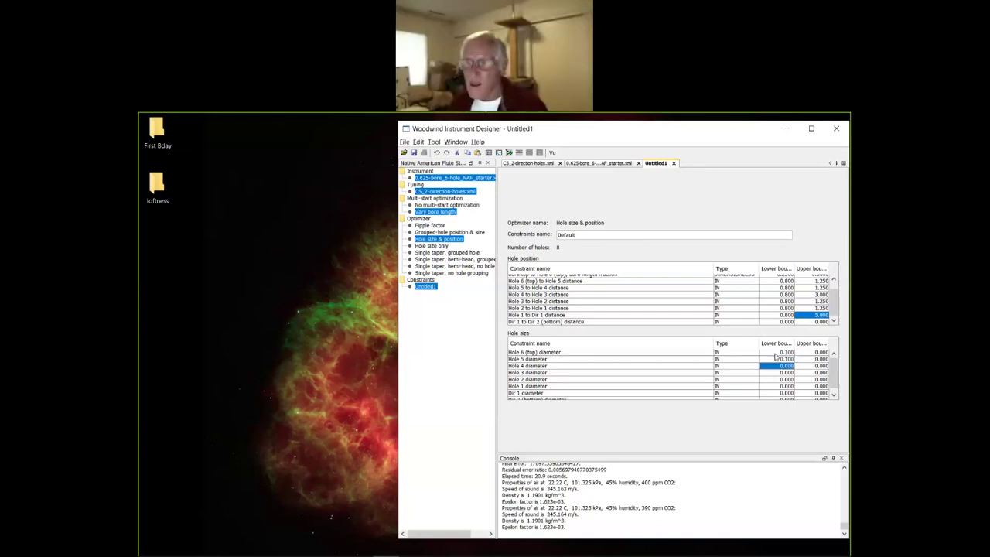
{"action": "type", "text": "0.1"}
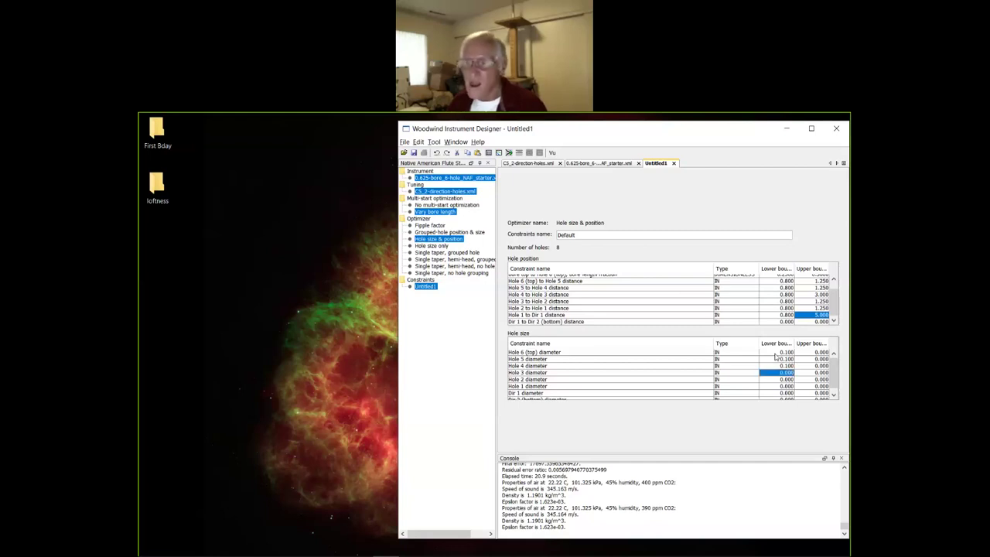
{"action": "key", "text": "Return"}
Set the lower bounds of the Hole 3, Hole 2 and Hole 1 diameters to 0.1 inch.
{"action": "type", "text": "0.1"}
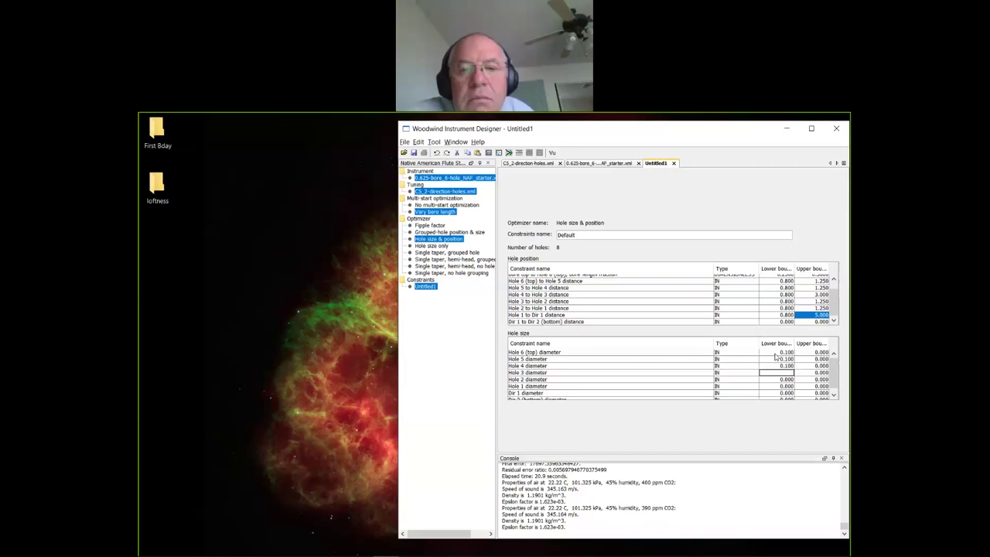
{"action": "key", "text": "Return"}
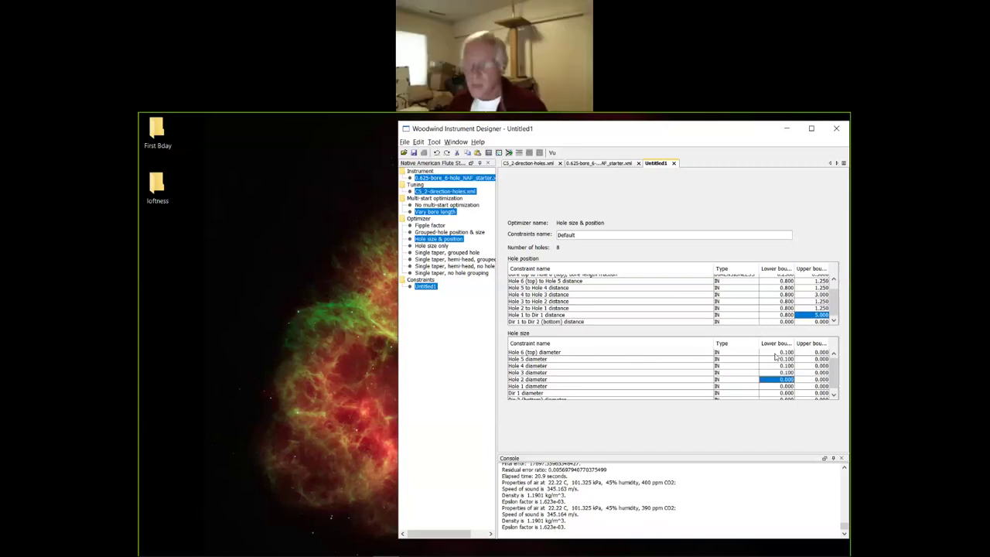
{"action": "type", "text": "0.1"}
{"action": "key", "text": "Return"}
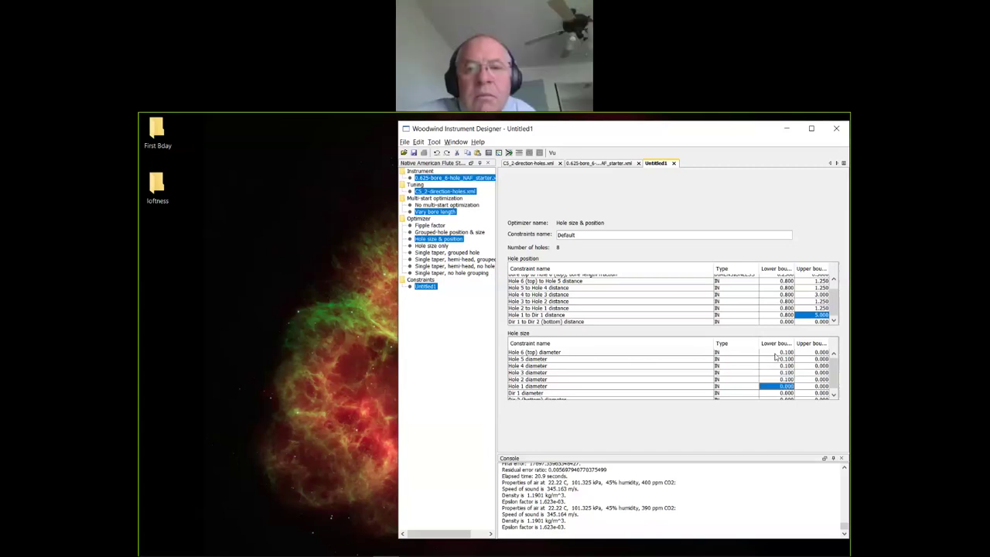
{"action": "type", "text": "0.1"}
{"action": "key", "text": "Return"}
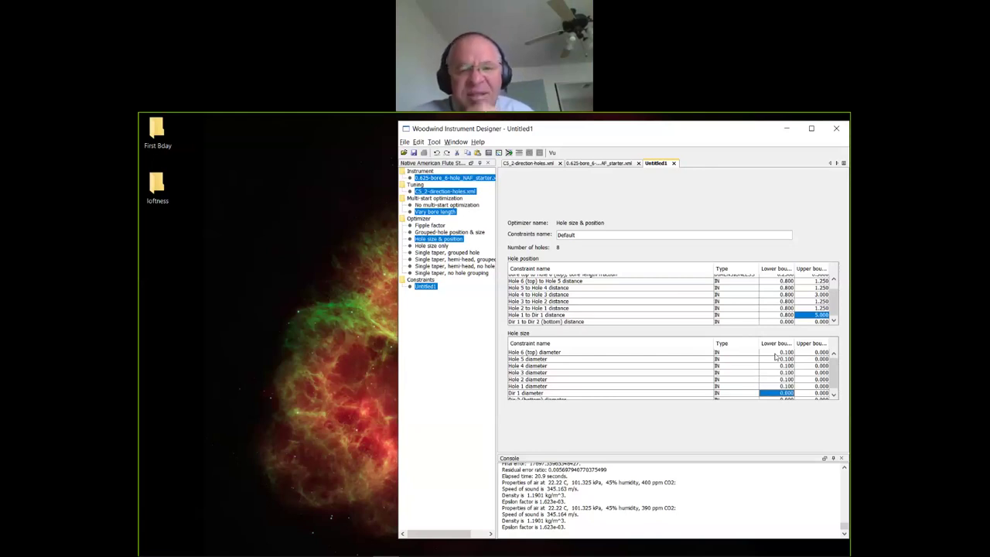
Set the lower bounds of the Dir 1 and Dir 2 diameters to 0.3 inch.
{"action": "type", "text": "0"}
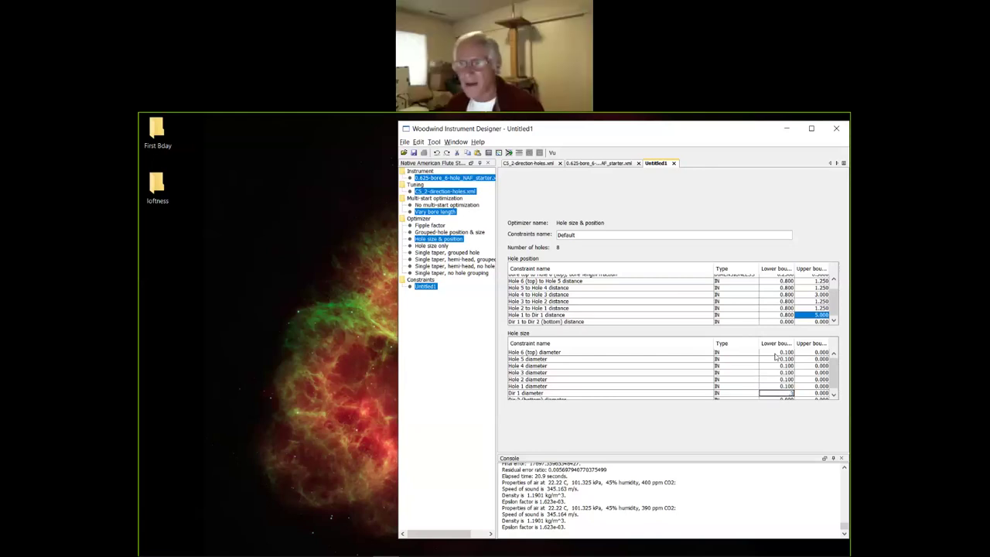
{"action": "type", "text": ".3"}
{"action": "key", "text": "Return"}
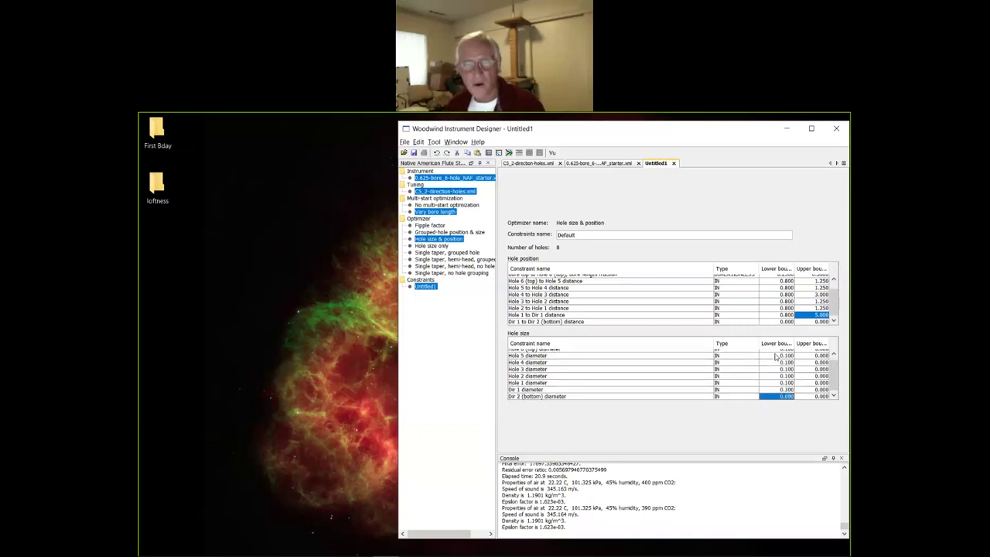
{"action": "type", "text": "0."}
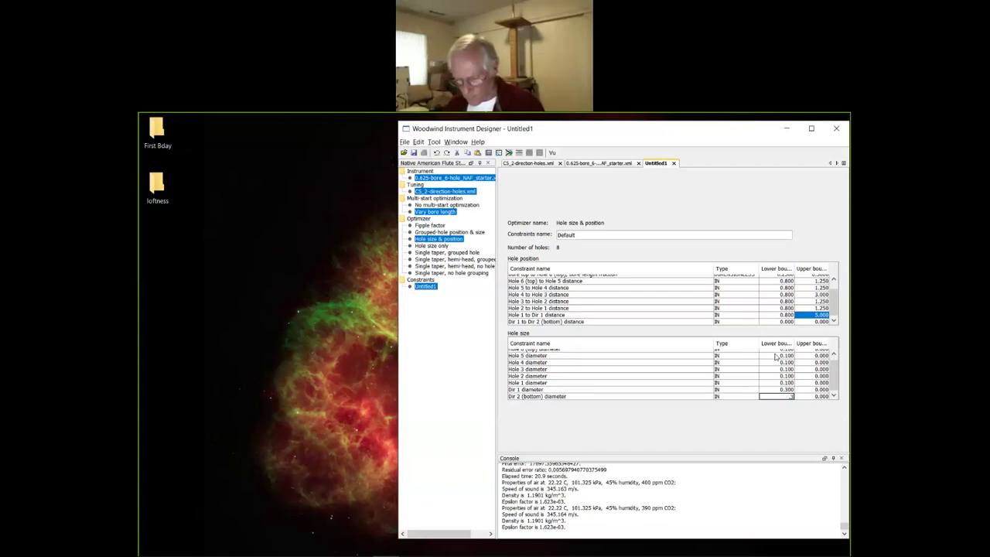
{"action": "type", "text": "3"}
{"action": "key", "text": "Return"}
Set the upper bounds of the Hole 6 and Hole 5 diameters to 0.4 inch.
{"action": "key", "text": "Up"}
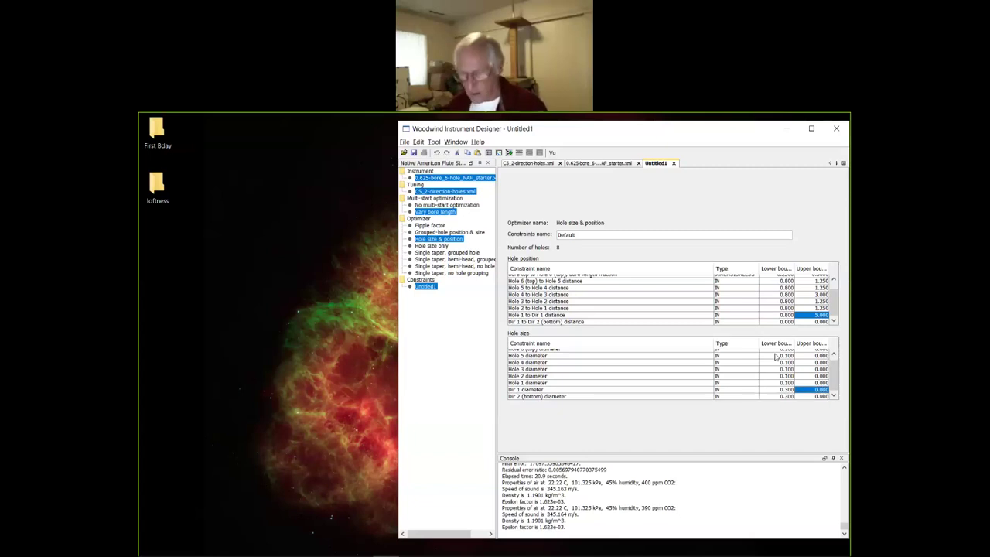
{"action": "key", "text": "Up"}
{"action": "key", "text": "Up"}
{"action": "key", "text": "Up"}
{"action": "key", "text": "Up"}
{"action": "key", "text": "Up"}
{"action": "key", "text": "Up"}
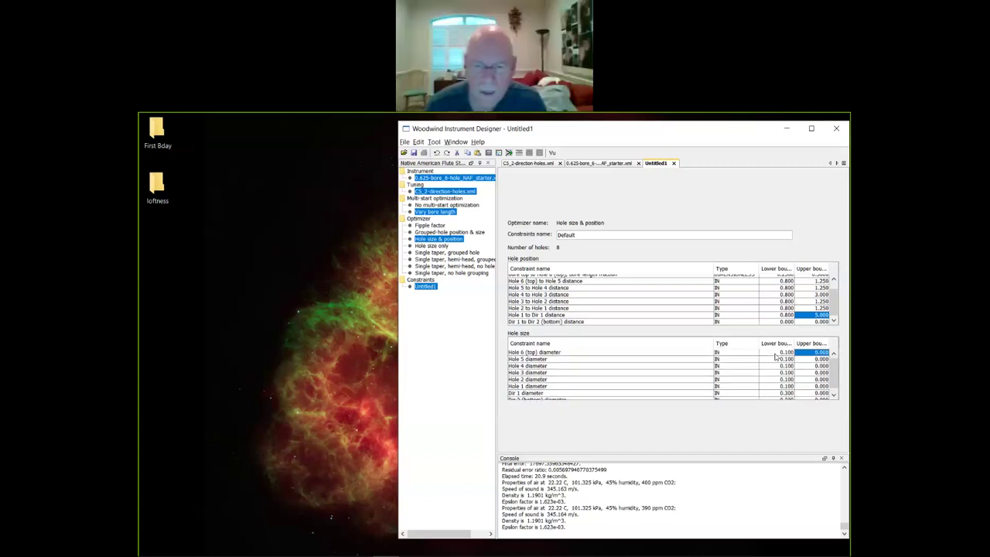
{"action": "key", "text": "Down"}
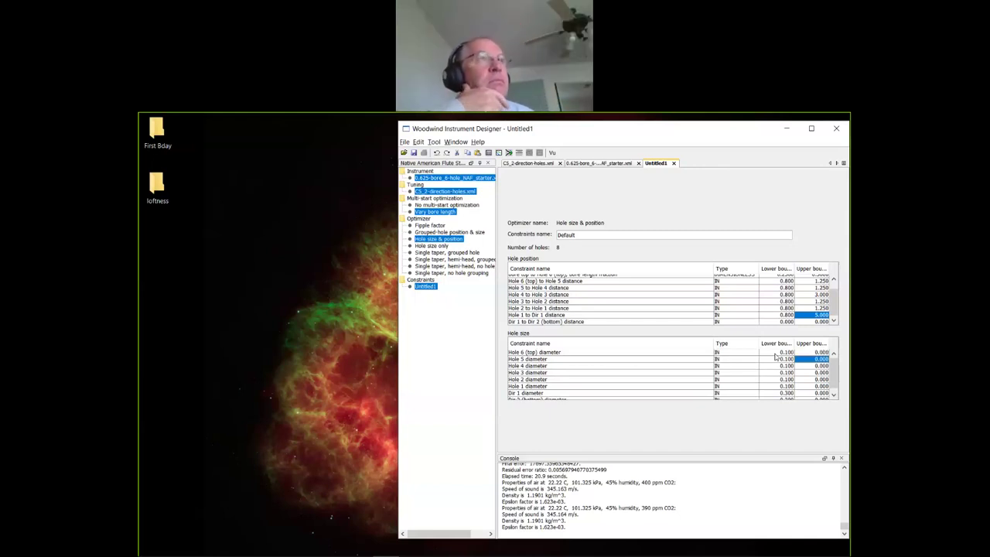
{"action": "key", "text": "Up"}
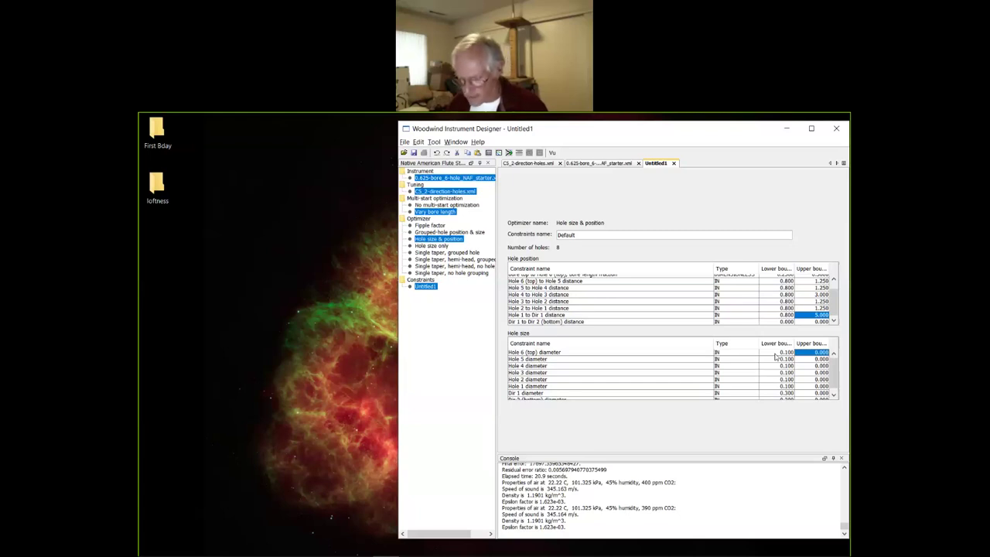
{"action": "key", "text": "BackSpace"}
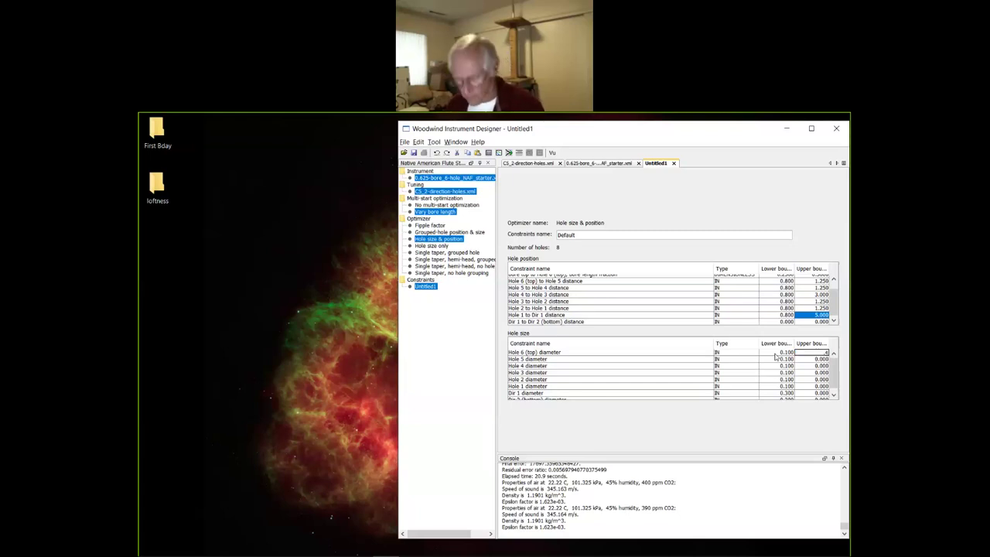
{"action": "type", "text": ".4"}
{"action": "key", "text": "Return"}
{"action": "key", "text": "BackSpace"}
{"action": "type", "text": ".4"}
{"action": "key", "text": "Return"}
Set the upper bounds of the Hole 4, Hole 3, Hole 2 and Hole 1 diameters to 0.4 inch.
{"action": "key", "text": "BackSpace"}
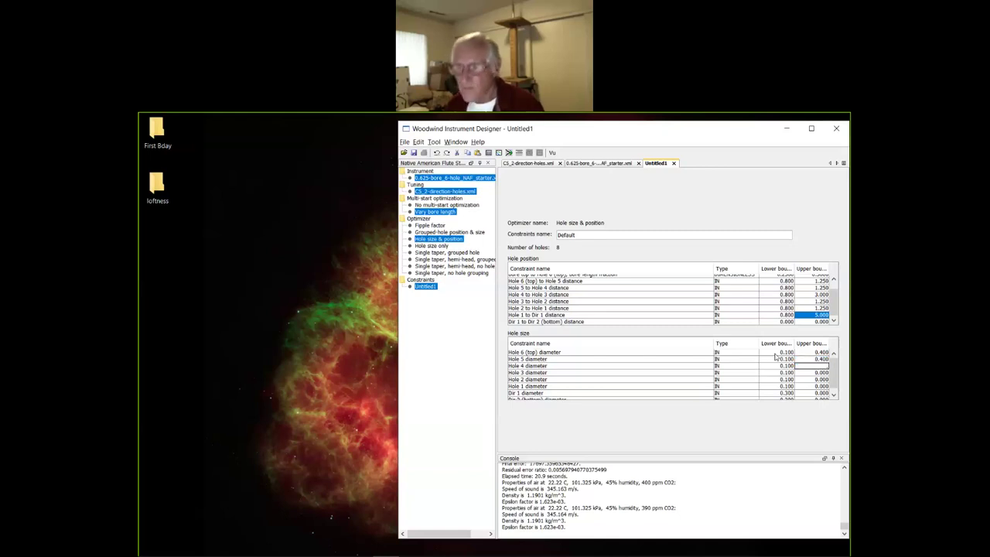
{"action": "type", "text": ".4"}
{"action": "key", "text": "Return"}
{"action": "key", "text": "BackSpace"}
{"action": "type", "text": ".4"}
{"action": "key", "text": "Return"}
{"action": "key", "text": "BackSpace"}
{"action": "type", "text": ".4"}
{"action": "key", "text": "Return"}
{"action": "key", "text": "BackSpace"}
{"action": "type", "text": ".4"}
{"action": "key", "text": "Return"}
Set the upper bounds of the Dir 1 and Dir 2 diameters to 0.4 inch, and change the Dir 2 bound to 3 inches.
{"action": "key", "text": "BackSpace"}
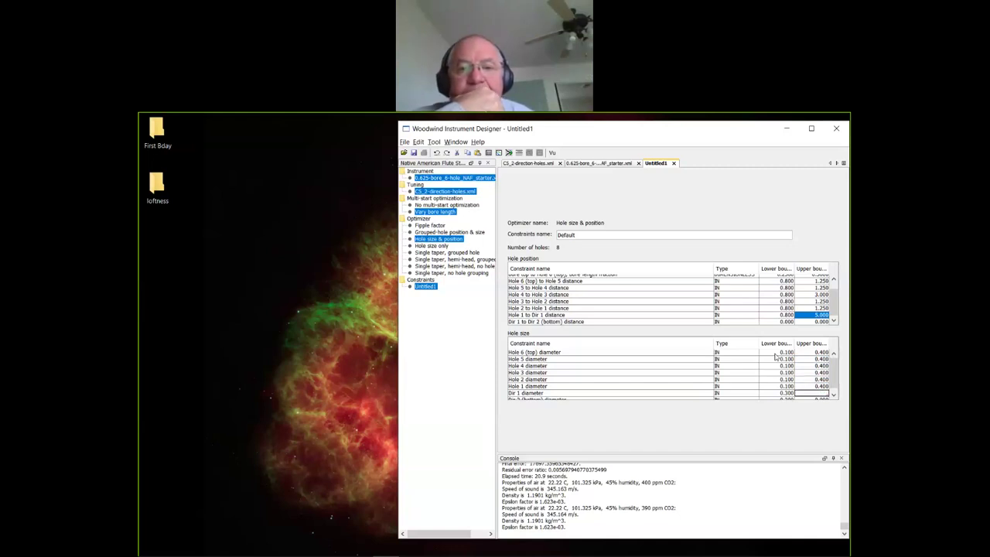
{"action": "type", "text": ".4"}
{"action": "key", "text": "Return"}
{"action": "key", "text": "BackSpace"}
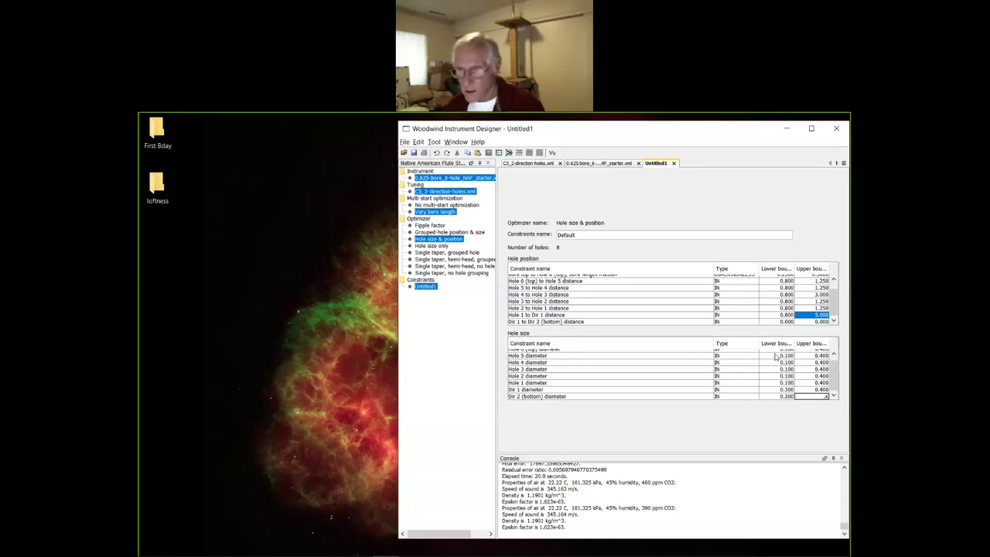
{"action": "type", "text": ".4"}
{"action": "key", "text": "Return"}
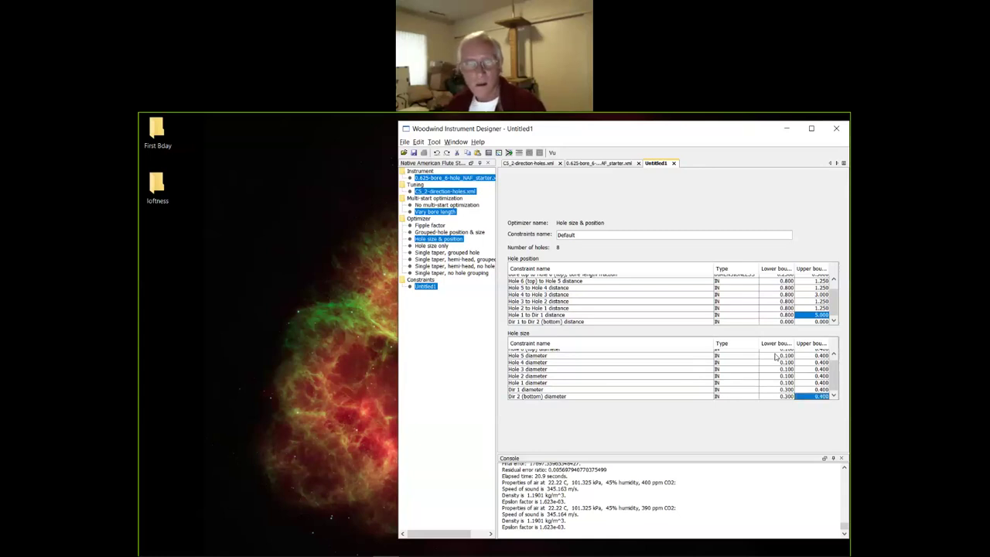
{"action": "key", "text": "BackSpace"}
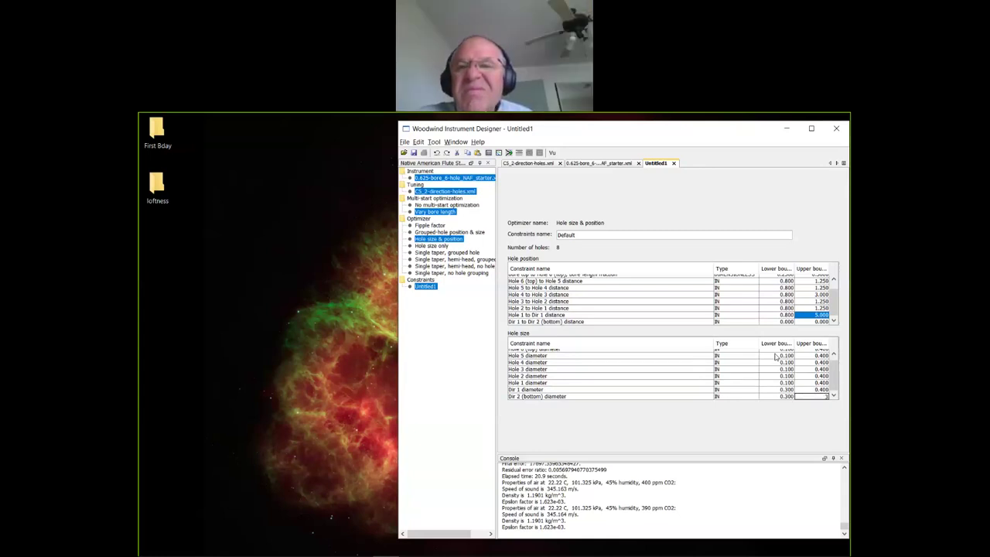
{"action": "type", "text": "3"}
{"action": "key", "text": "Return"}
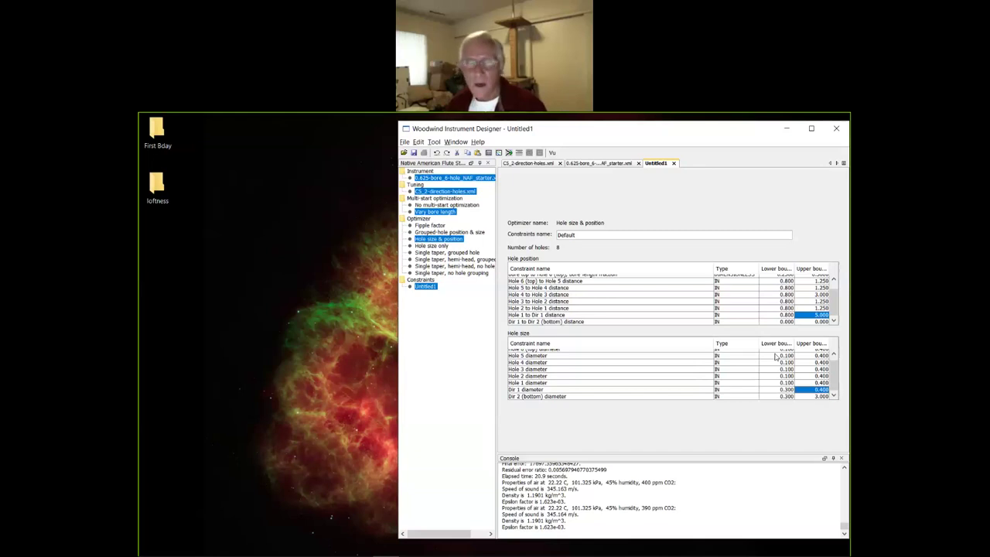
Set the upper bounds of the Dir 1 and Dir 2 diameters to 0.3 inch.
{"action": "key", "text": "BackSpace"}
{"action": "type", "text": ".3"}
{"action": "key", "text": "Return"}
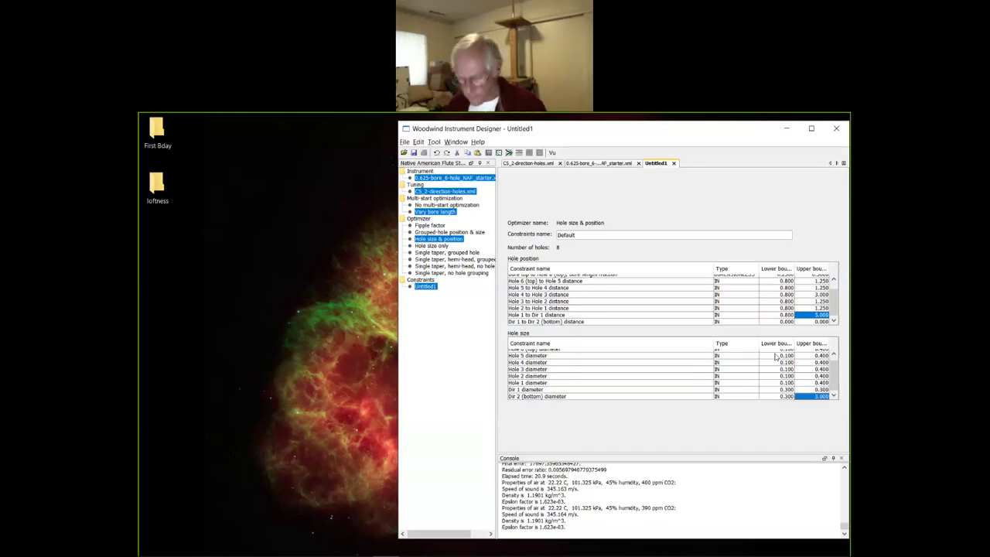
{"action": "key", "text": "BackSpace"}
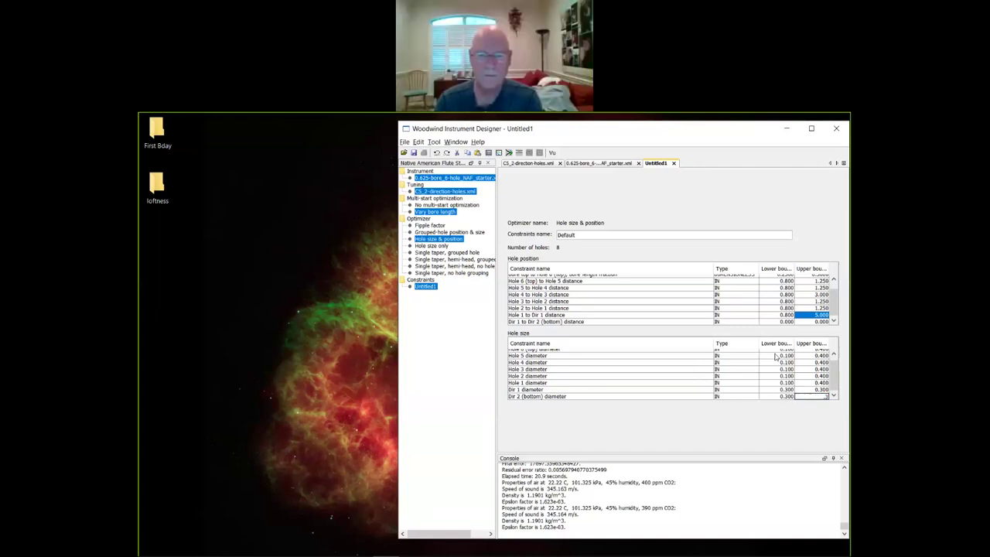
{"action": "type", "text": ".3"}
{"action": "left_click", "coordinate": [800, 391]}
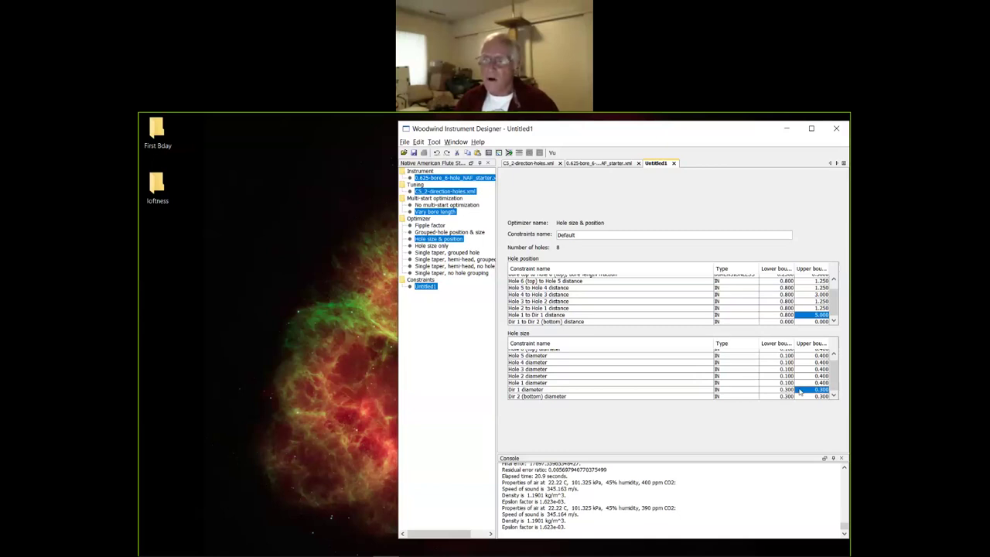
Compare the starter flute's predicted note frequencies with the tuning targets, and close the tuning table.
{"action": "scroll", "coordinate": [800, 390], "scroll_direction": "up", "scroll_amount": 1}
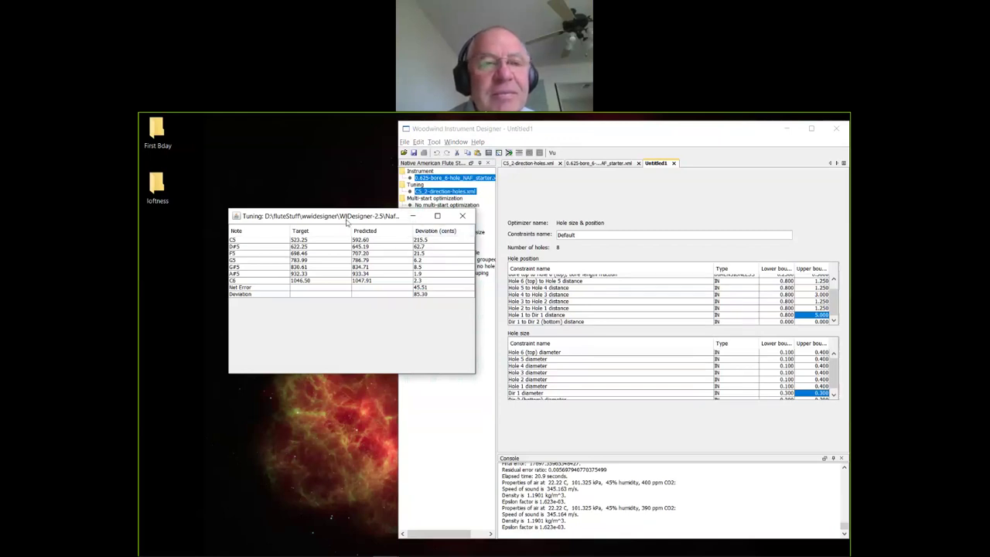
{"action": "left_click_drag", "start_coordinate": [257, 220], "coordinate": [169, 218]}
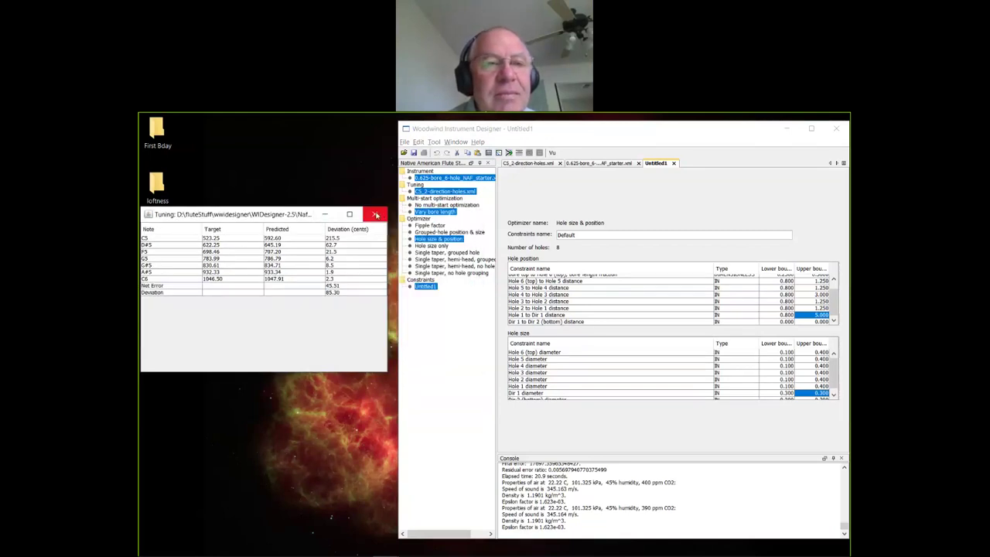
{"action": "left_click", "coordinate": [375, 214]}
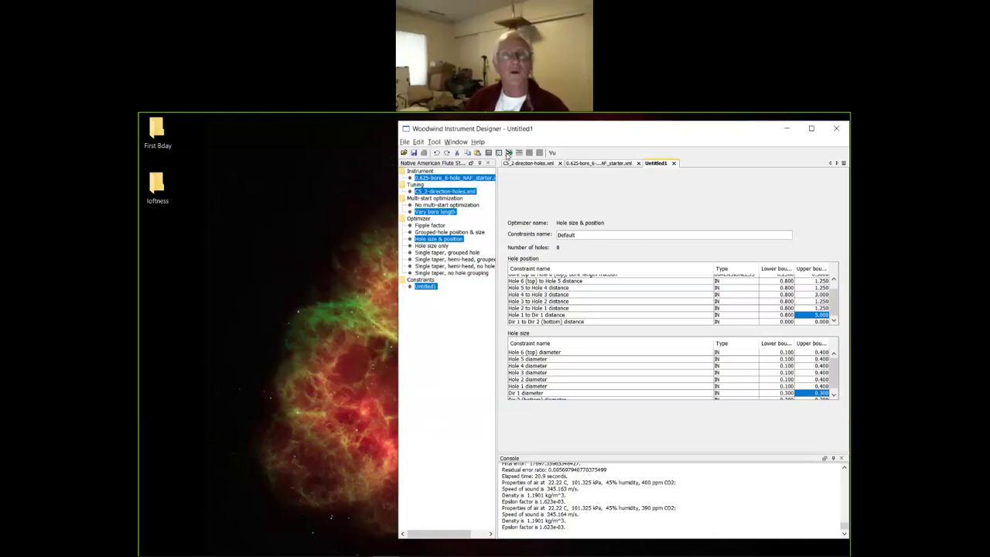
Check the number of starts for multi-start optimizations in the NAF study options.
{"action": "left_click", "coordinate": [417, 143]}
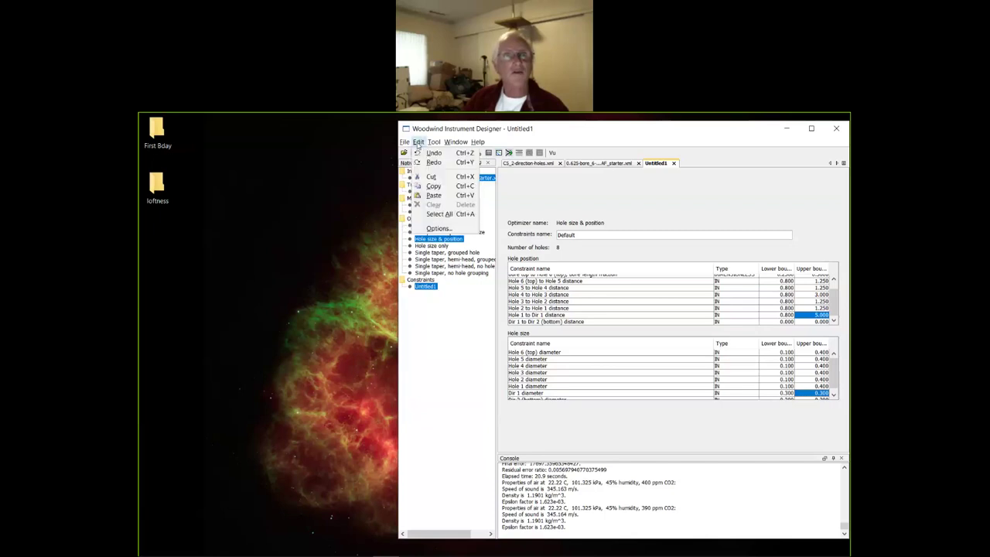
{"action": "left_click", "coordinate": [439, 229]}
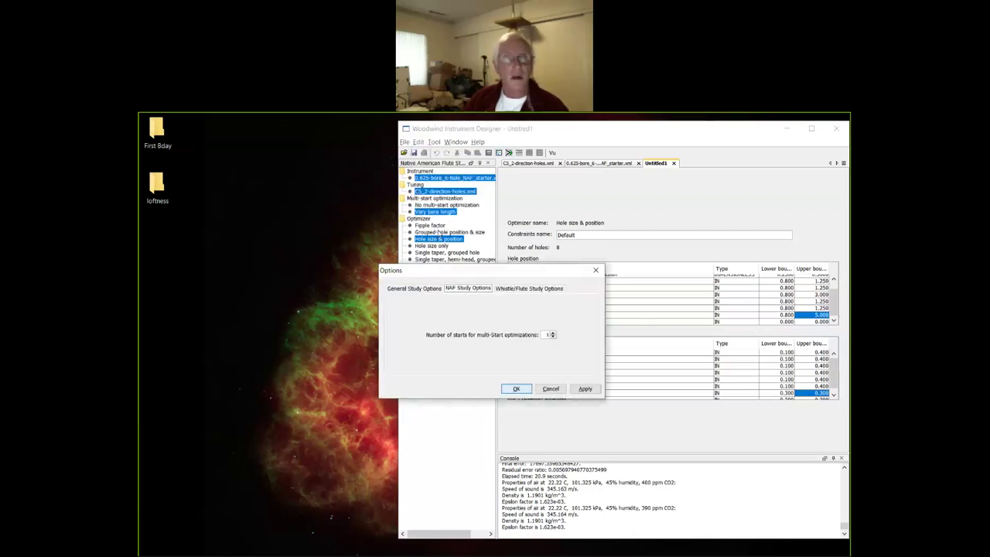
{"action": "left_click", "coordinate": [549, 388]}
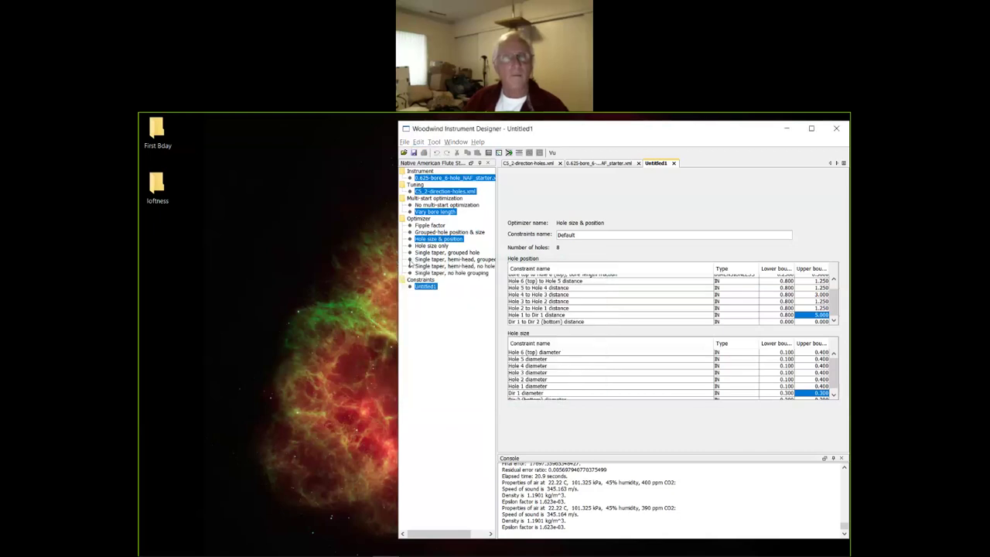
Choose no multi-start optimization and optimize the flute's hole size and position with the new constraints.
{"action": "left_click", "coordinate": [438, 206]}
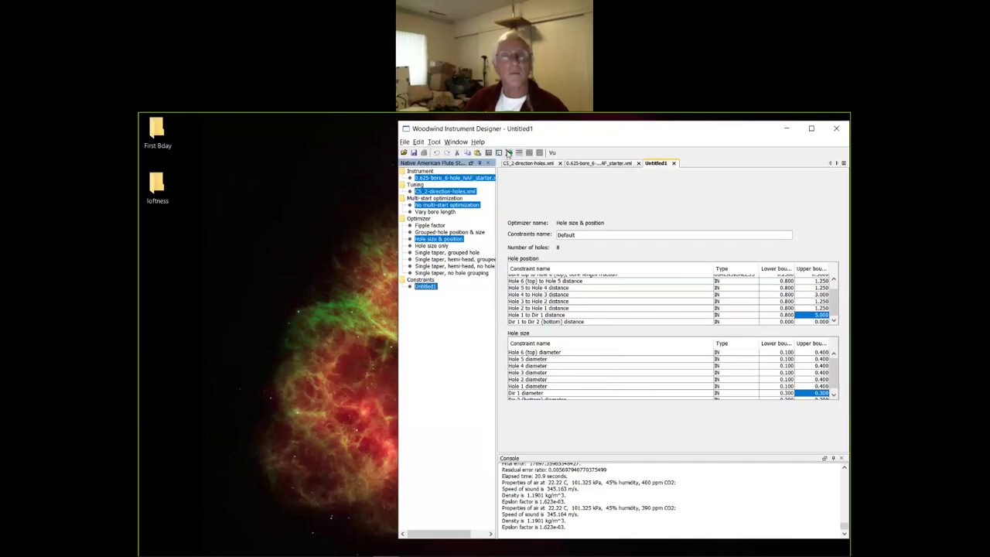
{"action": "left_click", "coordinate": [508, 153]}
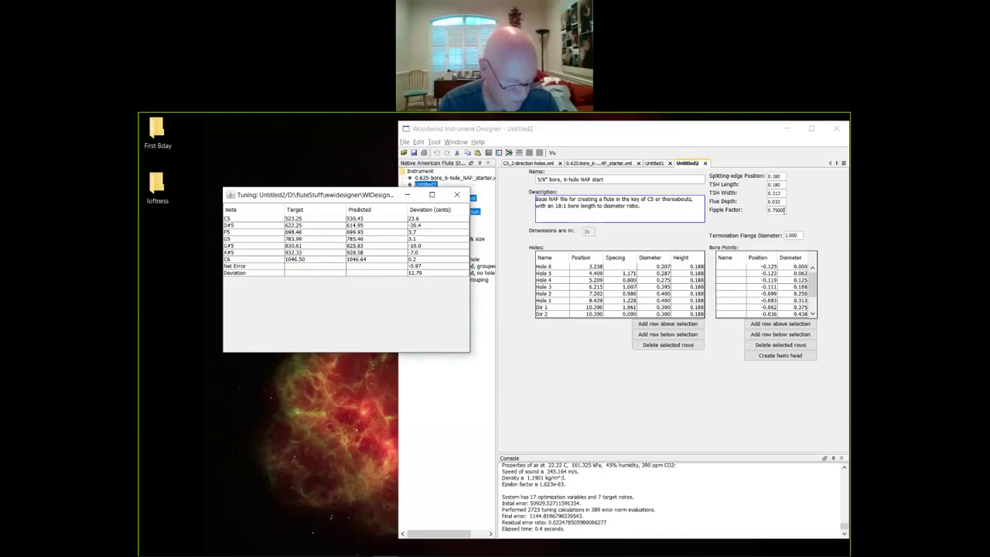
Set the fipple factor of the optimized flute to 0.86.
{"action": "left_click", "coordinate": [784, 210]}
{"action": "left_click_drag", "start_coordinate": [784, 210], "coordinate": [762, 215]}
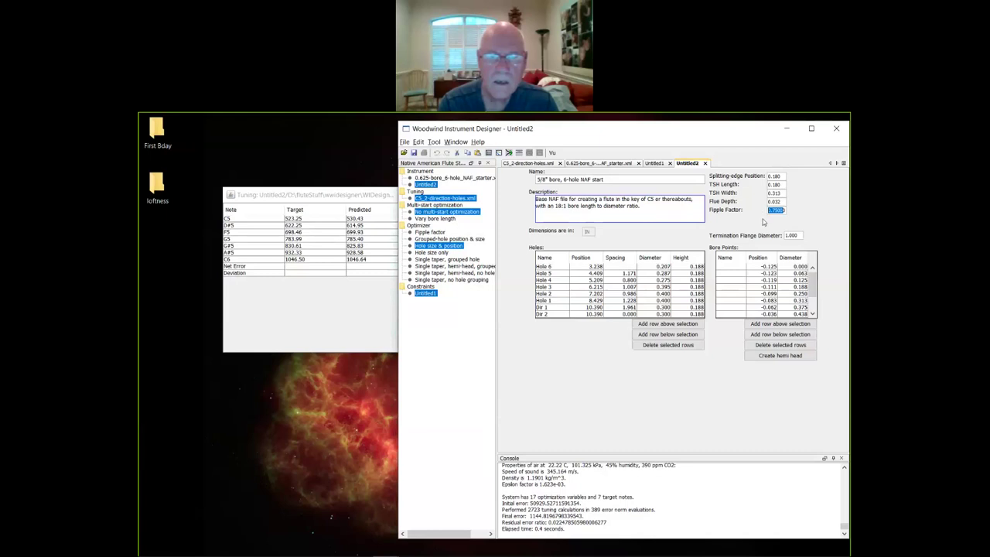
{"action": "type", "text": ".86"}
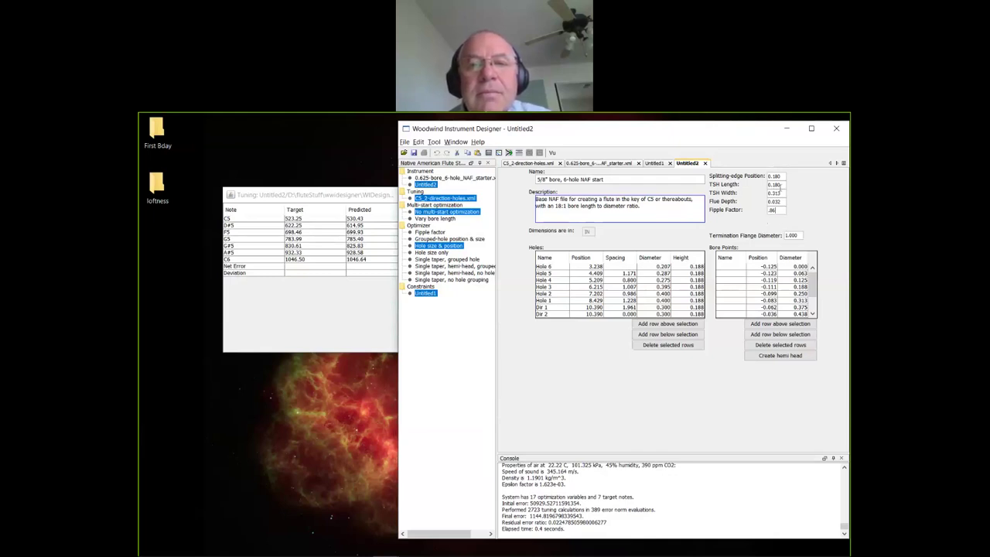
Close the tuning table and the optimized flute, leaving only the starter flute, tuning and constraints open.
{"action": "left_click", "coordinate": [774, 192]}
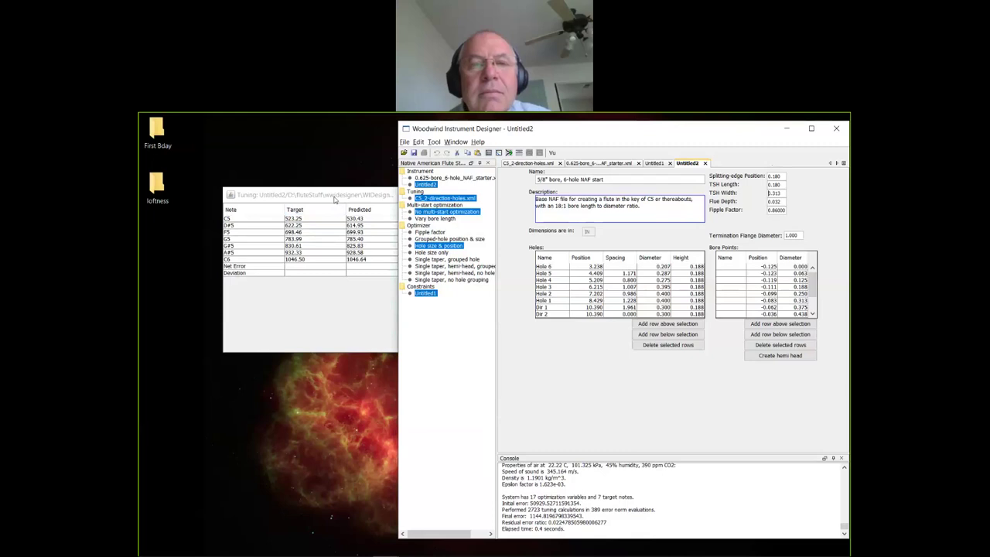
{"action": "left_click", "coordinate": [332, 222]}
{"action": "left_click", "coordinate": [456, 196]}
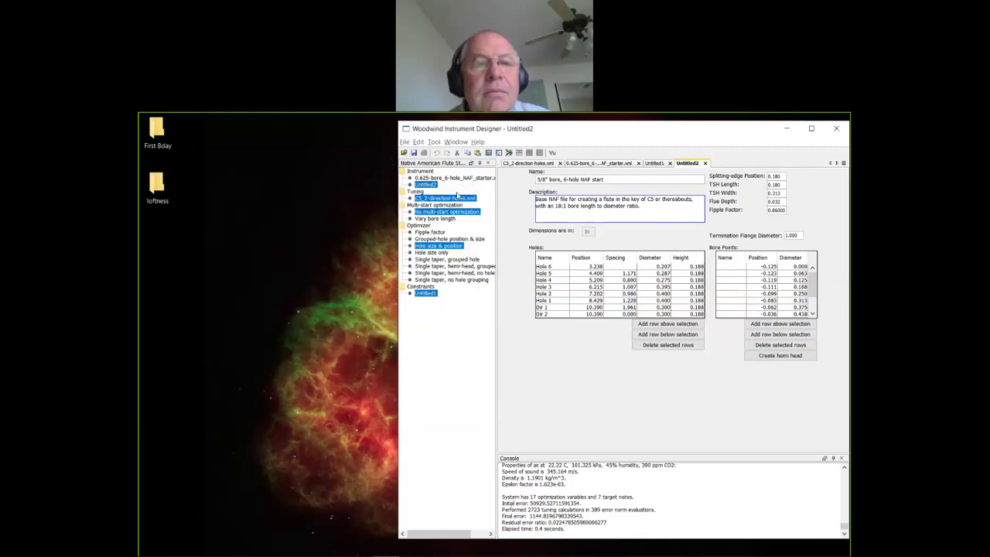
{"action": "left_click", "coordinate": [704, 163]}
Rename the untitled hole size and position constraints window as Constraints.
{"action": "left_click", "coordinate": [658, 164]}
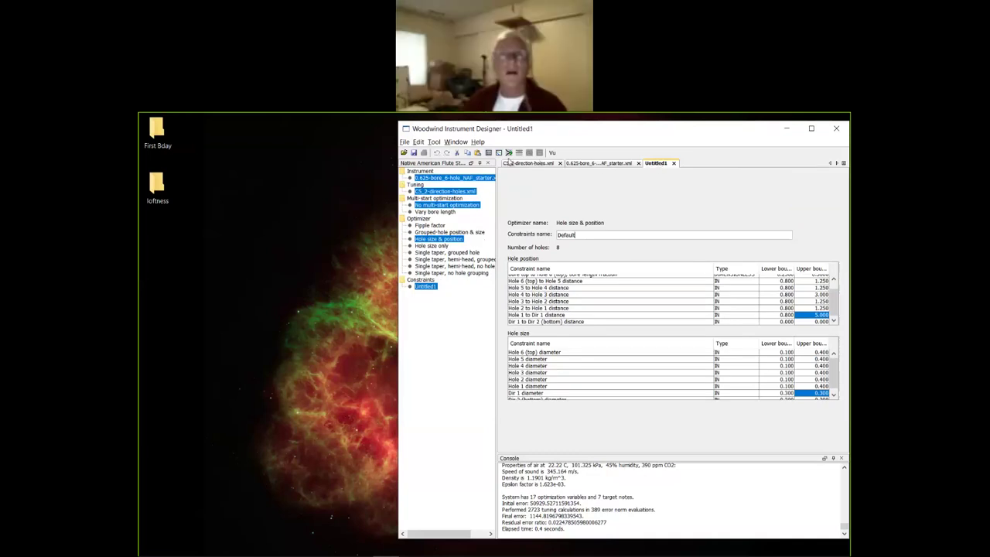
{"action": "left_click", "coordinate": [456, 142]}
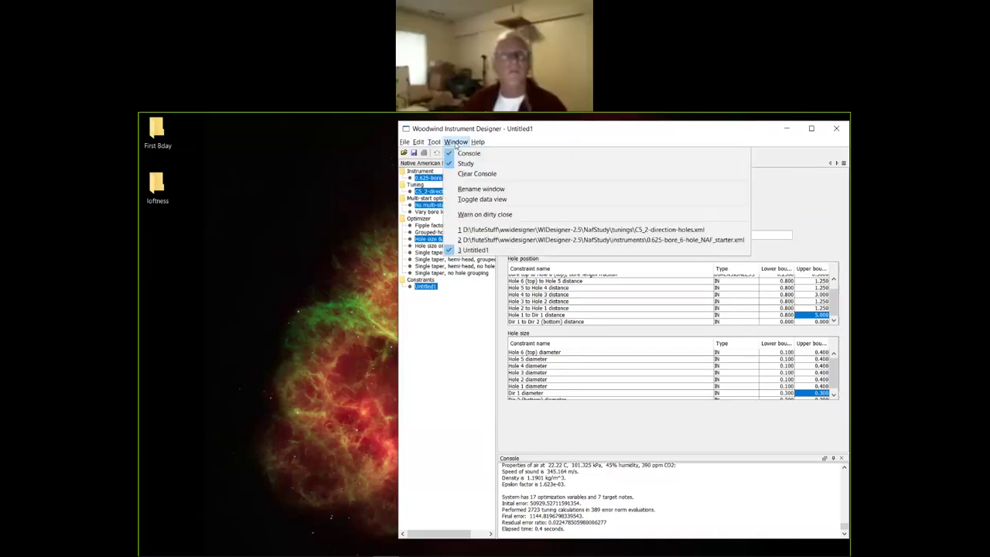
{"action": "left_click", "coordinate": [481, 189]}
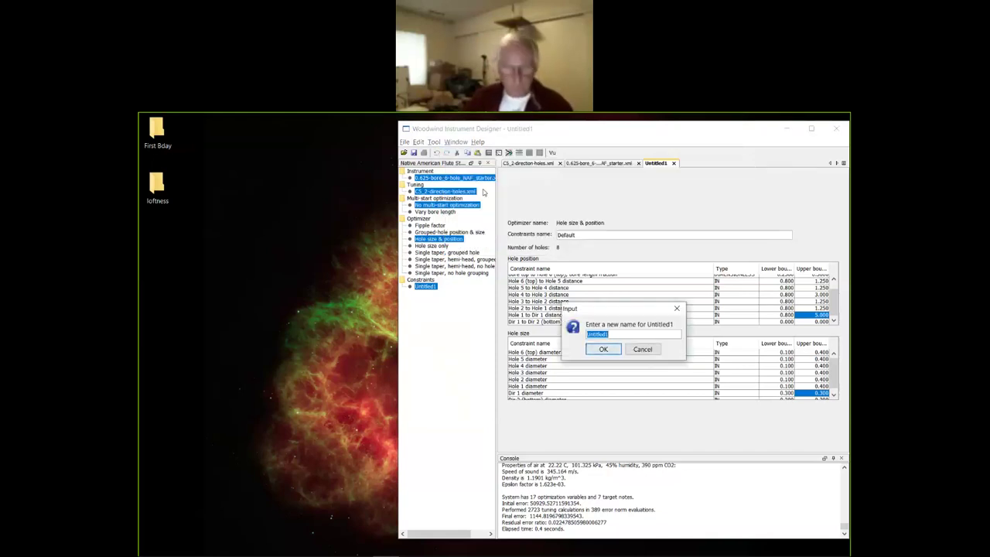
{"action": "type", "text": "Co"}
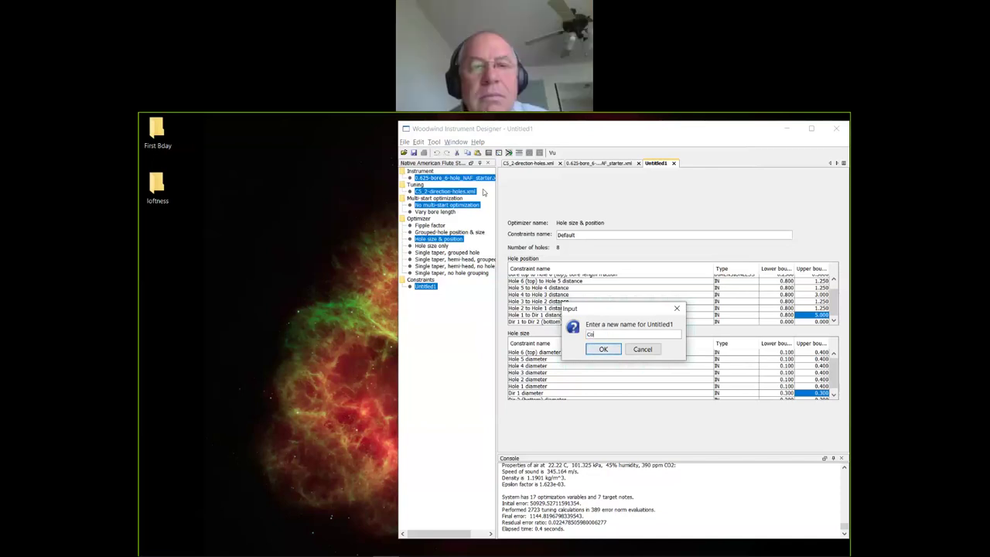
{"action": "type", "text": "nstraints"}
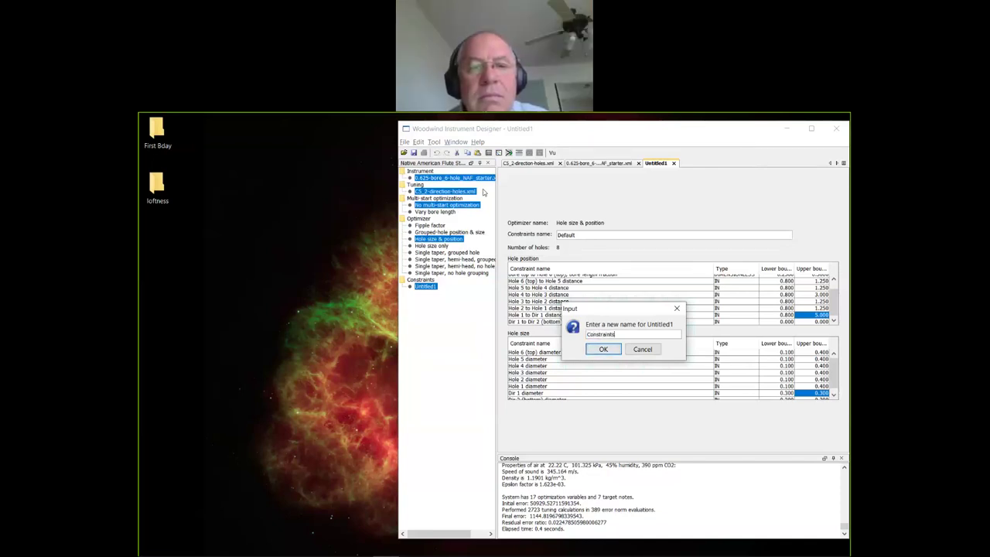
{"action": "key", "text": "Return"}
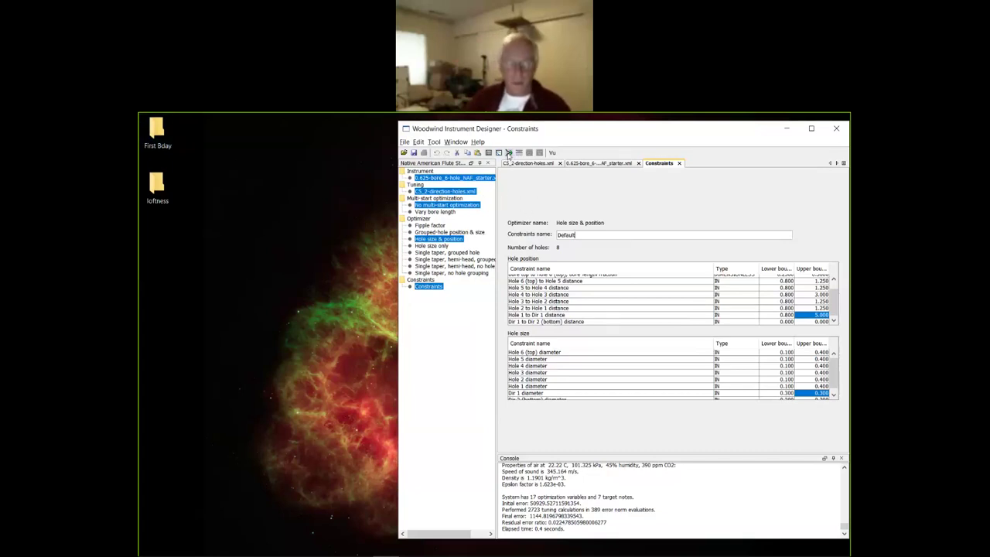
Optimize the starter flute's hole size and position, check the final bore point, and close the resulting flute.
{"action": "left_click", "coordinate": [508, 152]}
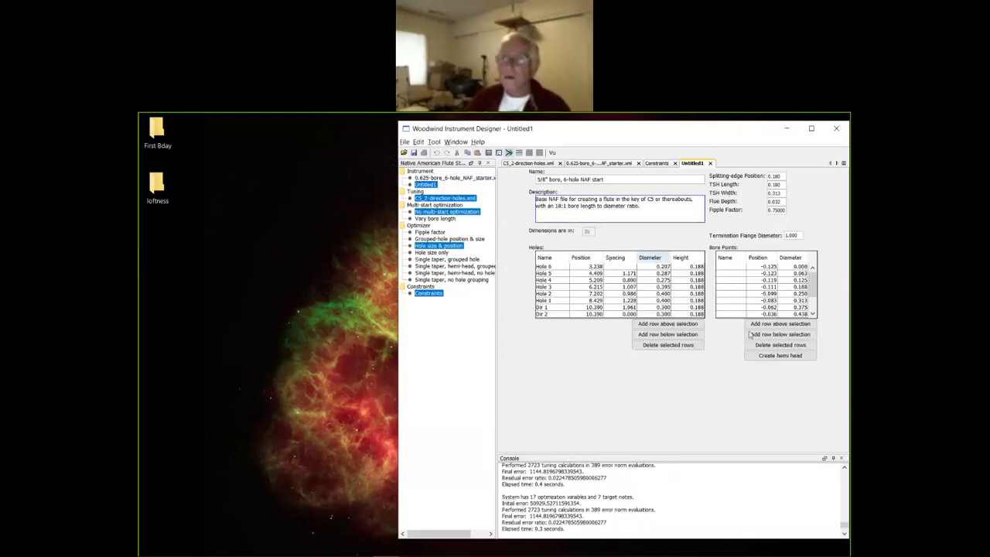
{"action": "left_click_drag", "start_coordinate": [816, 288], "coordinate": [816, 302]}
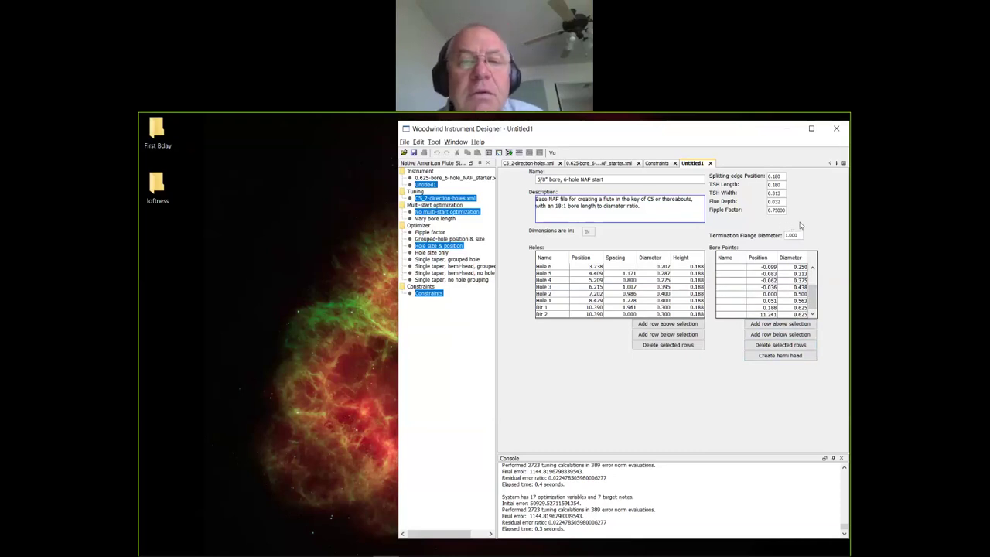
{"action": "left_click", "coordinate": [709, 163]}
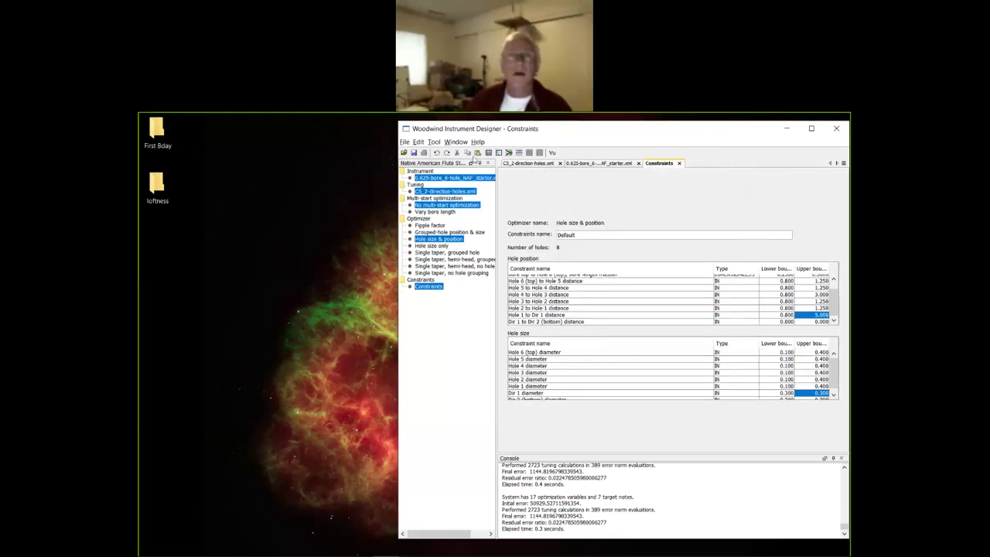
Set the 5/8-inch starter flute's fipple factor to 0.86.
{"action": "left_click", "coordinate": [532, 164]}
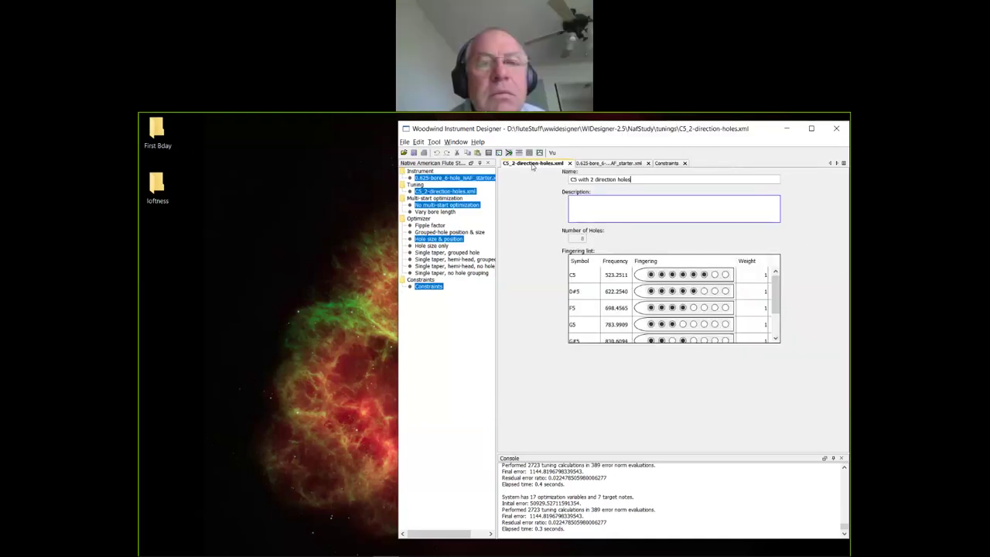
{"action": "left_click", "coordinate": [600, 164]}
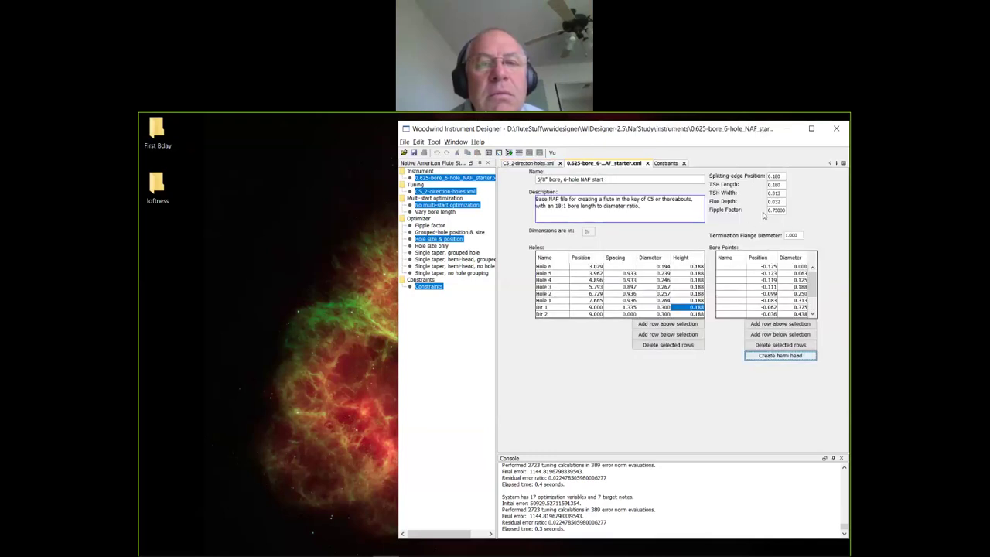
{"action": "double_click", "coordinate": [773, 211]}
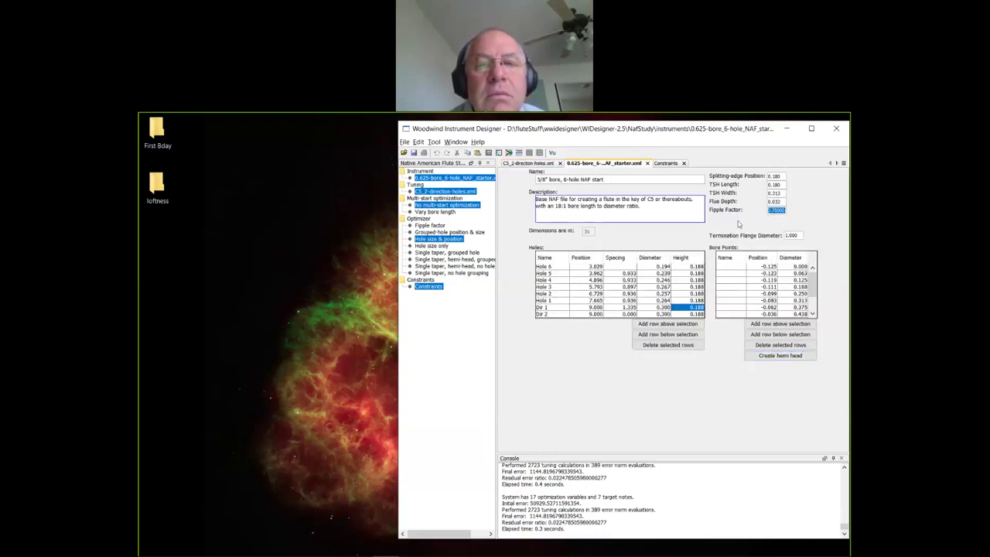
{"action": "type", "text": ".86"}
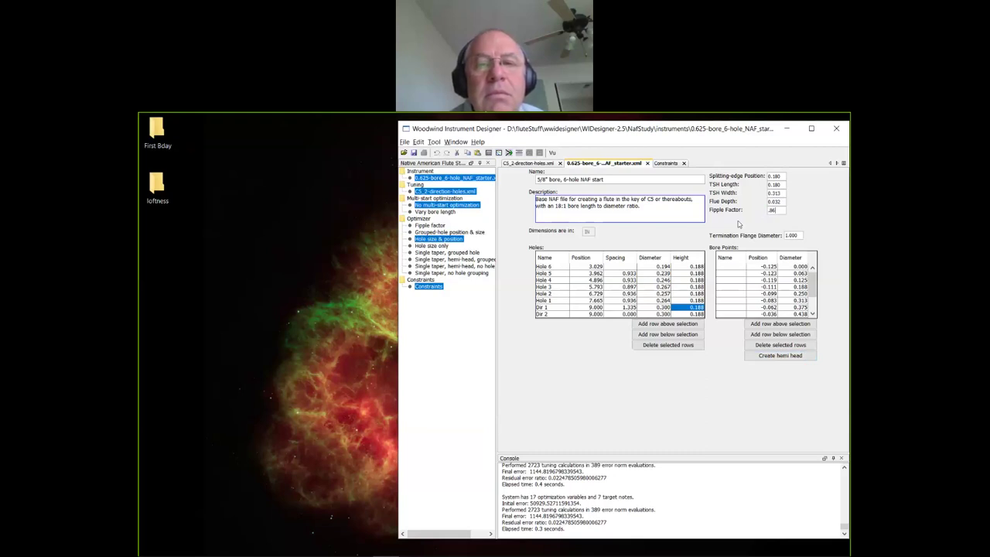
{"action": "left_click", "coordinate": [778, 202]}
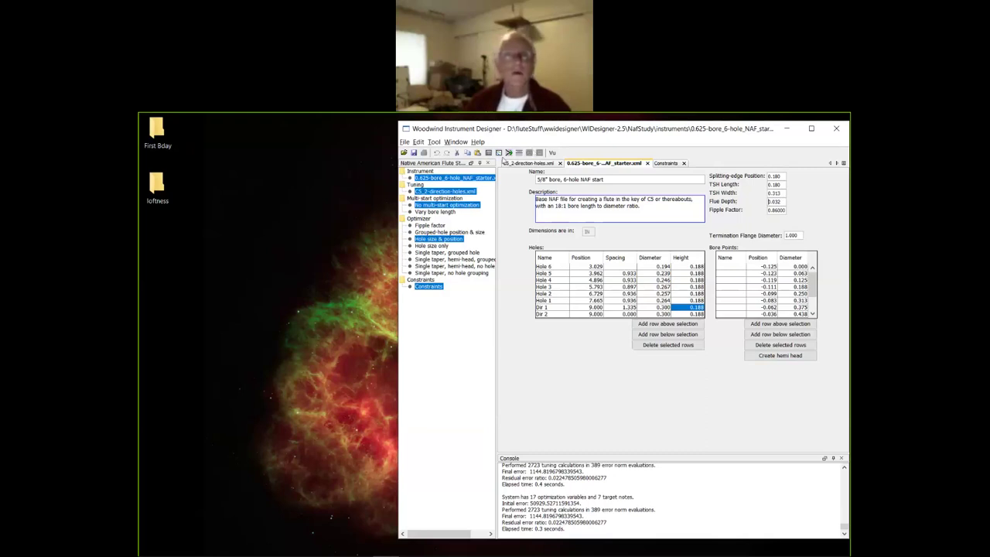
Optimize the starter flute's hole size and position again, and compare the new flute's predicted note frequencies with the tuning targets.
{"action": "left_click", "coordinate": [508, 153]}
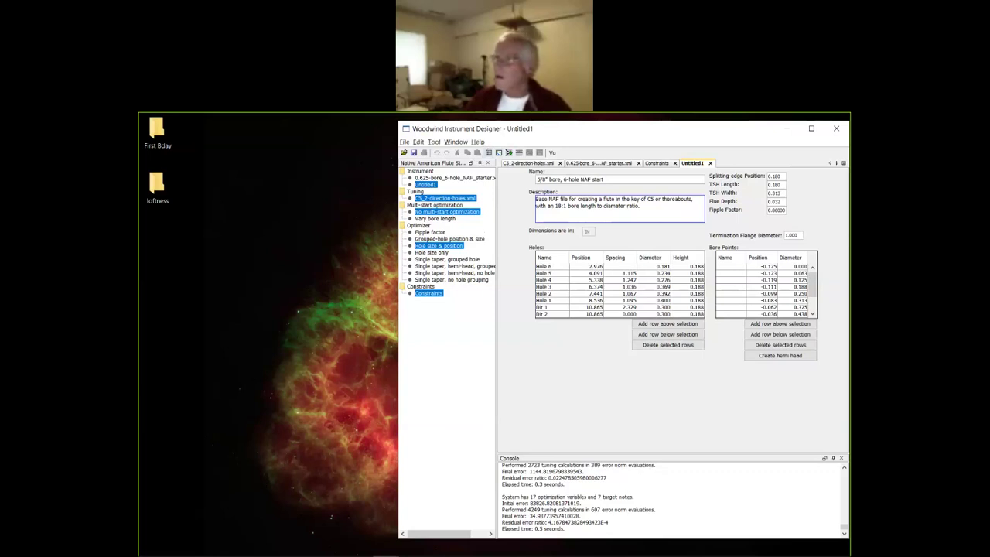
{"action": "left_click", "coordinate": [324, 221]}
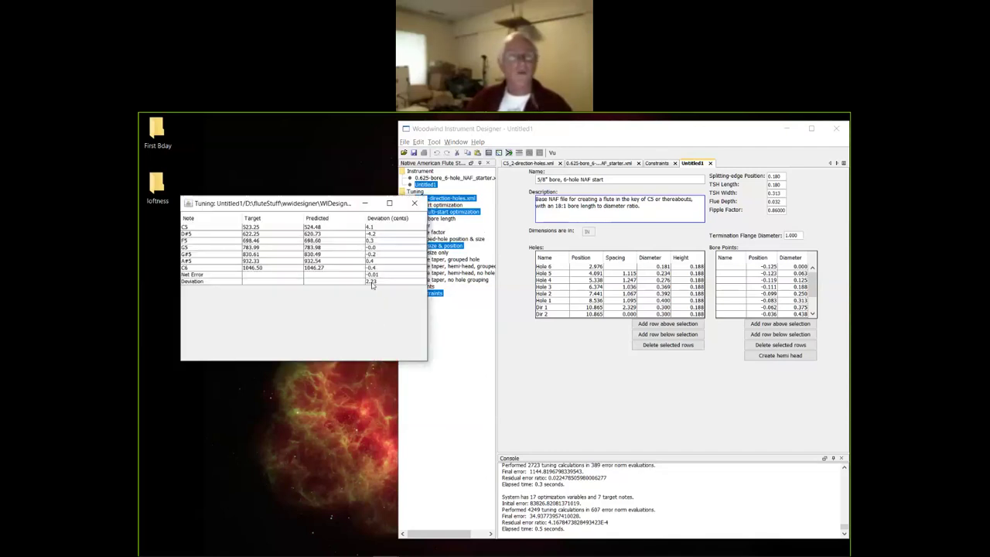
{"action": "left_click_drag", "start_coordinate": [298, 207], "coordinate": [277, 196]}
Sketch the optimized flute, examine its hole layout and final bore point, and close the sketch.
{"action": "left_click", "coordinate": [516, 155]}
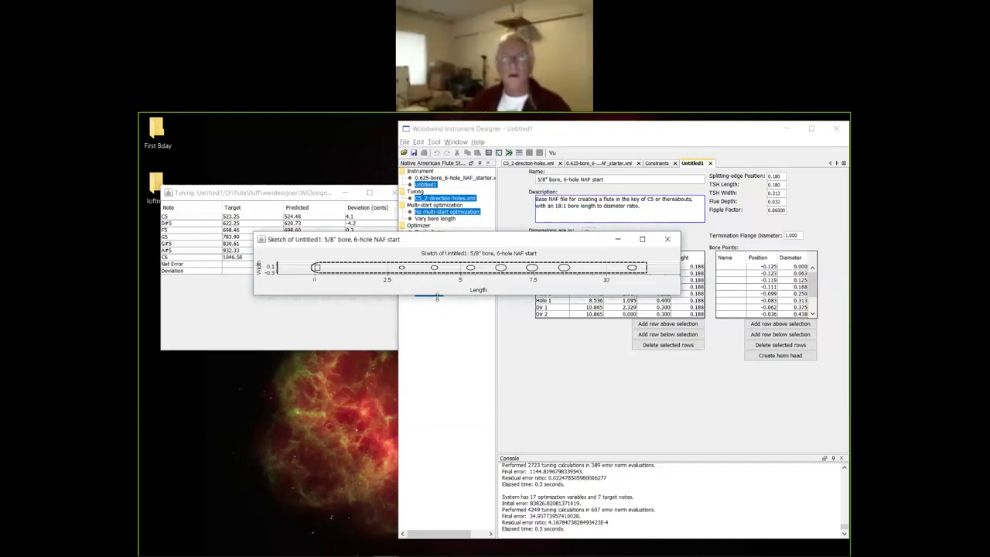
{"action": "left_click_drag", "start_coordinate": [437, 296], "coordinate": [437, 299]}
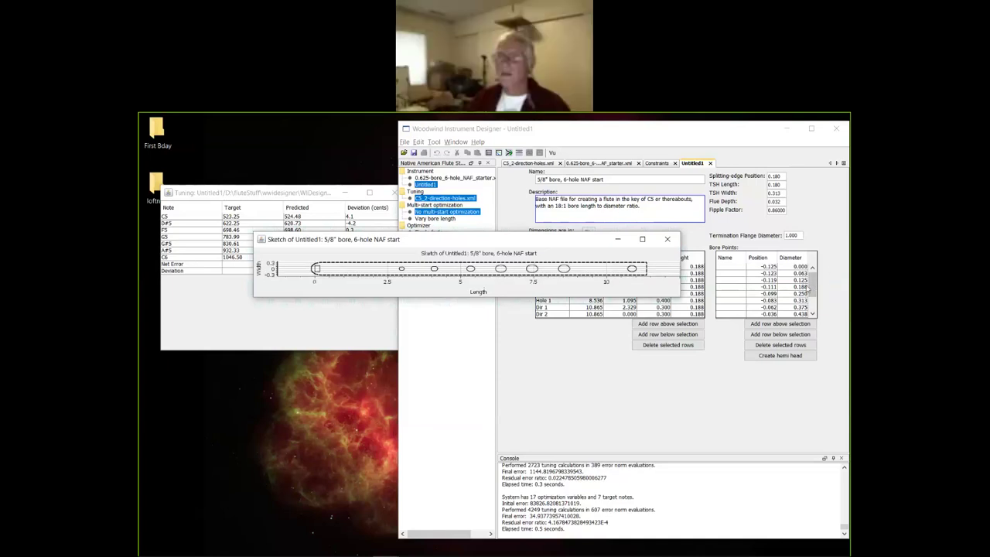
{"action": "left_click", "coordinate": [812, 287]}
{"action": "scroll", "coordinate": [773, 294], "scroll_direction": "down", "scroll_amount": 2}
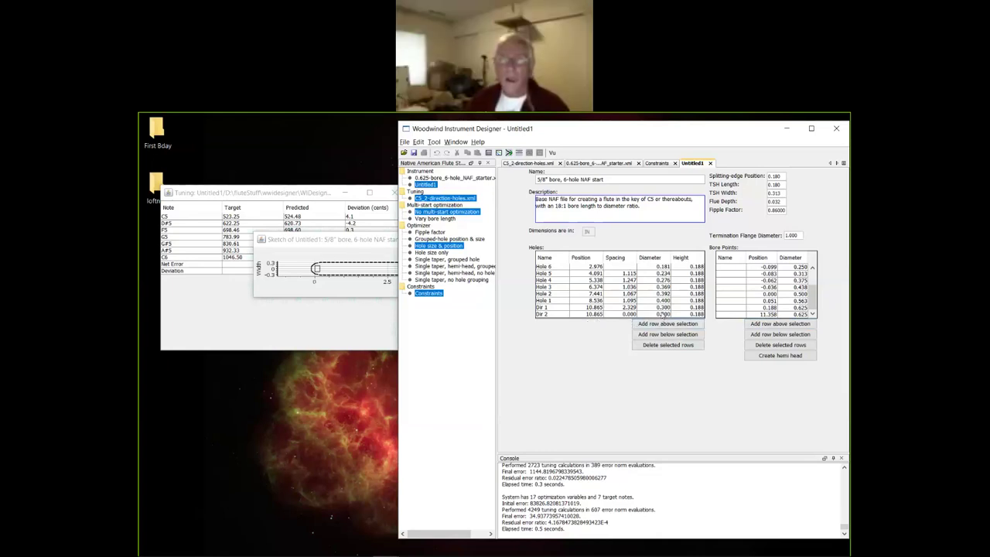
{"action": "left_click", "coordinate": [377, 240]}
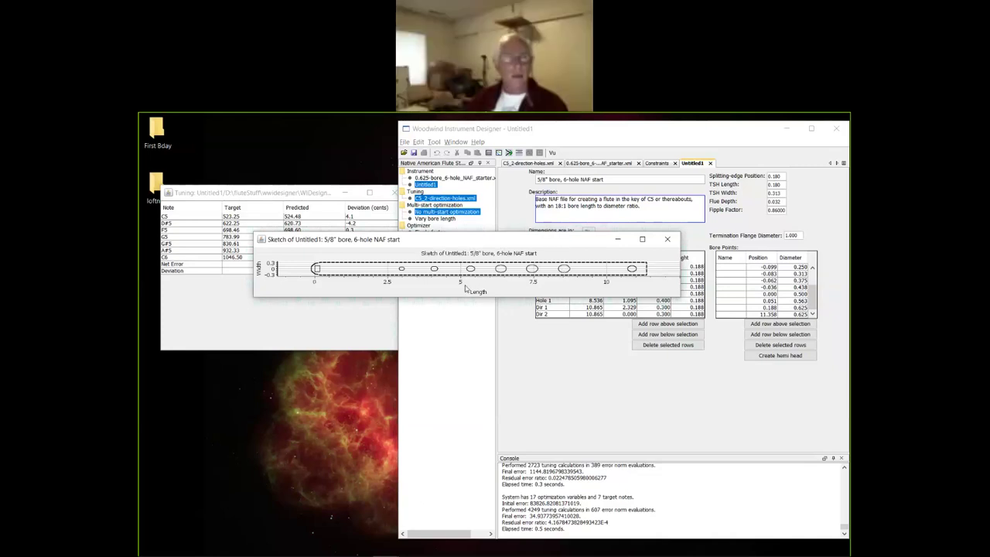
{"action": "left_click_drag", "start_coordinate": [464, 239], "coordinate": [368, 283]}
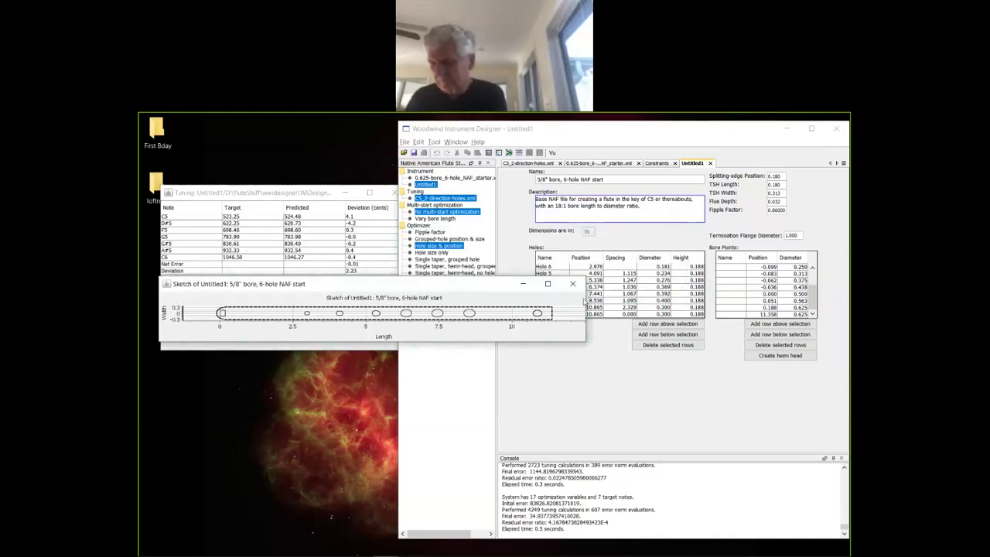
{"action": "left_click", "coordinate": [576, 287]}
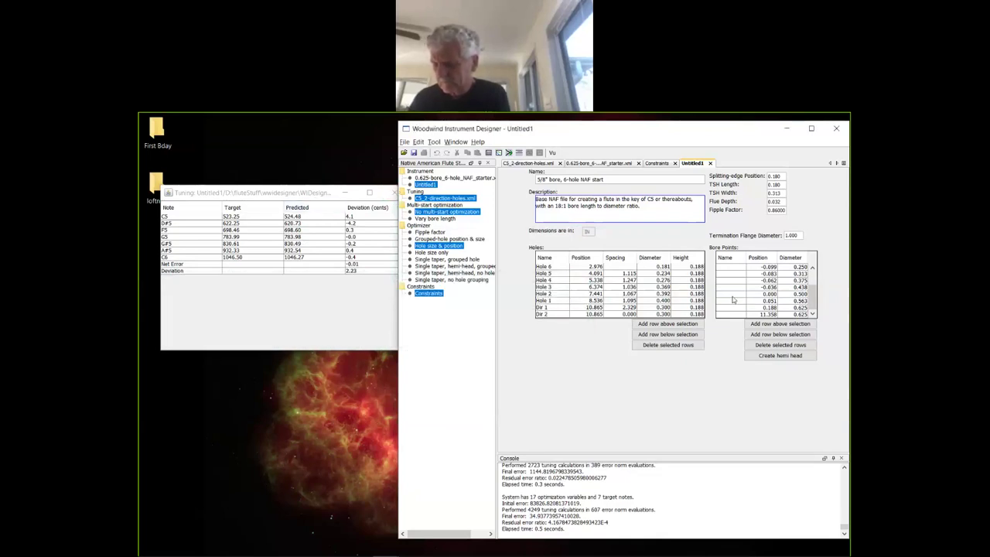
Set both the lower and upper bound of the bore length constraint to 12.063 inches.
{"action": "left_click", "coordinate": [655, 164]}
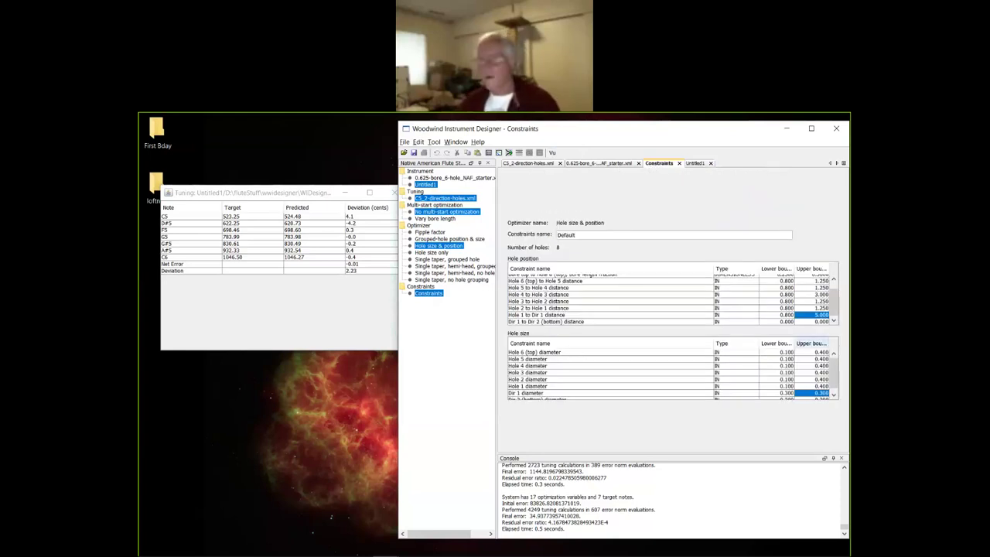
{"action": "left_click", "coordinate": [575, 234]}
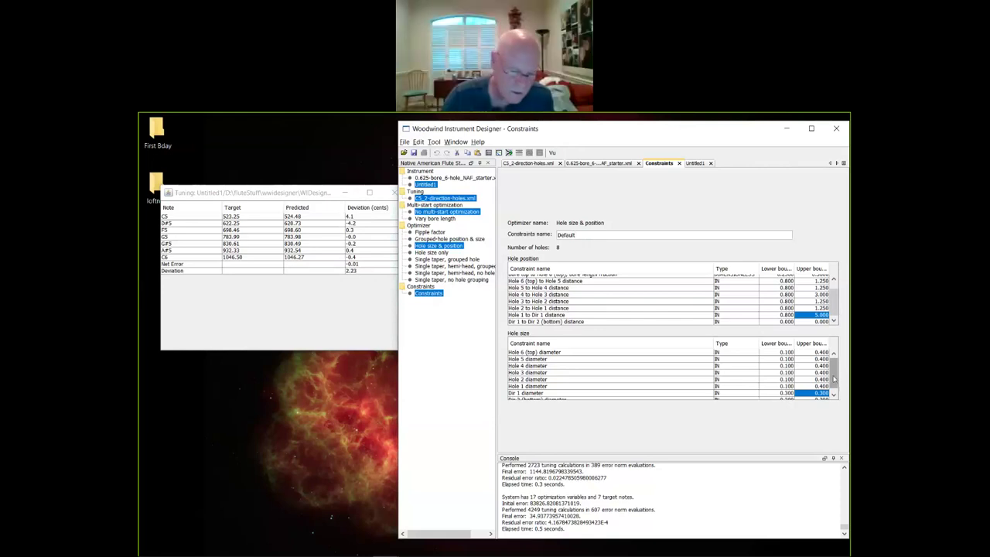
{"action": "left_click_drag", "start_coordinate": [832, 302], "coordinate": [833, 286]}
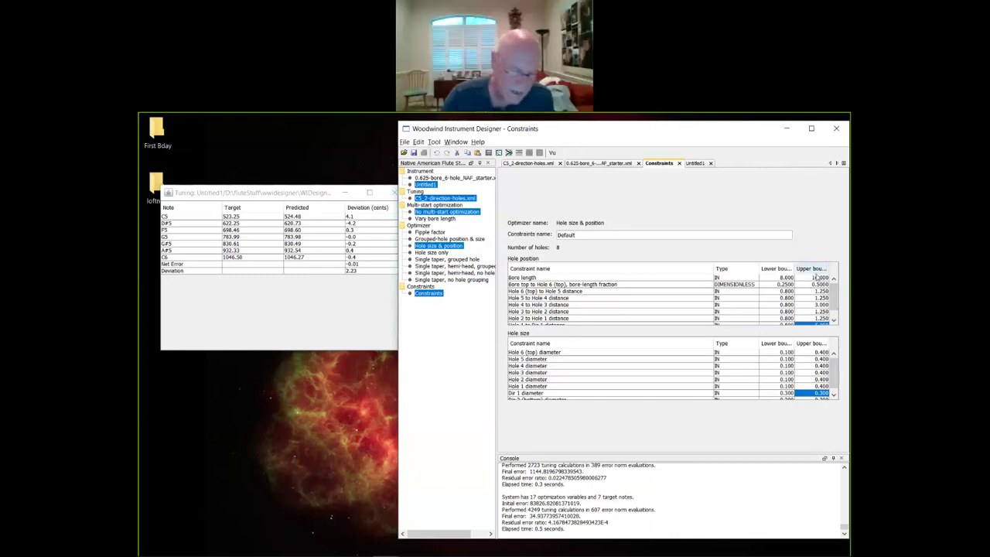
{"action": "left_click", "coordinate": [779, 276]}
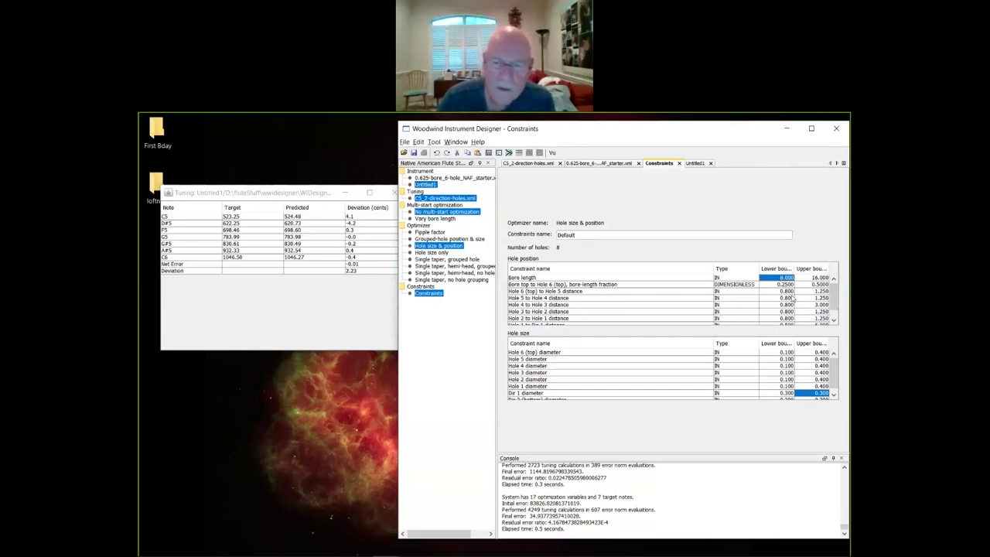
{"action": "type", "text": "12"}
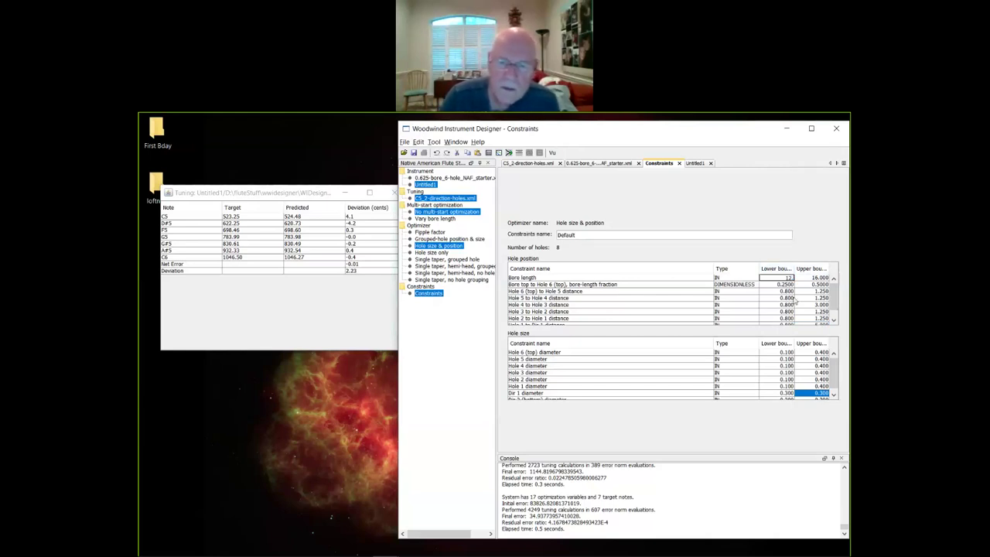
{"action": "type", "text": ".063"}
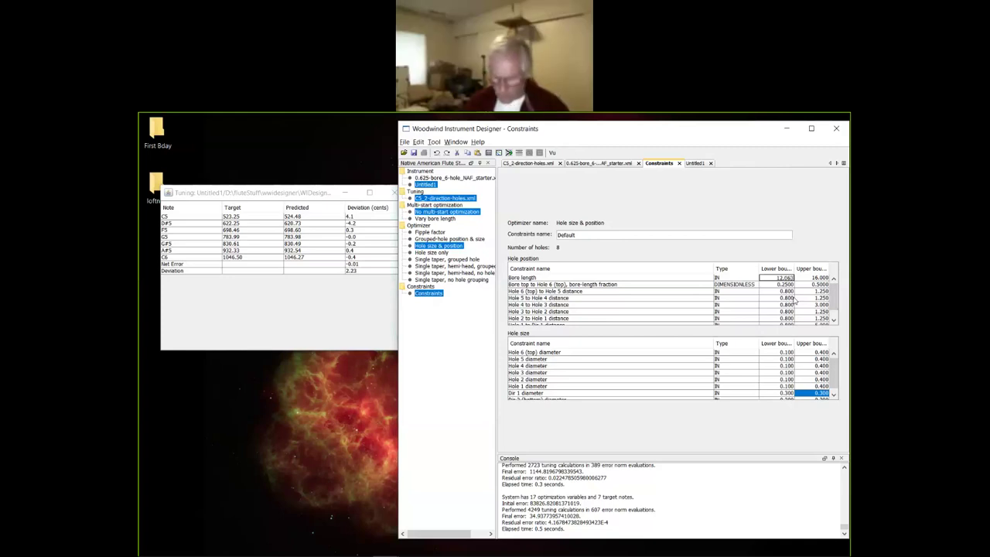
{"action": "key", "text": "Tab"}
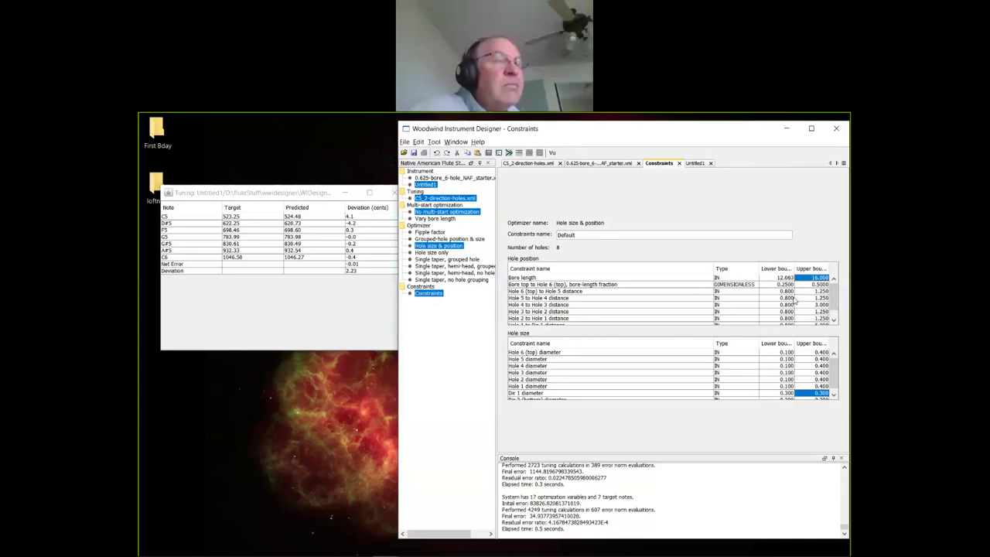
{"action": "type", "text": "1"}
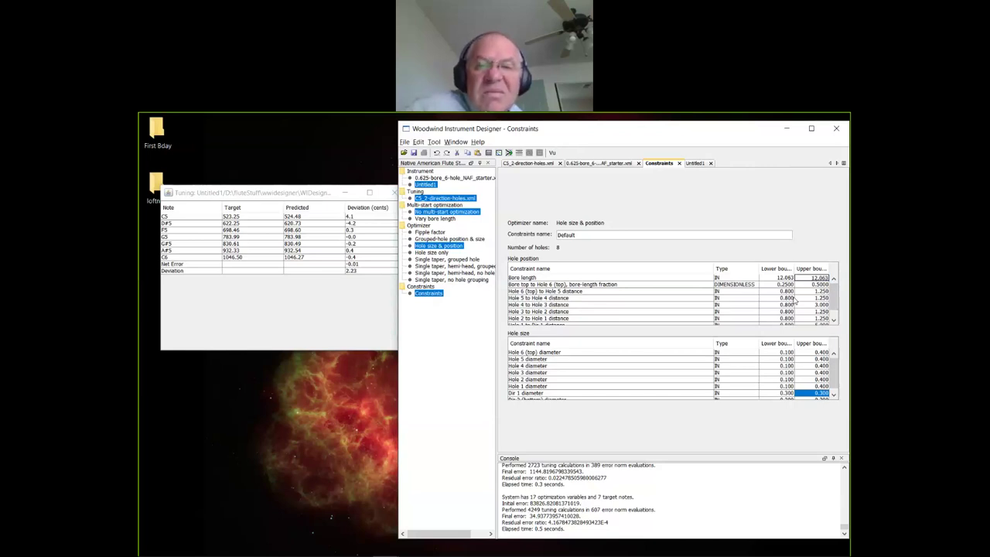
{"action": "key", "text": "Return"}
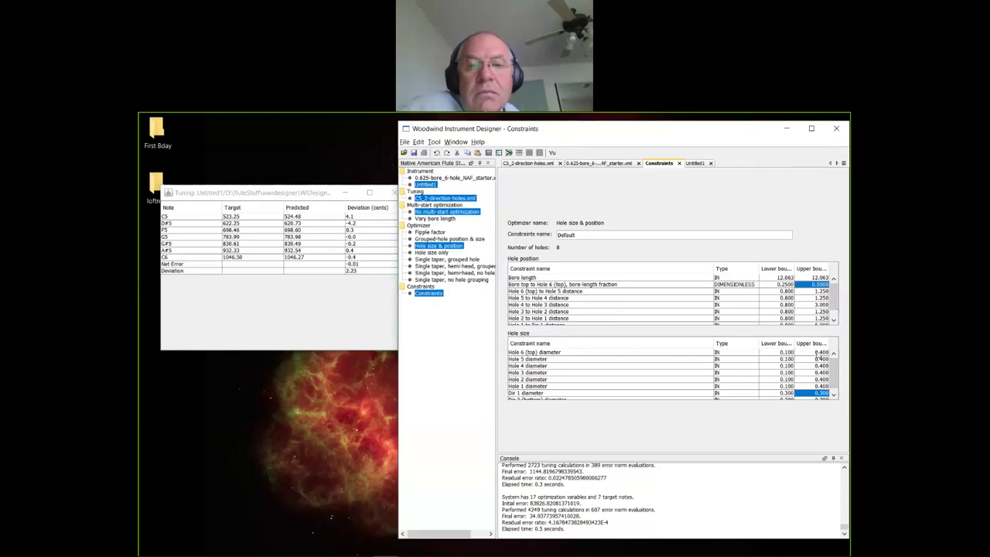
Set the upper bound of the diameter constraints for Hole 6 through Hole 1 to 0.3 inches.
{"action": "left_click", "coordinate": [818, 352]}
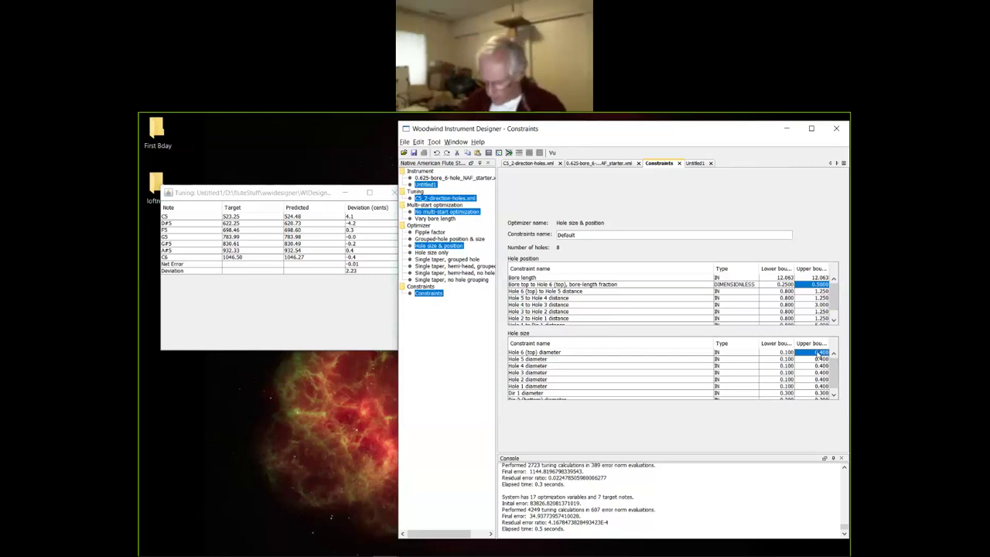
{"action": "double_click", "coordinate": [818, 353]}
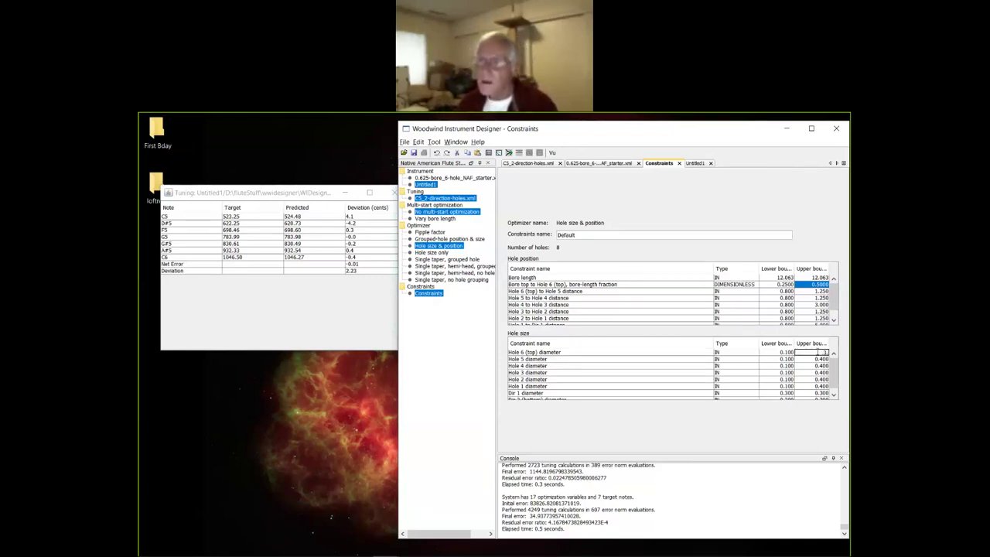
{"action": "type", "text": "0.3"}
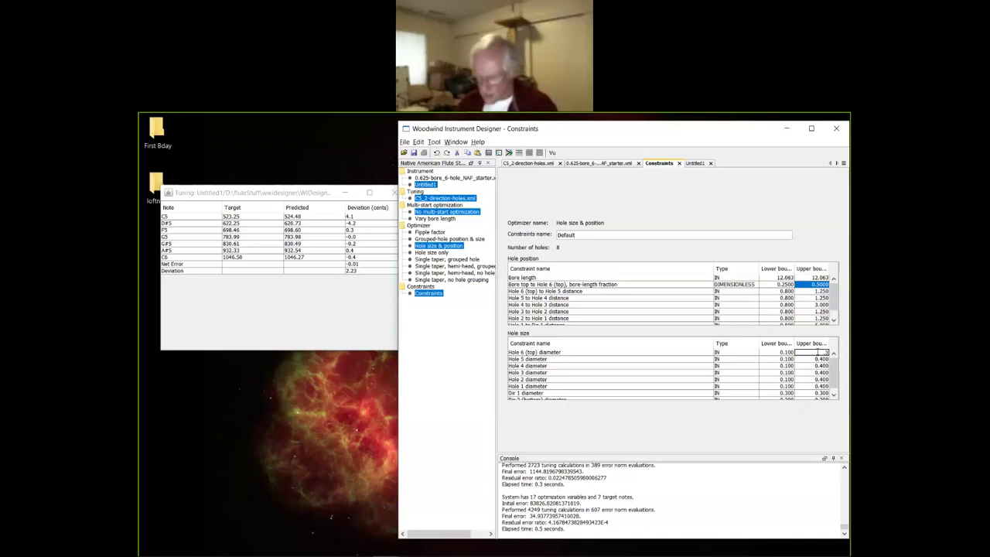
{"action": "key", "text": "Return"}
{"action": "type", "text": "0.3"}
{"action": "key", "text": "Return"}
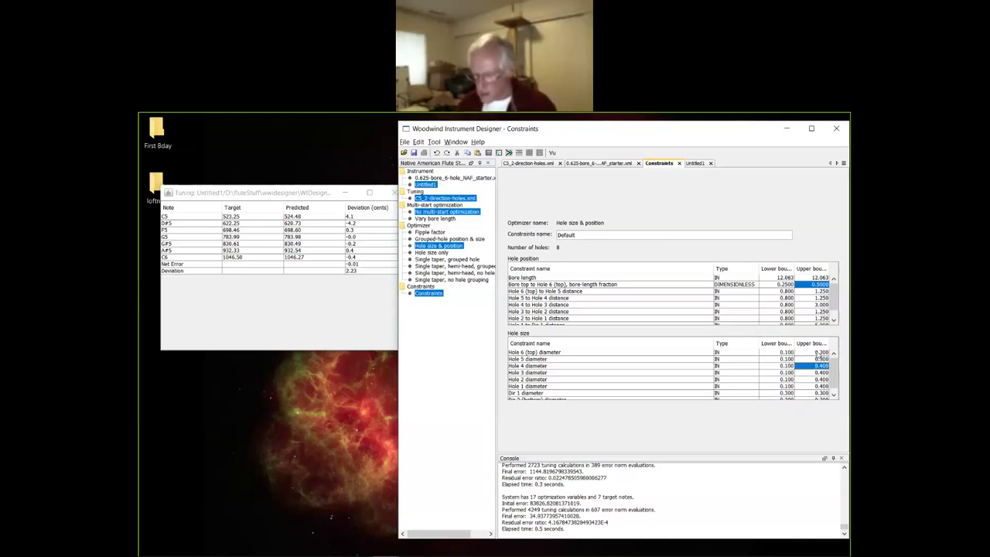
{"action": "type", "text": "0"}
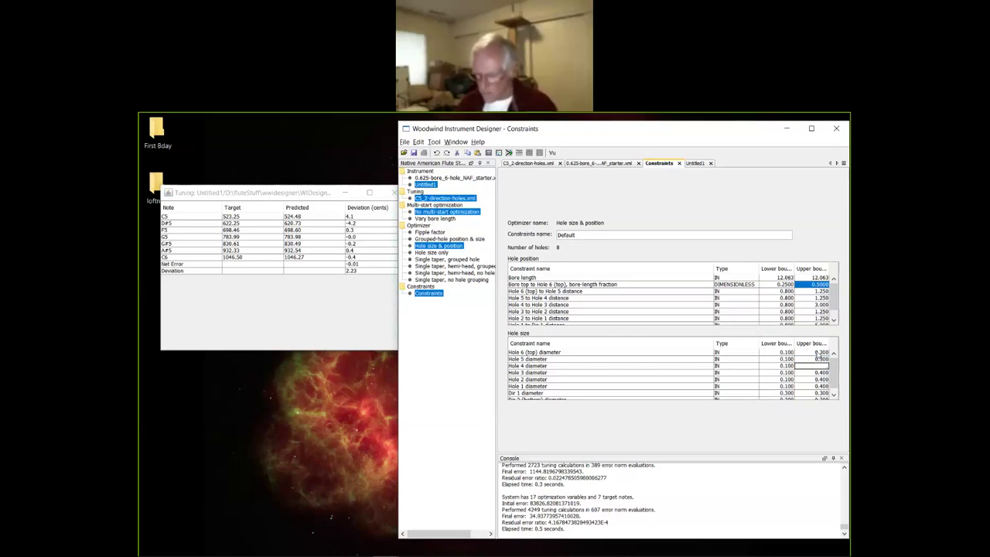
{"action": "type", "text": ".3"}
{"action": "key", "text": "Return"}
{"action": "type", "text": "0.3"}
{"action": "key", "text": "Return"}
{"action": "type", "text": "0"}
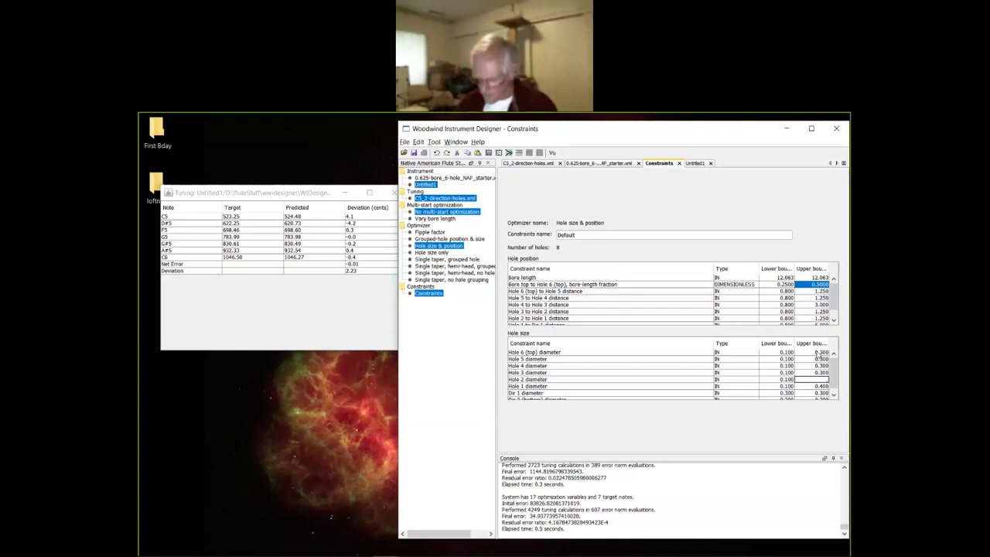
{"action": "type", "text": ".3"}
{"action": "key", "text": "Return"}
{"action": "type", "text": "0"}
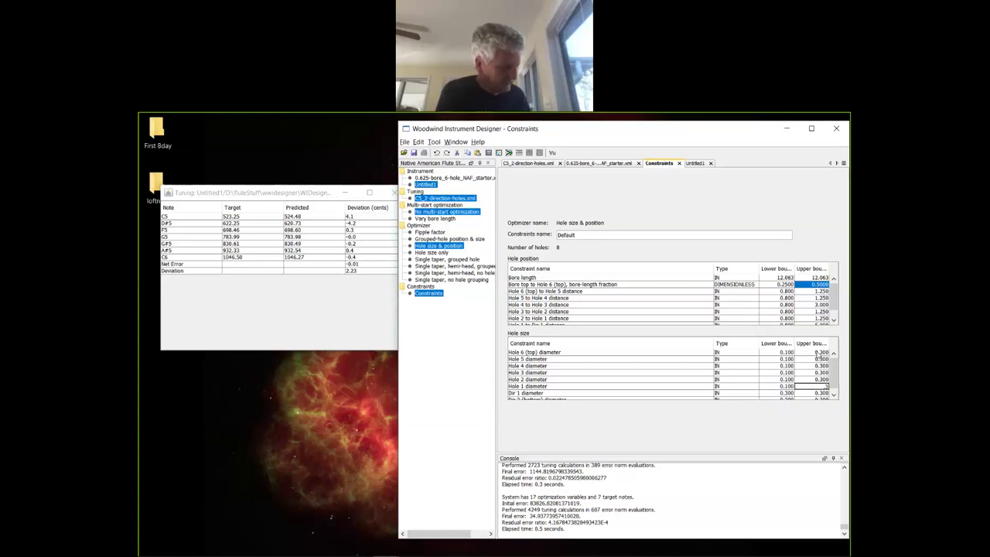
{"action": "type", "text": ".3"}
{"action": "key", "text": "Return"}
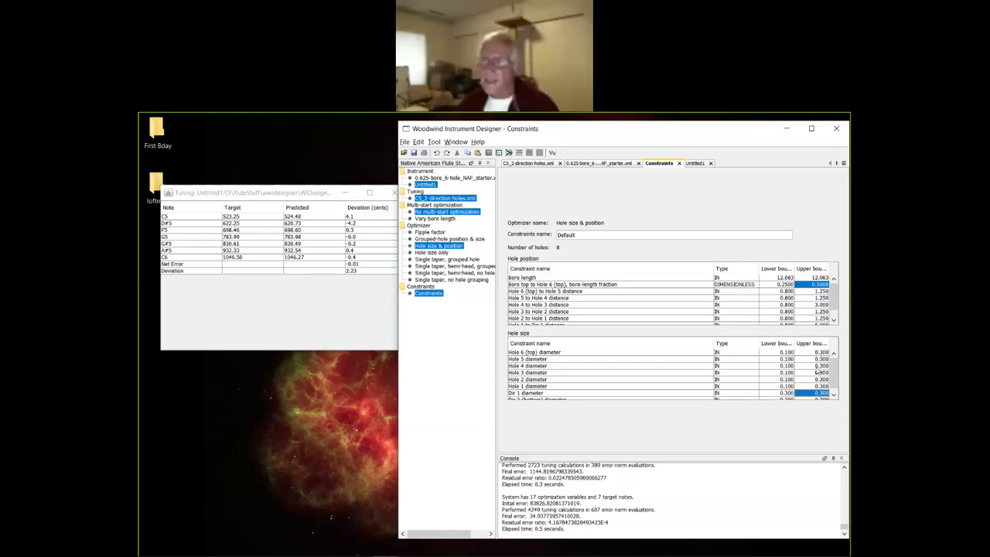
{"action": "scroll", "coordinate": [804, 378], "scroll_direction": "down", "scroll_amount": 1}
{"action": "scroll", "coordinate": [789, 387], "scroll_direction": "up", "scroll_amount": 1}
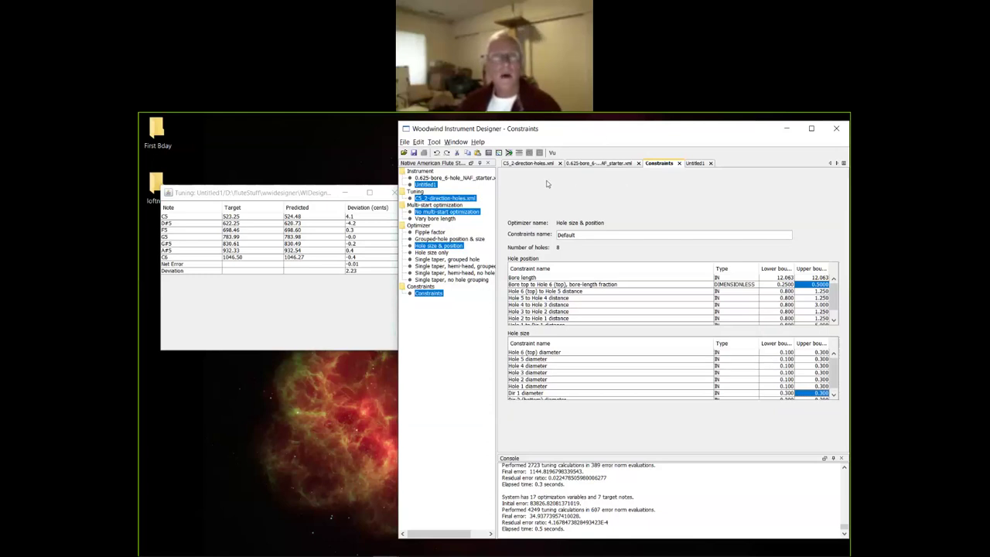
Optimize the 5/8-inch starter flute's hole size and position again and compare the new flute's predicted notes with the tuning targets.
{"action": "left_click", "coordinate": [454, 179]}
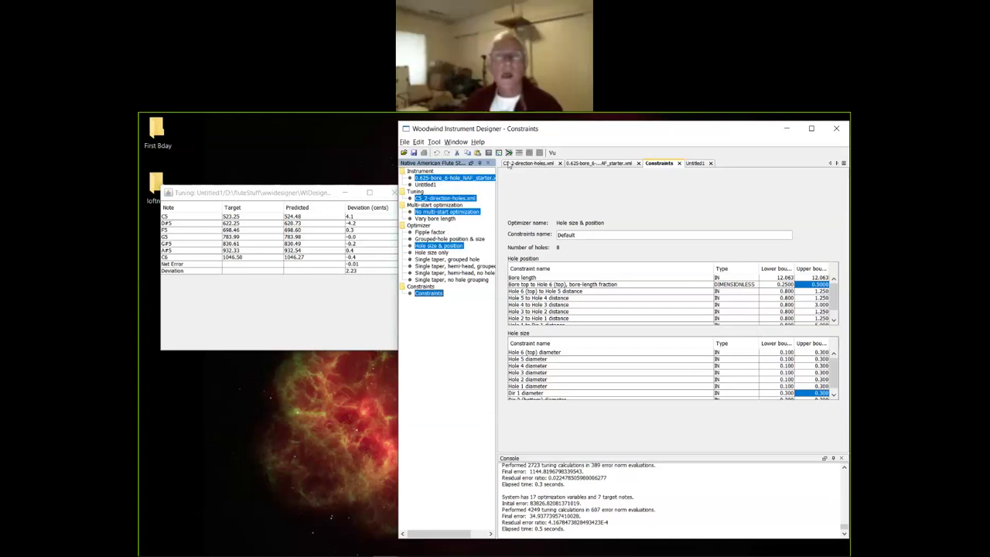
{"action": "left_click", "coordinate": [508, 153]}
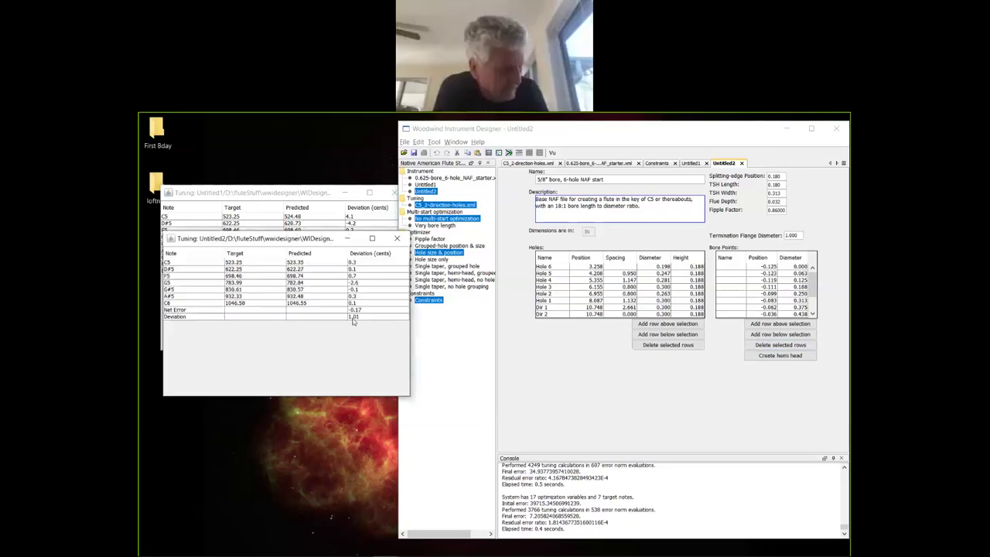
{"action": "left_click", "coordinate": [488, 153]}
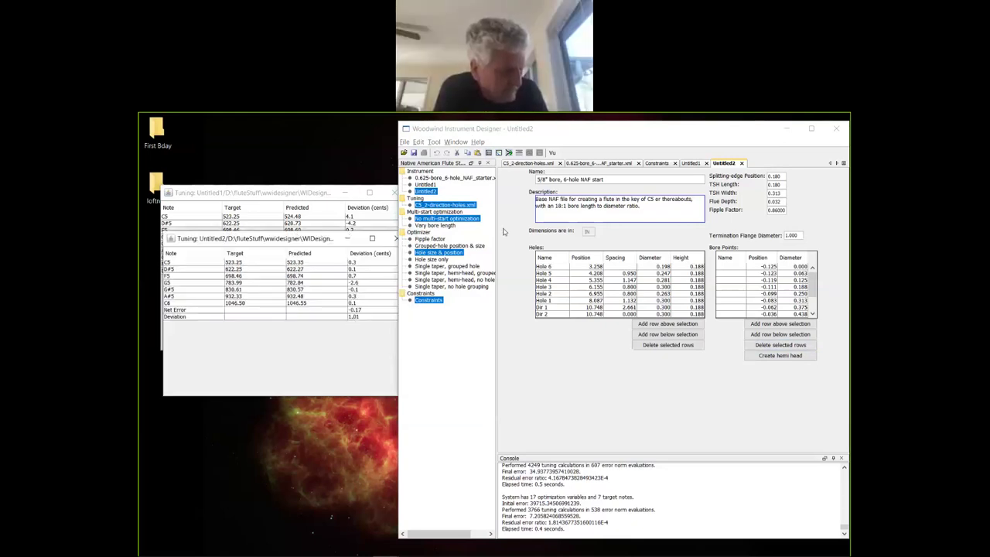
Sketch the newly optimized flute, examine its hole layout, and close the sketch.
{"action": "left_click", "coordinate": [511, 153]}
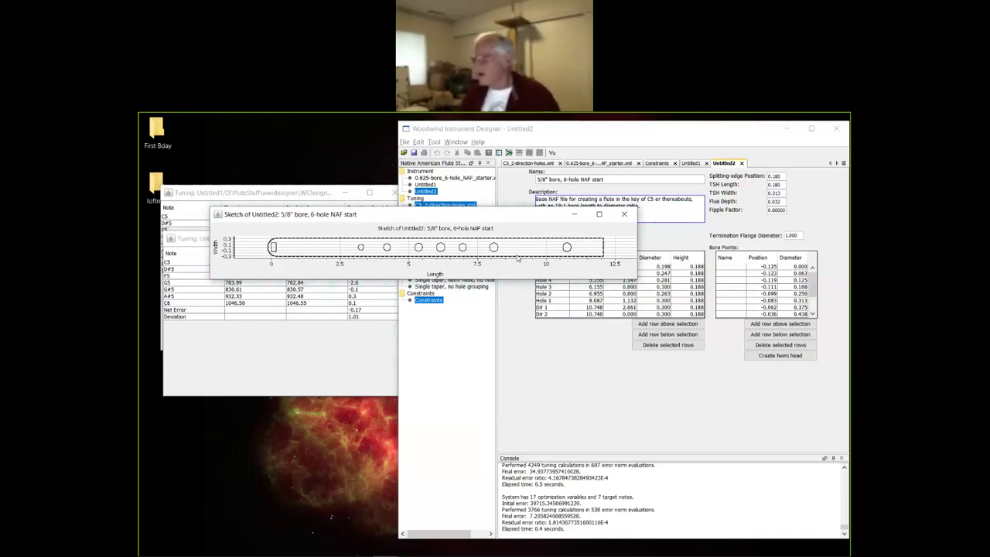
{"action": "left_click", "coordinate": [497, 236]}
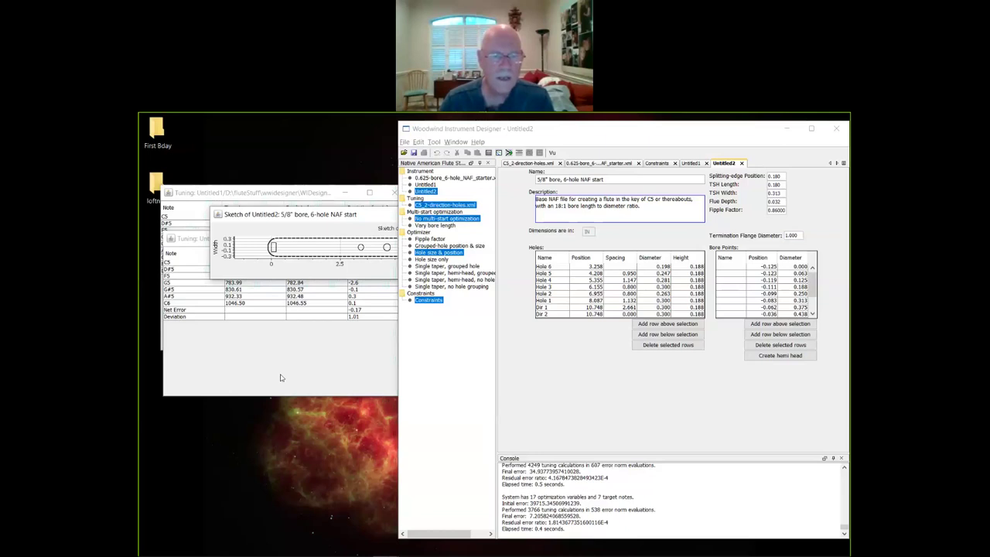
{"action": "left_click_drag", "start_coordinate": [281, 378], "coordinate": [280, 377]}
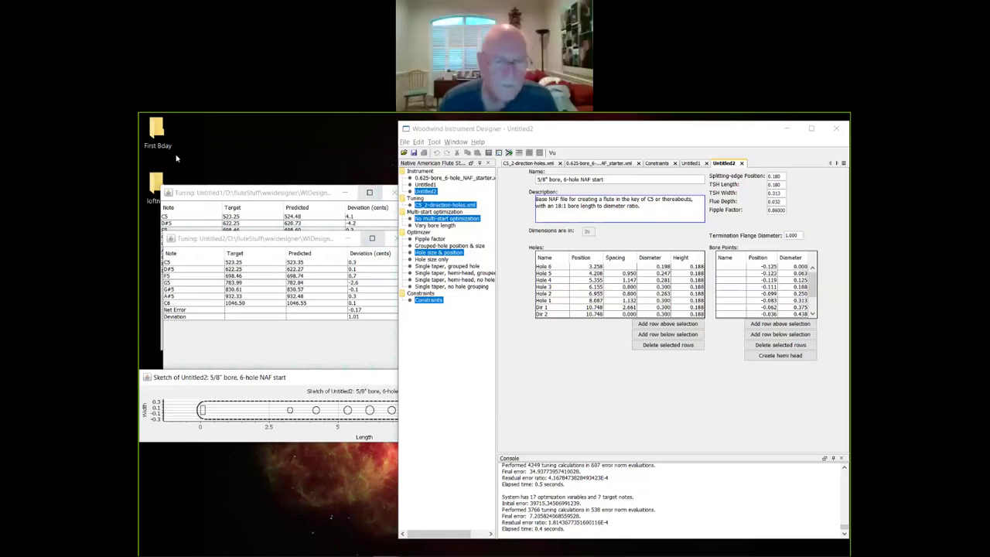
{"action": "left_click_drag", "start_coordinate": [232, 377], "coordinate": [232, 150]}
{"action": "left_click", "coordinate": [368, 154]}
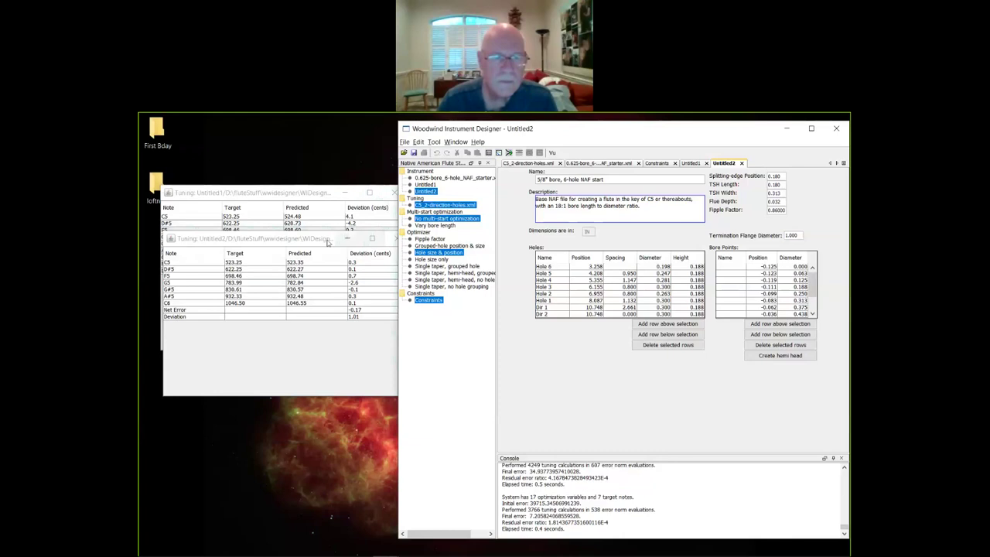
Close the tuning result windows of both optimized flutes.
{"action": "left_click", "coordinate": [371, 242]}
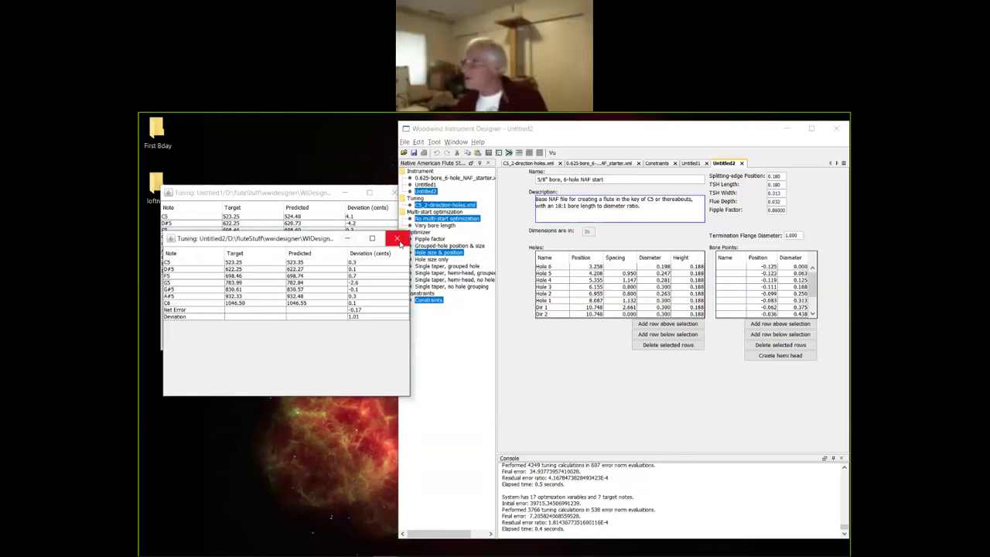
{"action": "left_click", "coordinate": [398, 240]}
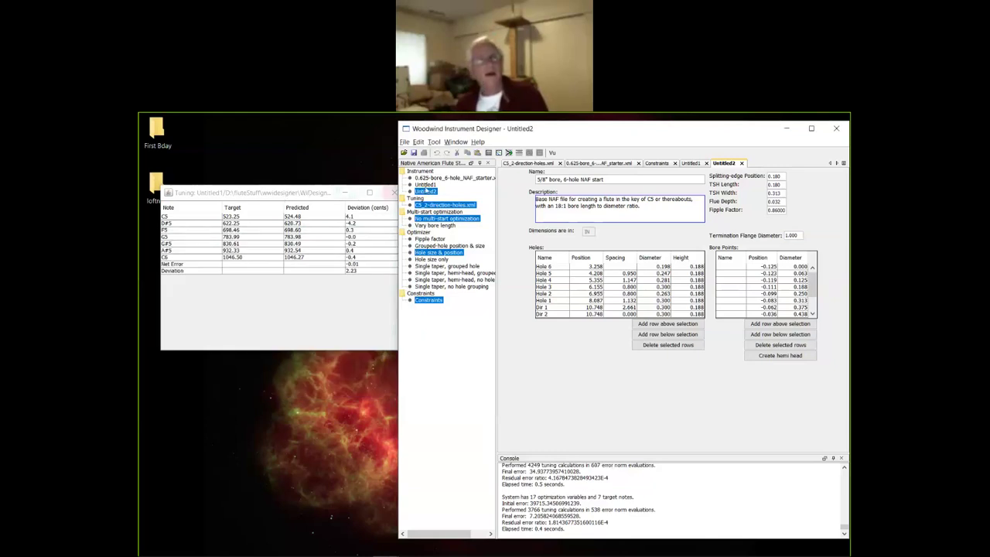
{"action": "left_click", "coordinate": [392, 194]}
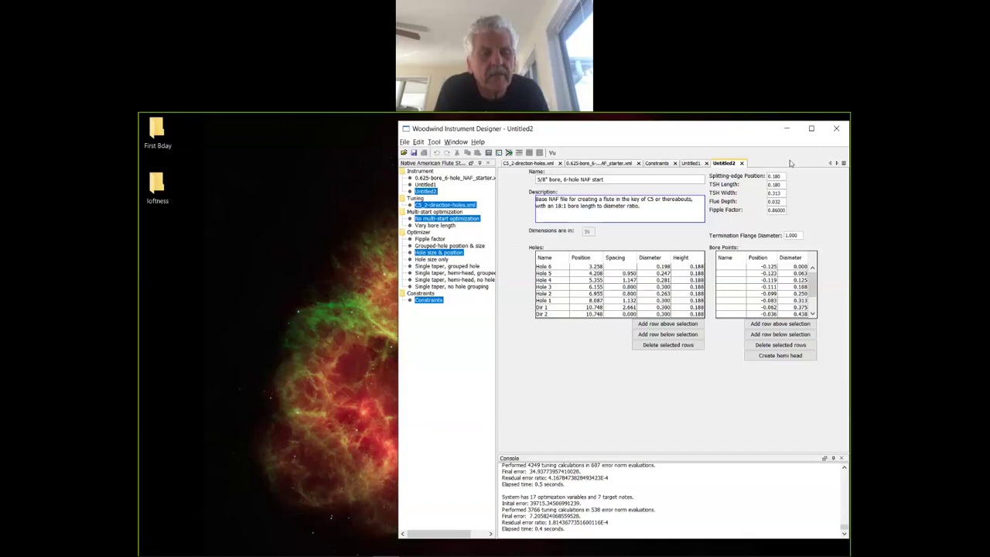
Close both optimized flutes, the constraints, the starter flute and the C5 tuning, and clear the console.
{"action": "left_click", "coordinate": [742, 164]}
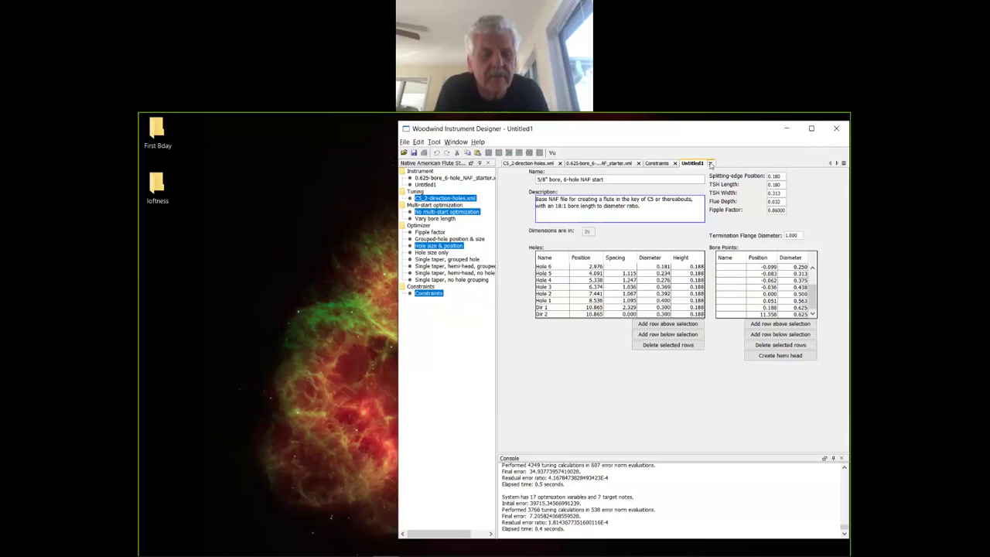
{"action": "left_click", "coordinate": [710, 164]}
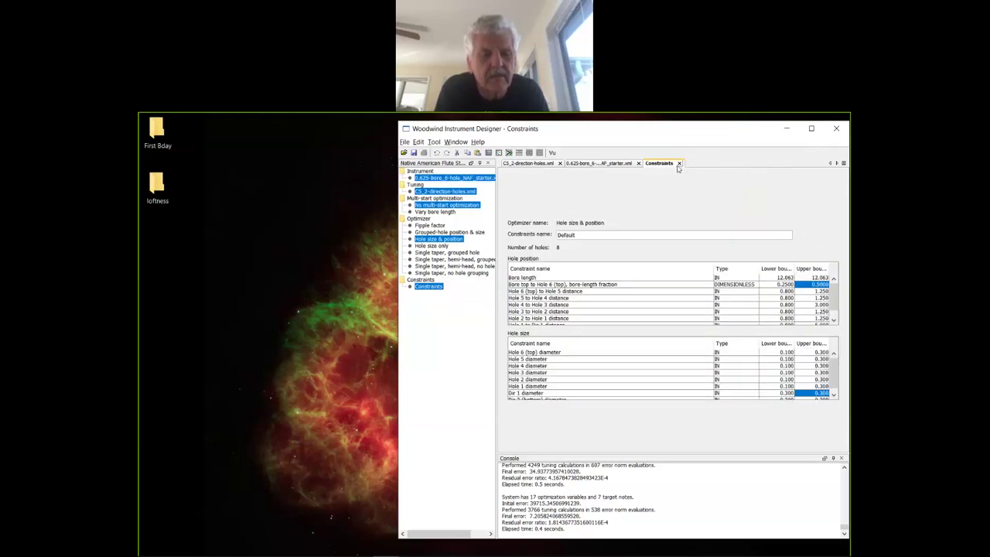
{"action": "left_click", "coordinate": [679, 163]}
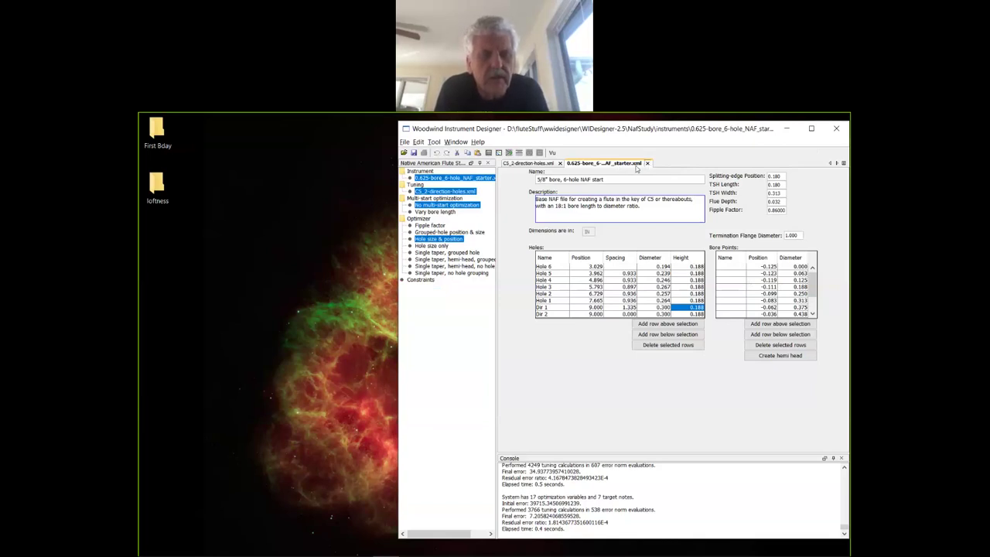
{"action": "left_click", "coordinate": [647, 164]}
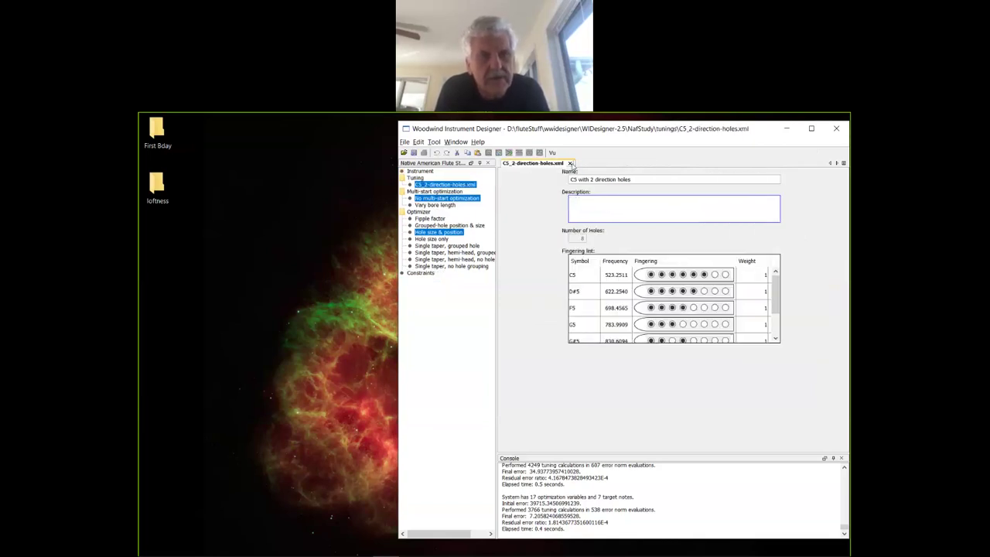
{"action": "left_click", "coordinate": [570, 163]}
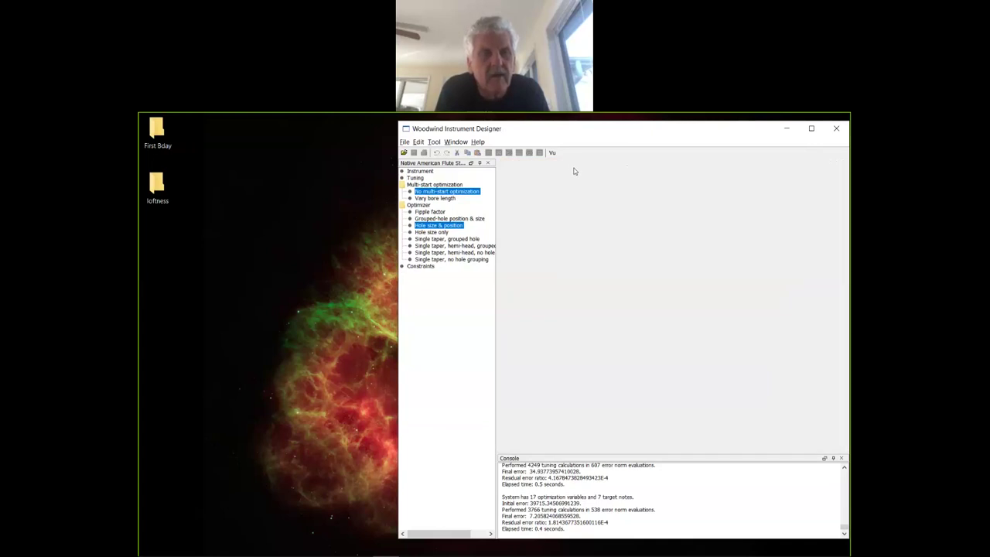
{"action": "left_click", "coordinate": [465, 143]}
{"action": "mouse_move", "coordinate": [474, 143]}
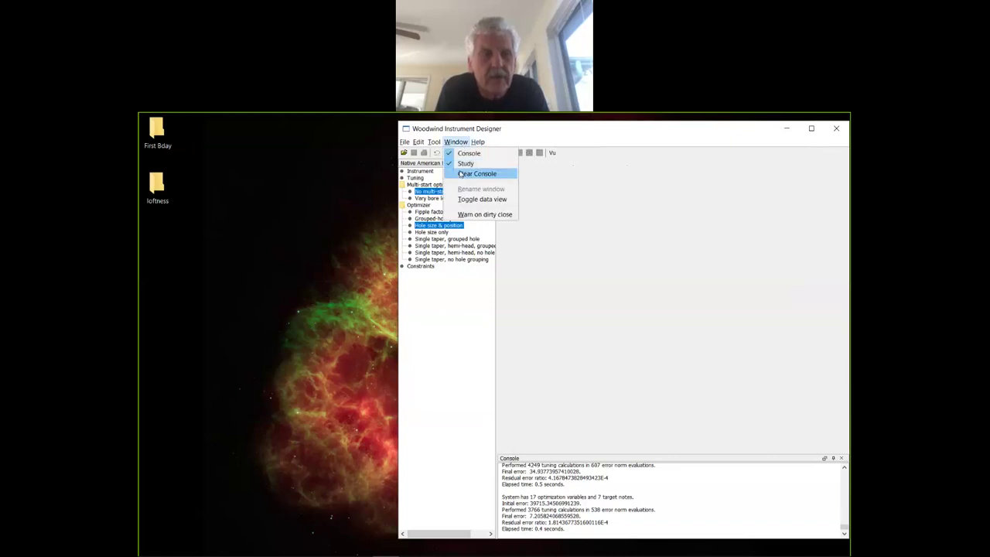
{"action": "left_click", "coordinate": [464, 175]}
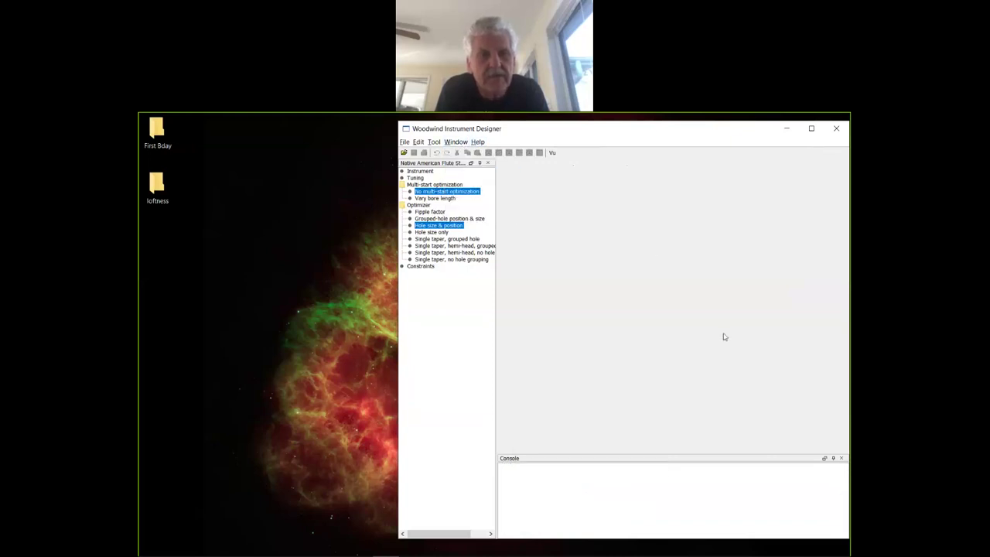
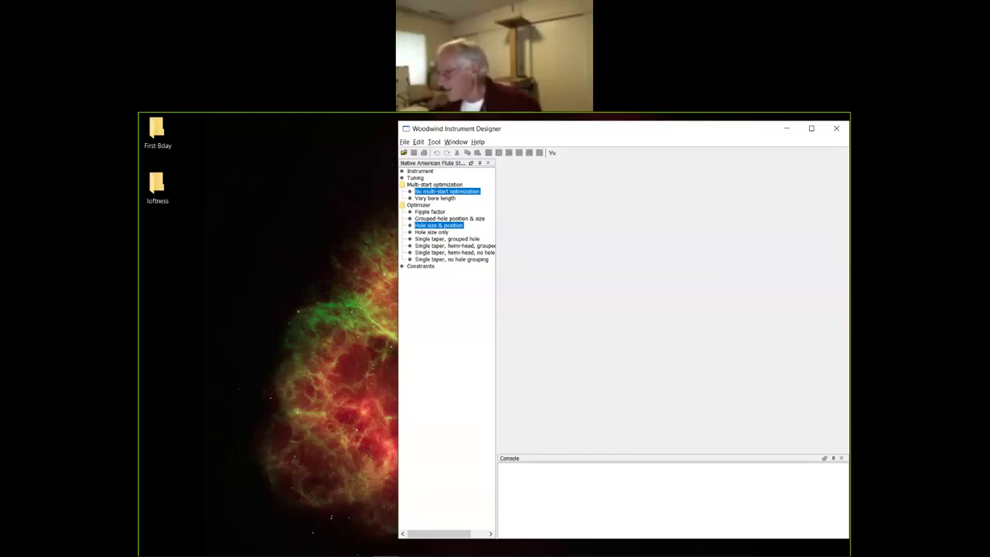
Detach the console into a floating window and dock it back in the main window.
{"action": "mouse_move", "coordinate": [766, 553]}
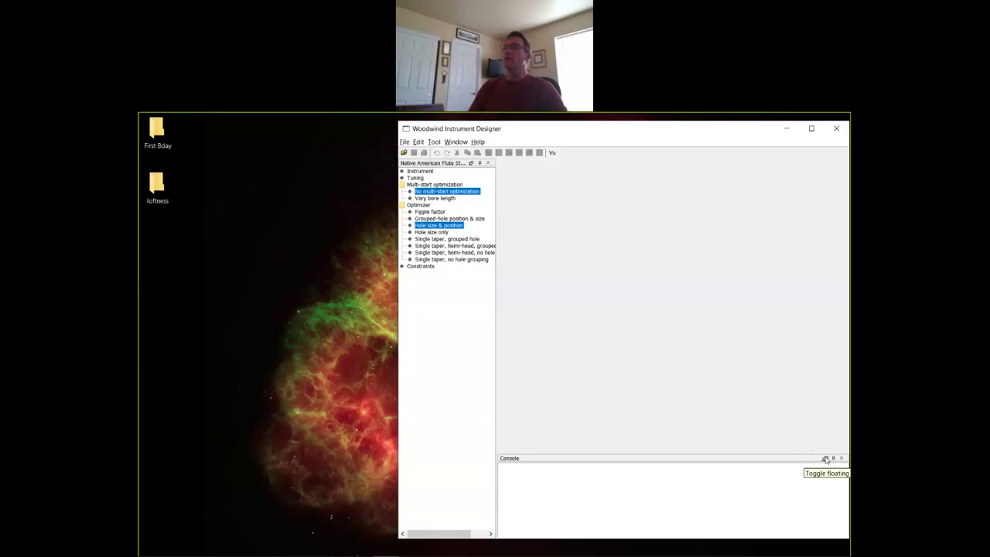
{"action": "left_click", "coordinate": [457, 142]}
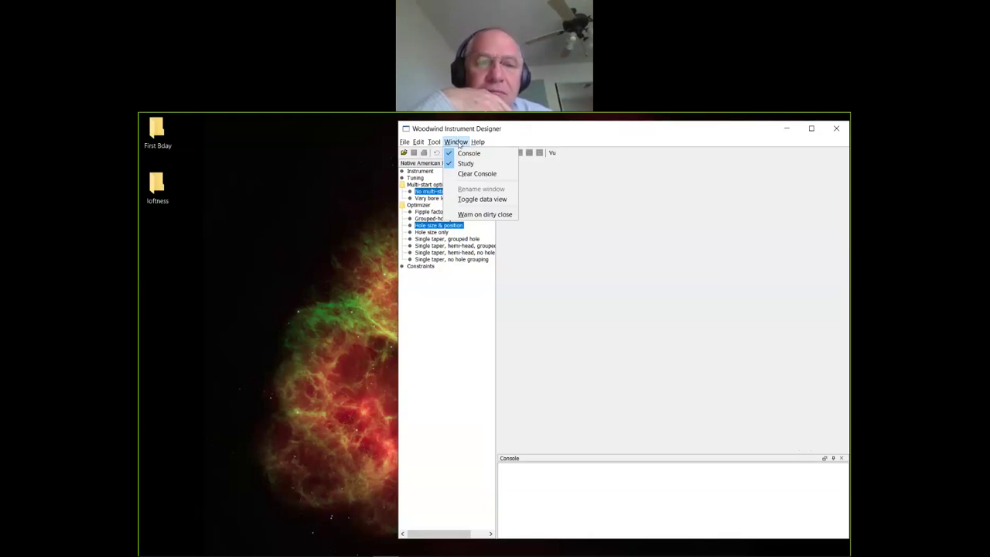
{"action": "left_click", "coordinate": [684, 354]}
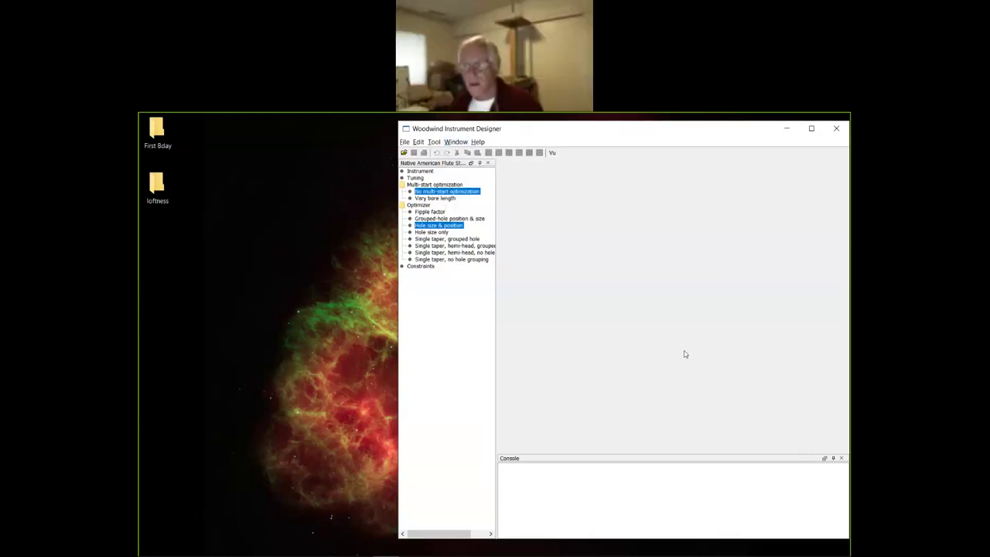
{"action": "left_click", "coordinate": [825, 458]}
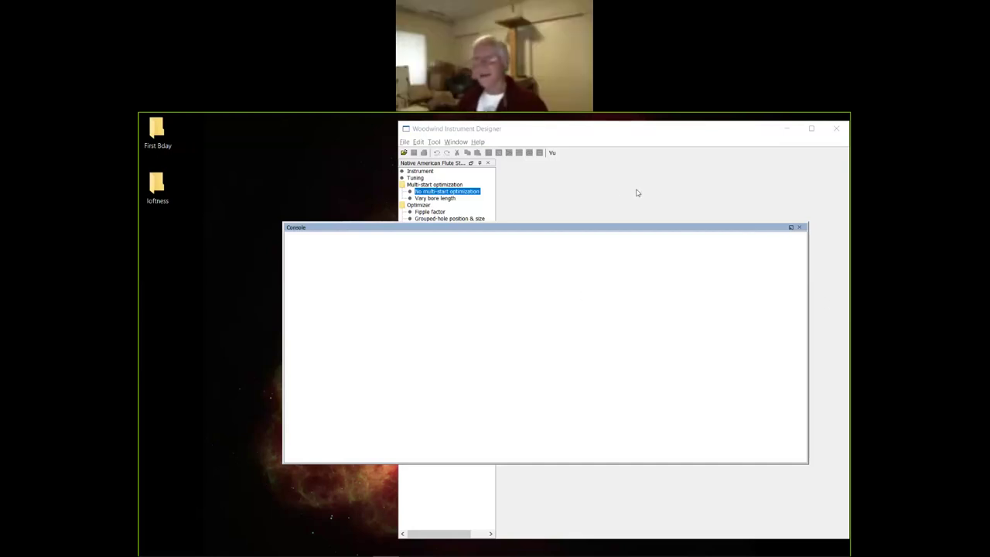
{"action": "left_click", "coordinate": [791, 228]}
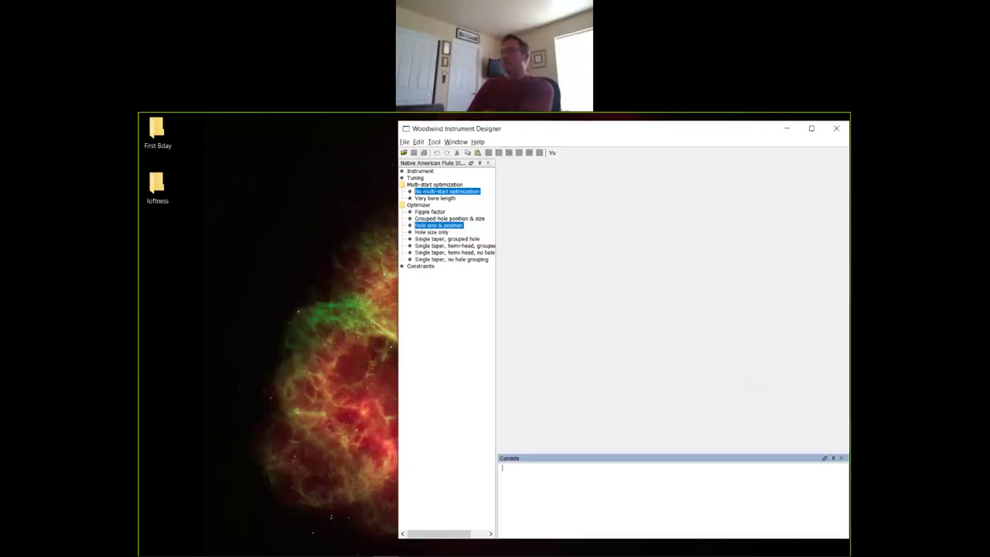
Reopen the recently used C5_ET_6-hole_NAF_chromatic_tuning file.
{"action": "left_click", "coordinate": [404, 143]}
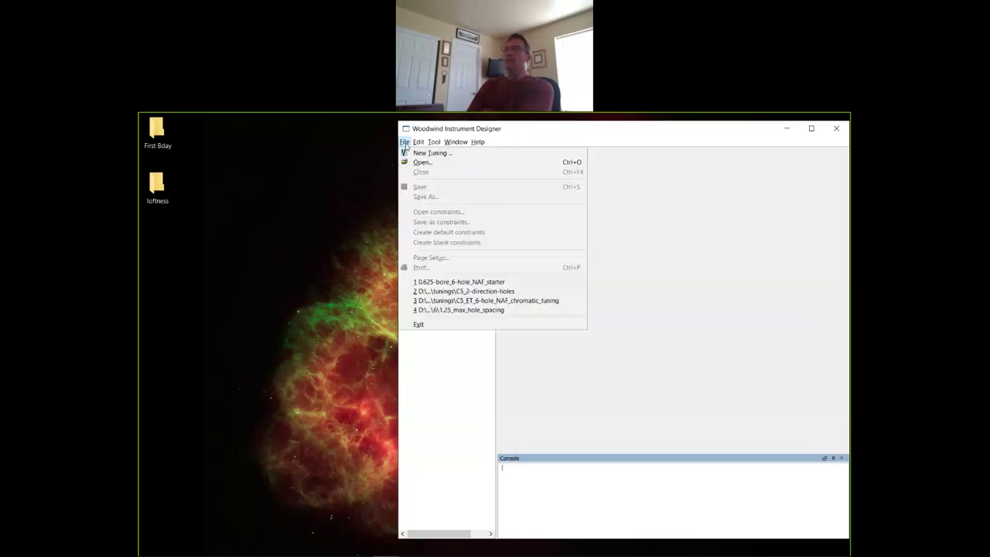
{"action": "left_click", "coordinate": [552, 301]}
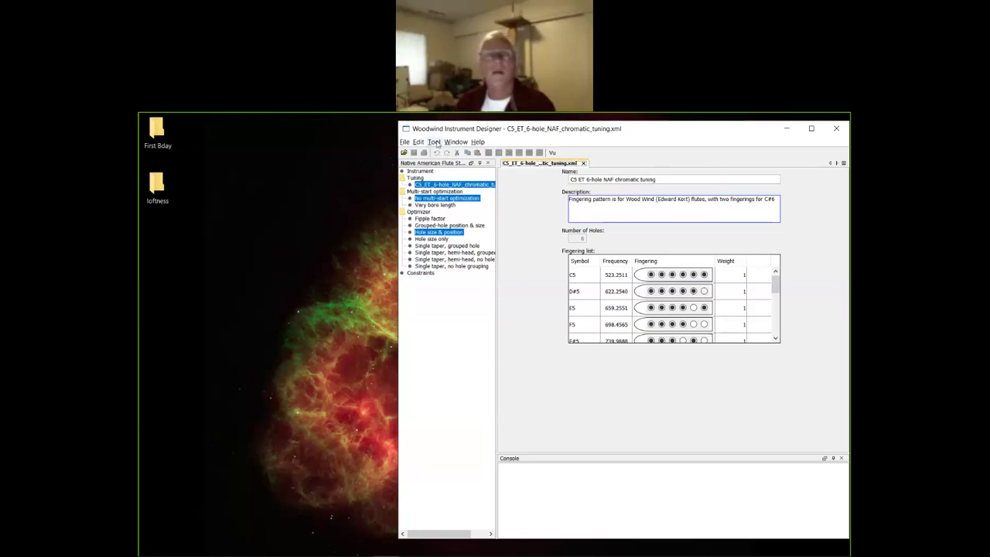
{"action": "left_click", "coordinate": [454, 143]}
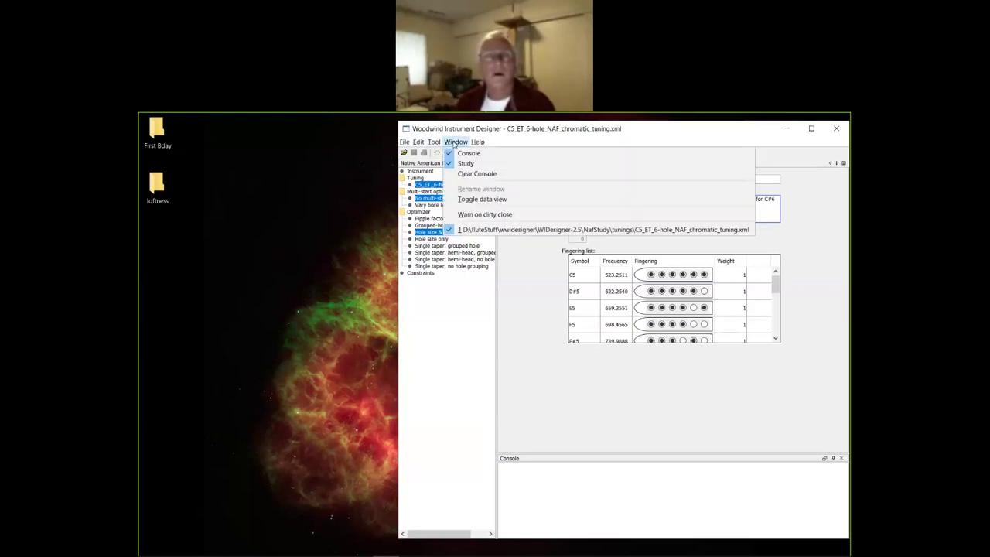
{"action": "left_click", "coordinate": [455, 142]}
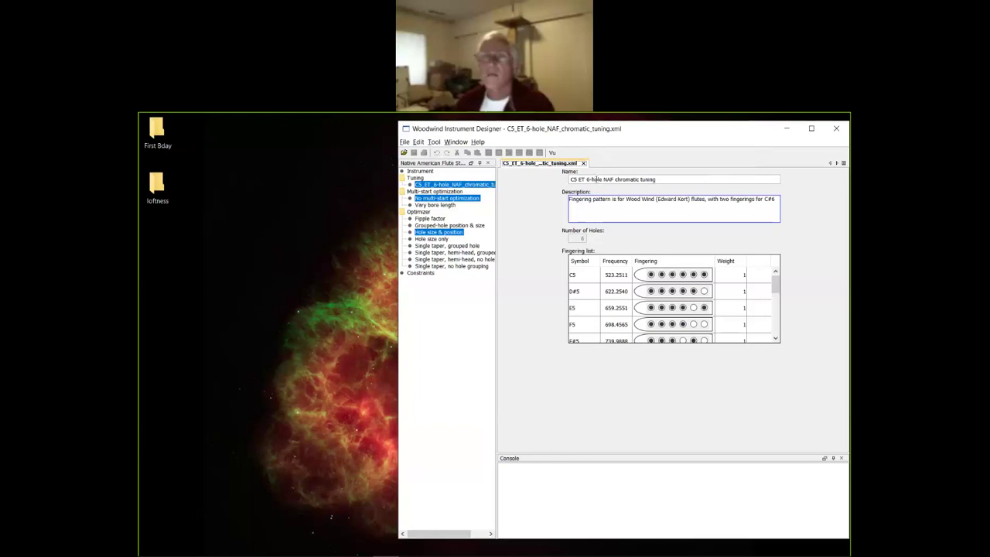
Detach the C5 chromatic tuning into a floating window and dock it back in the main window.
{"action": "right_click", "coordinate": [536, 166]}
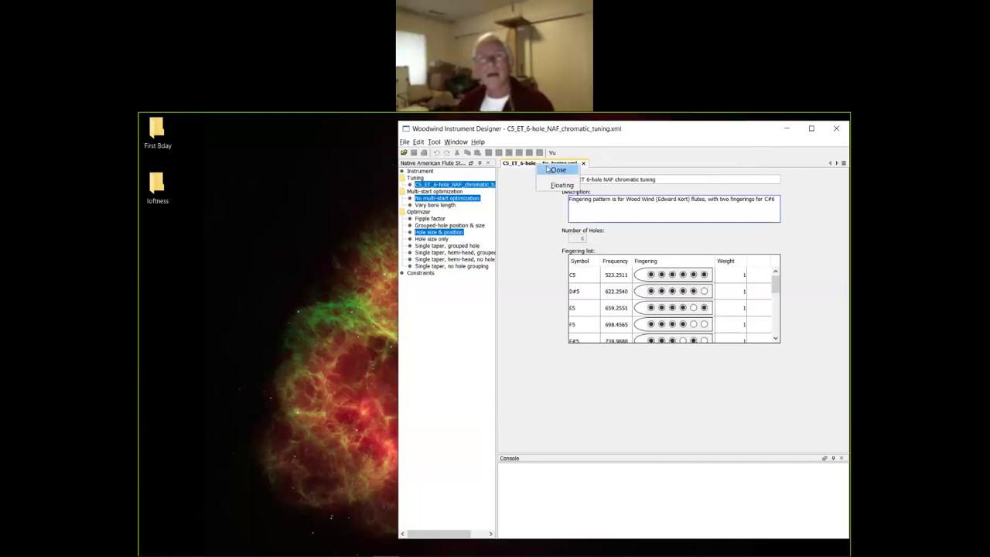
{"action": "left_click", "coordinate": [561, 186]}
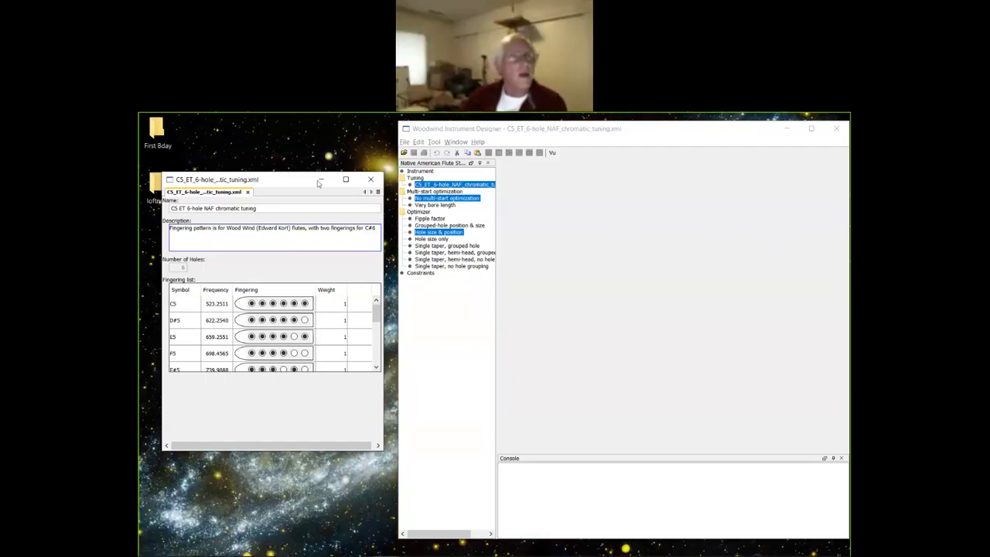
{"action": "right_click", "coordinate": [239, 194]}
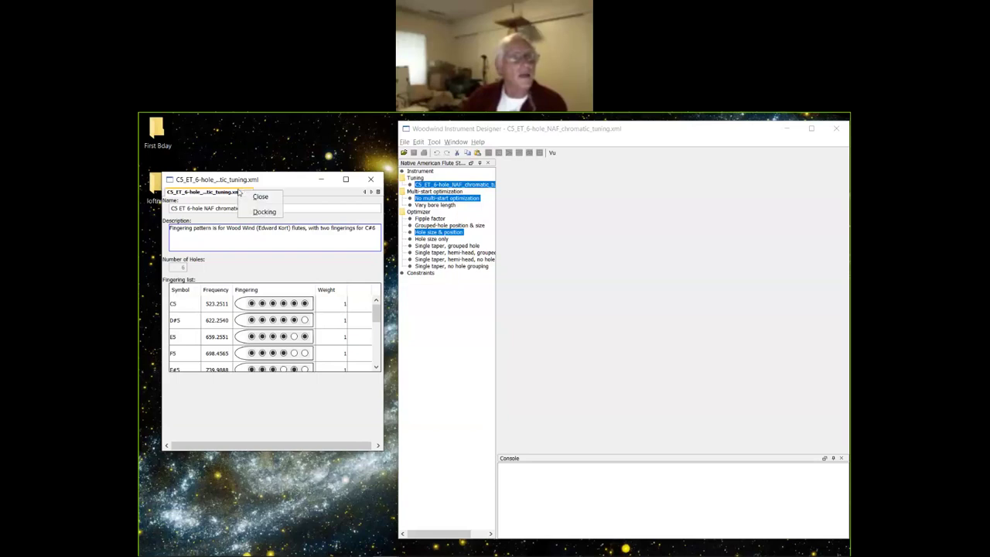
{"action": "left_click", "coordinate": [273, 212]}
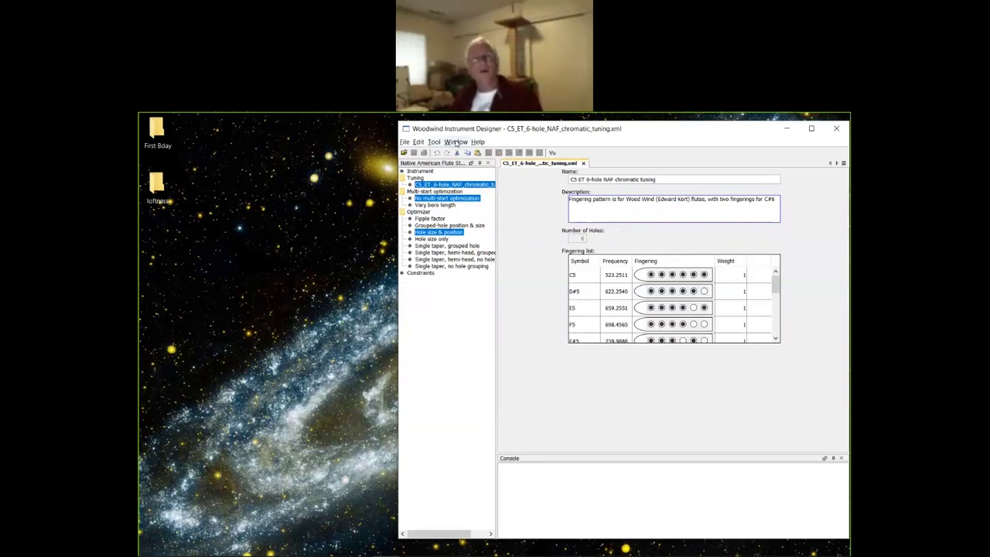
Toggle the C5 chromatic tuning between its form view and XML source, ending in the form view.
{"action": "left_click", "coordinate": [456, 143]}
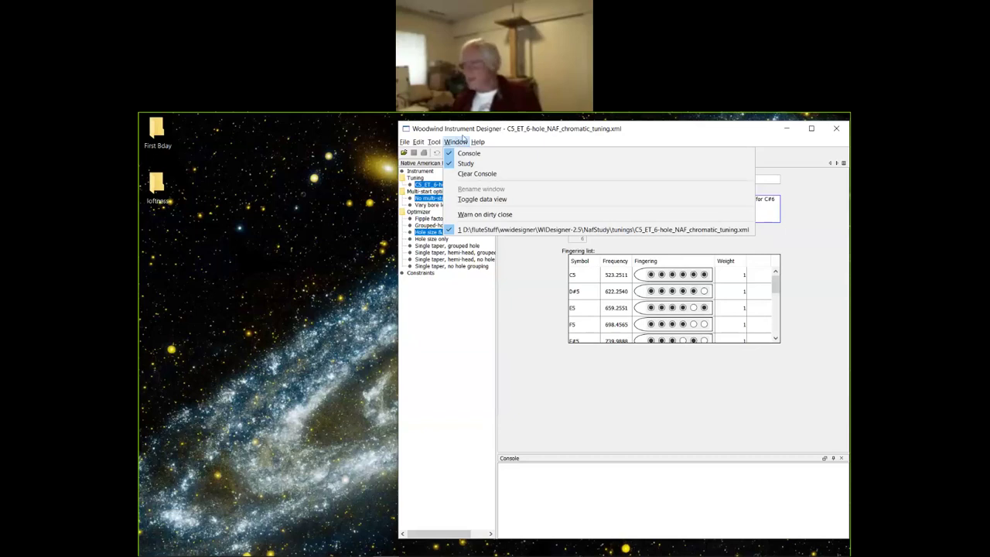
{"action": "left_click", "coordinate": [463, 139]}
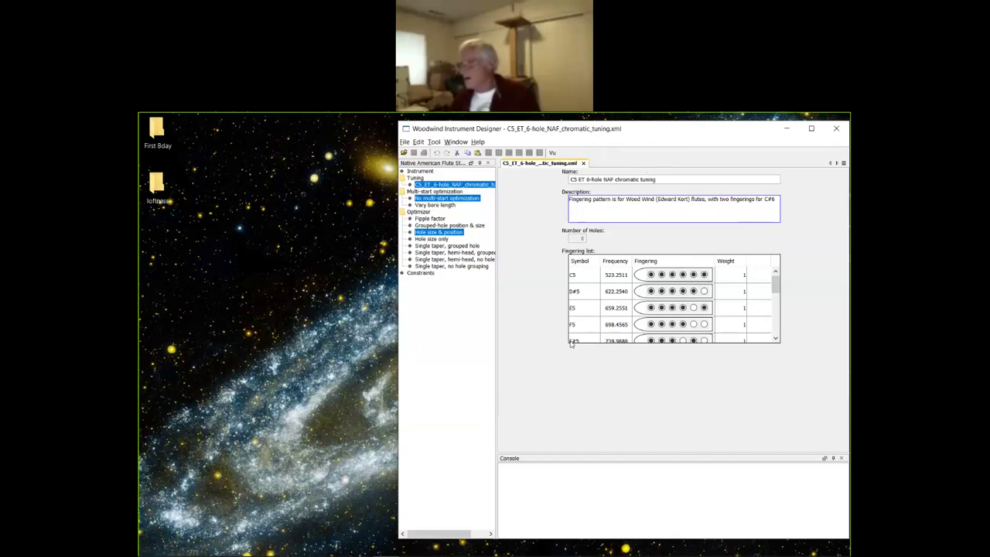
{"action": "left_click", "coordinate": [454, 144]}
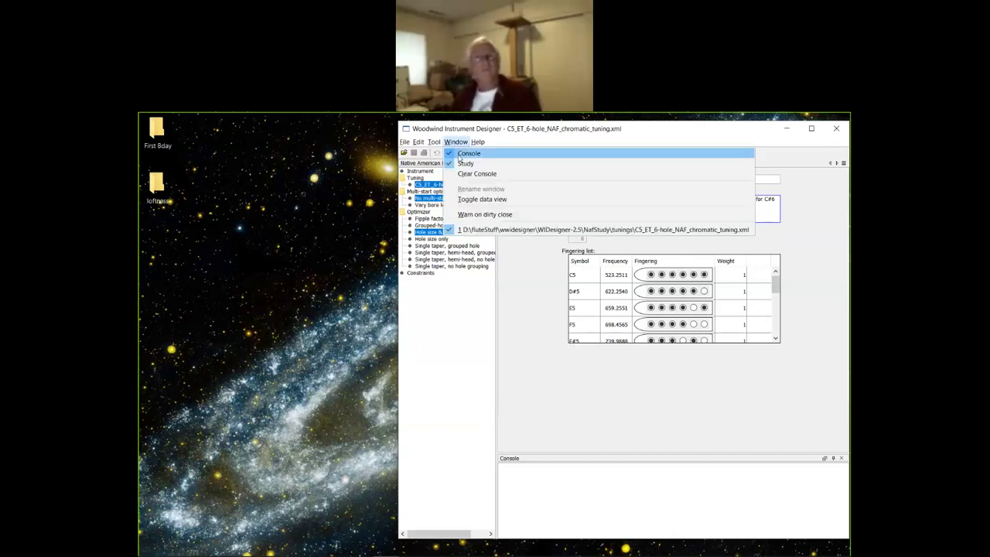
{"action": "left_click", "coordinate": [486, 200]}
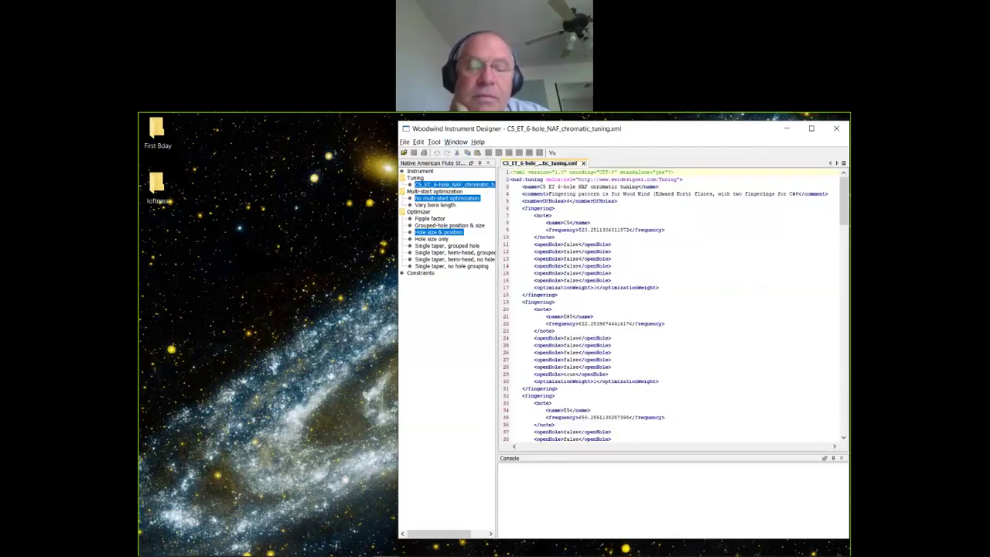
{"action": "left_click", "coordinate": [552, 153]}
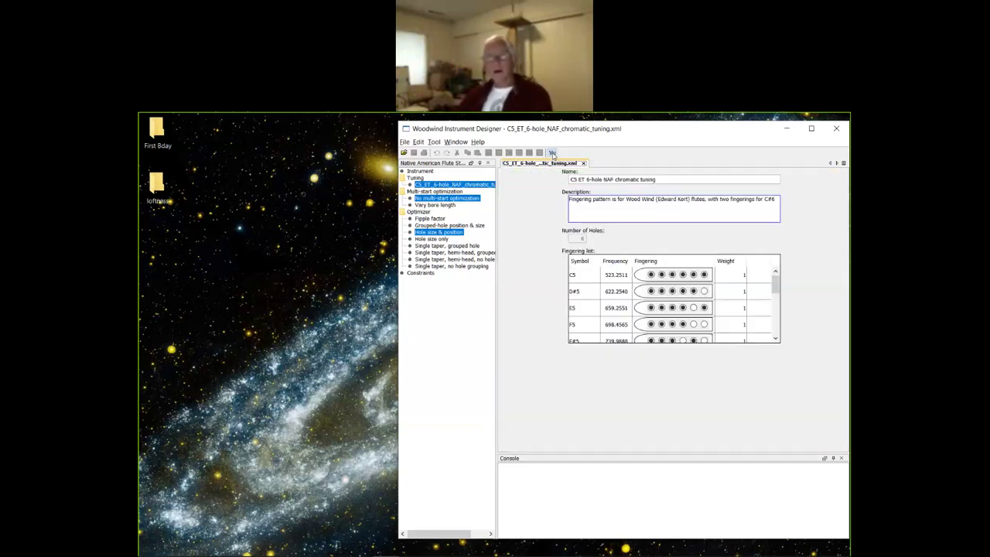
{"action": "left_click", "coordinate": [552, 153]}
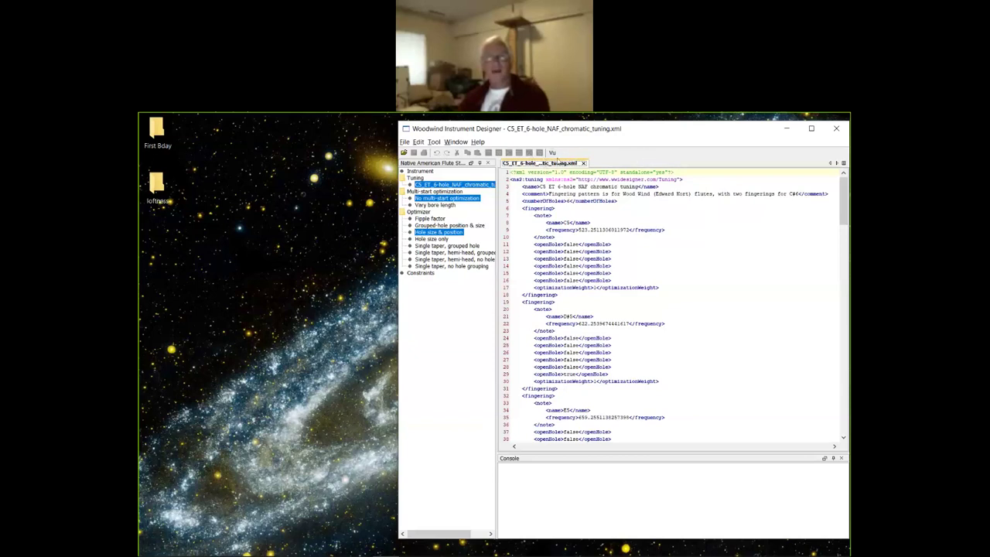
{"action": "left_click", "coordinate": [454, 144]}
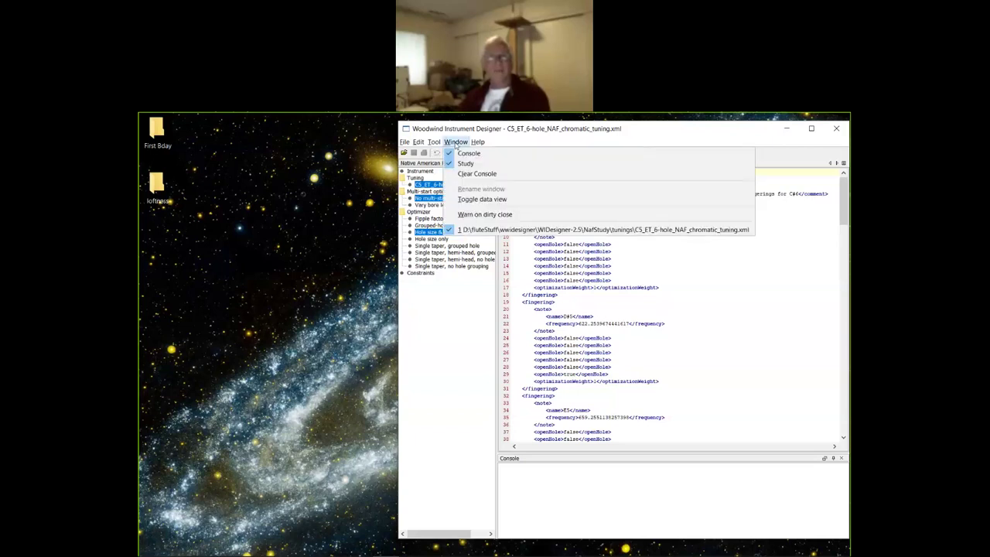
{"action": "left_click", "coordinate": [477, 201]}
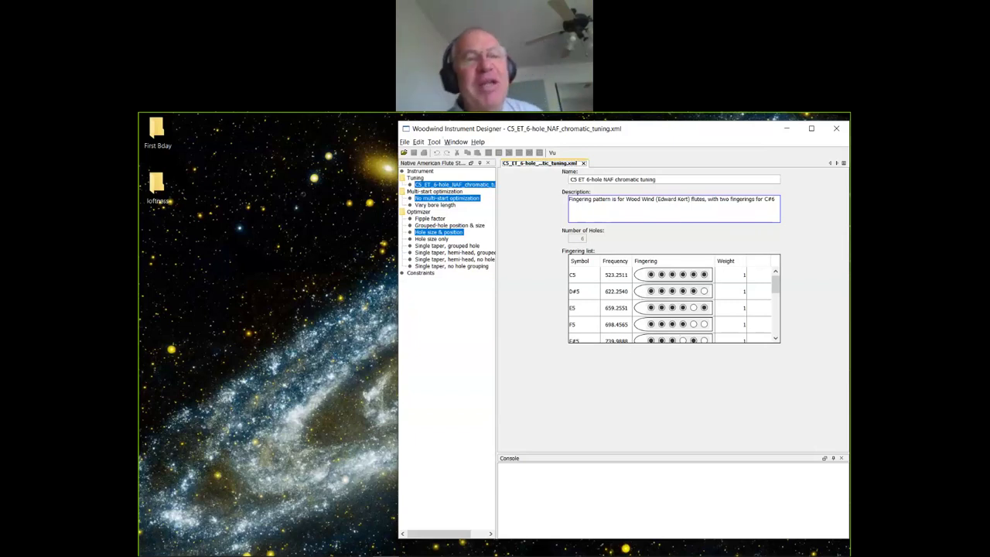
Open A4_no-hole_tuning.xml from the tunings folder inside wwidesigner.
{"action": "left_click", "coordinate": [404, 143]}
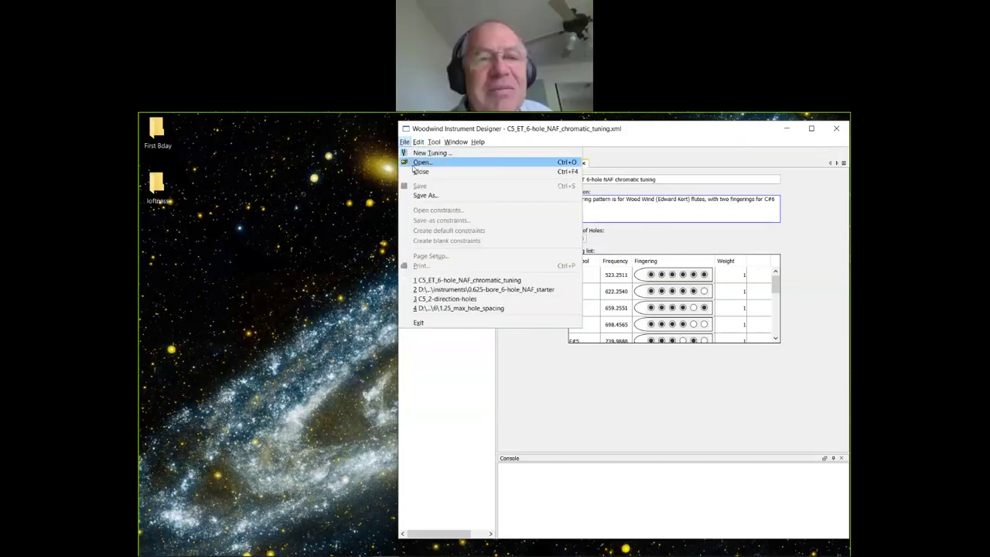
{"action": "left_click", "coordinate": [427, 163]}
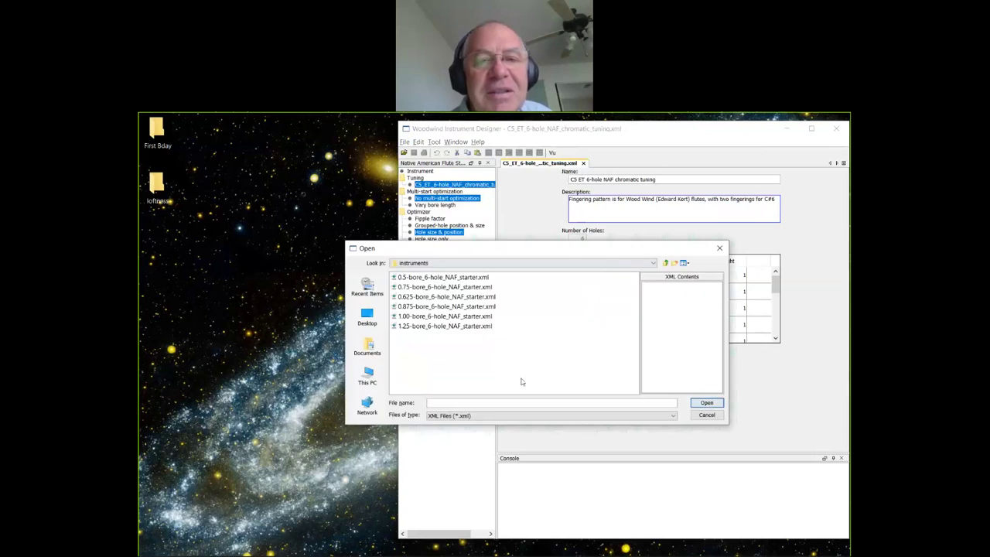
{"action": "left_click", "coordinate": [654, 264]}
{"action": "scroll", "coordinate": [510, 310], "scroll_direction": "up", "scroll_amount": 2}
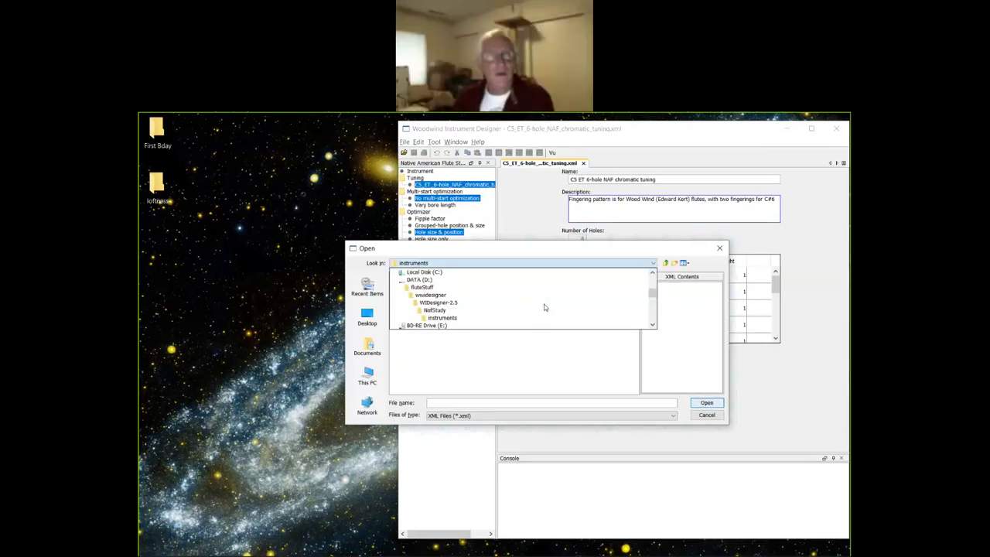
{"action": "left_click", "coordinate": [432, 298]}
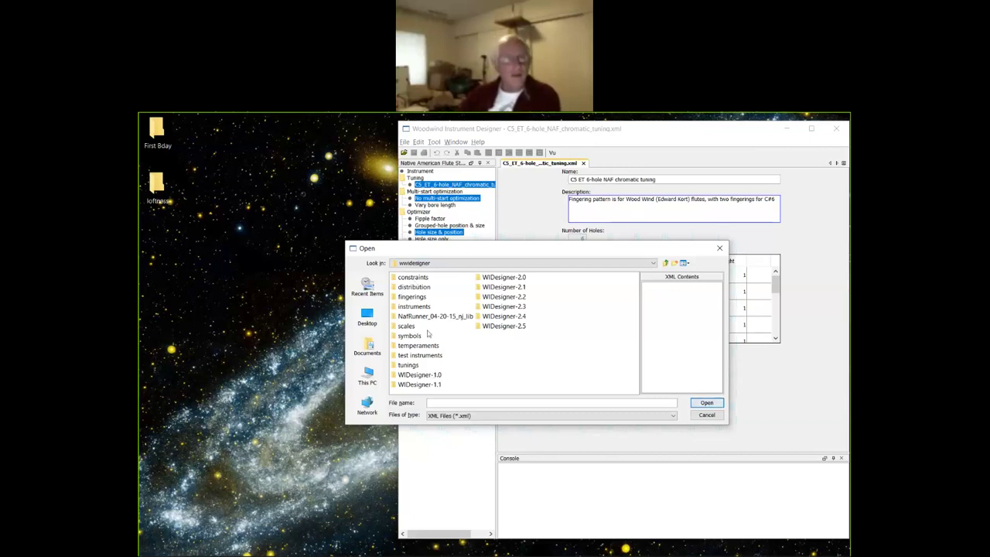
{"action": "double_click", "coordinate": [408, 366]}
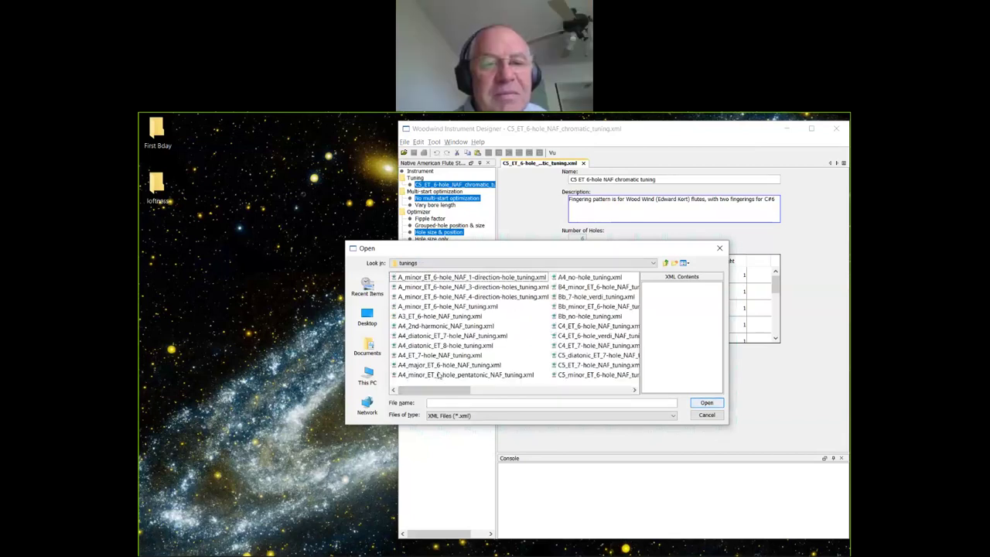
{"action": "left_click", "coordinate": [569, 276]}
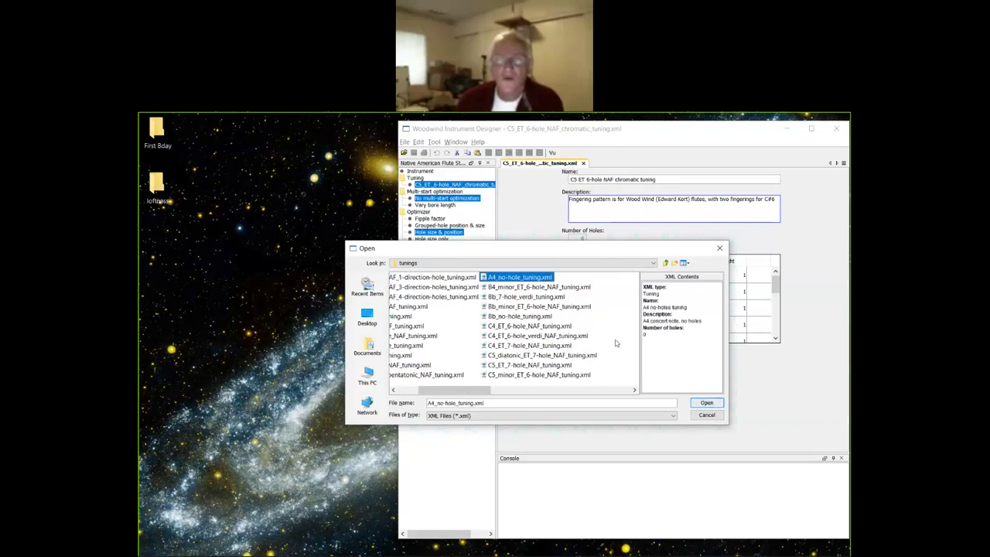
{"action": "left_click", "coordinate": [707, 403]}
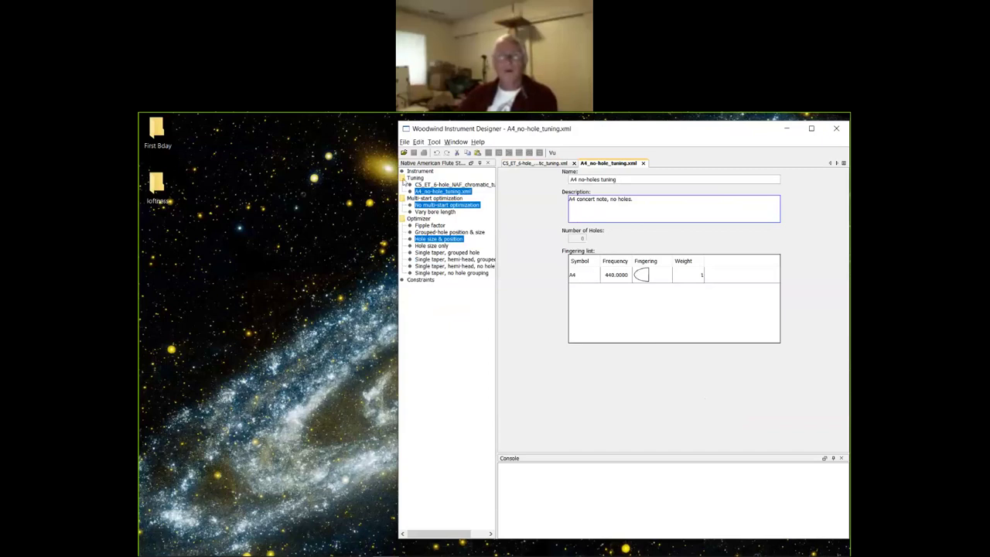
Check the A4 no-hole tuning's XML source, return to its form view, and select the Fipple factor optimizer.
{"action": "left_click", "coordinate": [553, 153]}
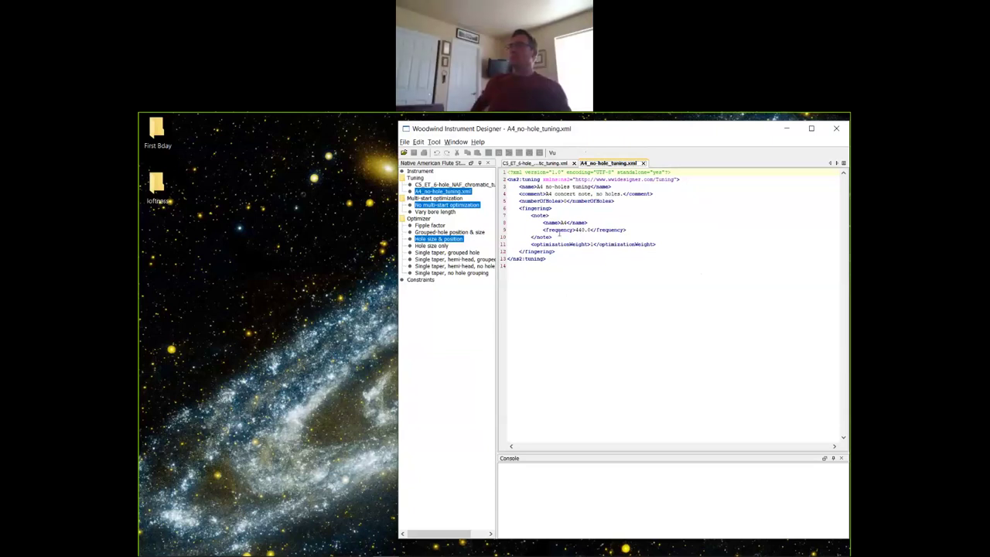
{"action": "left_click", "coordinate": [552, 153]}
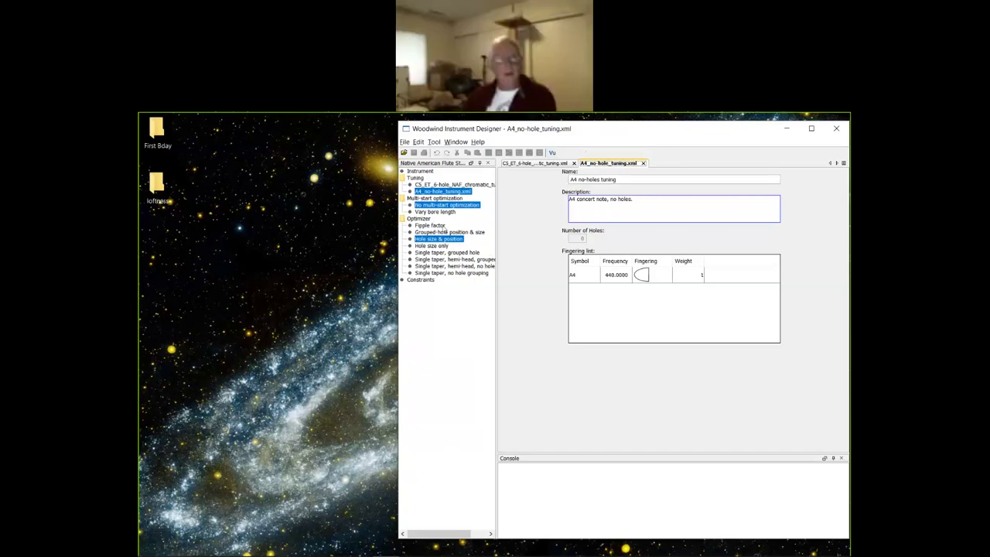
{"action": "left_click", "coordinate": [443, 226]}
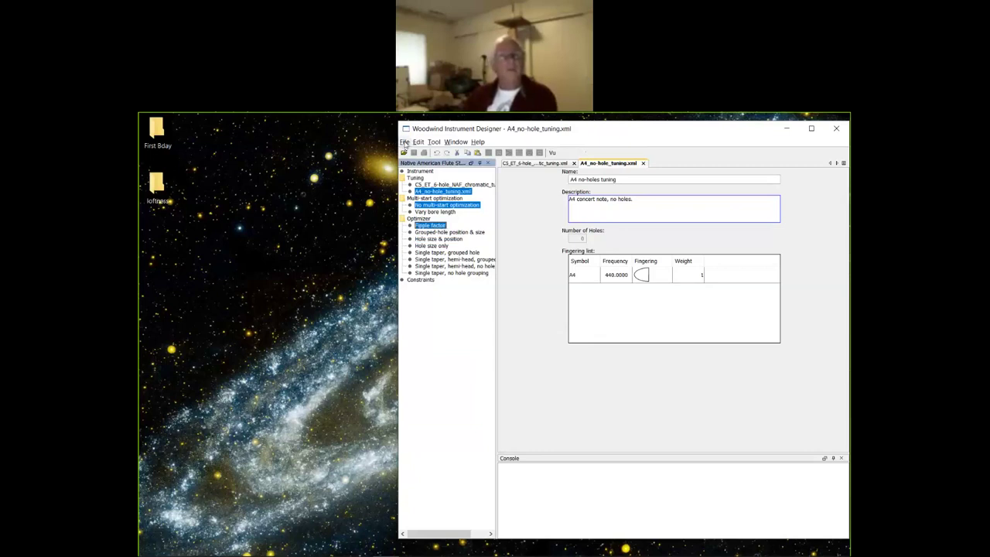
Open the recently used 0.625-bore_6-hole_NAF_starter instrument and dismiss the hole number mismatch warning.
{"action": "left_click", "coordinate": [403, 142]}
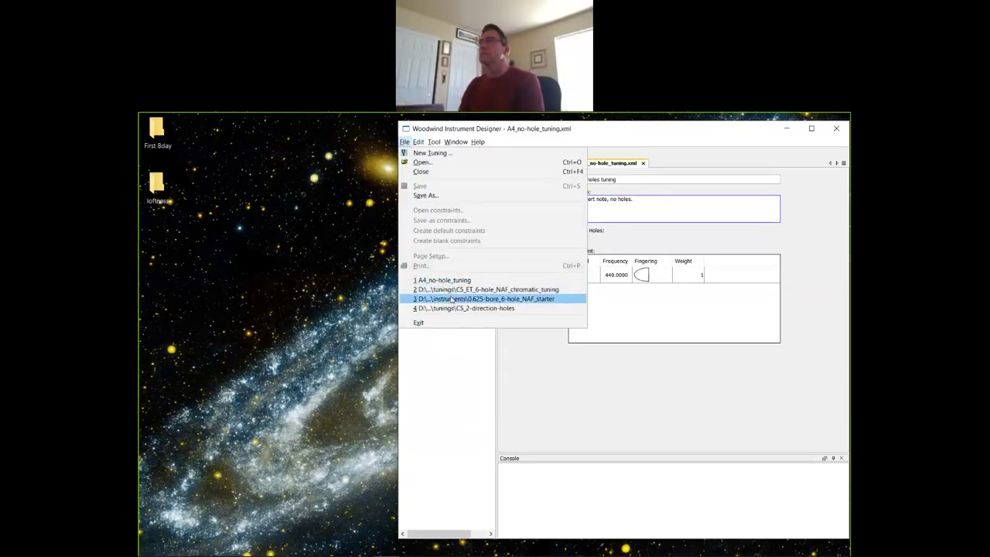
{"action": "left_click", "coordinate": [454, 301]}
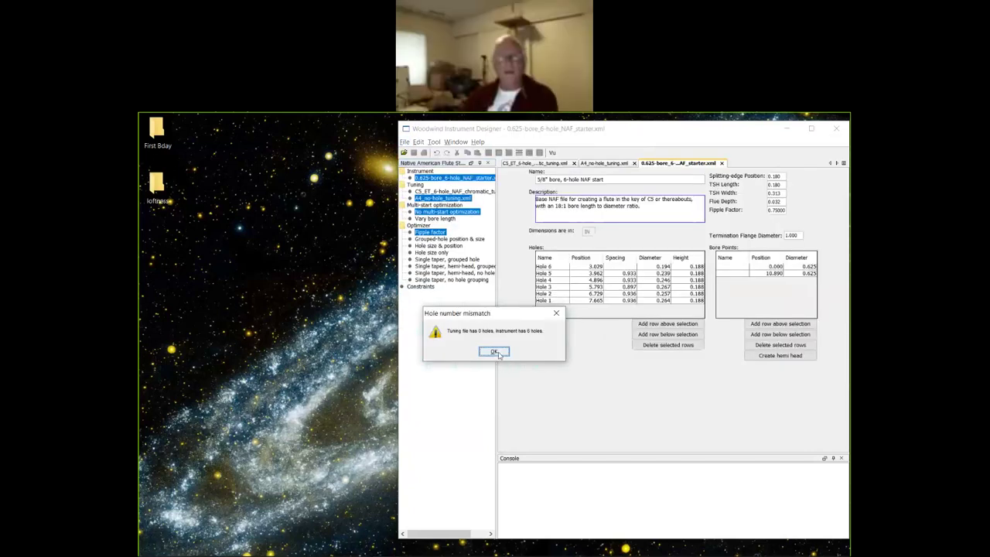
{"action": "left_click", "coordinate": [497, 352]}
Delete all six holes from the 5/8-inch starter flute and check its XML source before returning to the form view.
{"action": "left_click", "coordinate": [545, 267]}
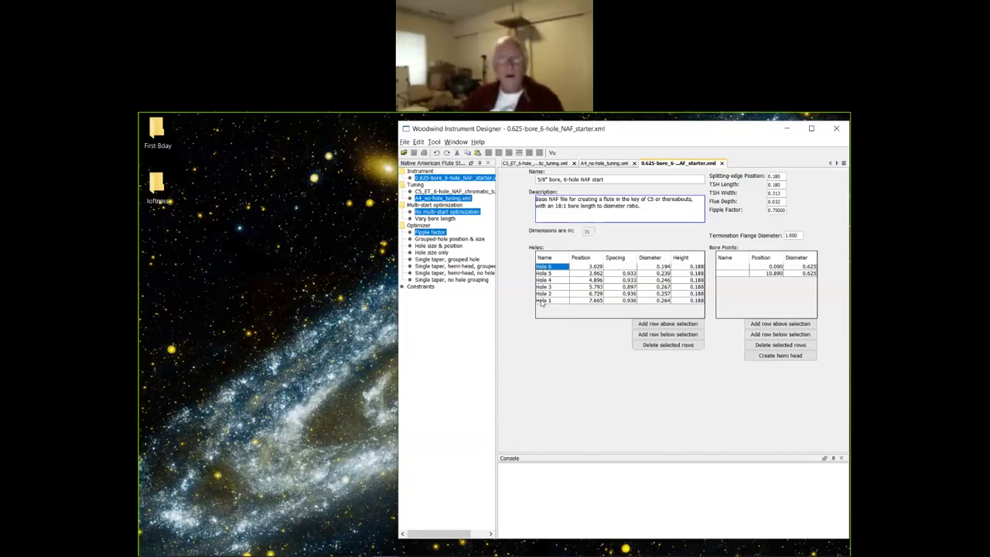
{"action": "left_click", "coordinate": [543, 300], "text": "shift"}
{"action": "left_click", "coordinate": [652, 345]}
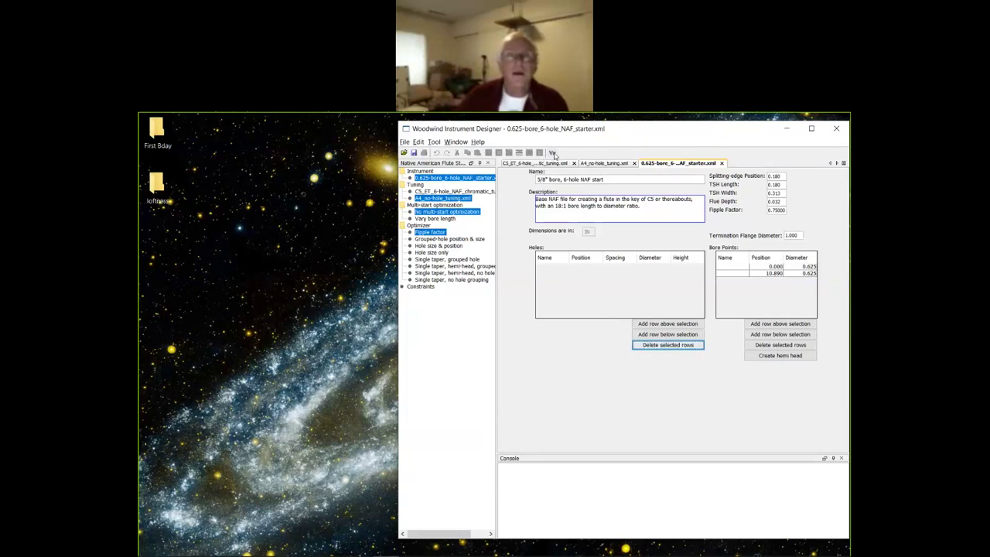
{"action": "left_click", "coordinate": [552, 154]}
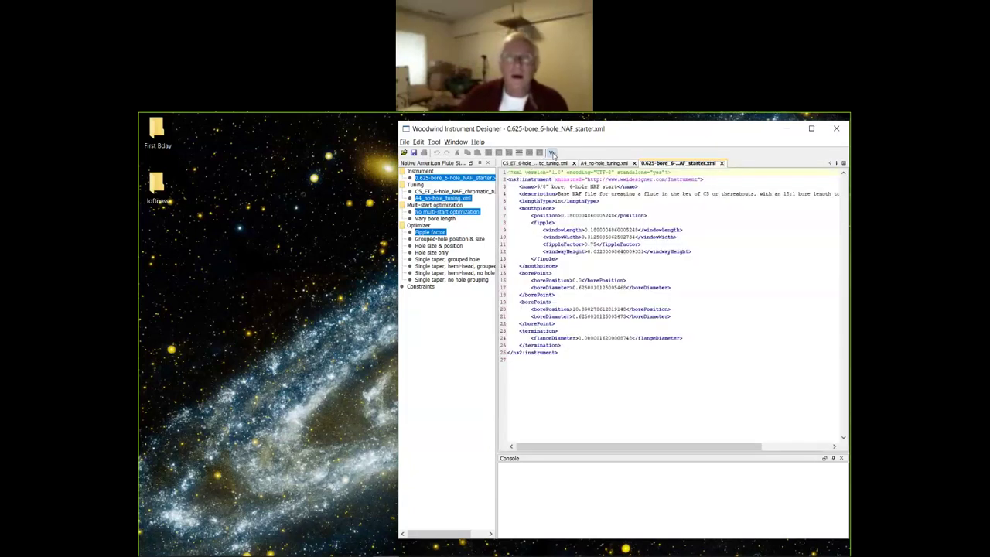
{"action": "left_click", "coordinate": [552, 154]}
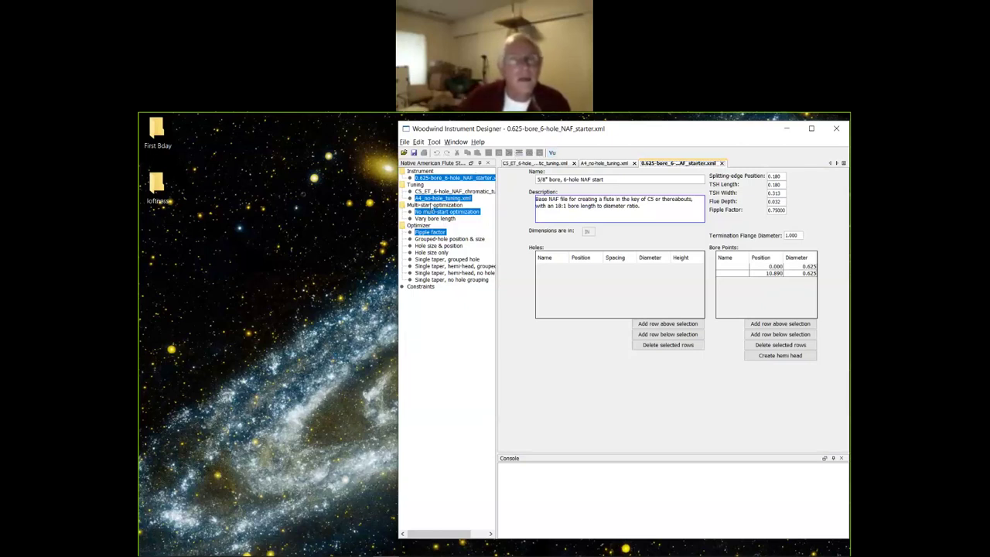
Open the 0_holes.xml constraints for the Fipple factor optimizer.
{"action": "left_click", "coordinate": [404, 143]}
{"action": "left_click", "coordinate": [404, 143]}
{"action": "left_click", "coordinate": [405, 144]}
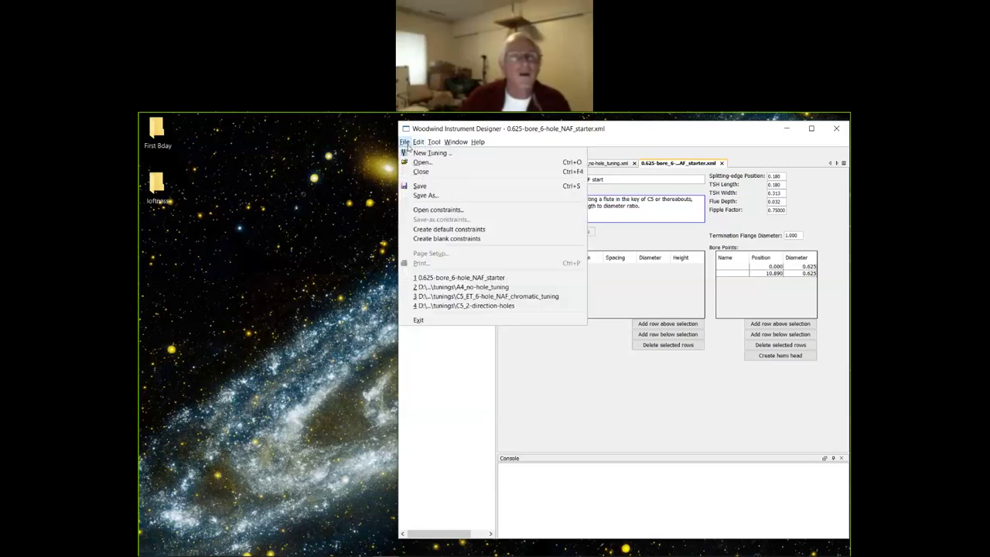
{"action": "left_click", "coordinate": [437, 209]}
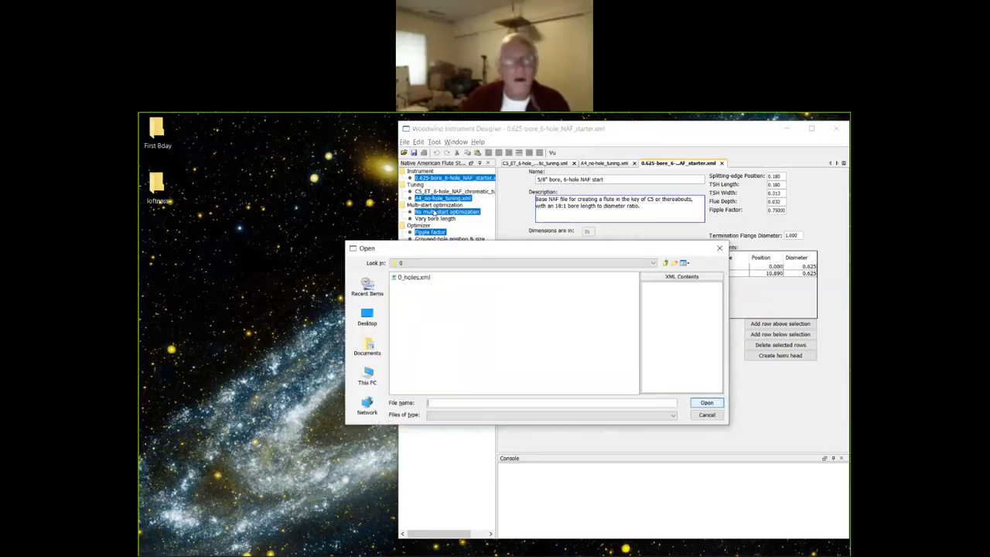
{"action": "left_click", "coordinate": [421, 278]}
{"action": "left_click", "coordinate": [706, 403]}
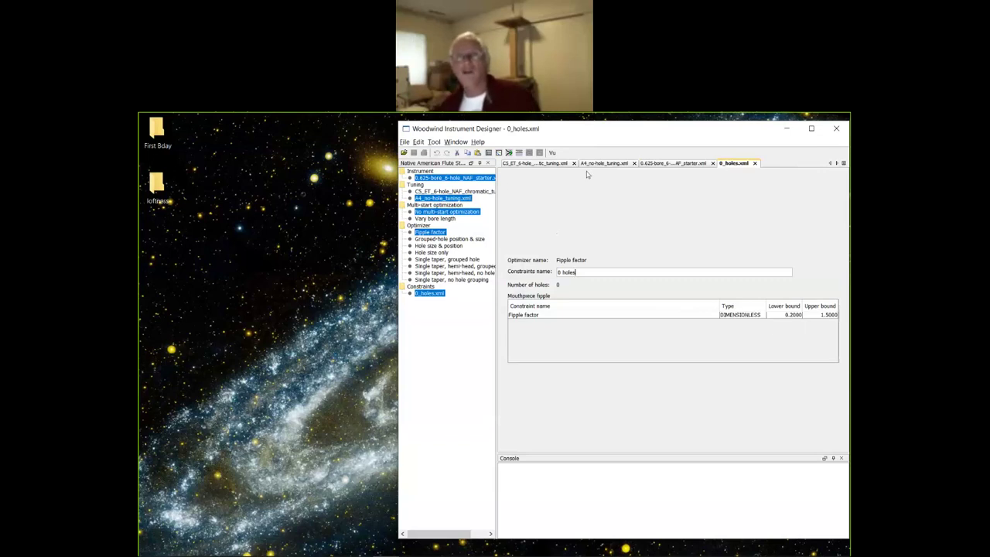
Compare the C5 ET 6-hole NAF chromatic tuning with the A4 no-holes tuning.
{"action": "left_click", "coordinate": [541, 164]}
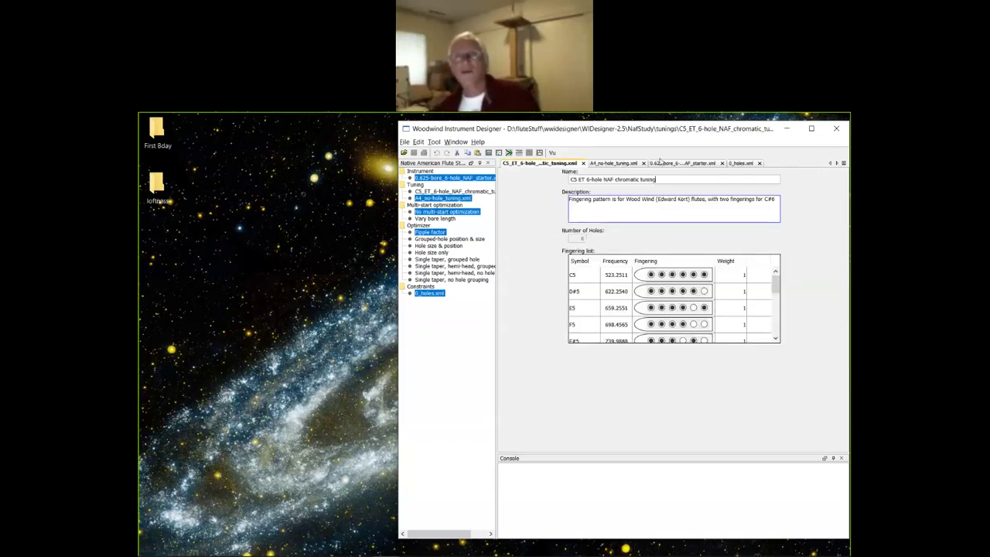
{"action": "left_click", "coordinate": [621, 165]}
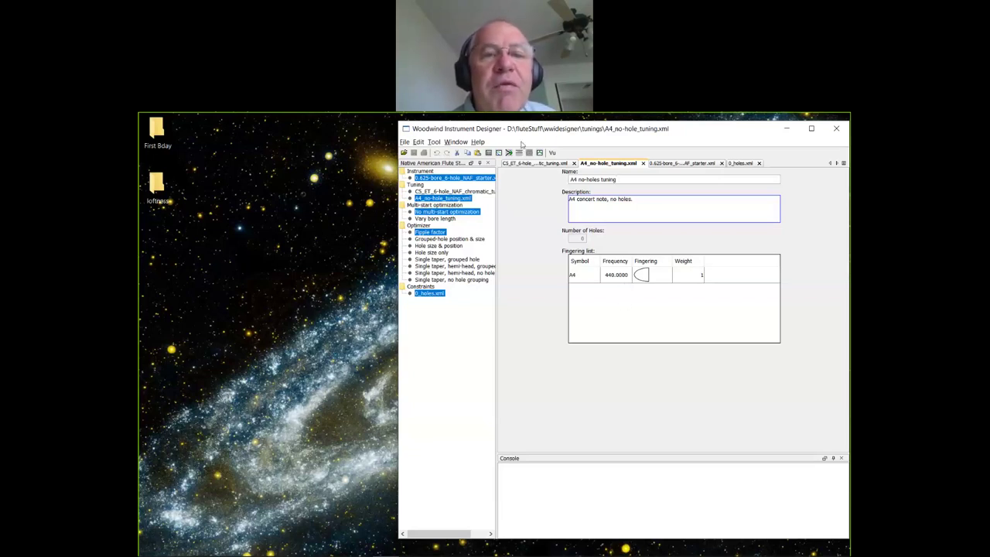
{"action": "left_click", "coordinate": [534, 163]}
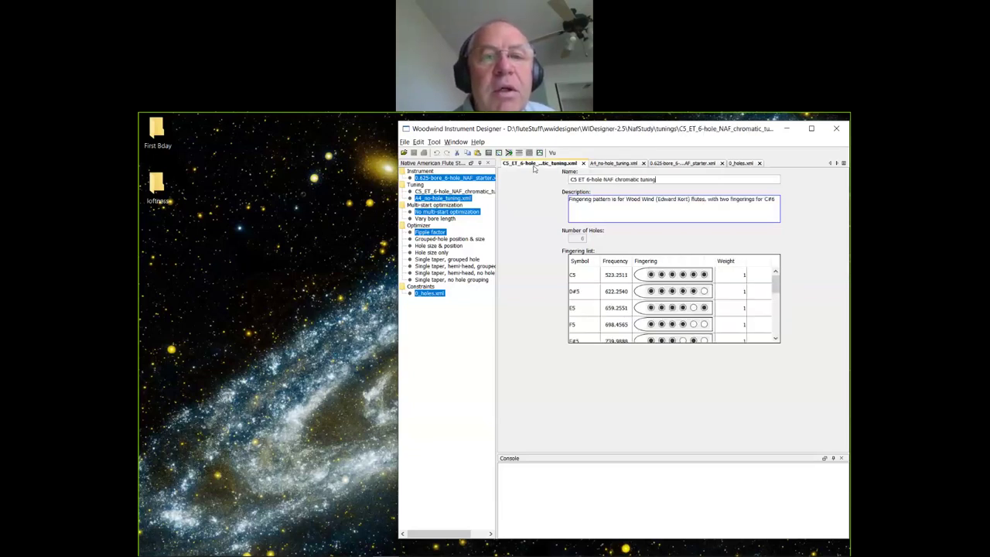
Close the altered 0.625-bore_6-hole_NAF_starter instrument, reopen its original file, and select the C5 ET 6-hole NAF chromatic tuning for it.
{"action": "left_click", "coordinate": [722, 163]}
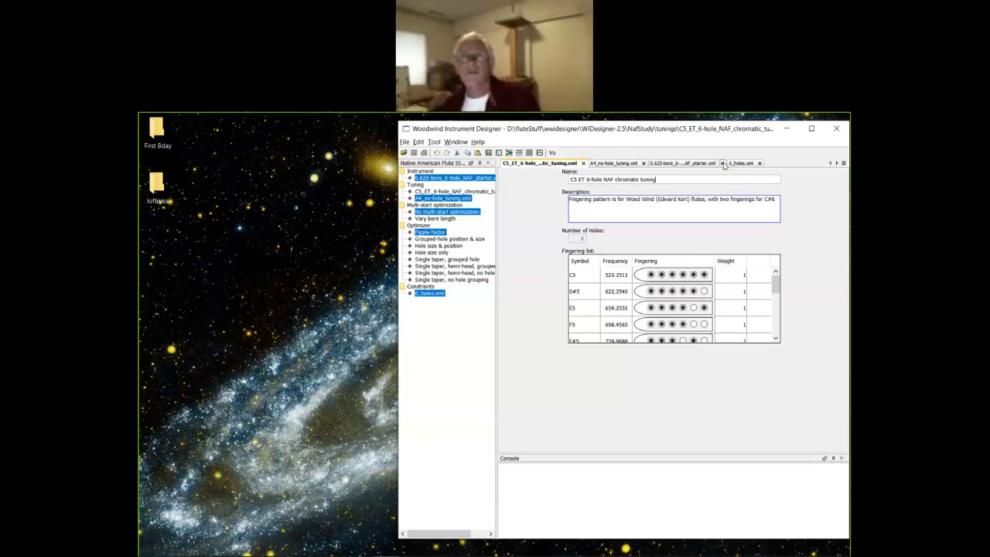
{"action": "left_click", "coordinate": [404, 142]}
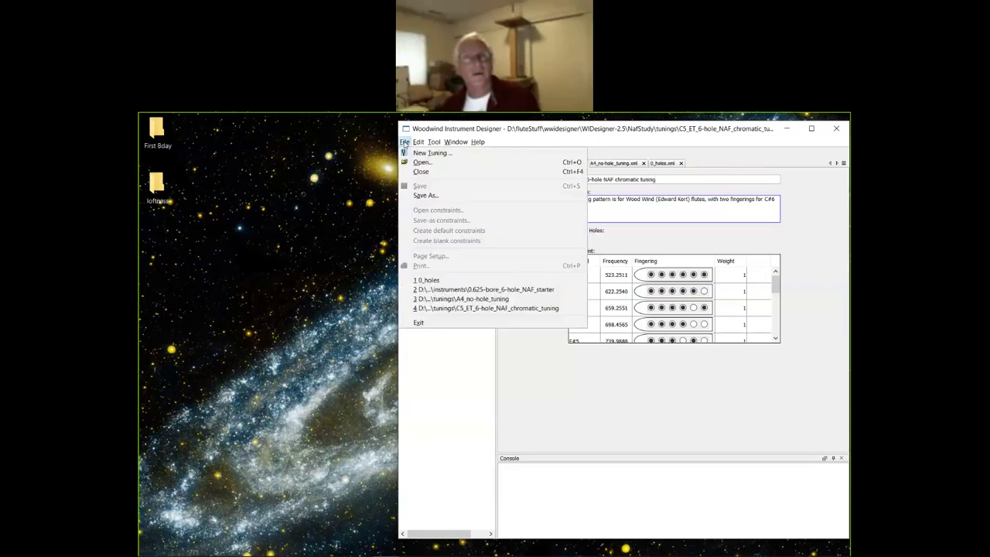
{"action": "left_click", "coordinate": [470, 291]}
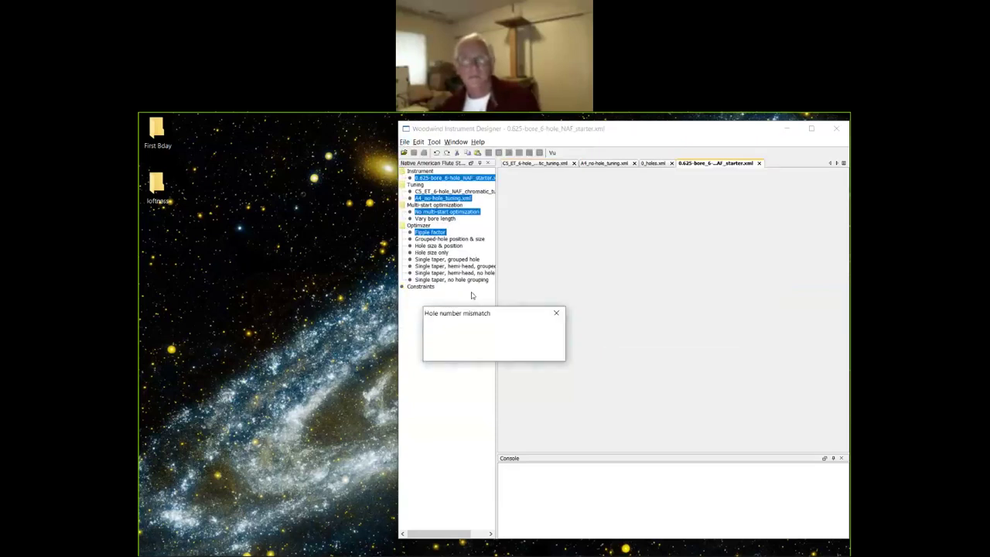
{"action": "left_click", "coordinate": [504, 353]}
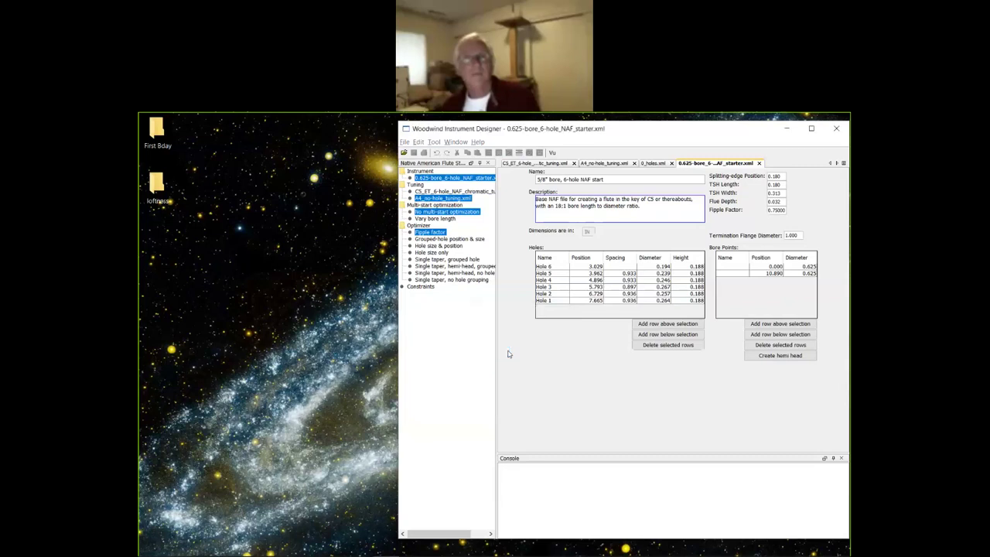
{"action": "left_click", "coordinate": [463, 192]}
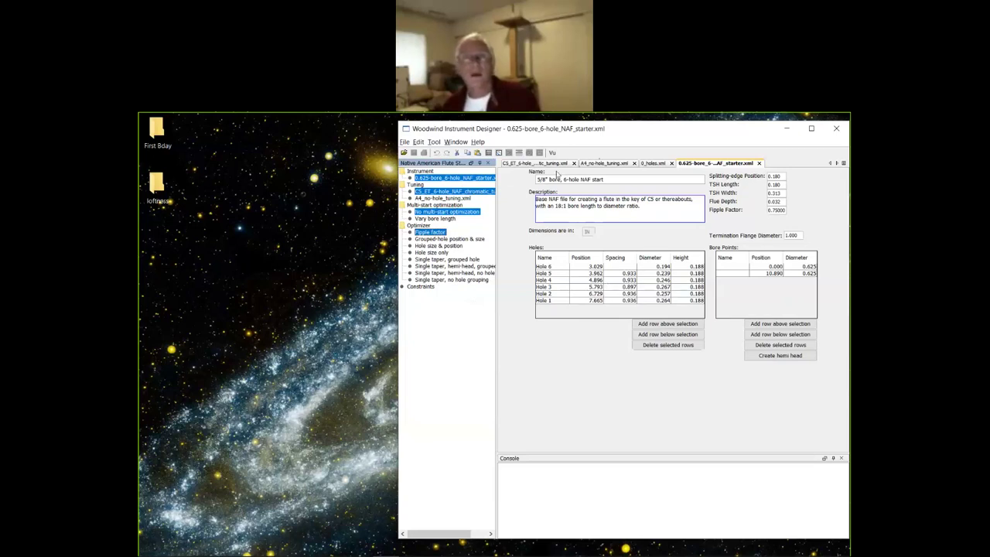
Examine the C5 chromatic tuning's fingerings and C5 frequency alongside the starter instrument's hole and bore data.
{"action": "left_click", "coordinate": [547, 164]}
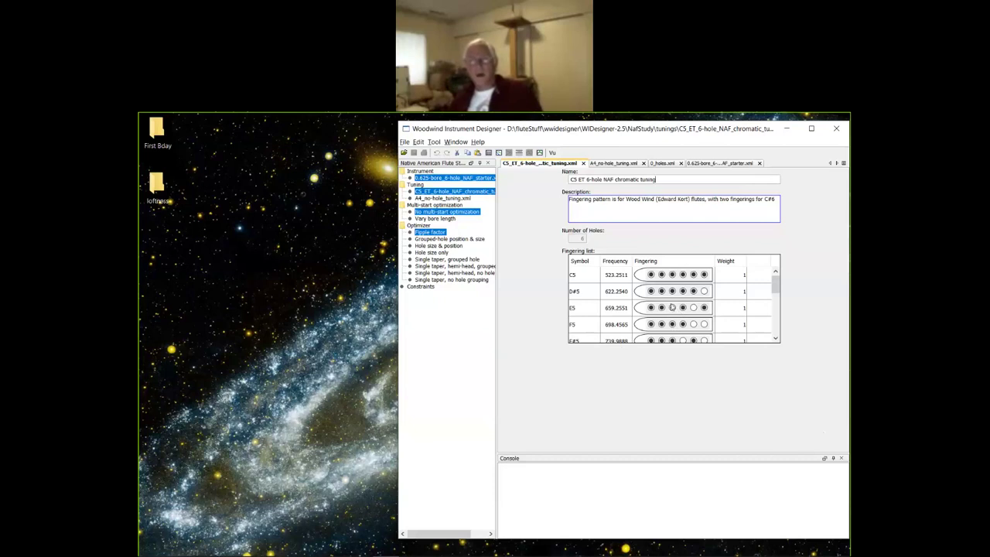
{"action": "left_click", "coordinate": [733, 164]}
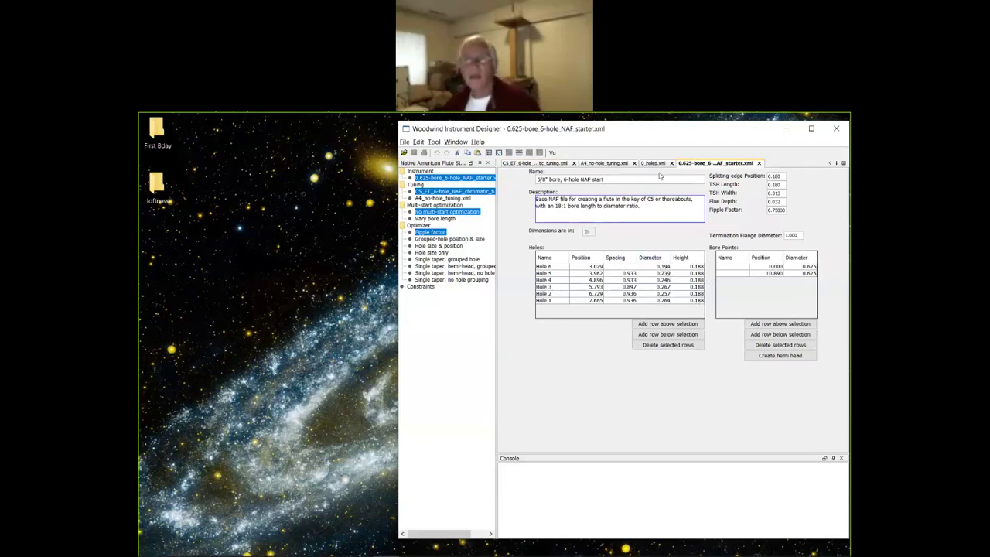
{"action": "left_click", "coordinate": [524, 164]}
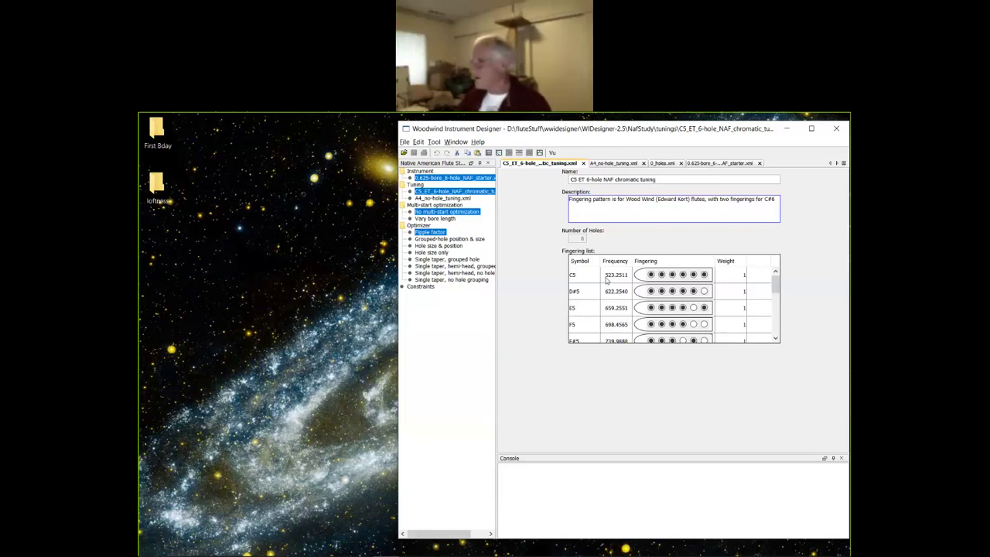
{"action": "left_click", "coordinate": [608, 278]}
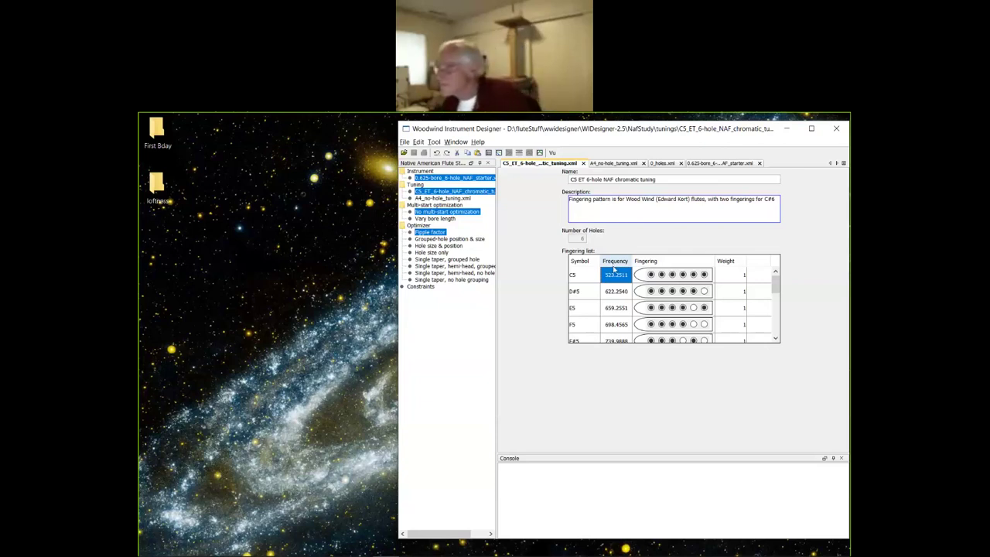
Close the starter instrument, the 0_holes constraints, and both the A4 and C5 tuning files.
{"action": "left_click", "coordinate": [759, 163]}
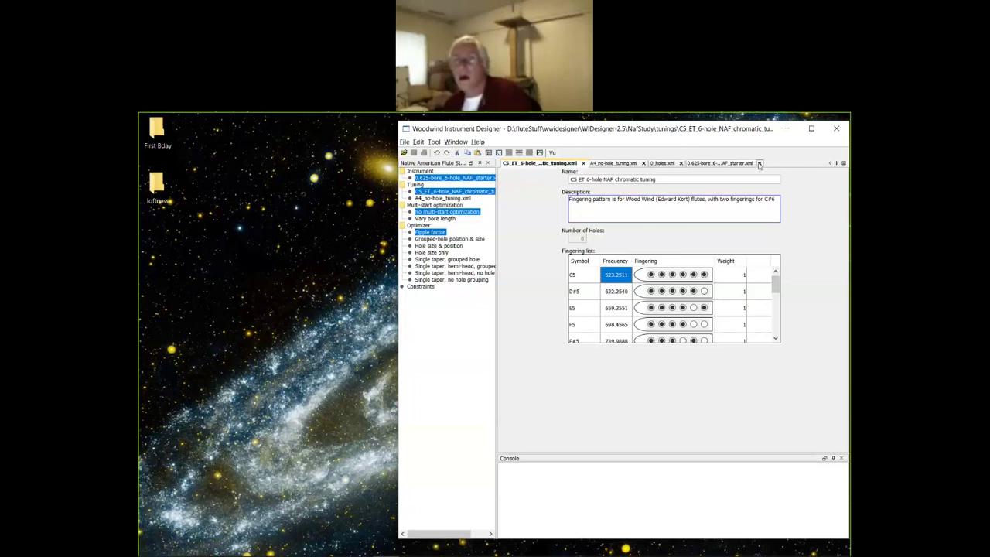
{"action": "left_click", "coordinate": [680, 163]}
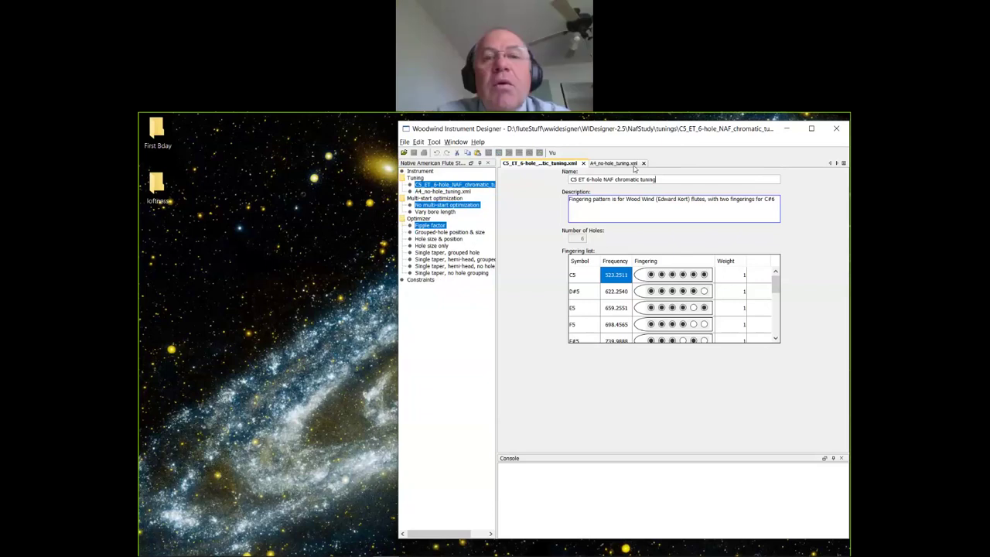
{"action": "left_click", "coordinate": [643, 164]}
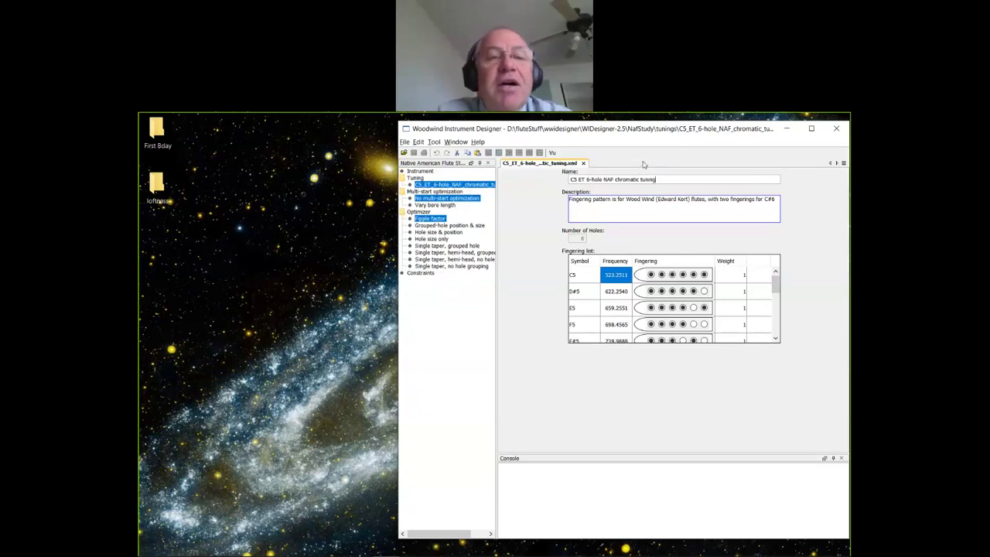
{"action": "left_click", "coordinate": [584, 164]}
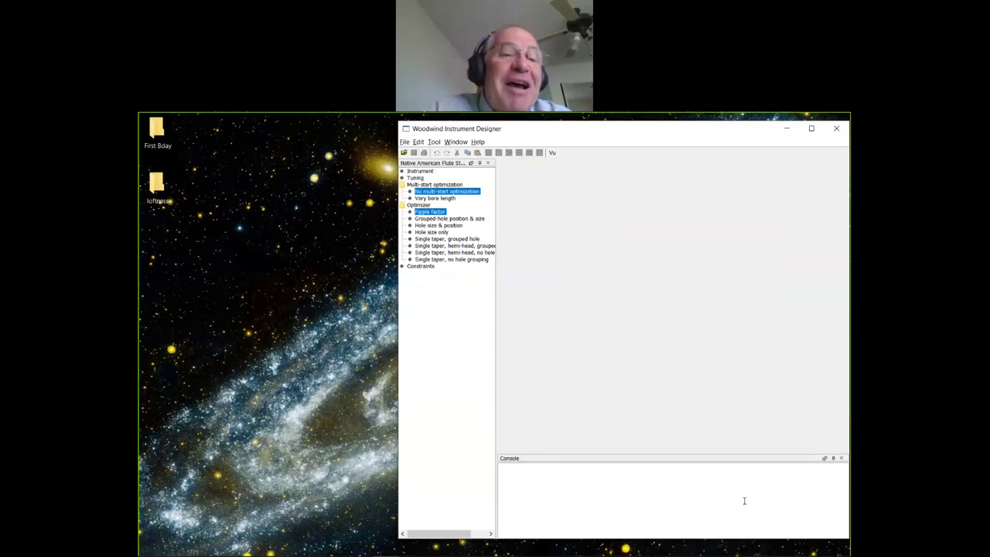